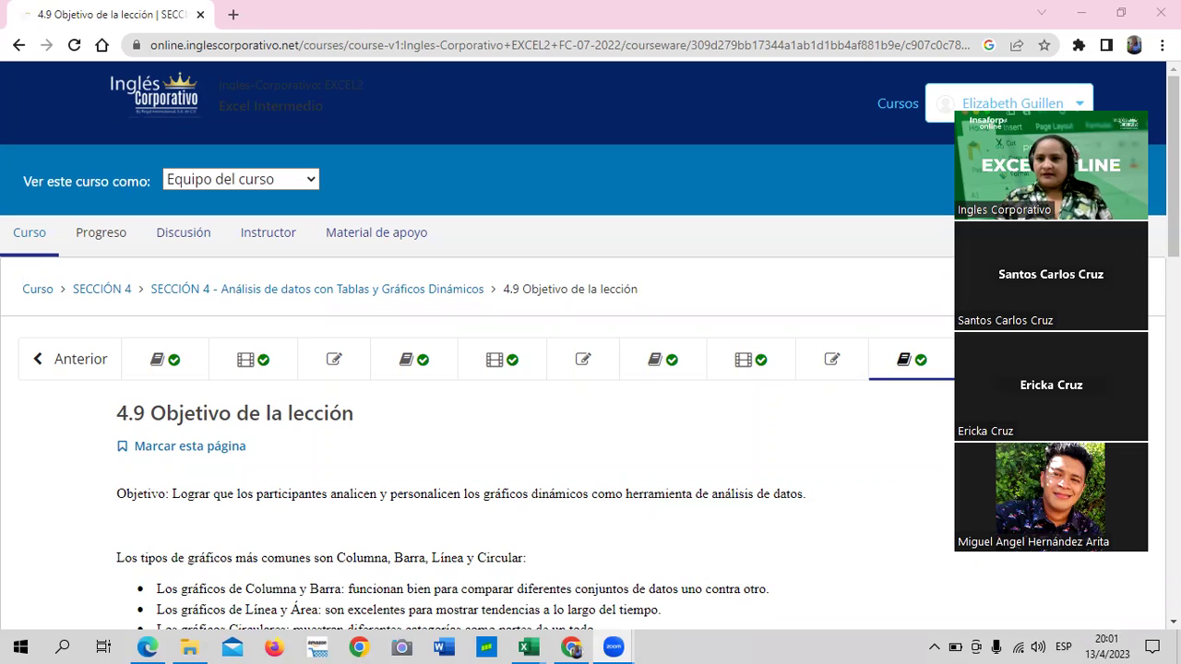
Bring the Tabla Dinamica 2023 workbook to the front in Excel
drag(1111, 85, 1124, 57)
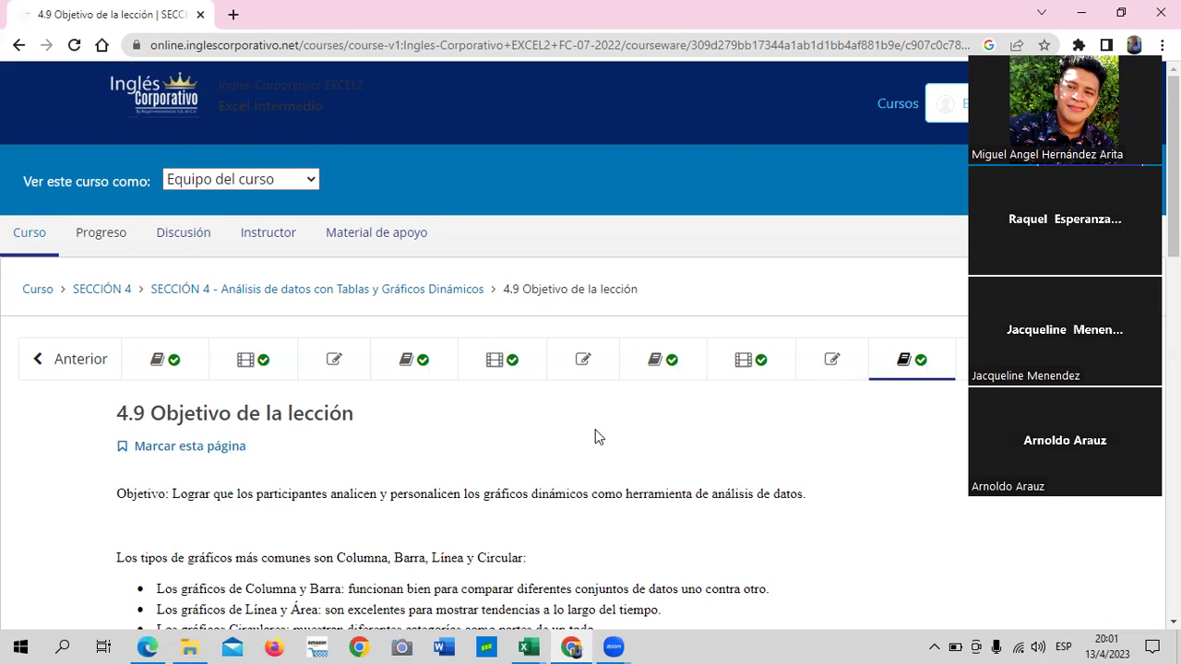
scroll(595, 436, down, 1)
scroll(594, 434, down, 1)
scroll(597, 431, down, 1)
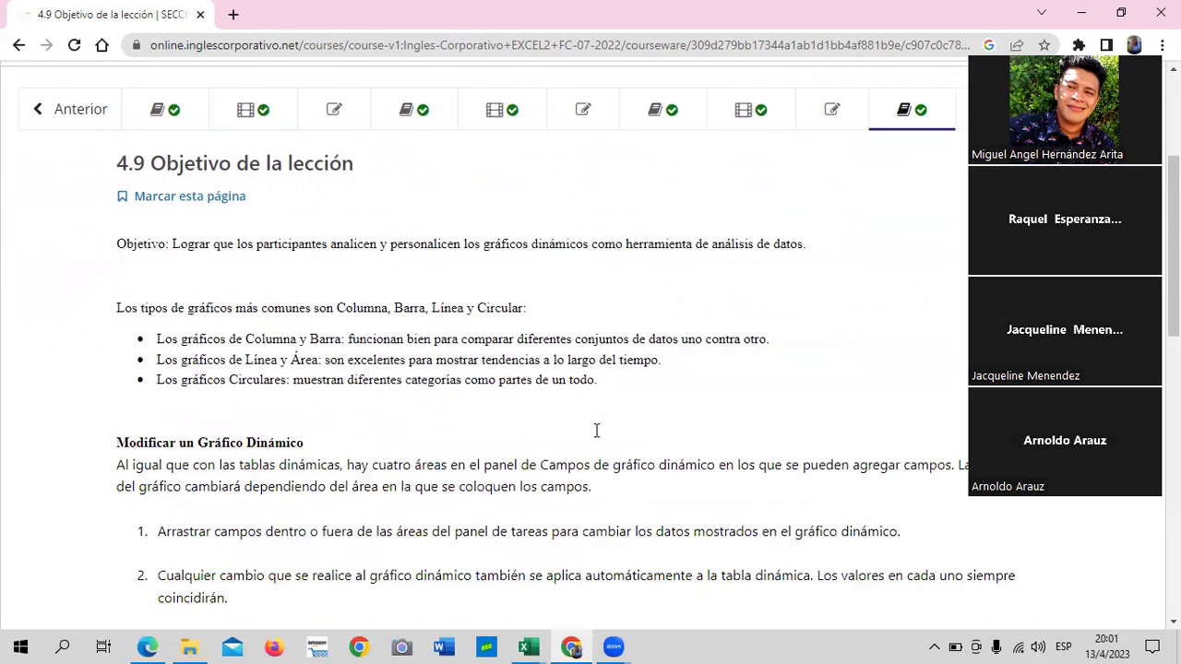
scroll(597, 431, down, 1)
scroll(594, 429, down, 2)
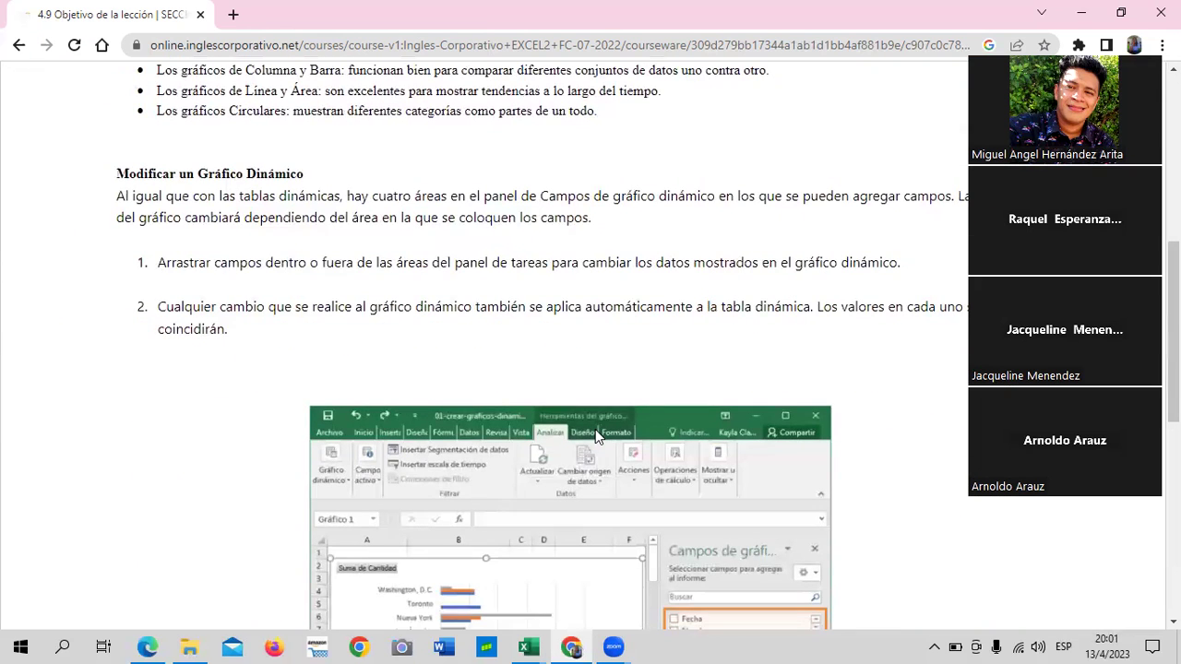
scroll(595, 429, down, 1)
scroll(595, 429, down, 2)
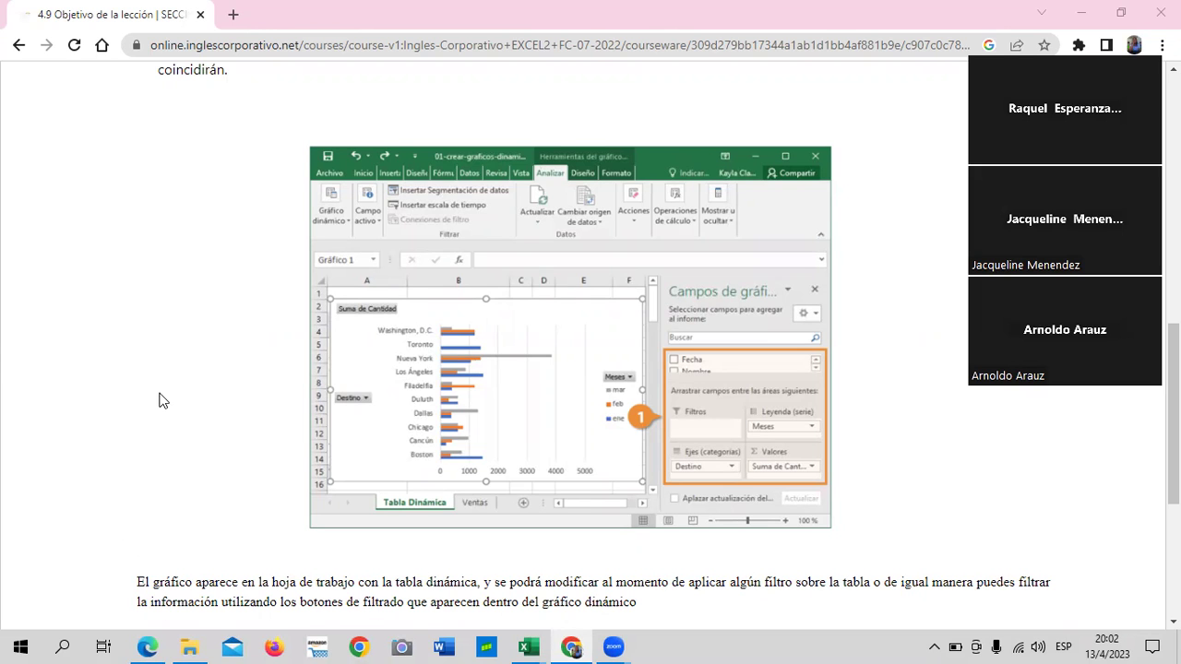
scroll(164, 400, up, 2)
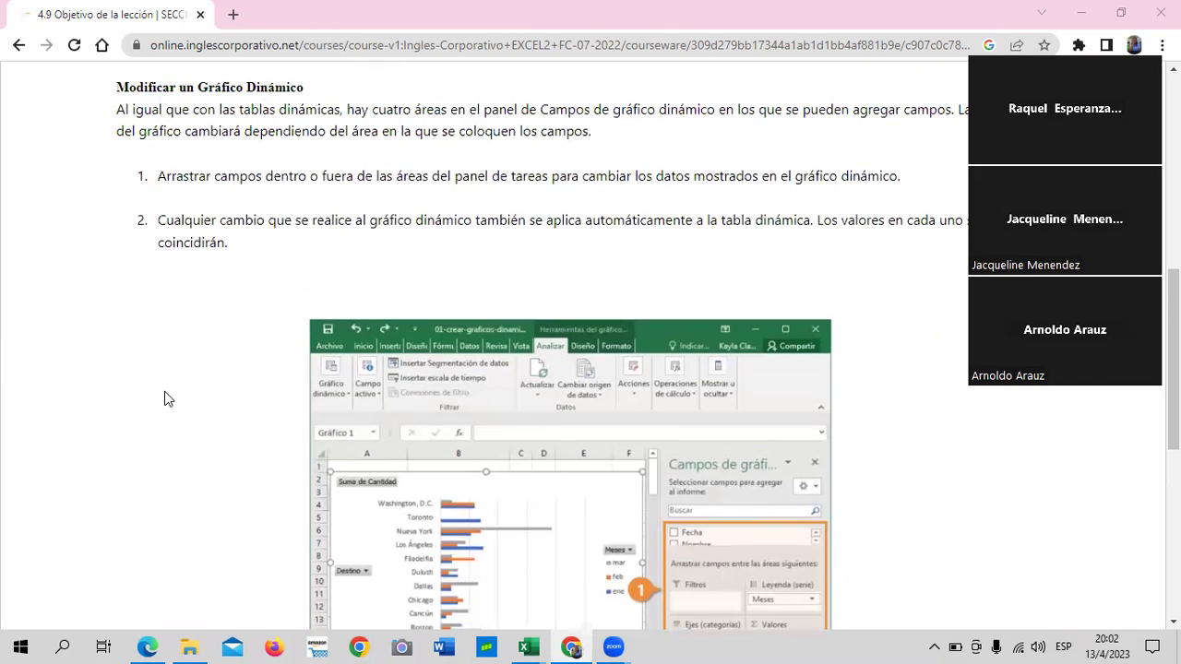
scroll(164, 400, up, 2)
scroll(165, 399, up, 5)
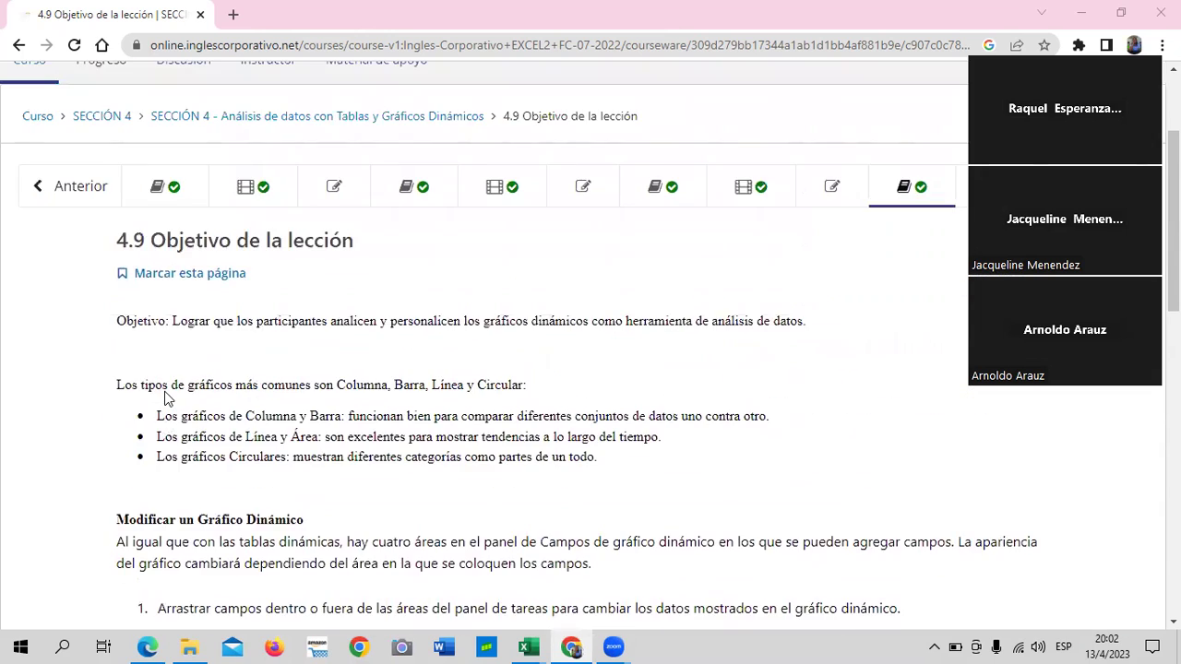
scroll(165, 399, down, 1)
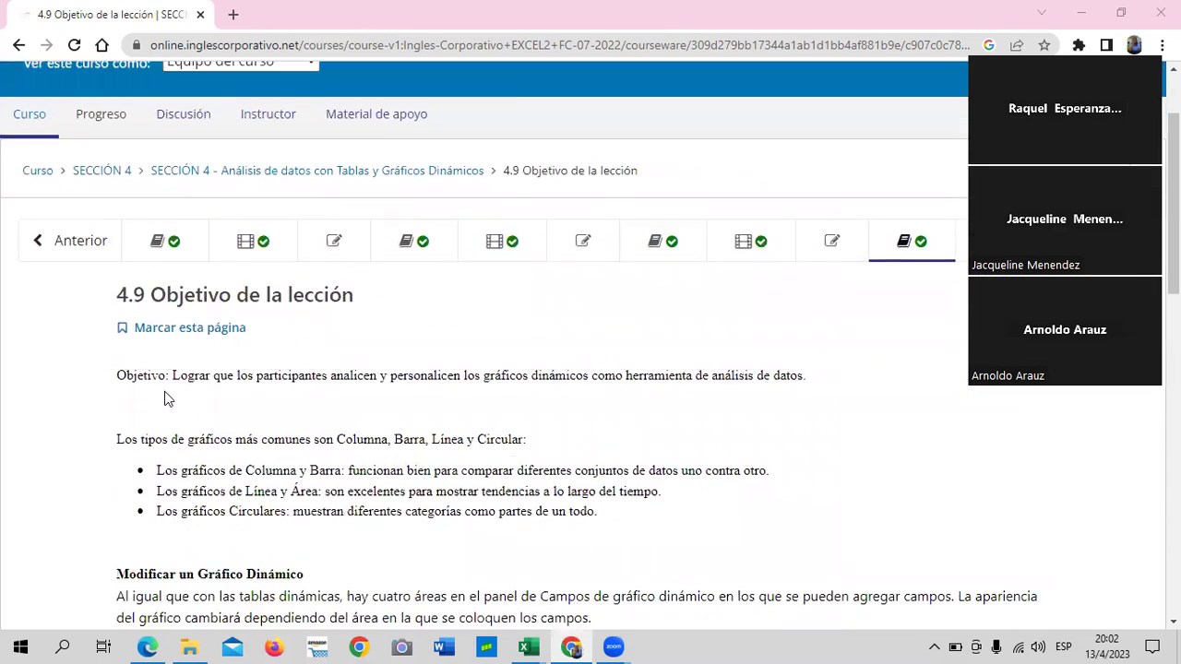
scroll(164, 399, down, 3)
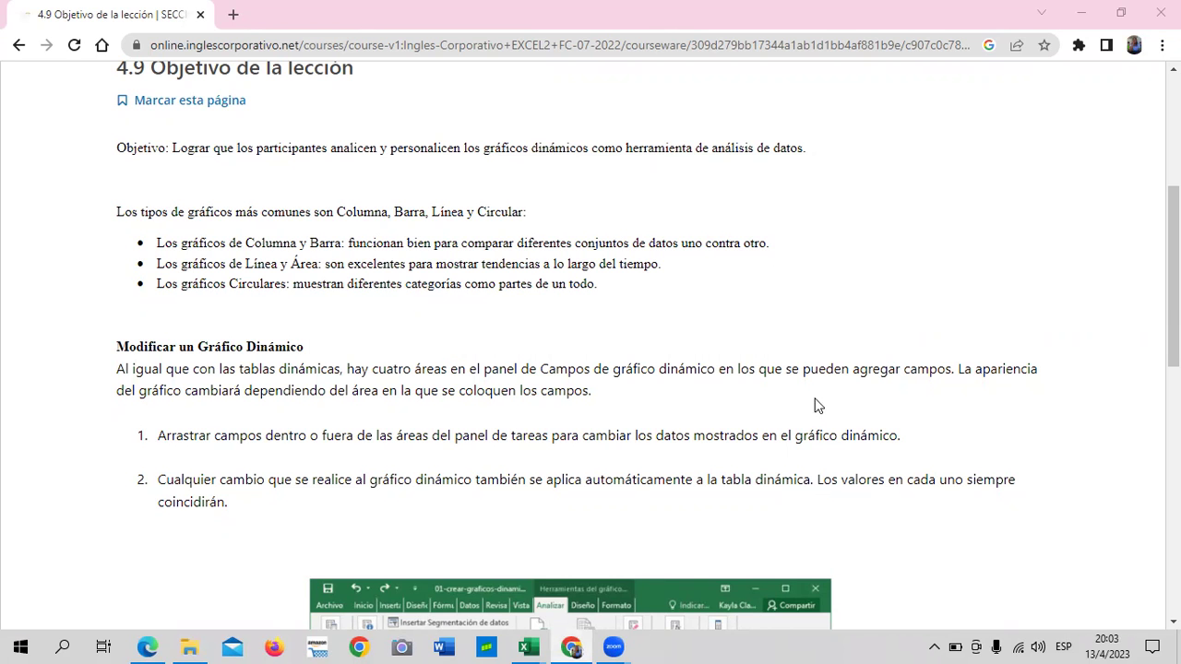
scroll(812, 404, up, 1)
scroll(808, 402, up, 3)
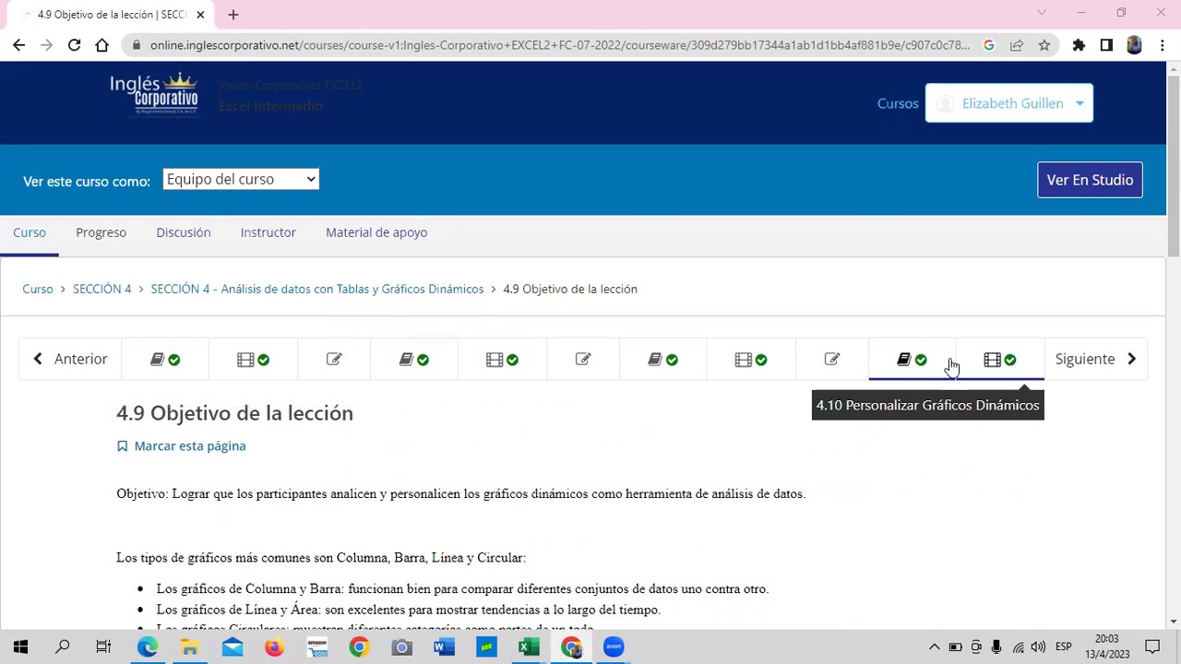
mouse_move(526, 647)
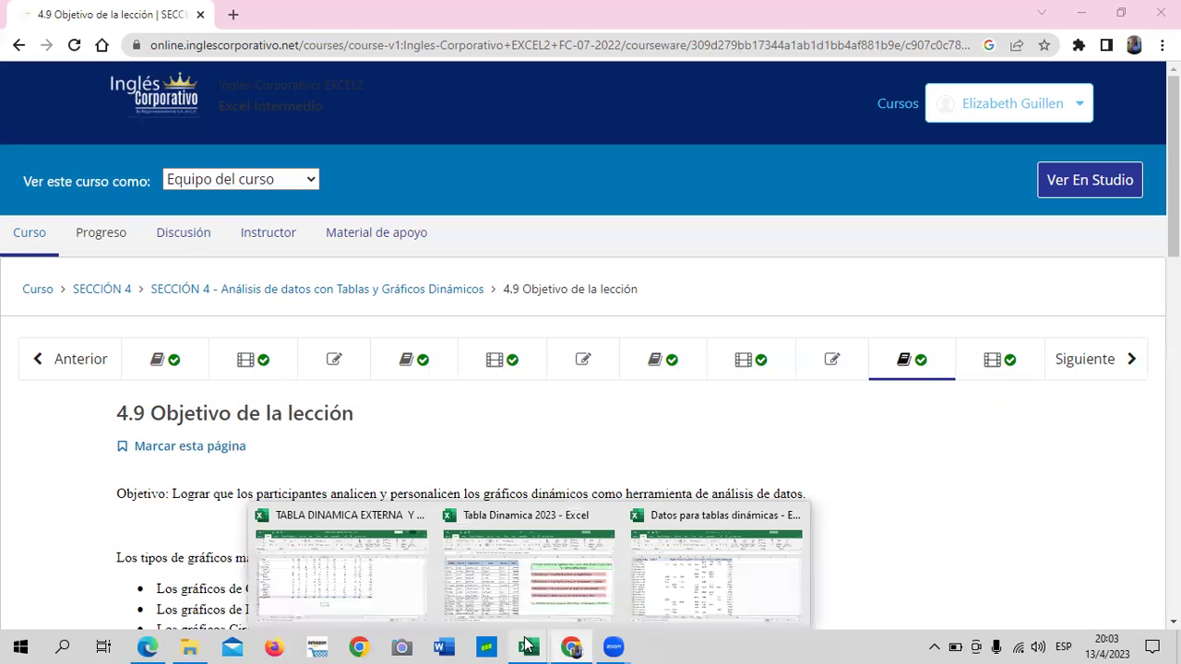
click(521, 576)
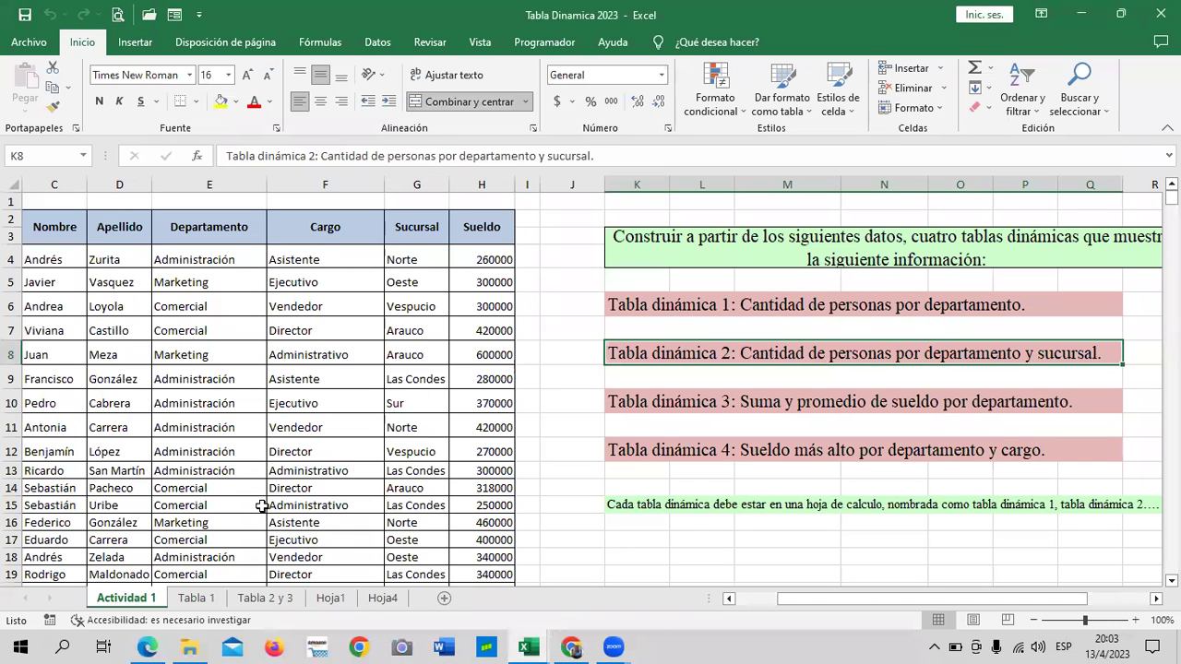
Review sheets Tabla 1, Tabla 2 y 3 chart, Hoja1 salary pivot and Hoja4, ending on Tabla 1
click(203, 599)
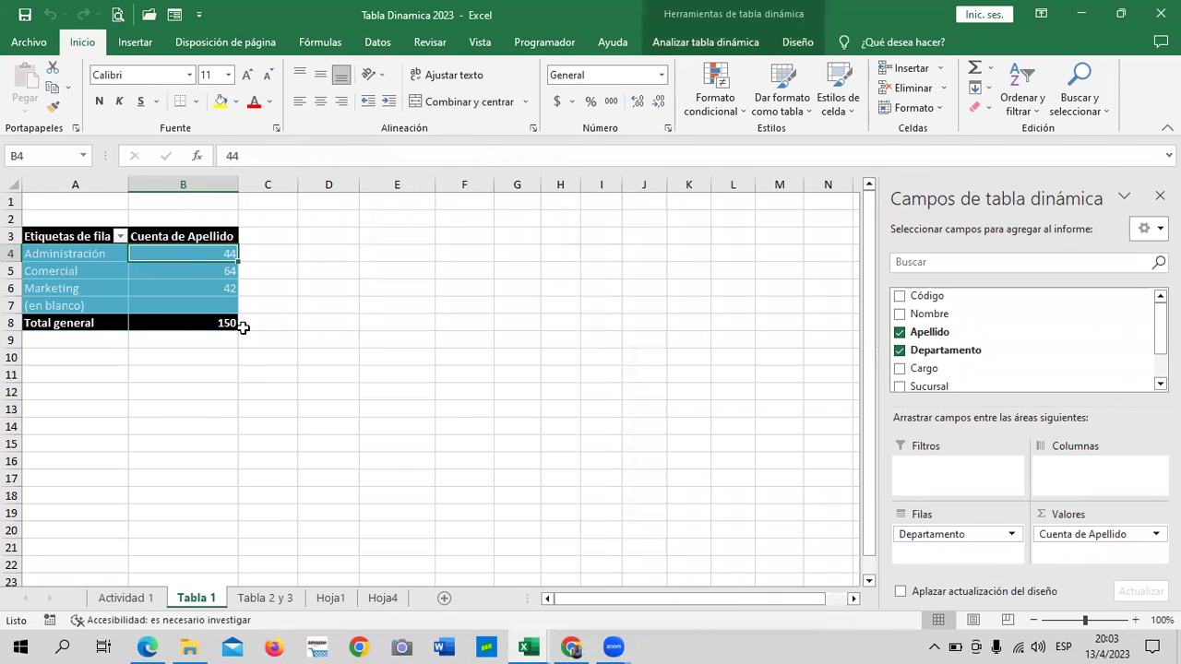
click(274, 599)
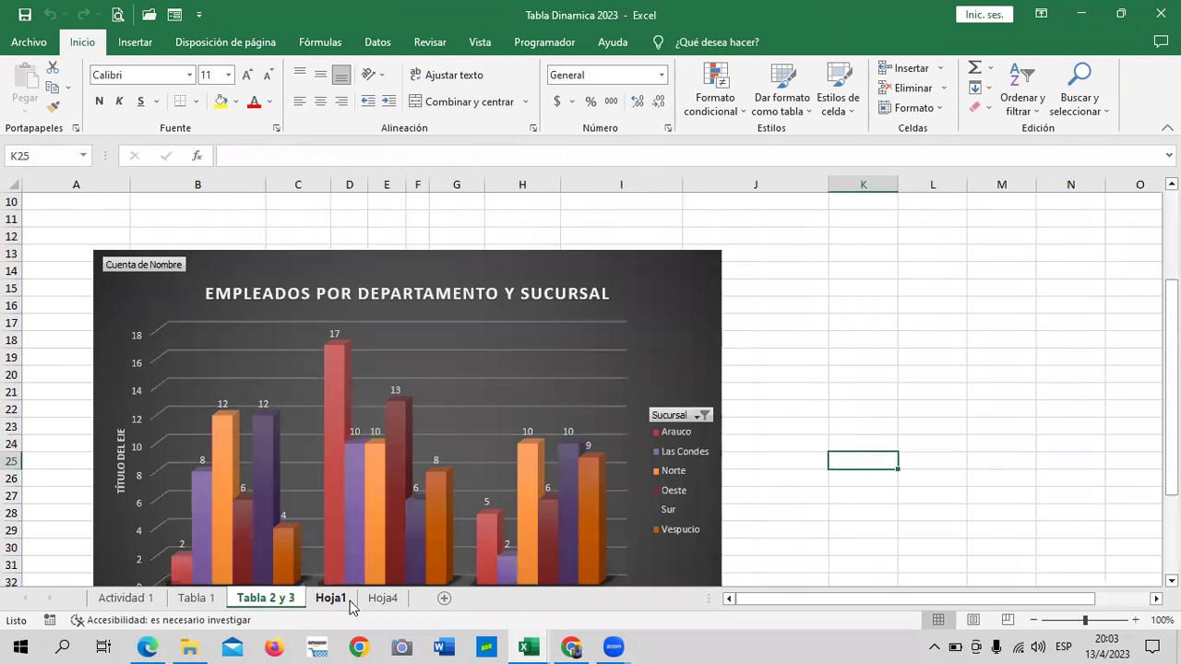
click(337, 602)
click(282, 601)
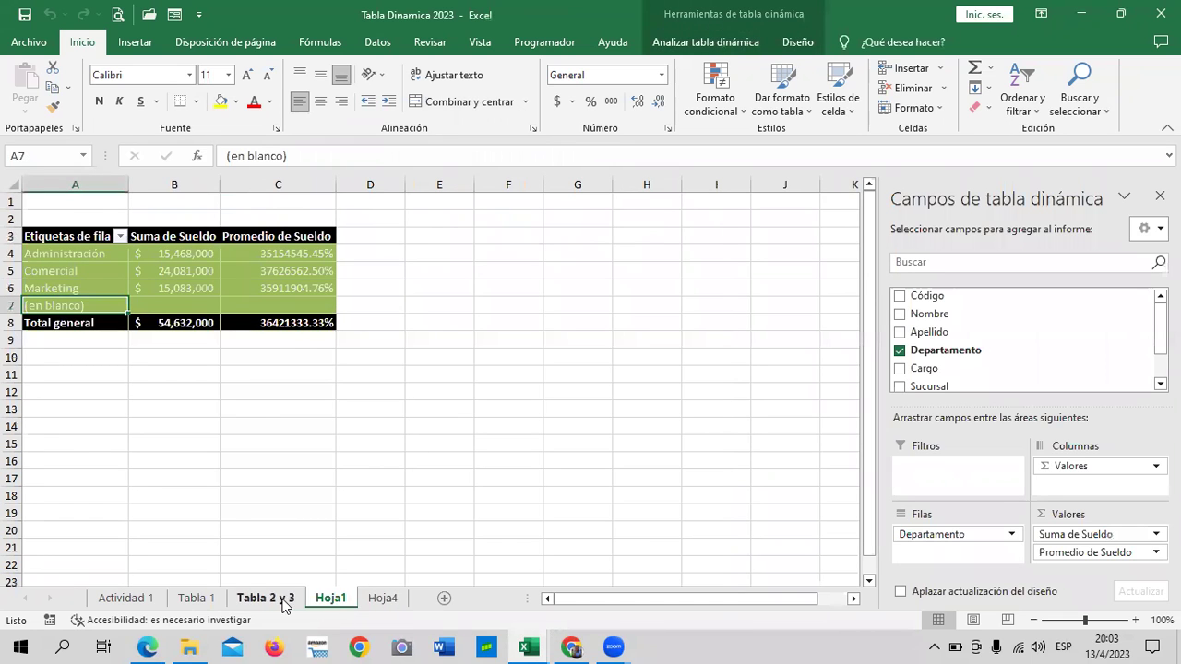
scroll(509, 429, down, 3)
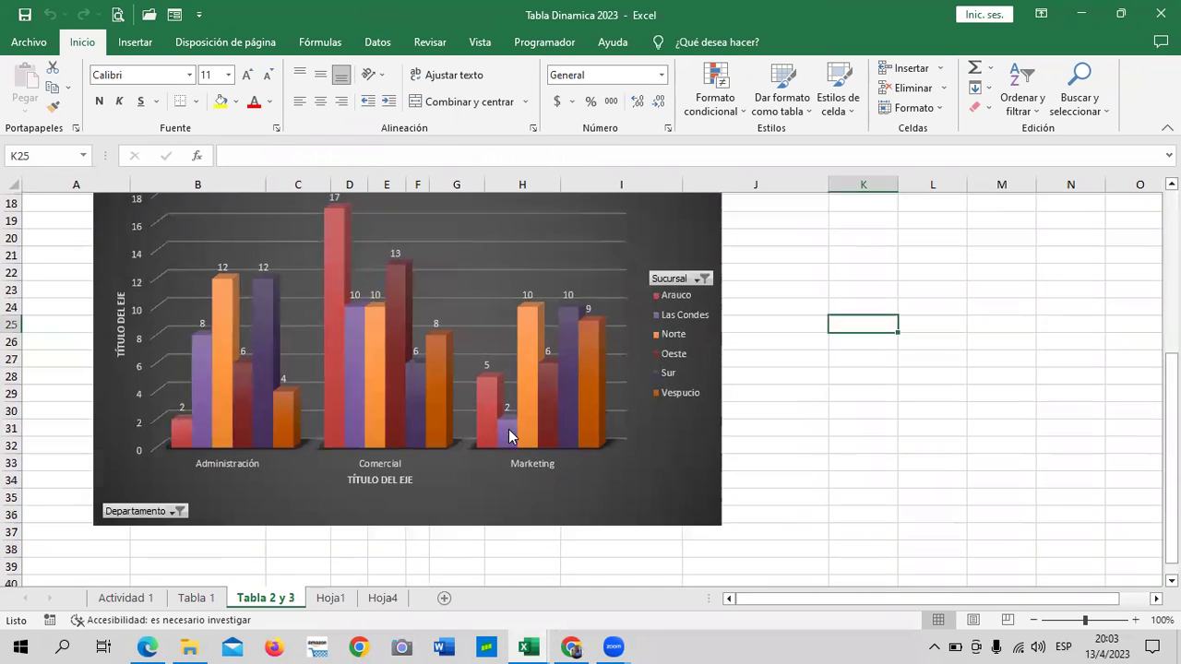
scroll(508, 429, up, 5)
scroll(508, 433, down, 2)
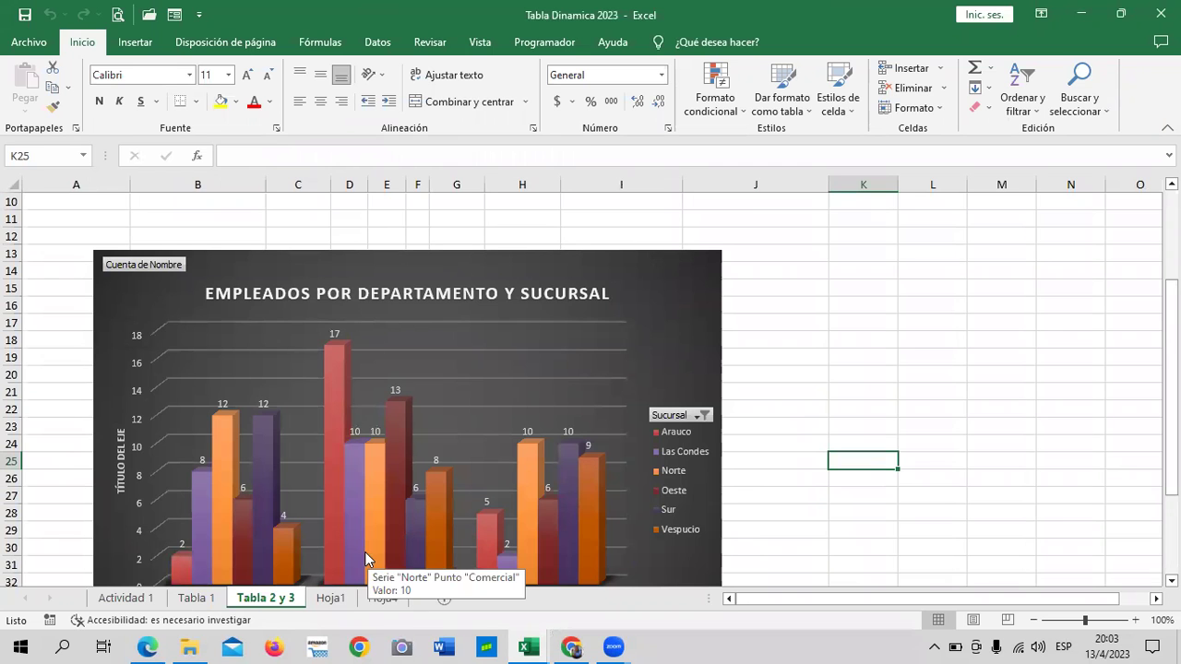
click(331, 598)
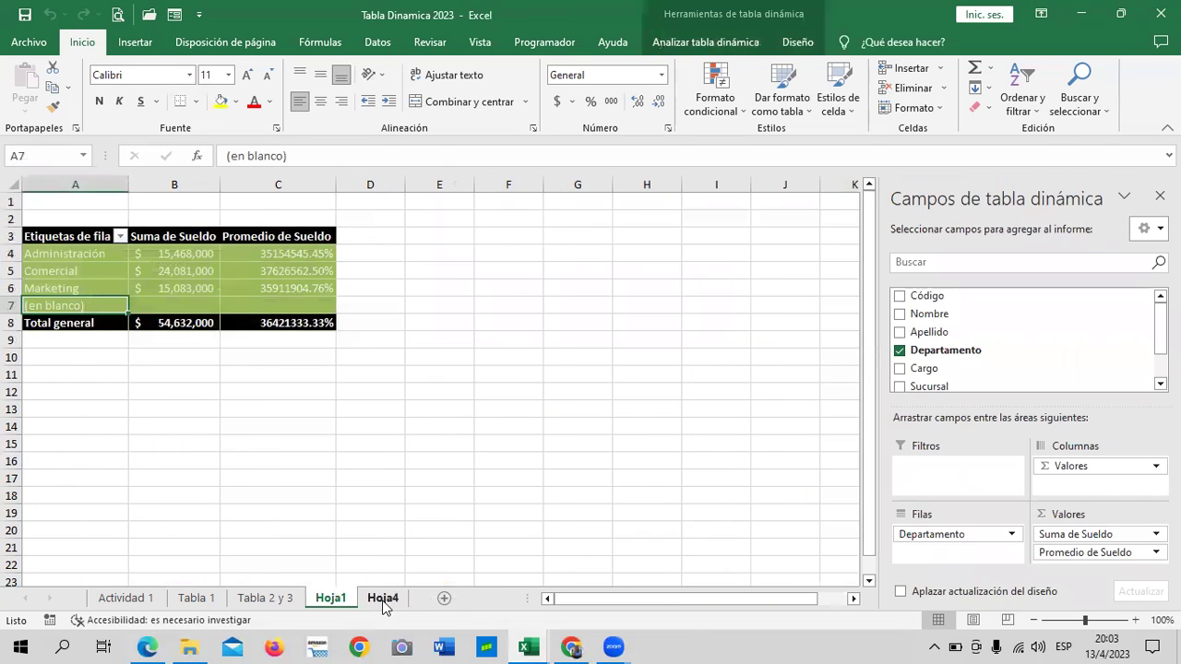
click(384, 599)
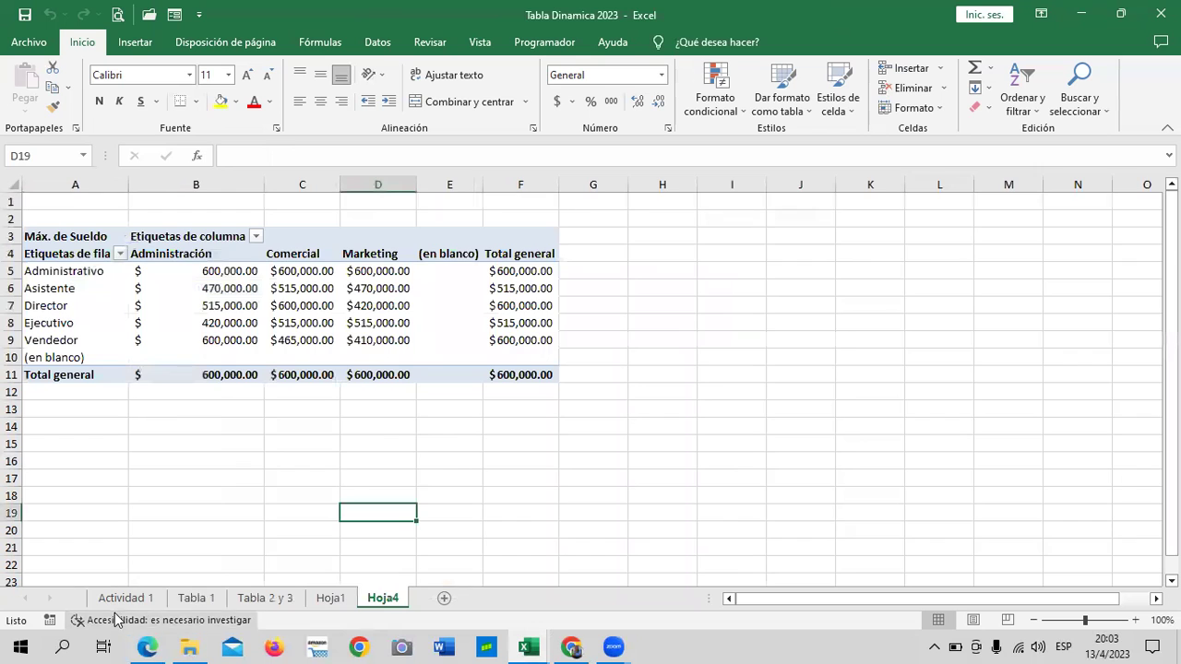
click(211, 600)
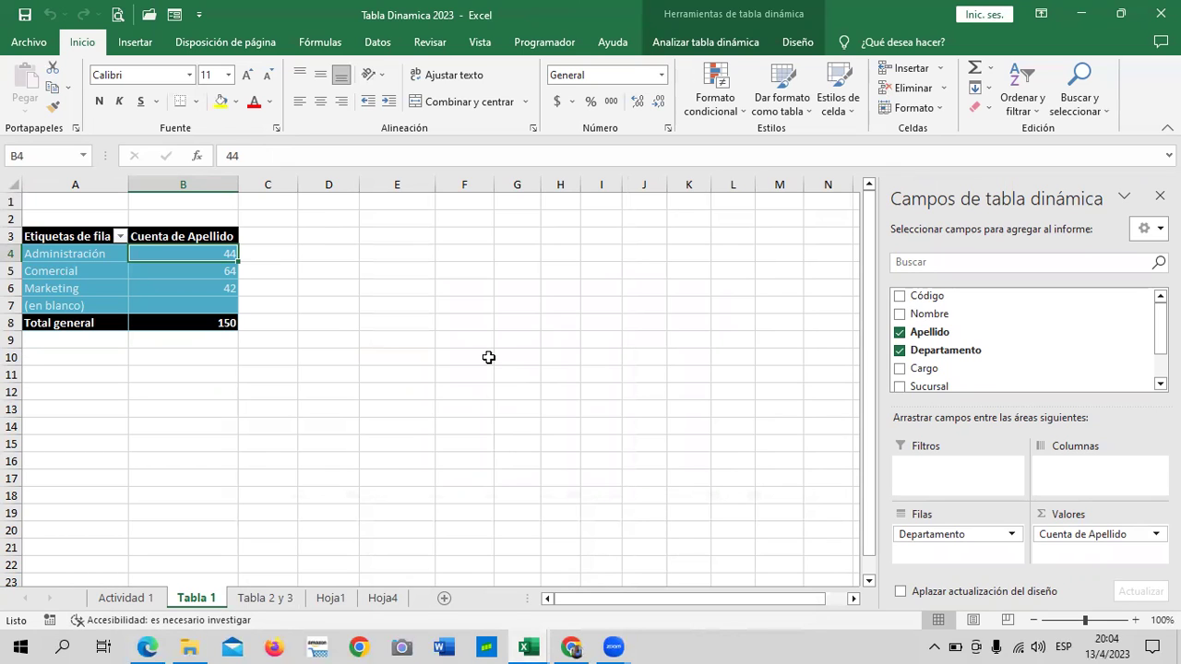
mouse_move(571, 647)
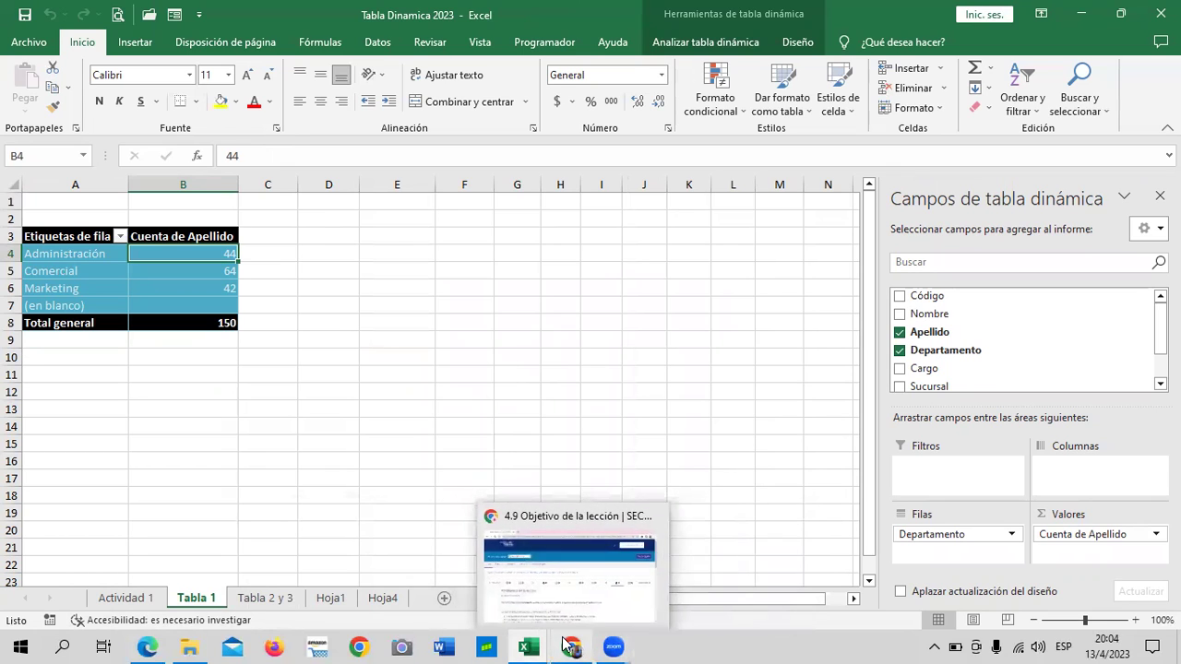
Return to the lesson 4.9 page and scroll to the Modificar un Gráfico Dinámico section
click(617, 606)
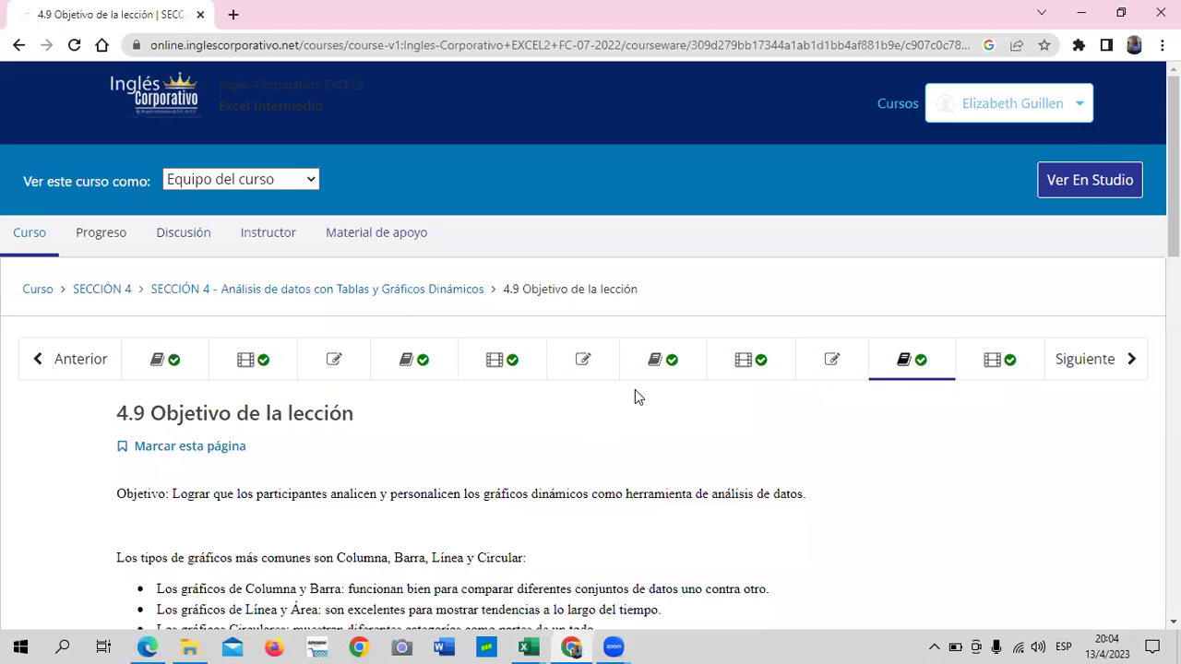
scroll(594, 486, down, 1)
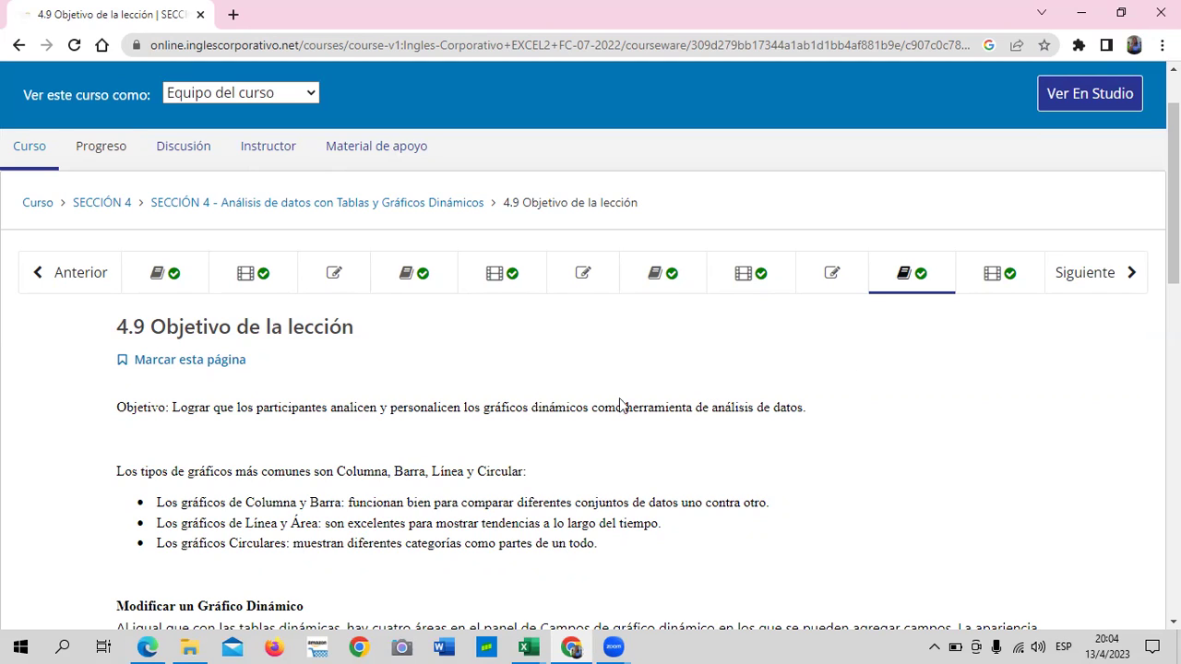
scroll(599, 431, down, 1)
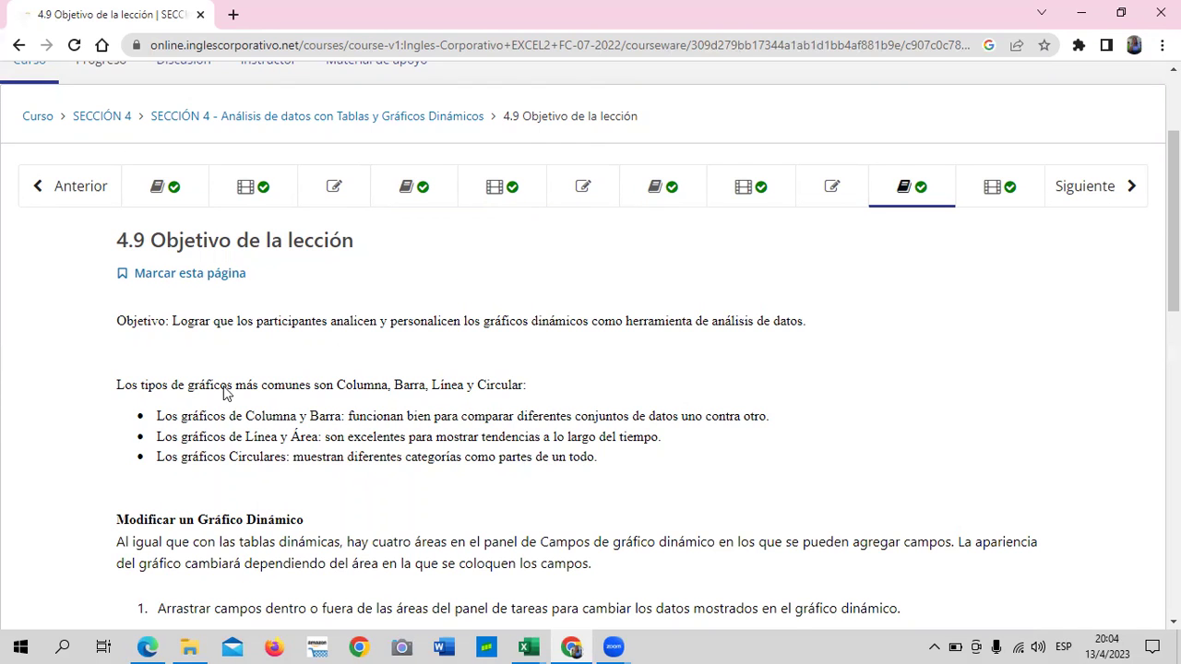
Scroll through lesson 4.9 to its end on filtering pivot charts with their buttons
scroll(292, 436, down, 1)
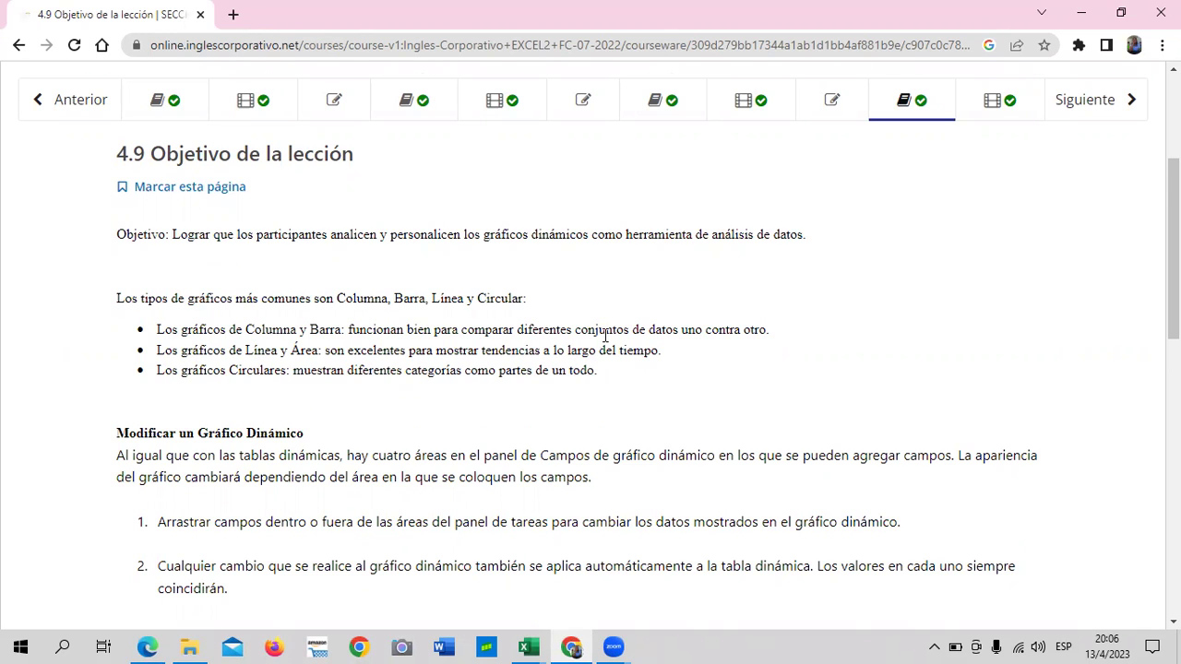
scroll(605, 336, down, 1)
scroll(605, 343, down, 1)
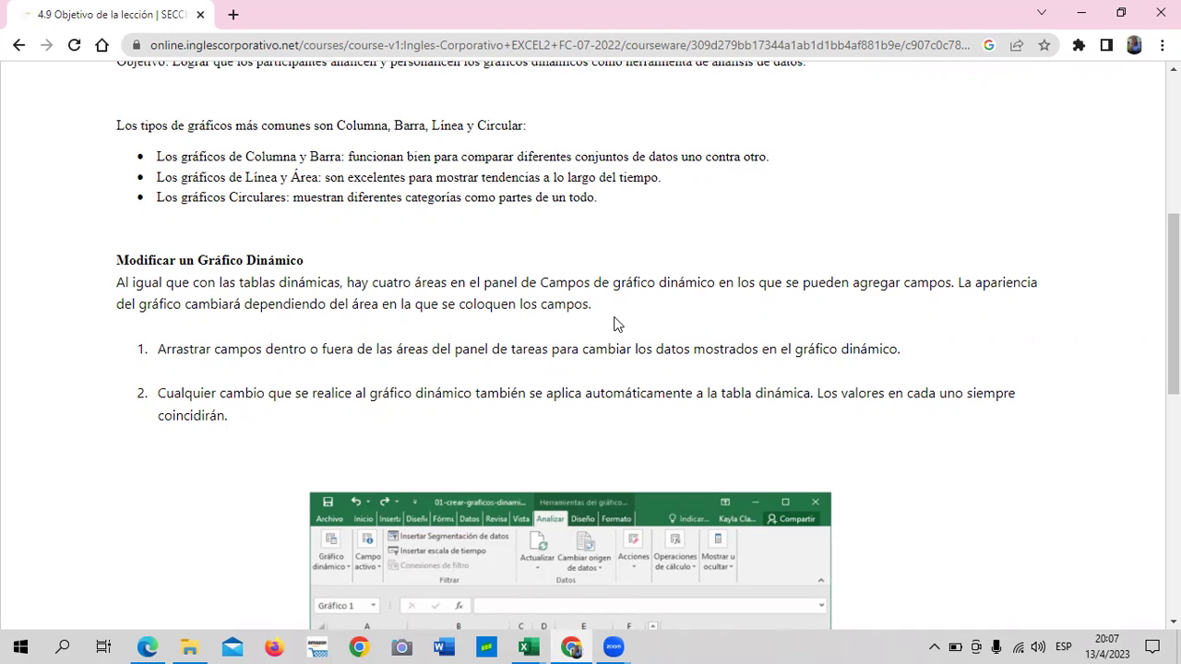
scroll(615, 323, down, 1)
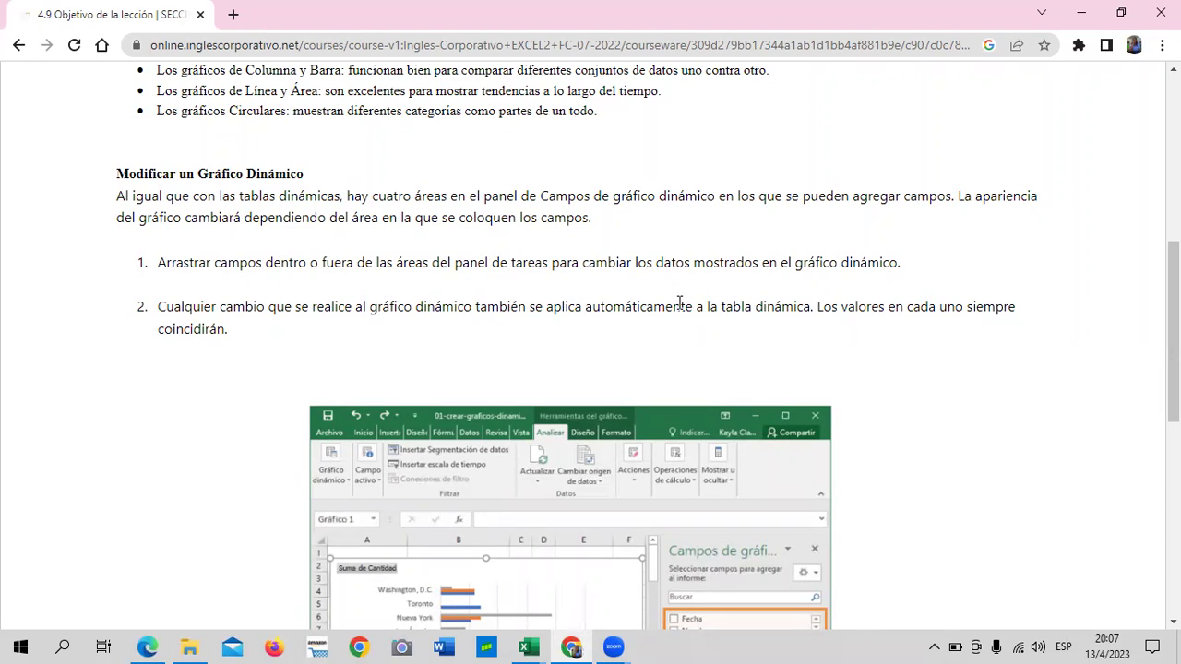
scroll(678, 306, down, 2)
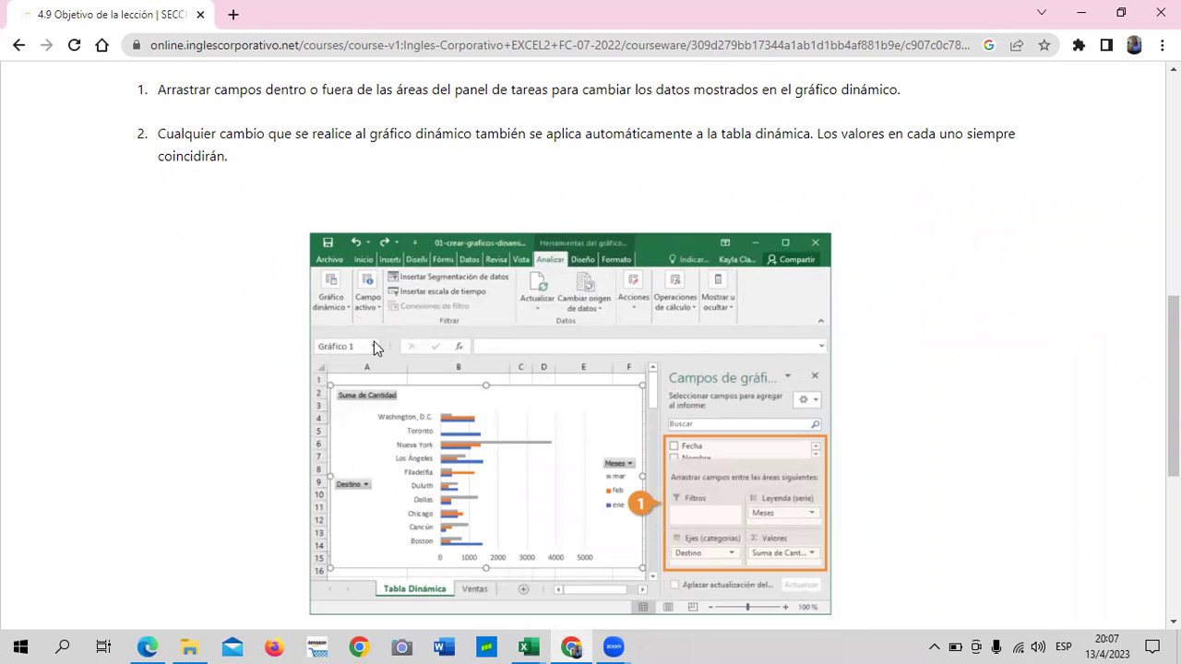
scroll(373, 340, down, 1)
scroll(373, 343, down, 1)
scroll(374, 346, down, 2)
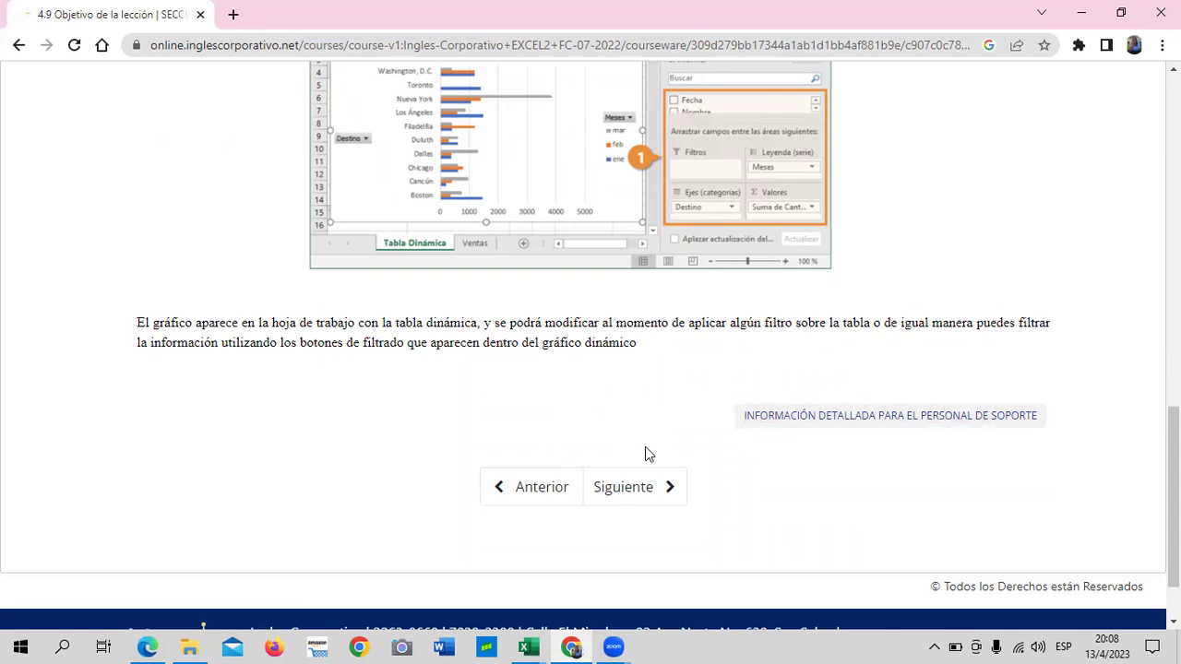
Open lesson 4.10 Personalizar Gráficos Dinámicos, then show previews of the open Excel workbooks
click(633, 497)
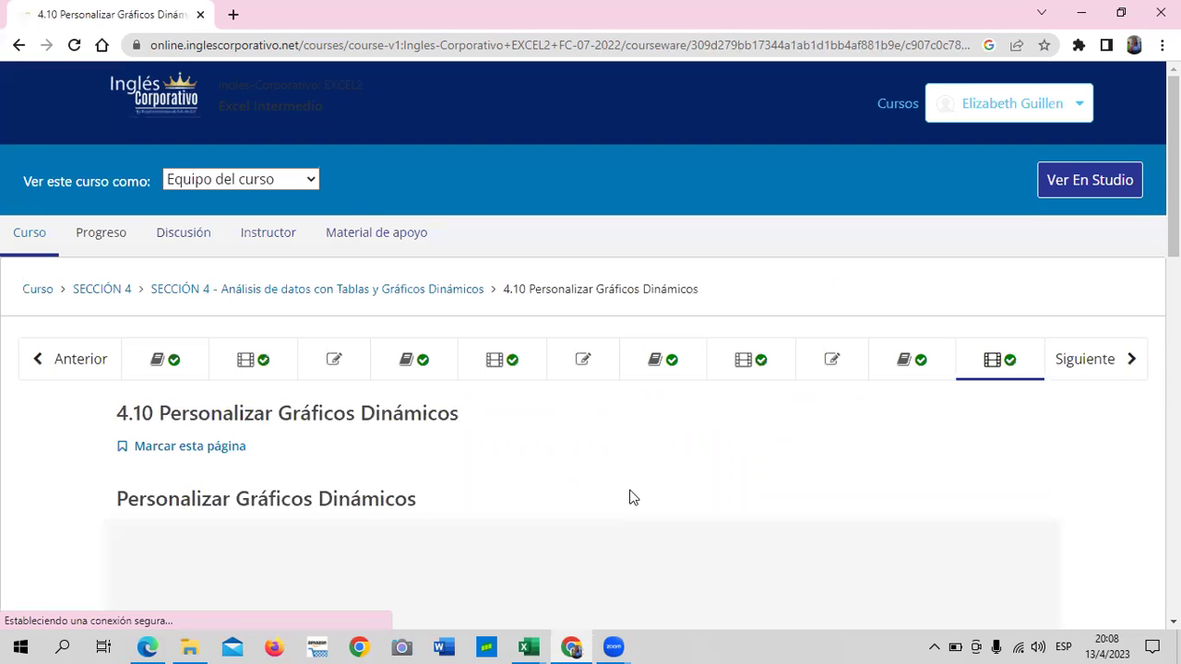
scroll(633, 497, down, 1)
scroll(634, 489, down, 2)
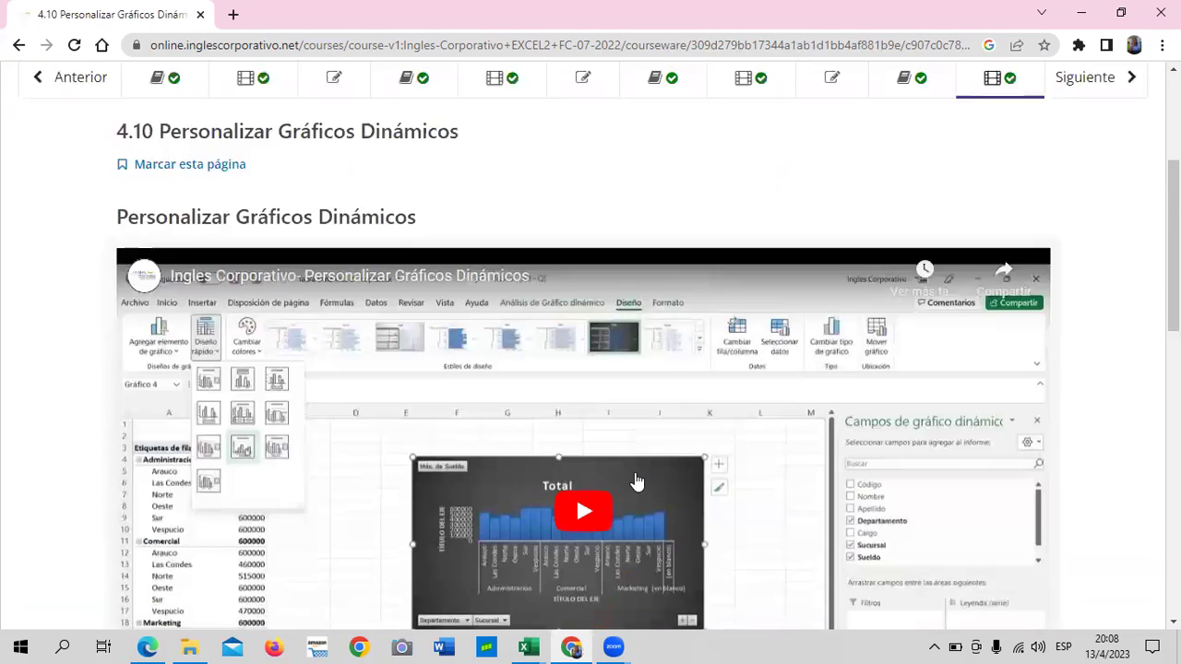
scroll(636, 480, down, 2)
scroll(637, 480, down, 1)
scroll(635, 480, down, 2)
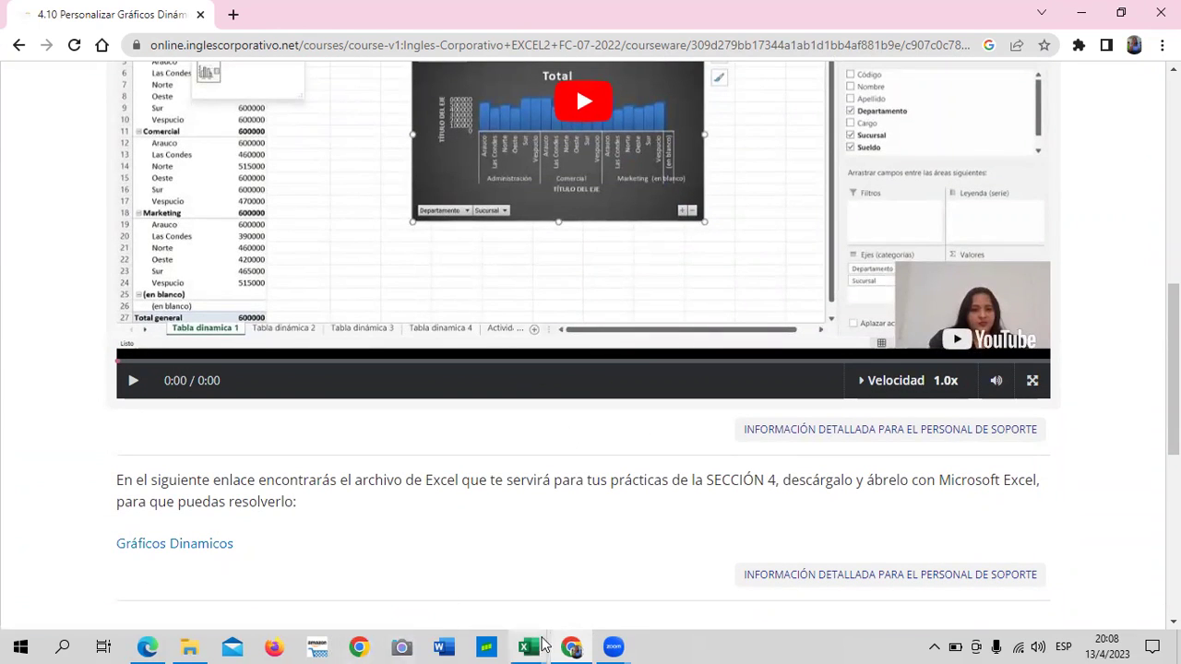
click(530, 646)
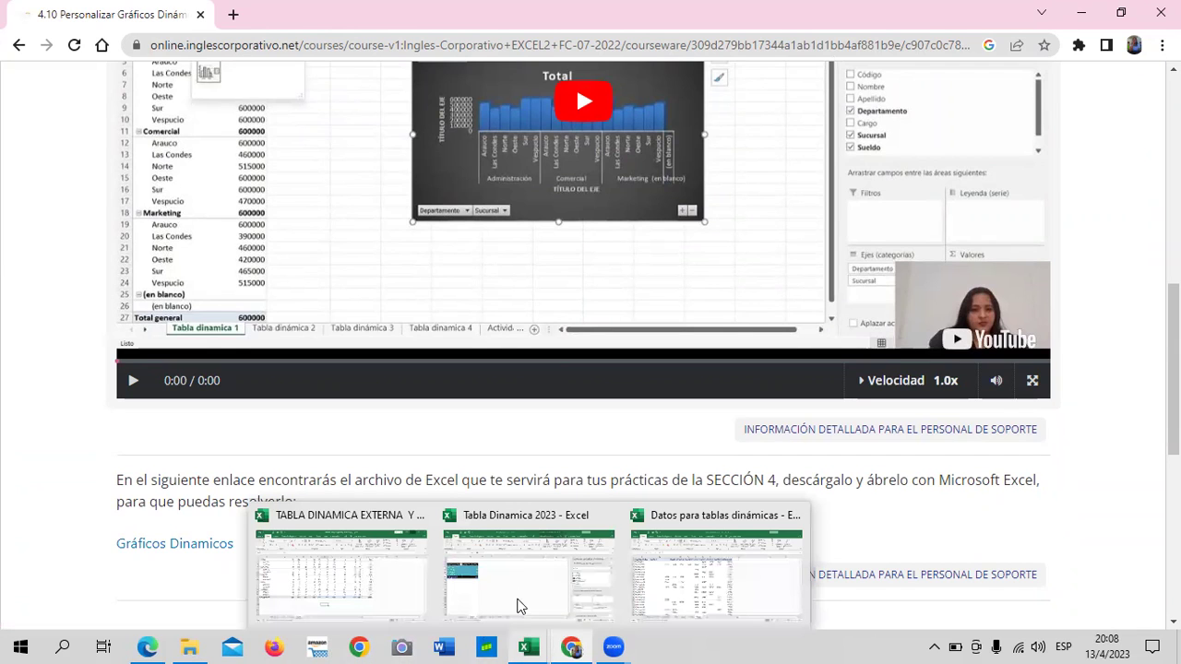
mouse_move(340, 564)
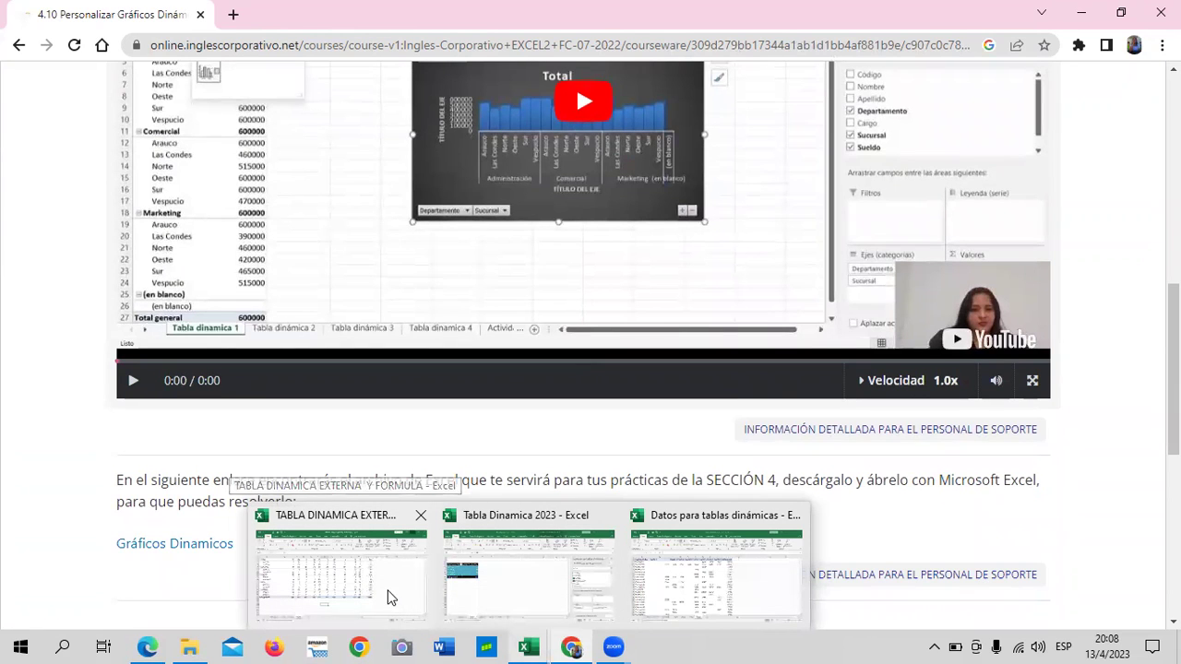
Switch to Tabla Dinamica 2023 and browse Tabla 2 y 3, Hoja1 and Hoja4, returning to Tabla 1
click(535, 592)
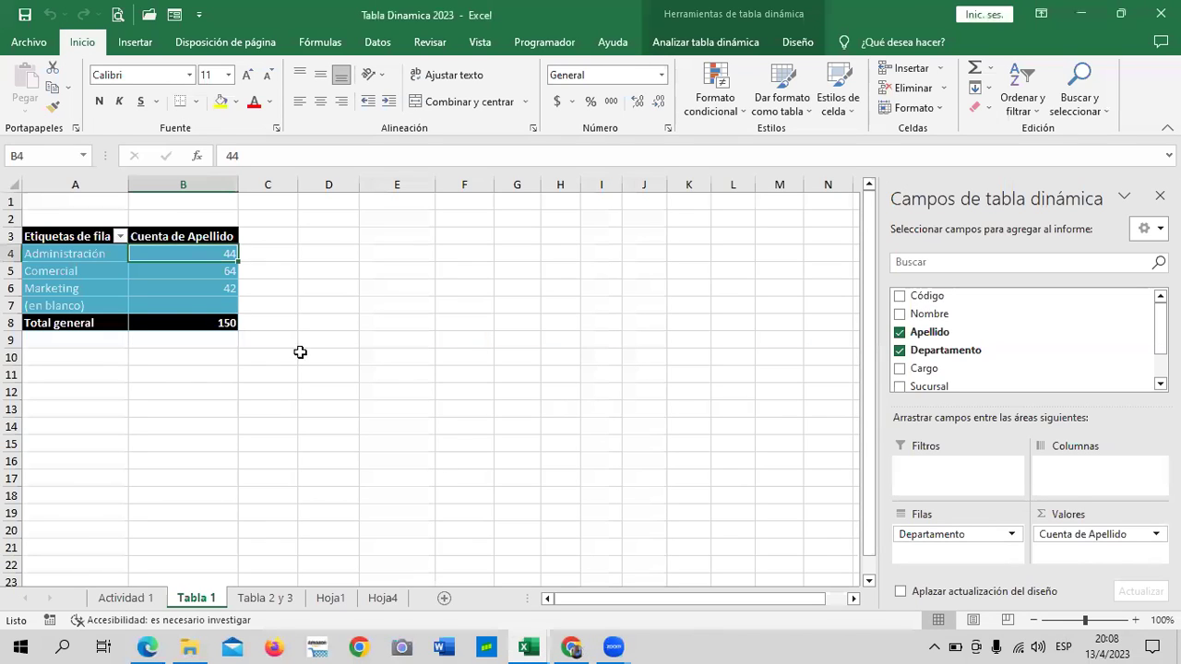
click(192, 303)
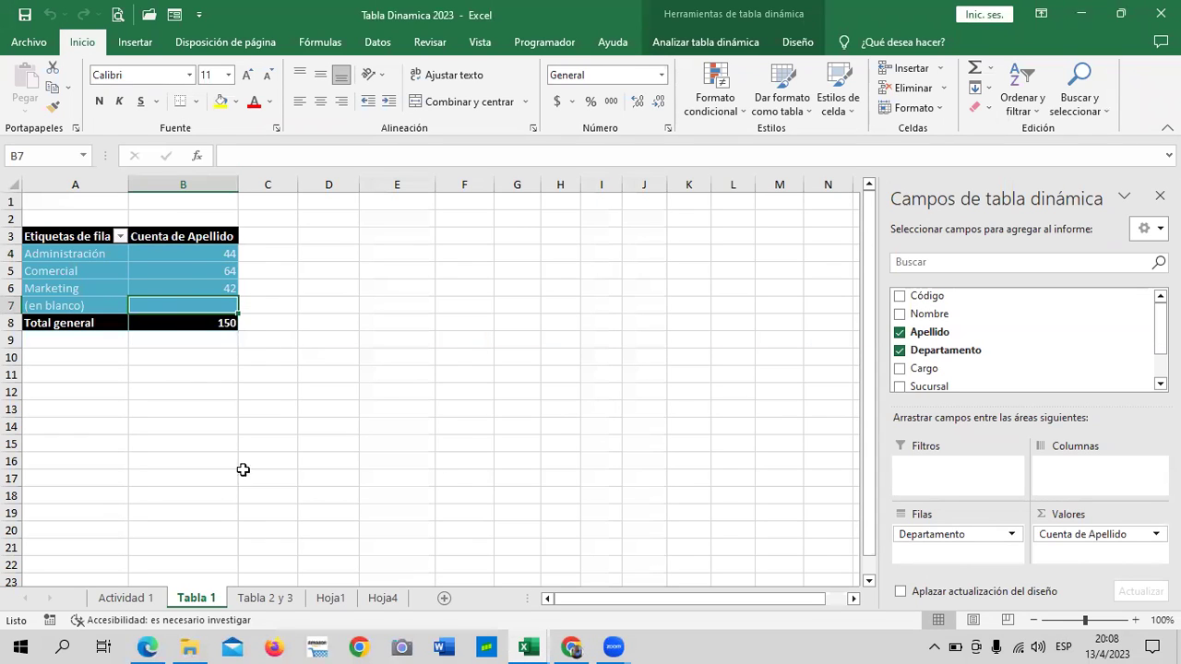
click(261, 599)
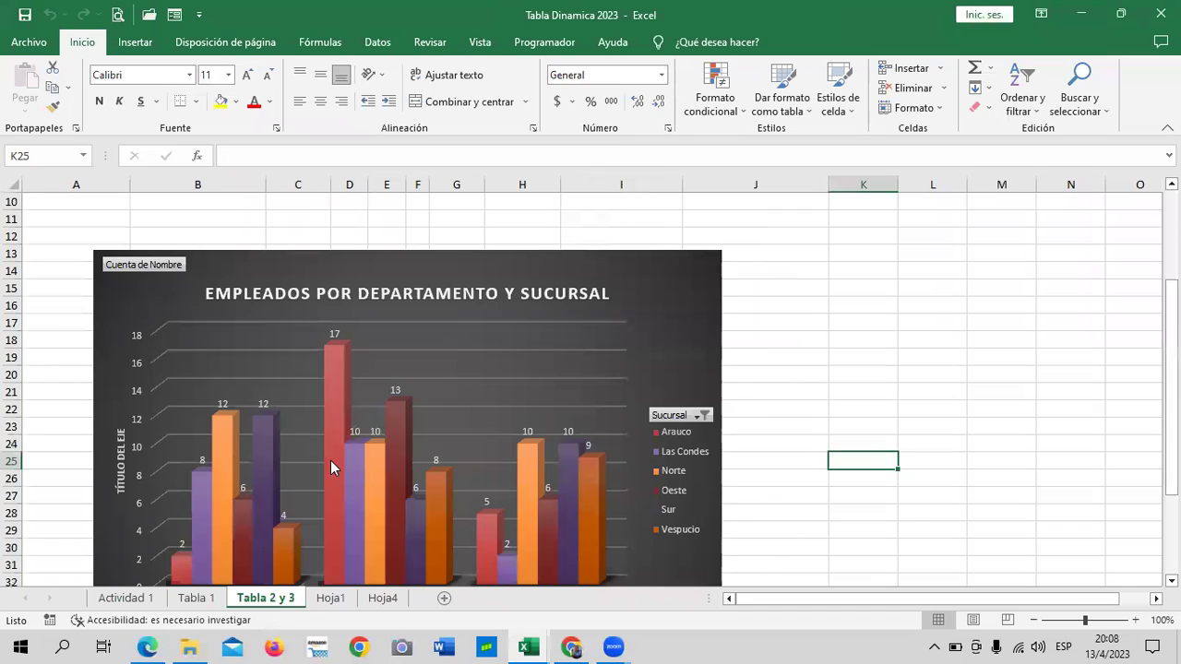
scroll(332, 467, up, 3)
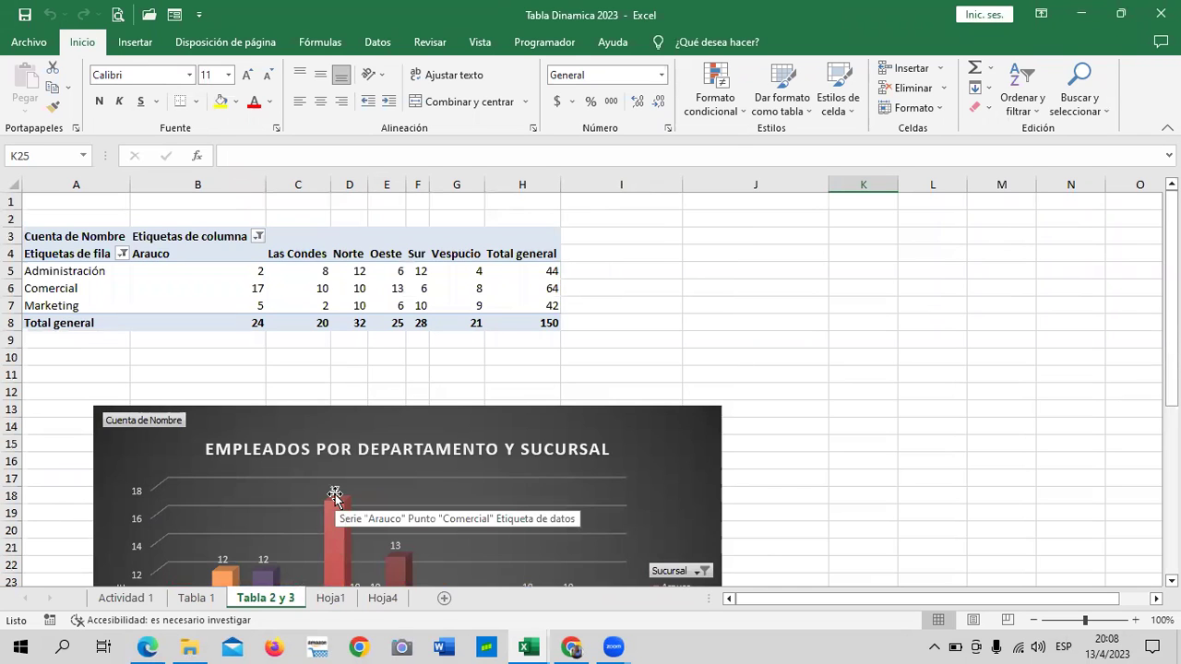
scroll(334, 495, down, 2)
click(334, 599)
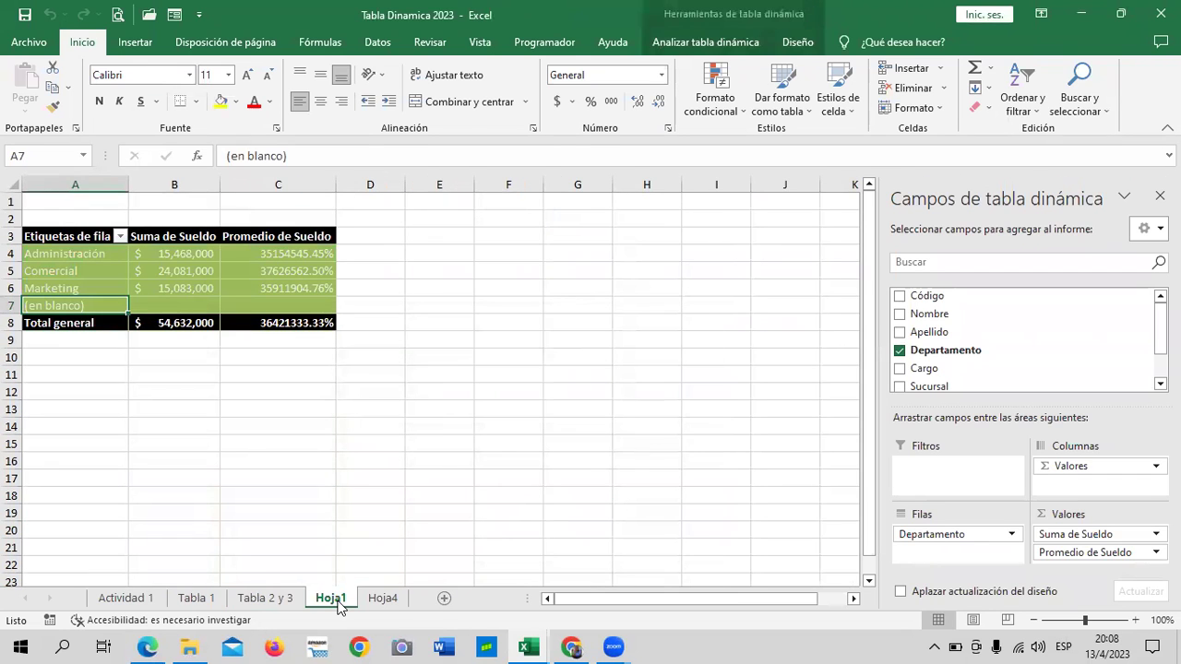
click(382, 598)
click(209, 599)
Select cell B7 in the Tabla 1 pivot and show the Analizar tabla dinámica tools
click(161, 238)
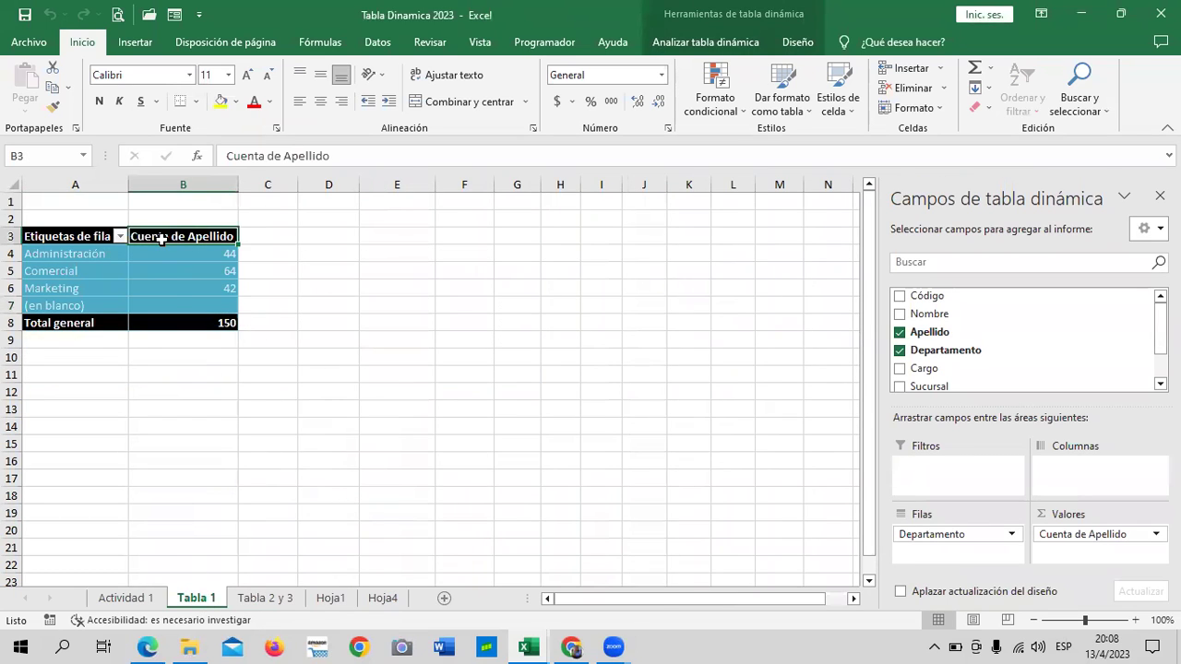
click(172, 300)
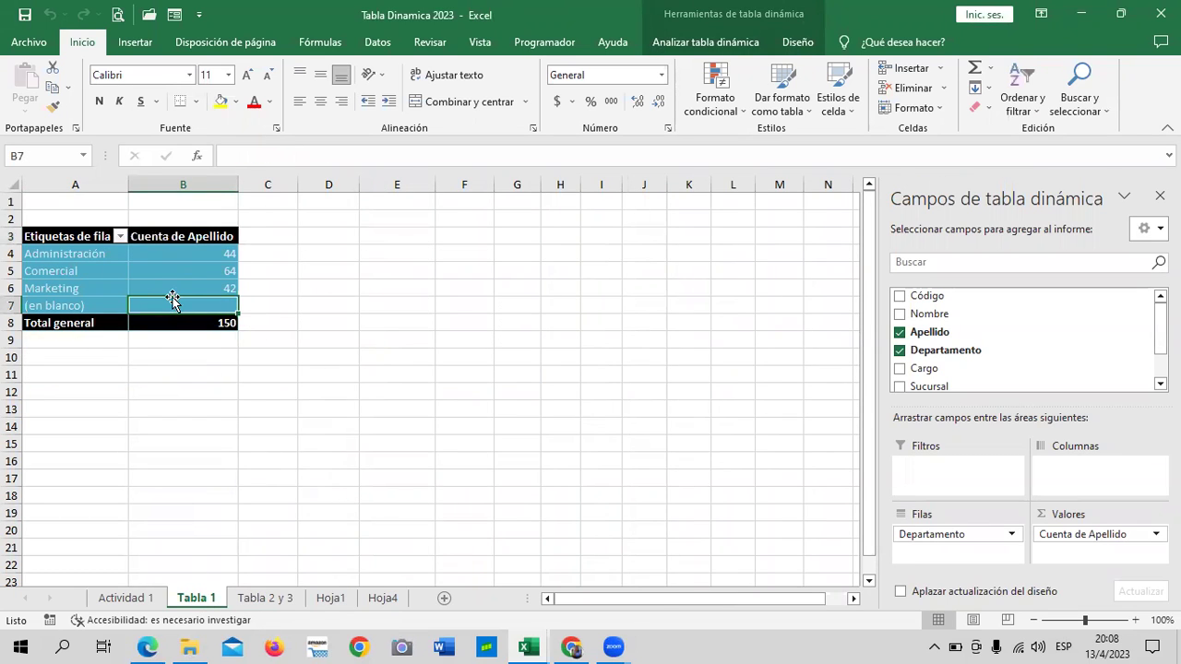
click(990, 8)
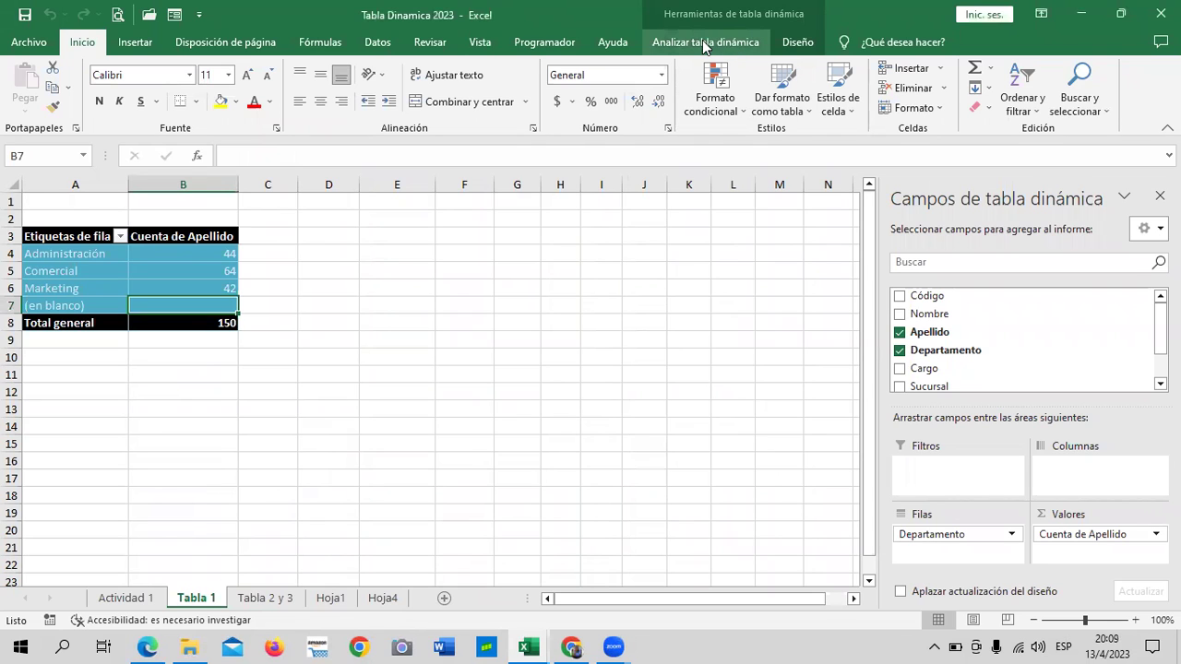
click(730, 42)
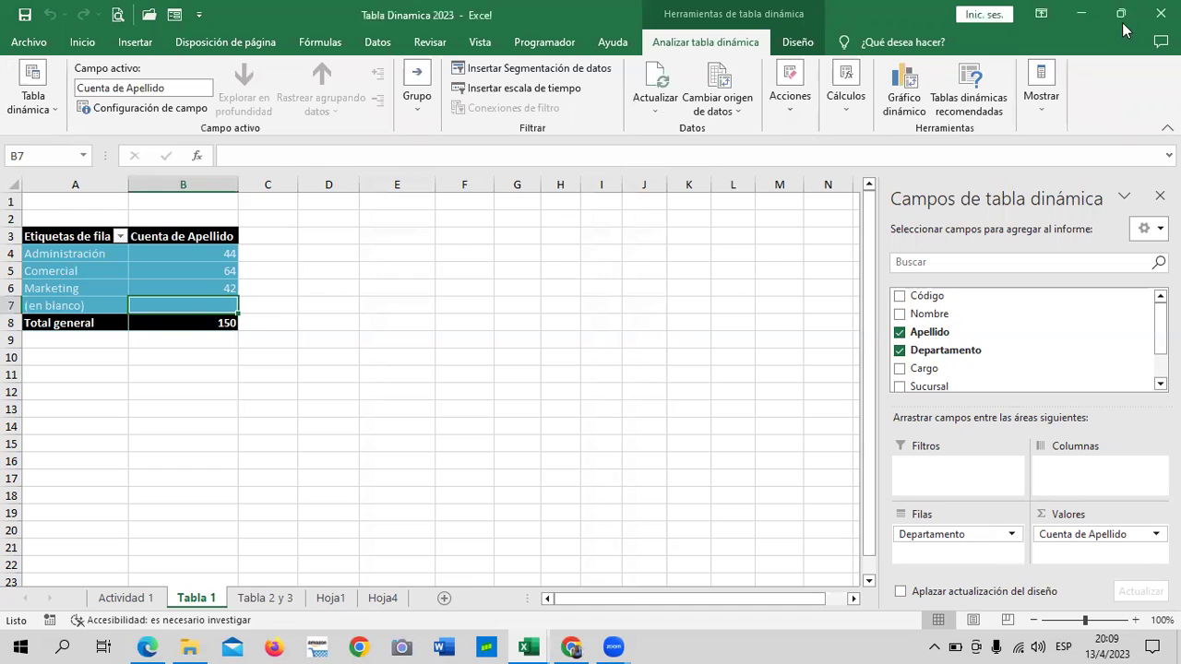
mouse_move(217, 281)
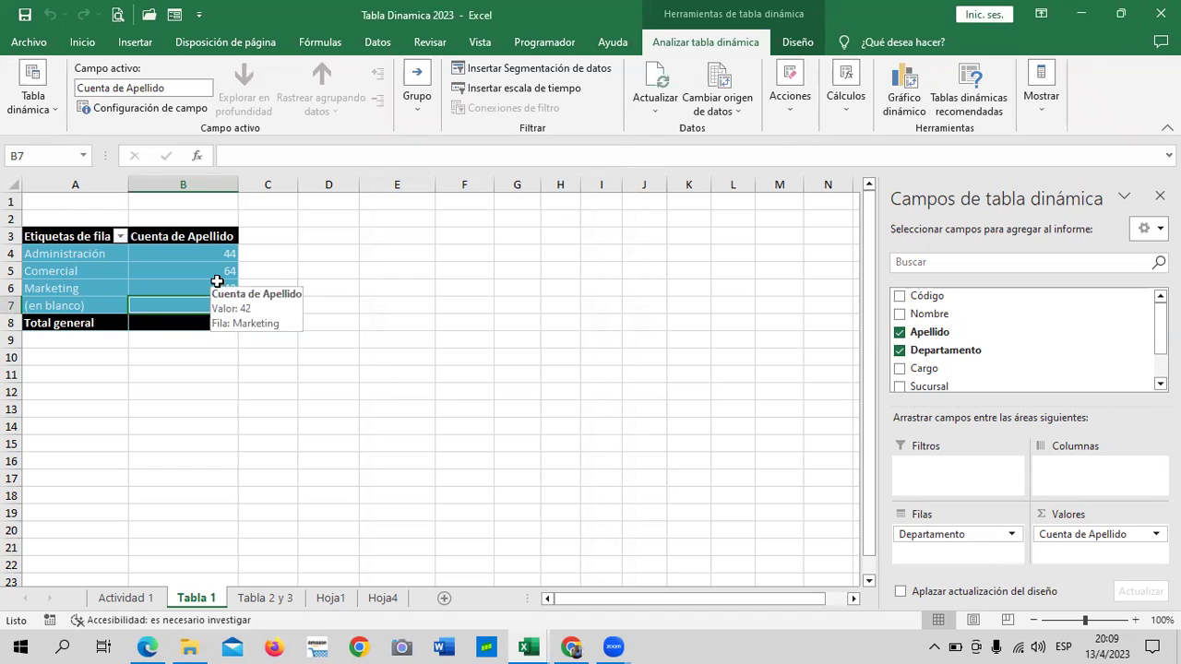
Insert a Circular 3D pie pivot chart after comparing pie-of-pie, bar-of-pie and doughnut types
click(904, 85)
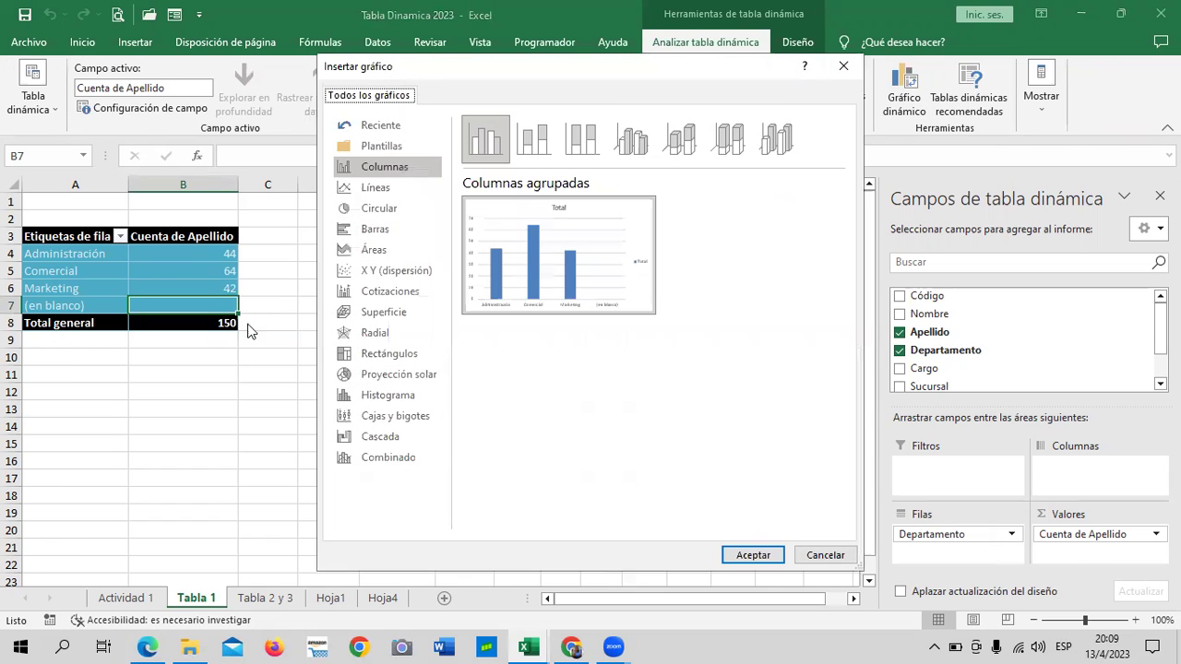
click(389, 211)
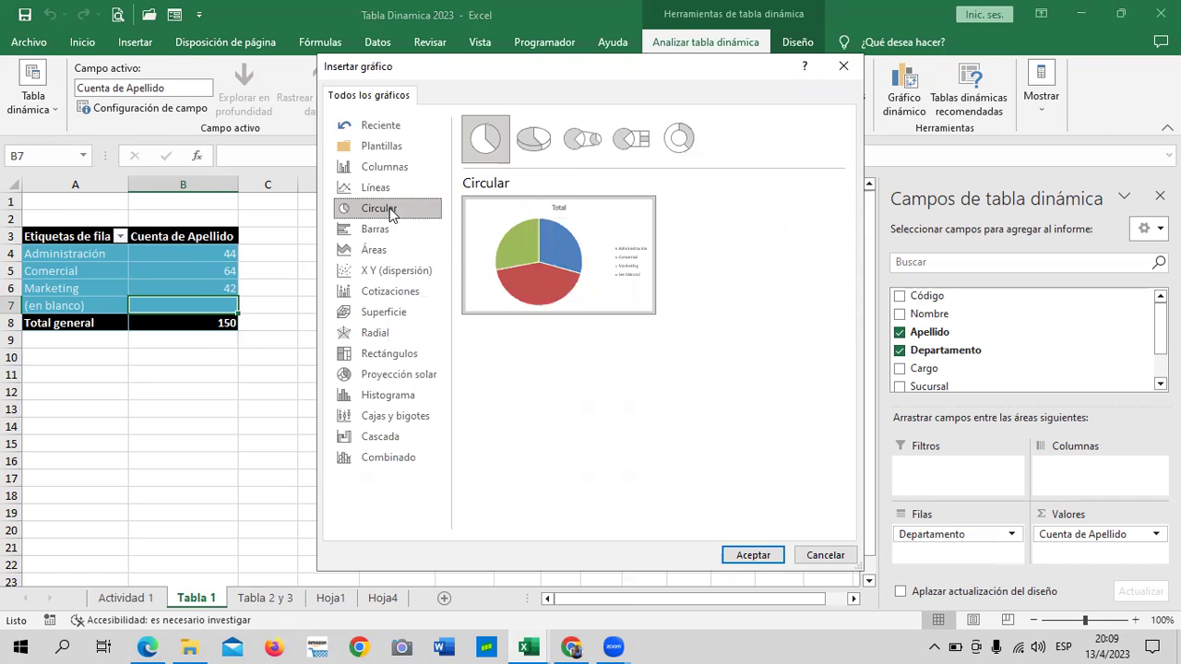
click(532, 147)
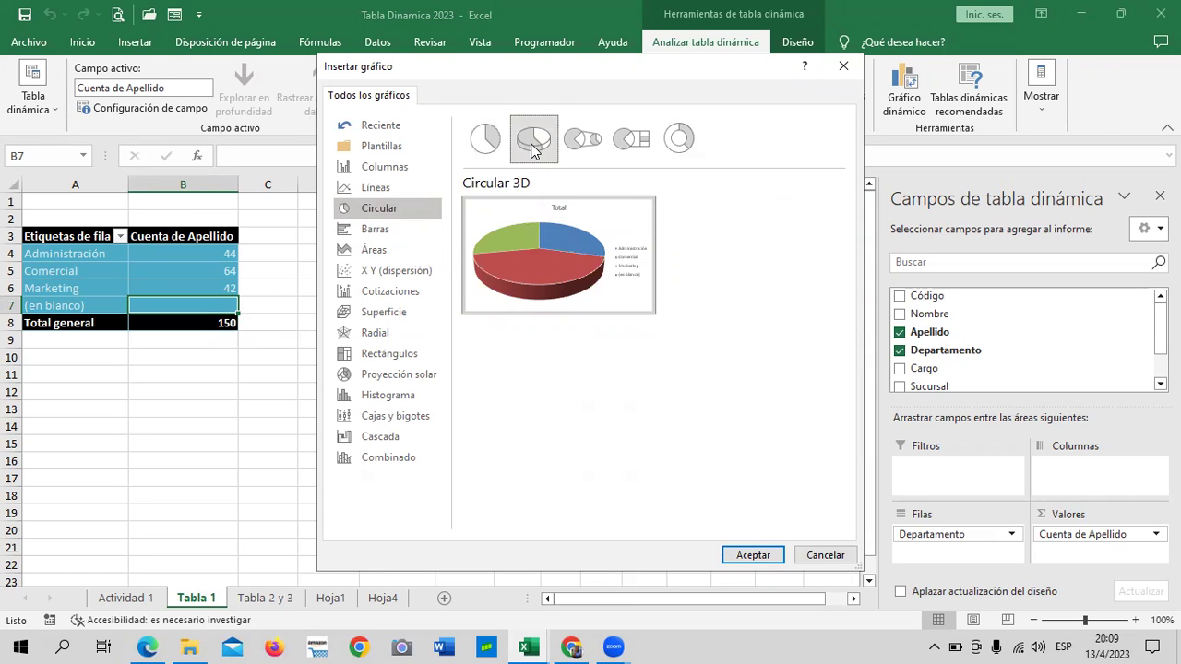
click(587, 140)
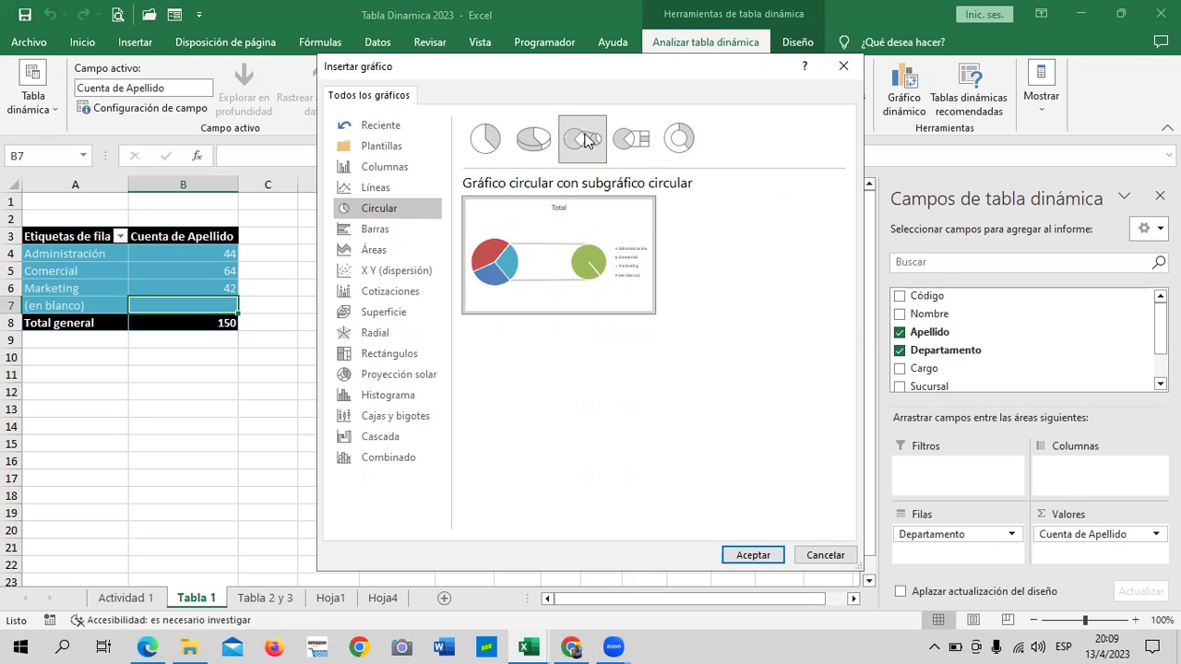
click(633, 143)
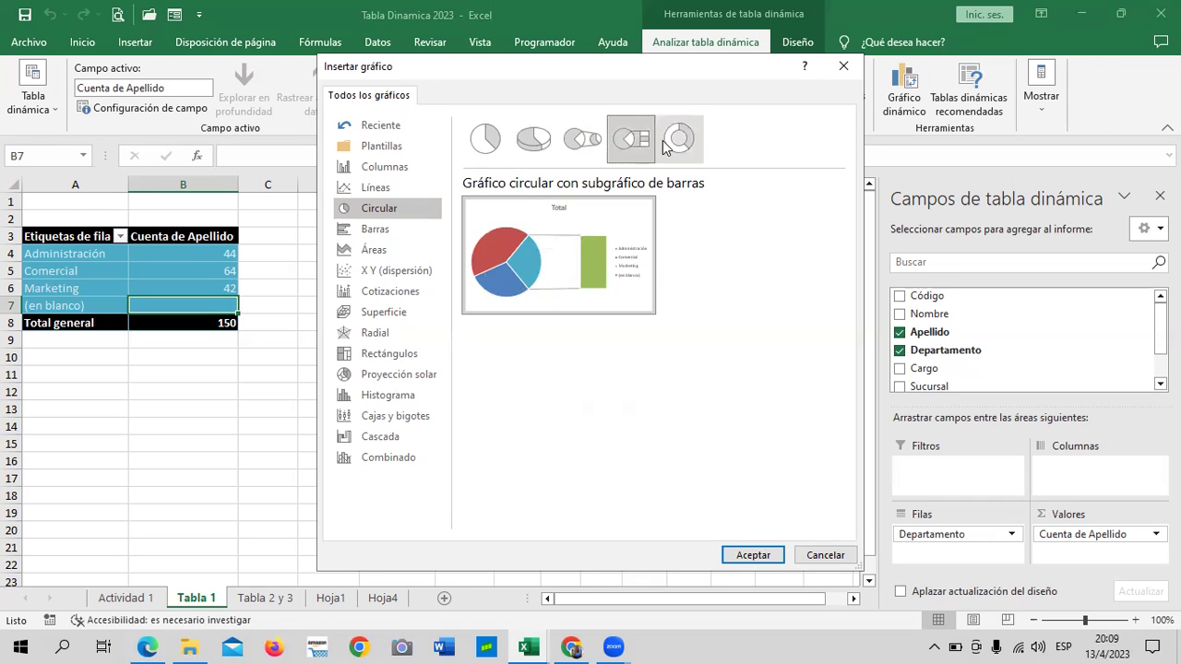
click(678, 138)
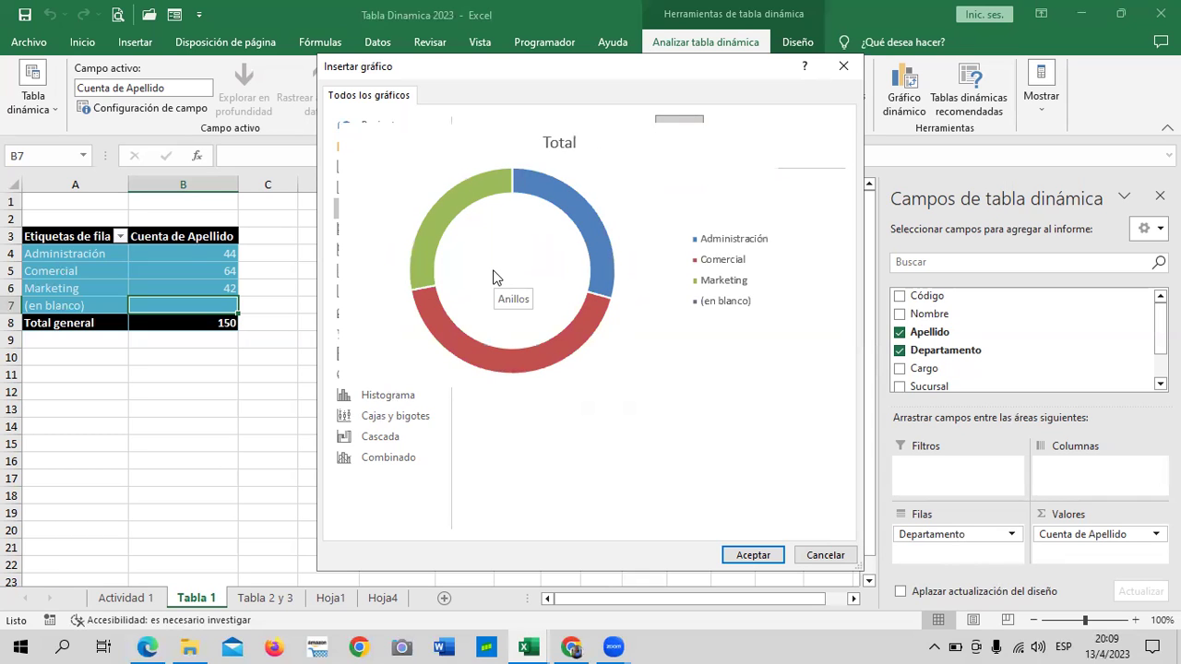
mouse_move(679, 139)
click(631, 138)
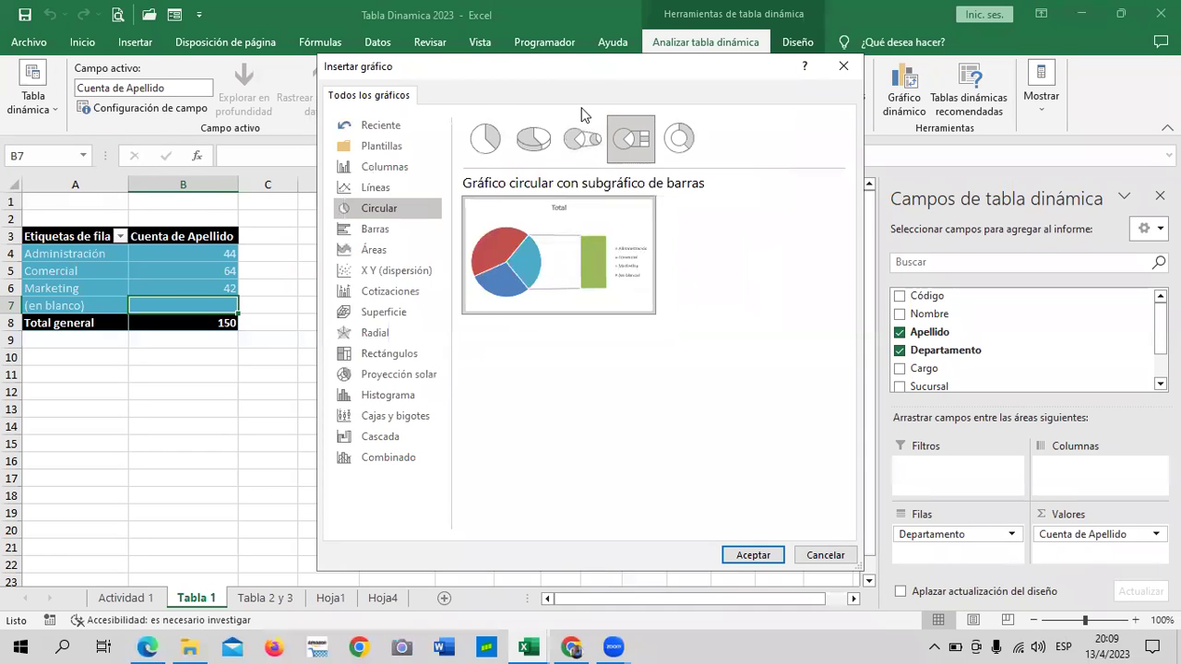
click(532, 147)
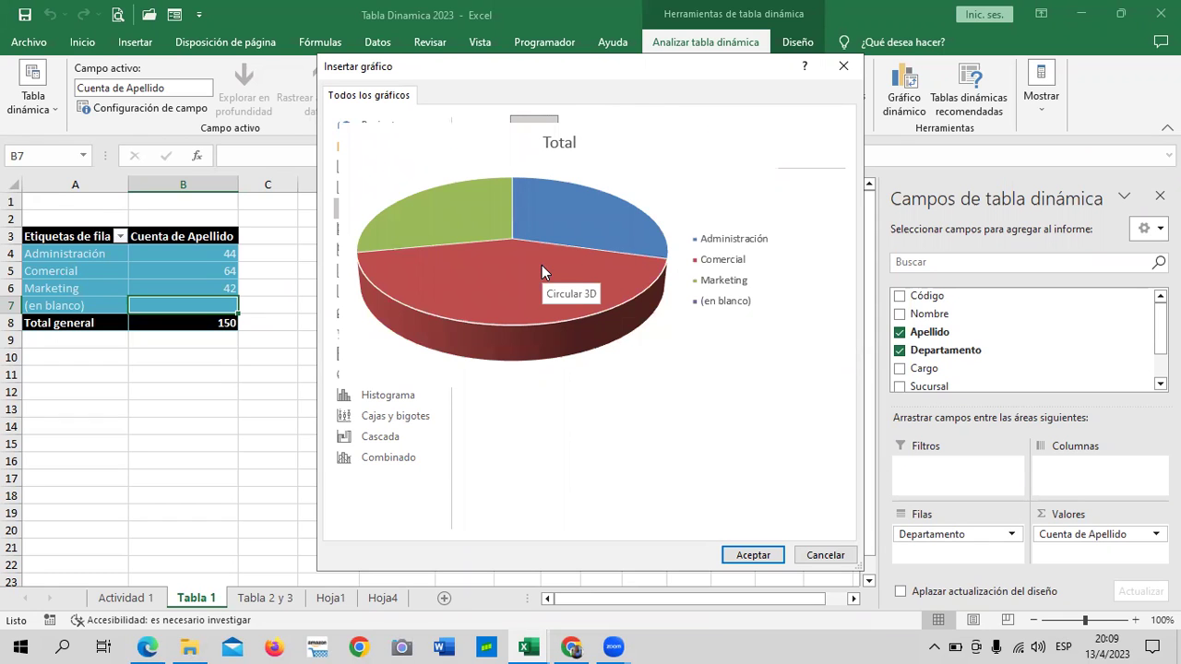
click(751, 554)
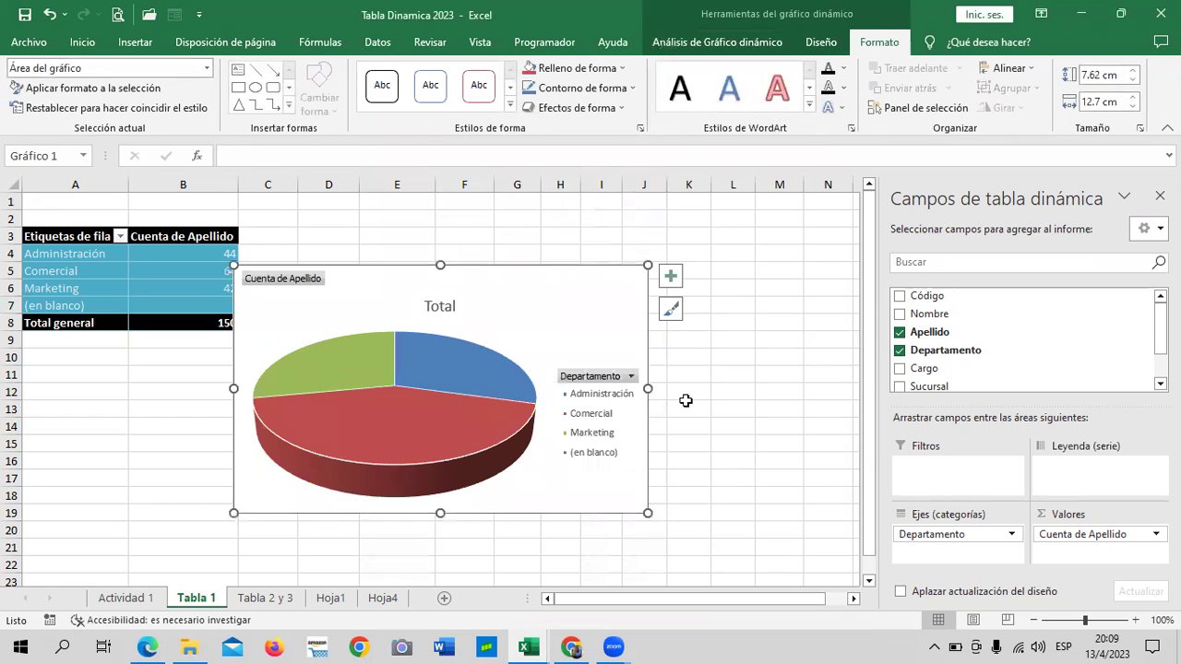
Move the 3D pie chart below the pivot table around row 10 and show its chart elements list
drag(563, 319, 559, 411)
scroll(559, 414, down, 2)
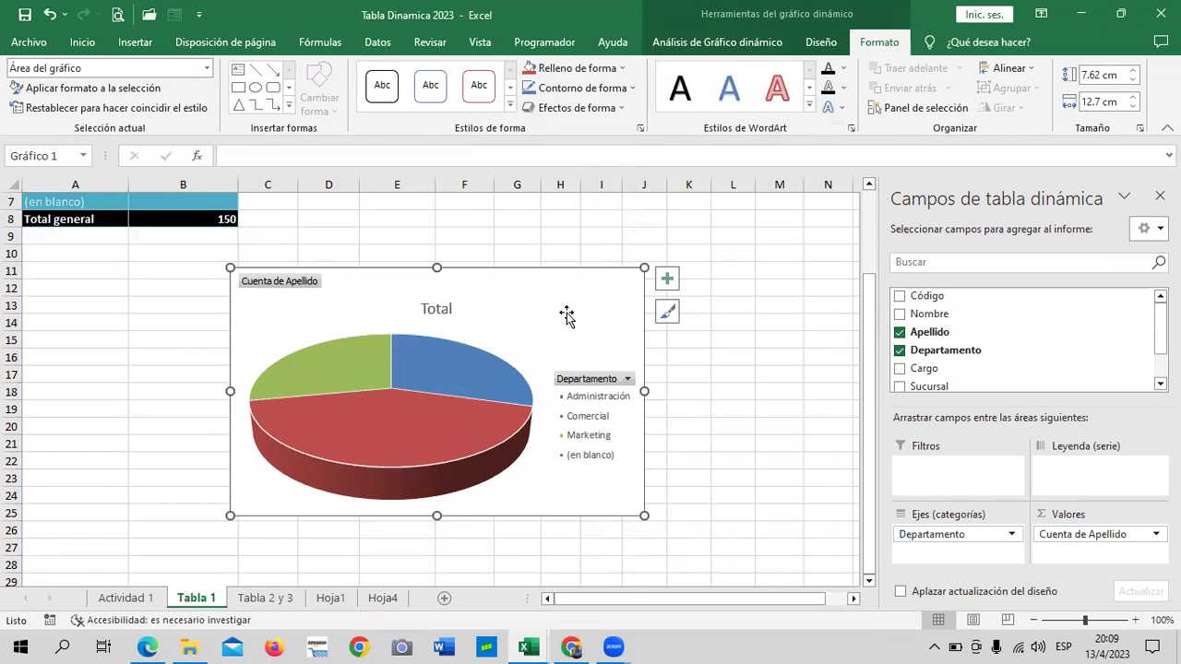
drag(567, 302, 615, 294)
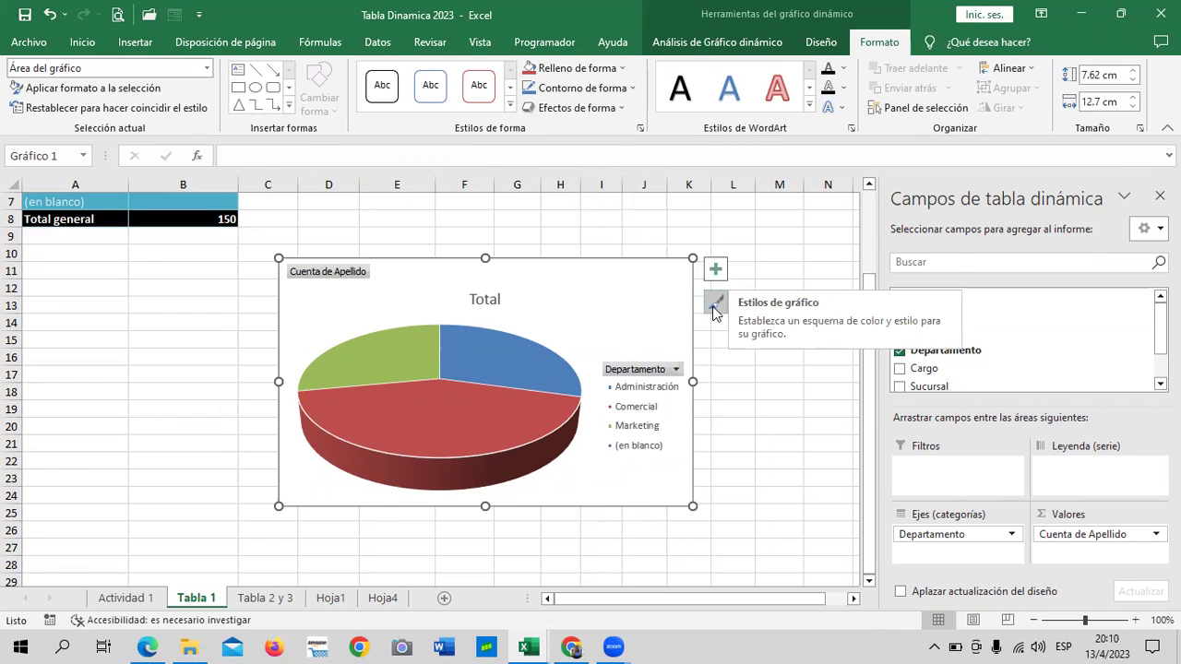
click(718, 273)
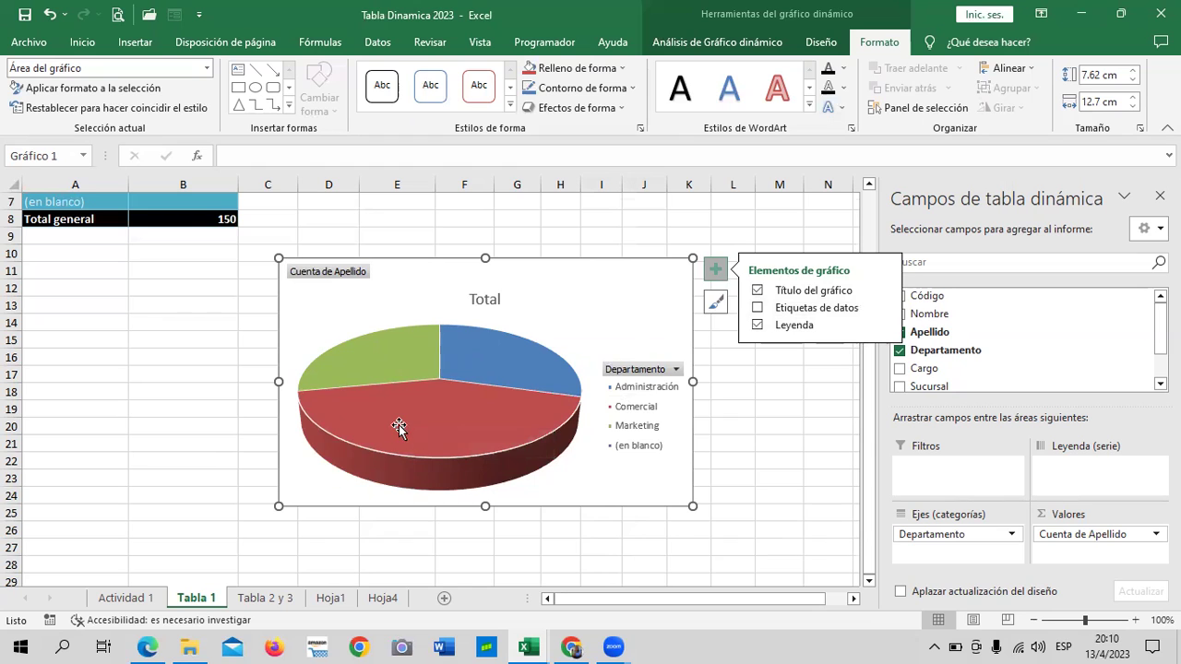
Turn on data labels so the pie slices show the counts 44, 64 and 42
scroll(399, 424, up, 2)
scroll(399, 425, down, 1)
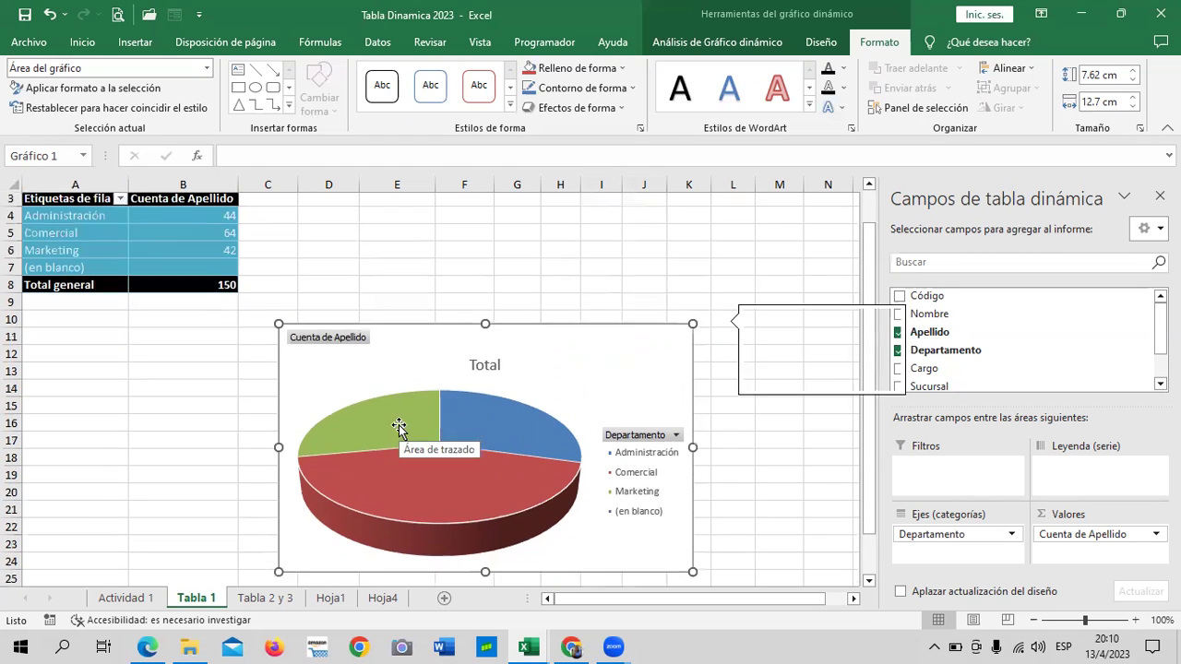
scroll(398, 426, down, 2)
scroll(203, 295, up, 2)
scroll(218, 303, up, 1)
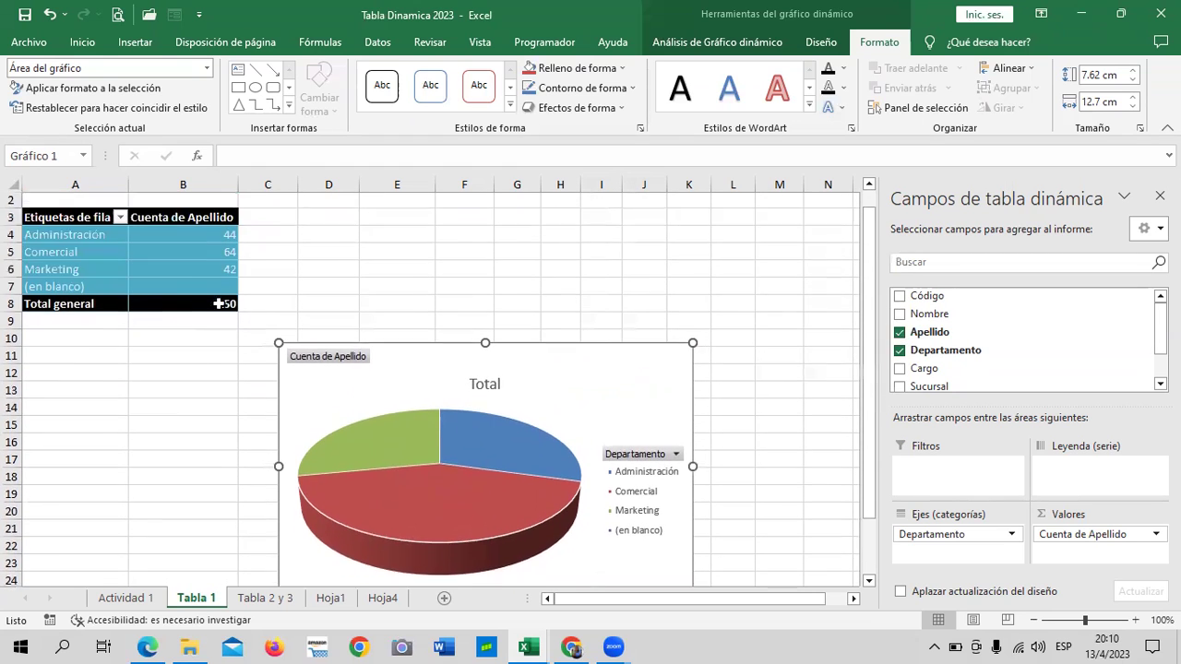
scroll(218, 303, up, 1)
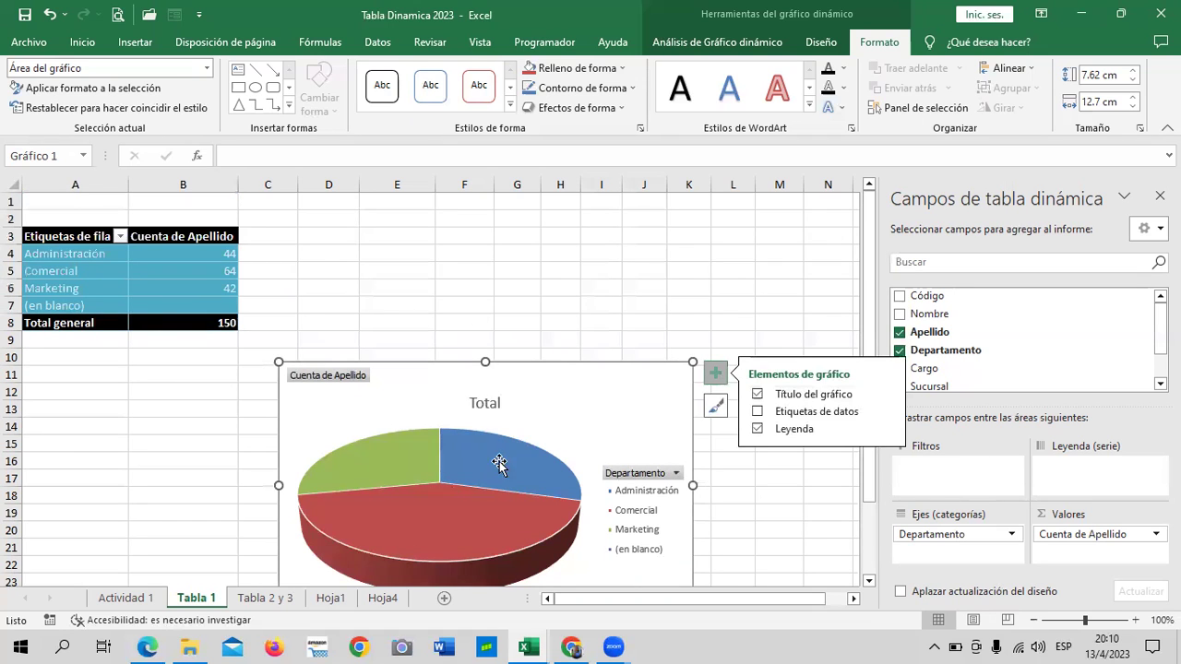
scroll(491, 461, down, 3)
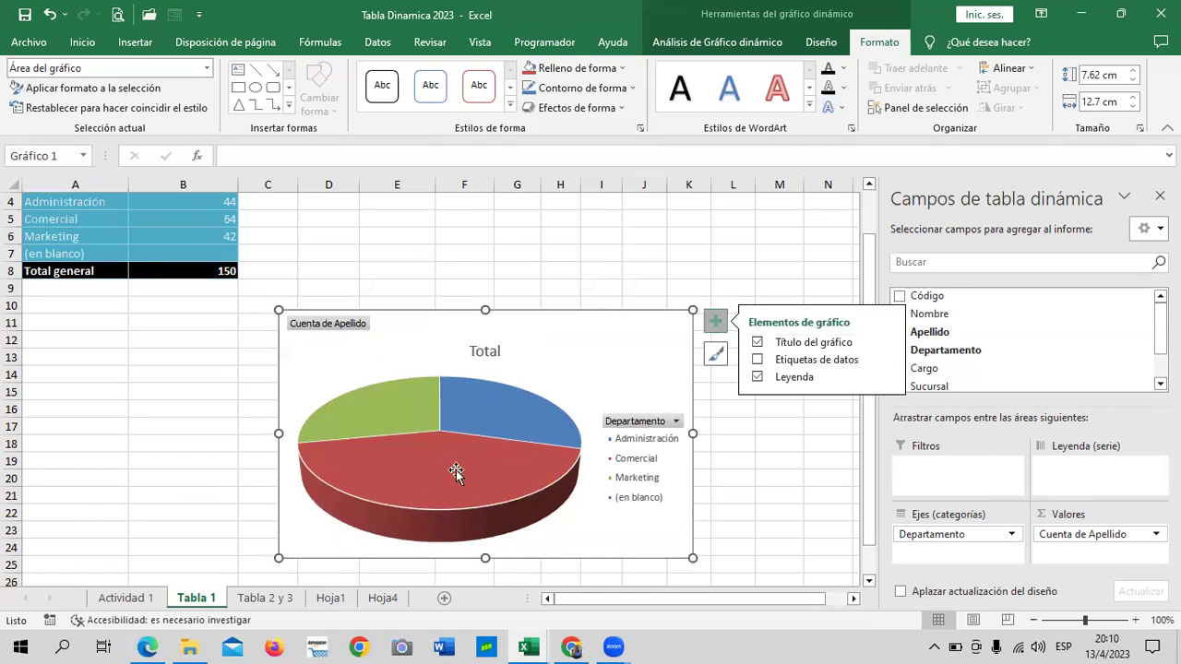
click(757, 360)
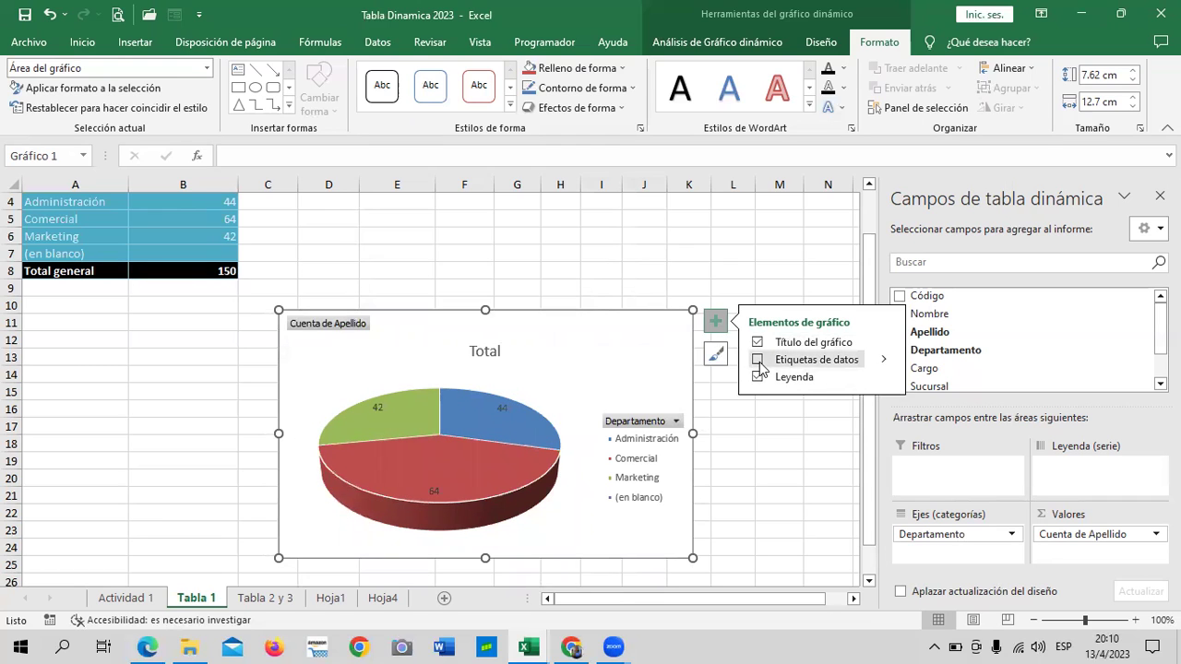
click(758, 363)
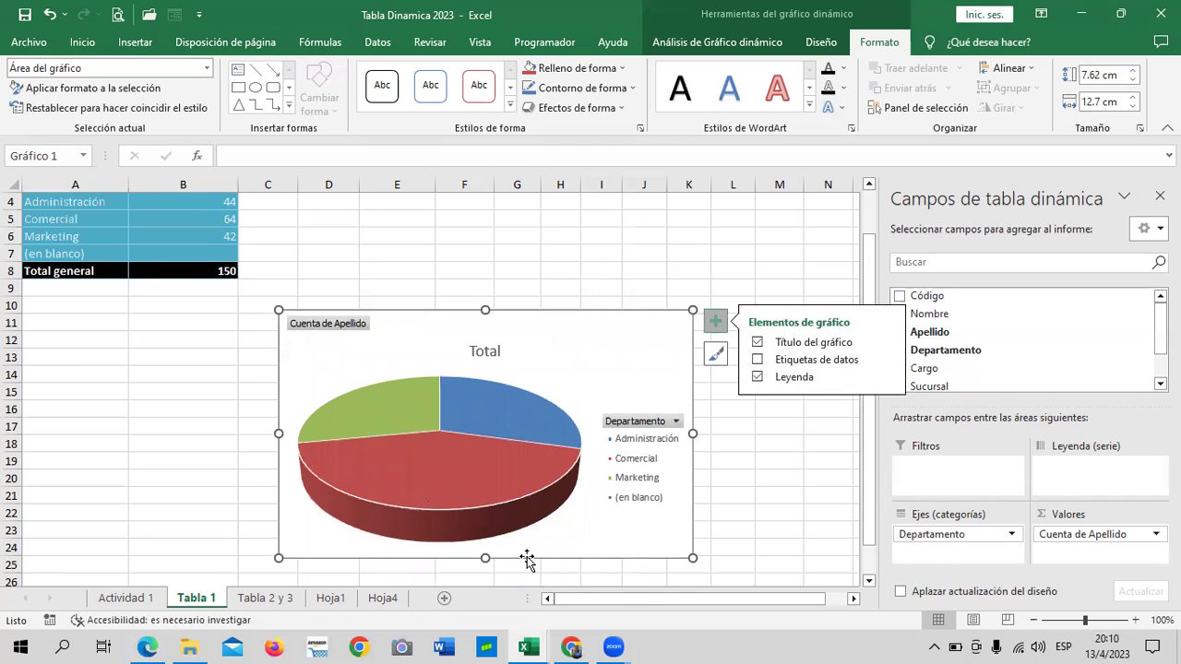
click(527, 556)
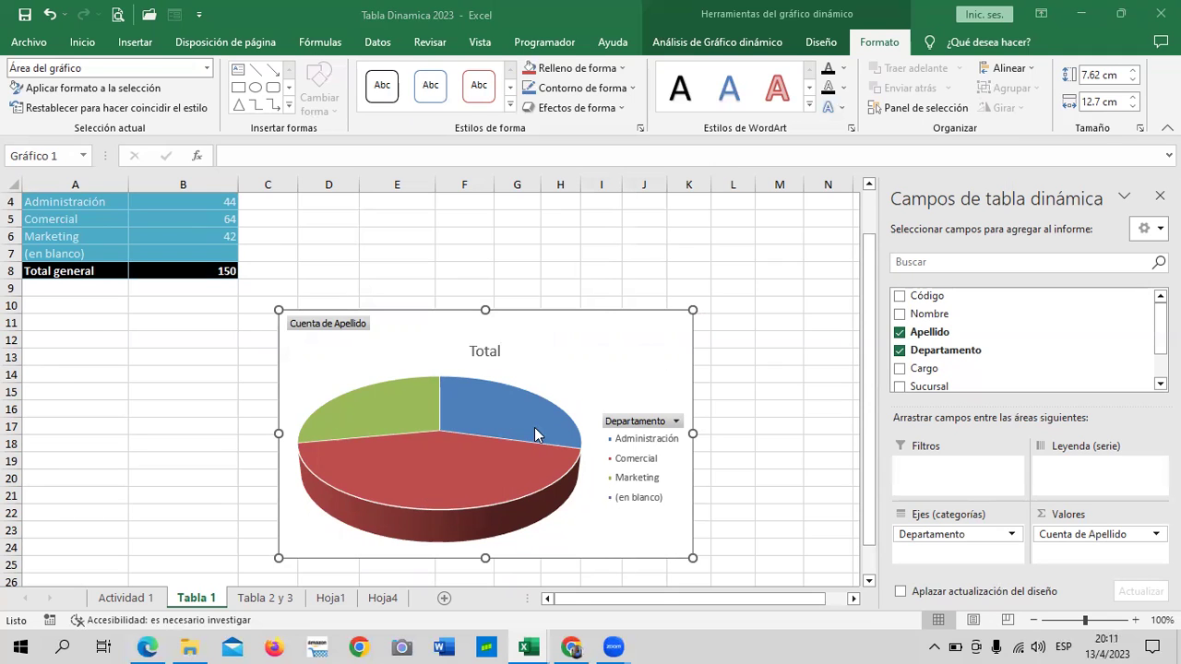
scroll(534, 427, down, 1)
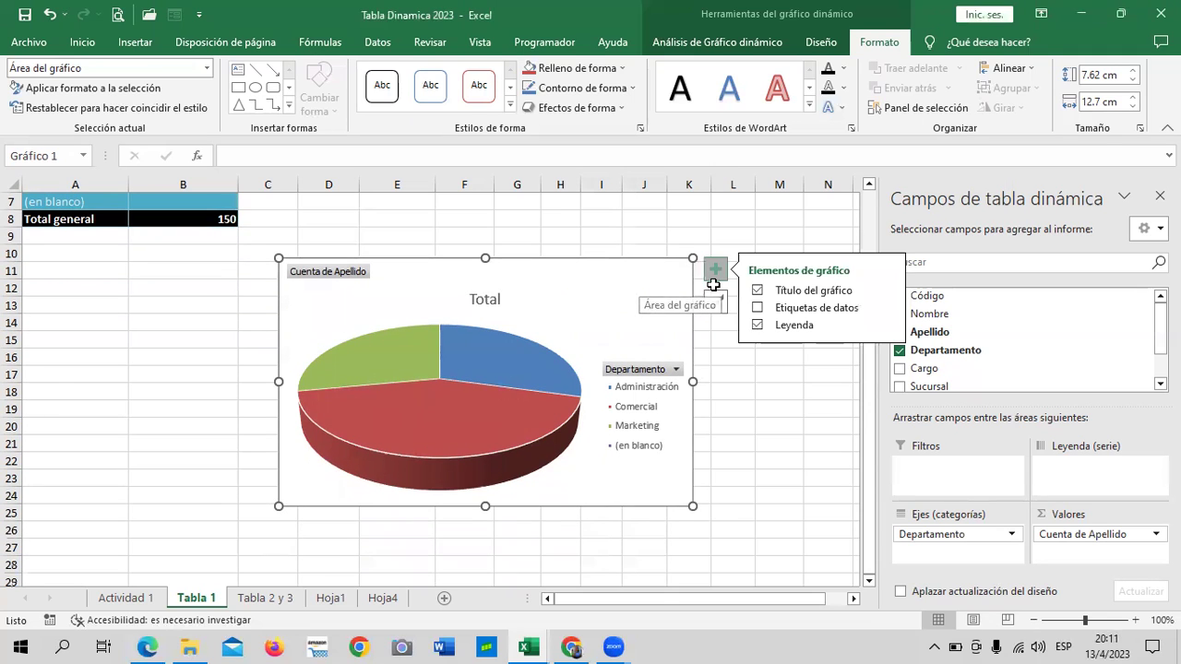
click(757, 310)
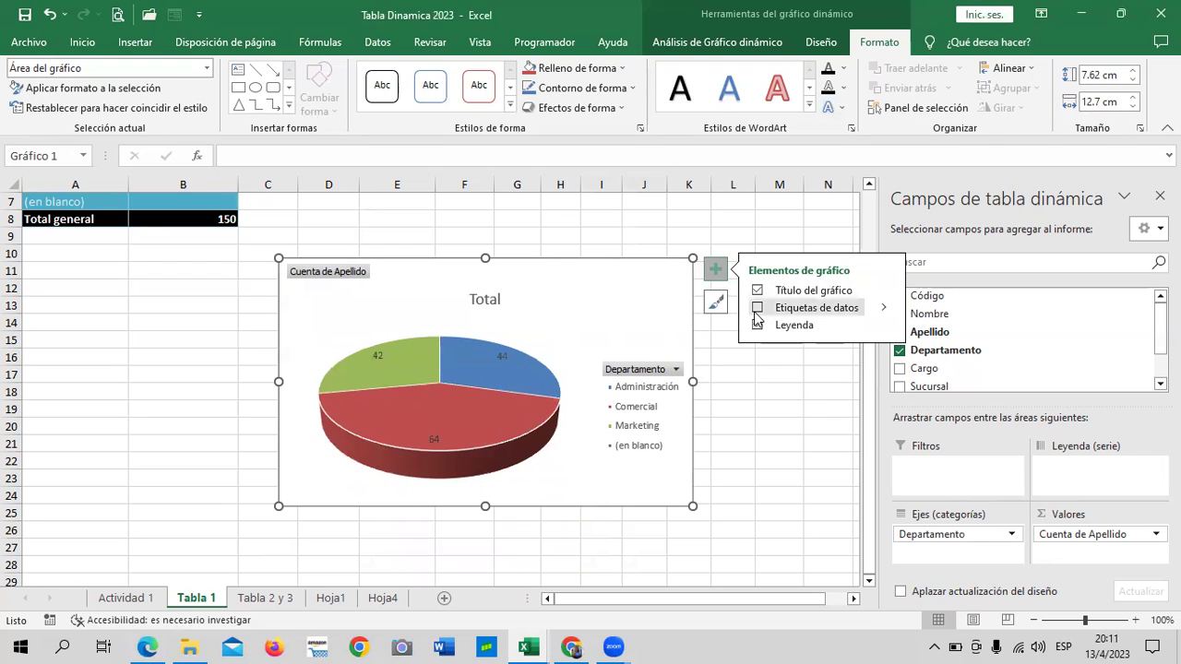
click(825, 312)
Shift the pie chart and enlarge it to 8.63 cm by 14.55 cm beneath the pivot table
drag(670, 273, 736, 244)
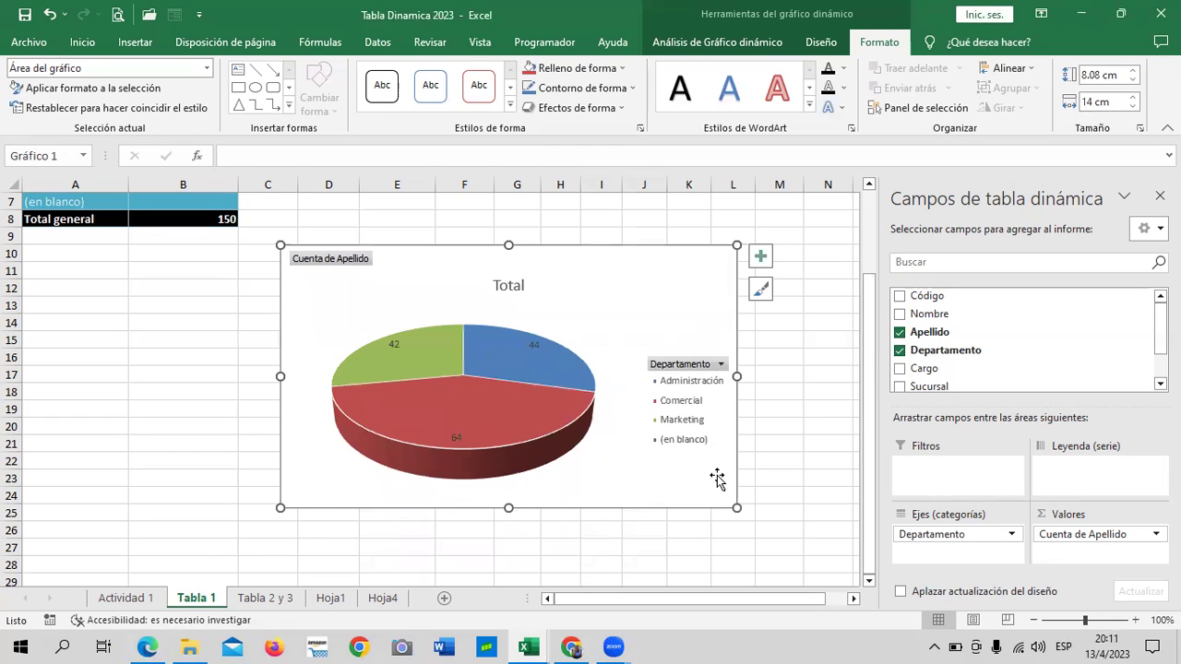
drag(737, 508, 755, 526)
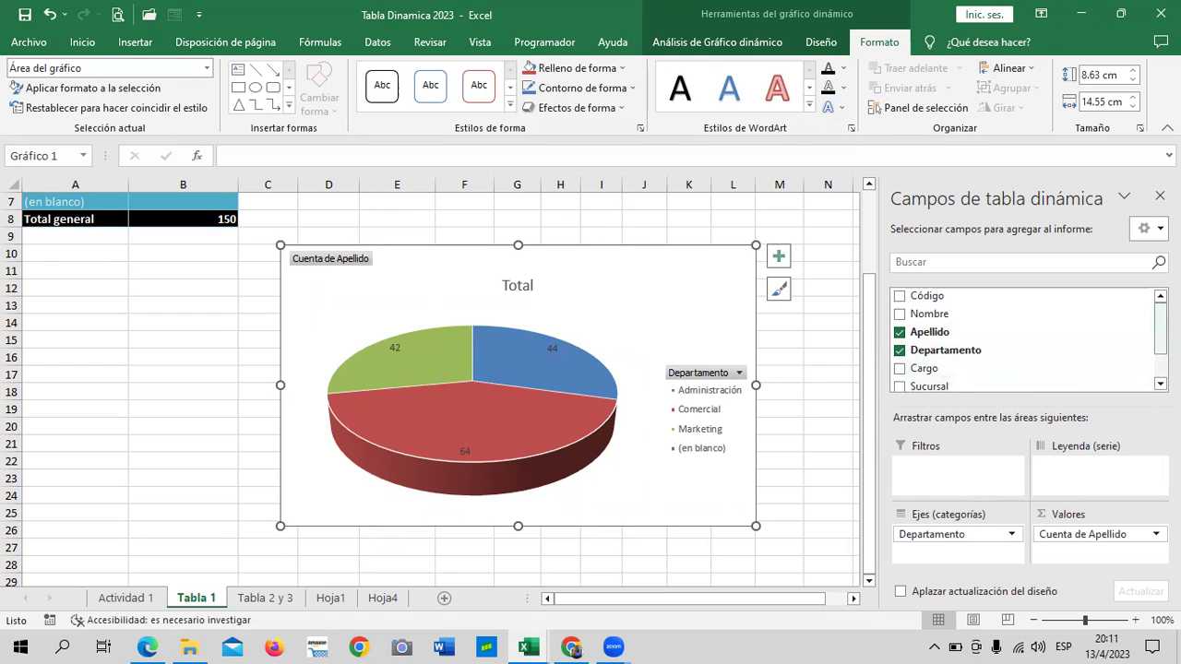
scroll(969, 334, down, 1)
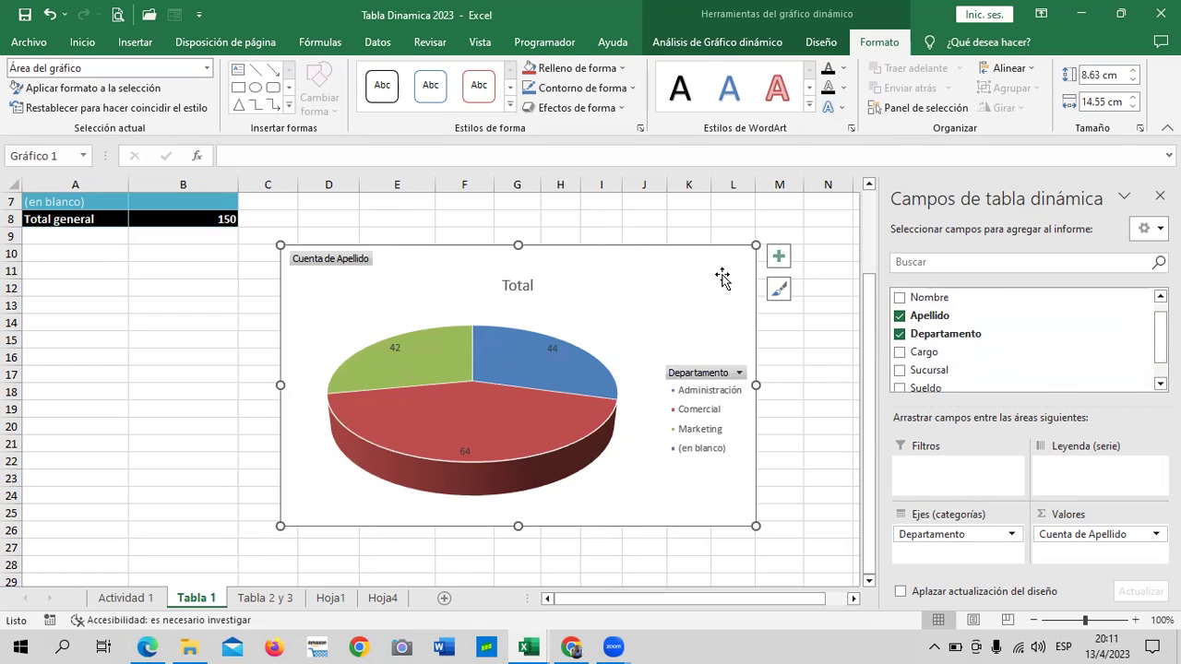
click(815, 218)
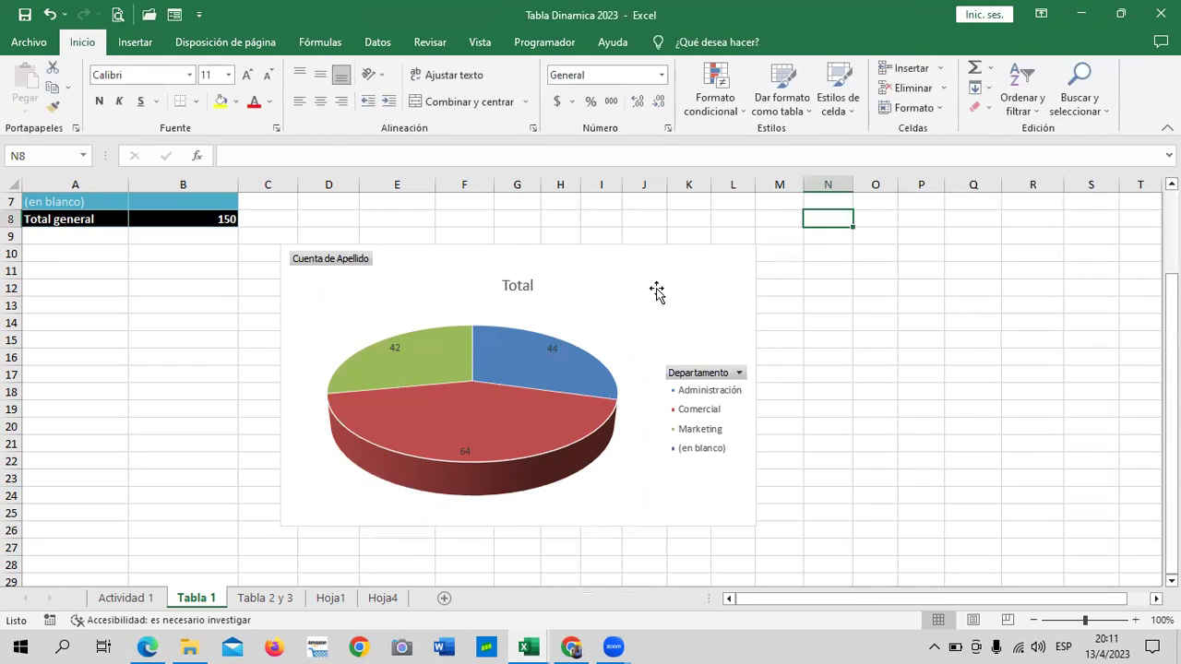
click(656, 291)
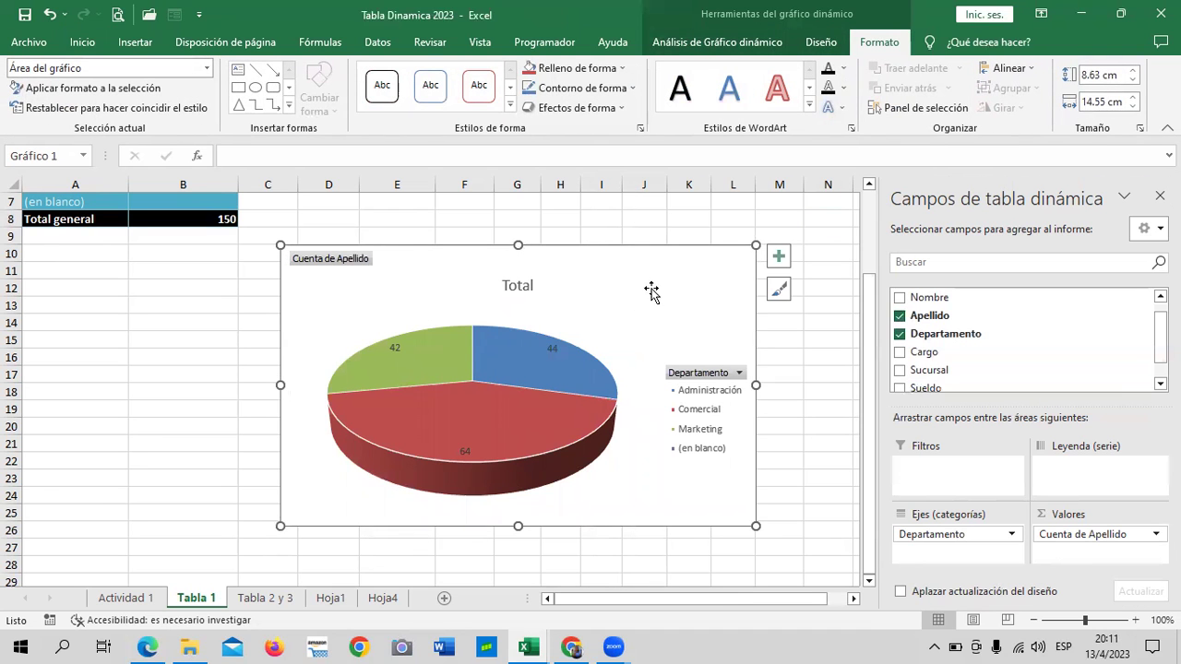
scroll(1147, 338, down, 1)
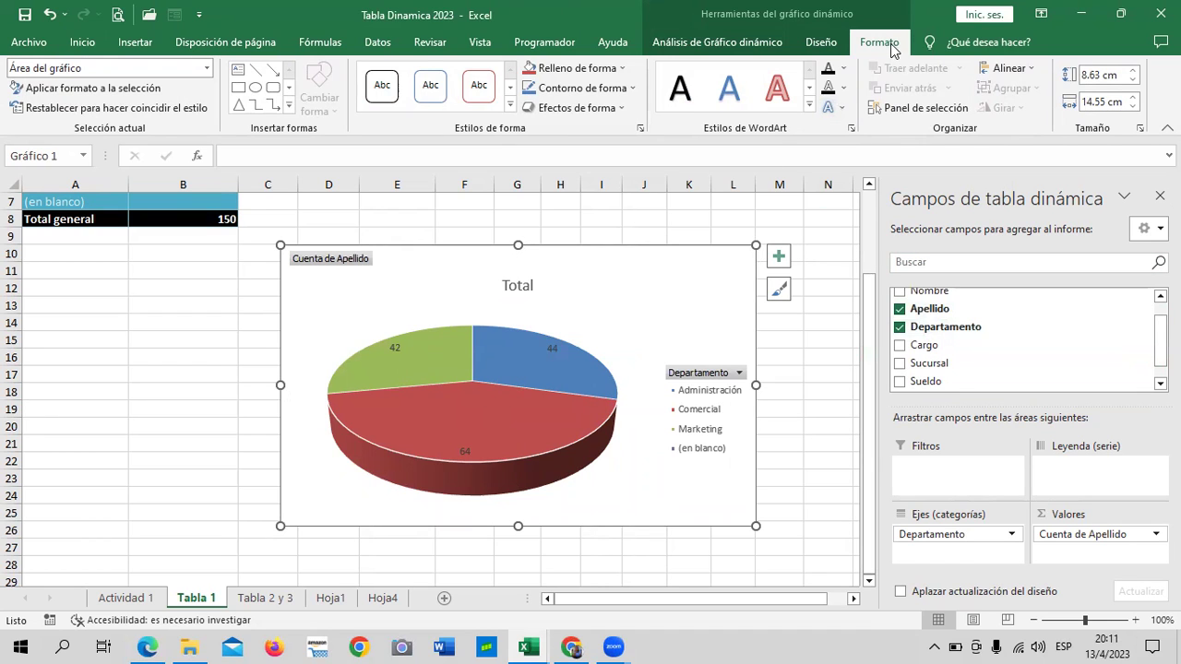
click(827, 44)
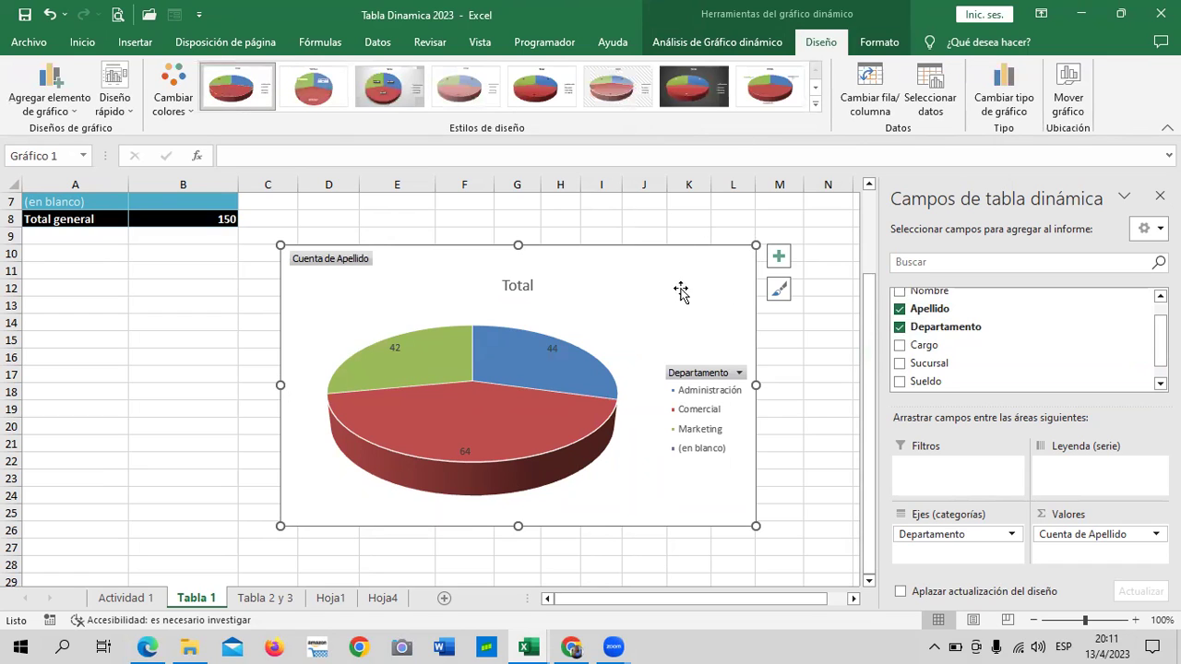
Add the Sucursal field and move it into Leyenda (serie) to split the chart by branch
click(900, 364)
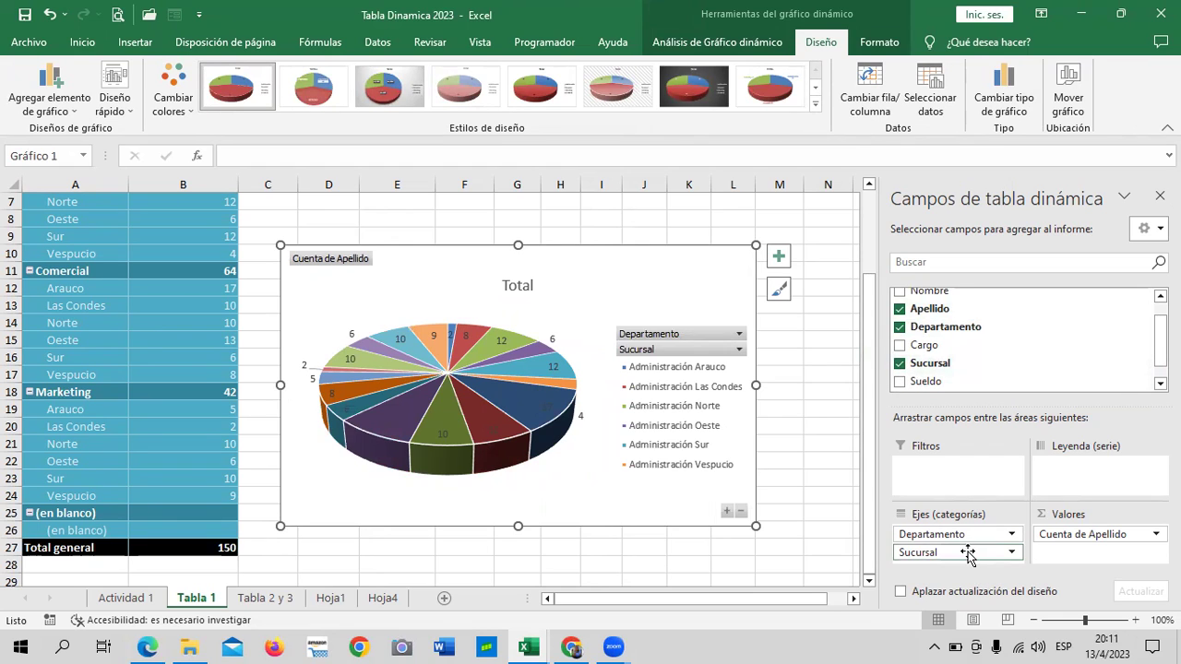
drag(968, 553, 1016, 516)
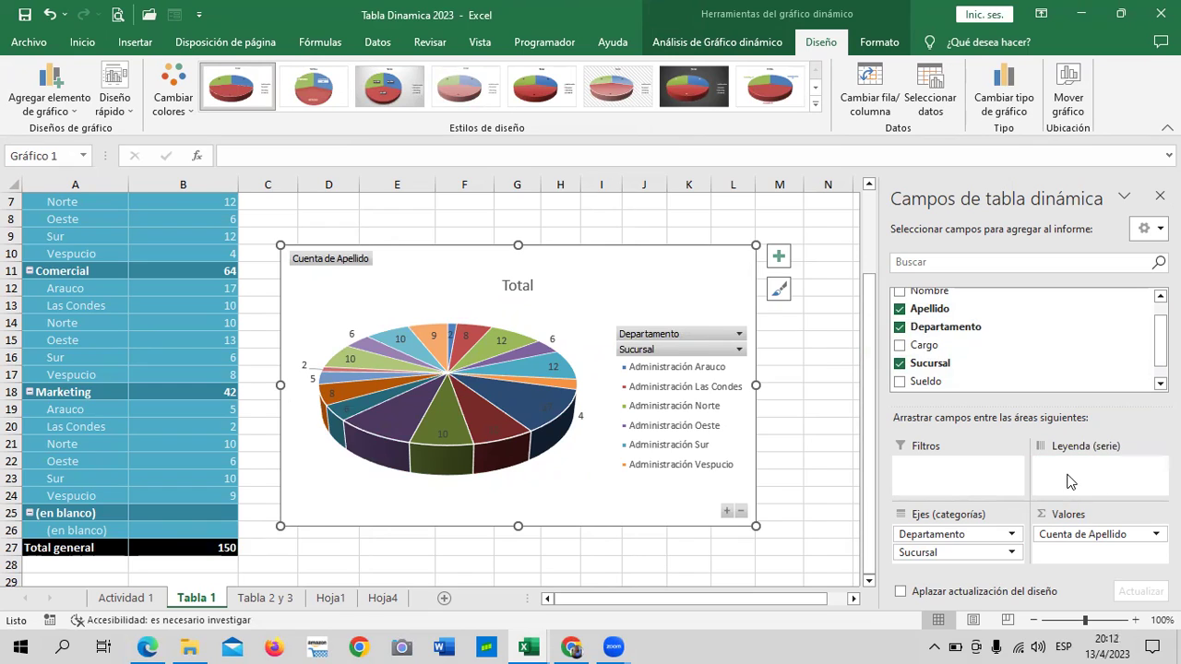
drag(1015, 517, 1070, 482)
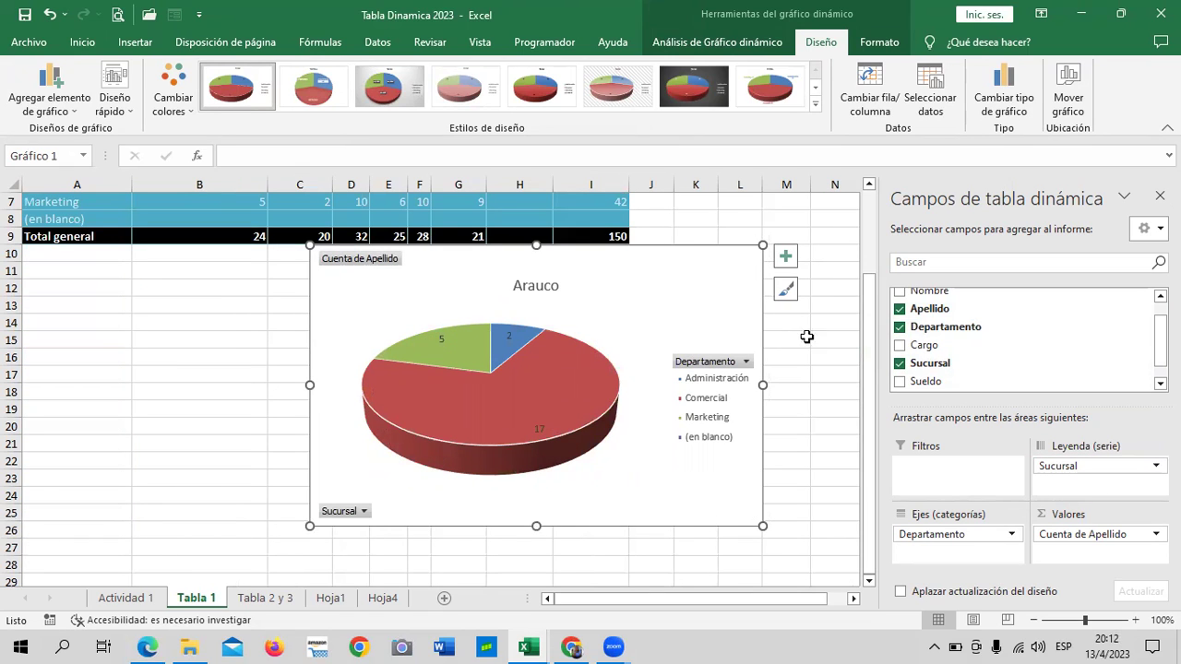
Drag the Arauco pie chart down so it sits below the pivot table
scroll(830, 336, up, 2)
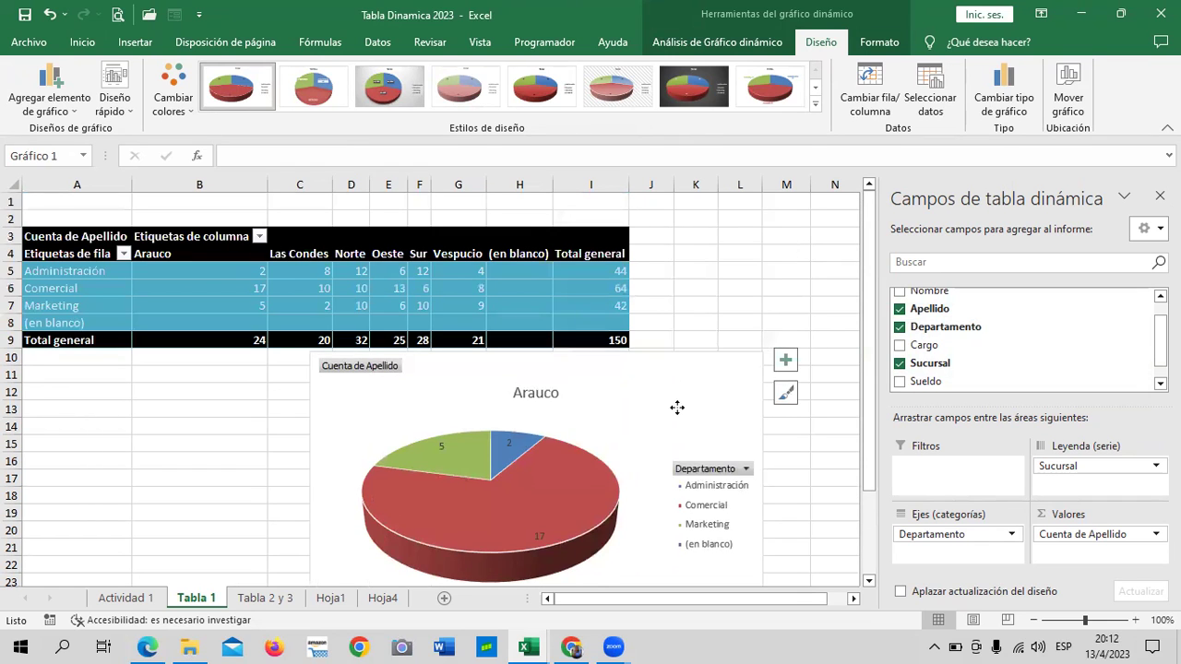
drag(722, 359, 682, 398)
scroll(683, 343, down, 2)
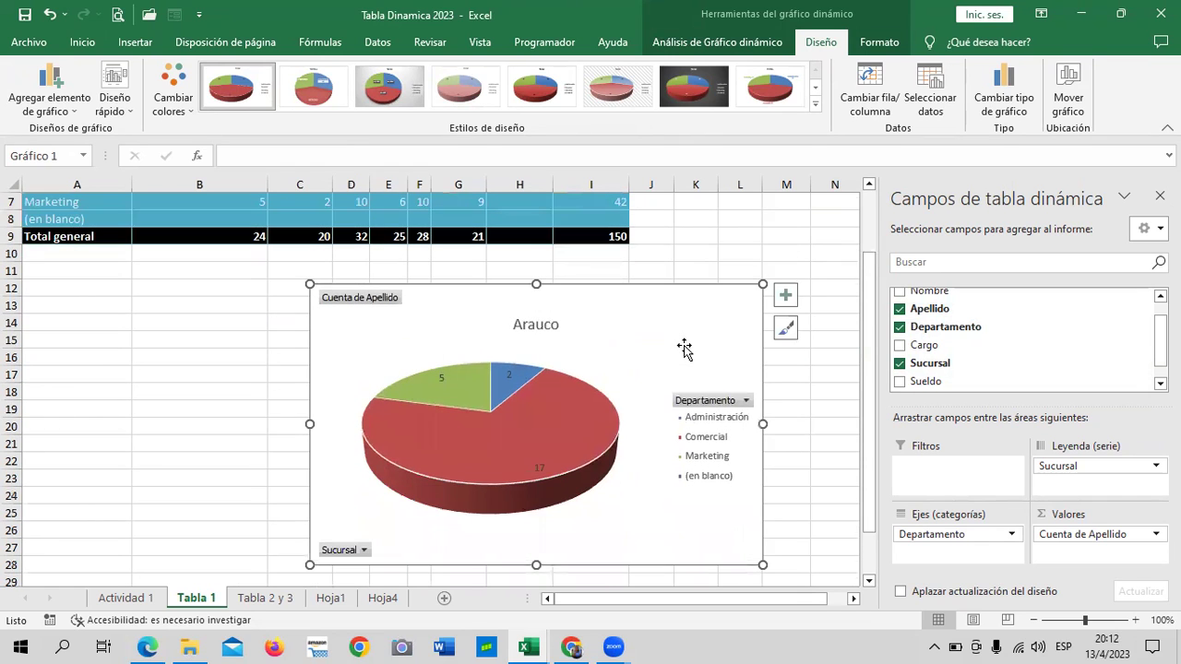
scroll(682, 345, down, 1)
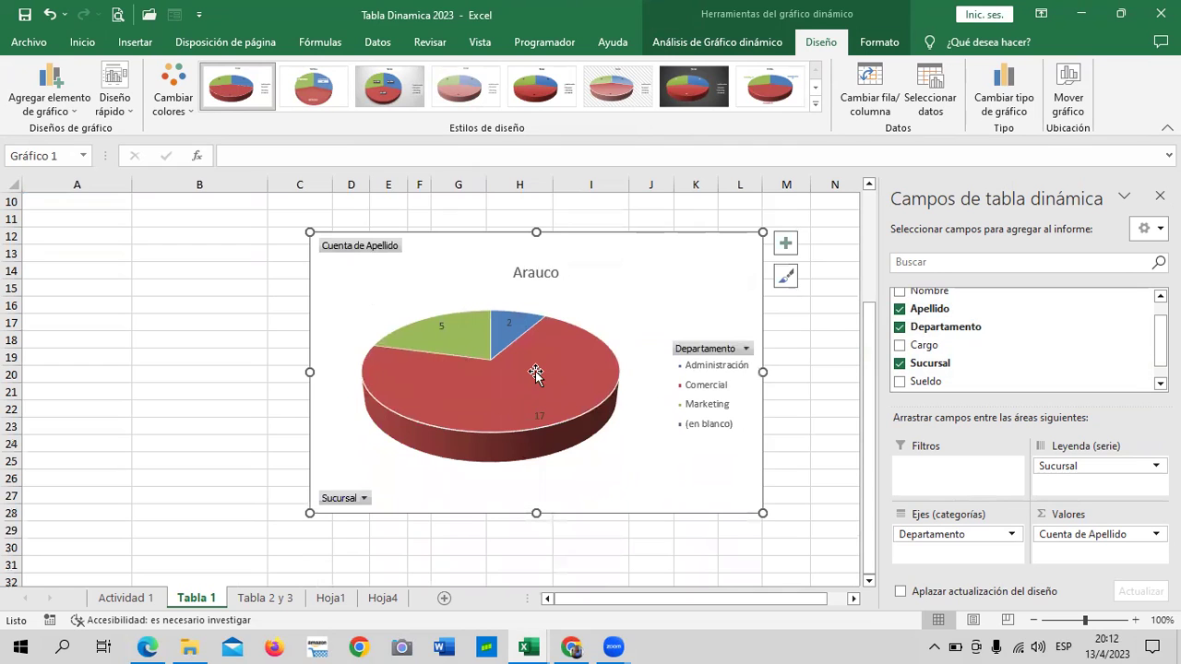
Inspect the pie series and the pivot table's (en blanco) column
click(535, 372)
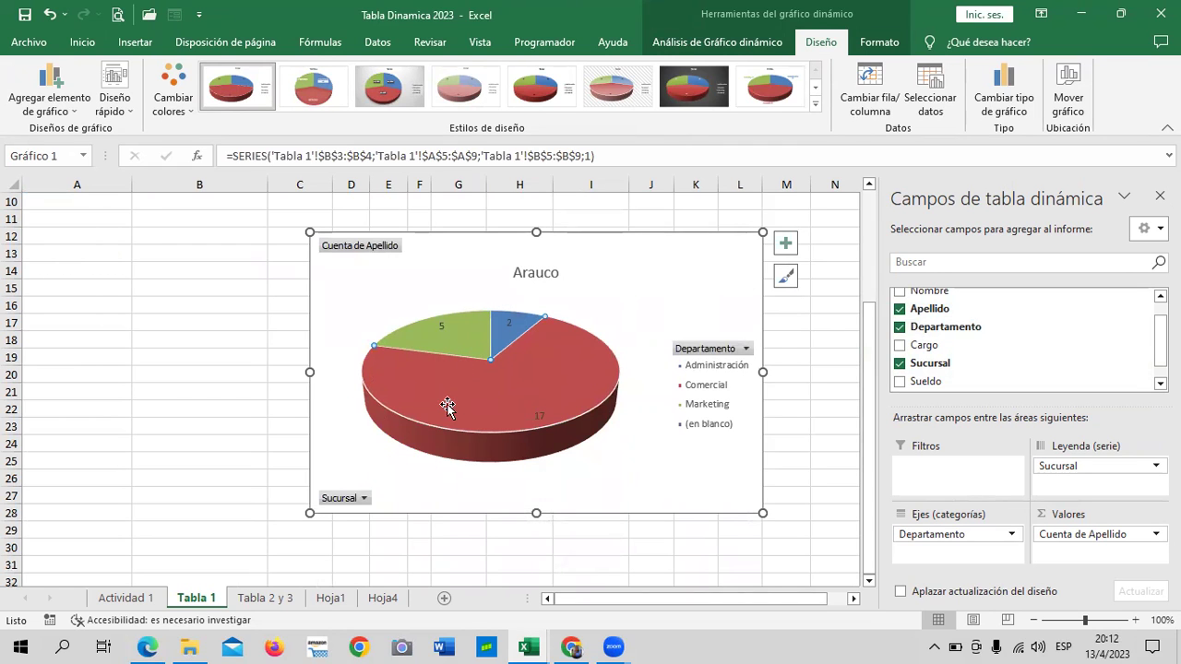
scroll(547, 362, up, 3)
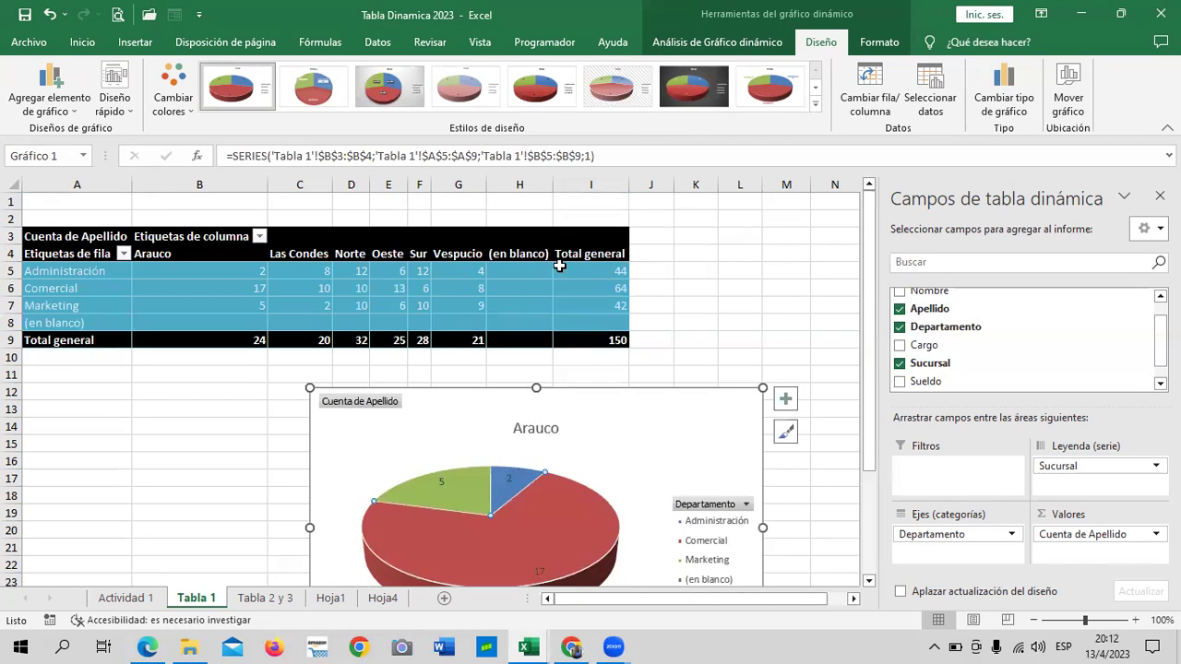
click(728, 269)
click(507, 240)
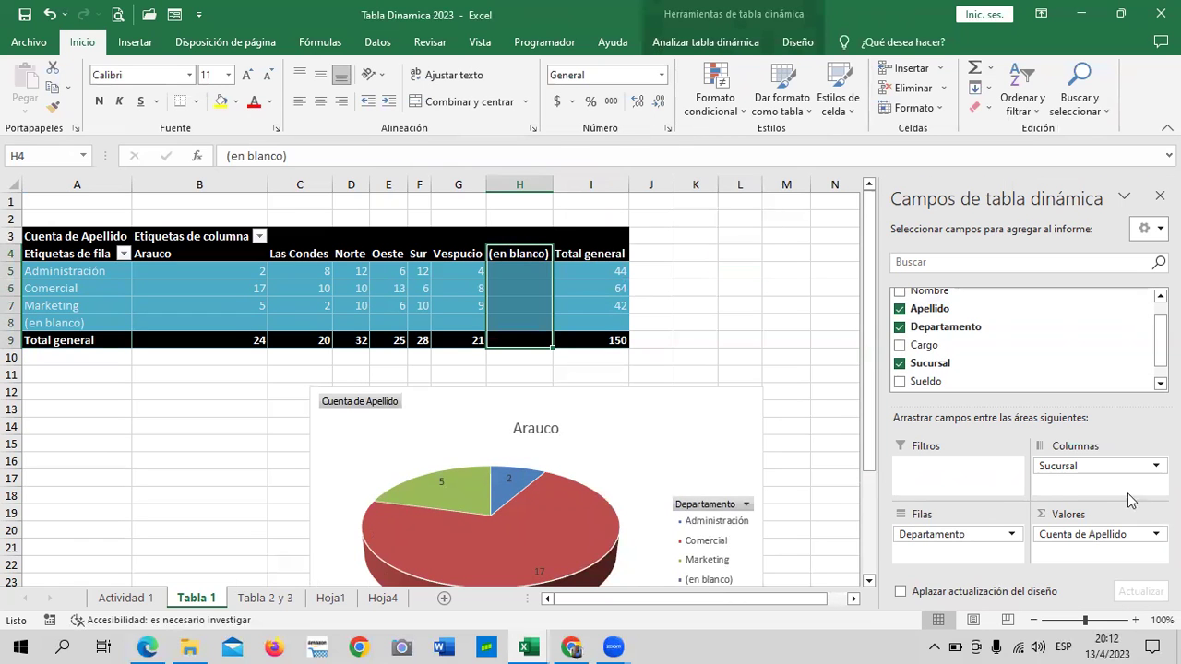
click(751, 282)
Reselect the pie chart, then select its pie series and the Arauco chart title
click(713, 437)
scroll(713, 437, down, 1)
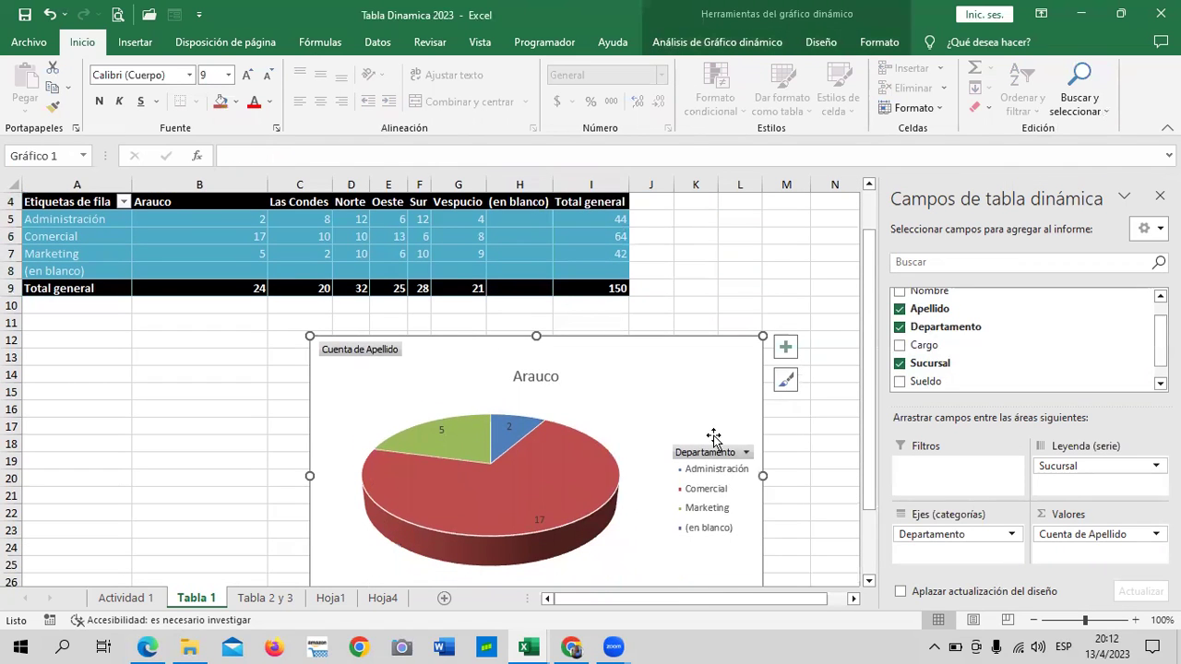
scroll(713, 437, down, 1)
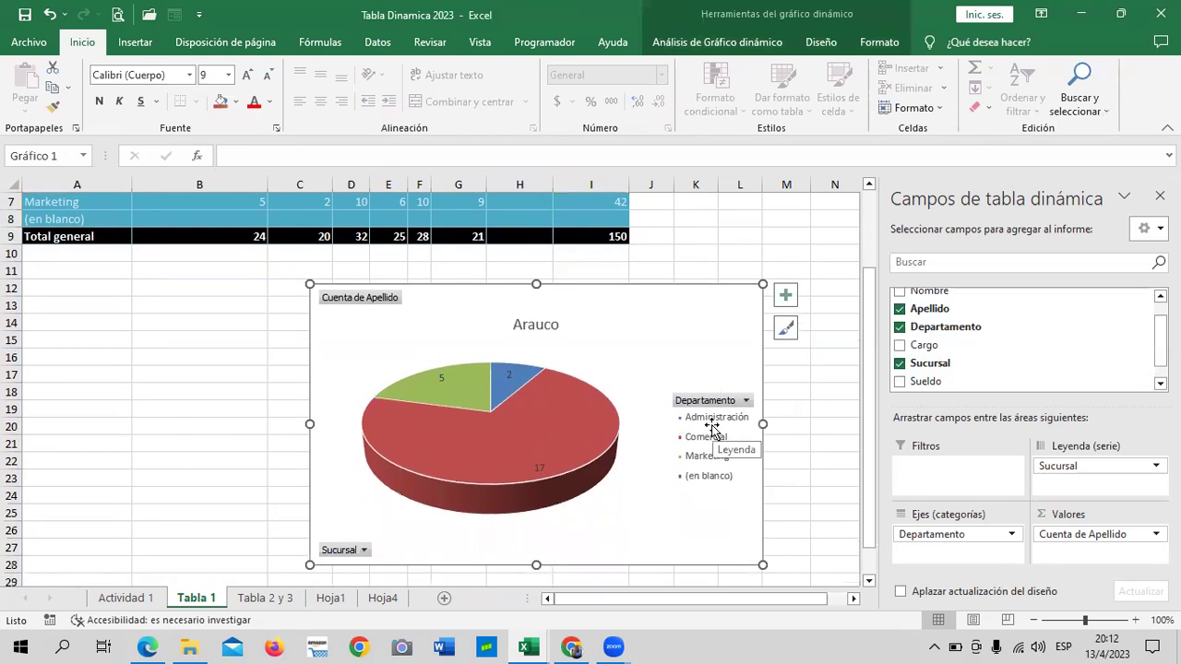
scroll(712, 429, down, 1)
click(523, 426)
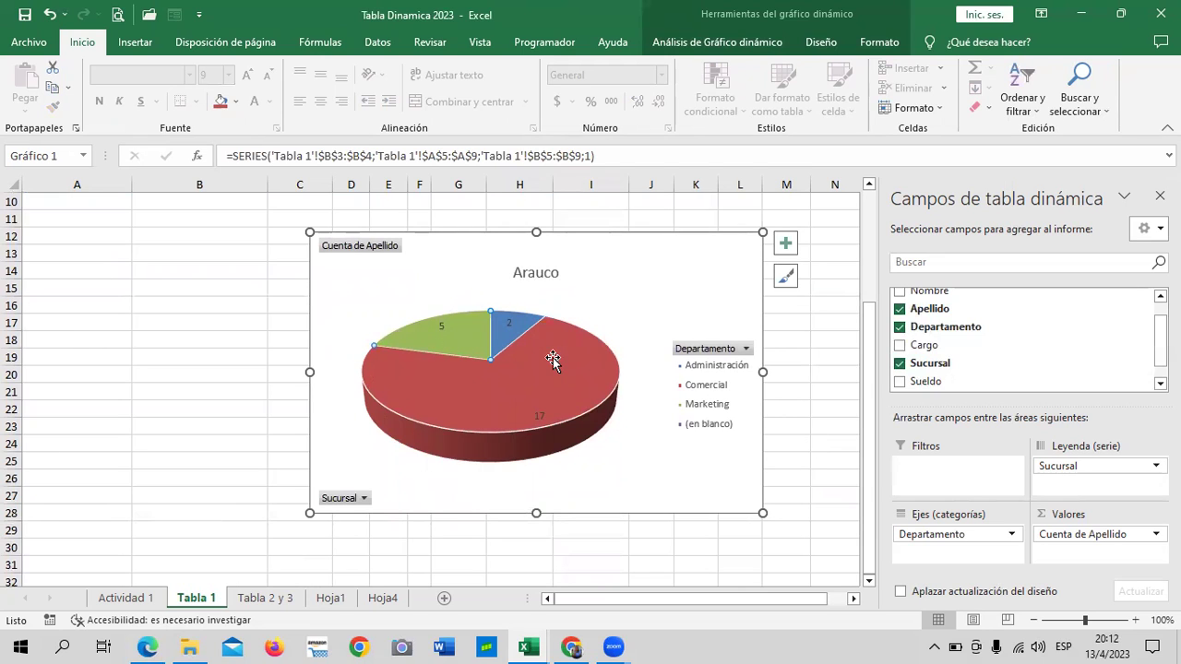
mouse_move(552, 411)
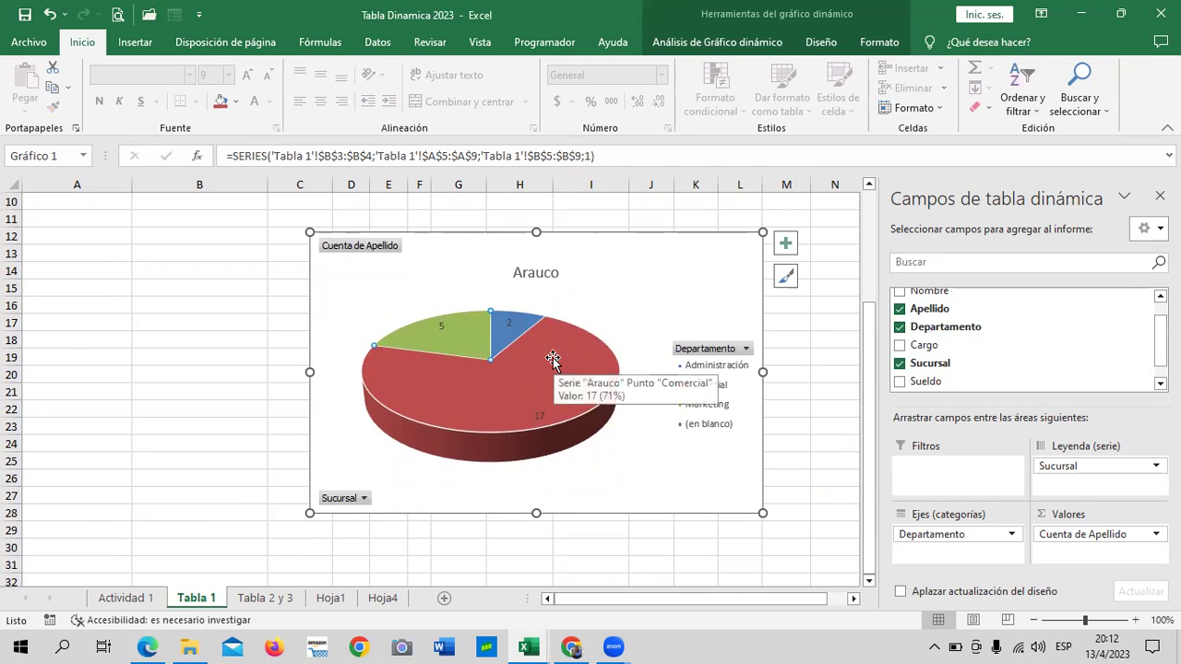
click(537, 272)
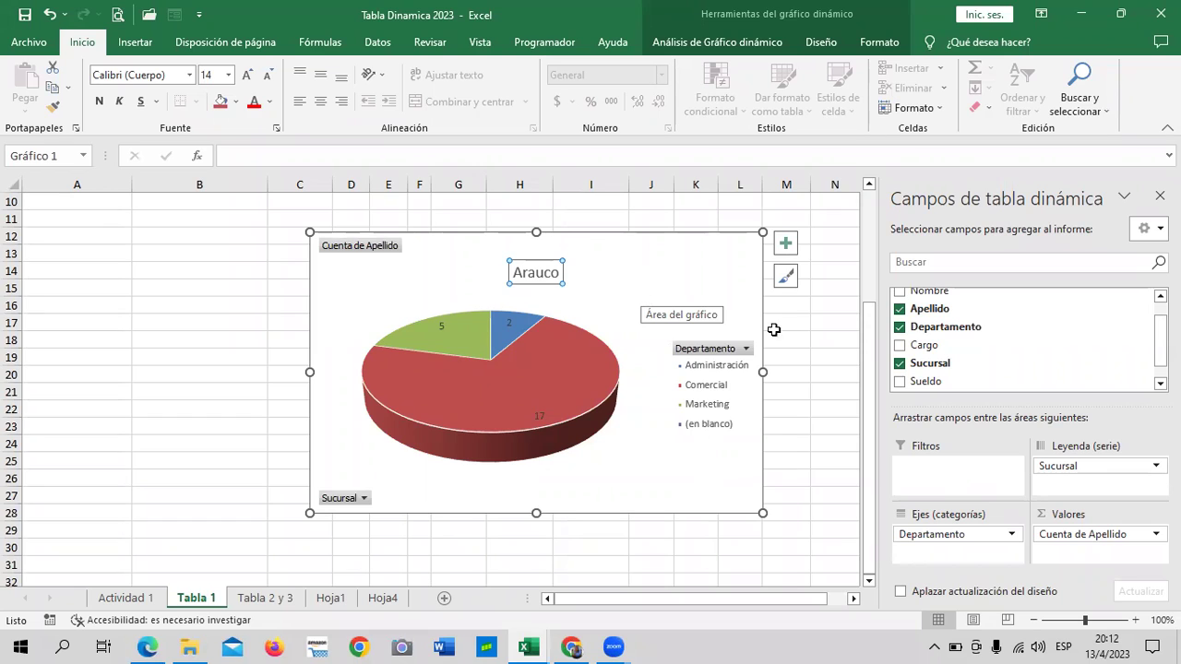
Filter the chart's Sucursal field so only the Las Condes branch is checked
click(365, 499)
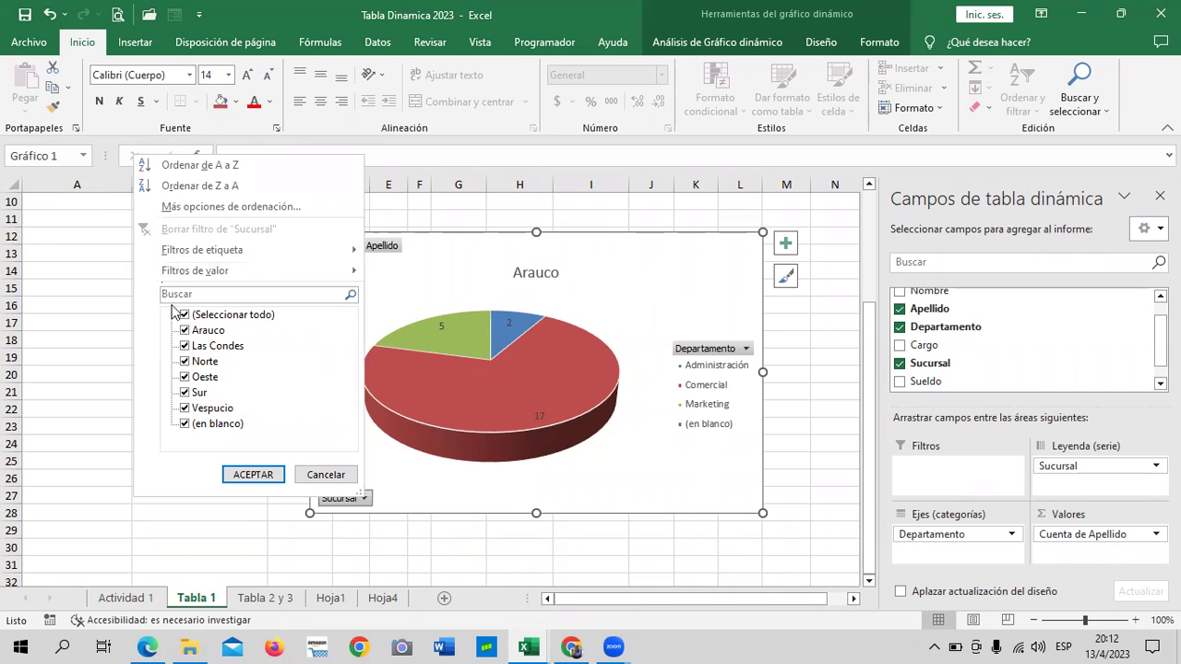
click(198, 332)
click(184, 315)
click(184, 315)
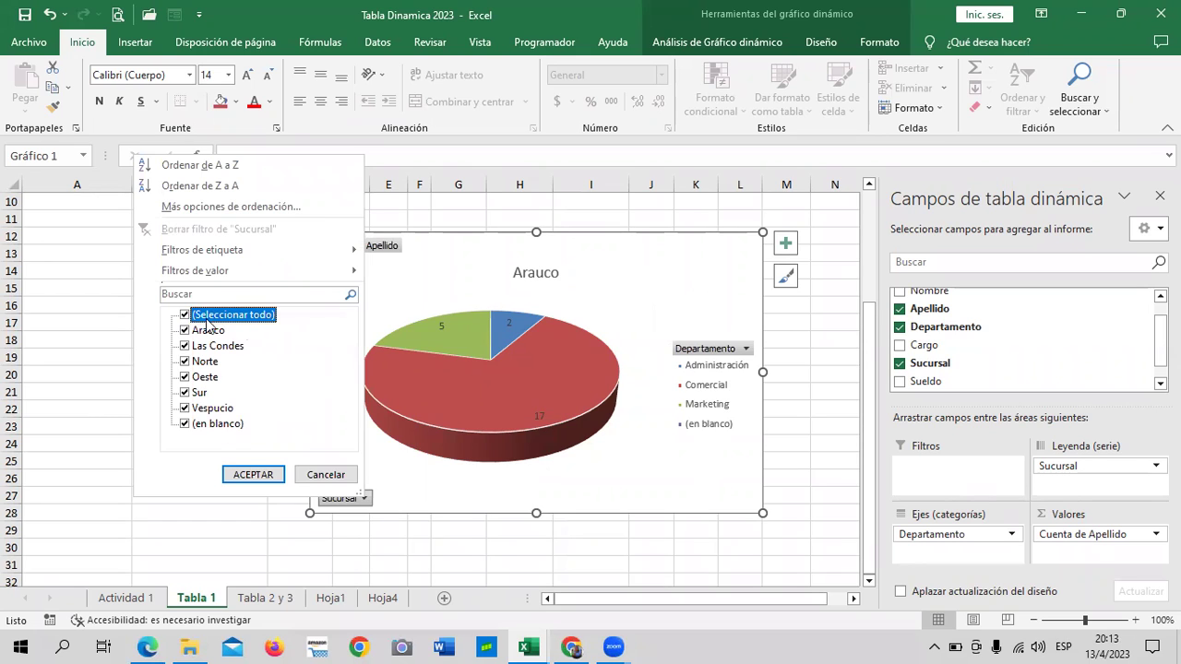
click(157, 391)
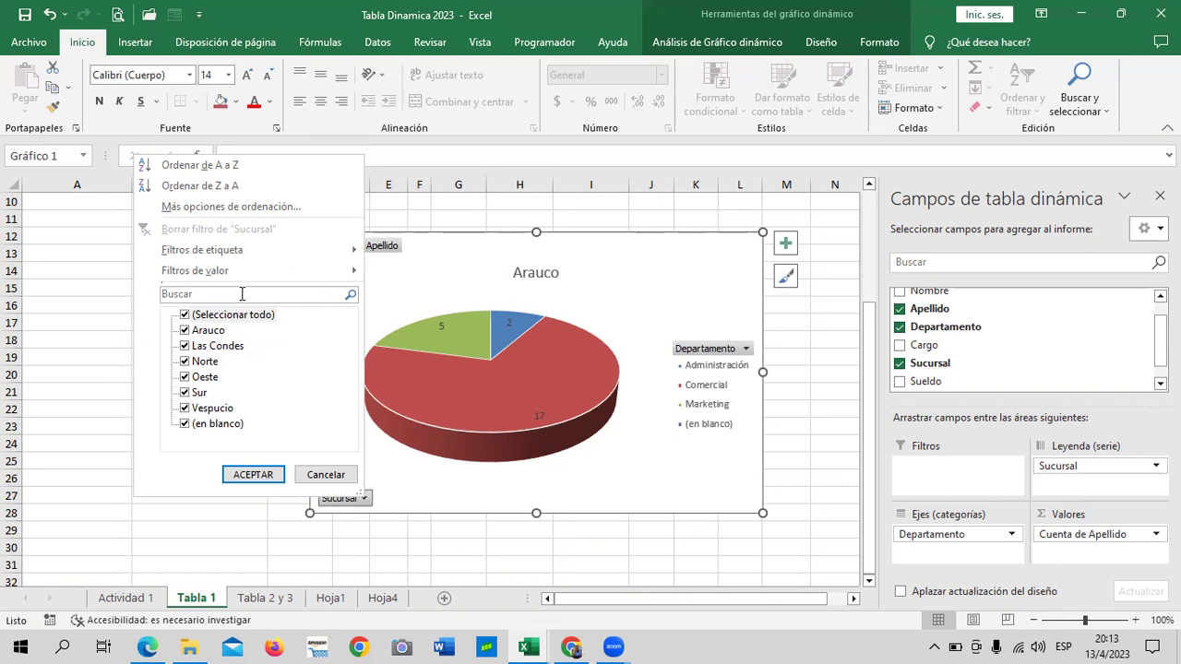
click(185, 316)
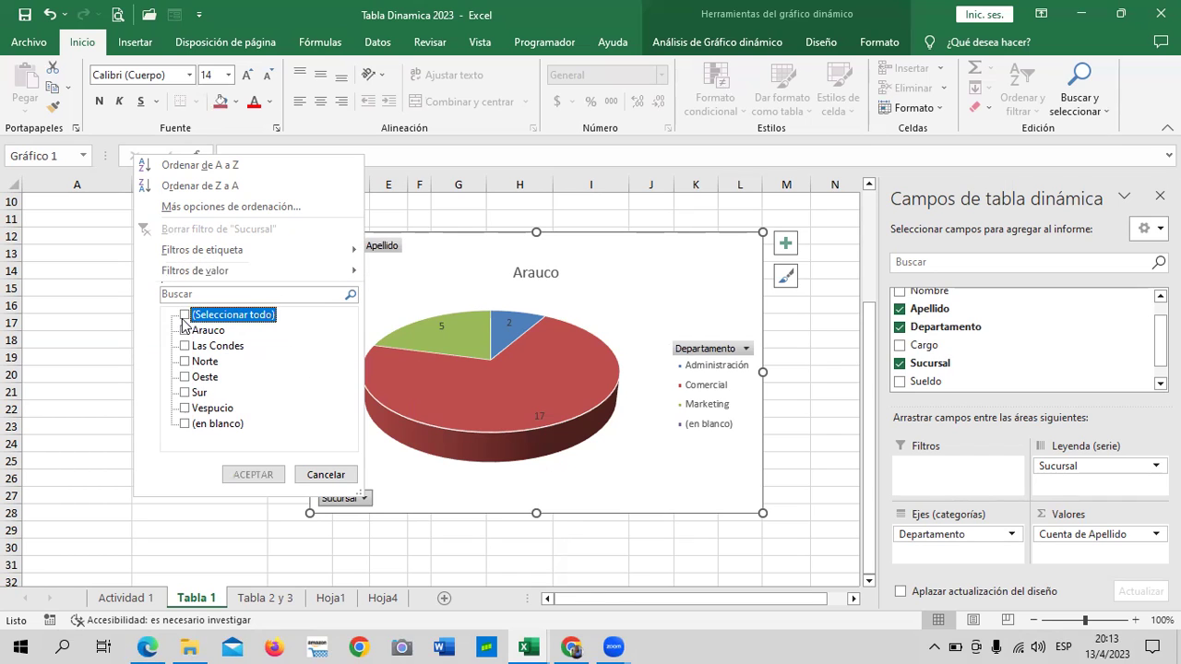
click(184, 346)
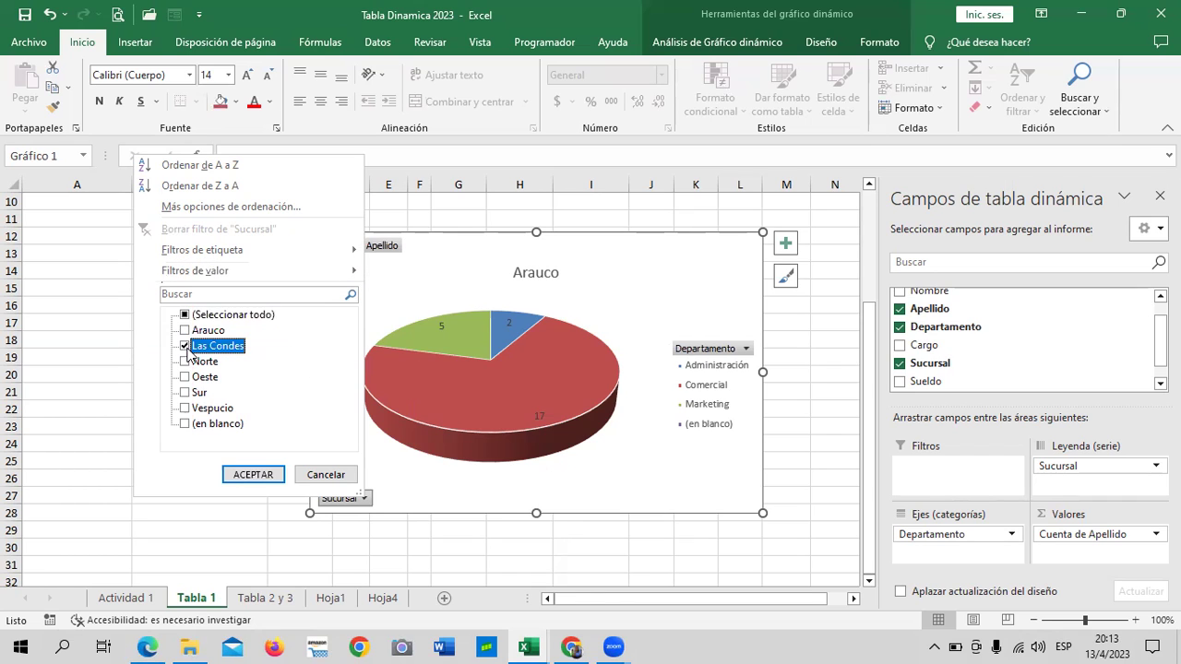
click(261, 475)
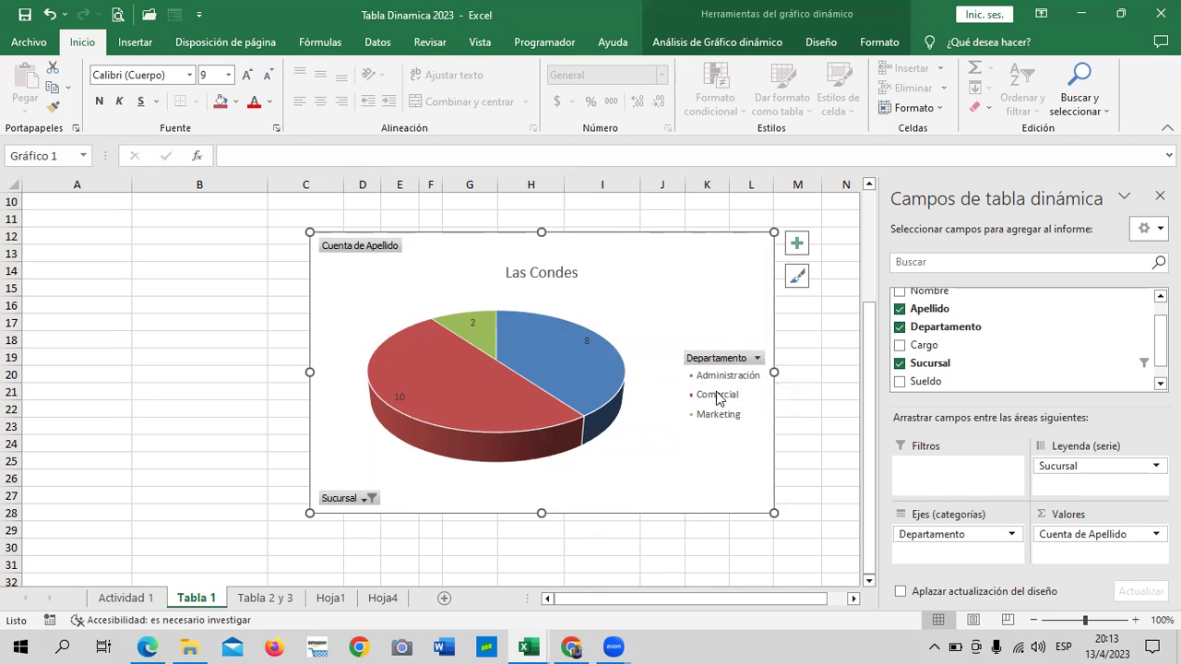
Swap the pivot chart's rows and columns with Cambiar fila/columna on the Diseño tab
click(812, 346)
click(683, 296)
scroll(685, 323, up, 2)
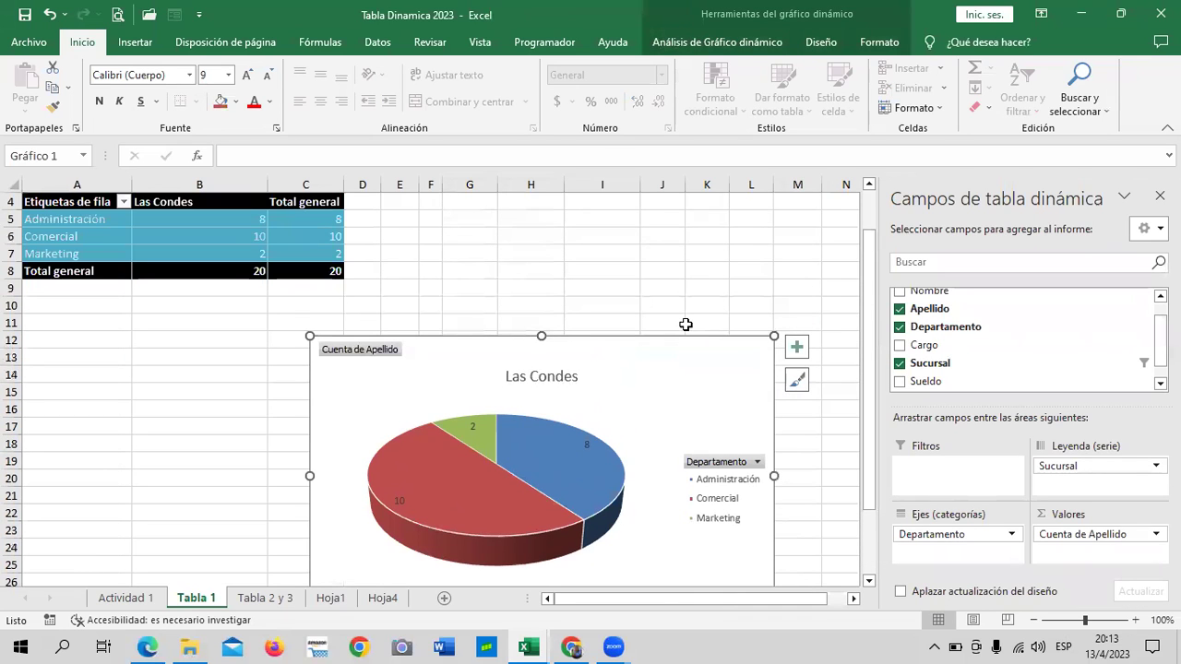
click(869, 43)
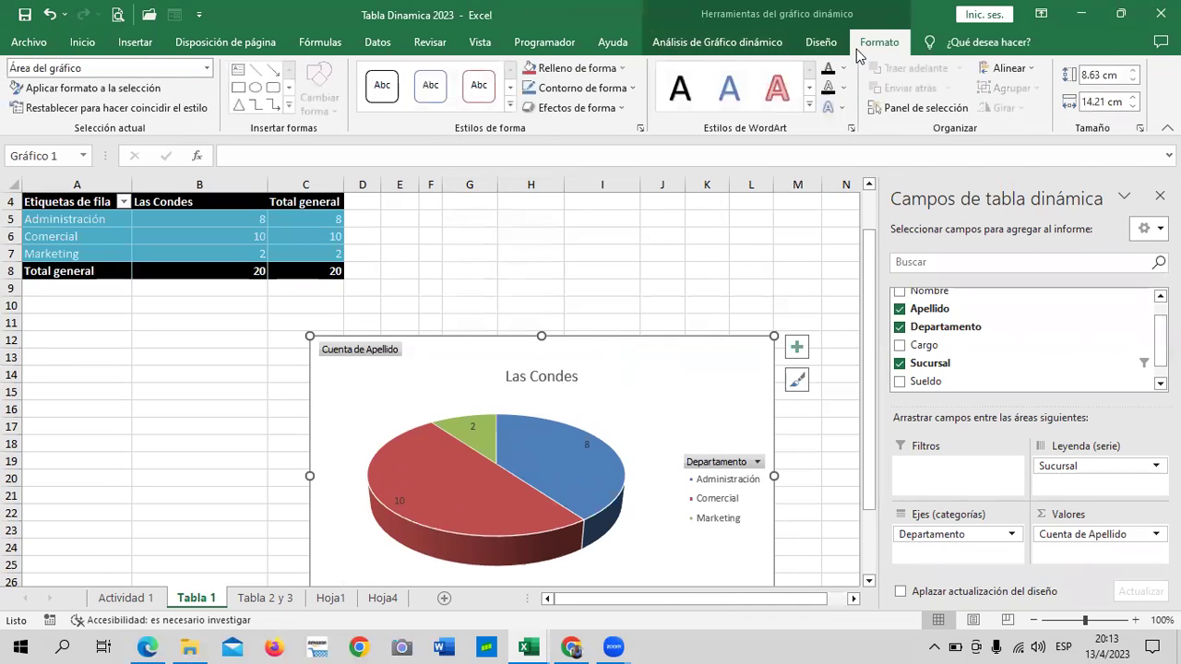
click(820, 43)
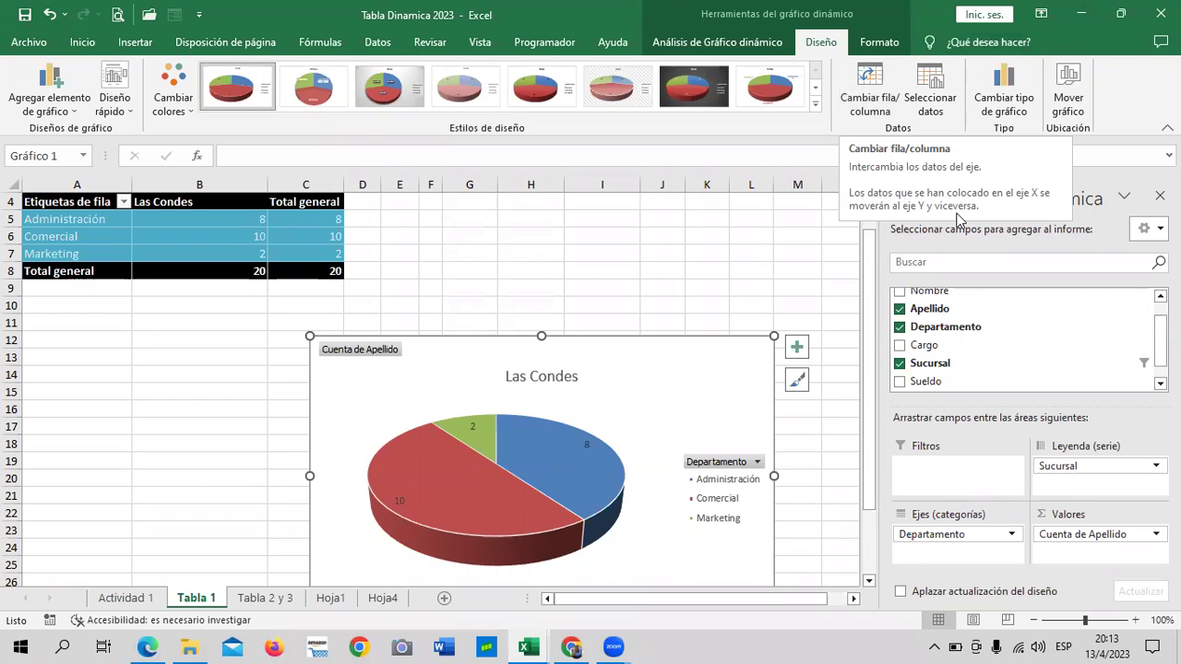
click(872, 85)
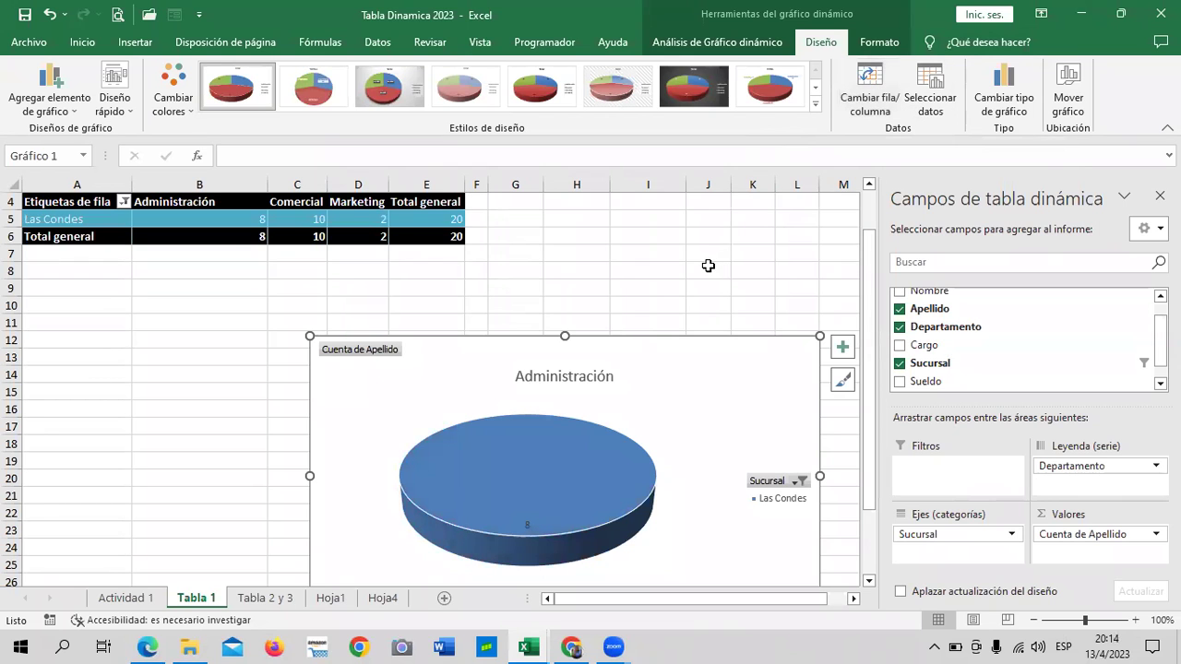
Select the Administración chart title and bring up the Departamento filter list
scroll(707, 268, down, 1)
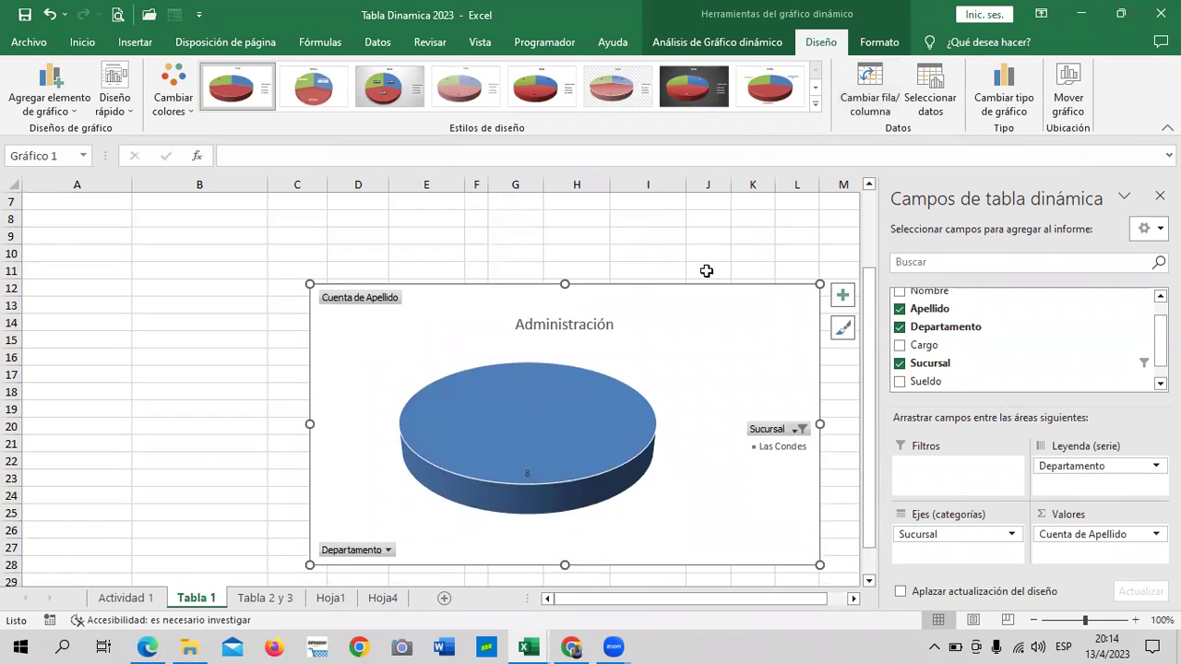
scroll(707, 270, down, 1)
click(578, 270)
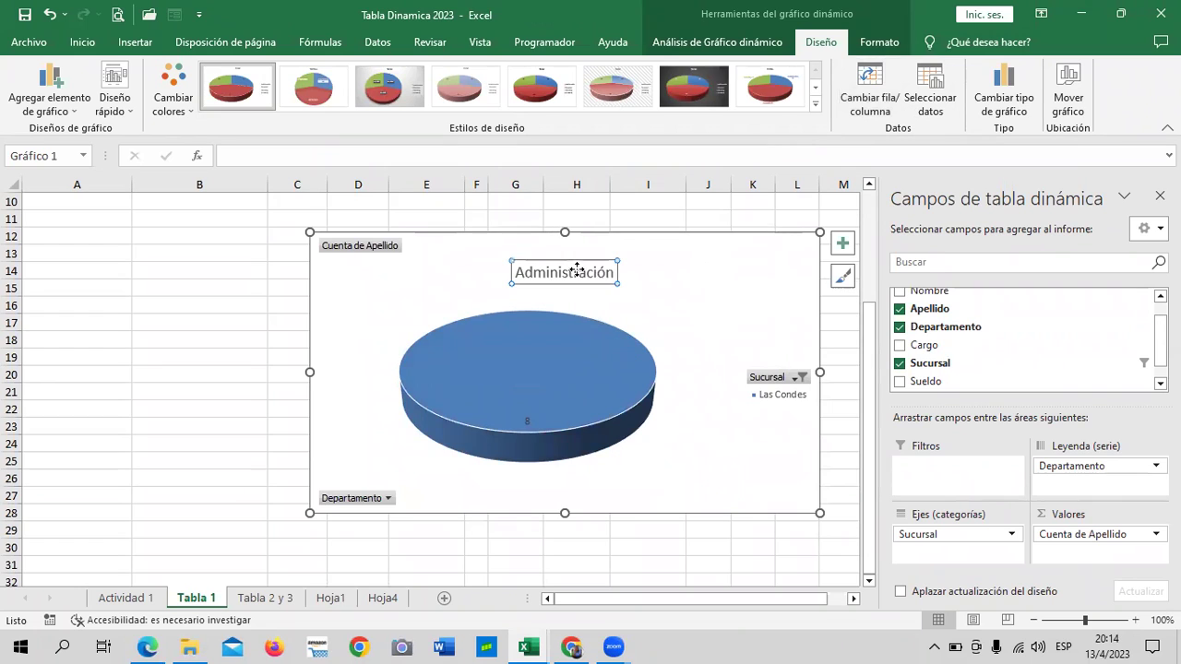
click(387, 498)
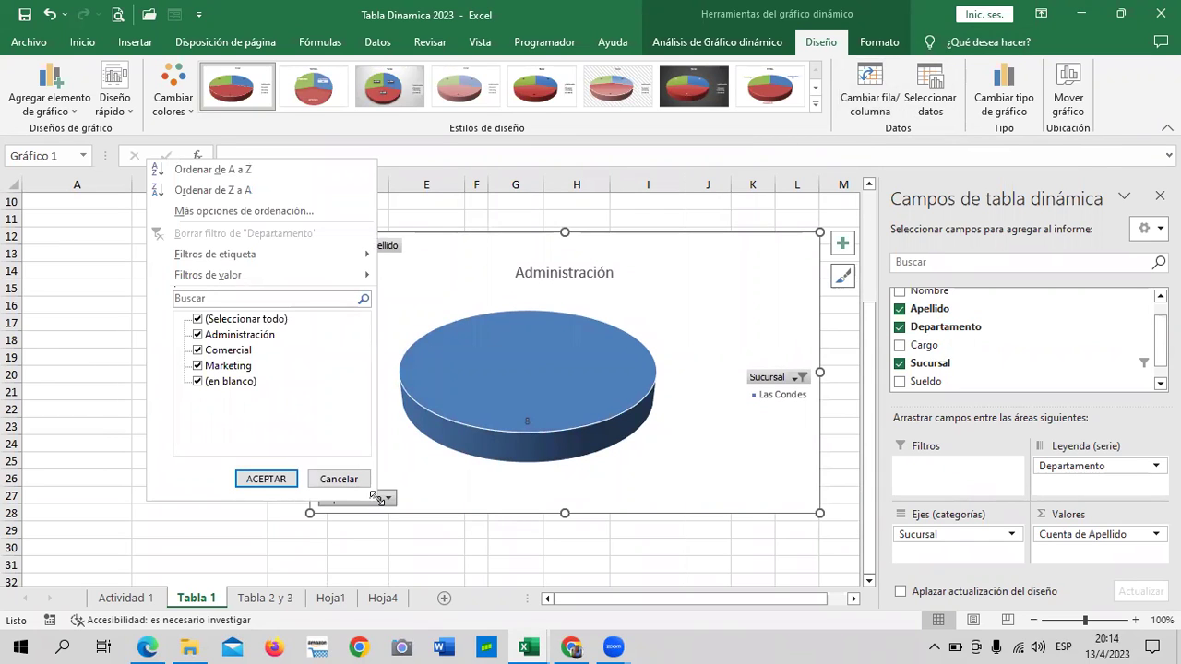
Set the Sucursal filter to every branch except (en blanco)
click(796, 378)
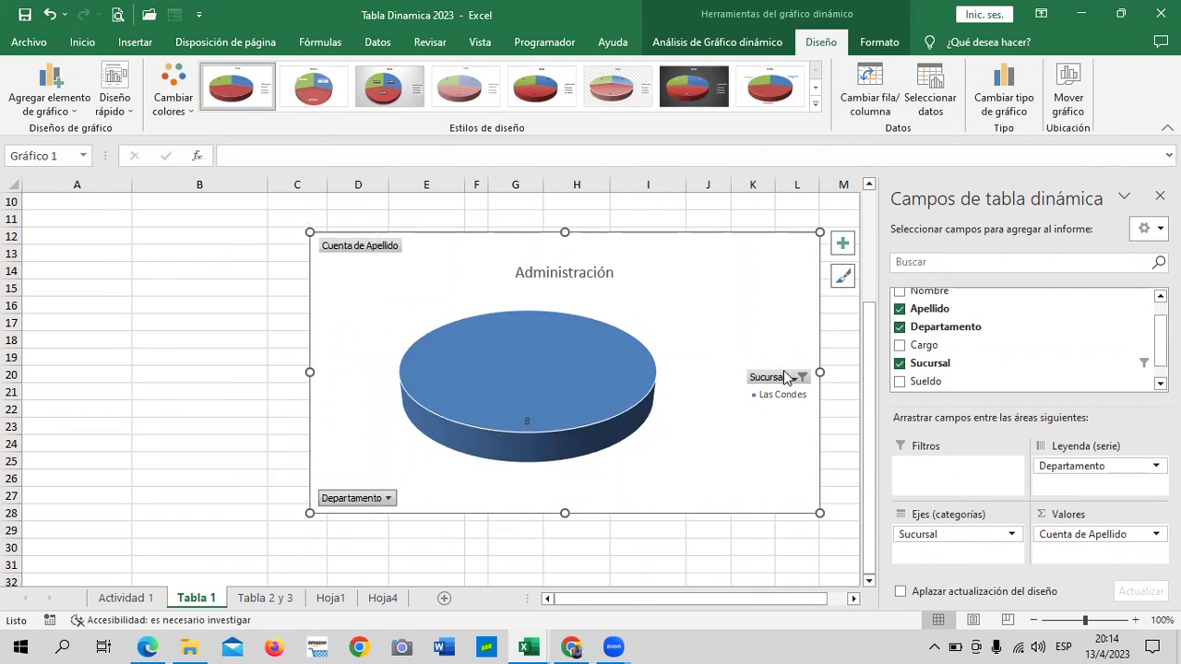
click(797, 376)
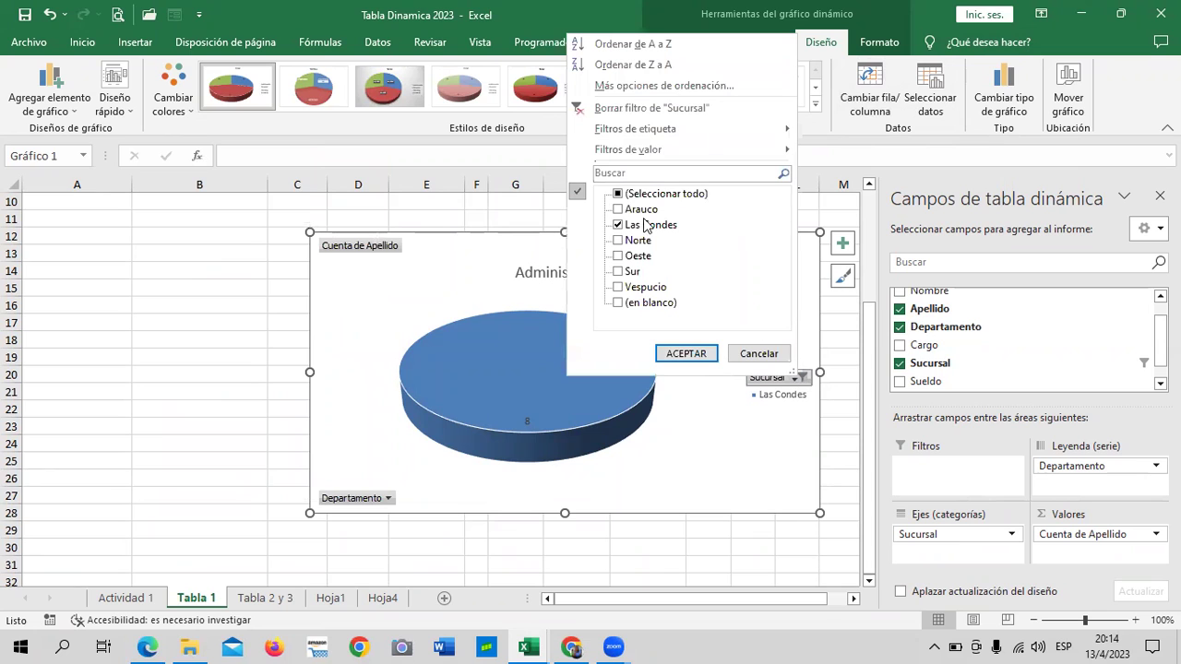
click(620, 195)
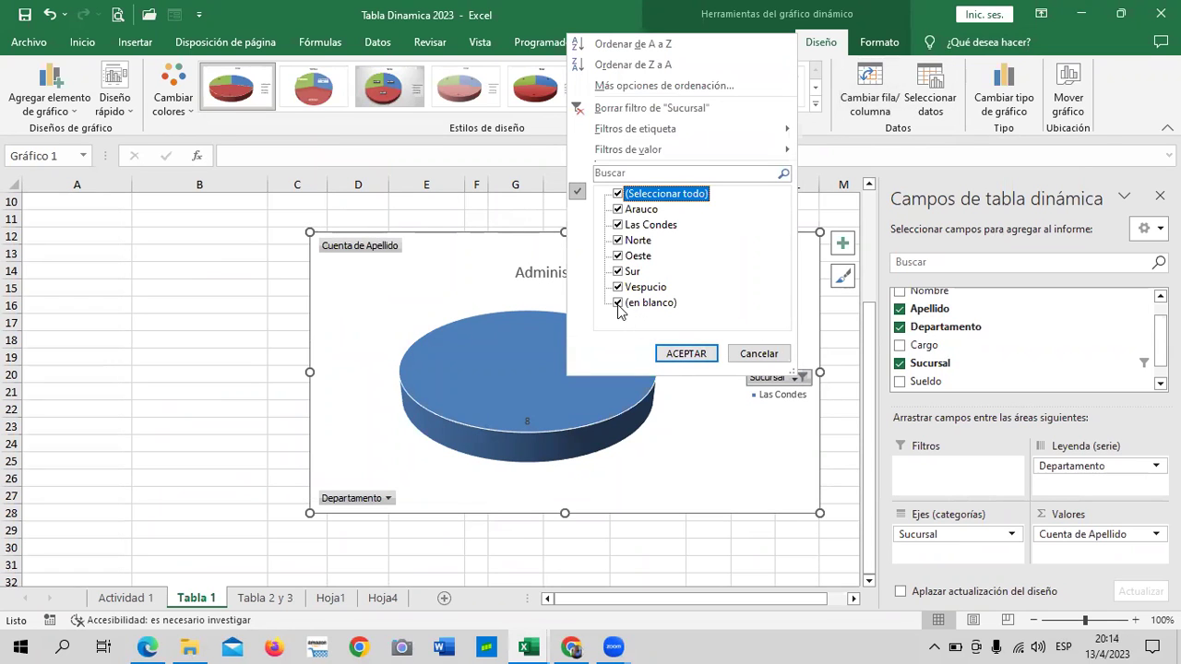
click(618, 302)
click(702, 355)
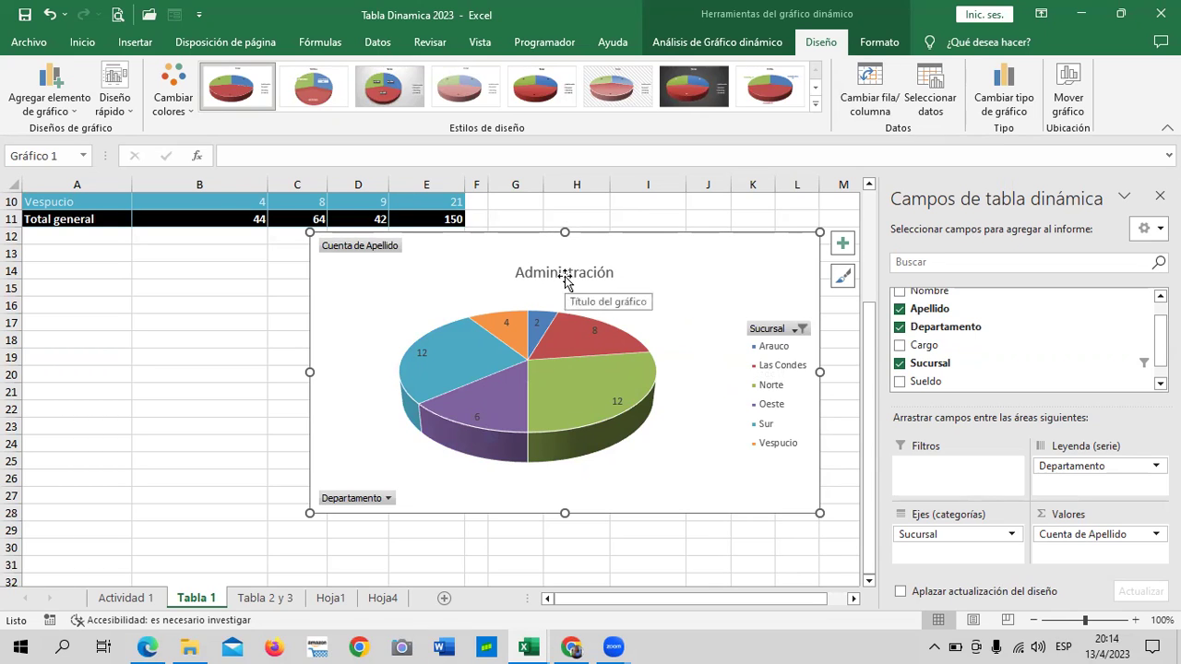
click(389, 499)
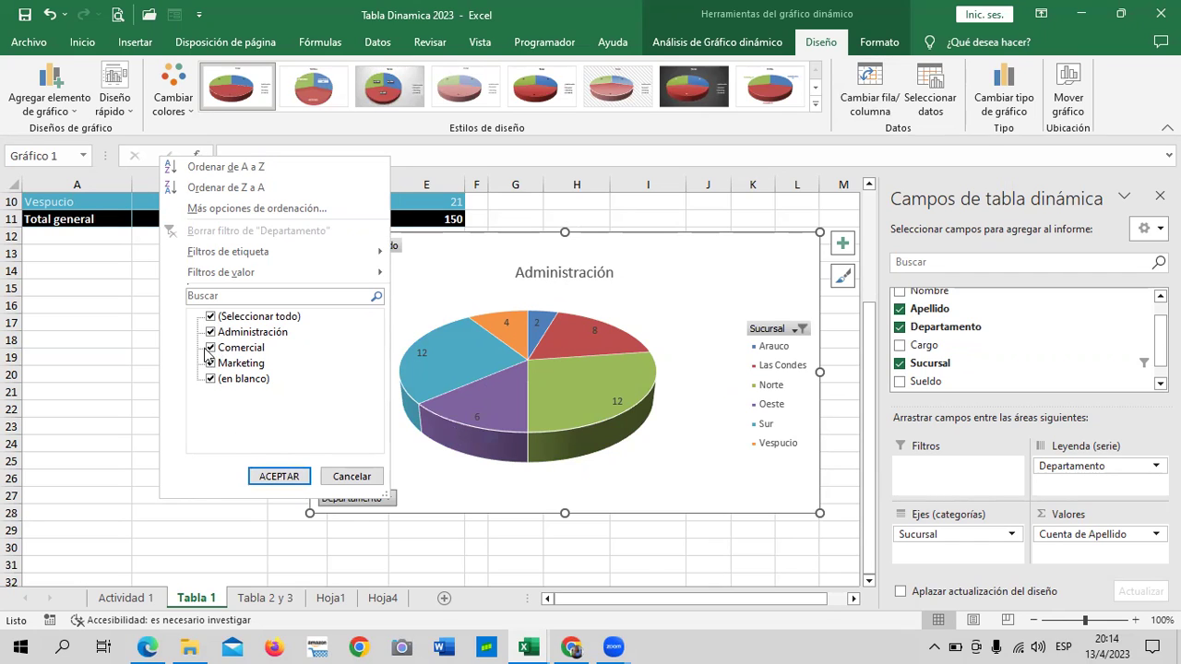
Filter the Departamento field to only Comercial
click(210, 316)
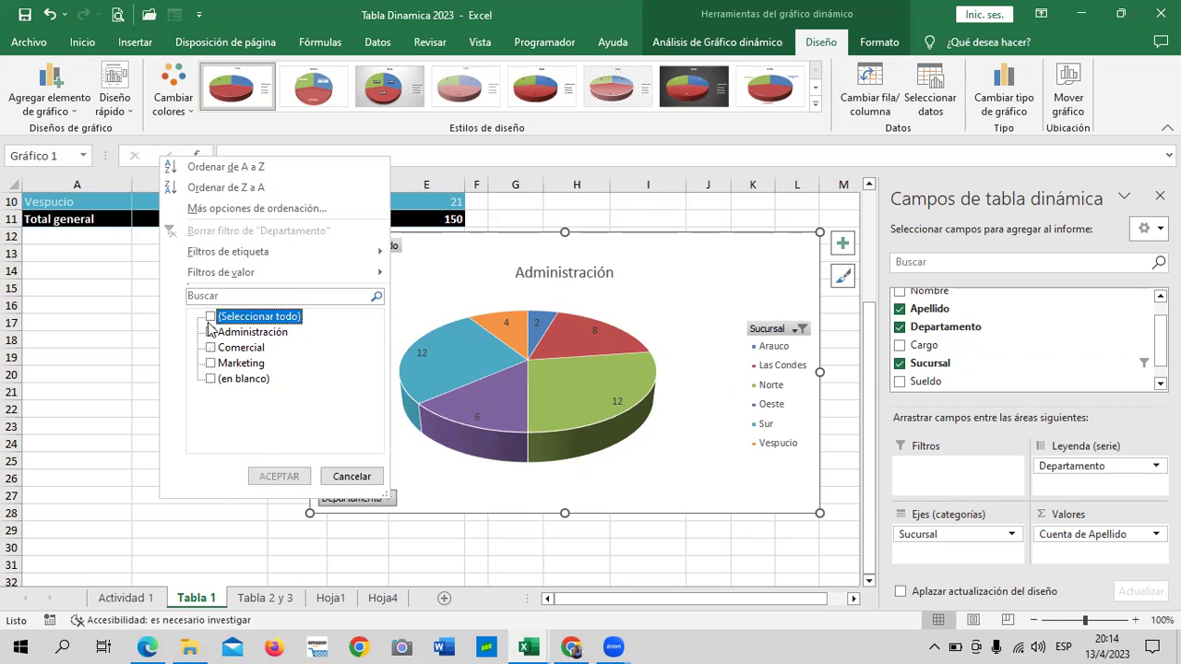
click(210, 347)
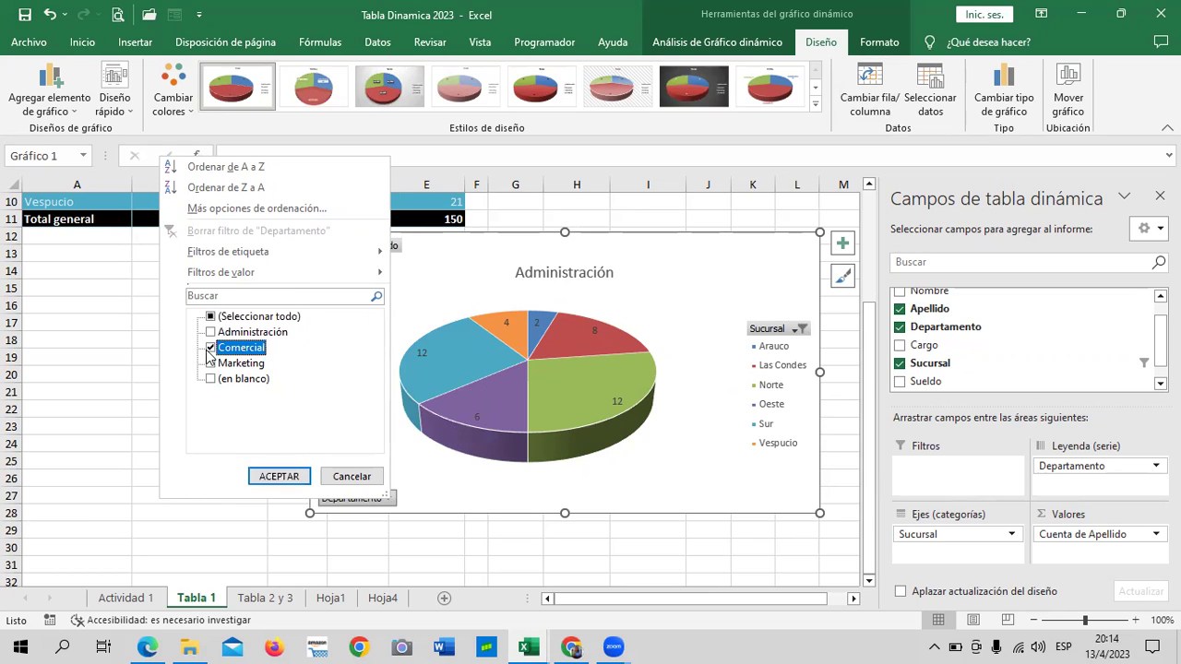
click(296, 477)
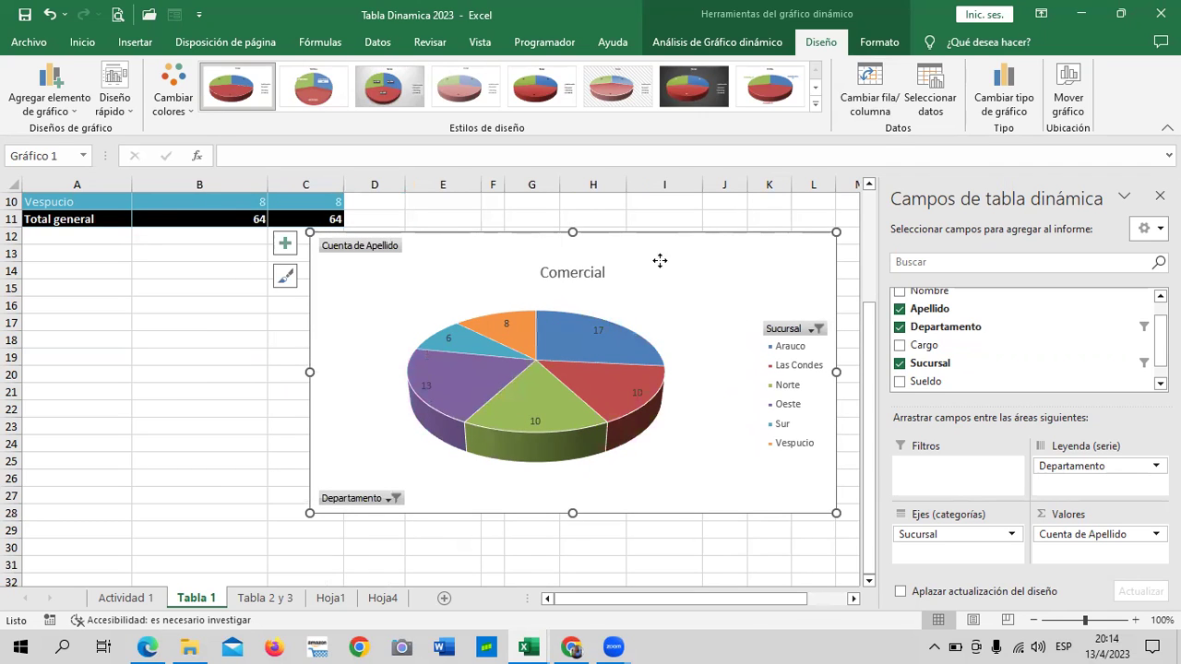
Reposition the pie chart slightly down and left on the sheet
drag(658, 261, 624, 296)
click(623, 297)
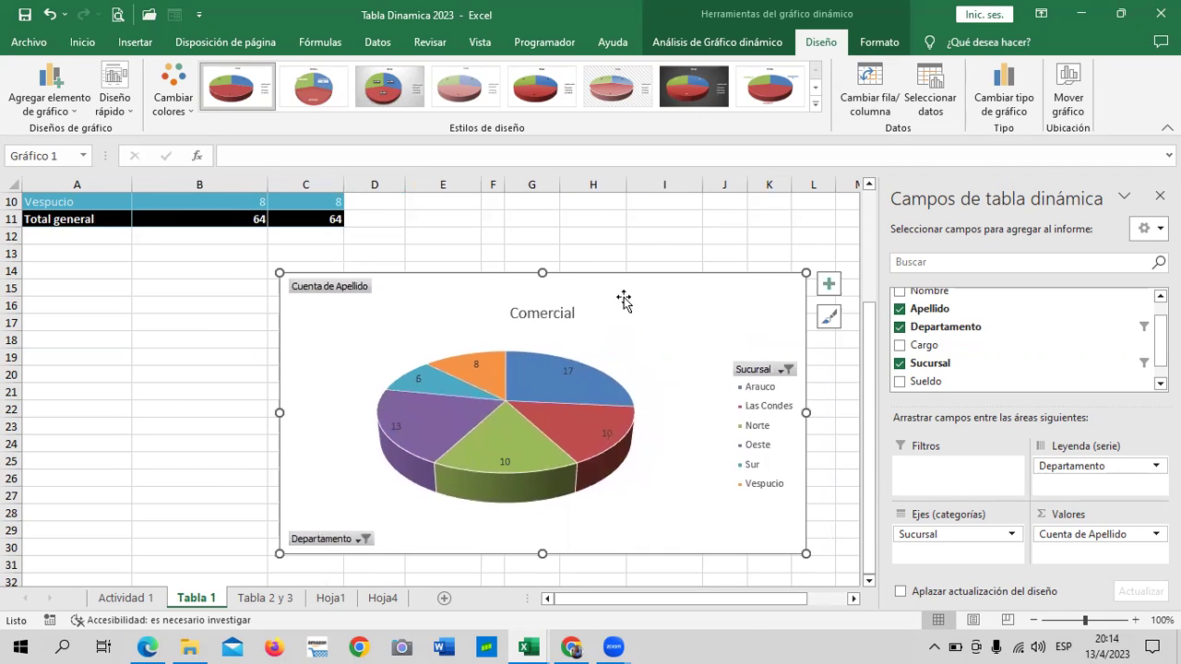
drag(609, 290, 583, 273)
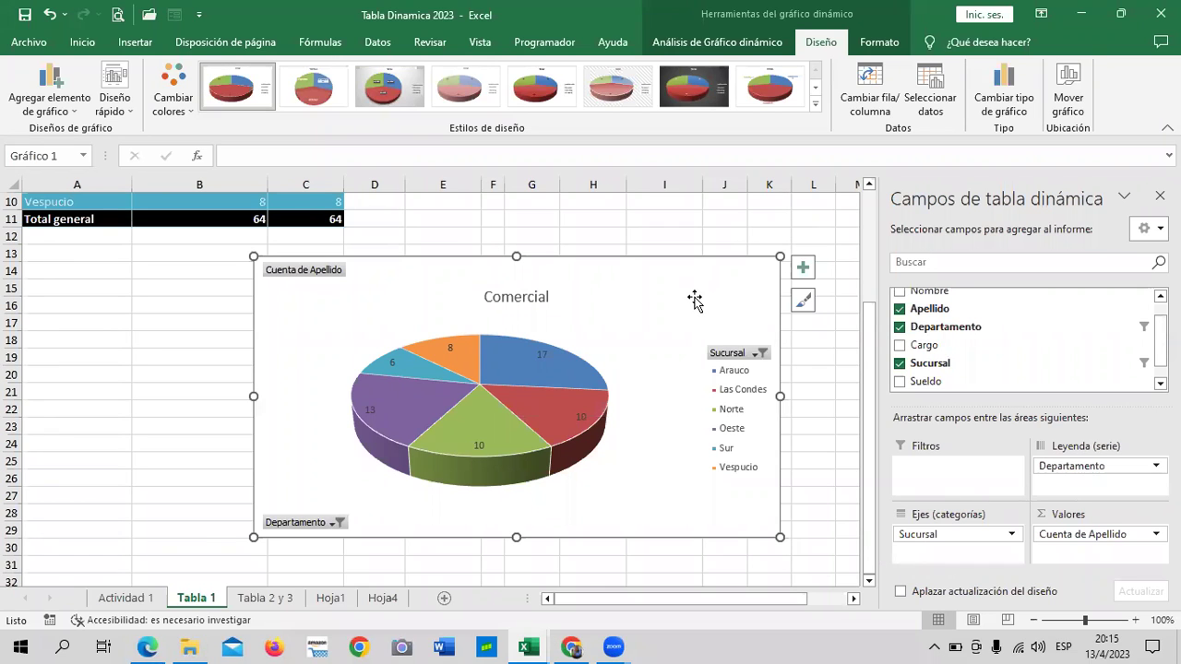
Swap rows and columns back and include all departments in the Departamento filter
click(862, 95)
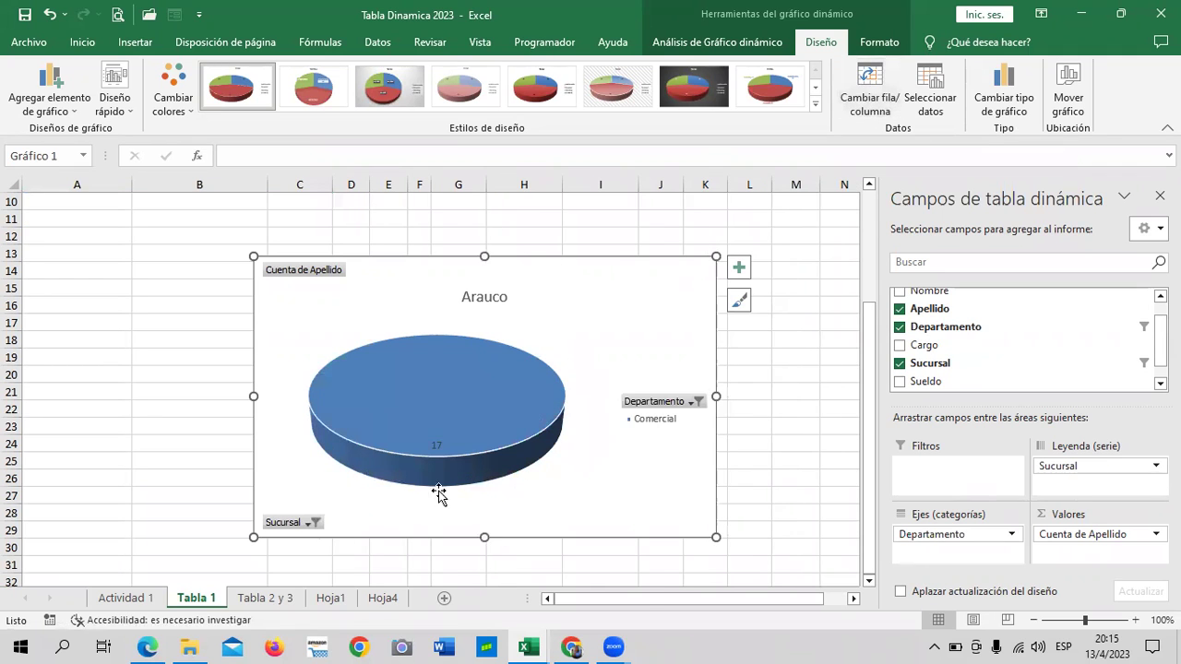
click(699, 401)
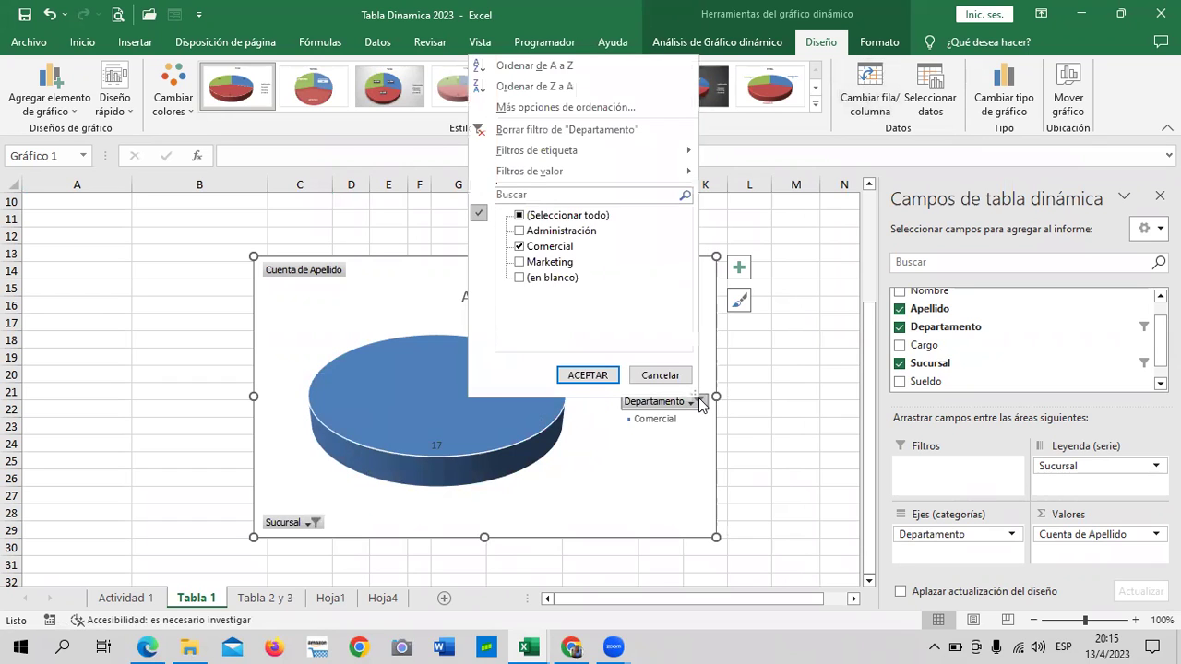
click(519, 215)
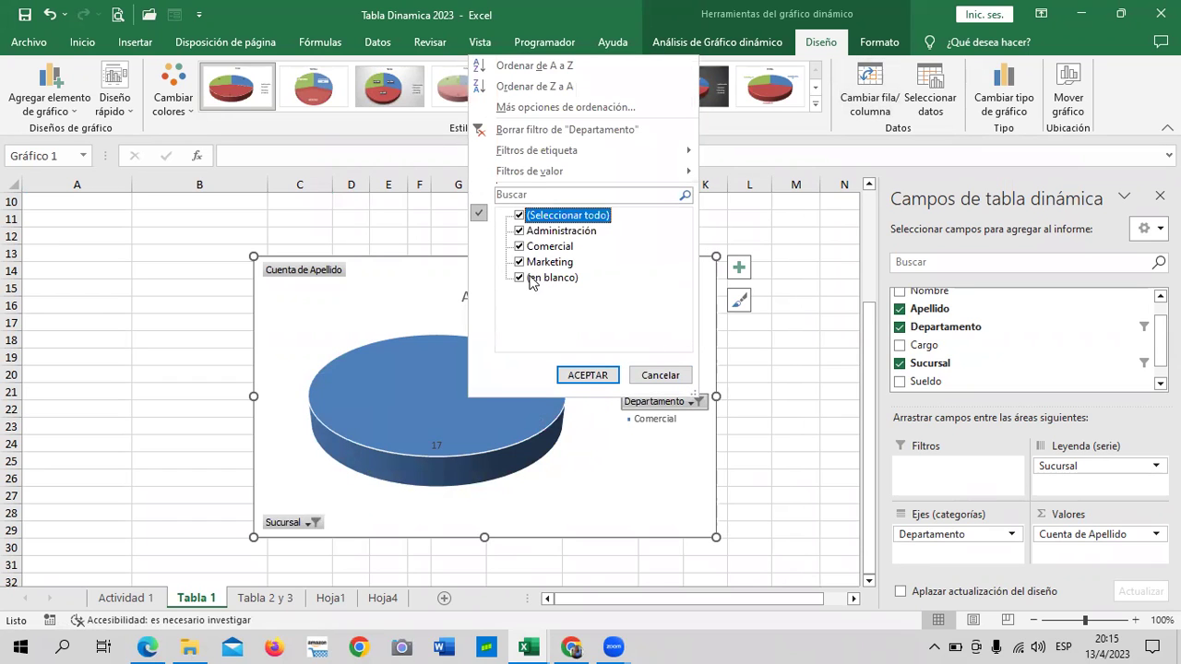
click(531, 281)
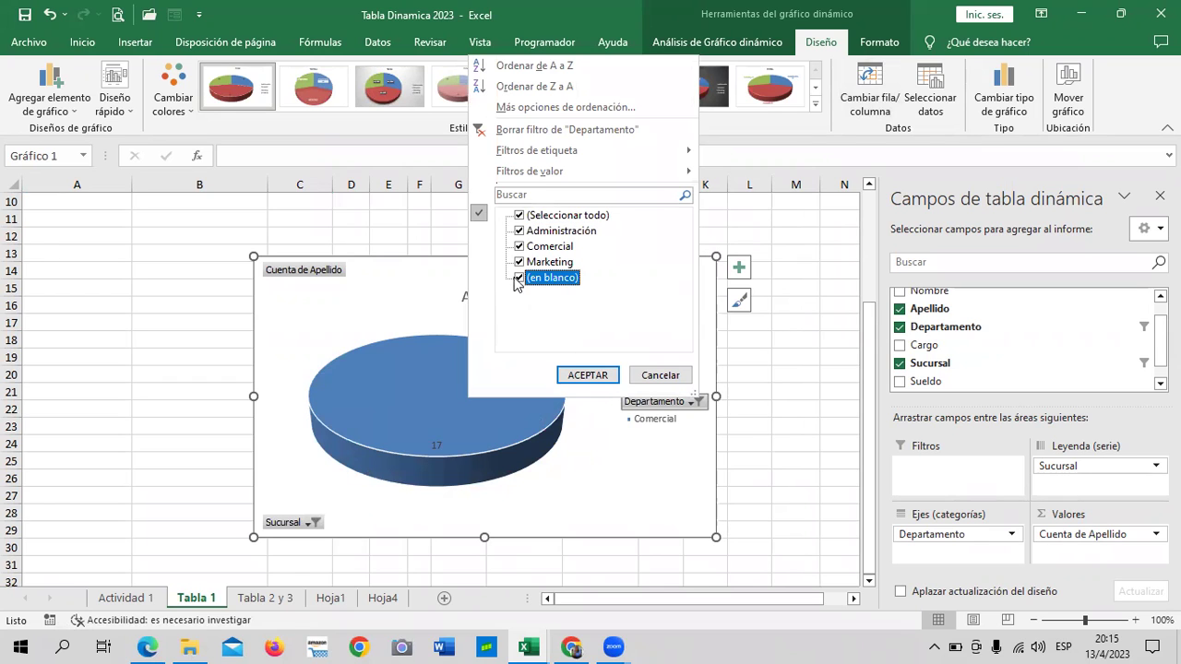
click(583, 375)
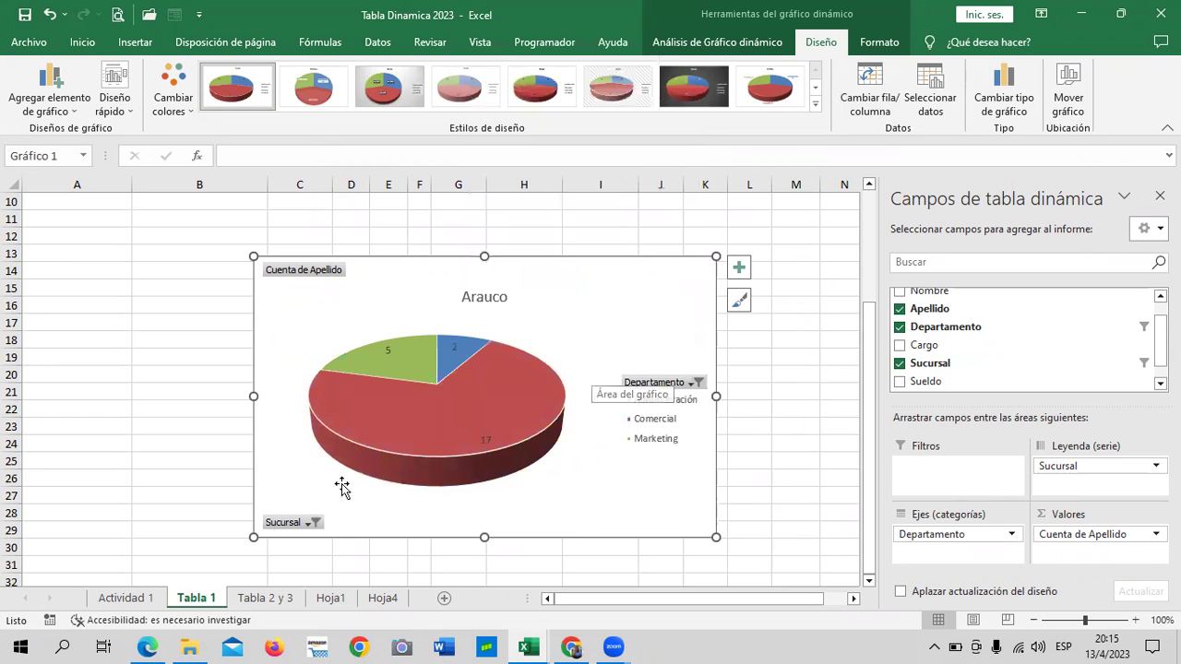
Check the Sucursal filter without changes and nudge the chart up and right
click(308, 523)
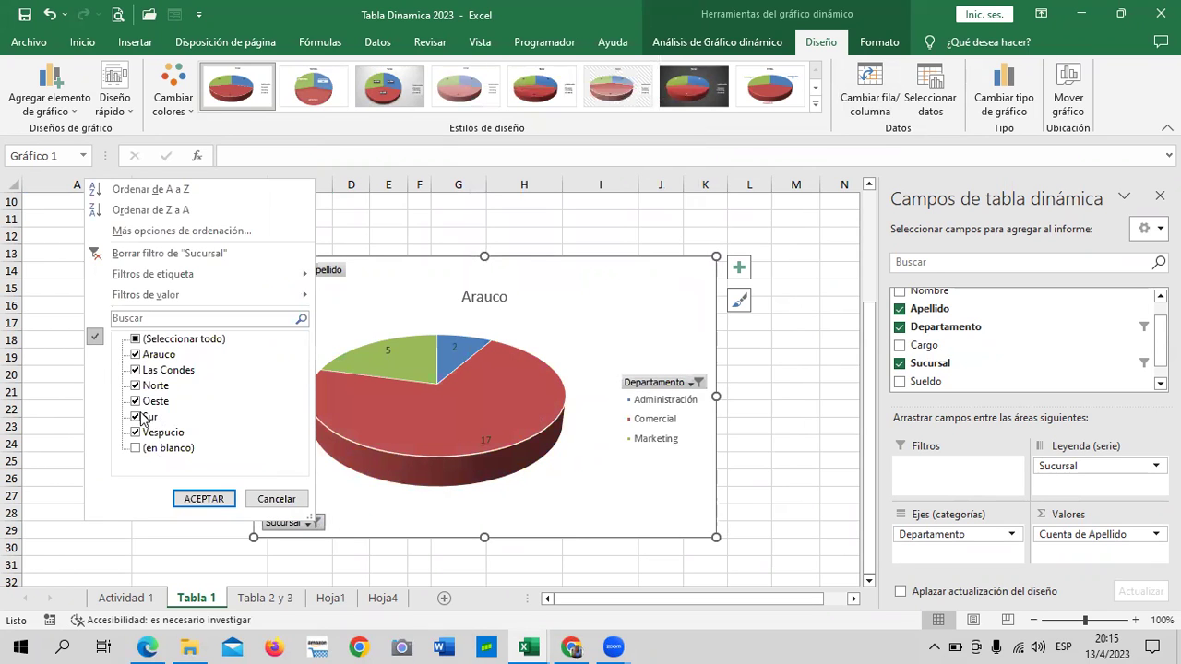
click(203, 498)
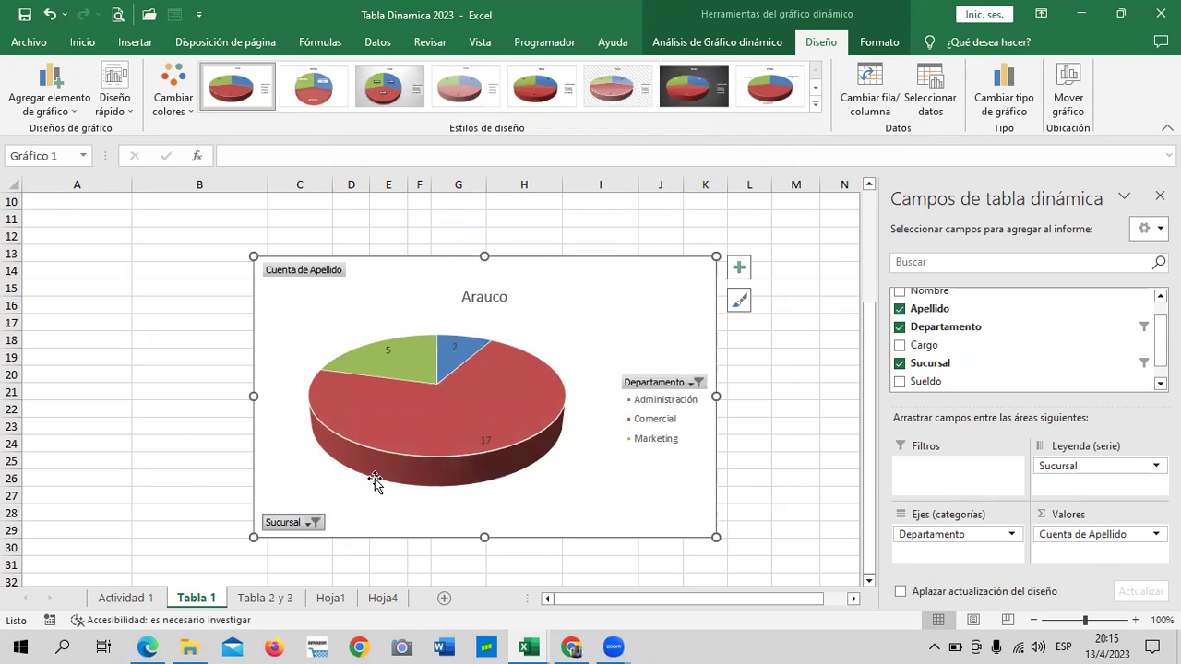
drag(613, 332, 621, 322)
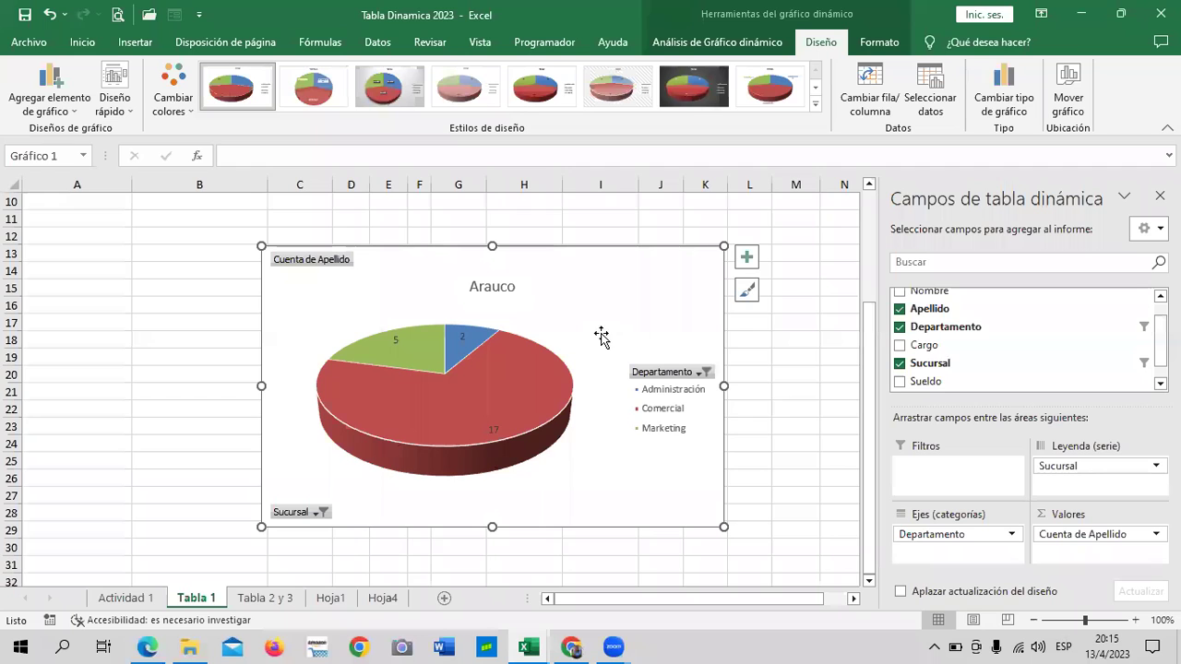
scroll(560, 367, up, 3)
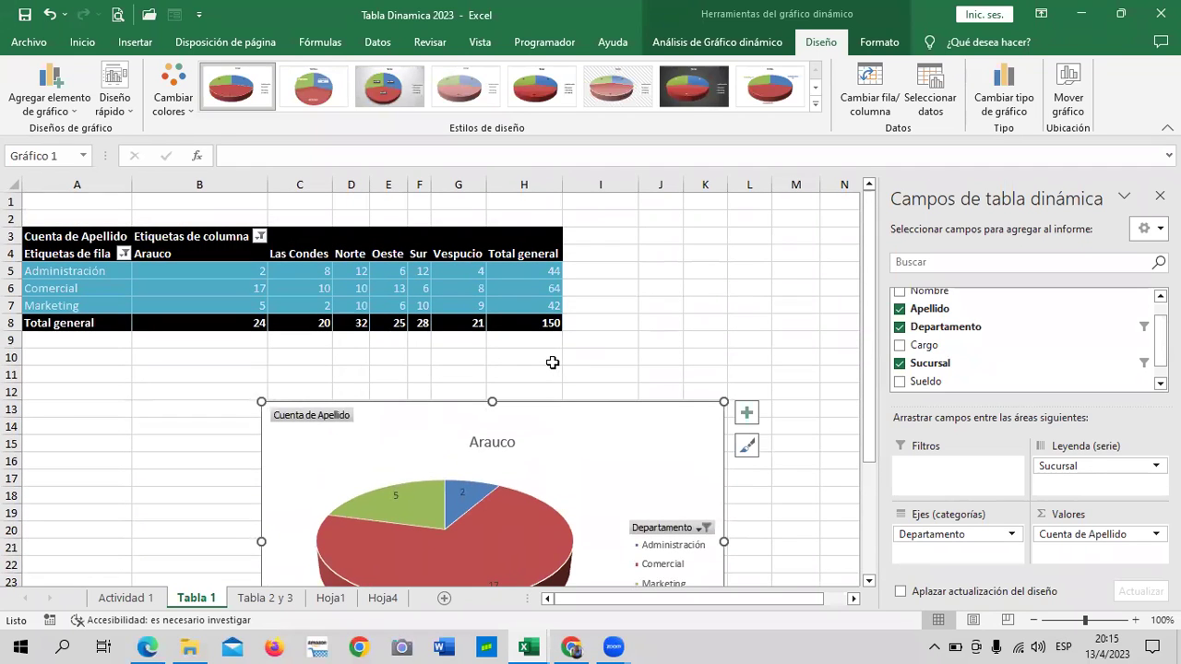
Nudge the chart up-left, close its elements list and reselect the Arauco pie chart
drag(608, 461, 583, 452)
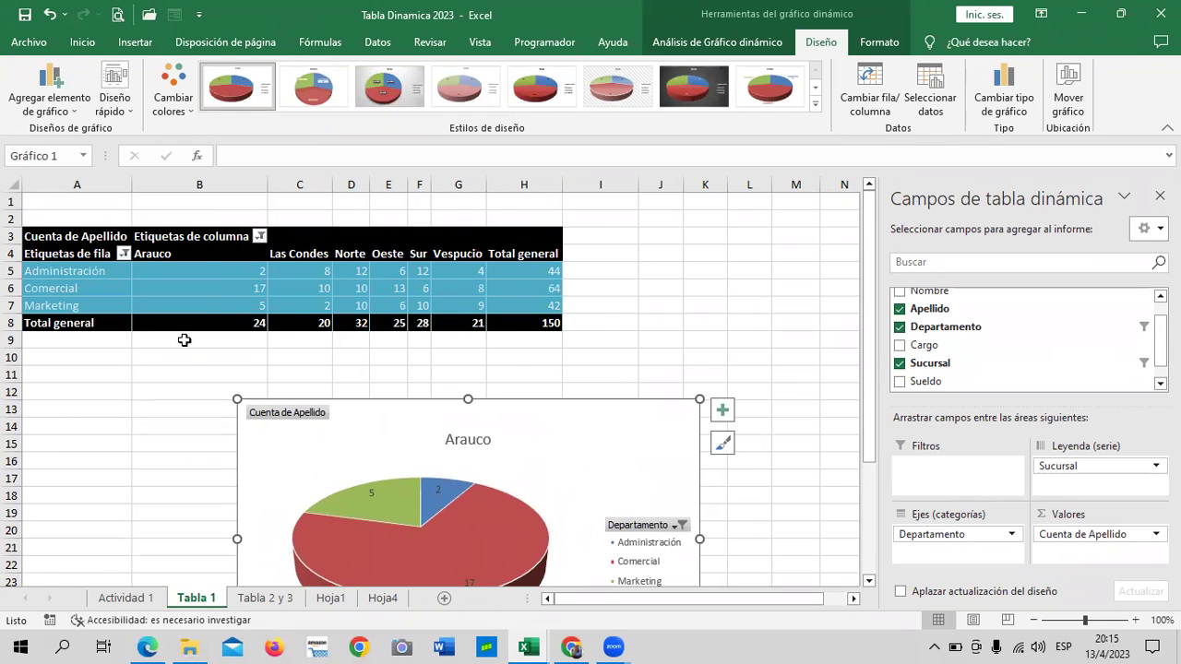
mouse_move(457, 323)
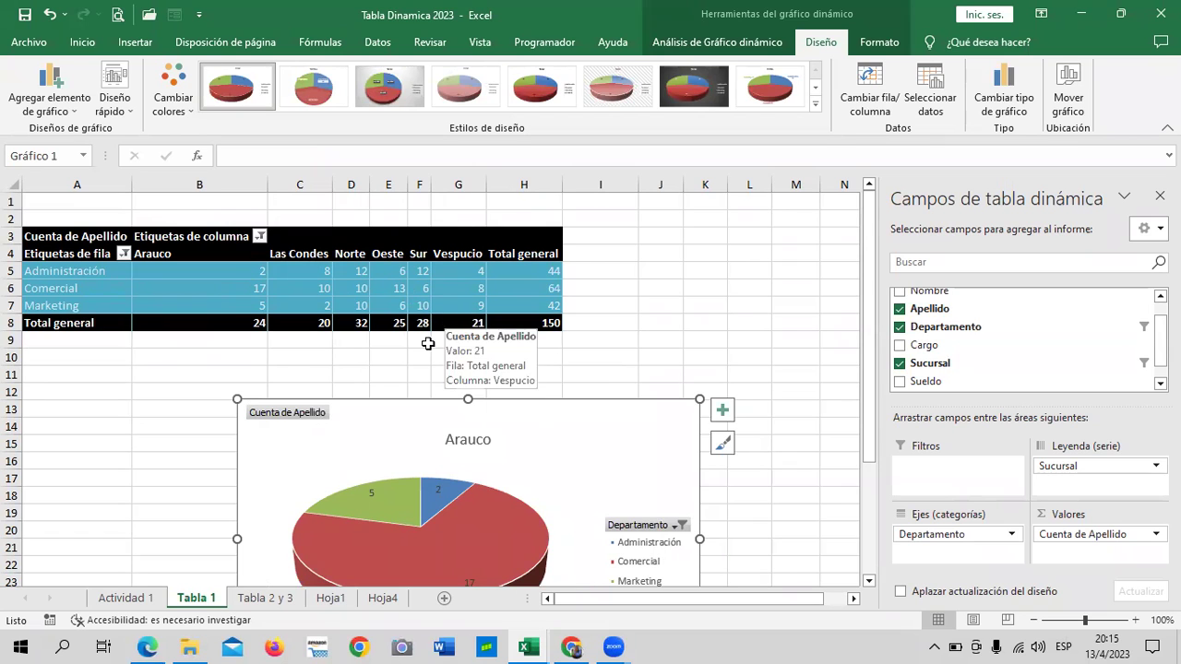
scroll(424, 350, down, 1)
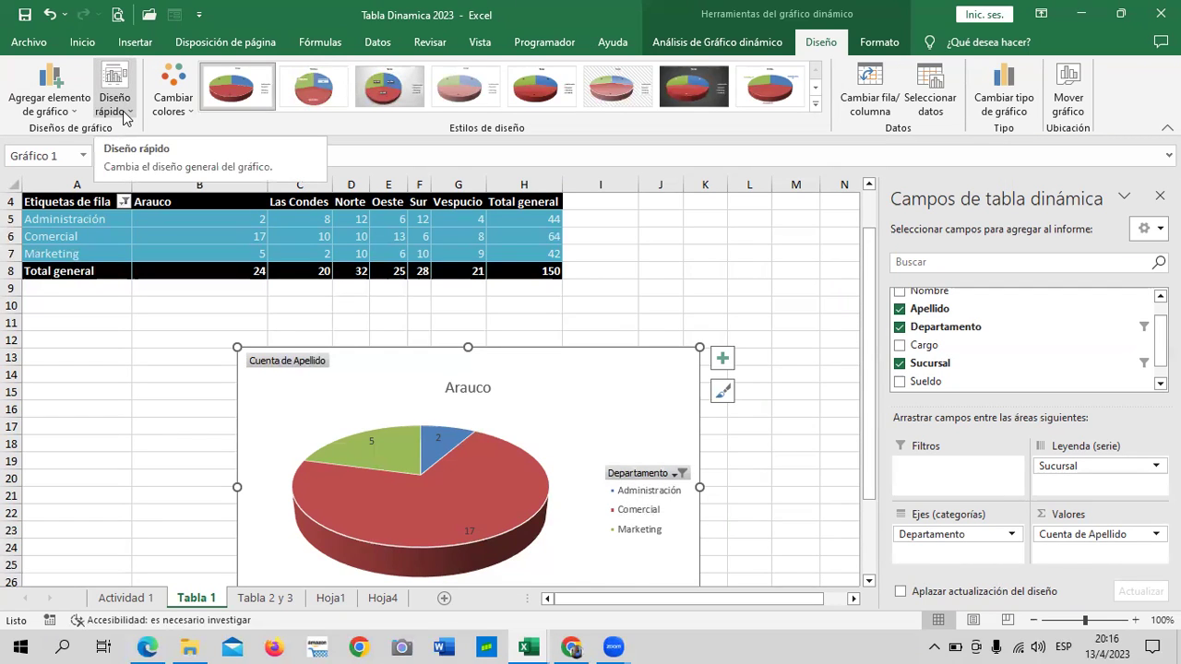
click(724, 360)
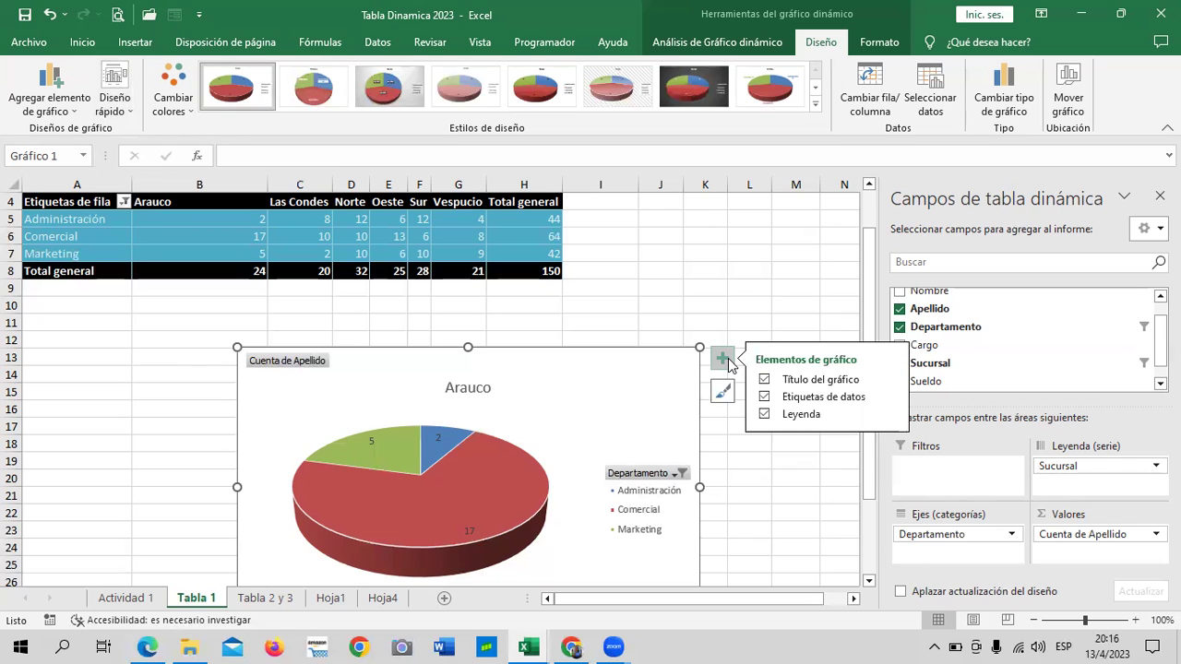
click(725, 322)
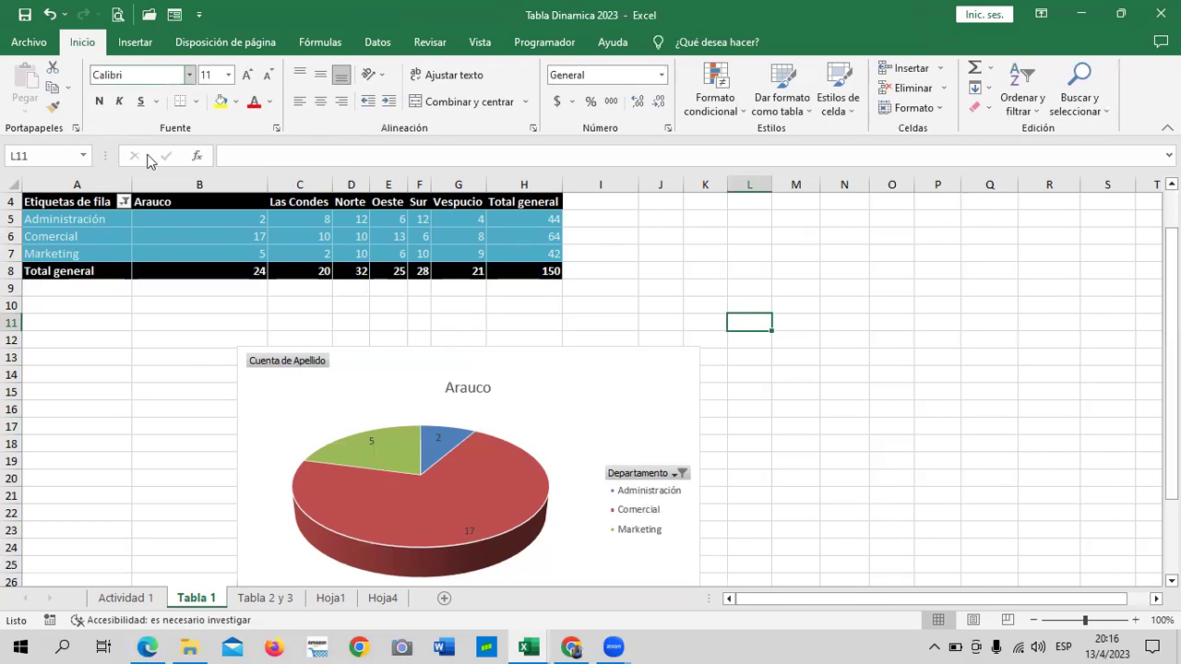
click(581, 396)
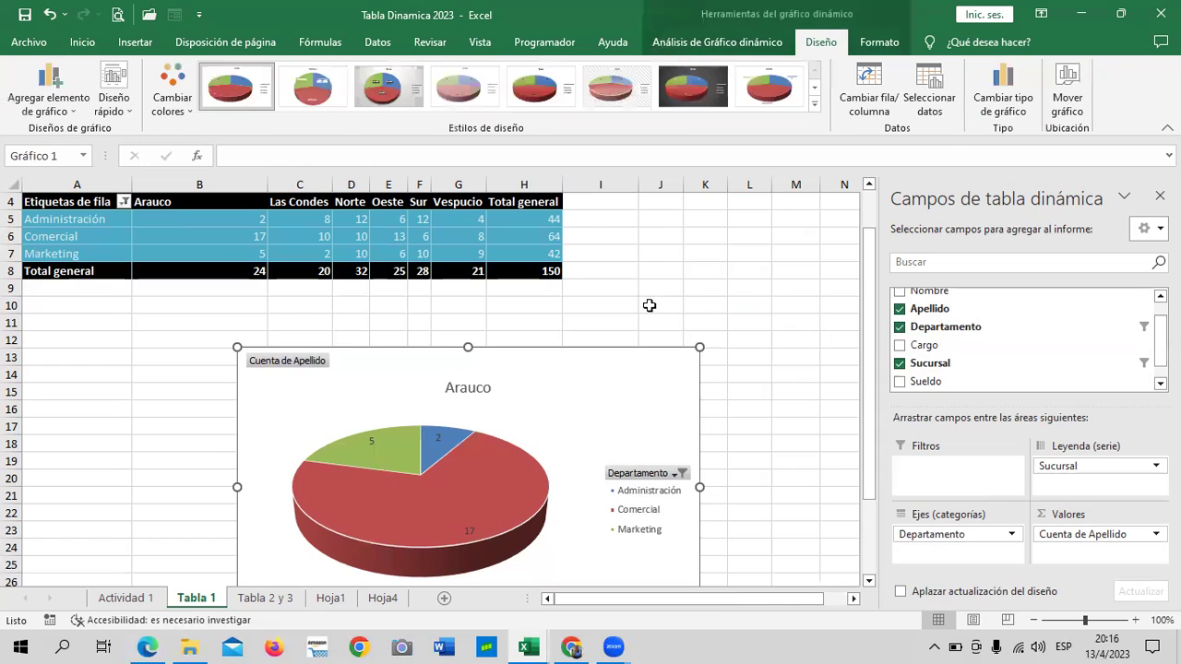
Apply quick layout Diseño 1, with category and percentage labels, to the Arauco pie
click(114, 102)
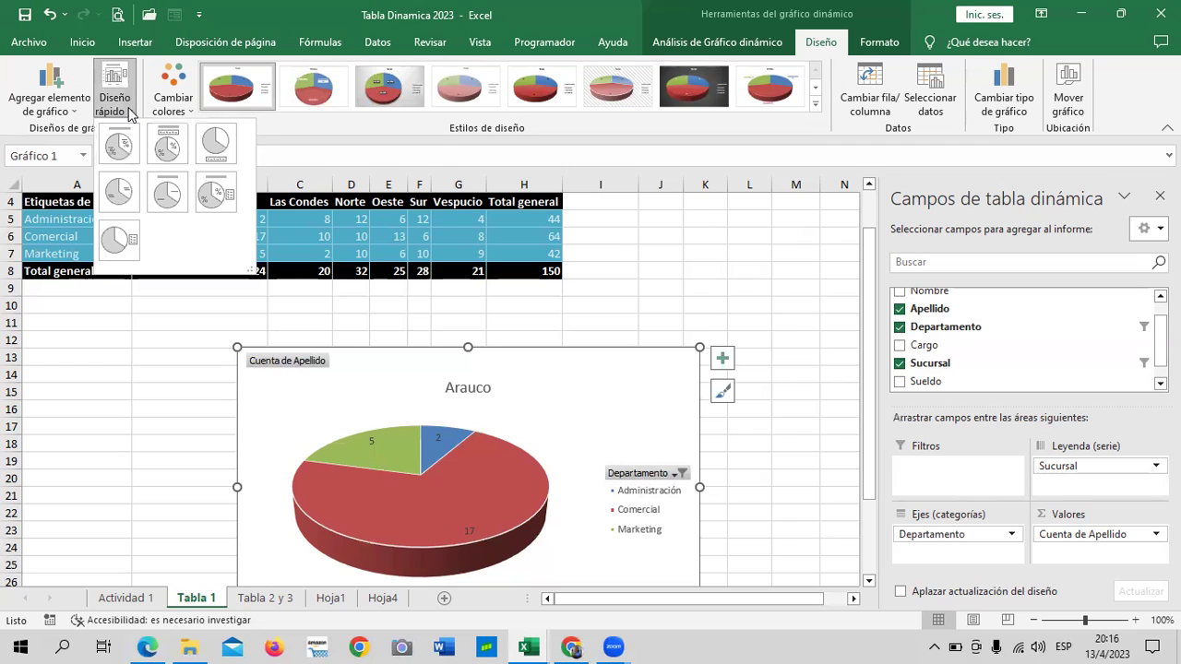
click(119, 146)
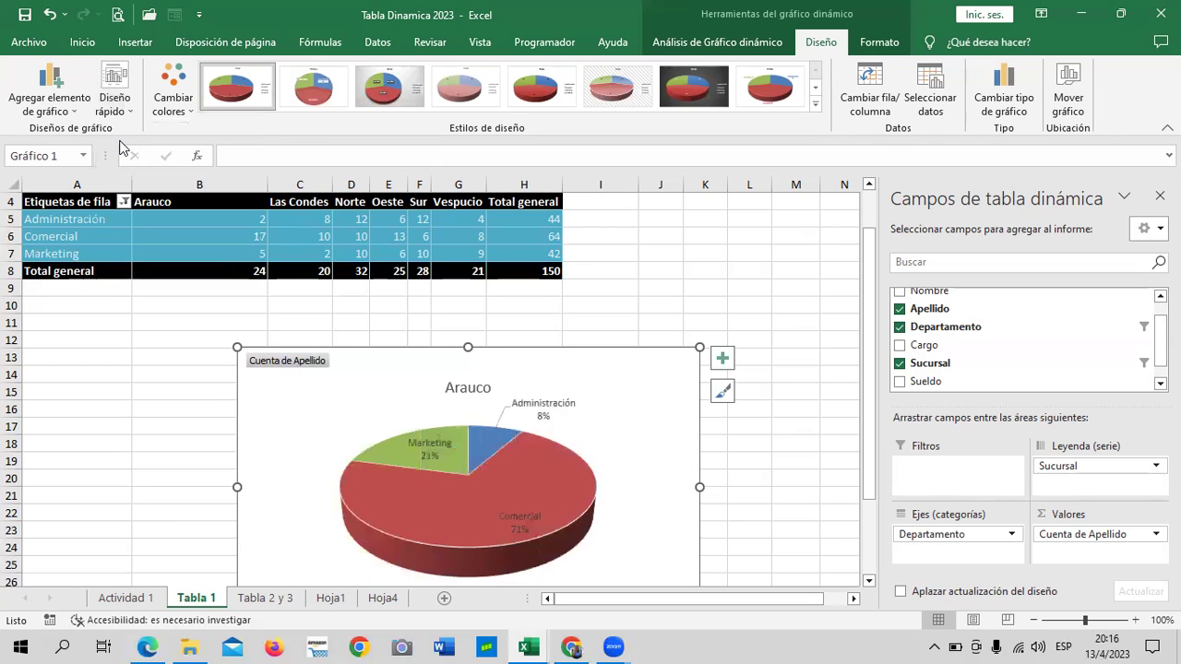
scroll(516, 397, down, 1)
click(114, 104)
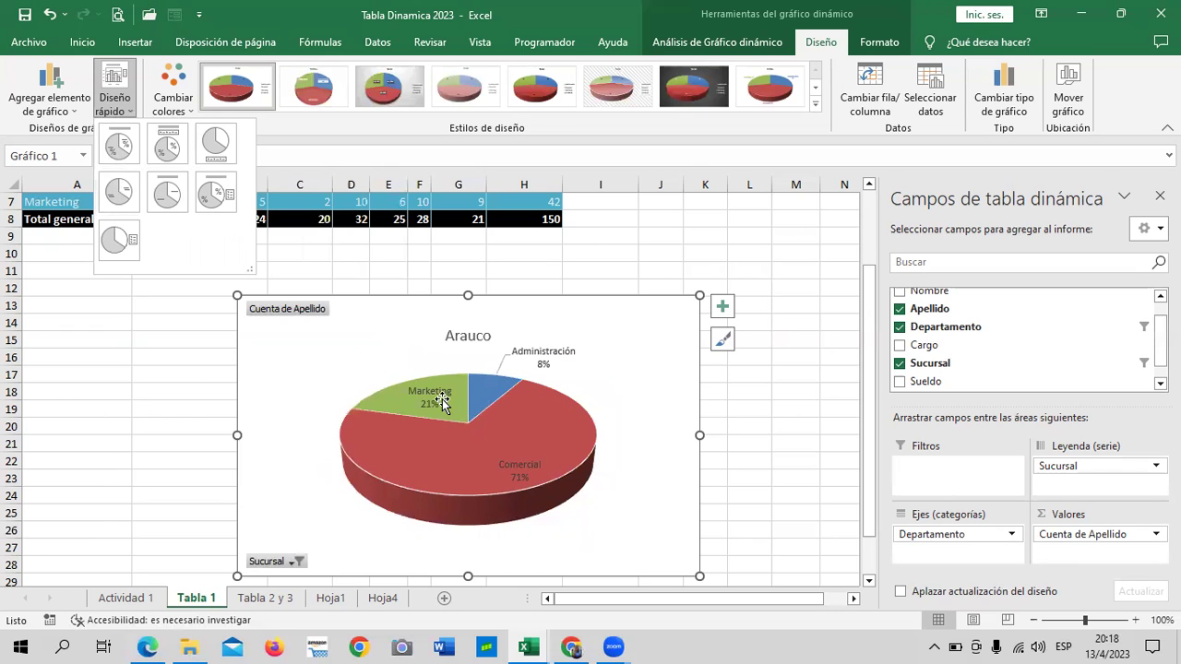
Try quick layouts Diseño 4, Diseño 5 and Diseño 6 on the Arauco pie chart
click(121, 191)
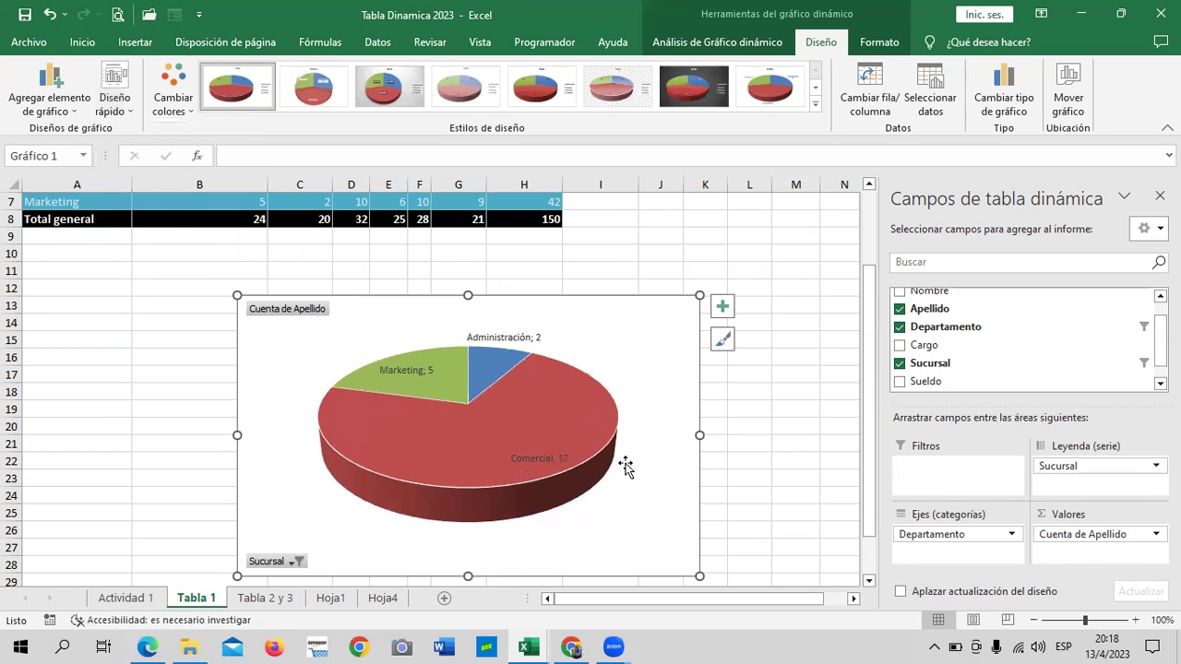
click(116, 103)
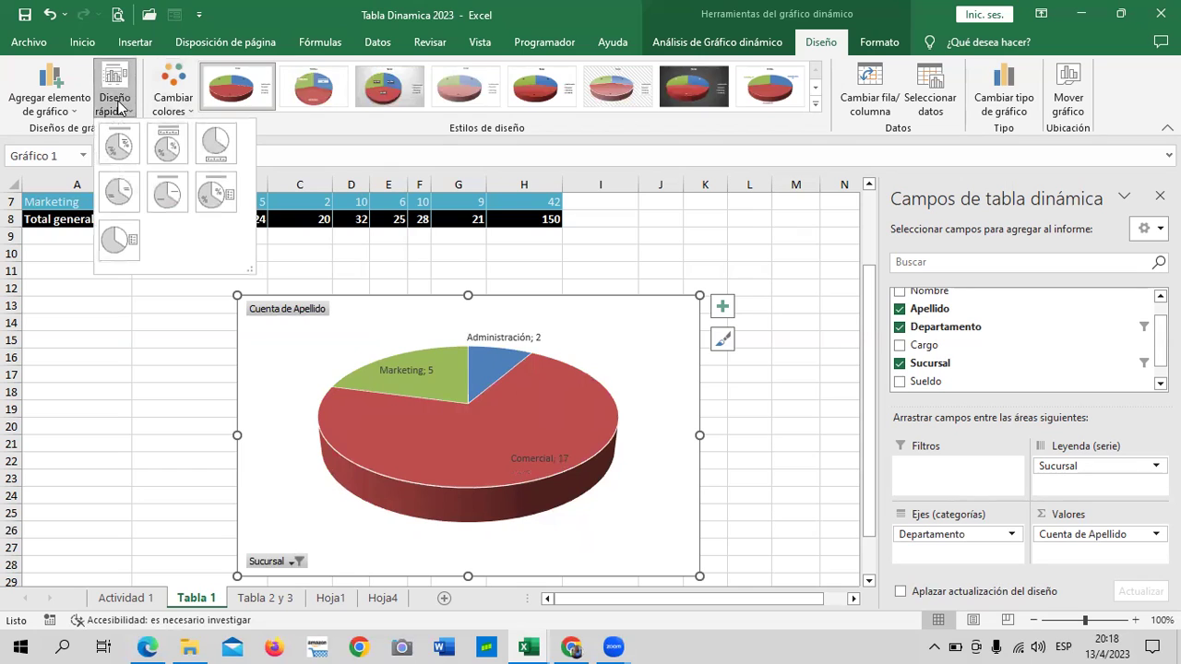
click(171, 200)
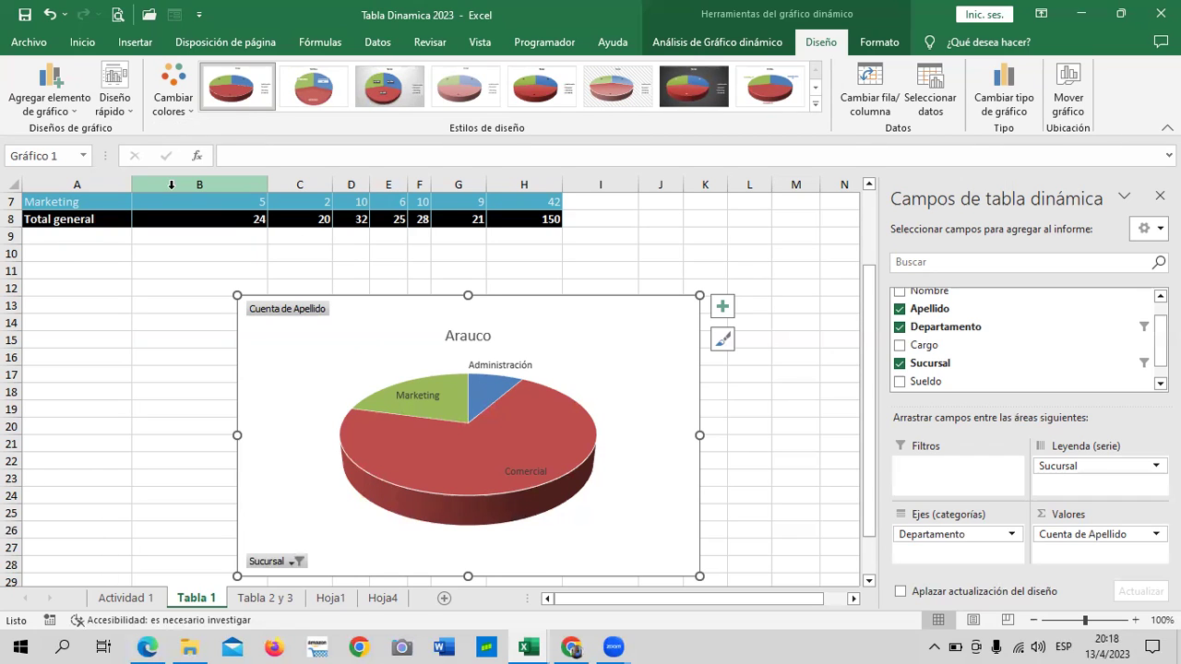
click(126, 109)
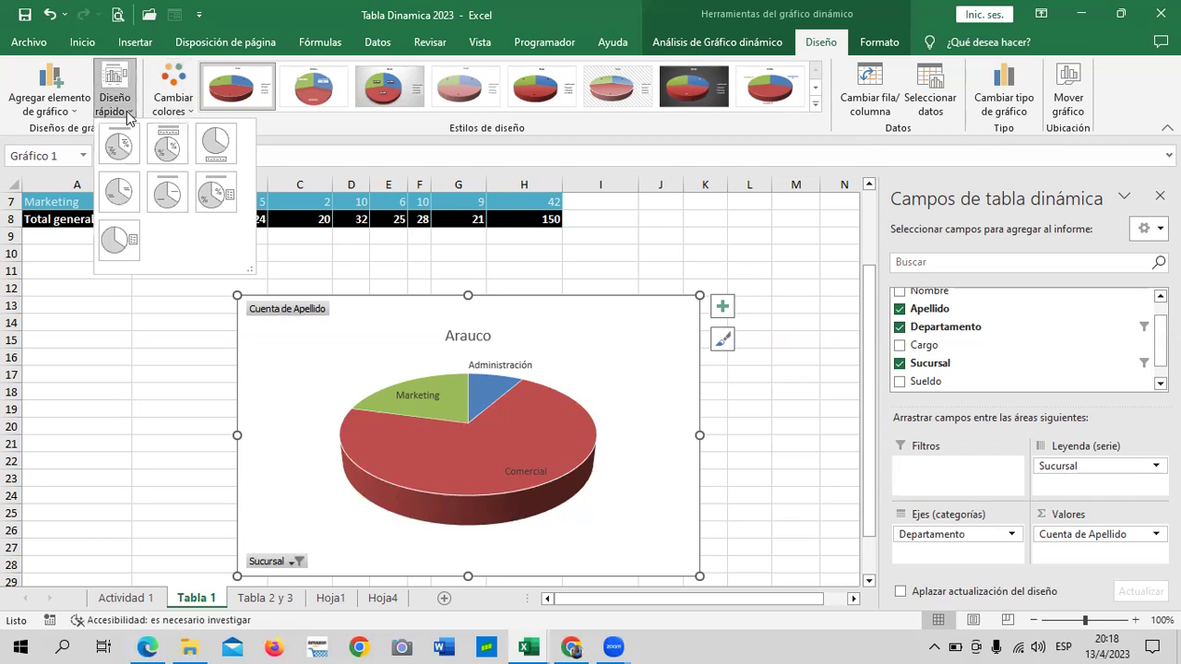
click(219, 194)
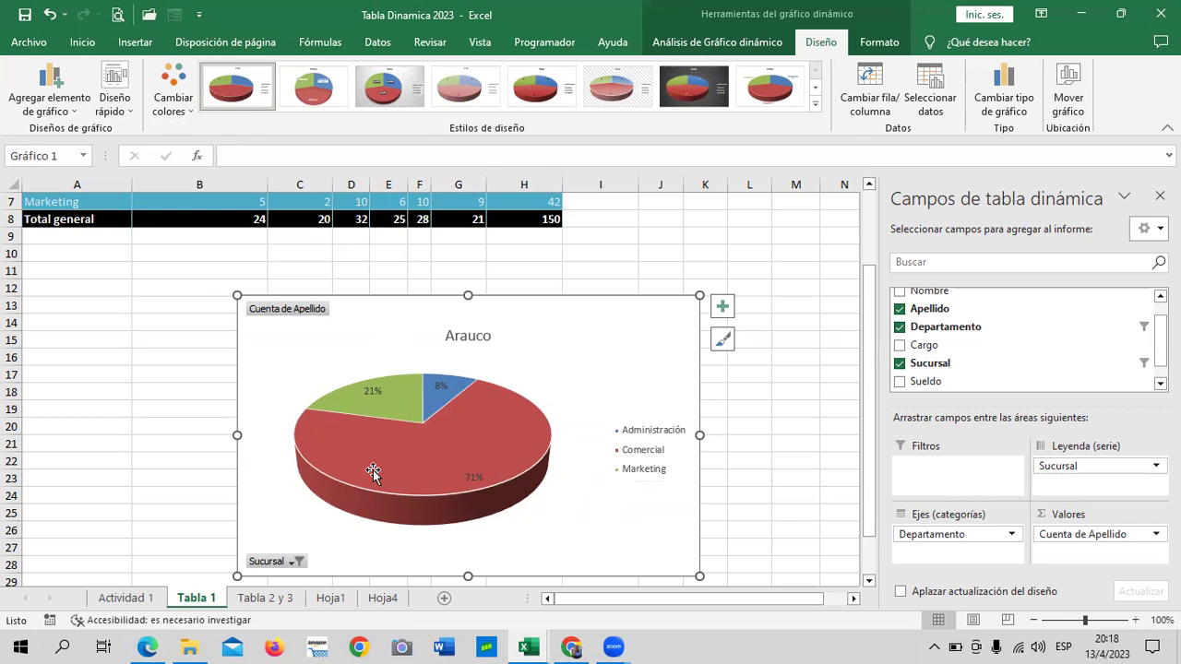
Apply quick layout Diseño 7 so only the department legend remains
click(114, 97)
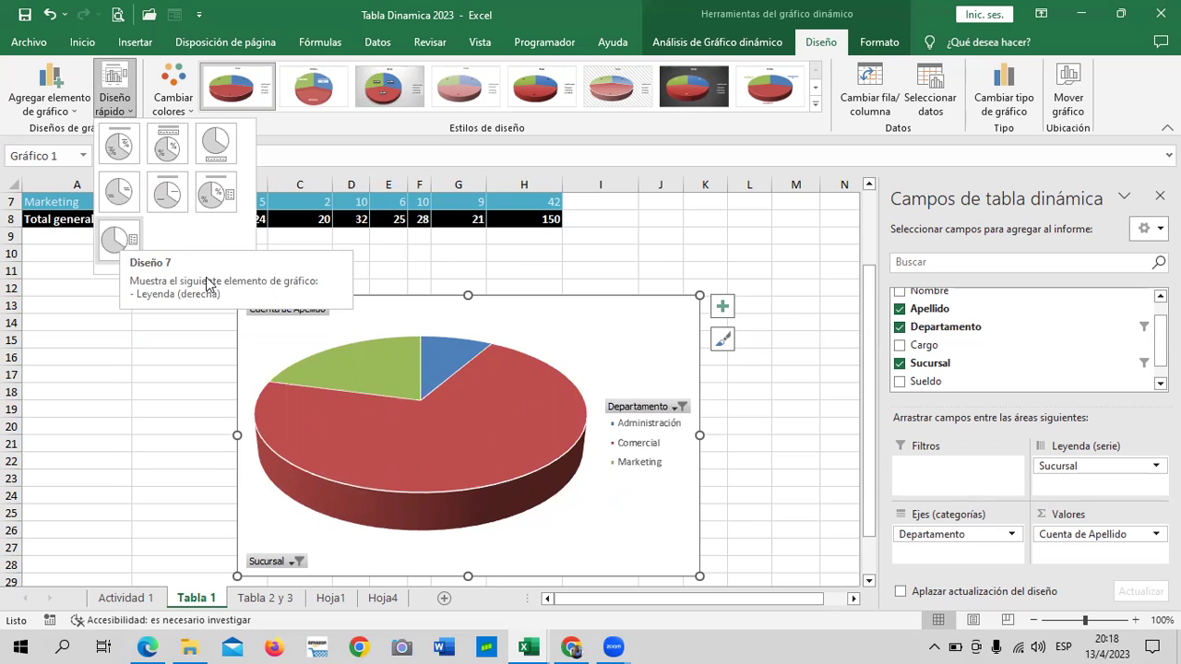
click(133, 243)
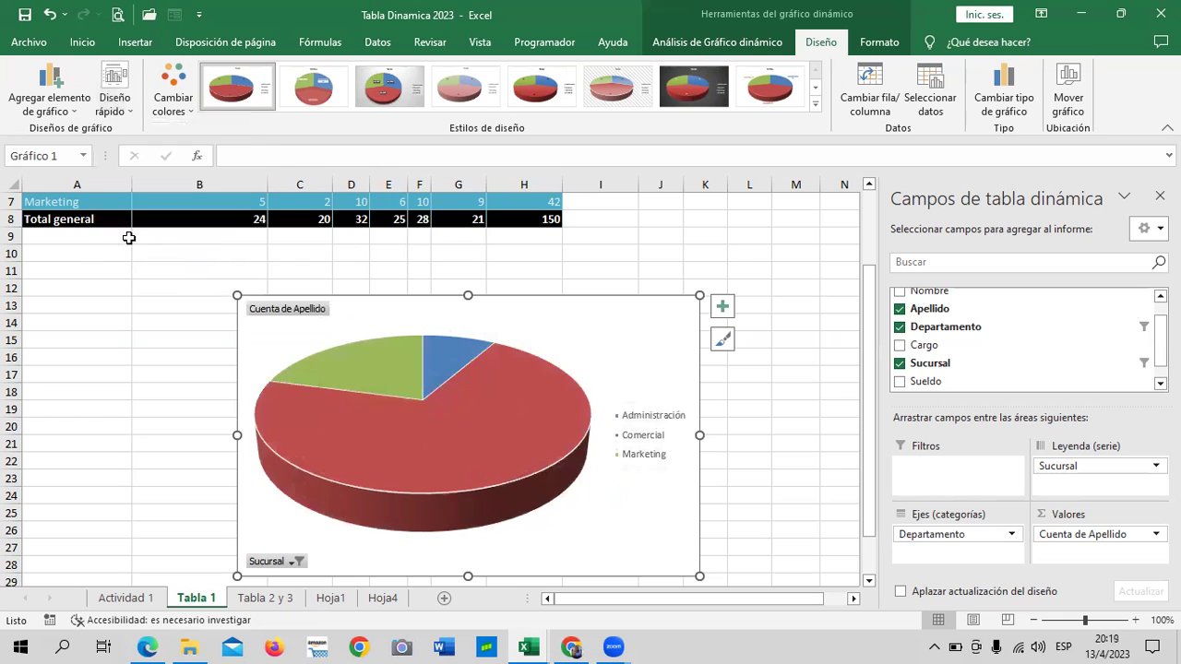
click(779, 463)
click(499, 421)
Add data labels and the Arauco chart title back onto the pie chart
click(722, 310)
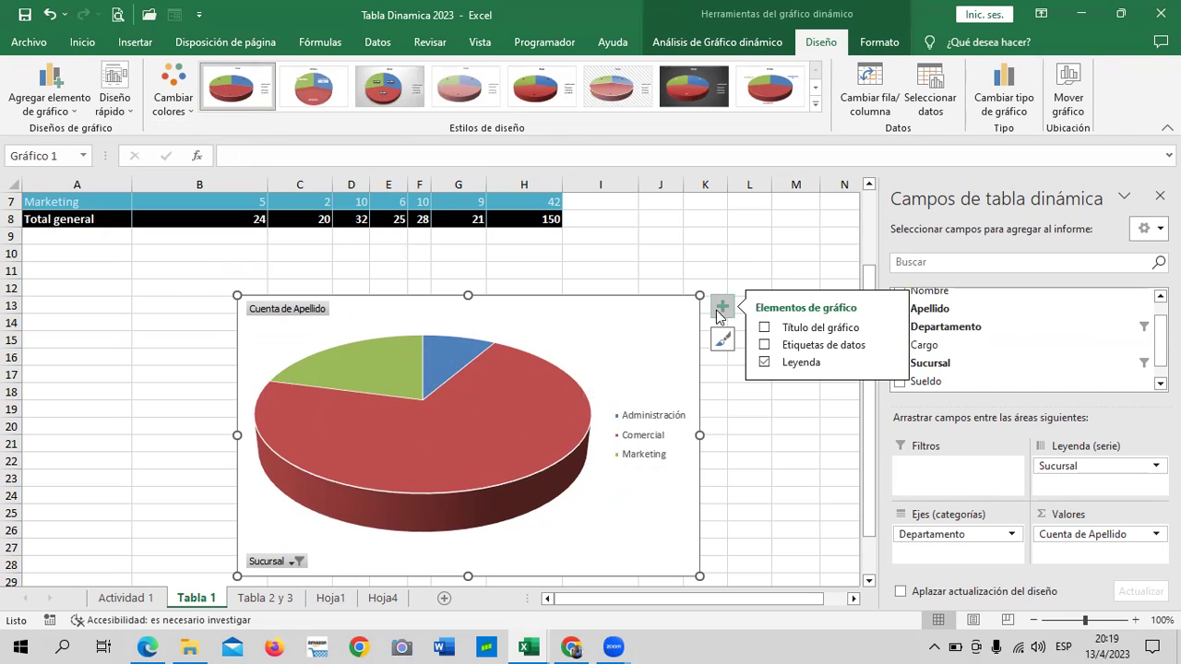
click(769, 346)
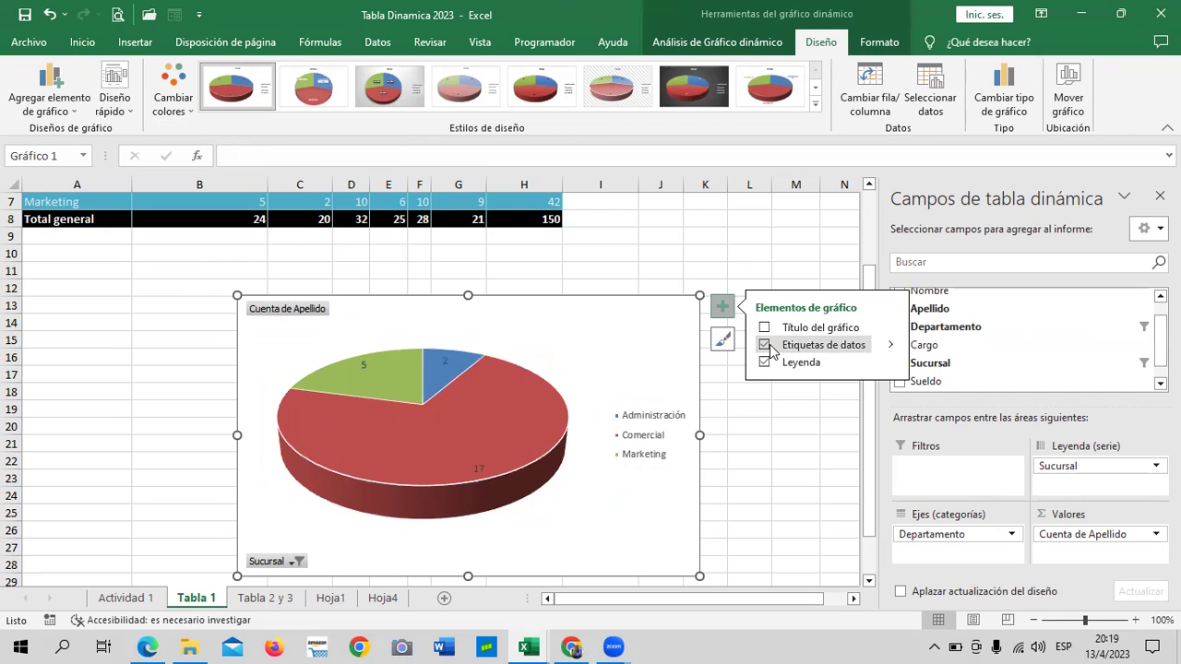
click(766, 328)
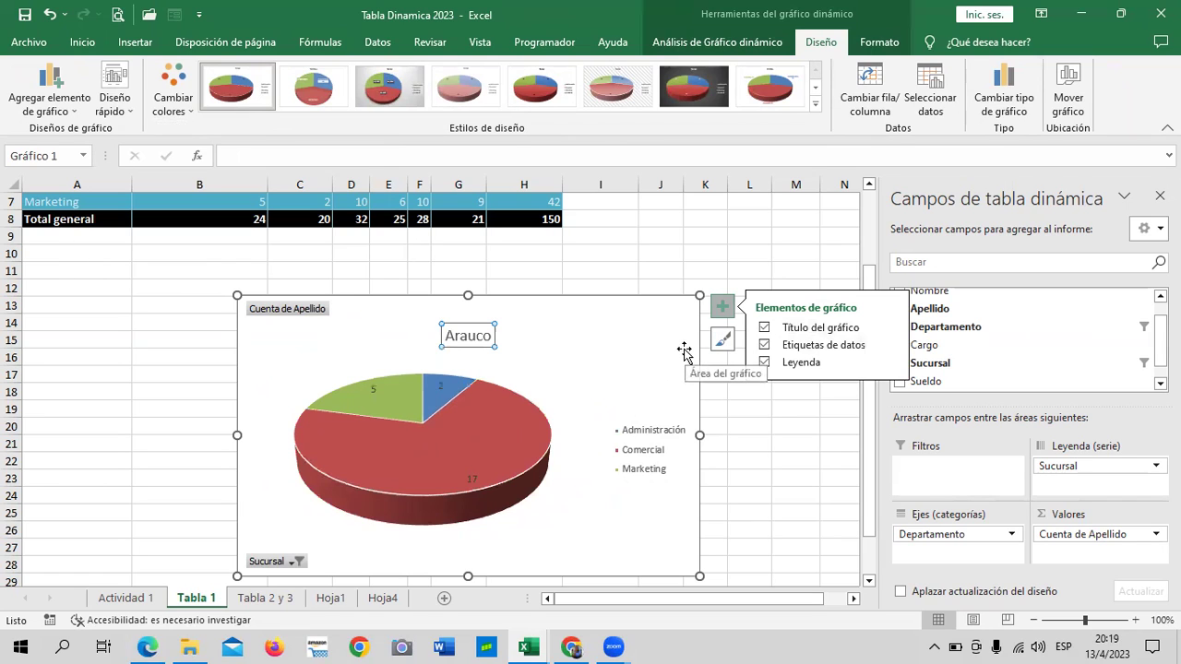
click(815, 105)
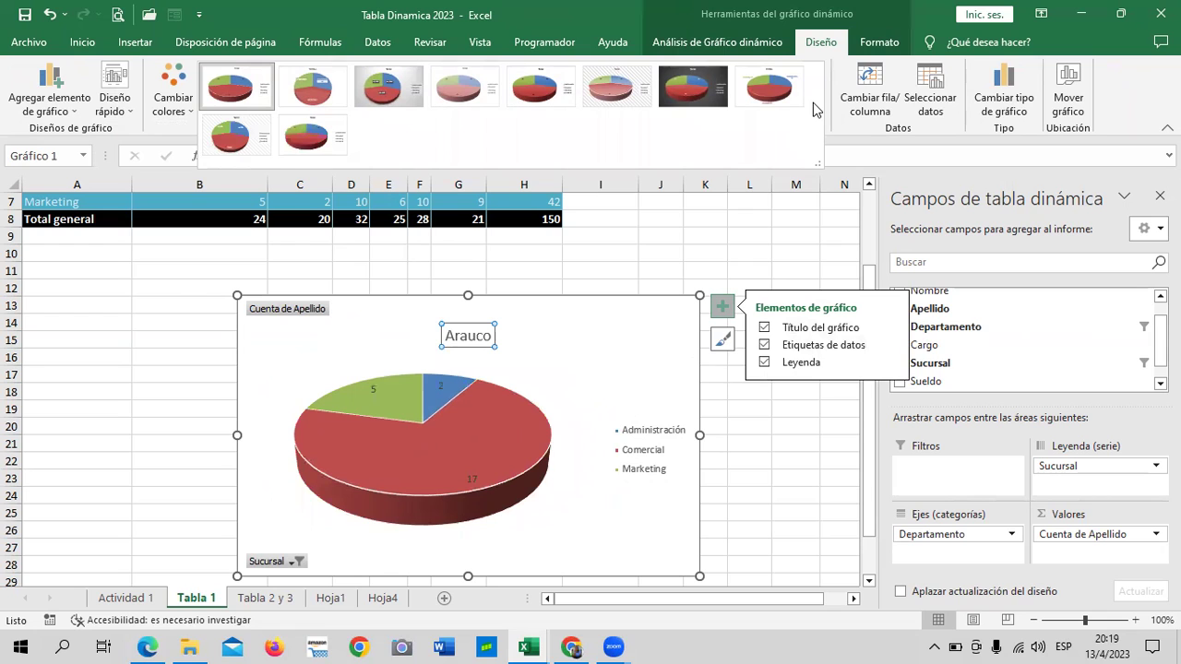
Fill the Arauco chart area with Azul claro and apply a blue shape style from Estilos de forma
click(879, 43)
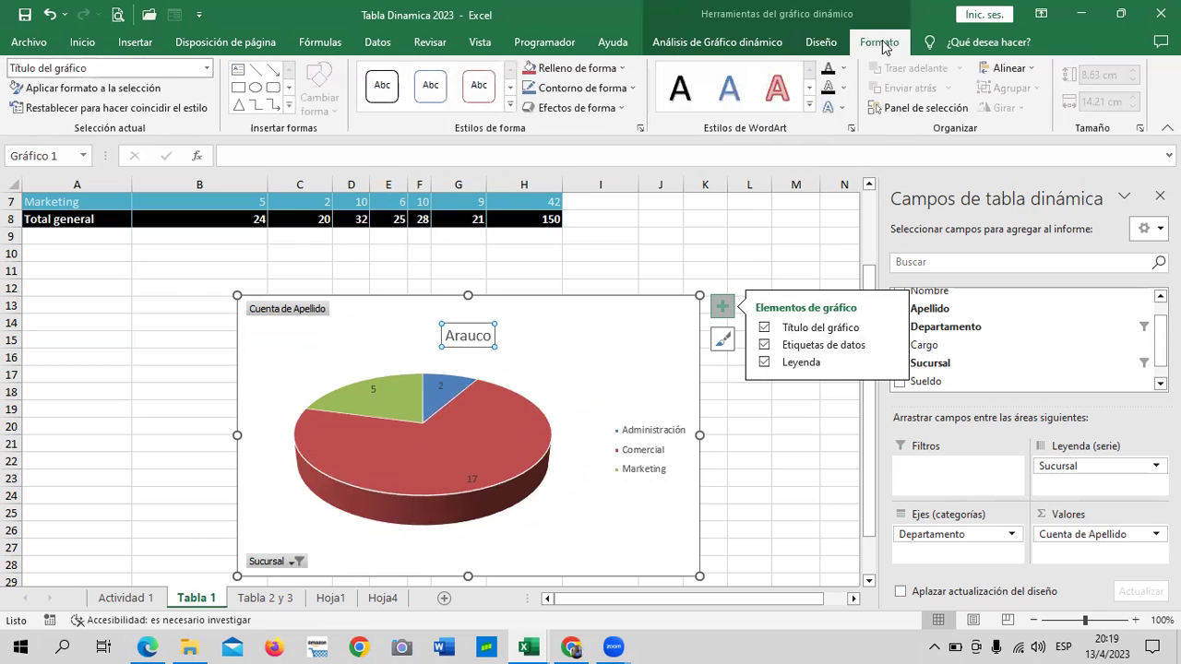
click(595, 354)
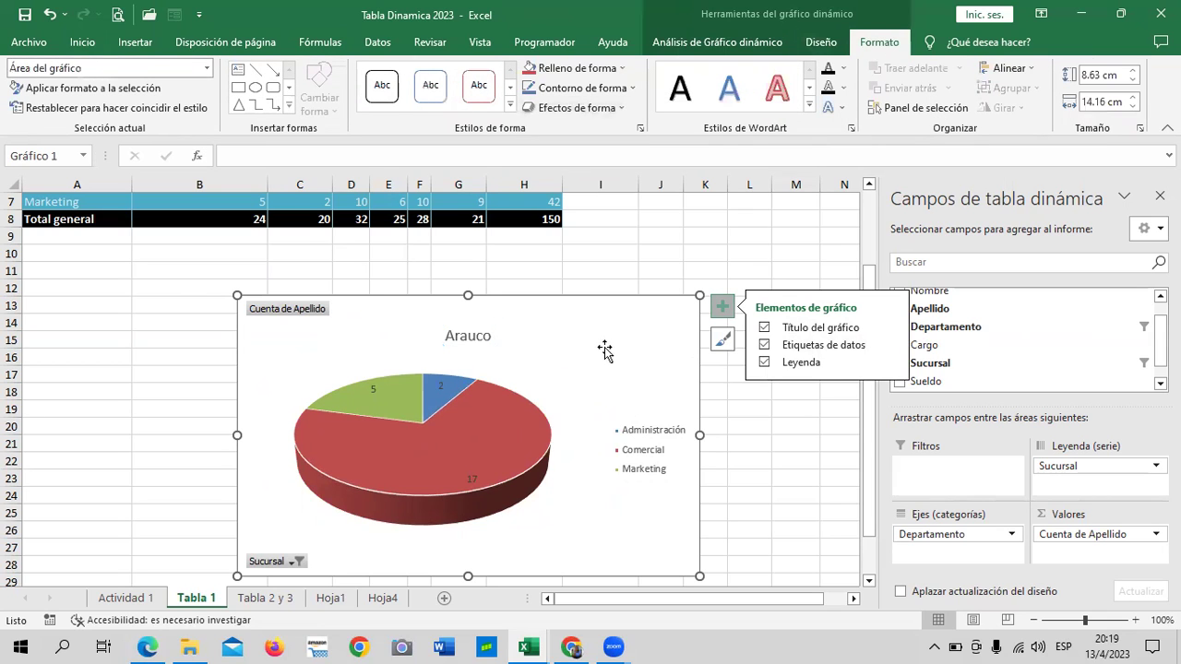
click(619, 67)
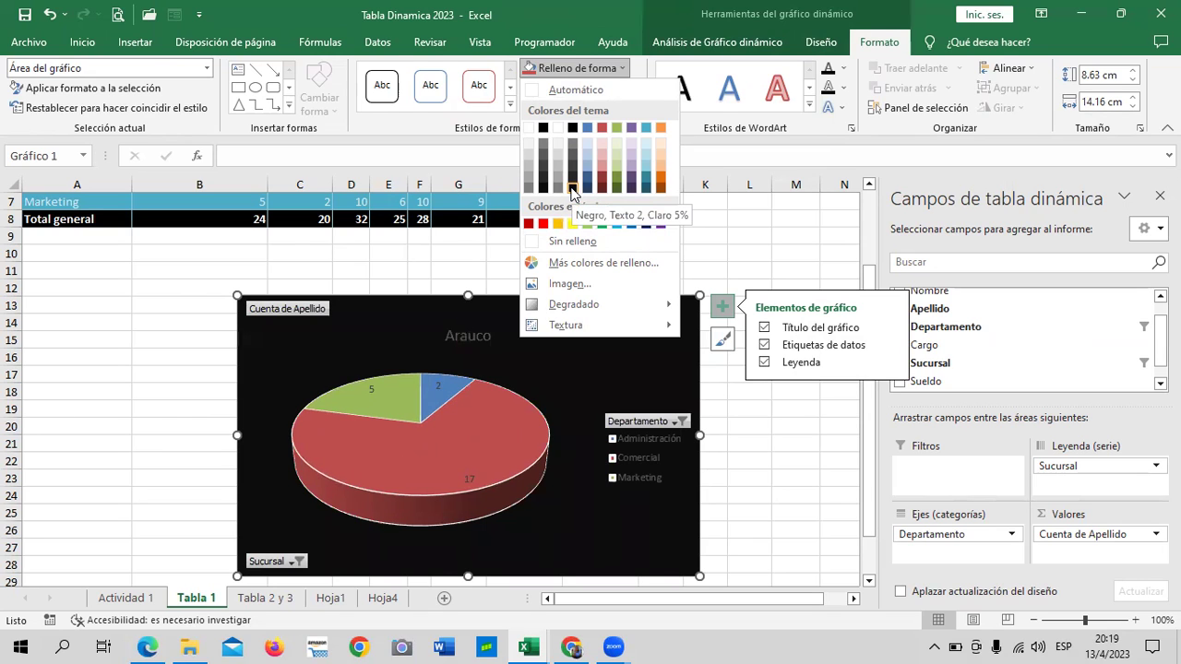
click(616, 224)
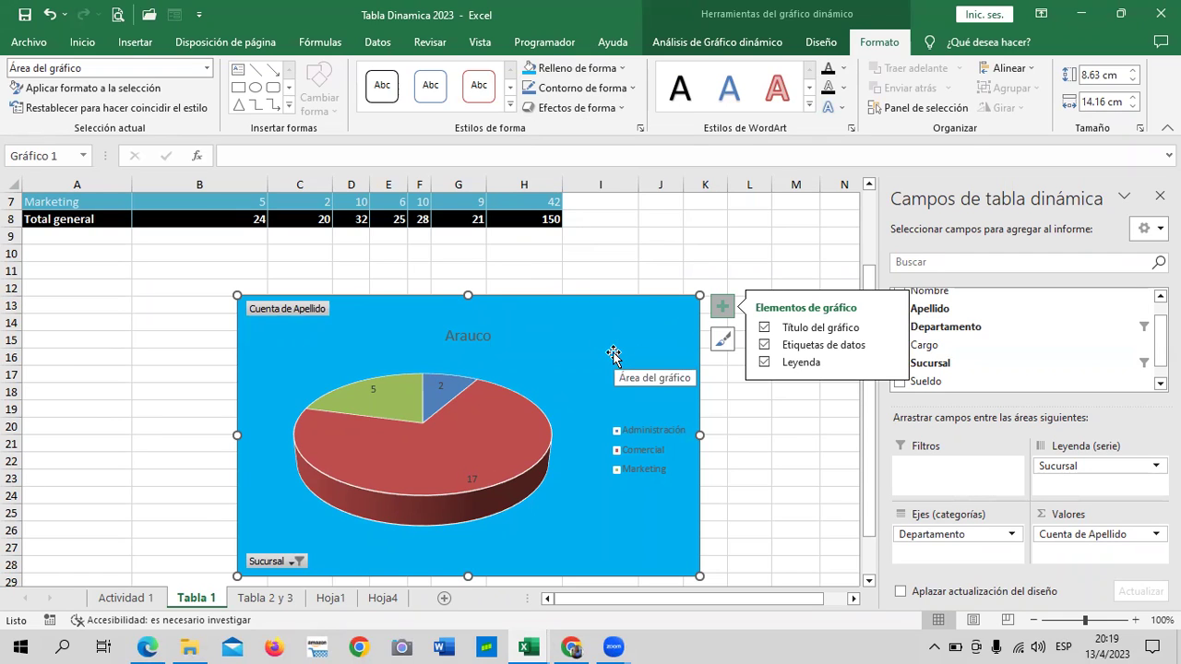
click(509, 106)
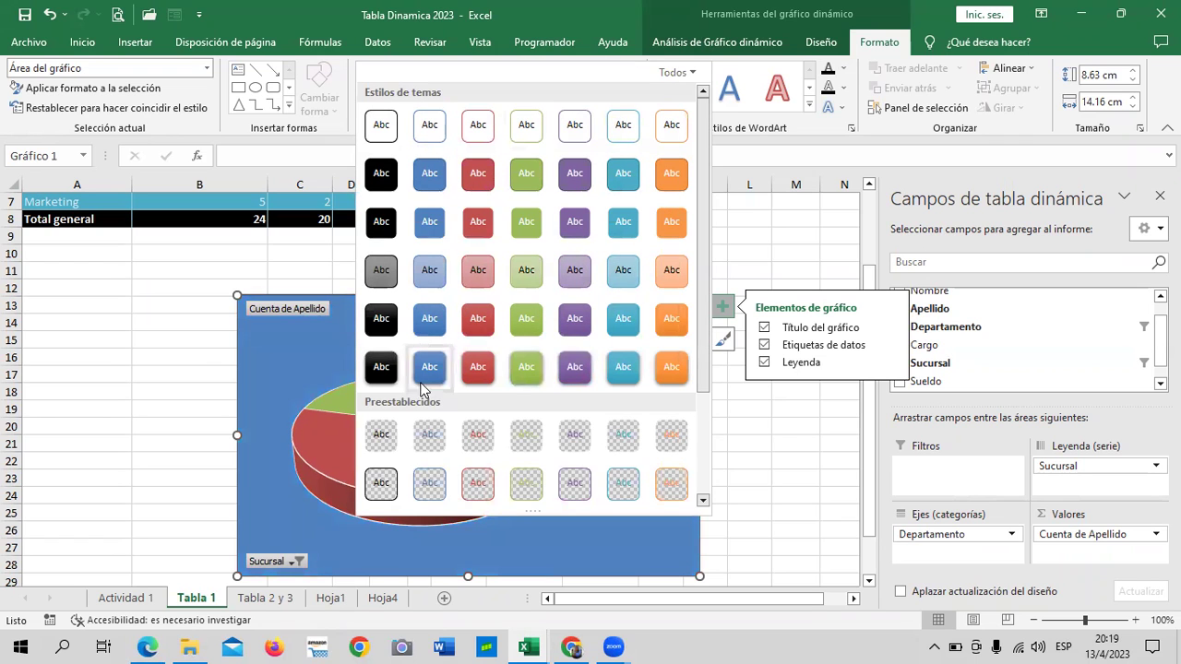
drag(706, 351, 698, 483)
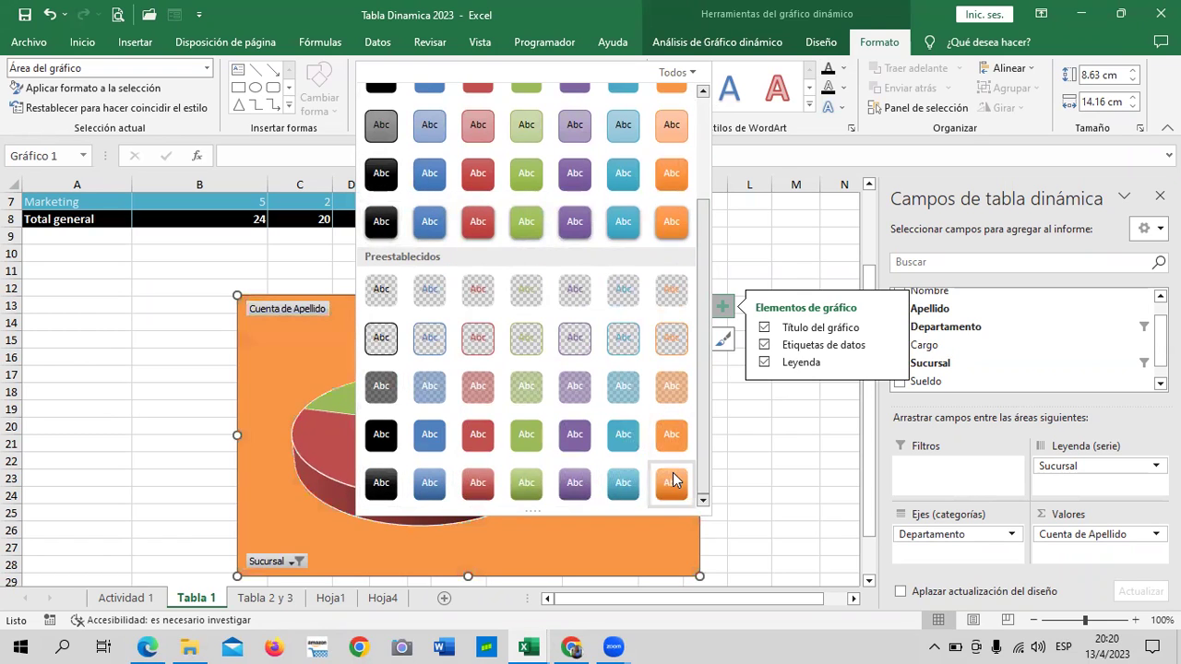
click(627, 448)
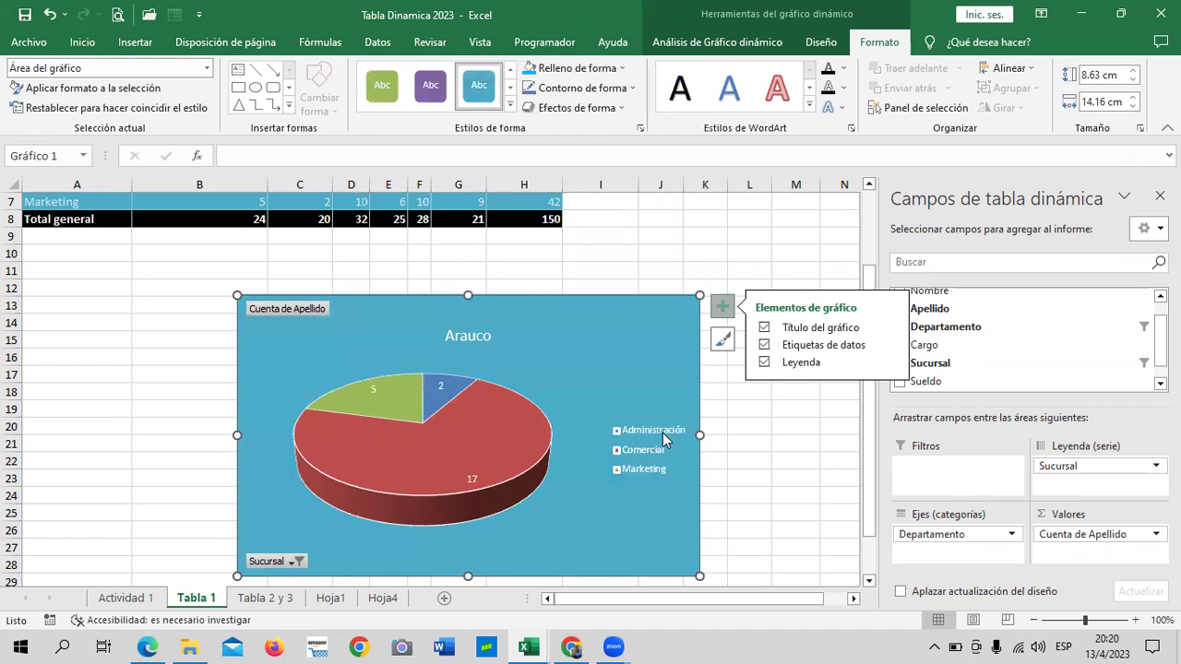
click(765, 443)
click(606, 404)
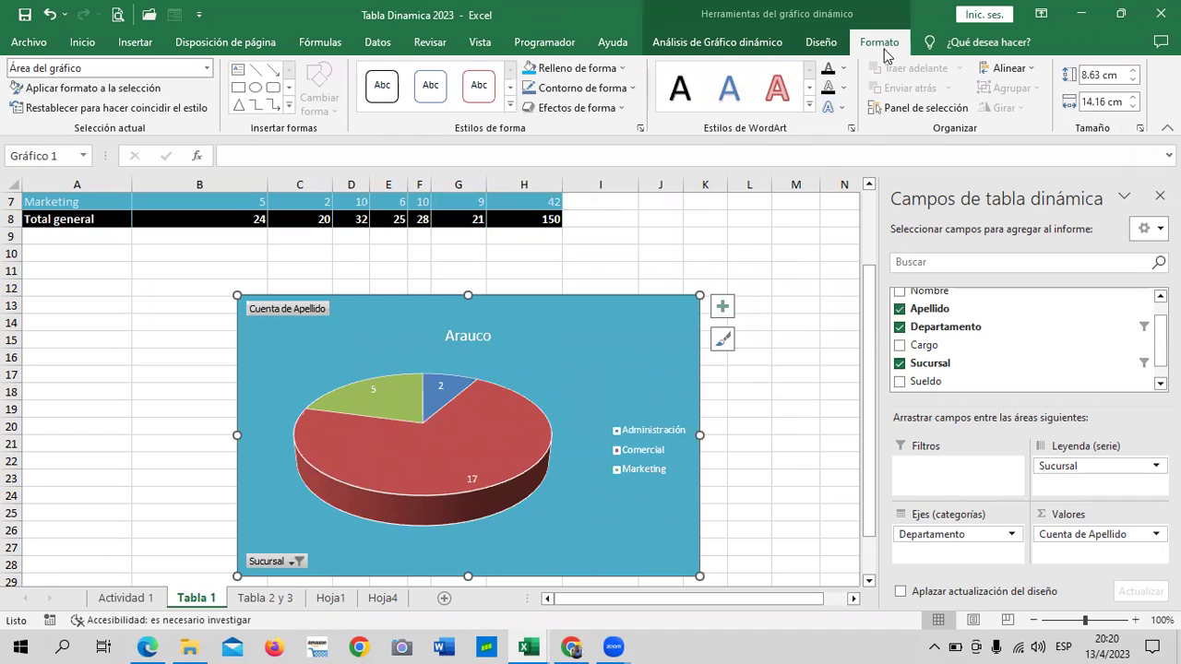
Apply chart style Estilo 3 from the Diseño styles gallery to the Arauco pie
click(824, 43)
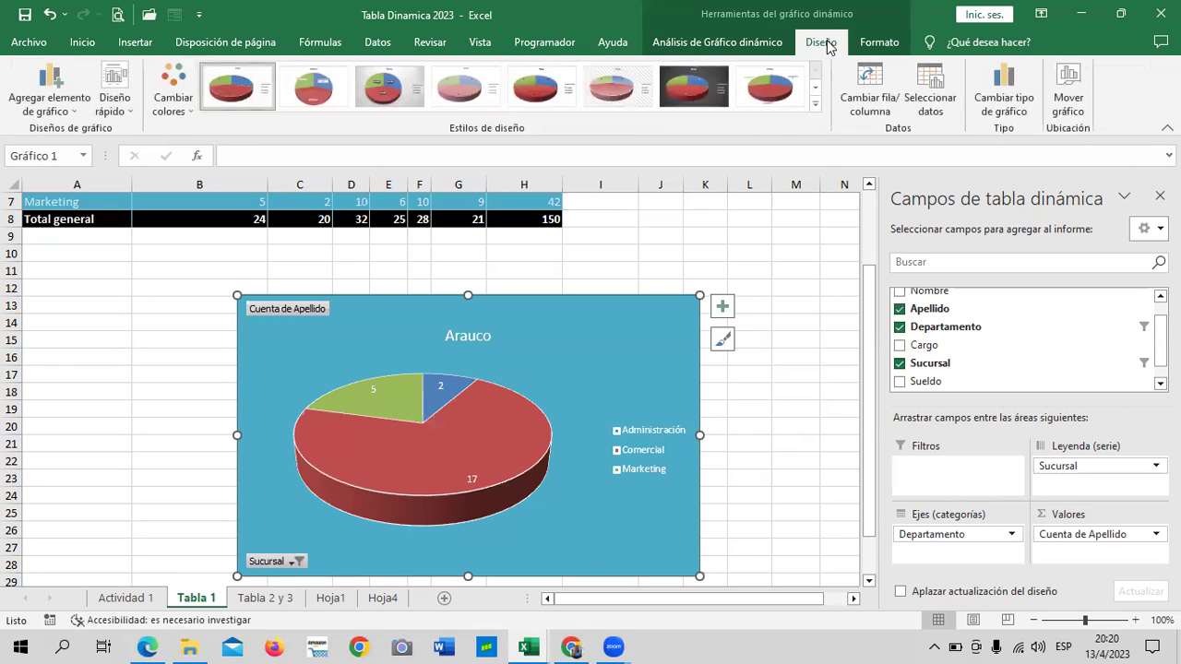
click(815, 107)
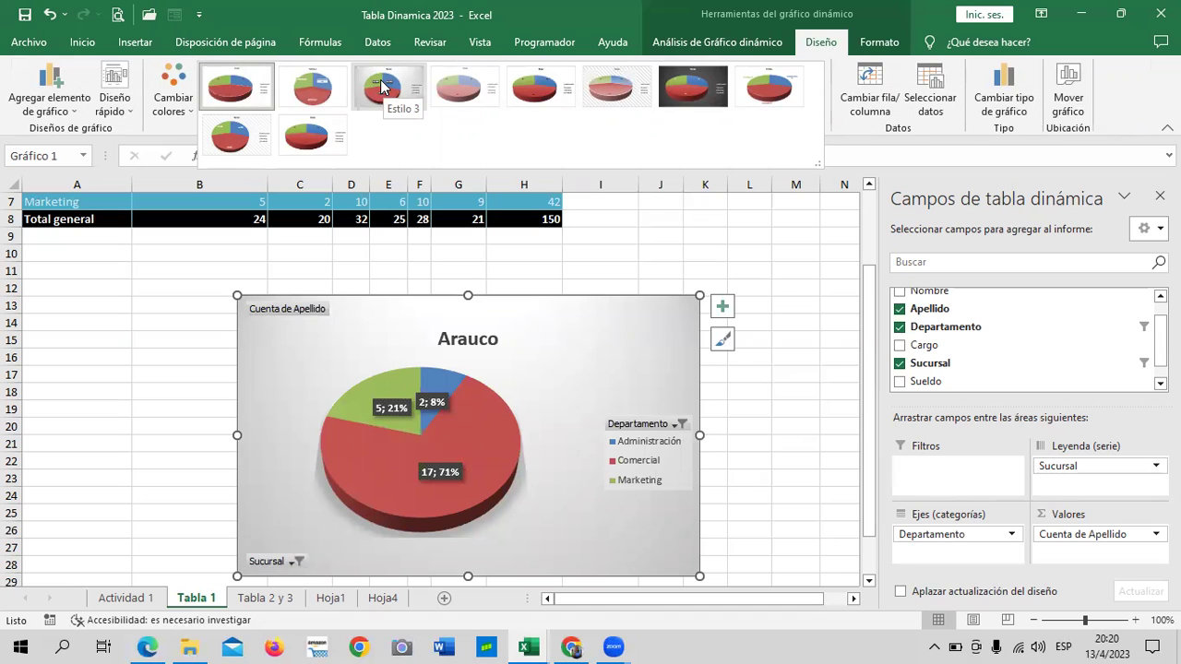
click(382, 85)
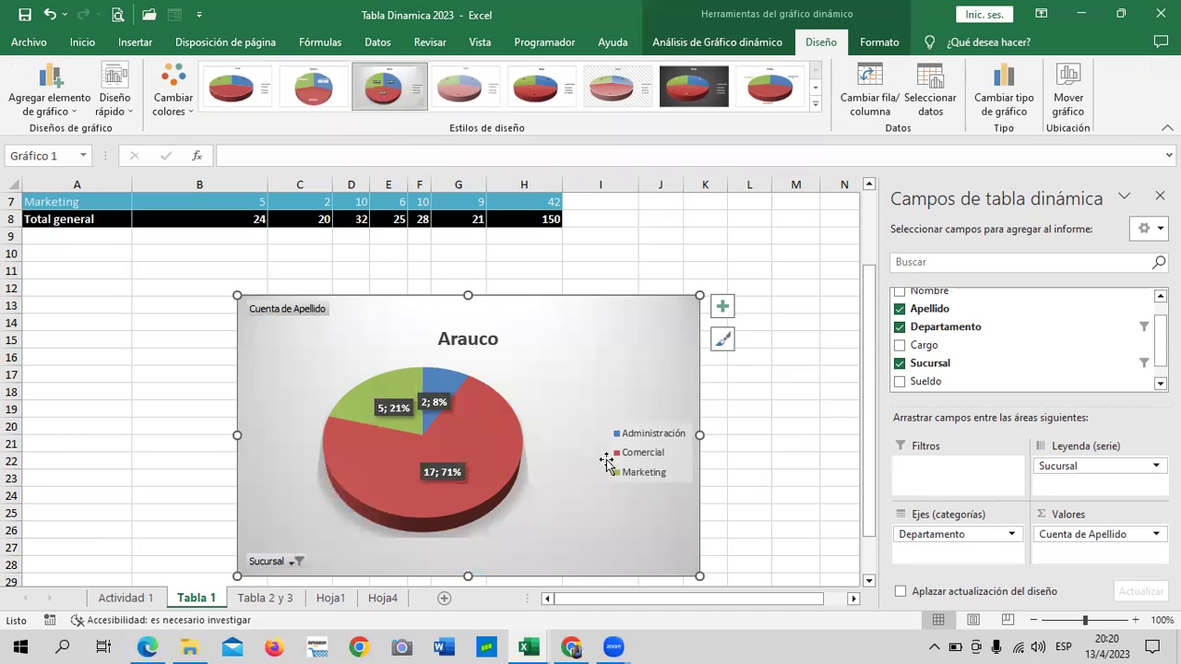
scroll(604, 457, down, 3)
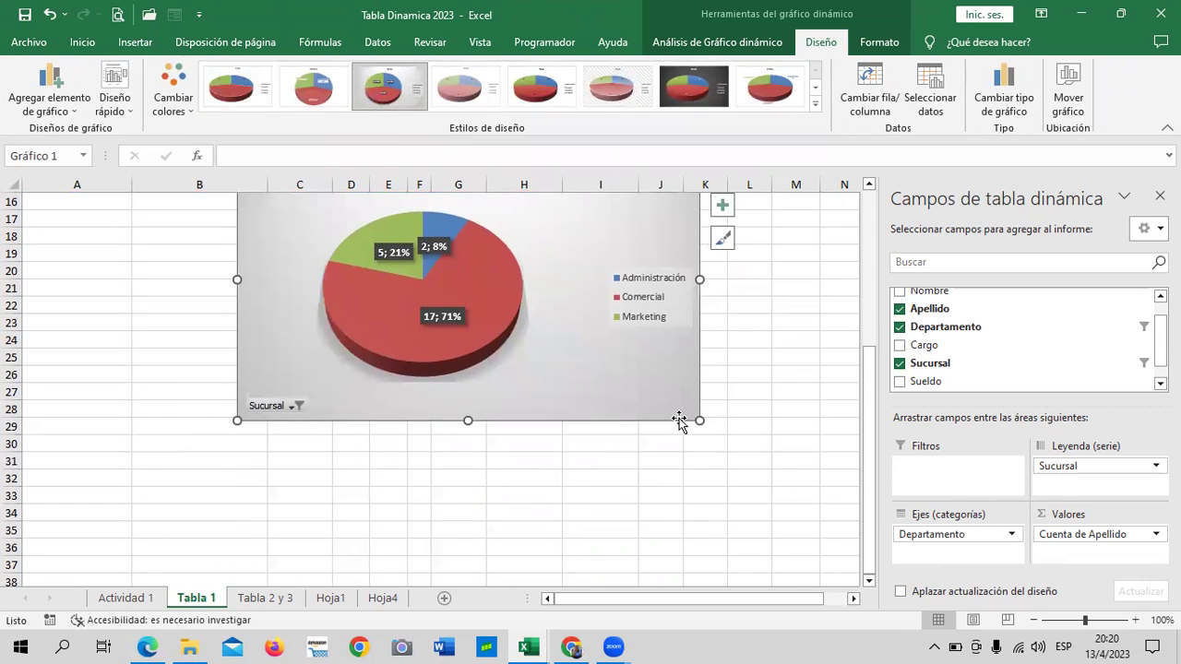
Enlarge the Arauco pie chart by extending its corner down and to the right
drag(699, 422, 741, 474)
scroll(721, 452, up, 1)
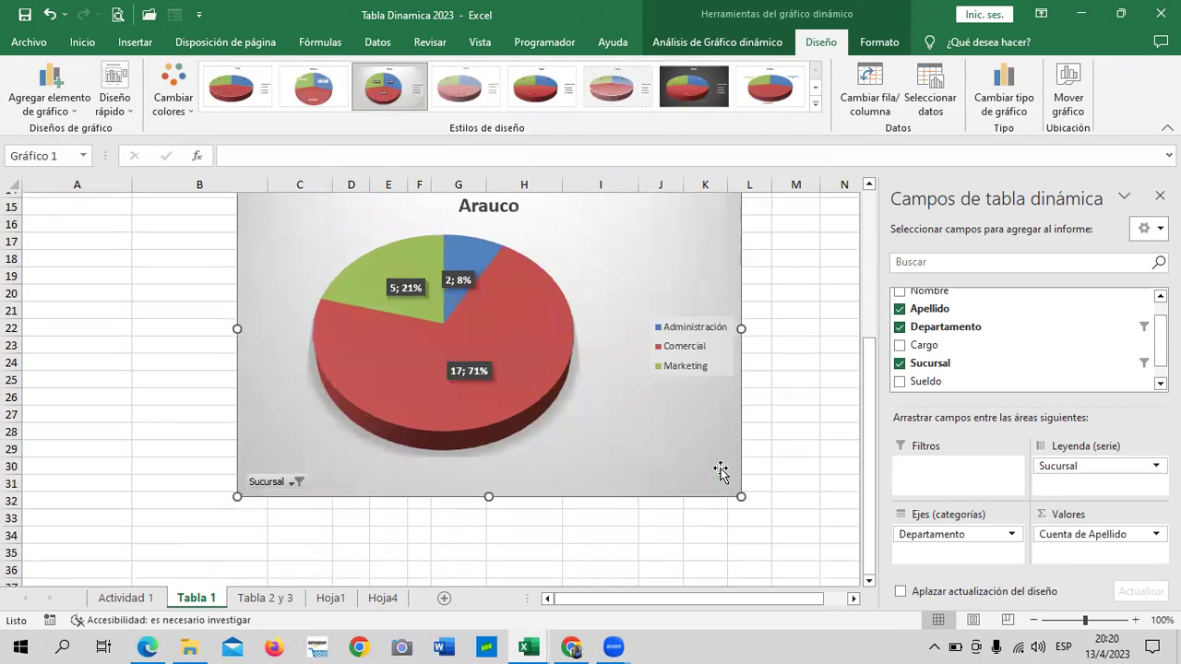
scroll(720, 470, up, 2)
scroll(674, 444, down, 1)
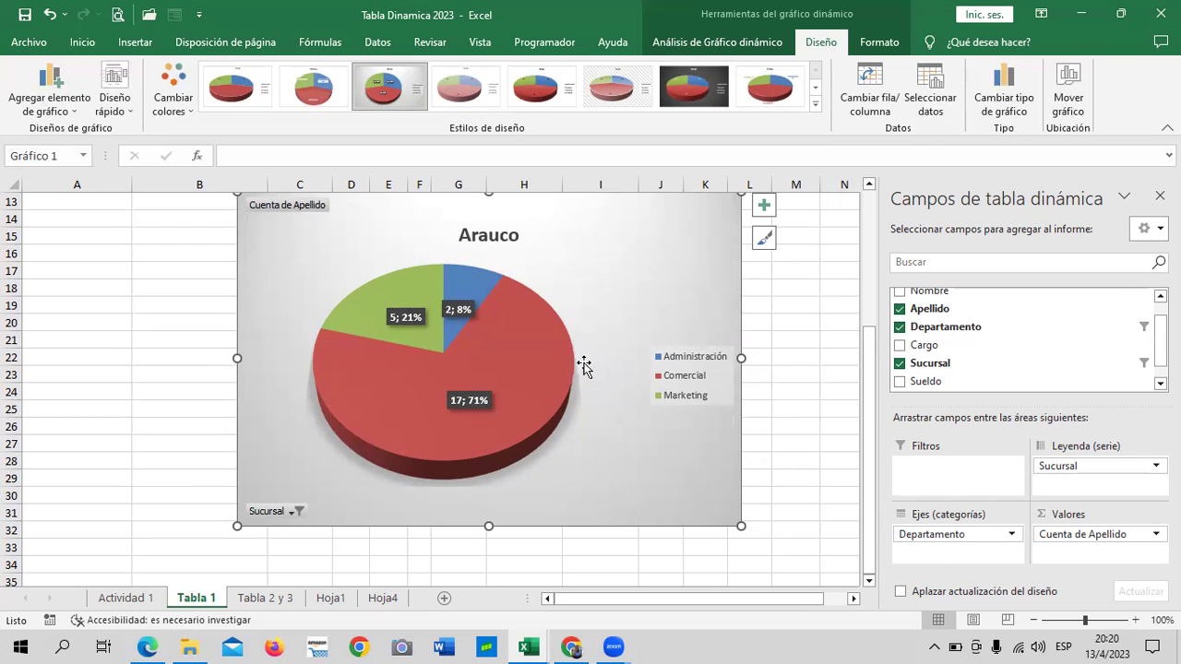
mouse_move(391, 317)
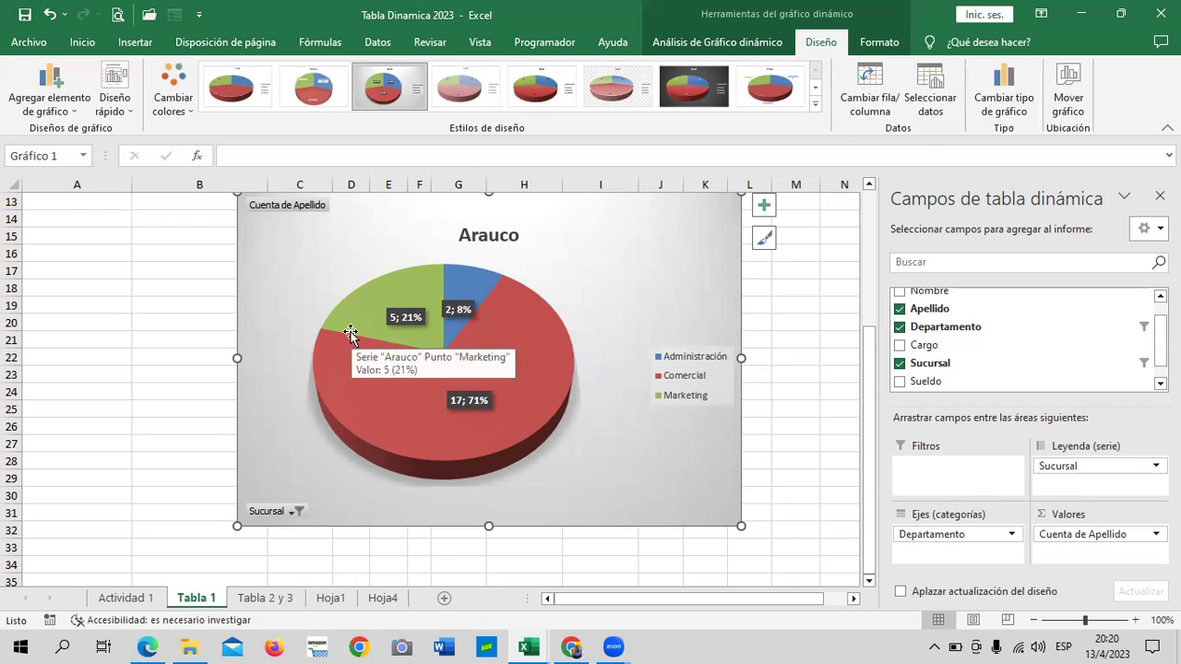
mouse_move(392, 349)
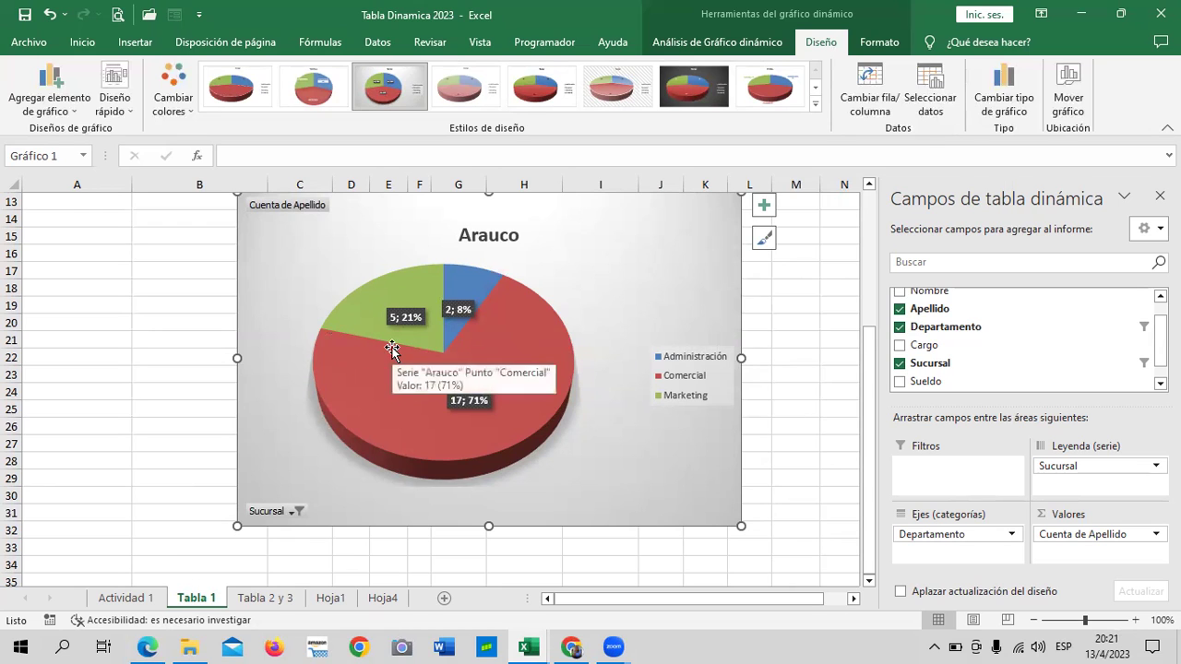
Pull the Comercial, Marketing and Administración slices outward to explode the Arauco pie
click(521, 326)
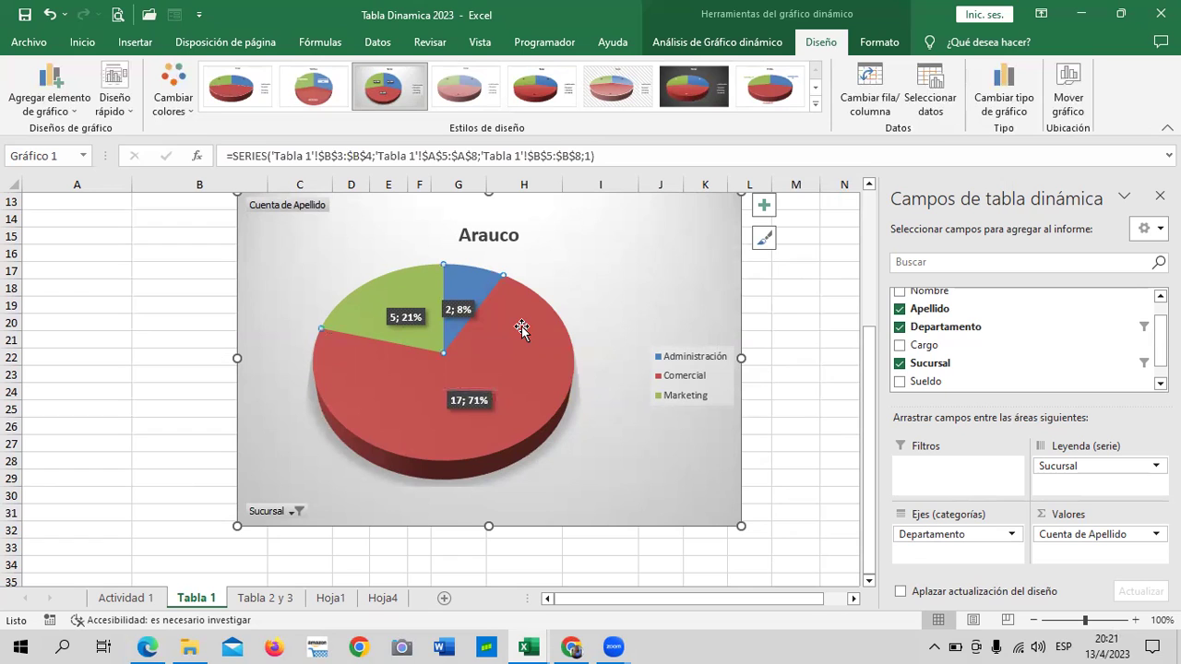
drag(523, 343, 532, 364)
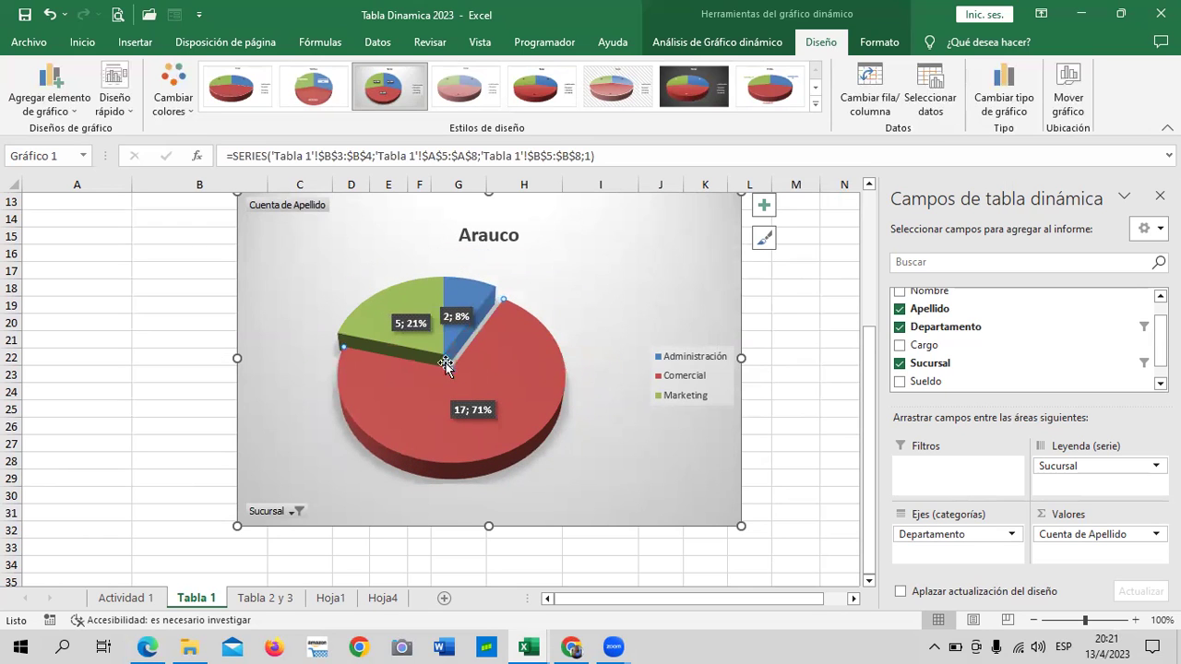
click(411, 310)
drag(465, 282, 470, 287)
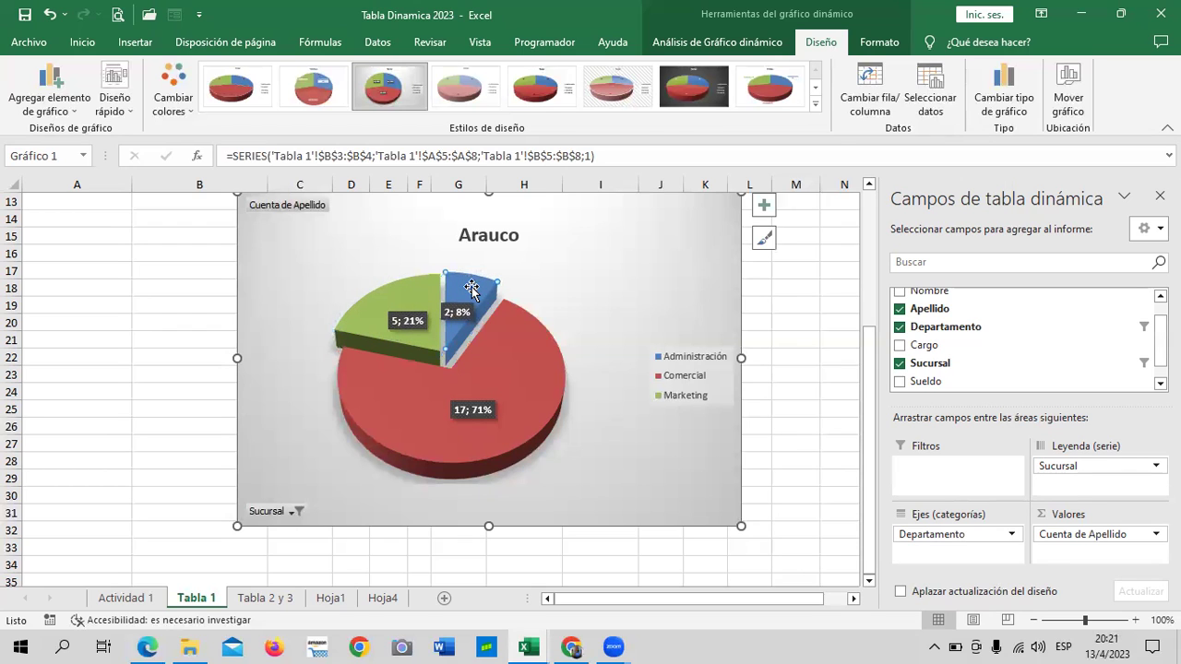
click(514, 350)
click(414, 643)
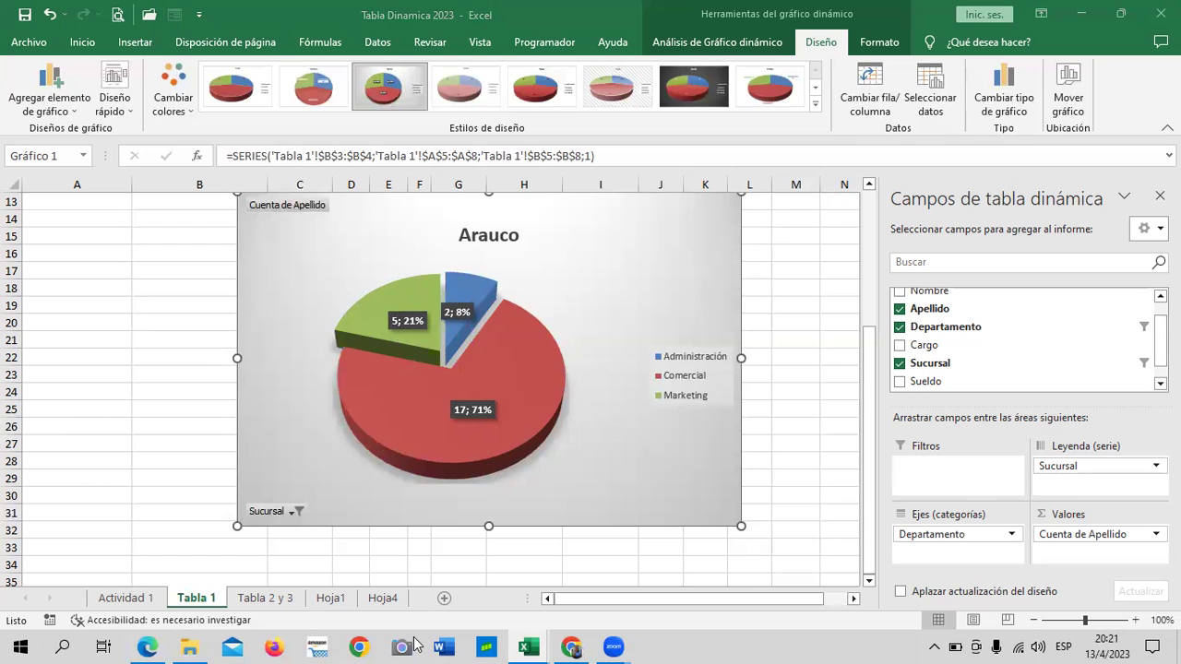
Dismiss the Mostrar detalle dialogs opened from the slices and bring up the Formato chart tools
double_click(544, 381)
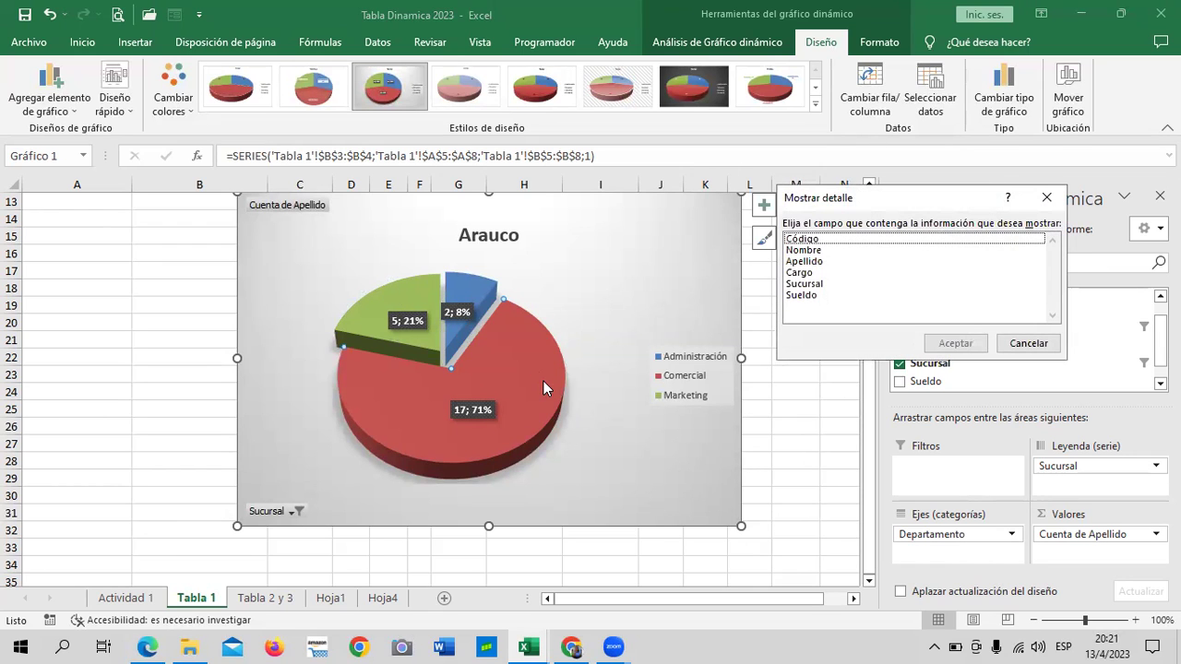
click(1046, 197)
double_click(500, 362)
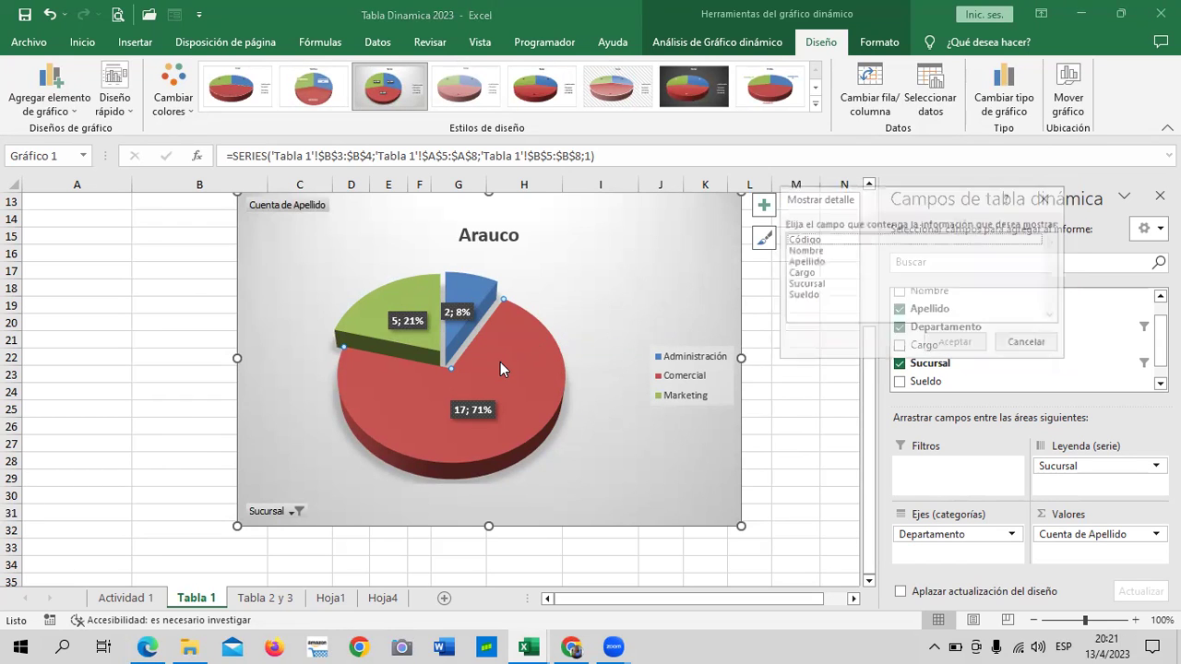
click(1027, 344)
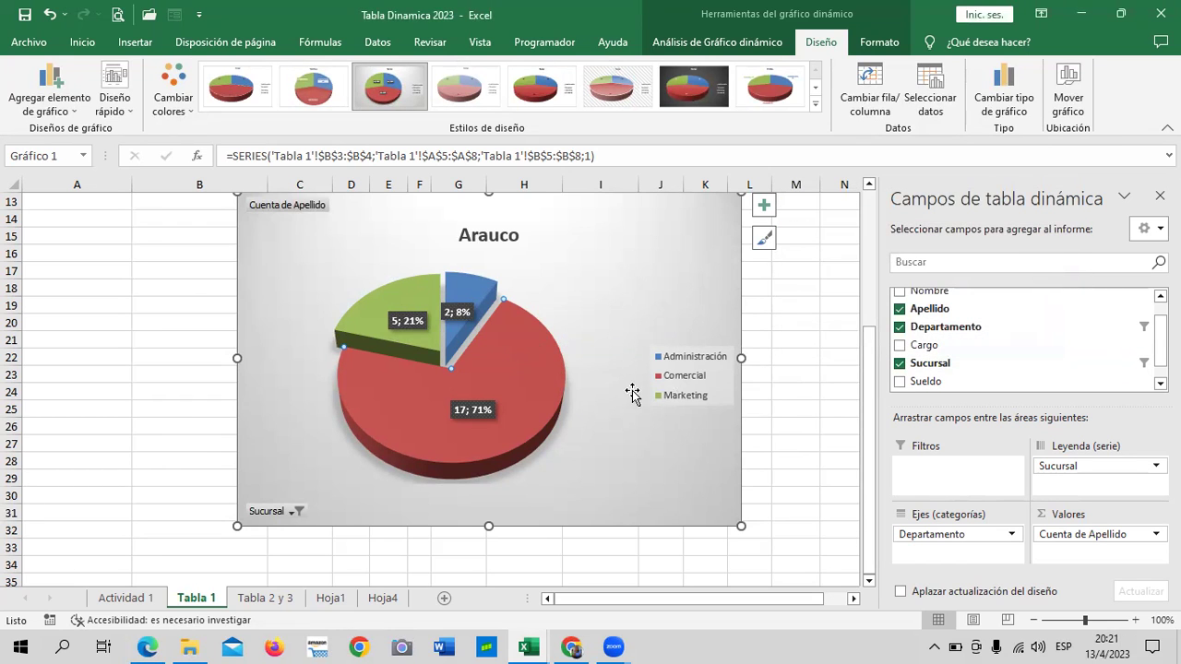
double_click(545, 411)
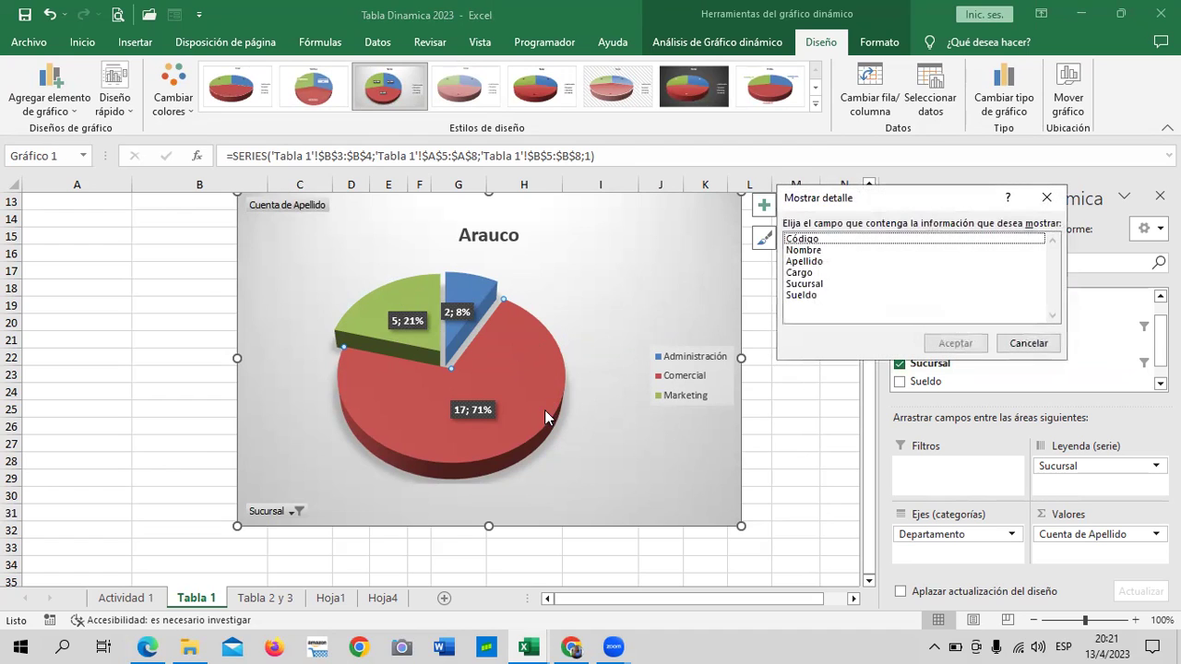
click(1046, 198)
click(896, 44)
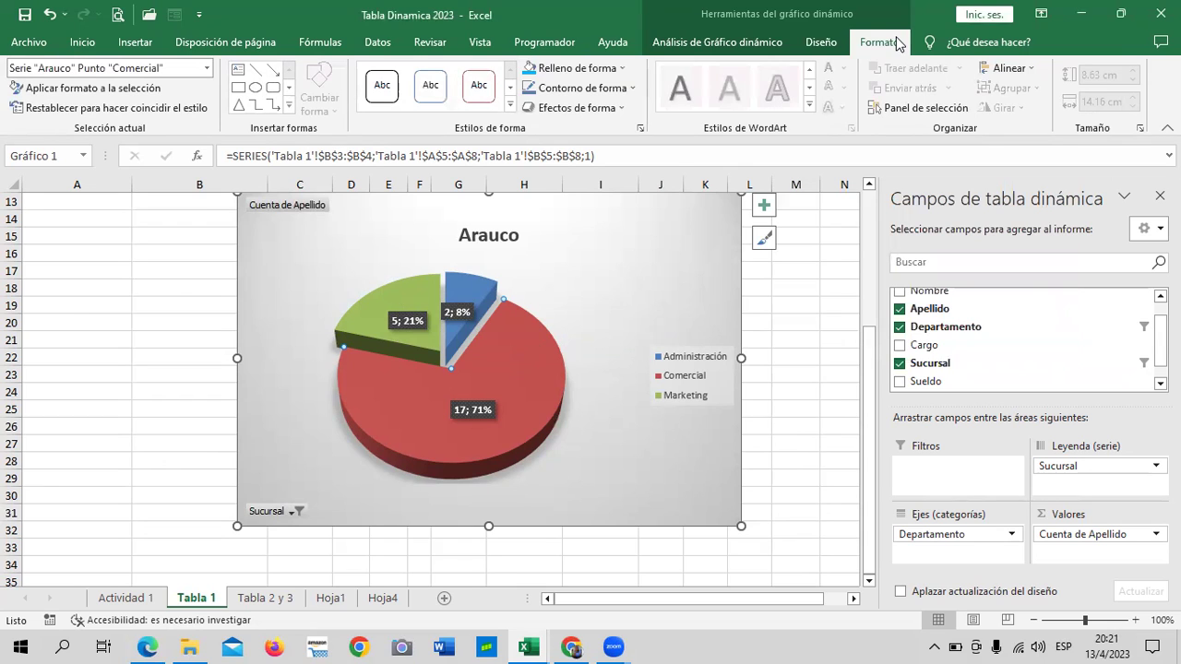
Fill the whole Arauco chart area with black
click(621, 69)
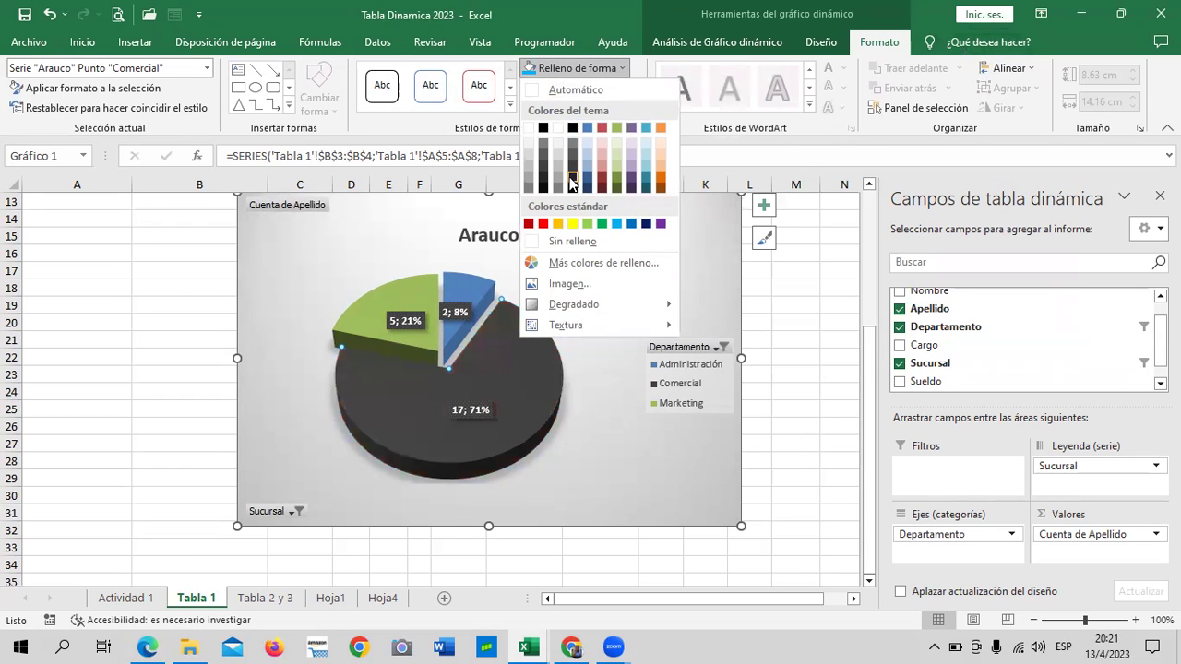
click(736, 312)
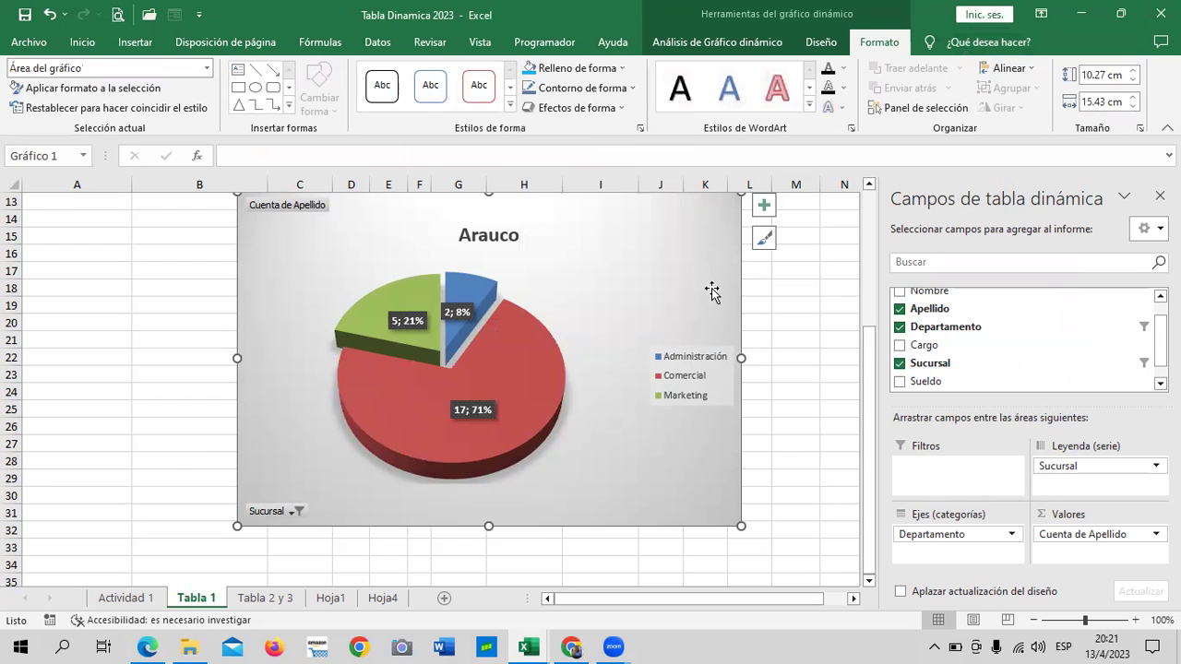
click(621, 69)
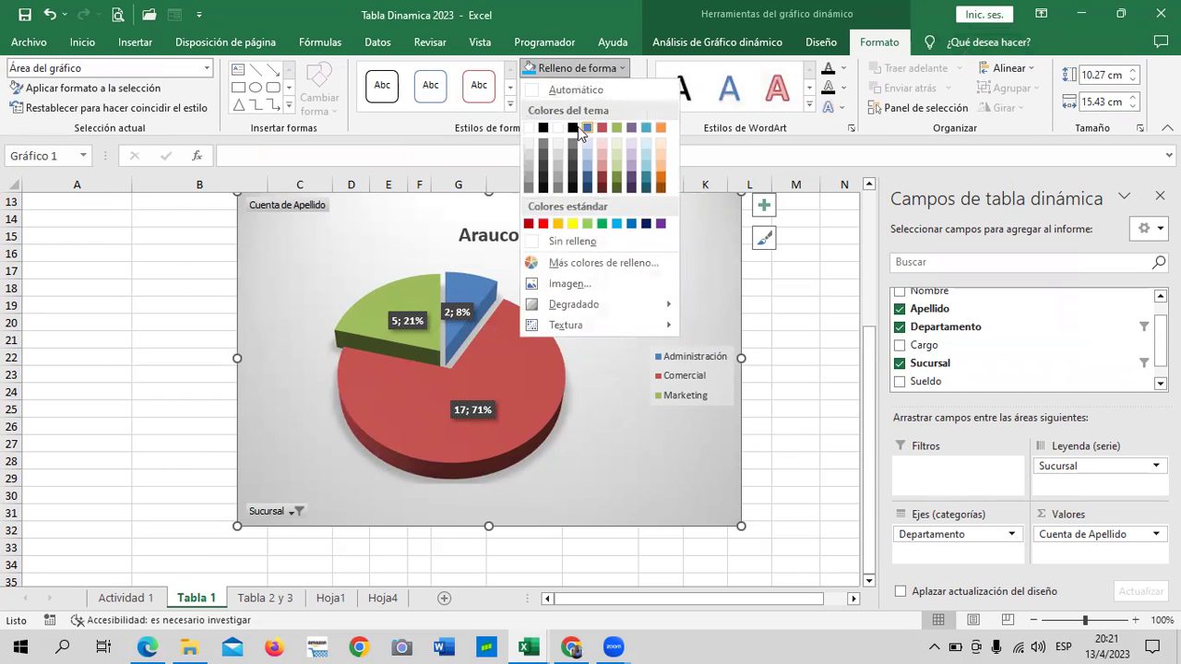
click(572, 129)
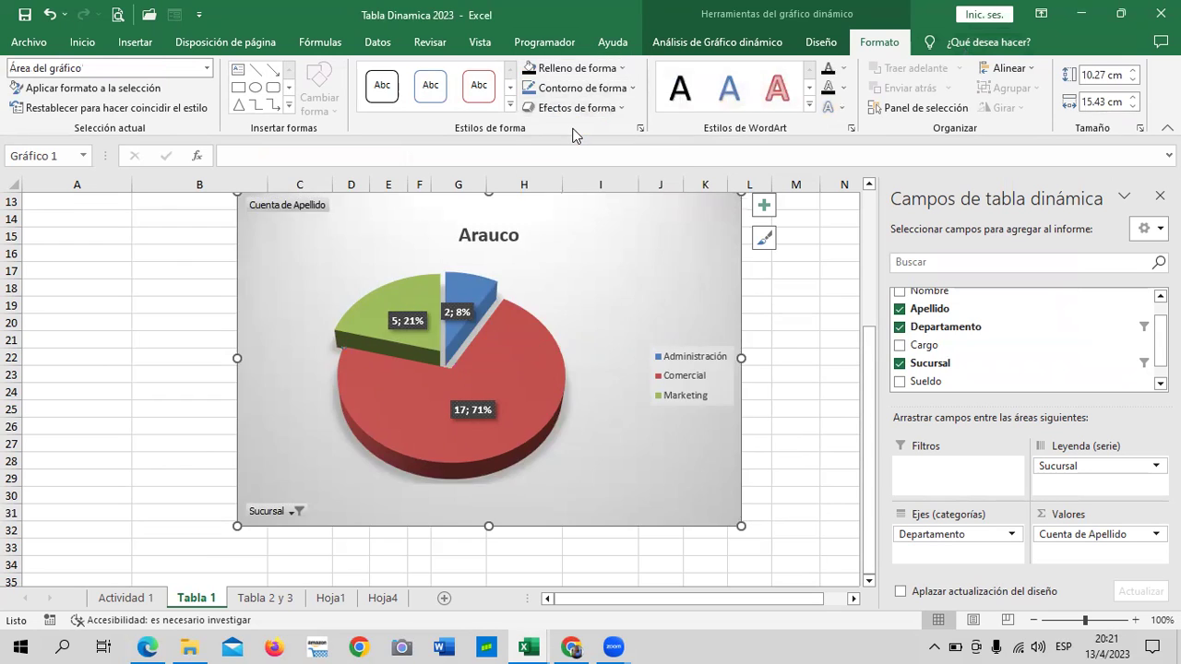
Colour the Administración slice yellow
click(794, 338)
click(516, 371)
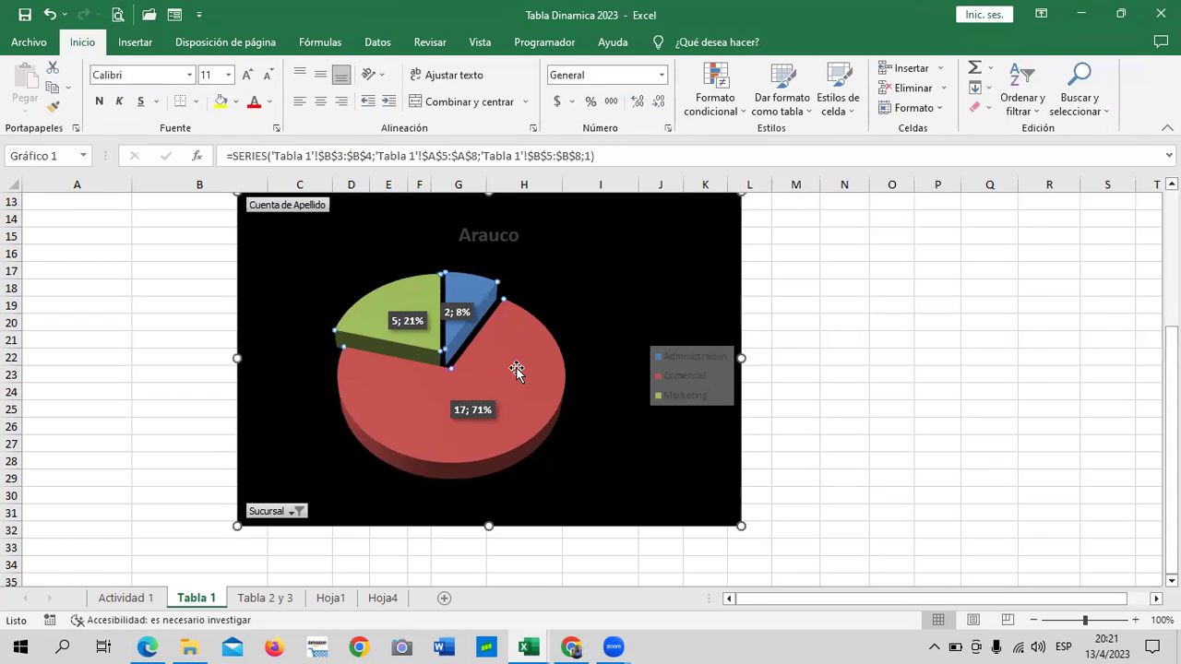
click(523, 405)
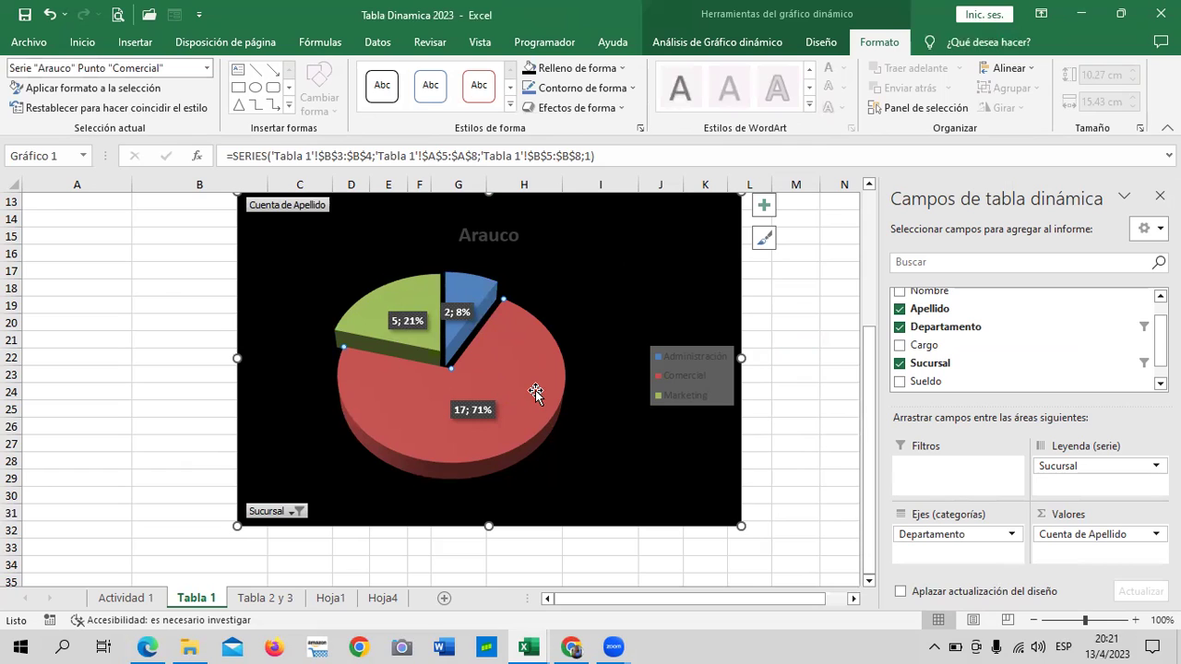
click(461, 292)
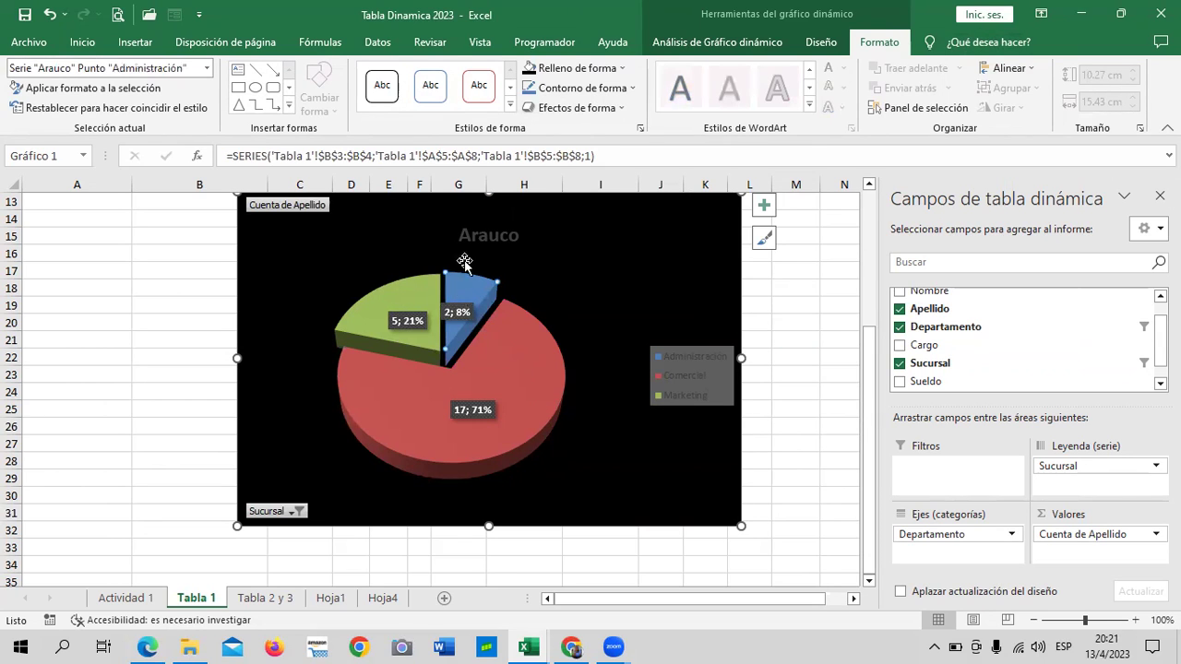
click(622, 68)
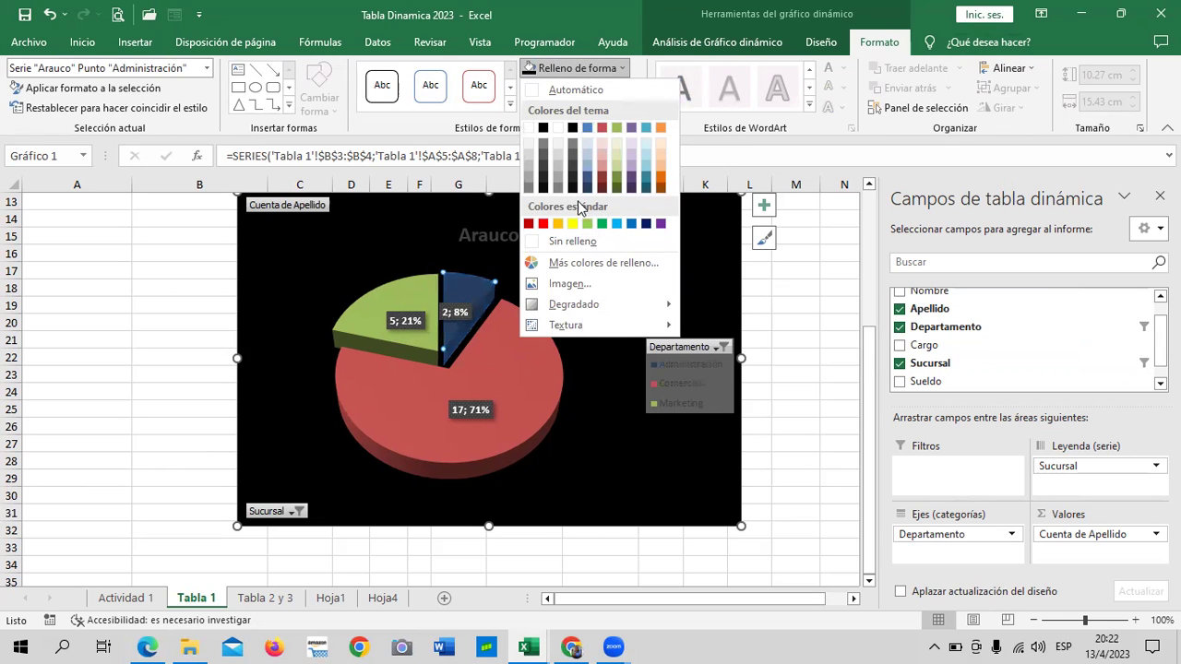
click(570, 224)
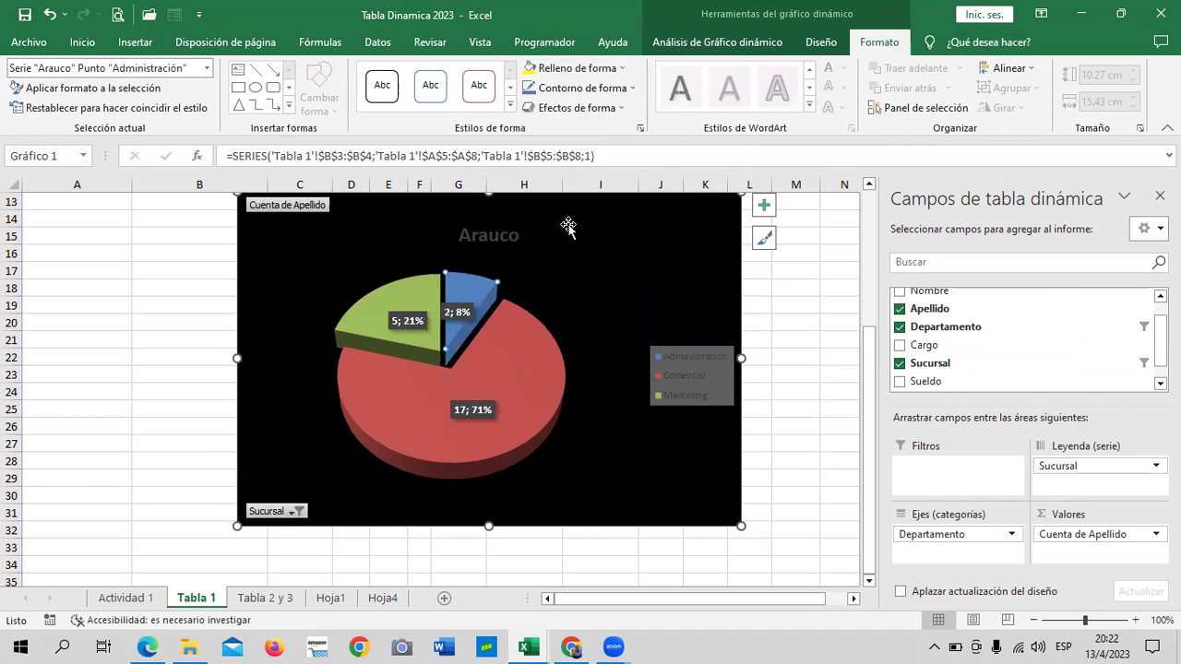
Colour the Marketing slice red
click(411, 324)
click(392, 300)
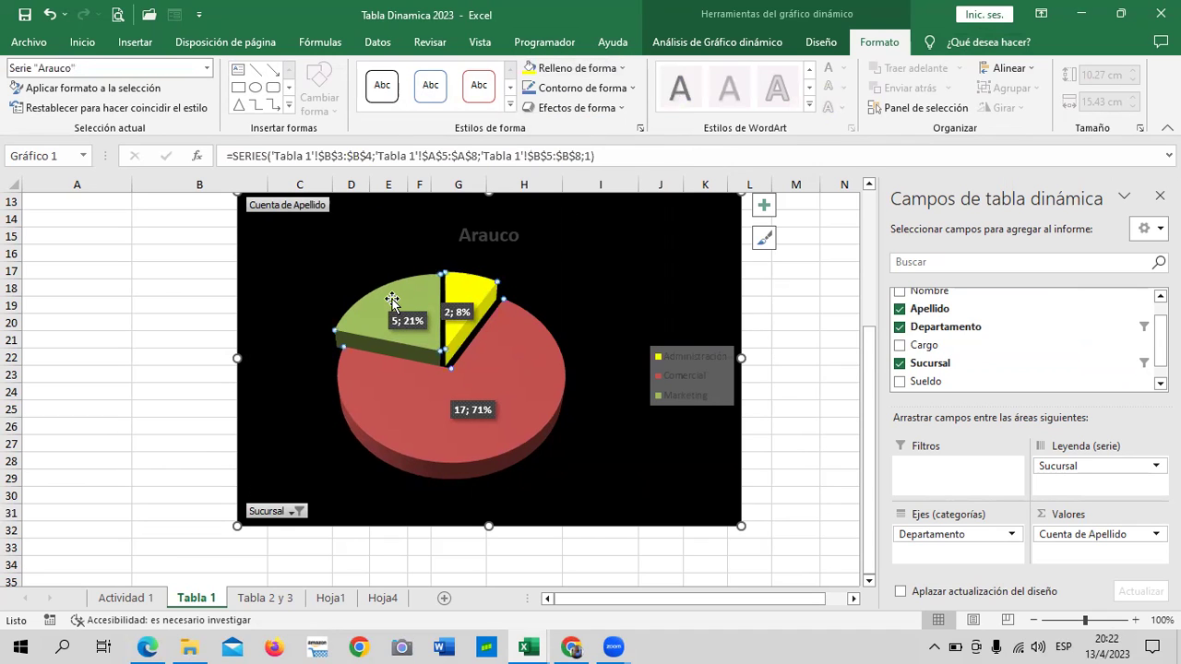
click(620, 73)
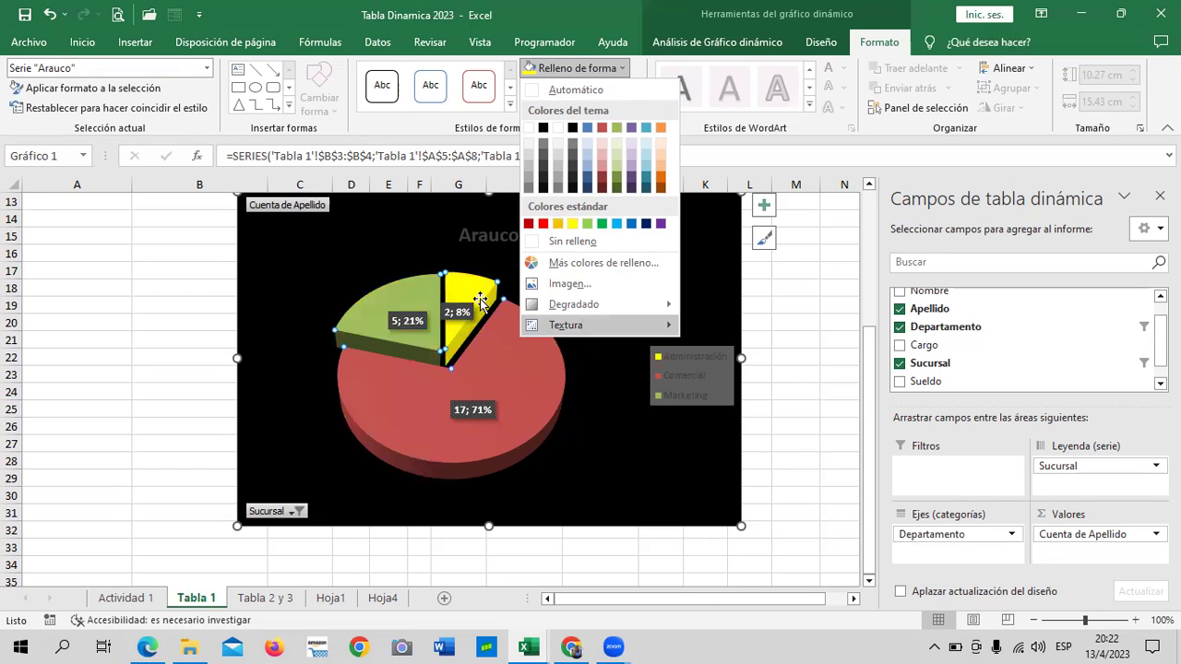
mouse_move(566, 324)
click(614, 466)
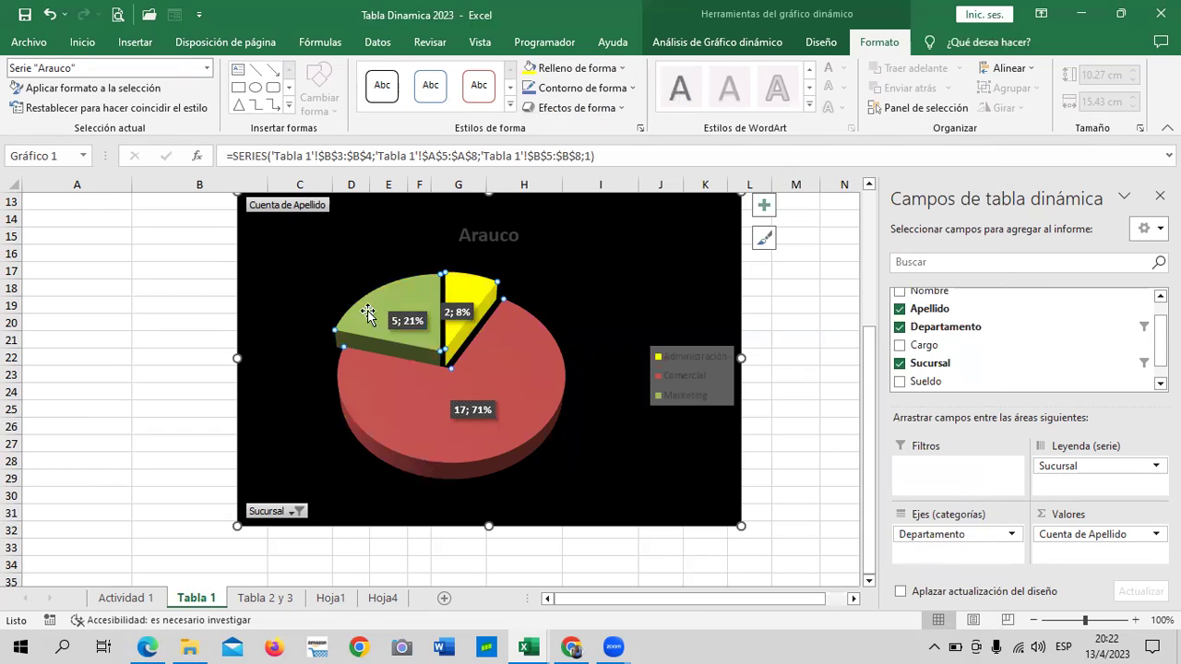
click(576, 299)
click(387, 309)
click(380, 309)
click(621, 69)
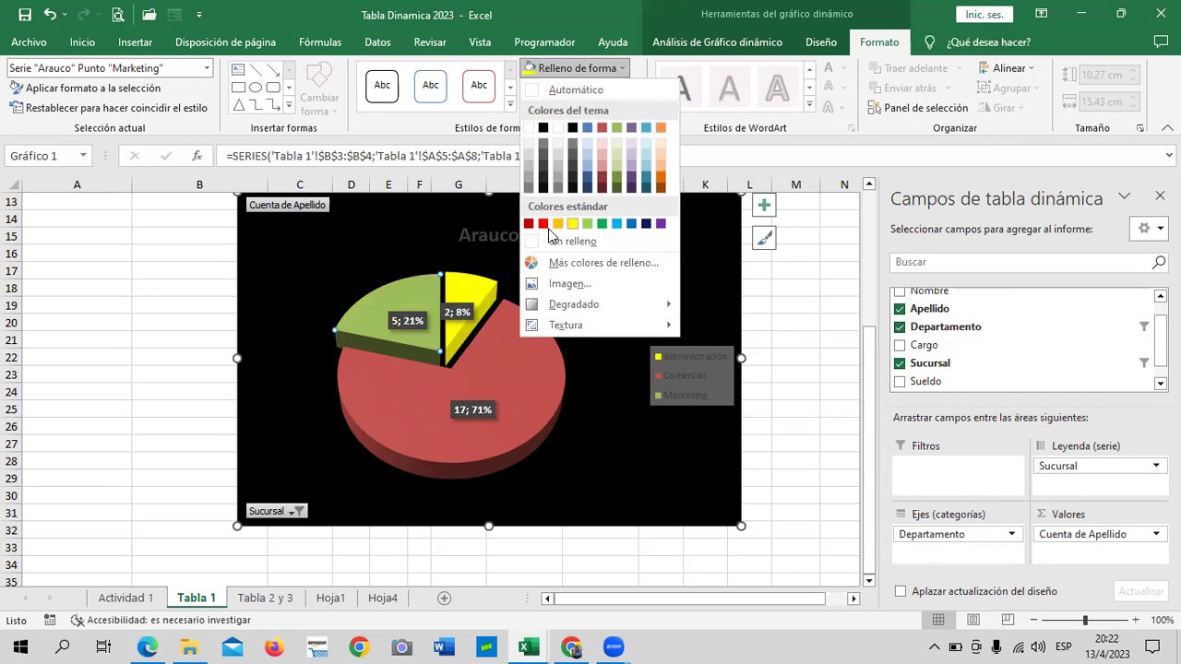
click(542, 223)
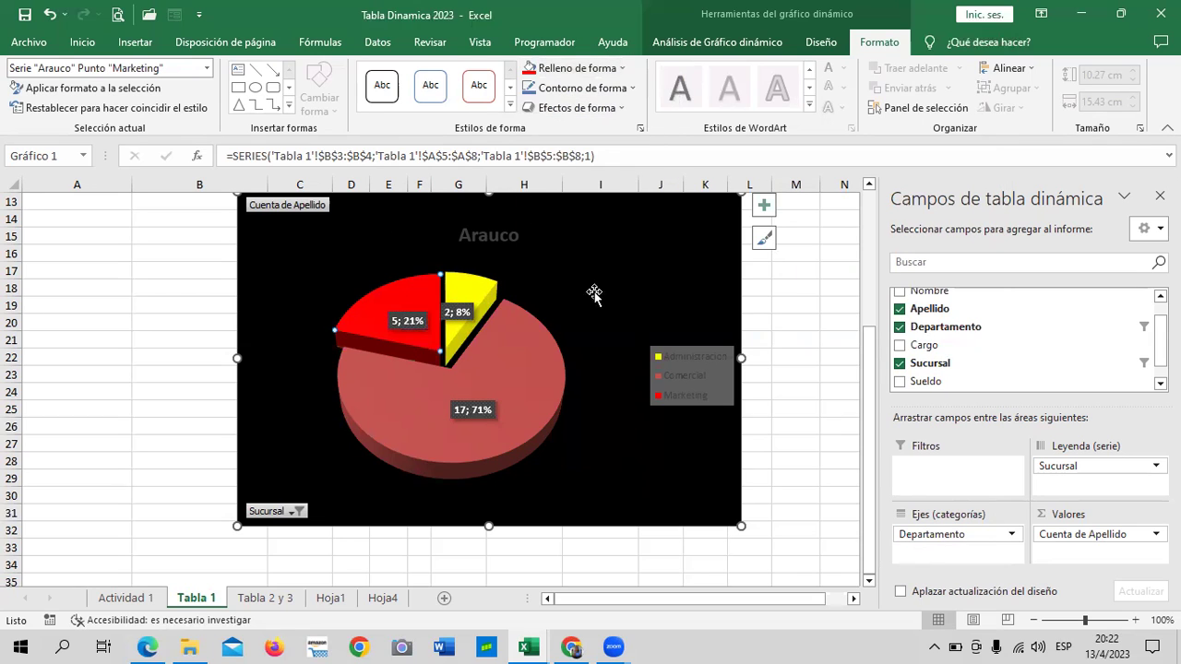
click(572, 412)
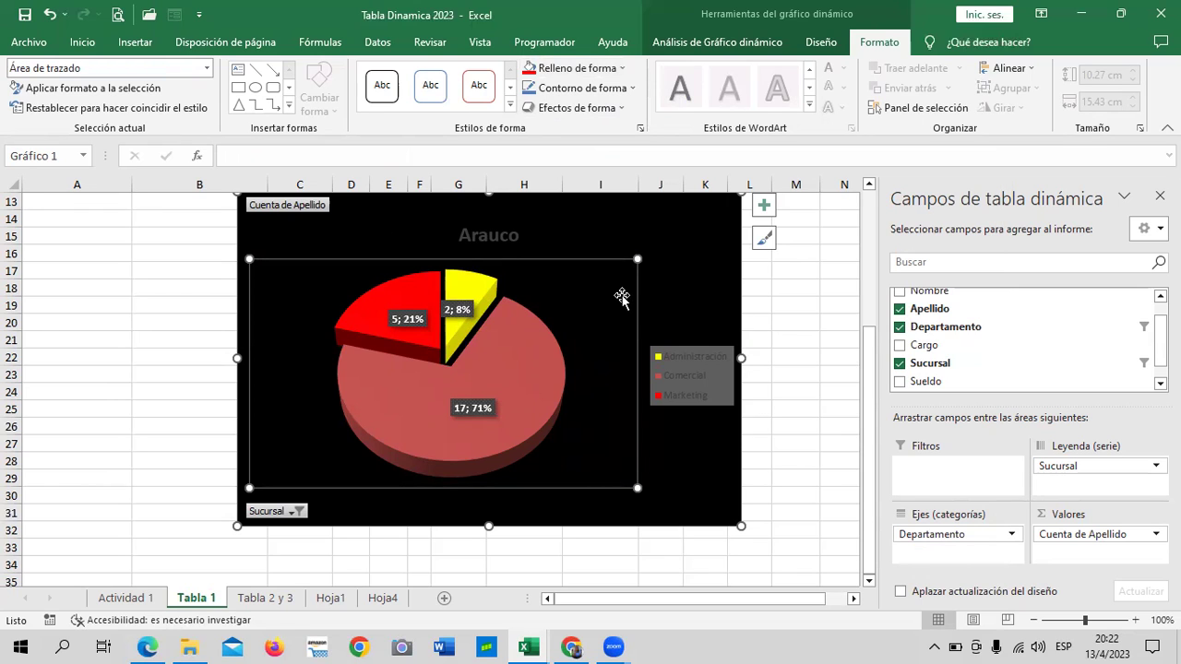
Pick a green swatch in the Colores dialog for the large Comercial slice and accept it
click(520, 376)
click(522, 409)
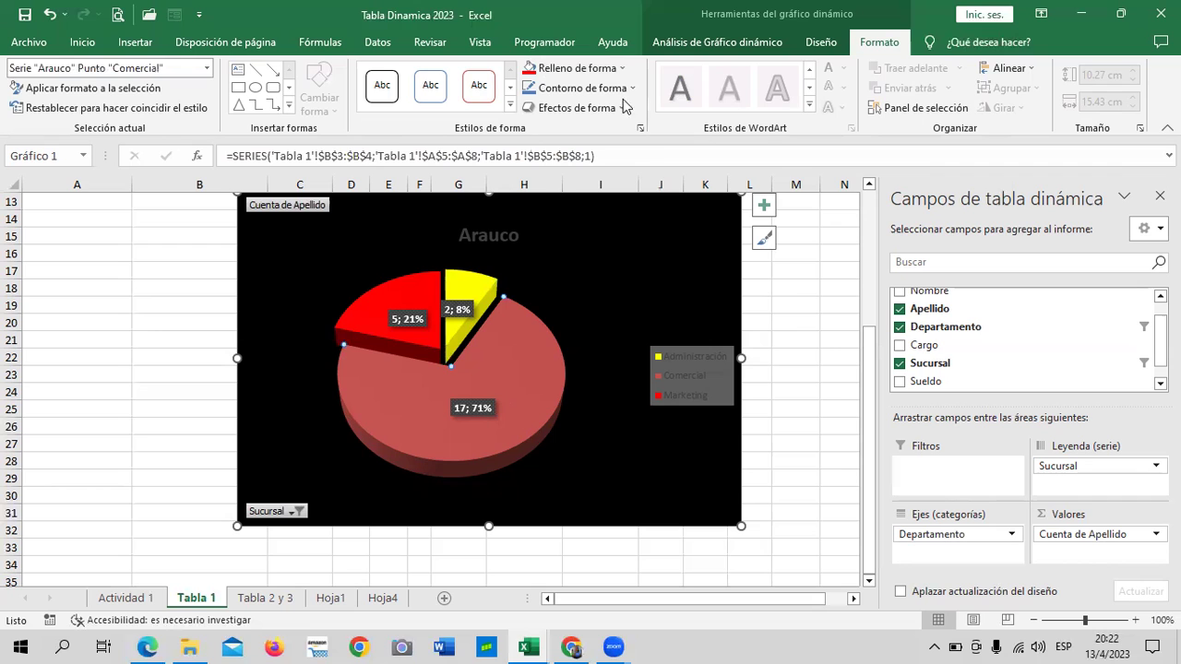
click(623, 68)
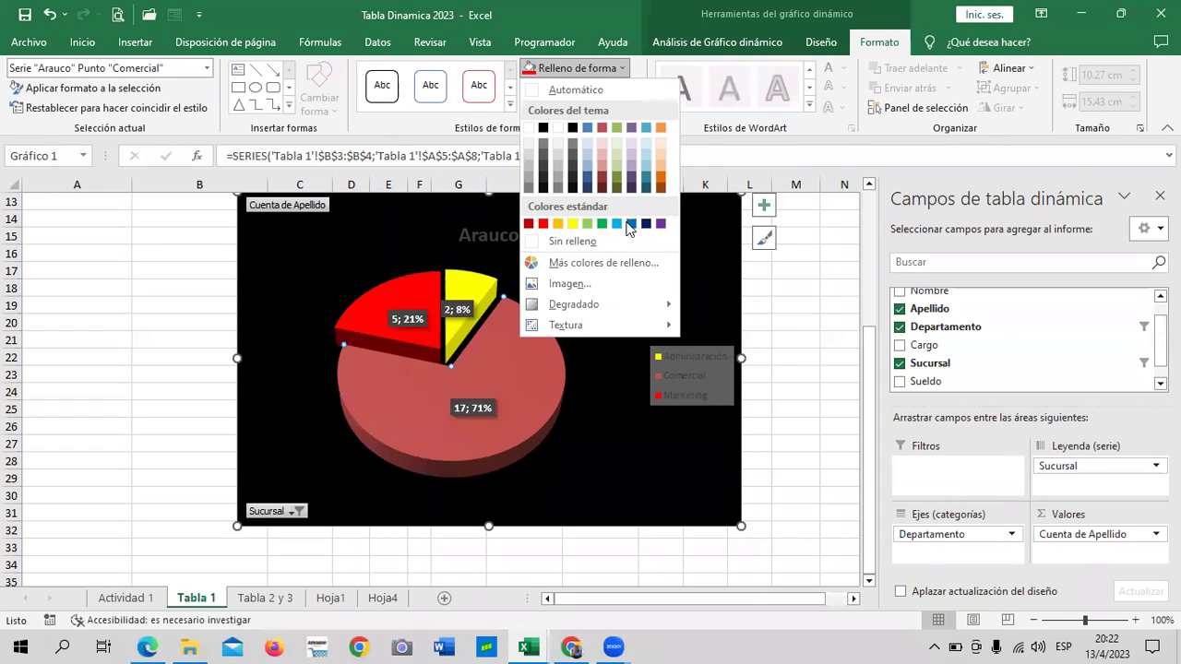
click(635, 263)
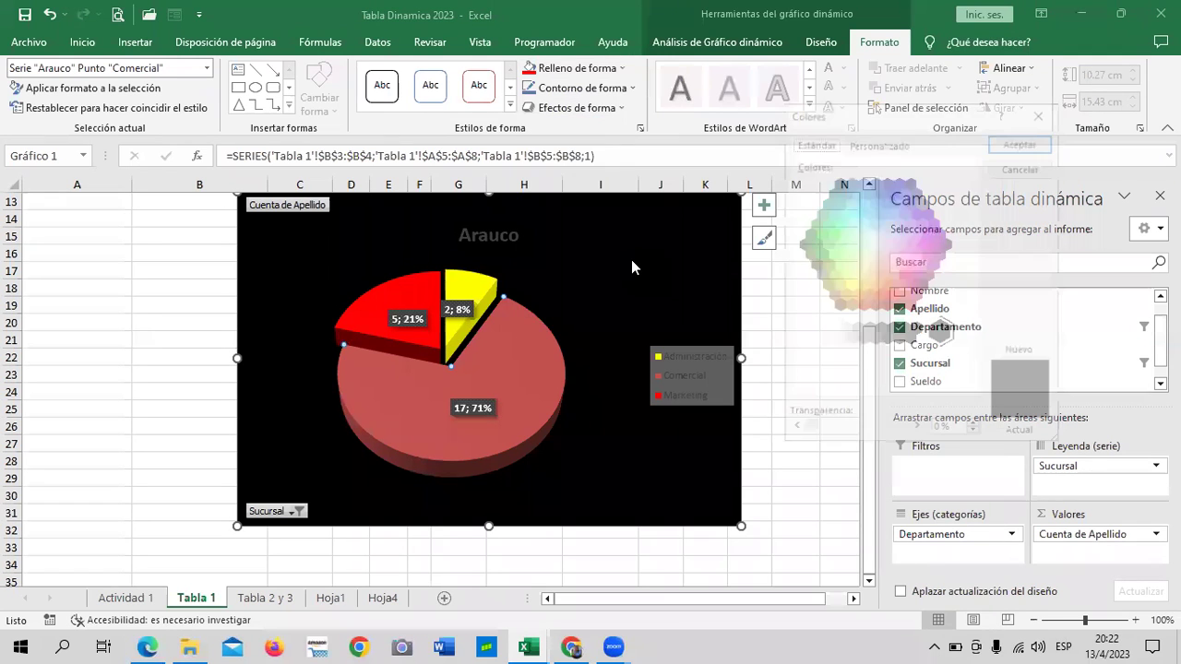
click(878, 142)
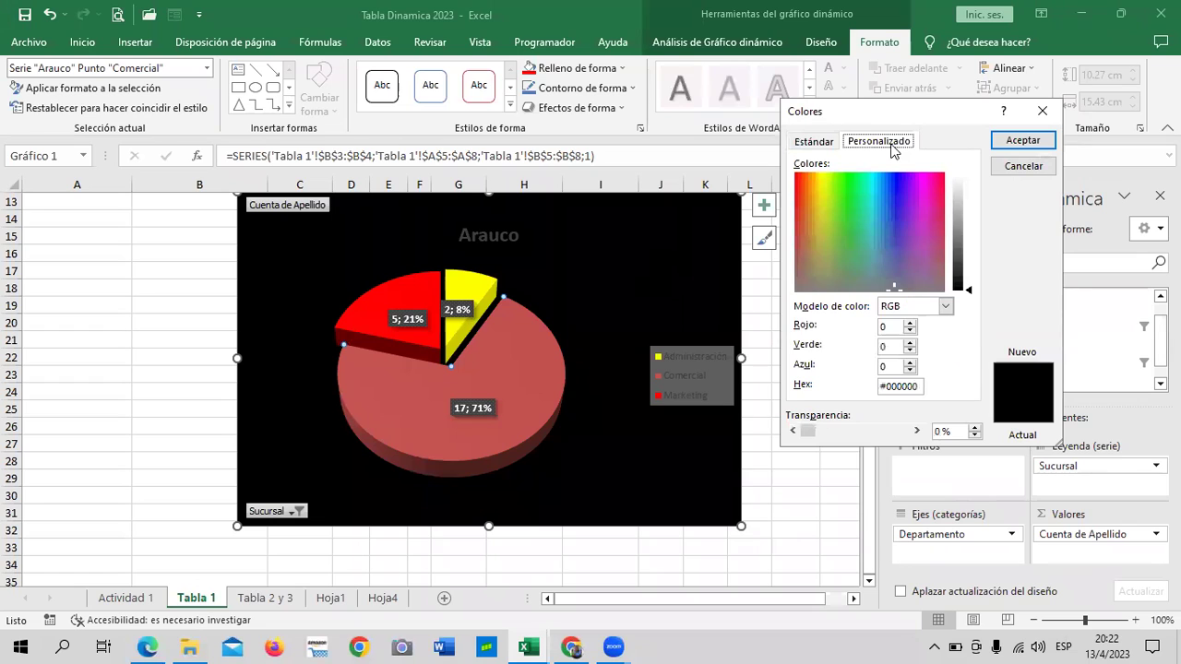
click(813, 145)
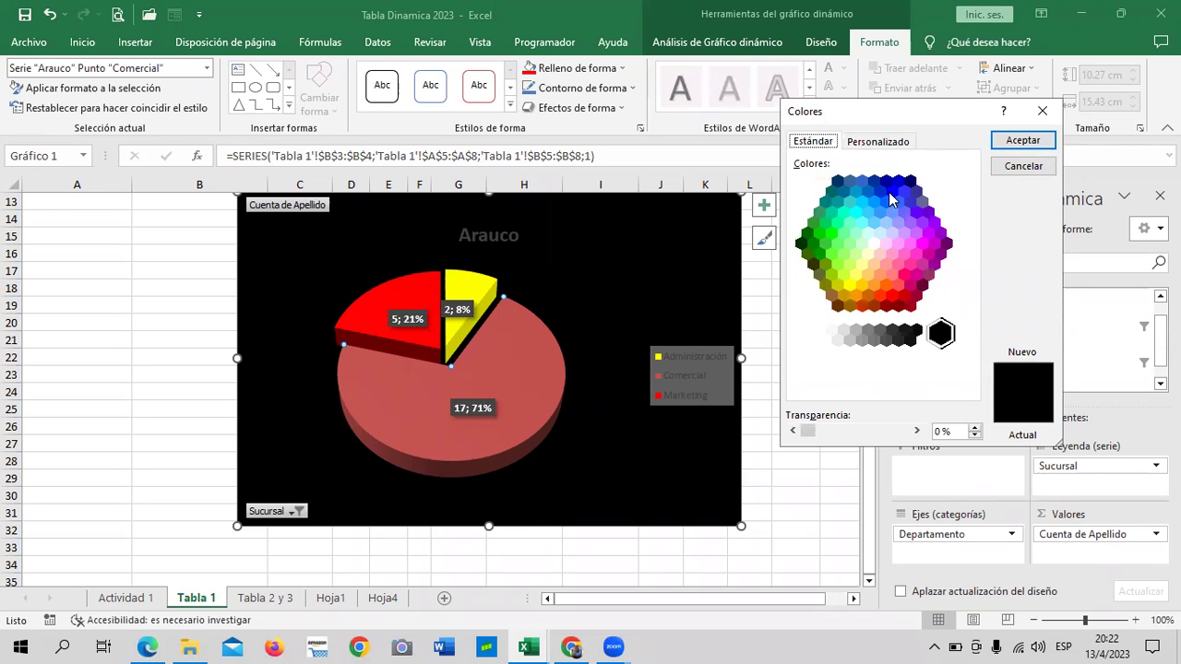
click(822, 238)
click(1007, 142)
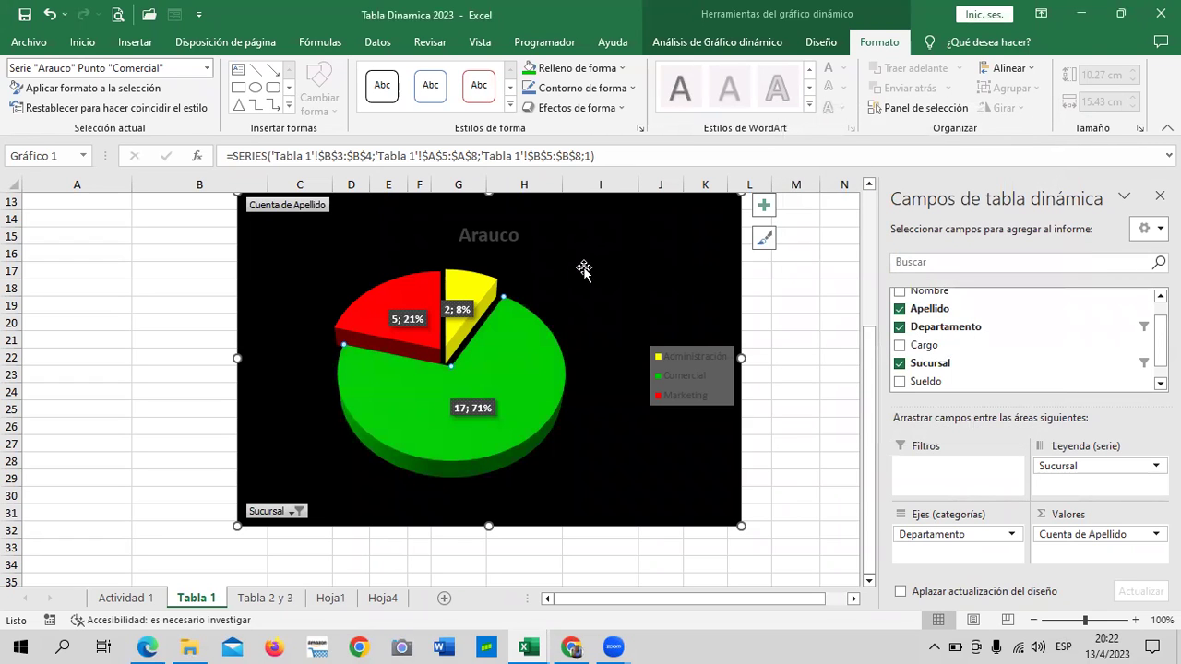
click(626, 273)
Move the legend up and left, and increase its text size
click(695, 380)
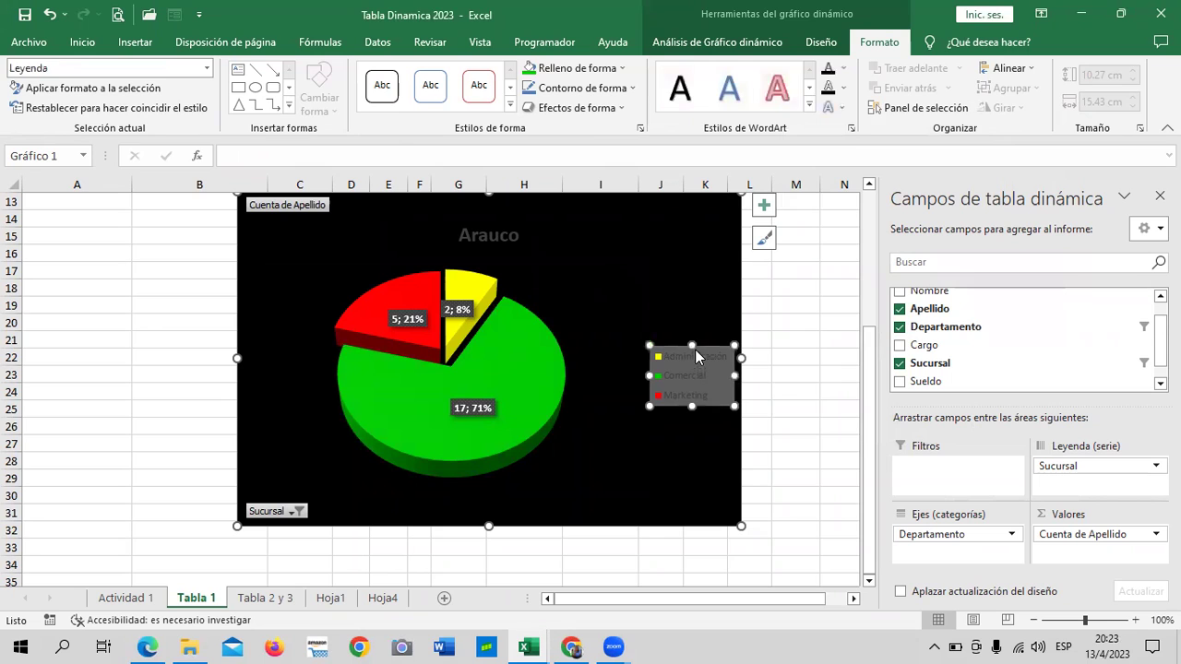
drag(693, 343, 692, 311)
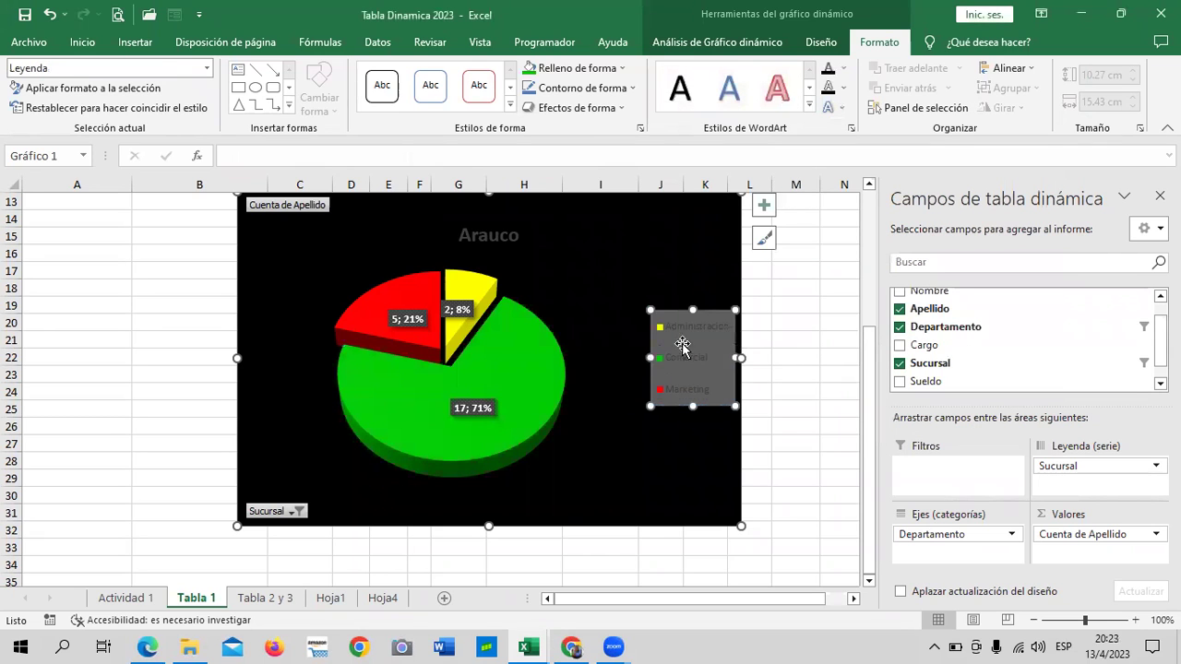
click(691, 328)
drag(692, 329, 660, 293)
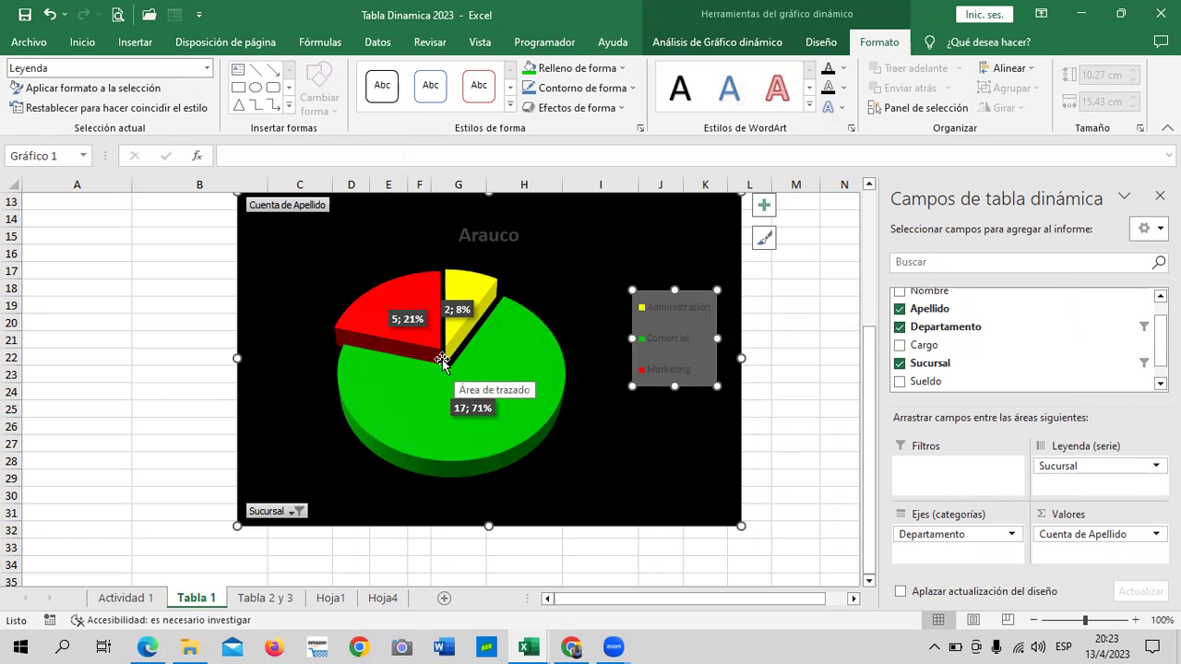
click(659, 310)
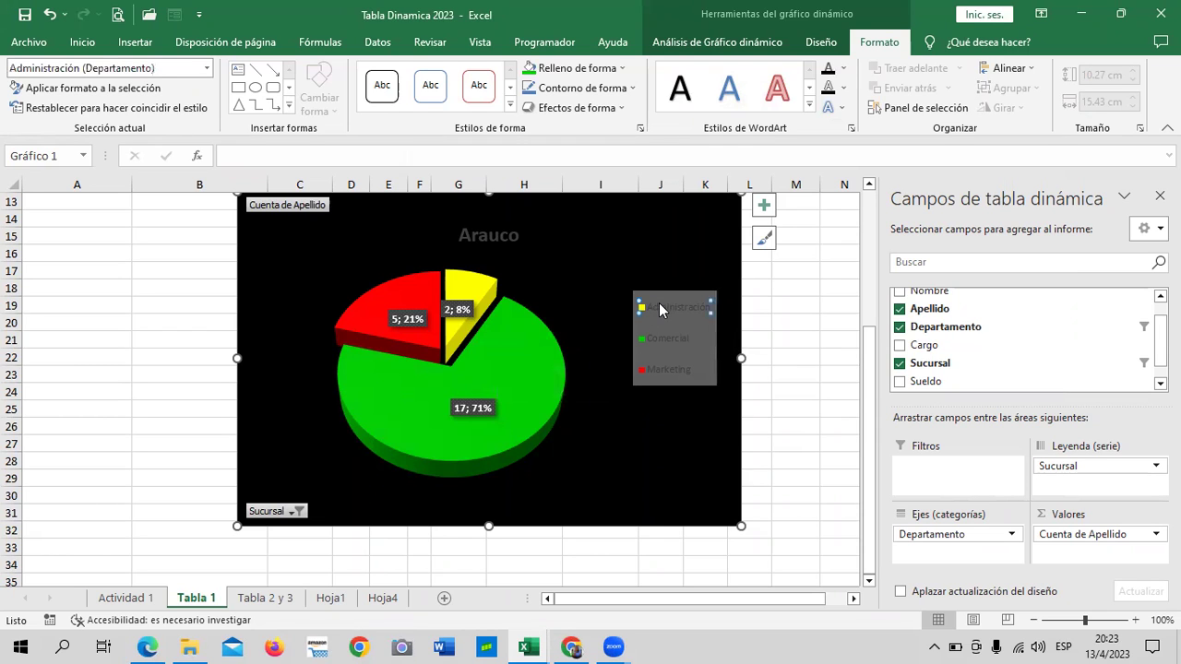
click(82, 43)
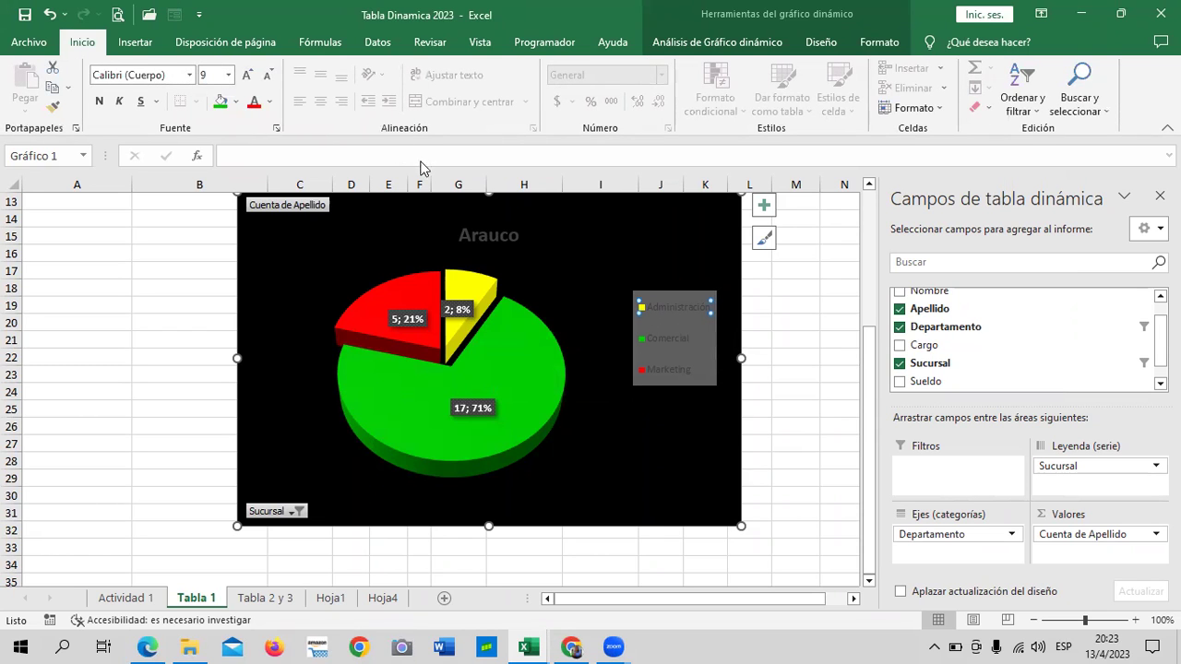
click(248, 77)
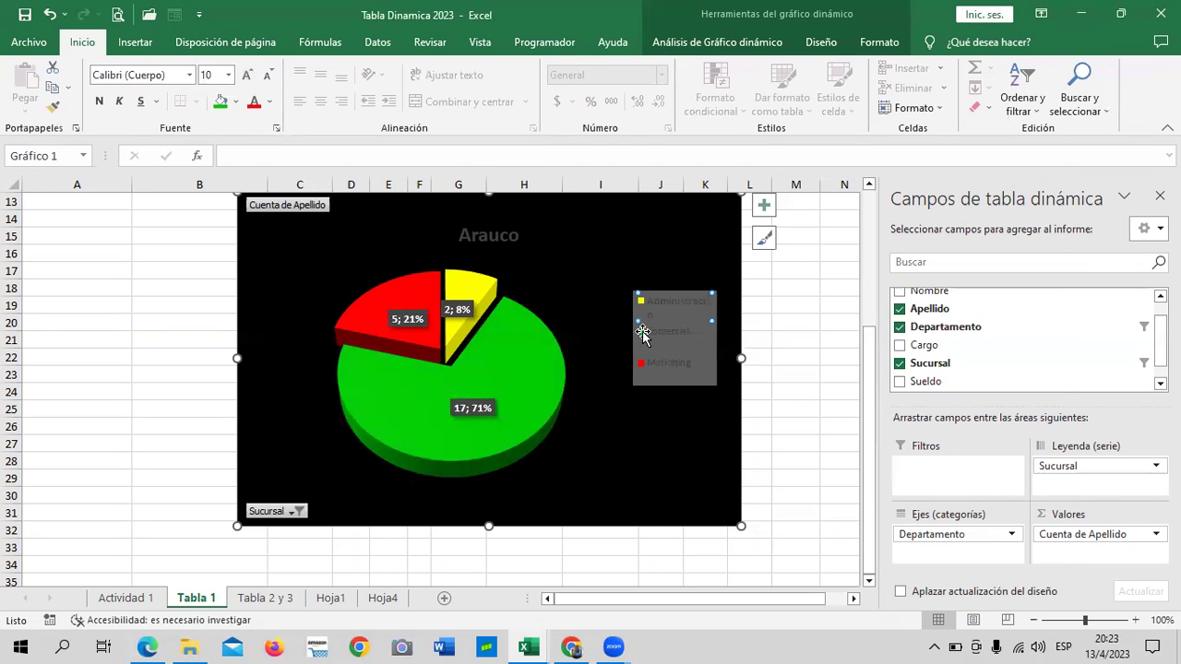
Widen the legend box left and right and stretch it downward
click(690, 347)
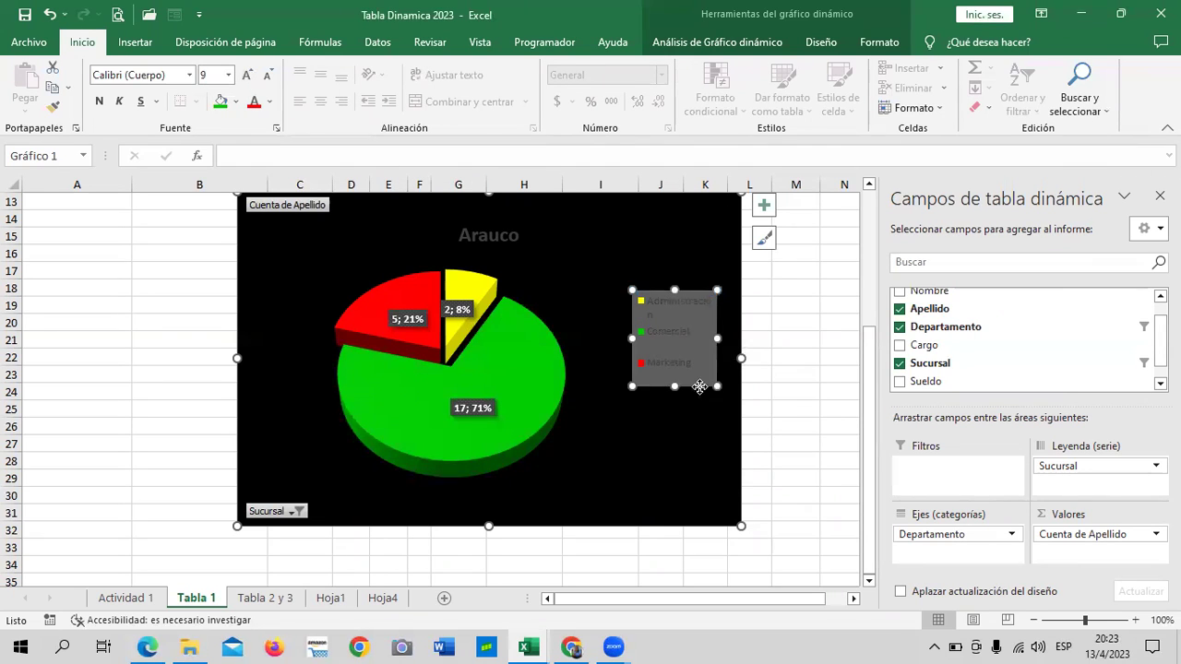
drag(716, 338, 729, 337)
drag(632, 338, 611, 337)
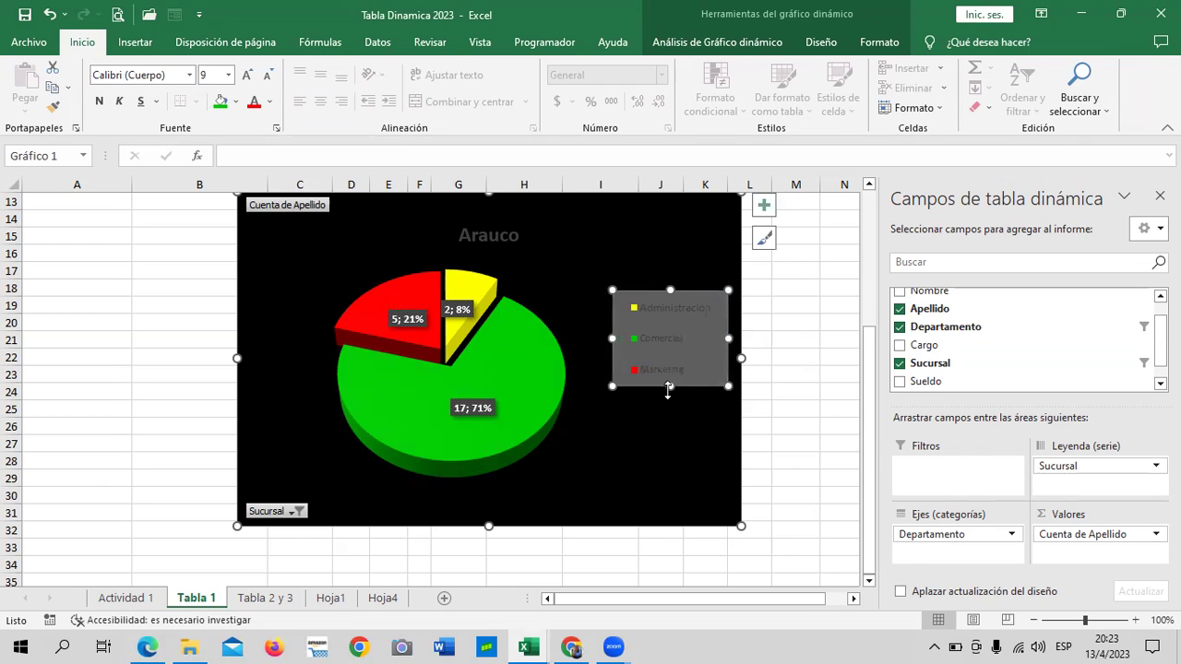
drag(677, 400, 677, 424)
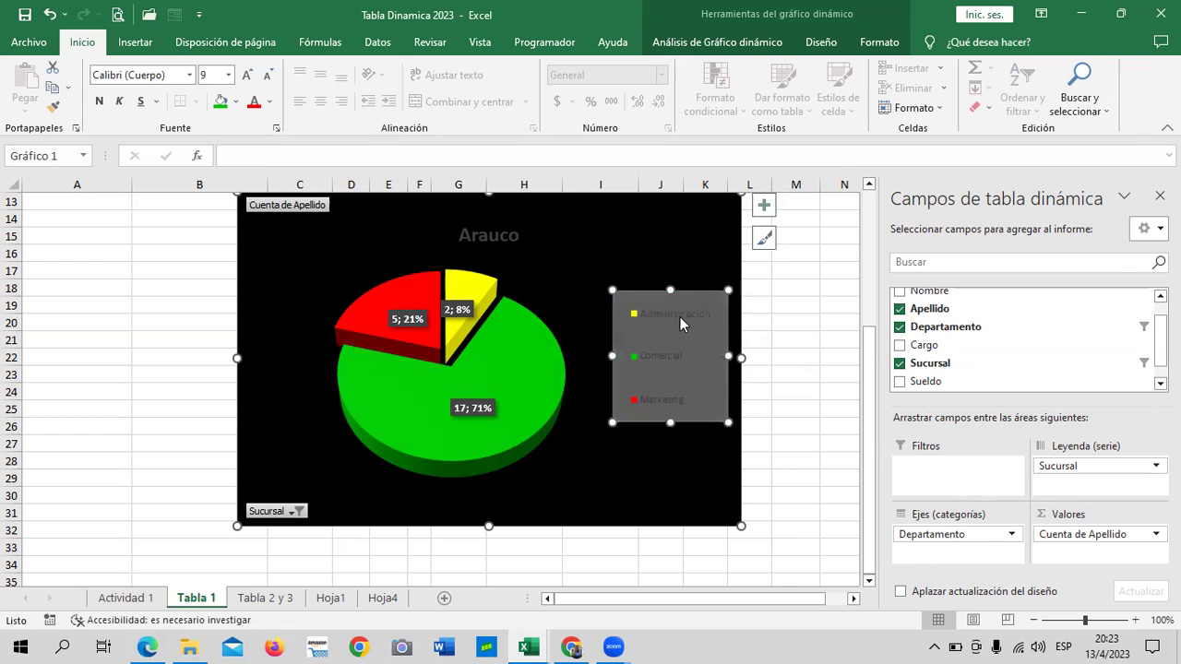
click(676, 313)
Make Administración bold at 10.5 and lighten the Comercial and Administración text colour
click(99, 103)
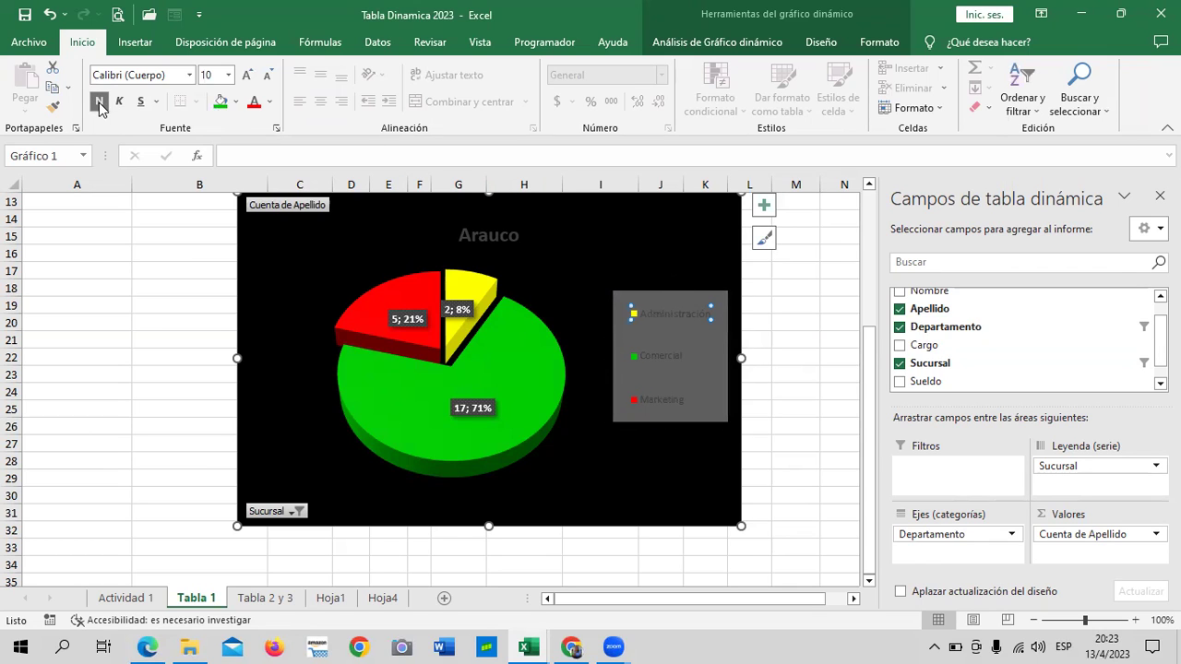
click(247, 75)
click(670, 360)
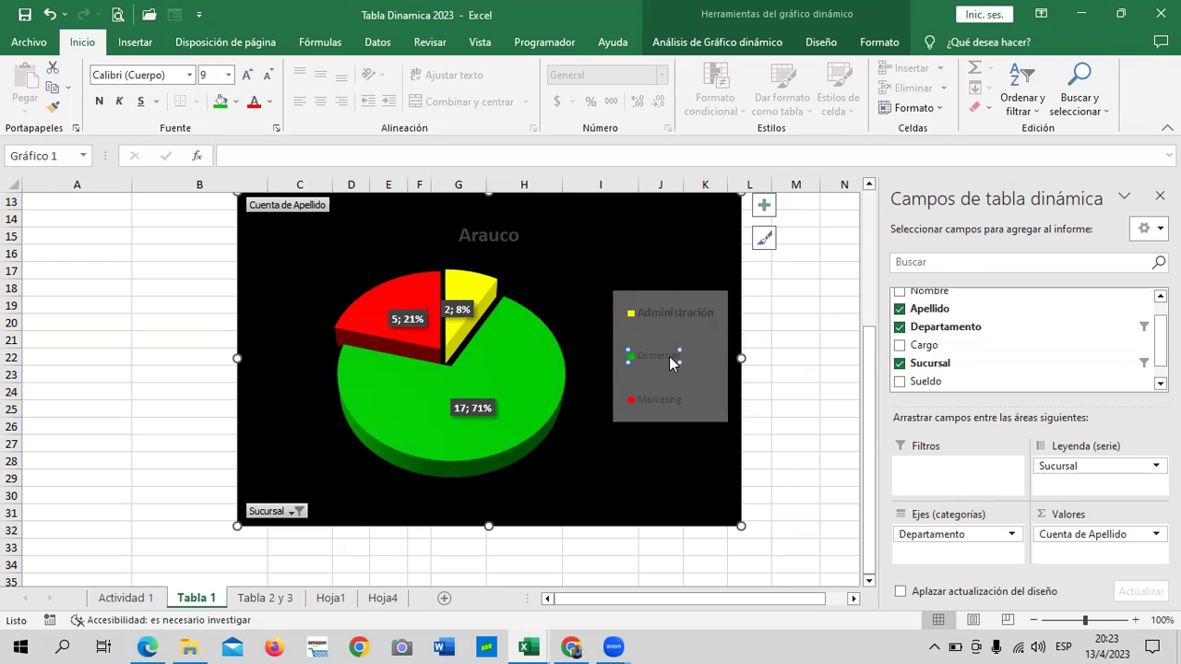
click(270, 103)
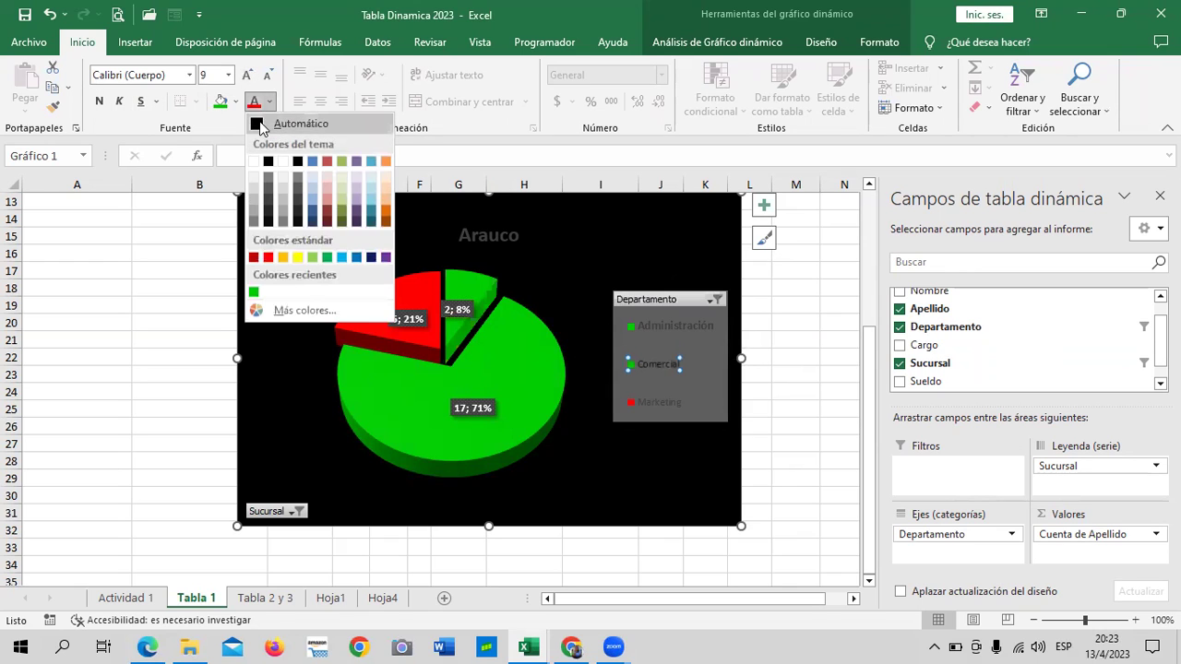
click(257, 117)
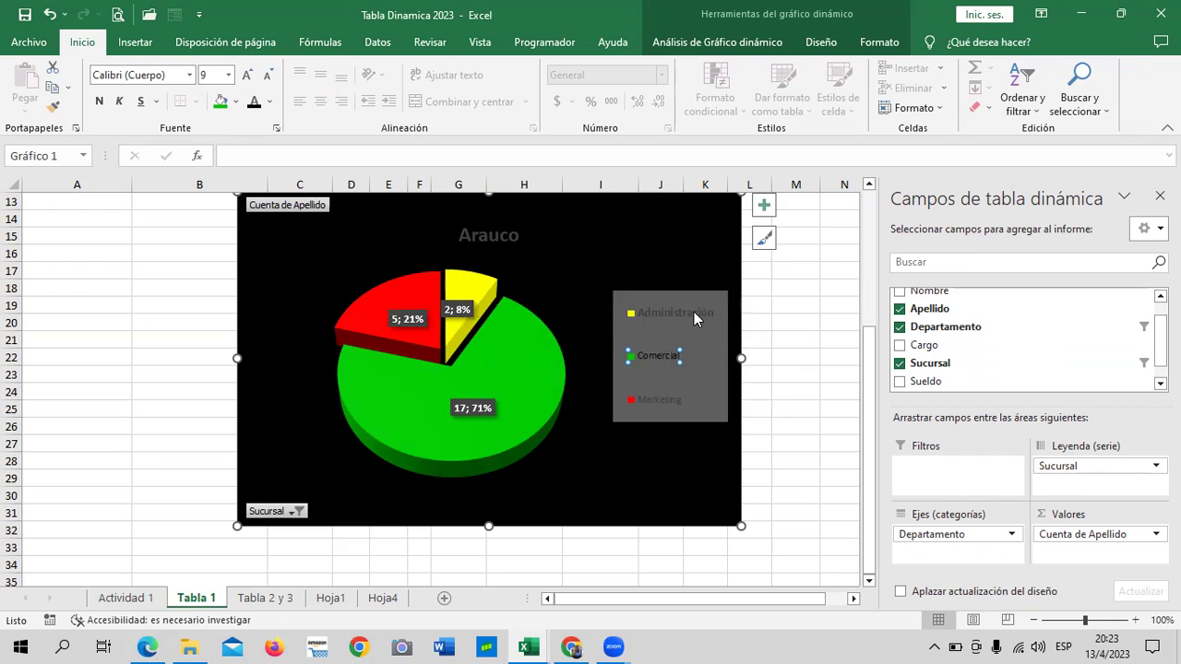
click(701, 316)
click(253, 104)
Make the Marketing and Comercial legend entries light-coloured, bold and 10.5 pt
click(651, 400)
click(256, 103)
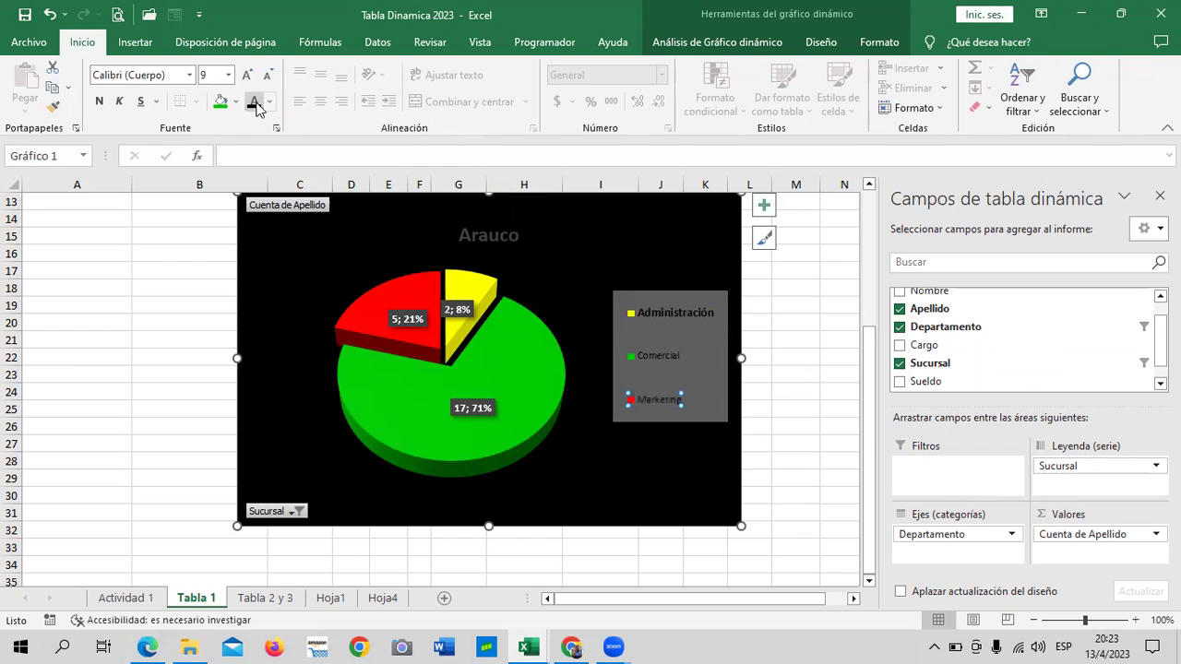
click(99, 103)
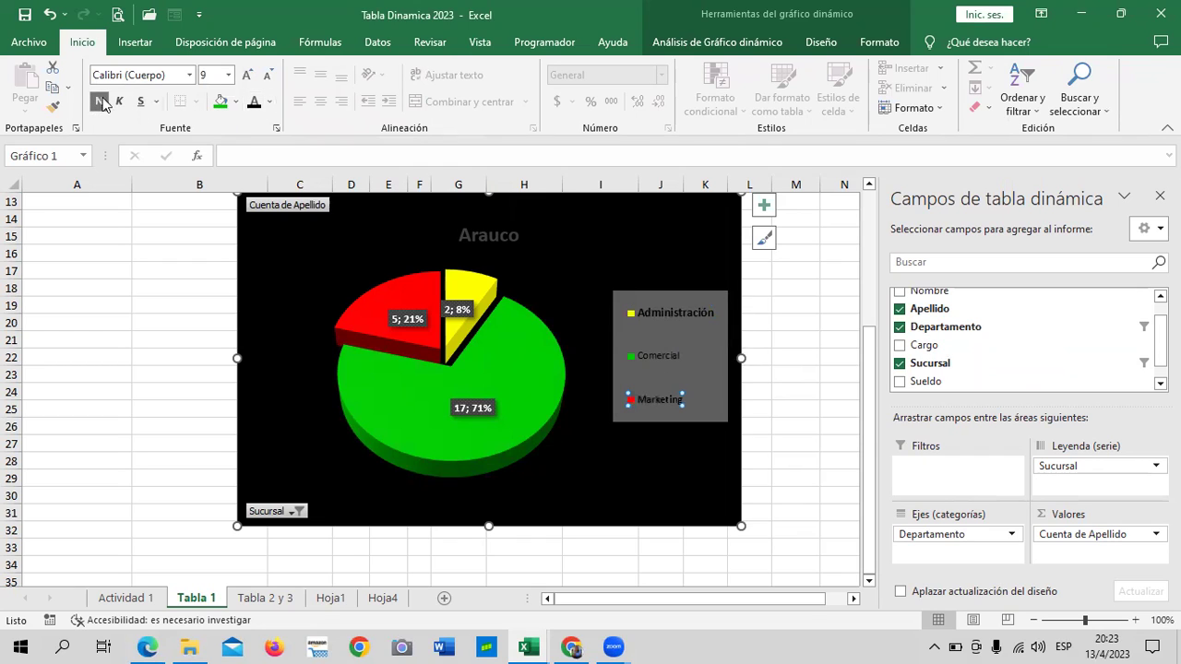
click(246, 75)
click(247, 76)
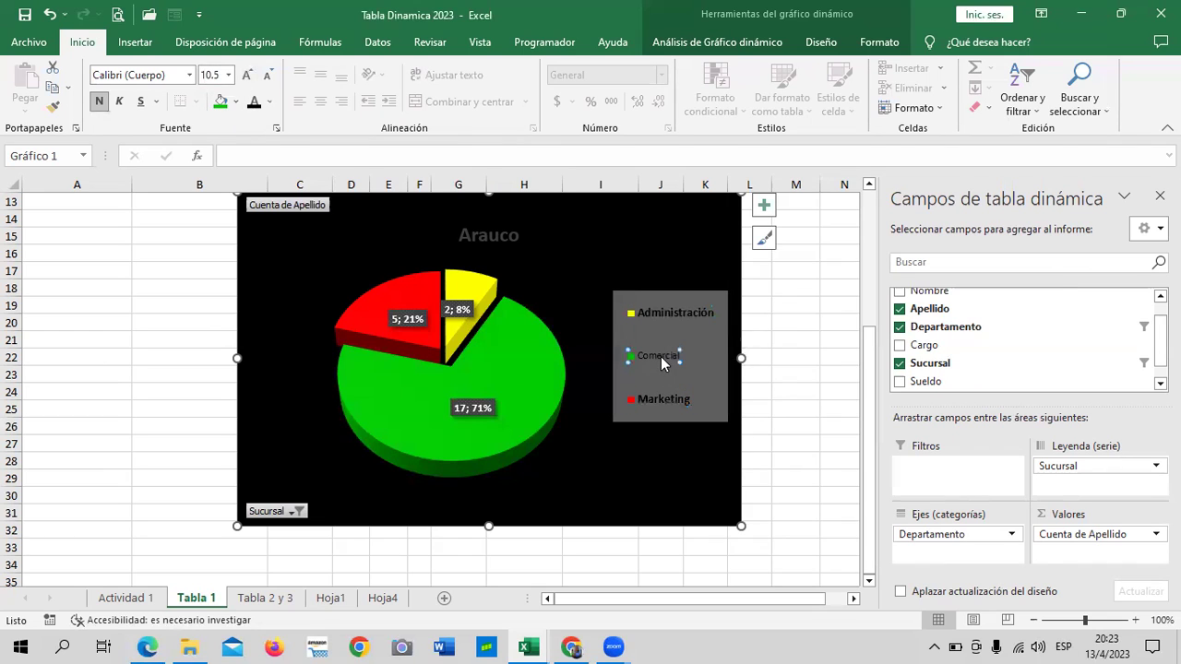
click(246, 75)
click(246, 75)
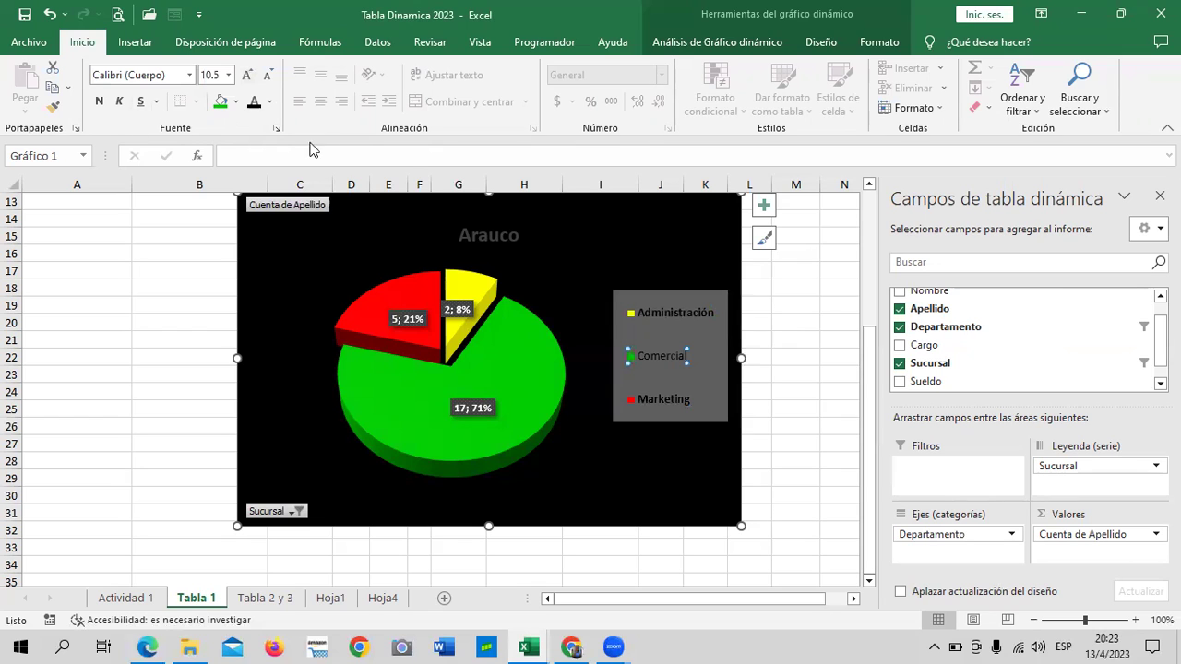
click(99, 102)
Select the plot area, chart title and pie series in turn to review the finished formatting
click(599, 484)
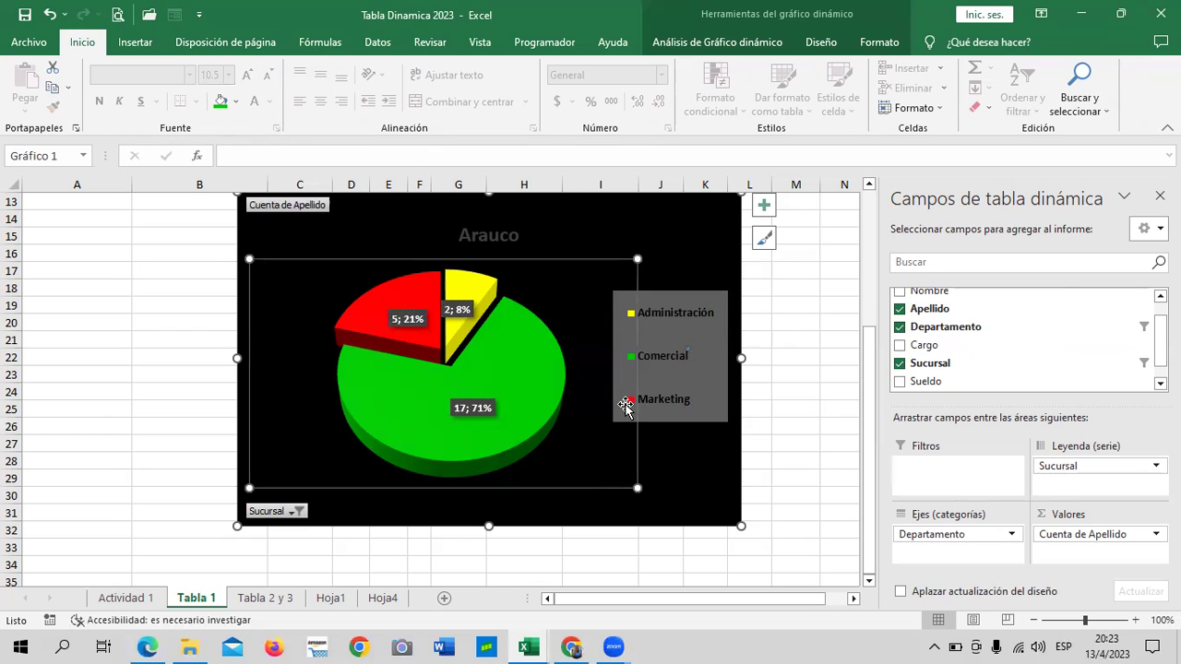
click(674, 456)
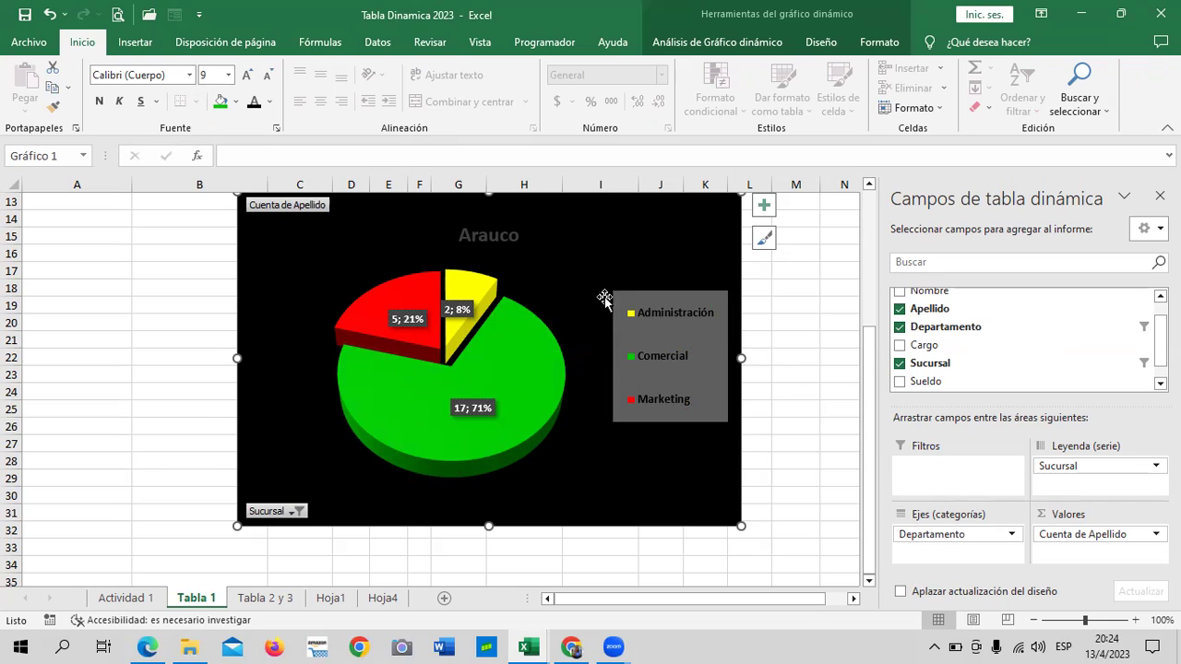
click(489, 239)
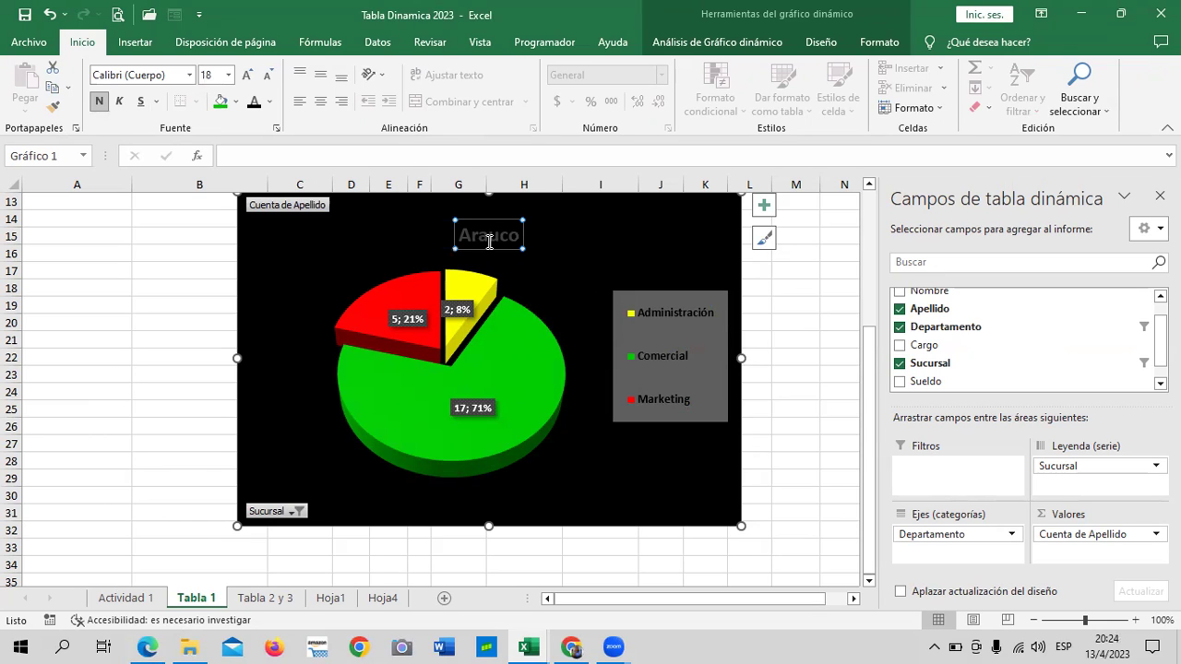
scroll(542, 271, up, 1)
scroll(541, 270, down, 1)
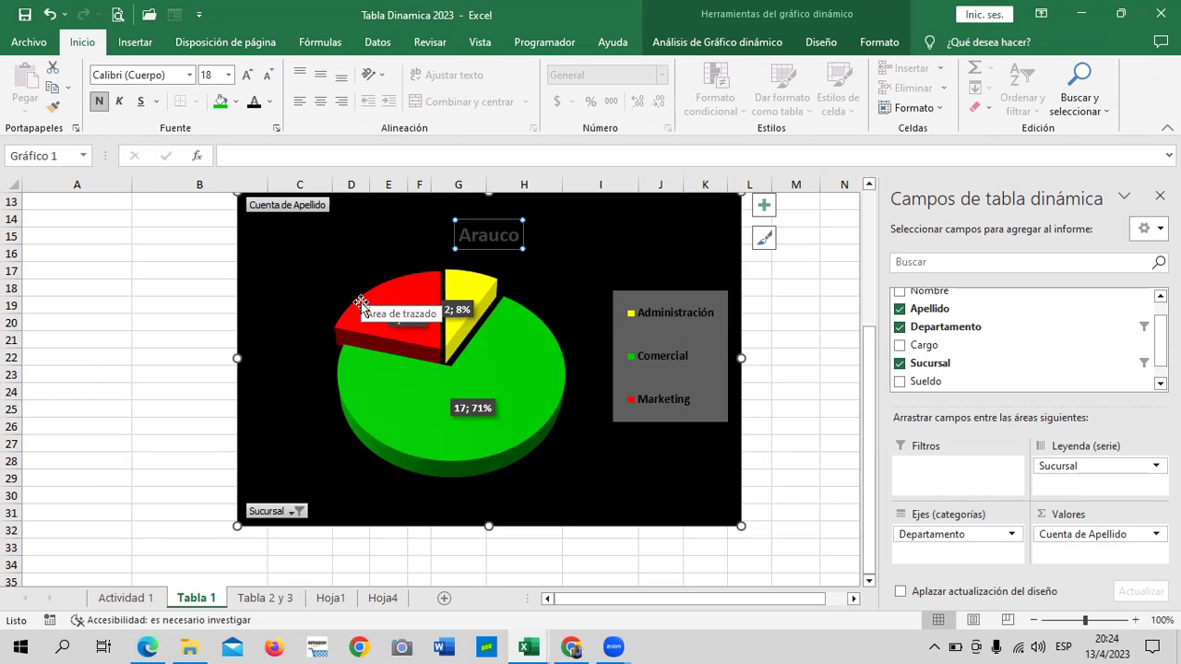
click(511, 392)
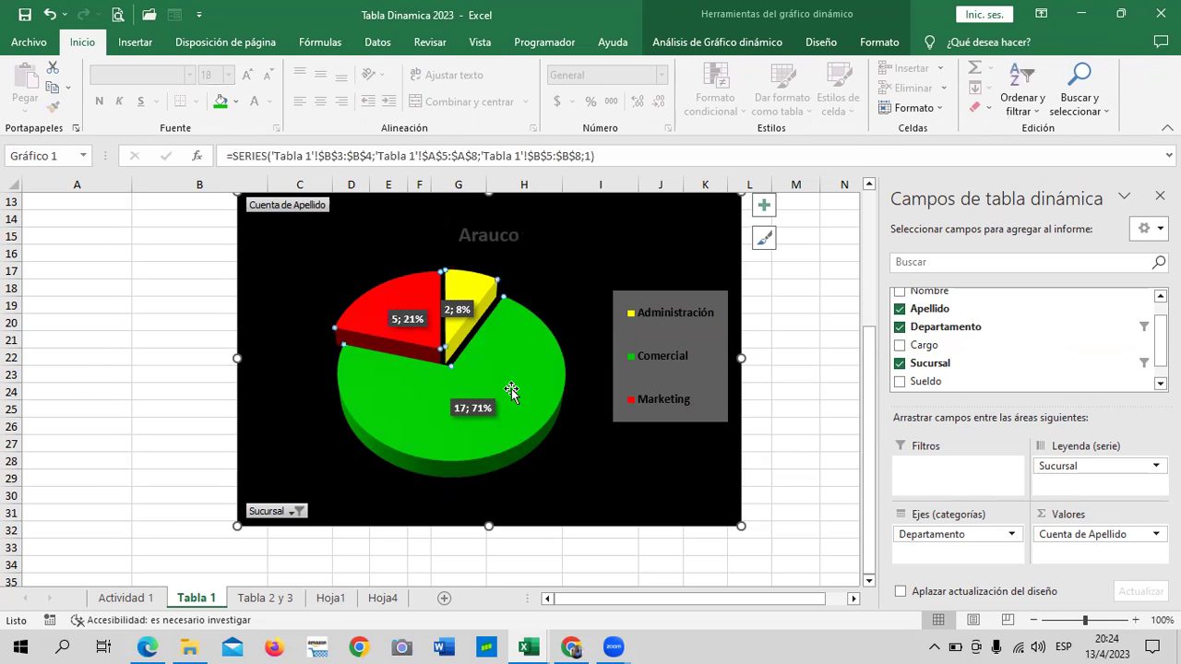
click(677, 482)
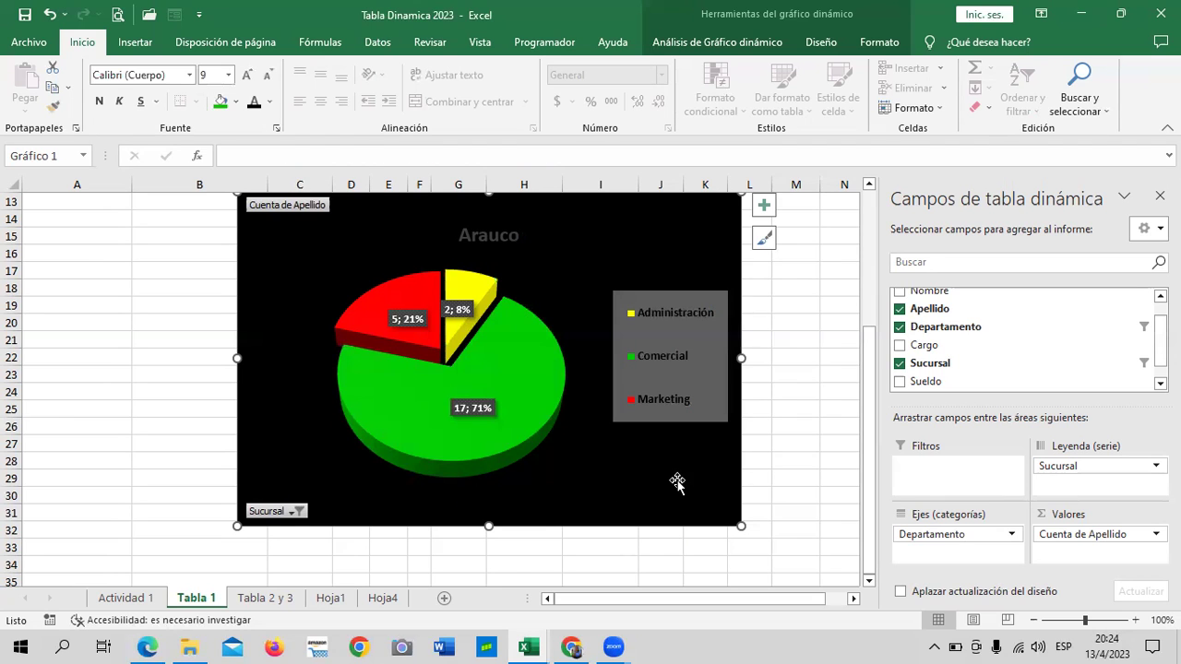
click(820, 42)
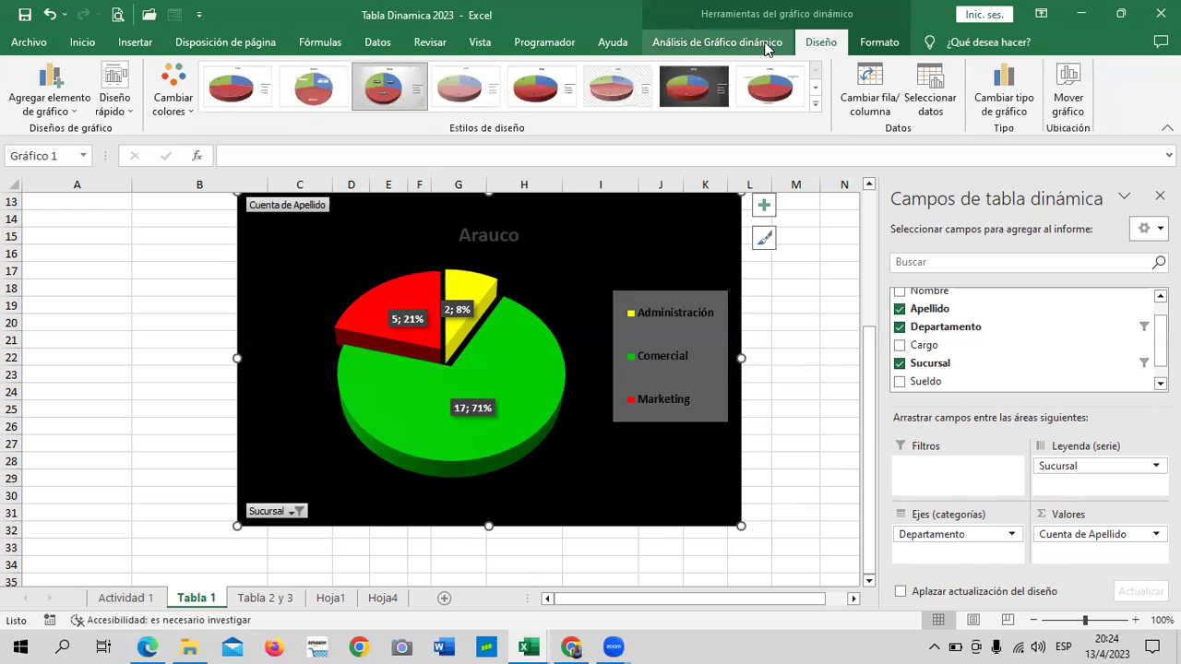
Nudge the chart slightly, then relocate it via Mover gráfico to new sheet Gráfico1
click(1070, 98)
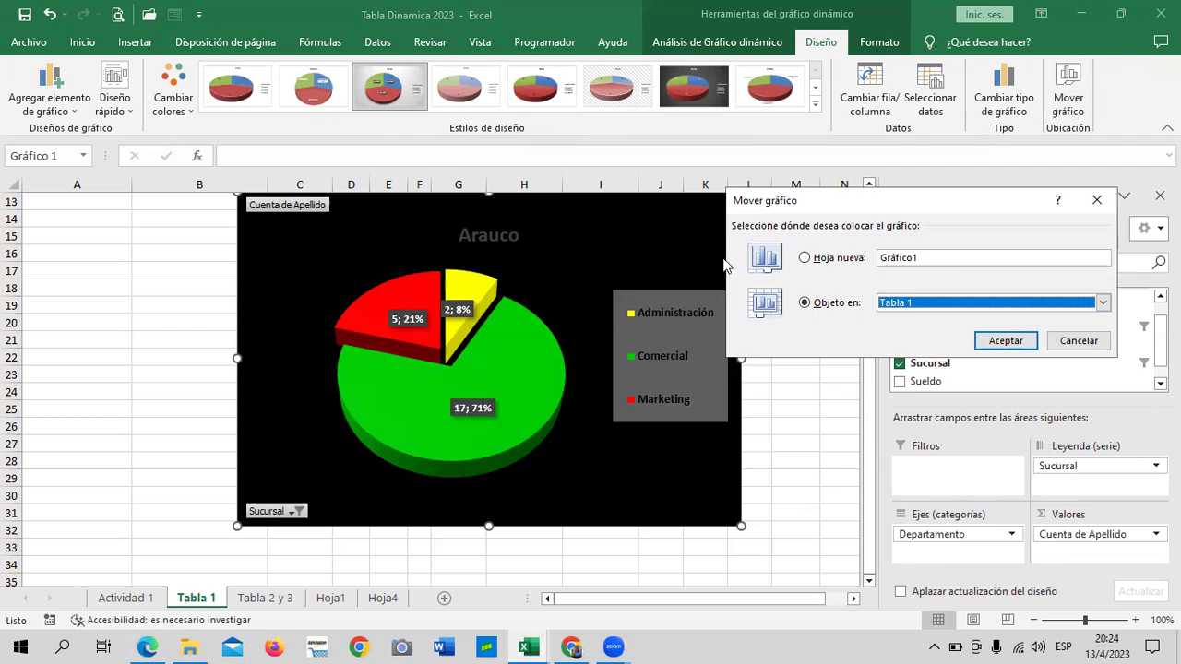
click(1079, 340)
drag(701, 483, 685, 497)
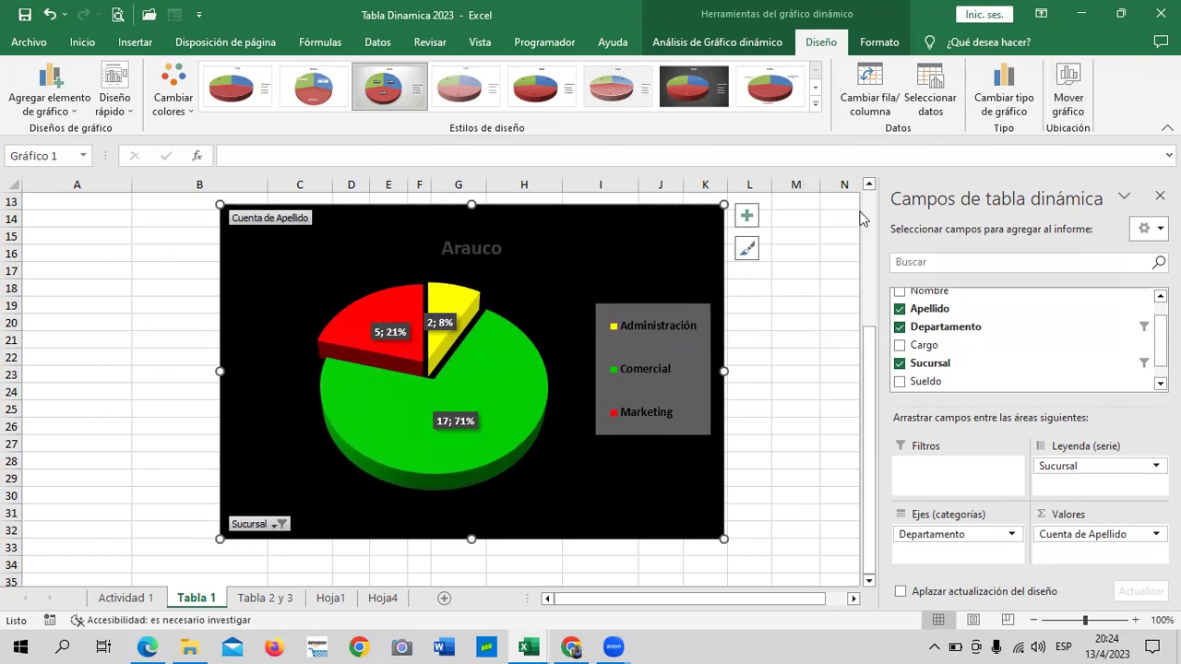
click(1068, 99)
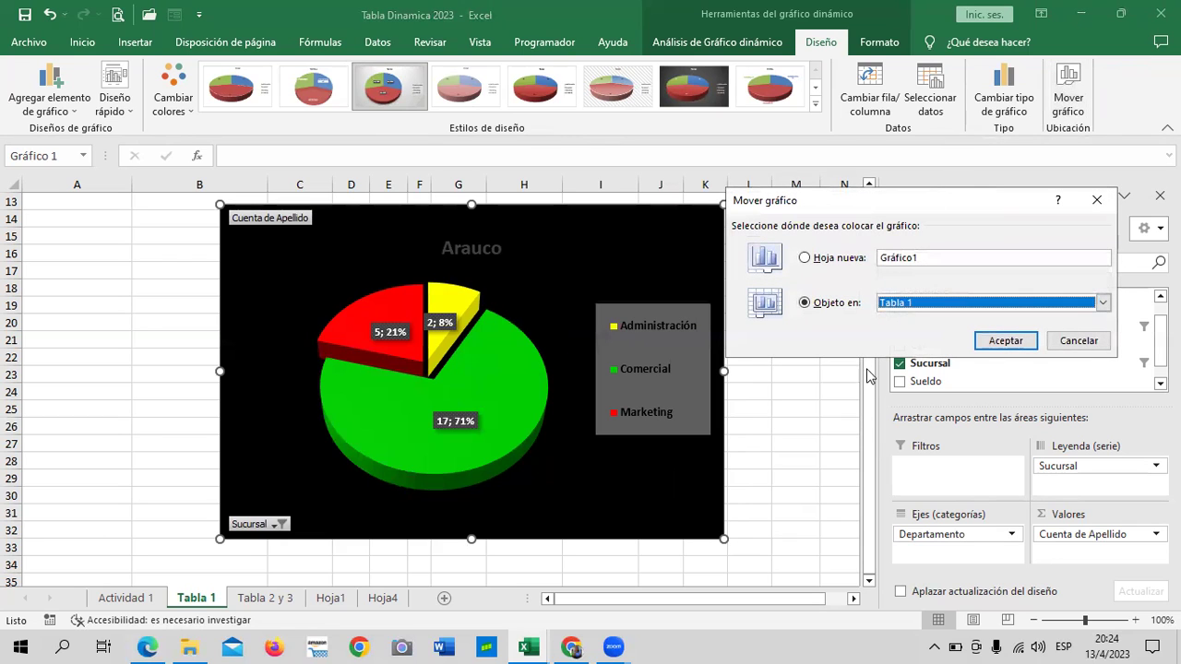
click(805, 258)
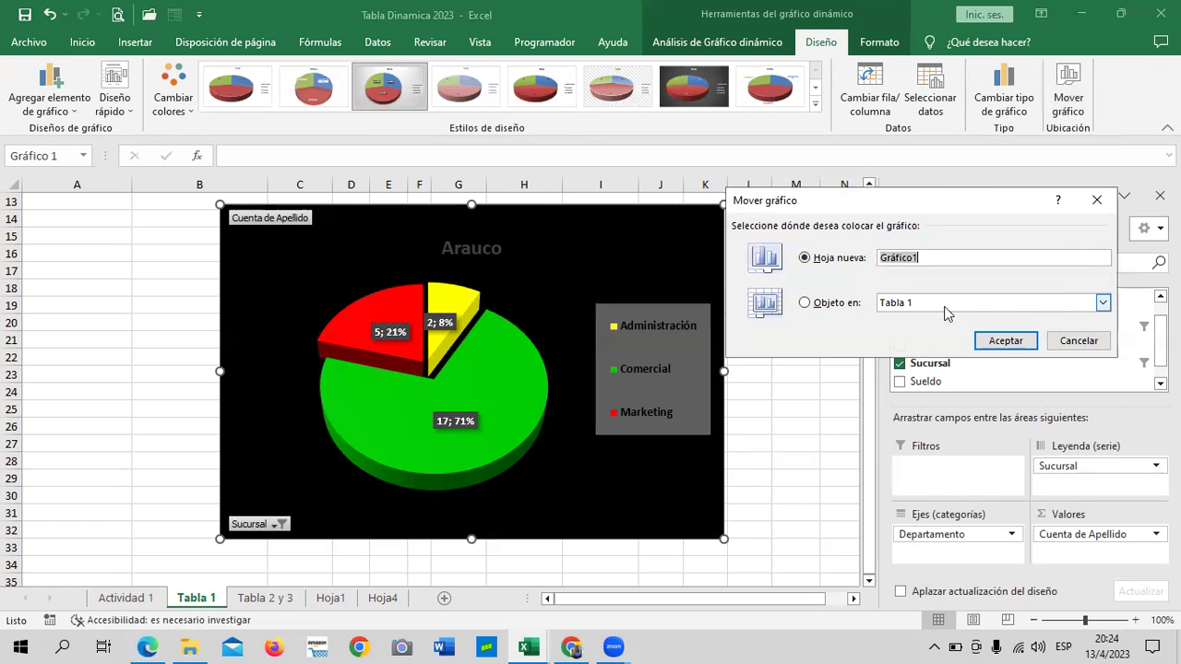
click(1003, 341)
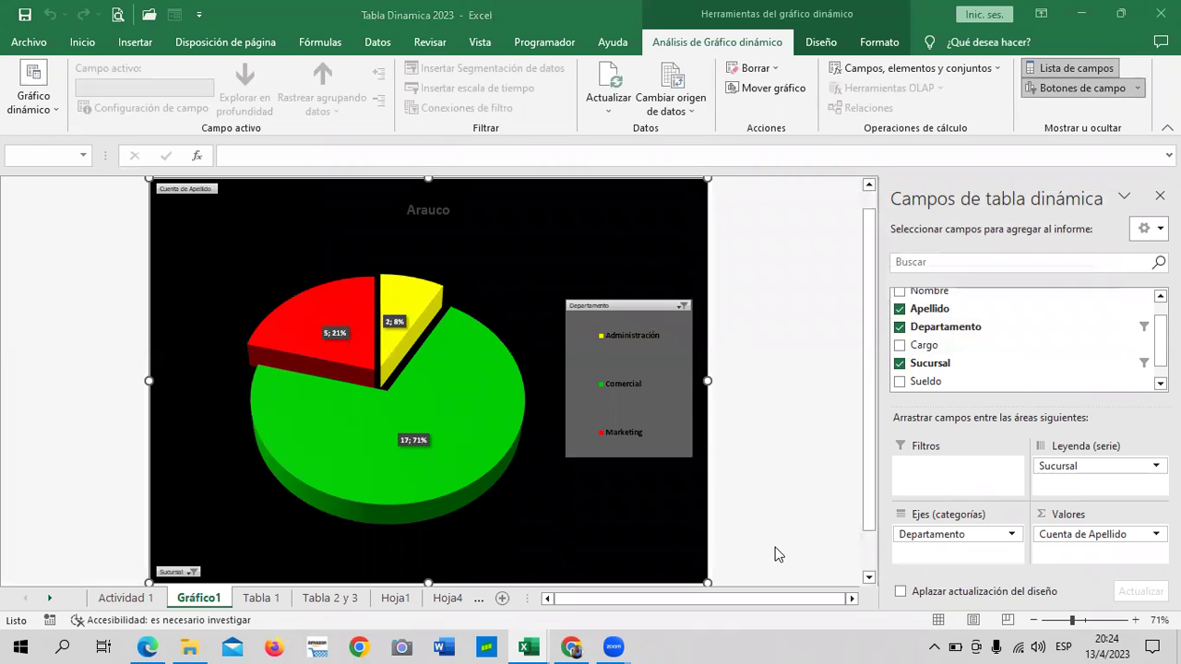
Select the Departamento legend on the Arauco pie and drag its top edge upward to make it taller
click(728, 396)
scroll(775, 391, up, 1)
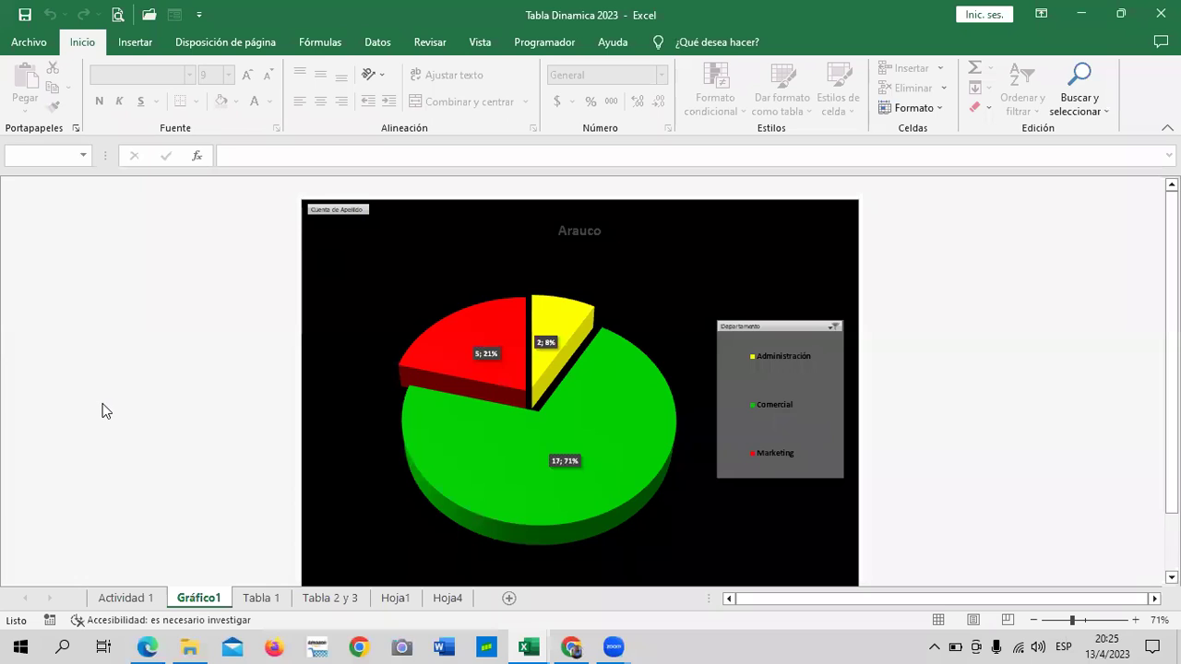
scroll(579, 378, down, 2)
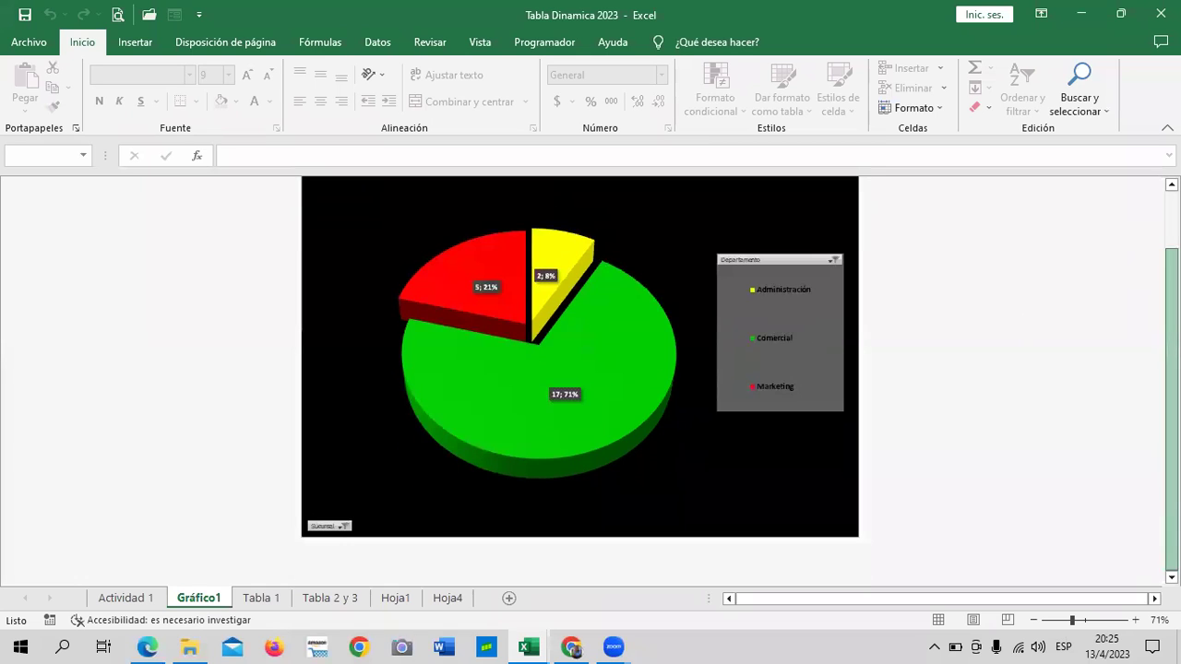
scroll(914, 441, up, 2)
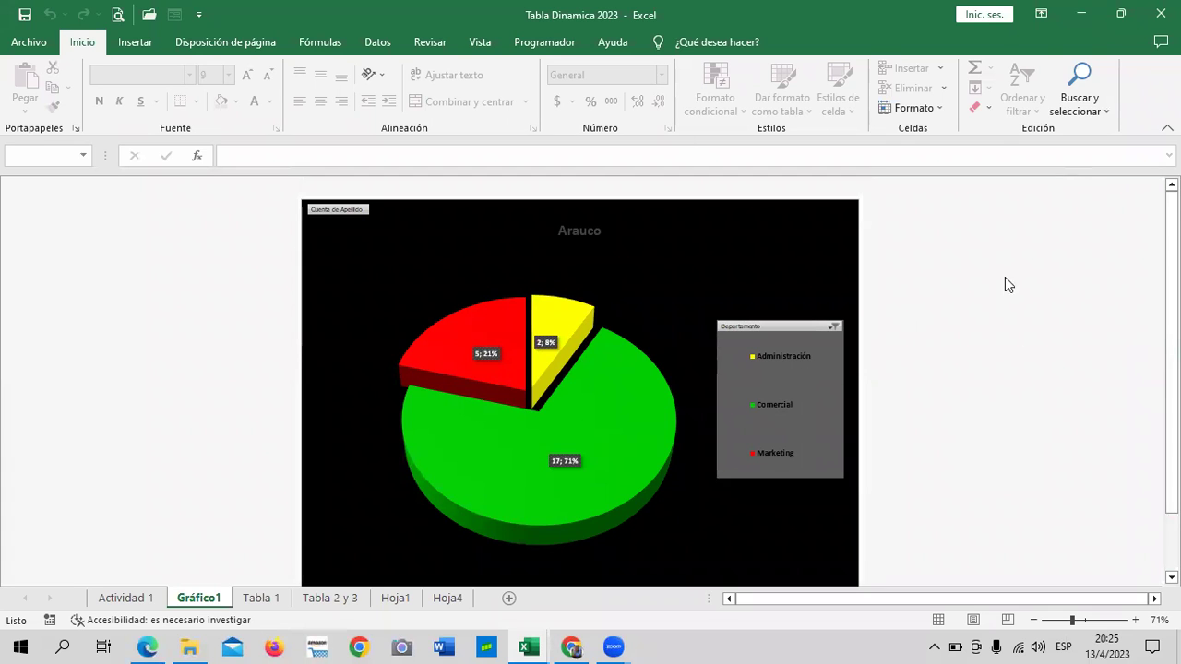
click(729, 267)
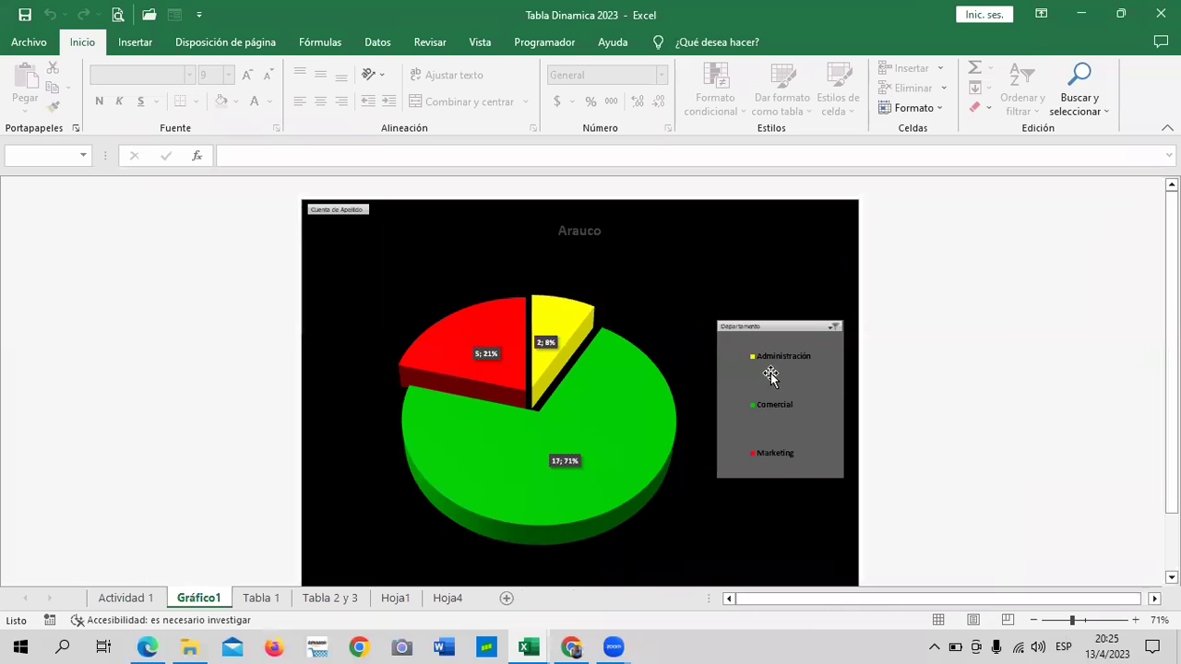
click(730, 262)
click(753, 379)
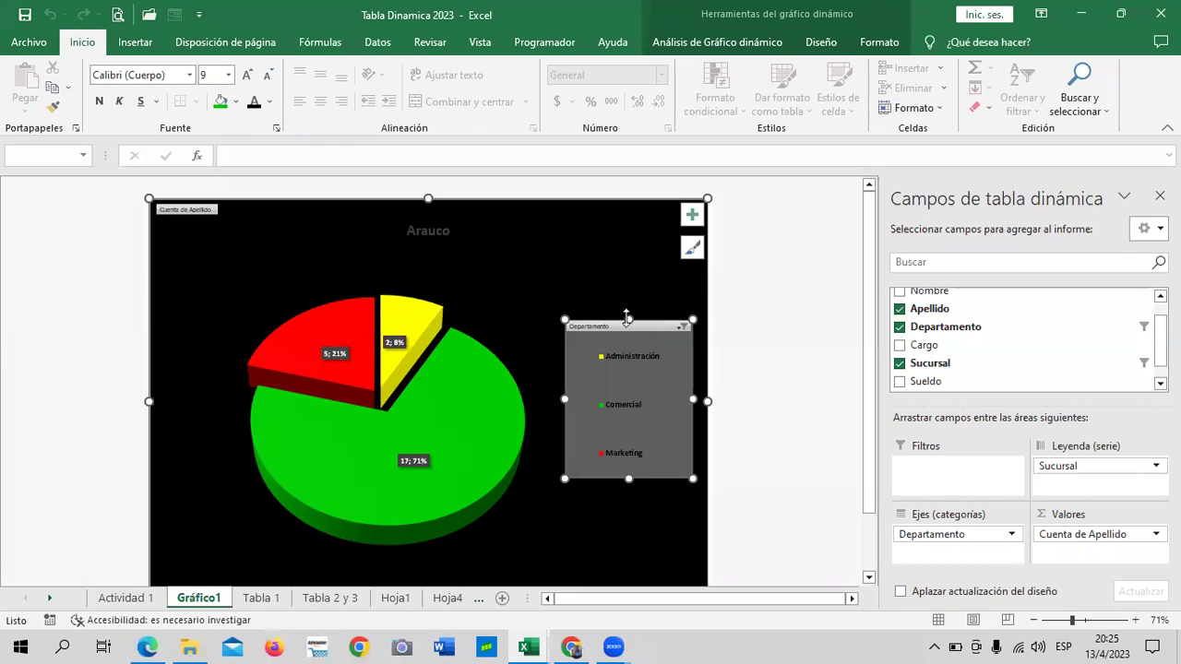
drag(627, 319, 628, 296)
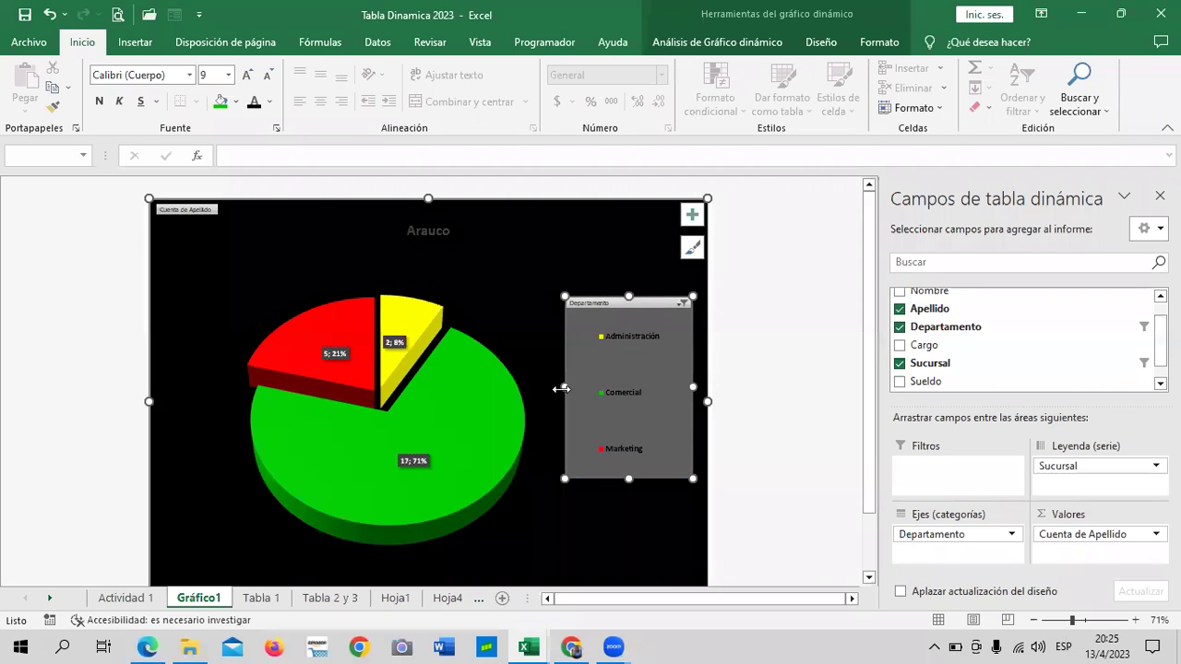
Reselect the whole pivot chart and bring up the Análisis de Gráfico dinámico ribbon options
scroll(795, 426, down, 2)
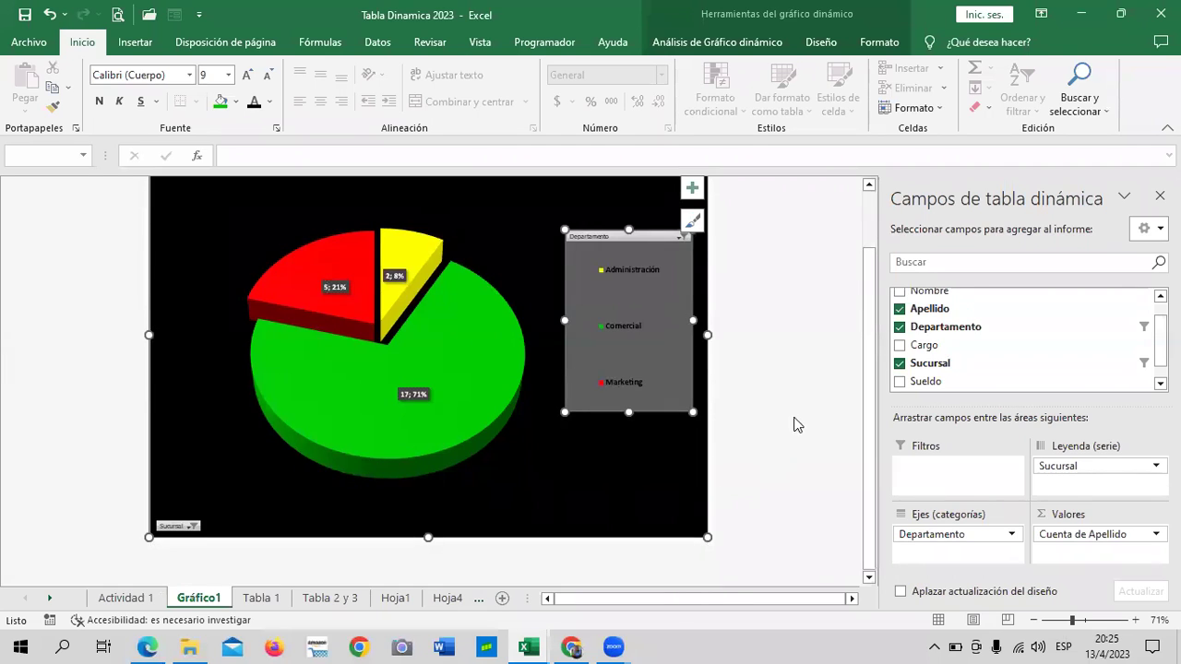
click(798, 424)
click(845, 553)
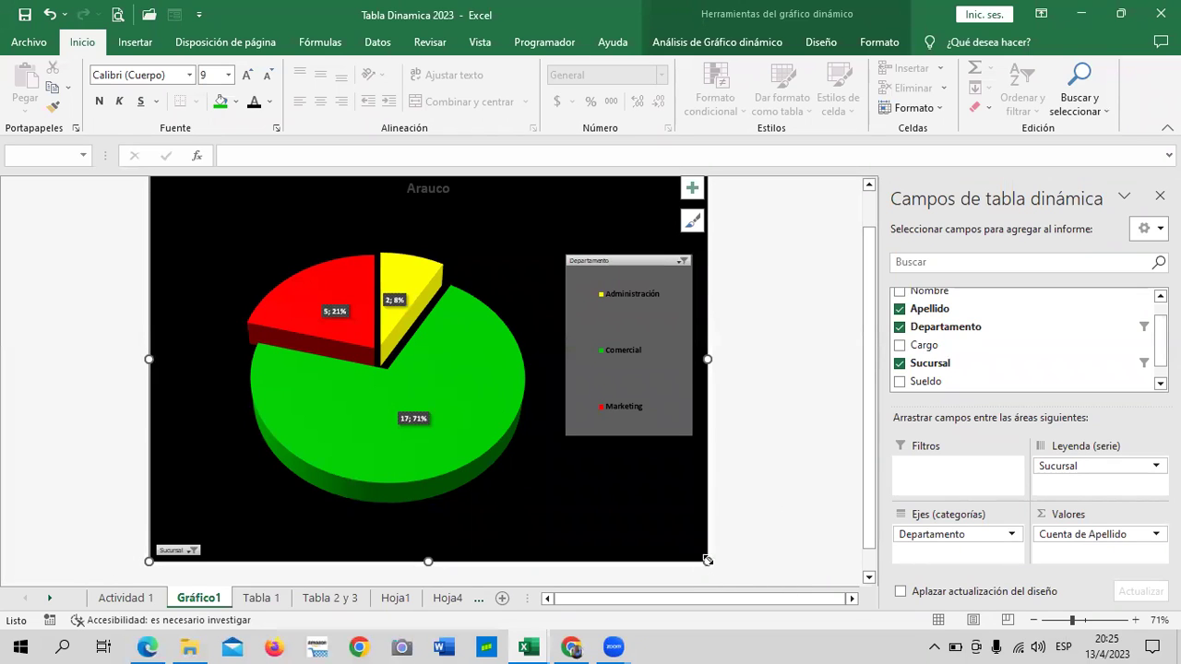
click(807, 385)
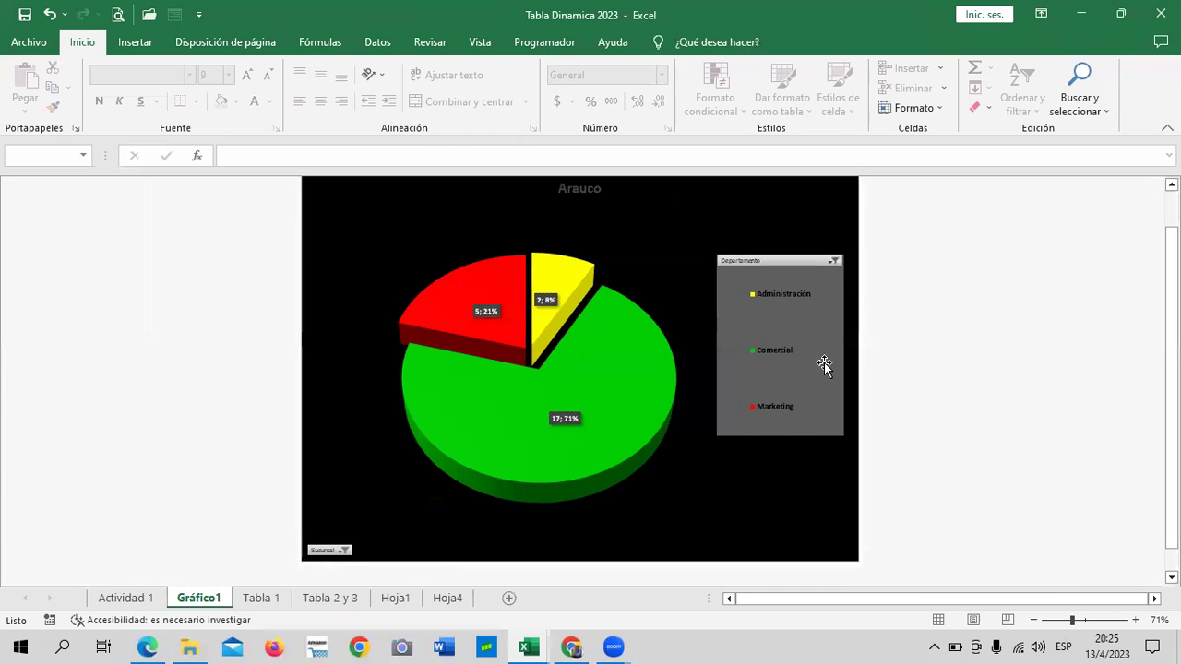
click(749, 244)
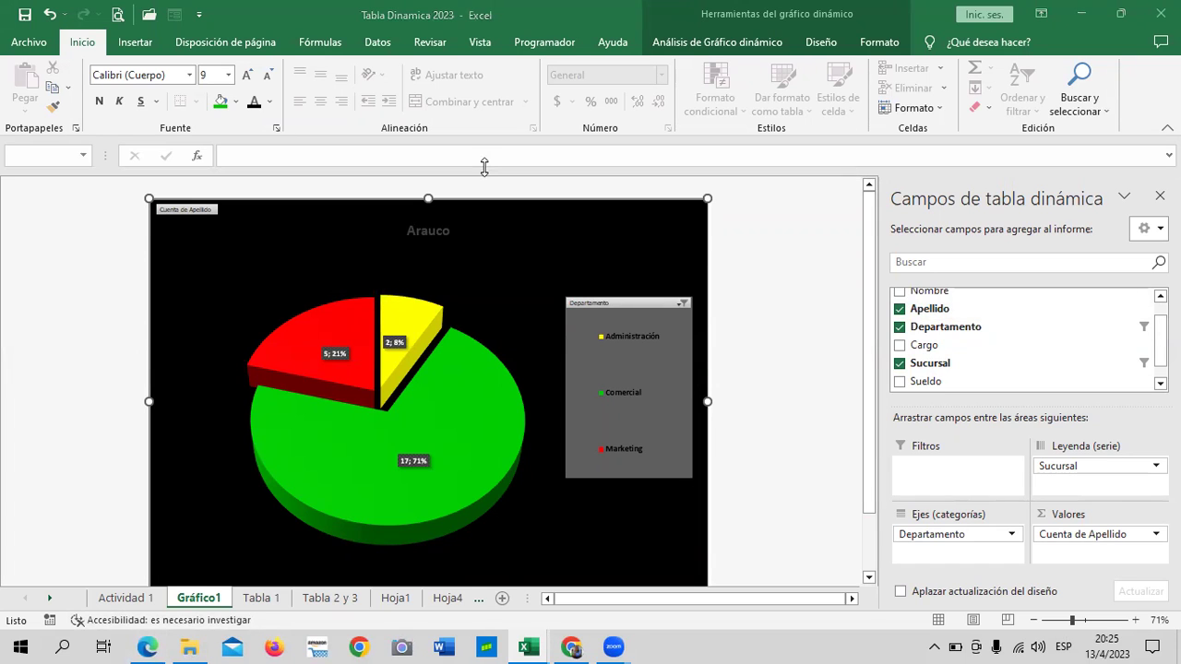
click(695, 44)
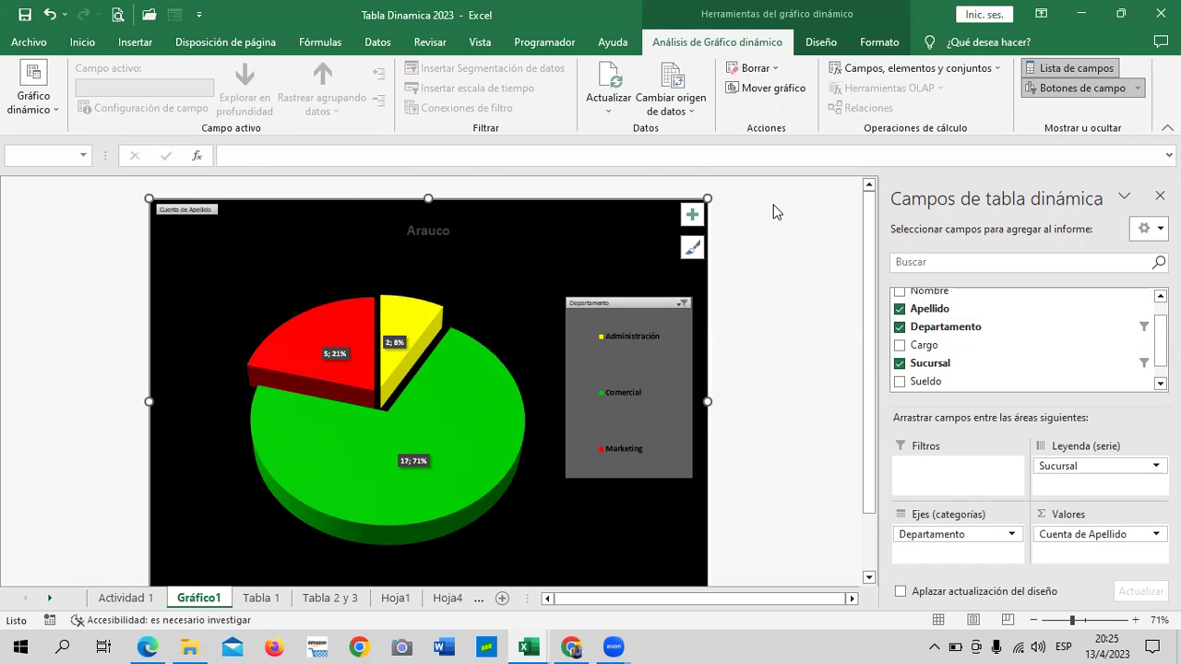
click(772, 88)
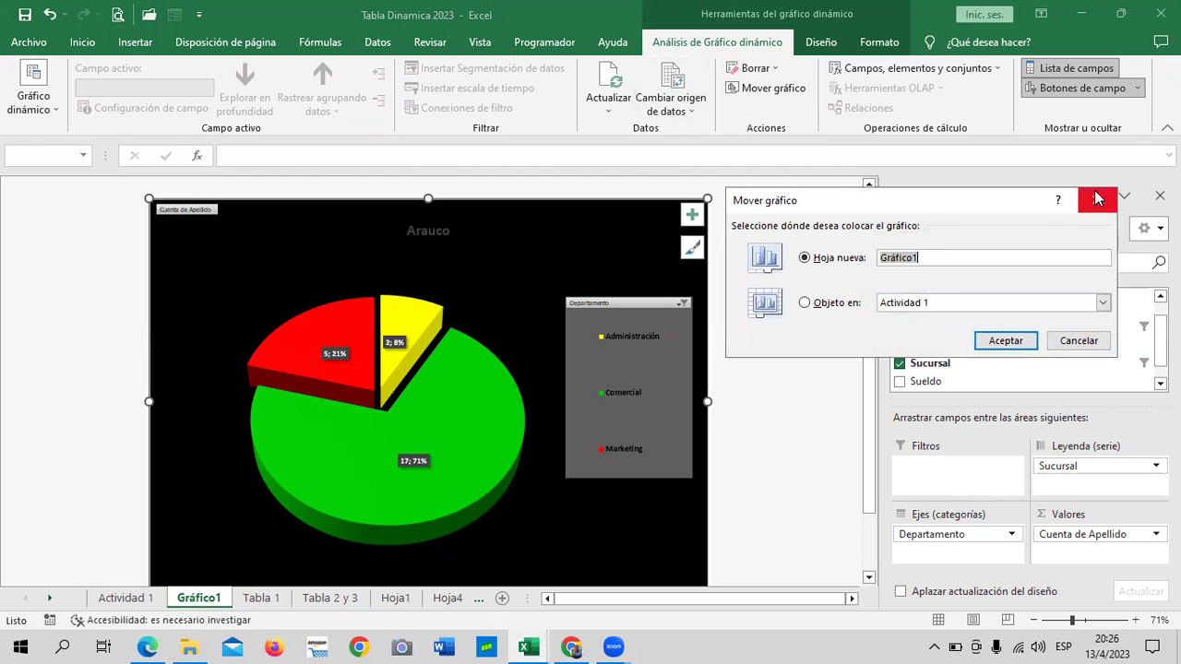
click(1097, 199)
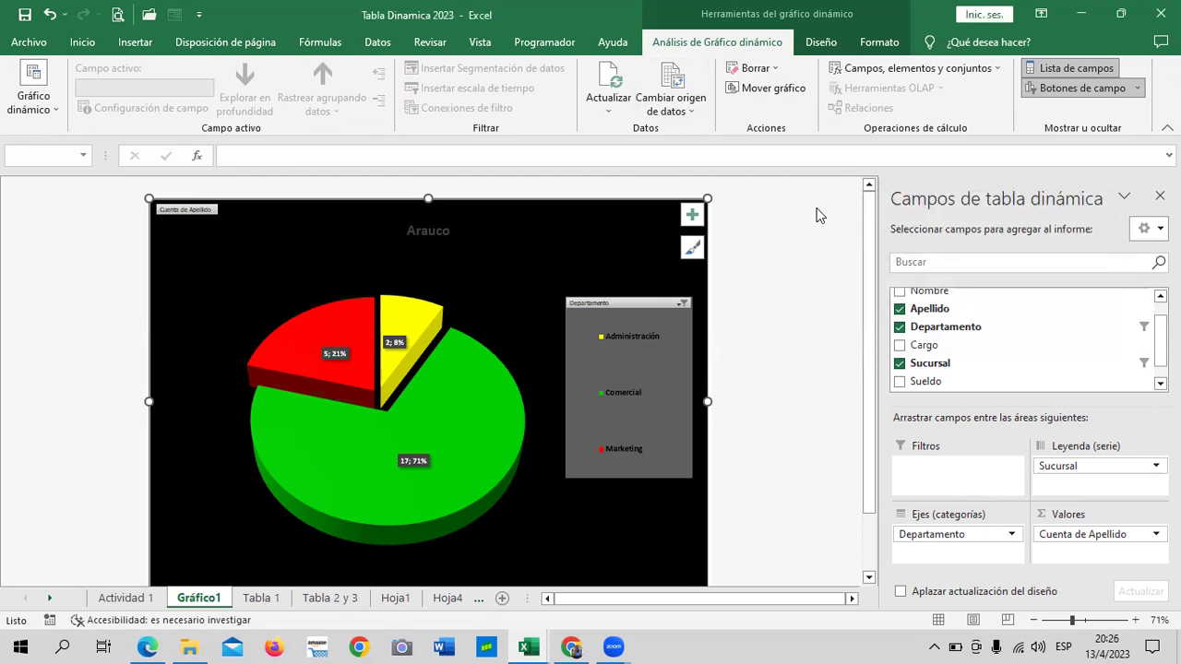
click(824, 45)
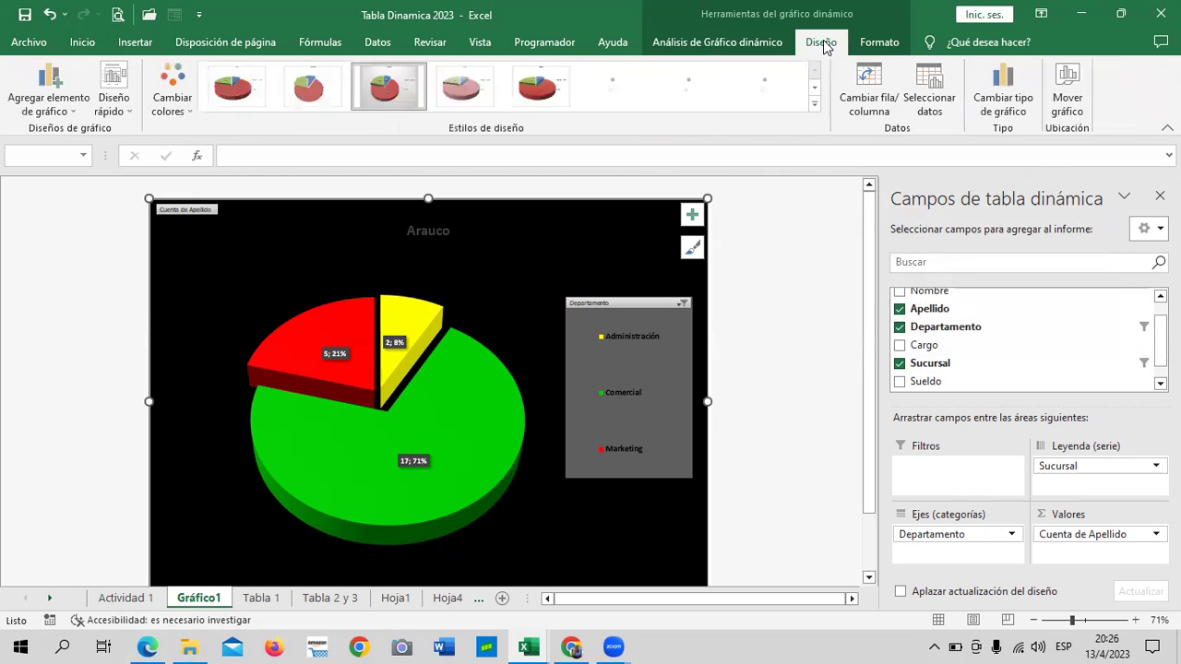
click(881, 45)
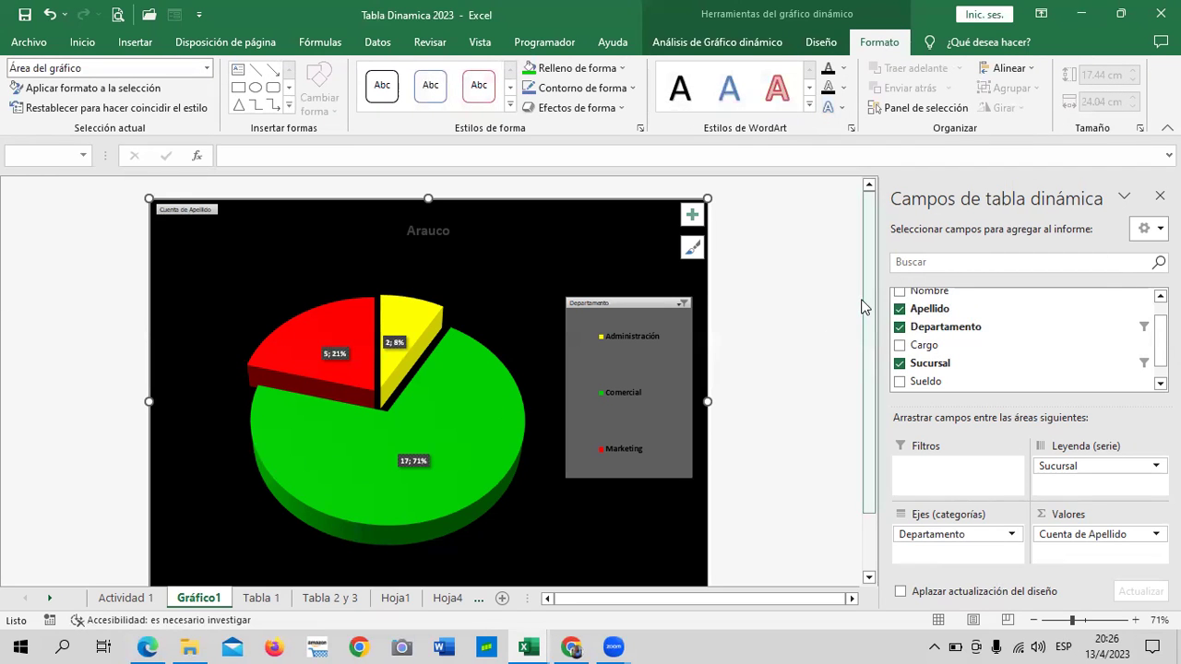
click(811, 363)
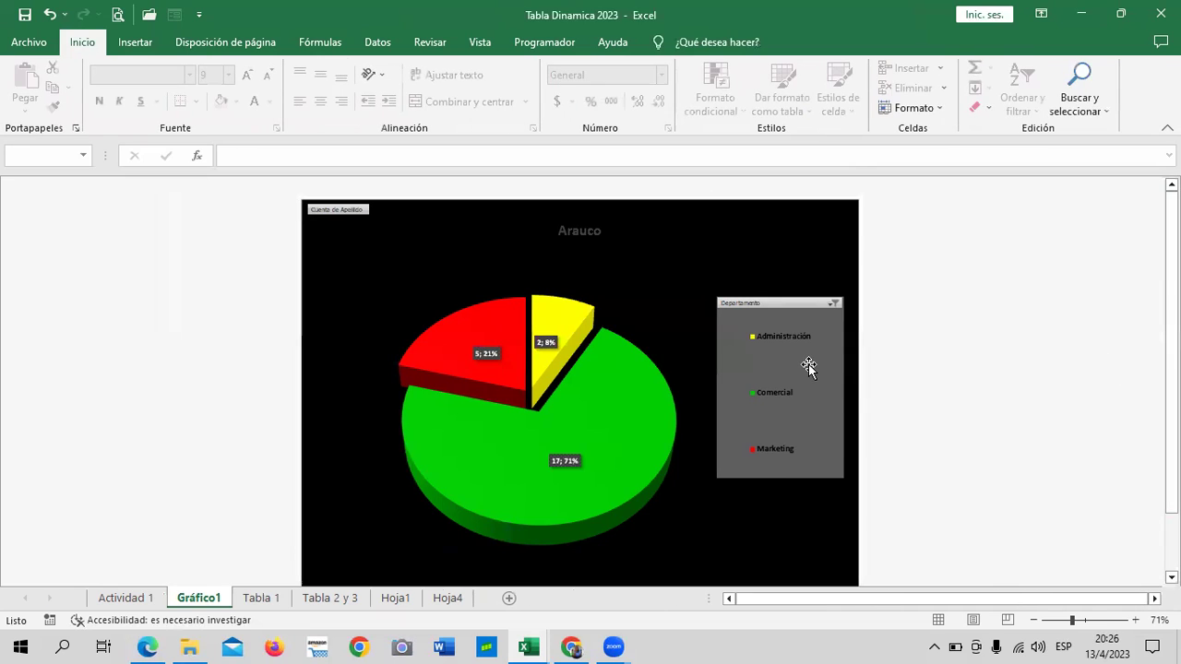
scroll(808, 364, down, 2)
scroll(808, 362, up, 1)
scroll(808, 363, down, 1)
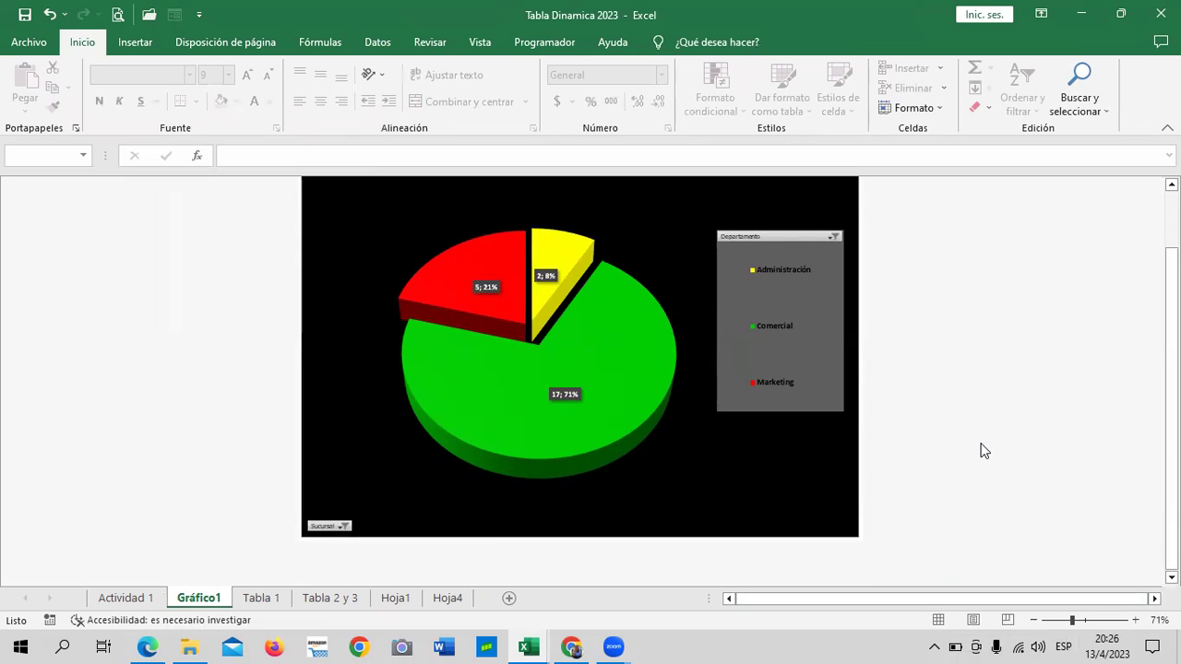
scroll(984, 450, up, 1)
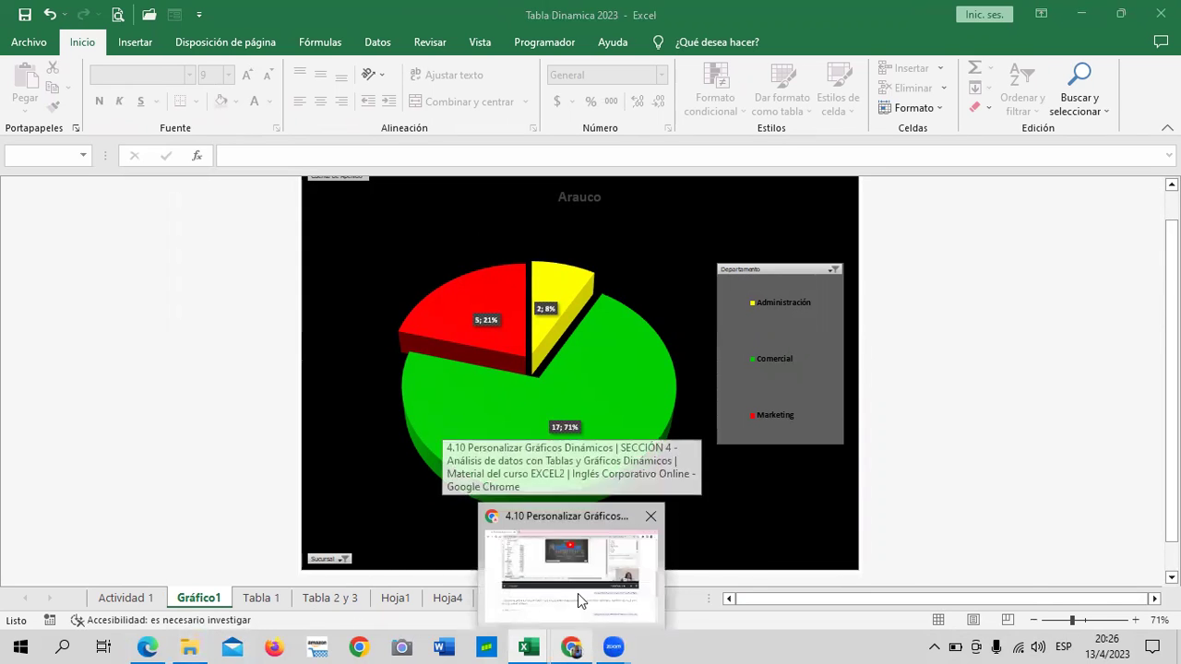
Switch to the Chrome course page and start the Personalizar Gráficos Dinámicos lesson video
click(578, 592)
scroll(604, 485, up, 2)
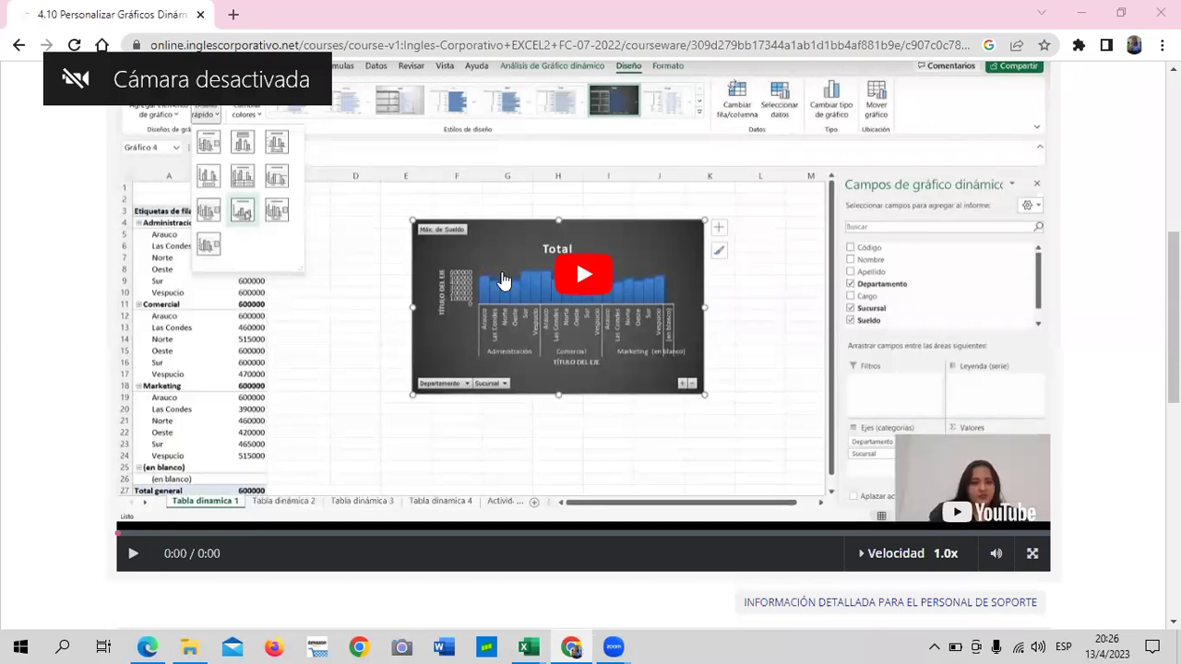
scroll(584, 291, up, 1)
click(583, 285)
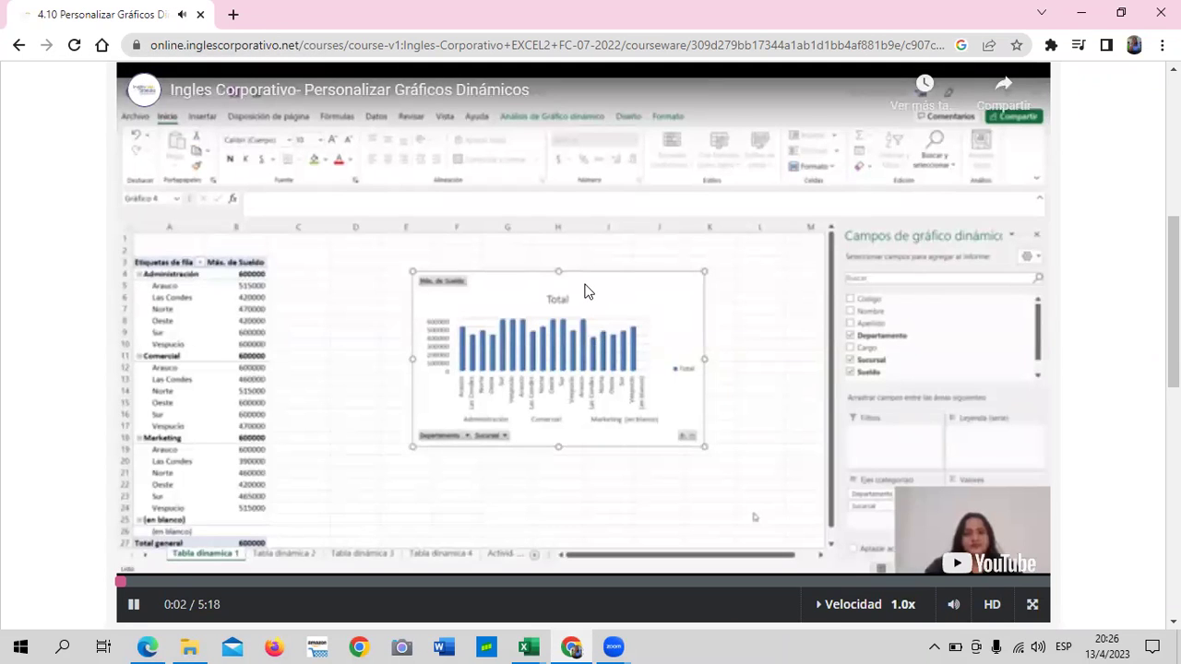
Lower the playback volume twice while the lesson video plays
key(XF86AudioLowerVolume)
key(XF86AudioLowerVolume)
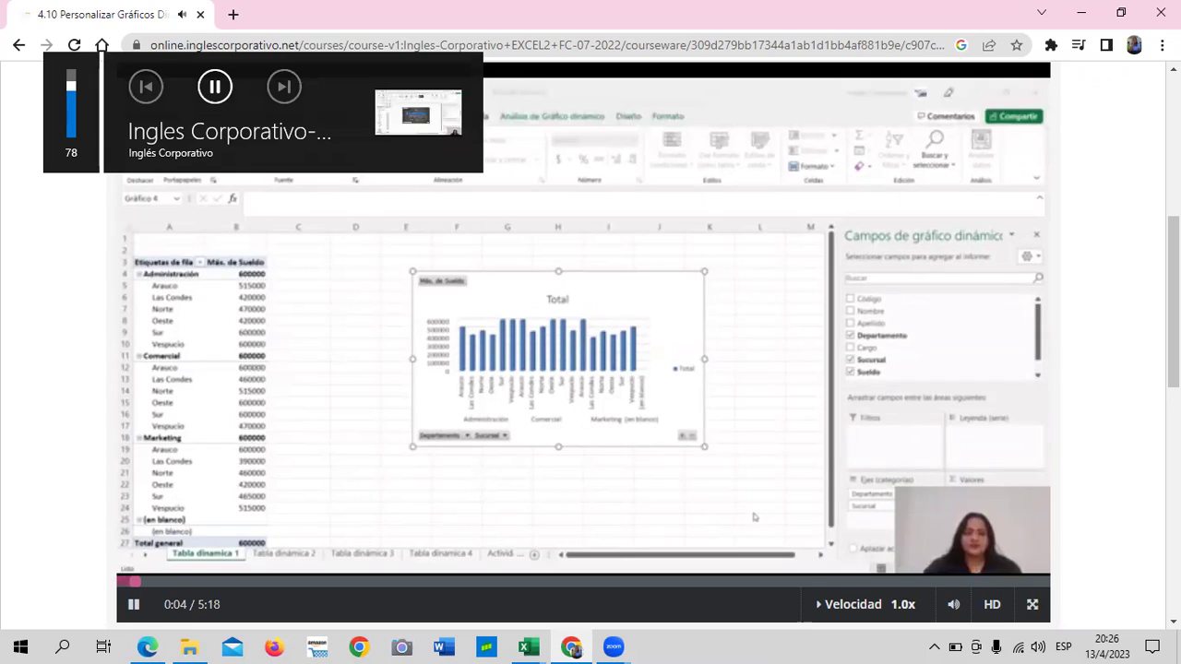
key(XF86AudioLowerVolume)
key(XF86AudioLowerVolume)
key(XF86AudioLowerVolume)
key(XF86AudioLowerVolume)
key(XF86AudioLowerVolume)
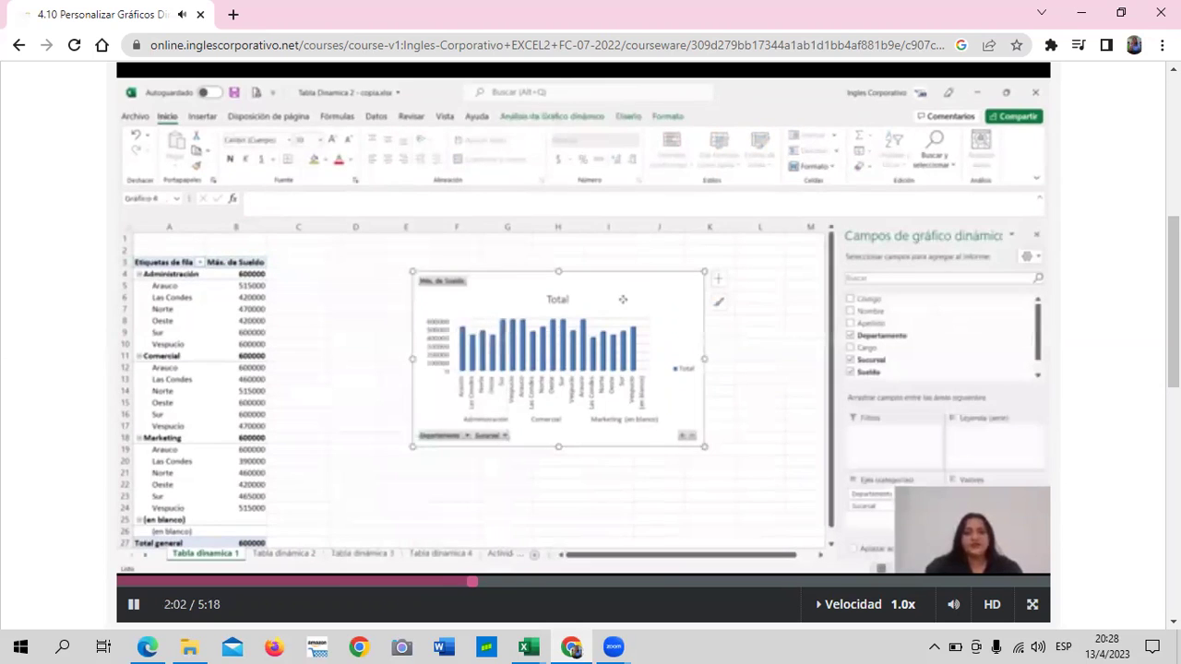
scroll(1109, 404, up, 1)
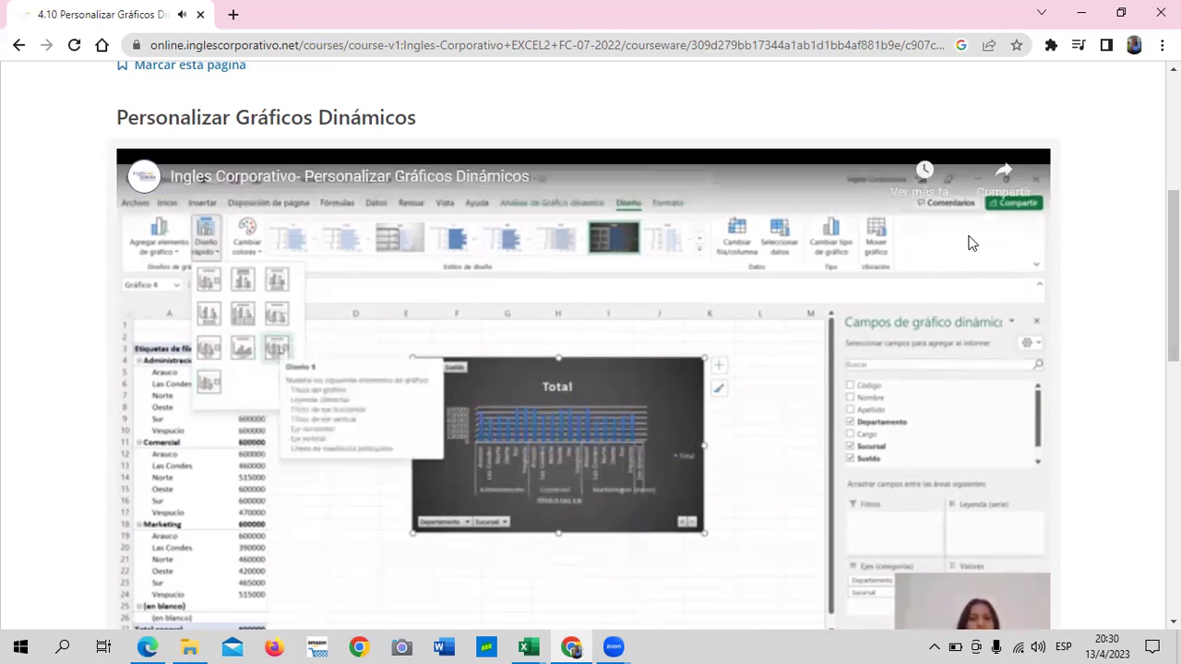
scroll(1013, 264, down, 1)
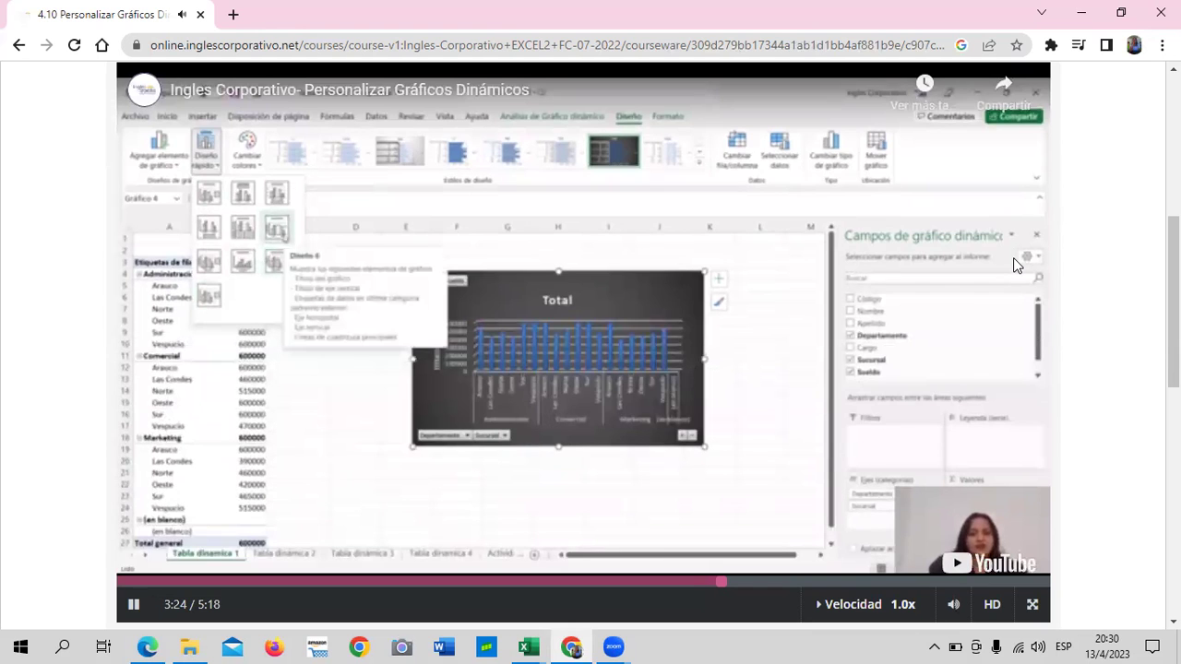
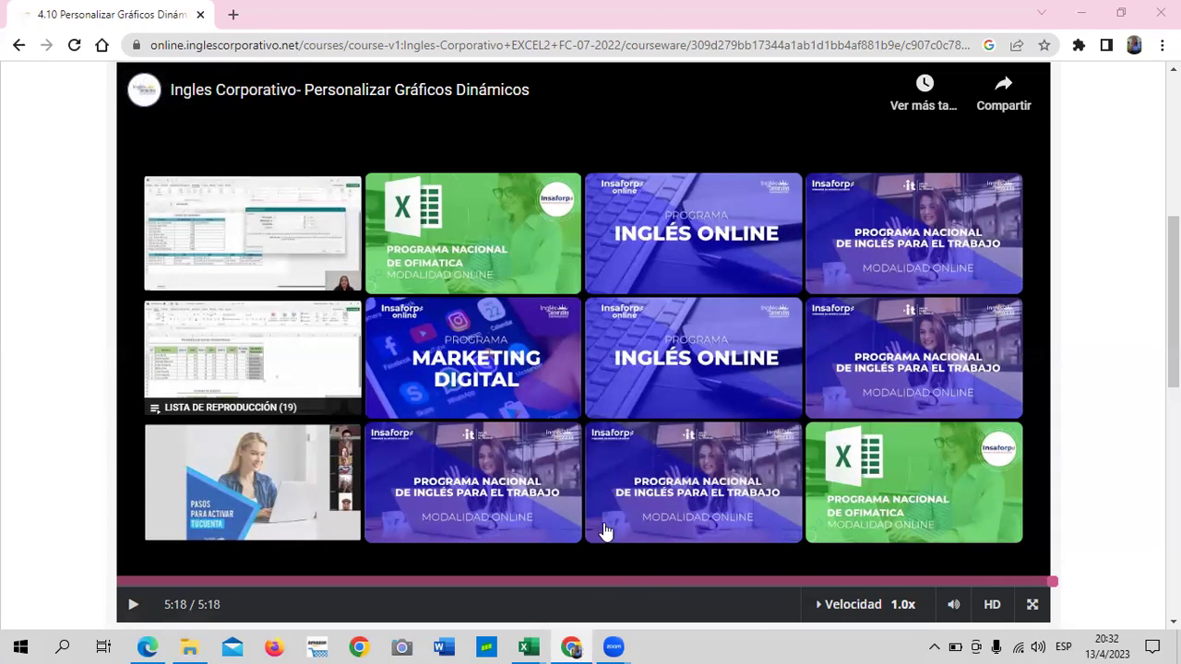
Scroll up and down the '4.10 Personalizar Gráficos Dinámicos' course lesson page
scroll(618, 498, down, 3)
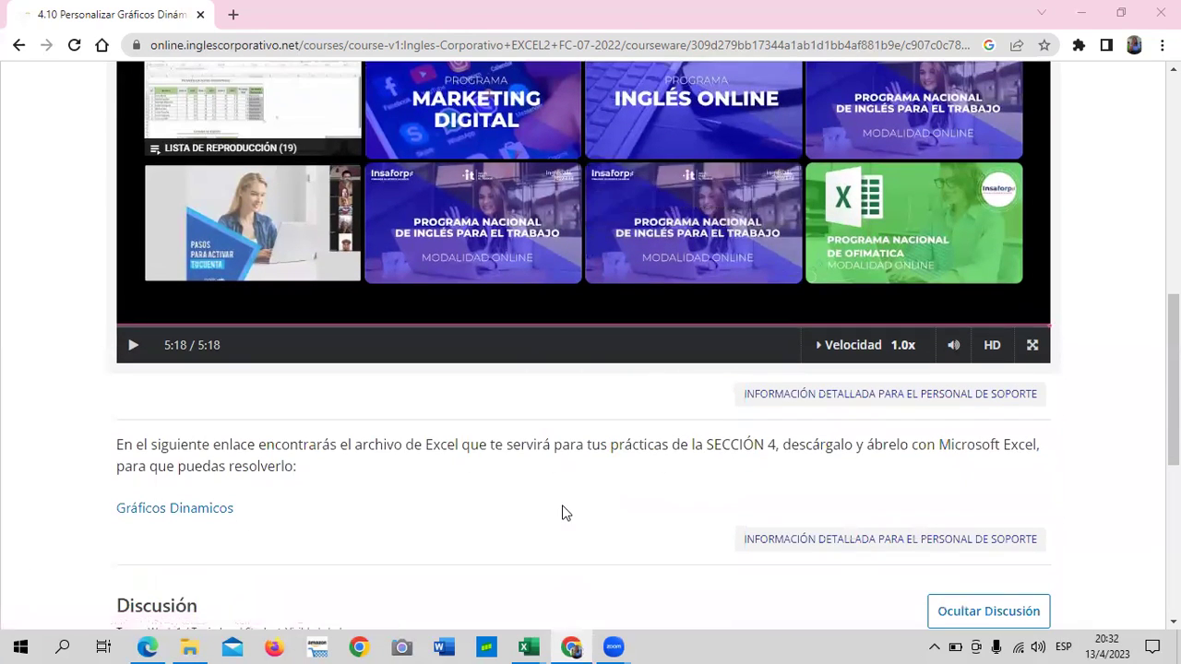
scroll(562, 505, up, 6)
scroll(562, 505, down, 2)
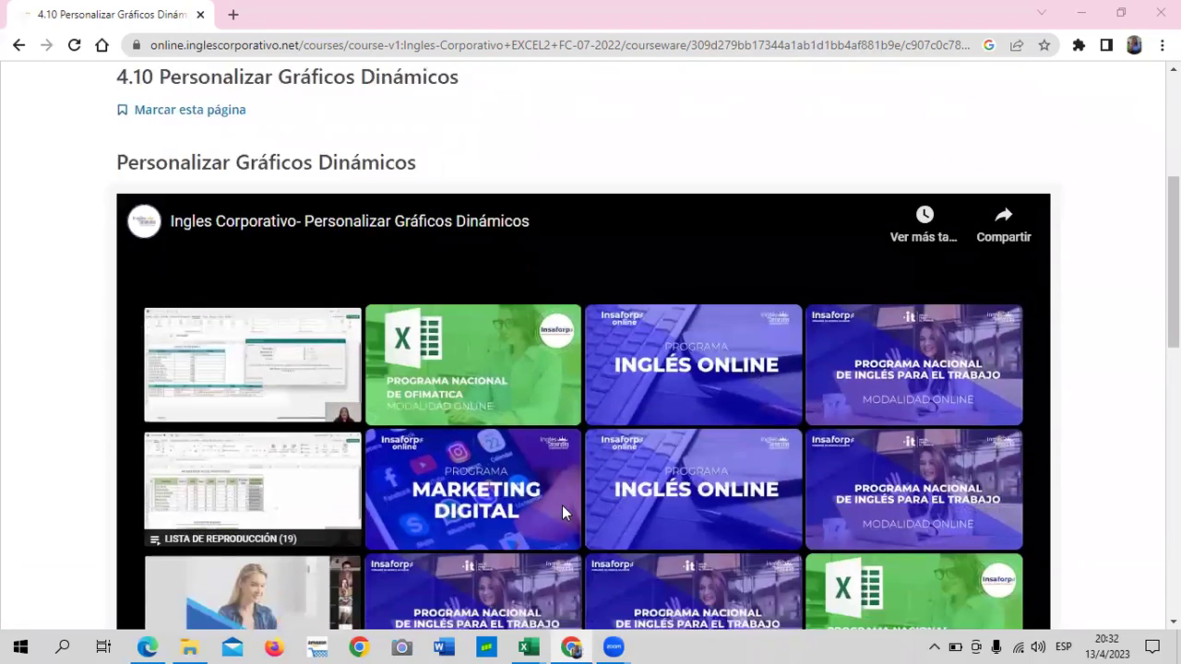
scroll(562, 504, down, 2)
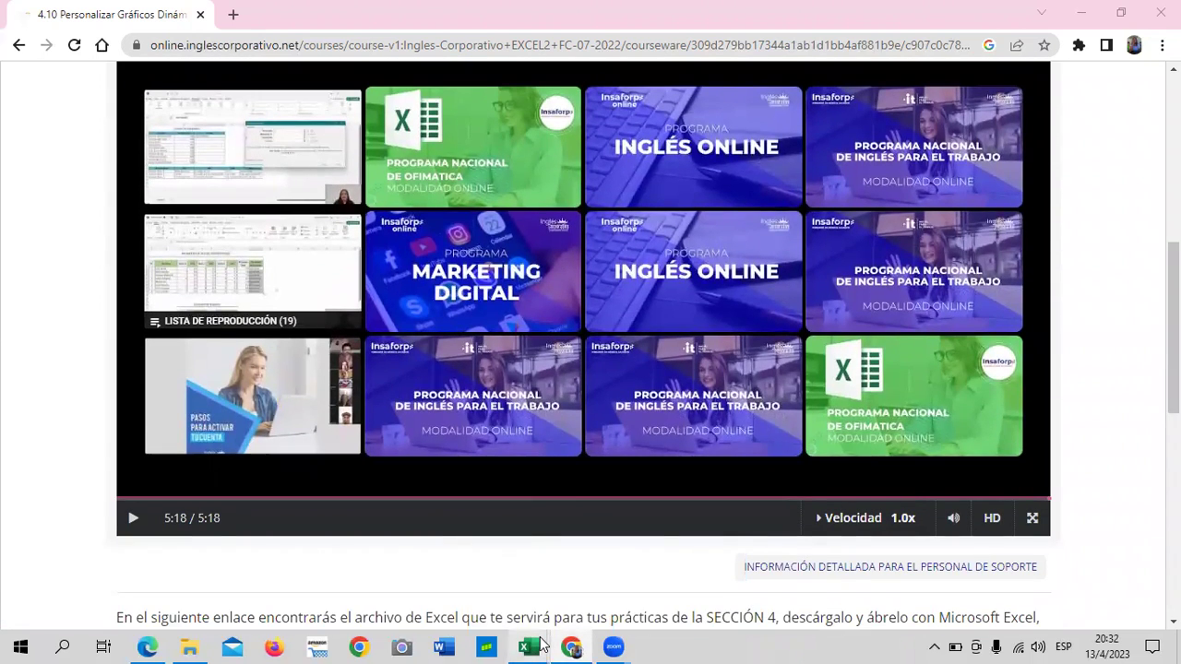
Browse the Hoja4, Hoja1 and Tabla 2 y 3 sheets, then switch to TABLA DINAMICA EXTERNA Y FORMULA
mouse_move(528, 647)
click(597, 585)
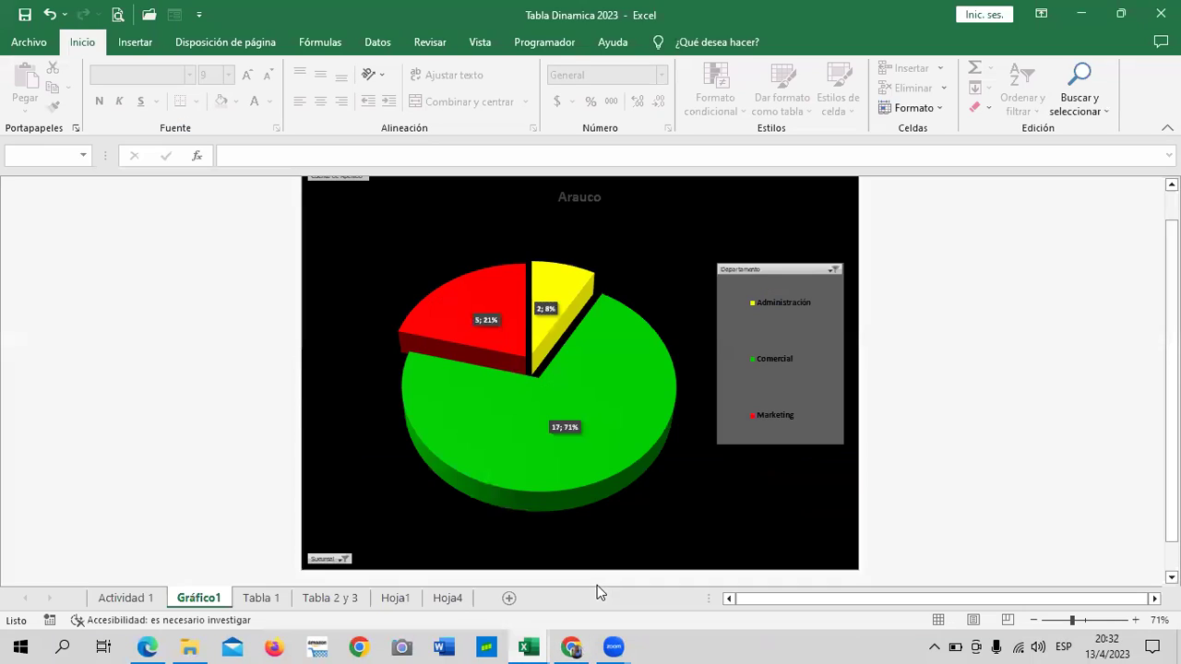
click(447, 598)
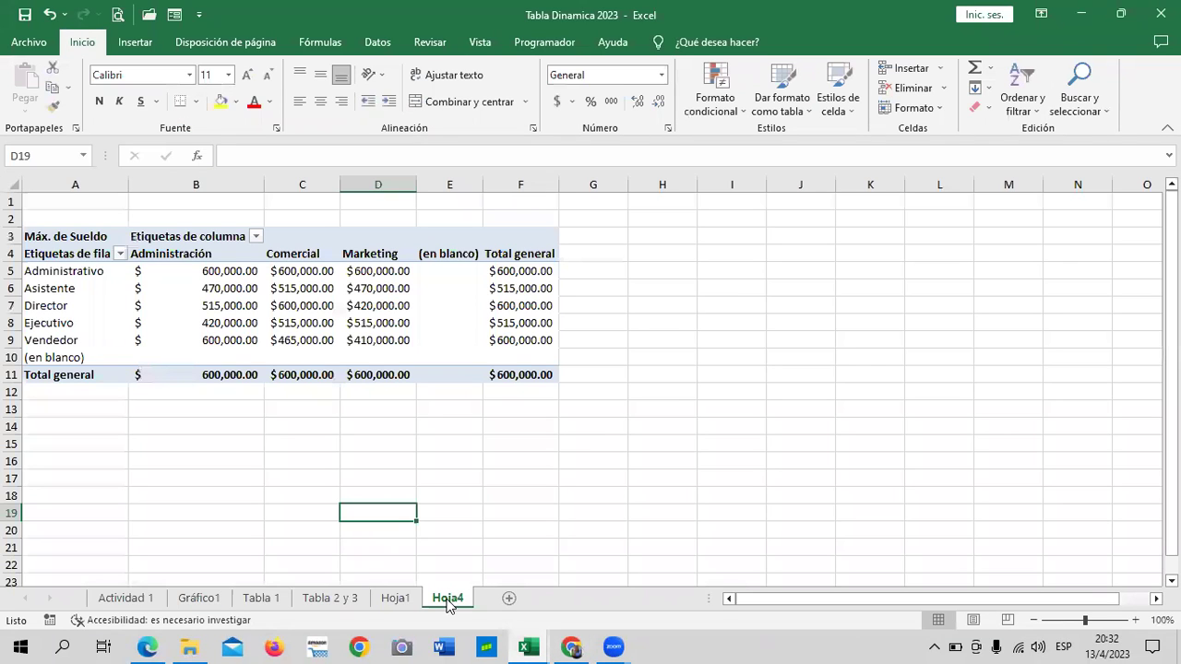
click(399, 597)
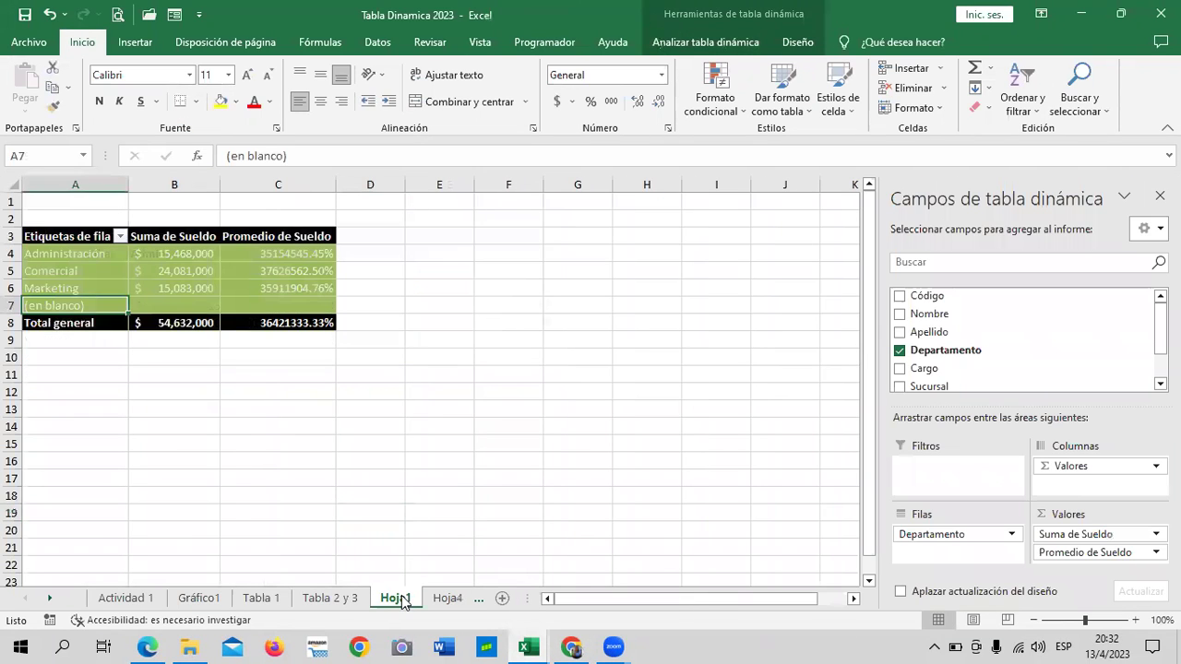
click(356, 600)
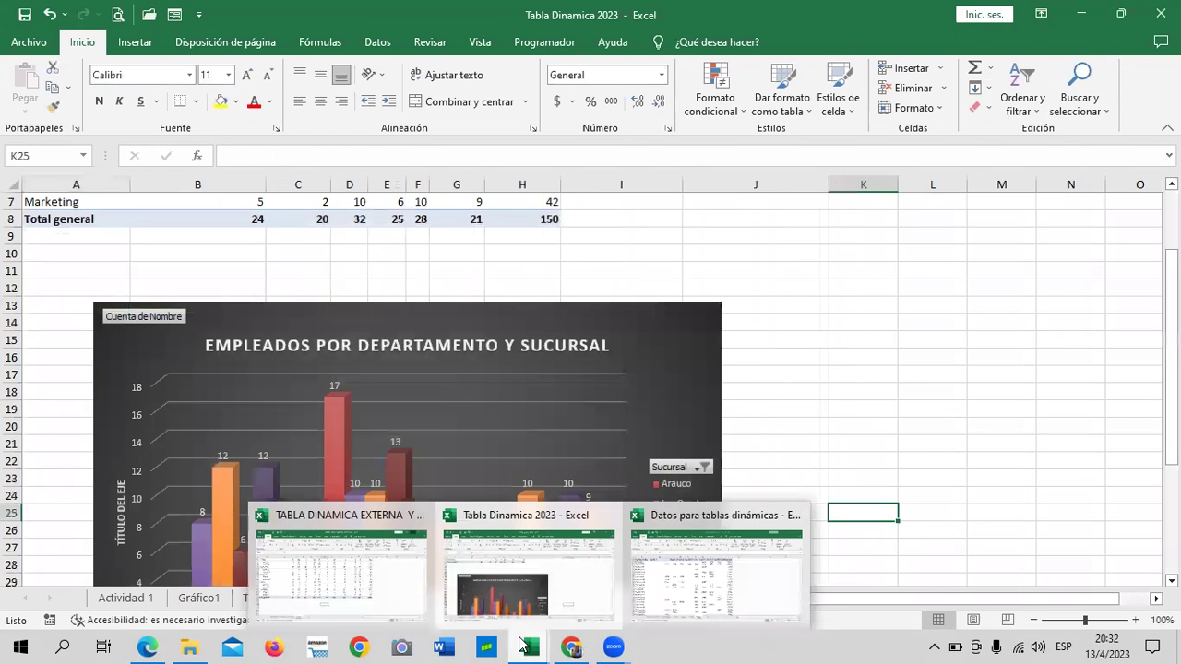
click(395, 595)
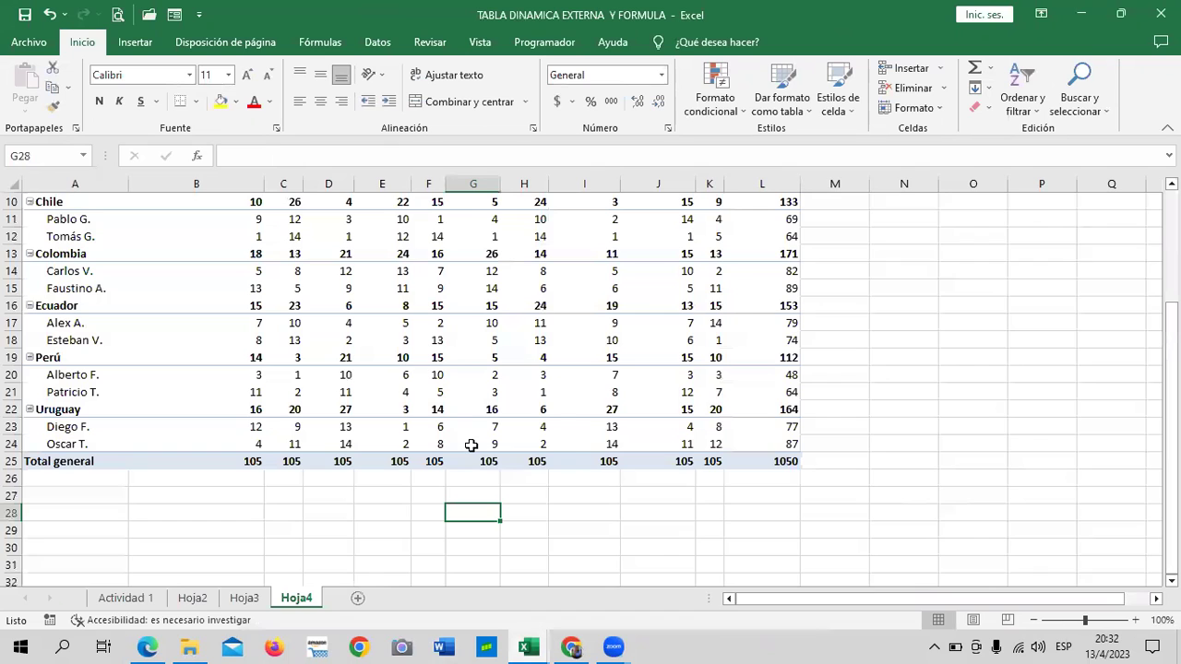
Review Hoja2's calculated field notes and Hoja3's price pivot, showing the Analizar tabla dinámica commands
click(191, 600)
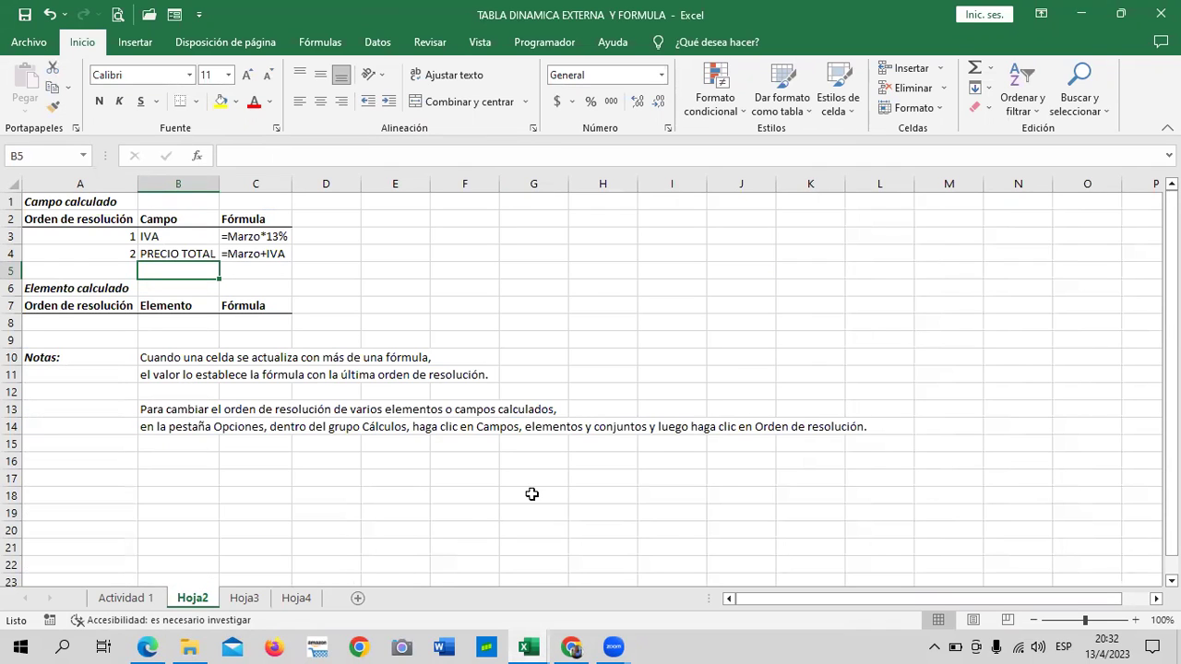
click(245, 599)
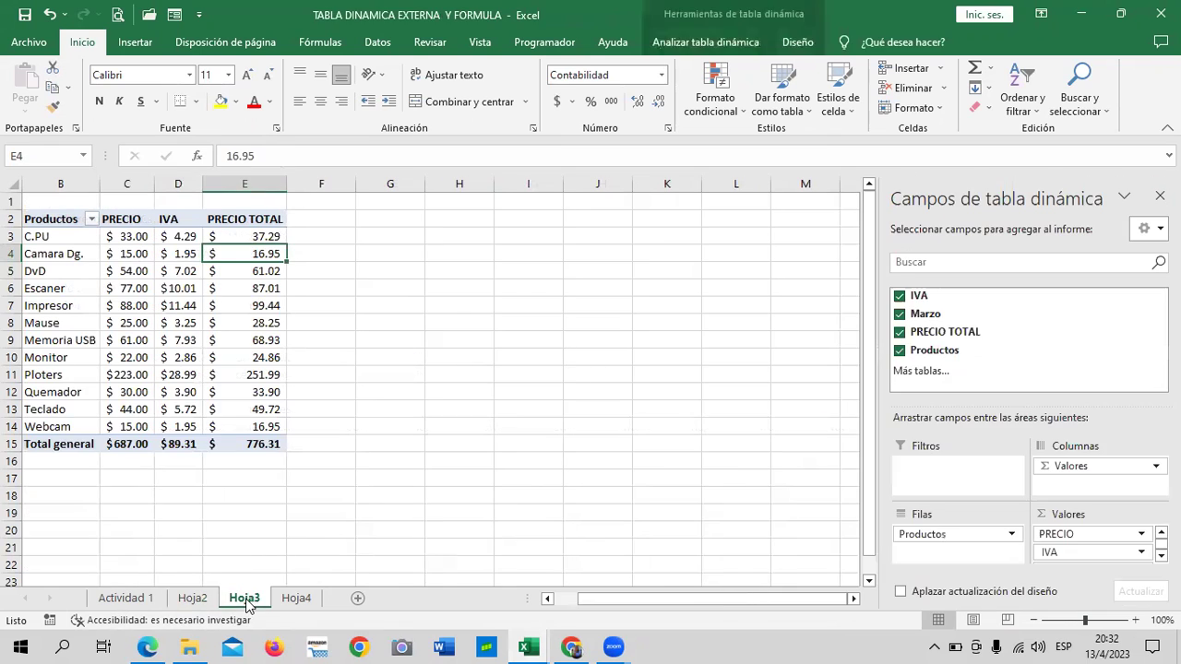
click(517, 354)
click(224, 338)
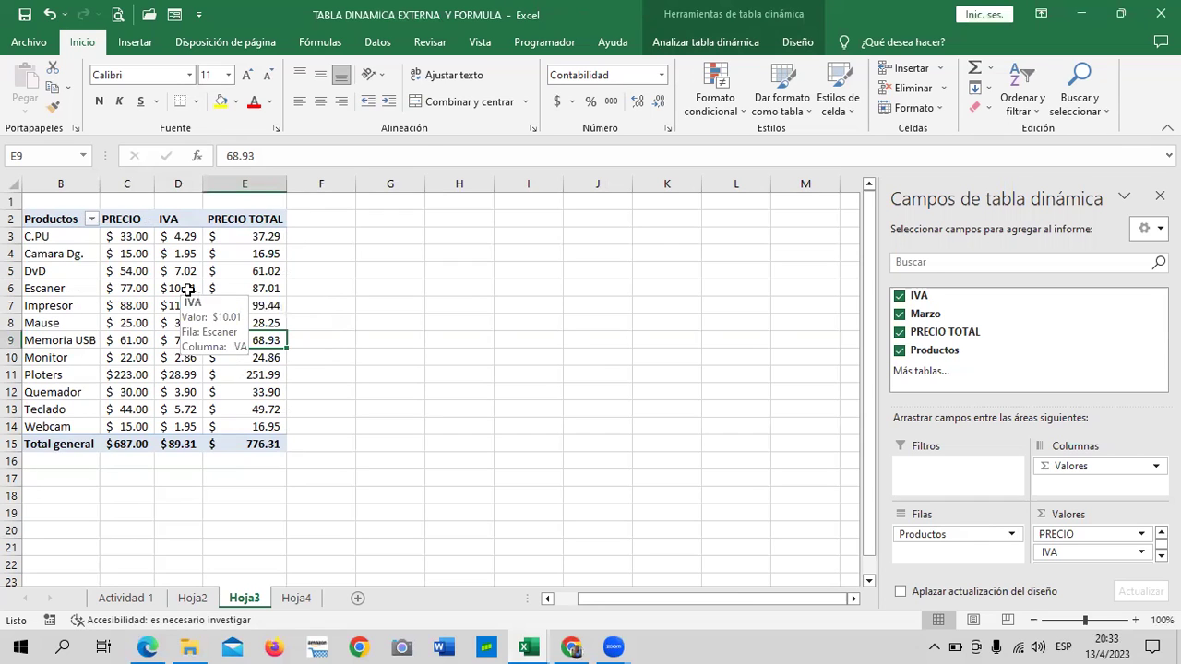
click(729, 43)
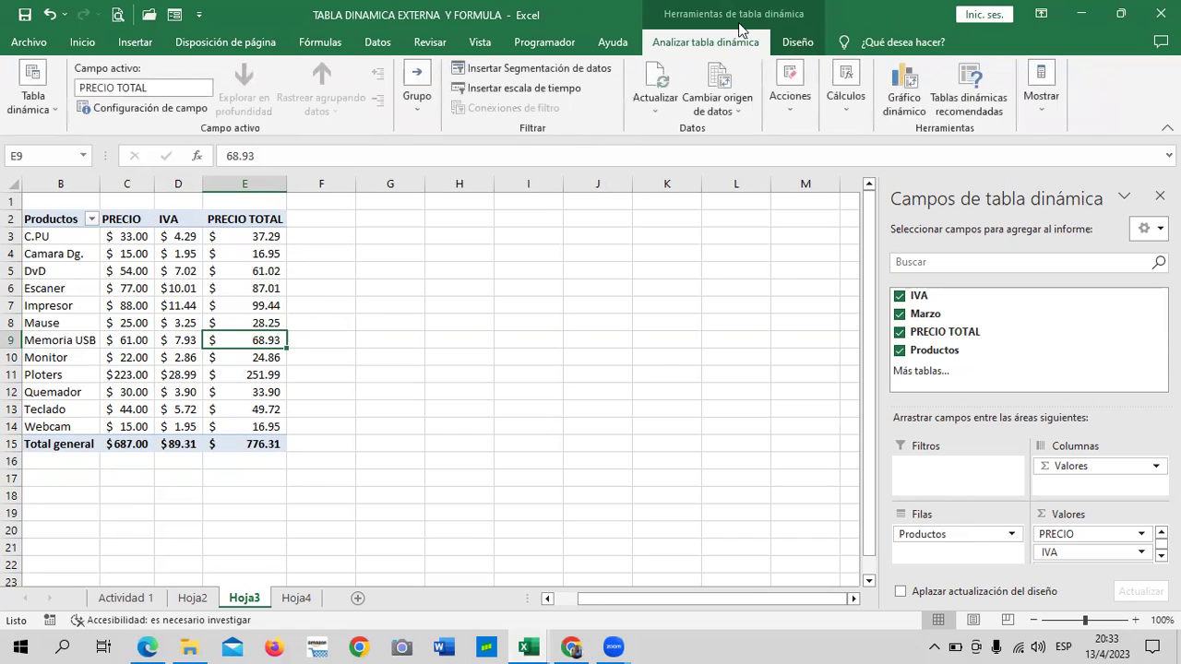
click(783, 644)
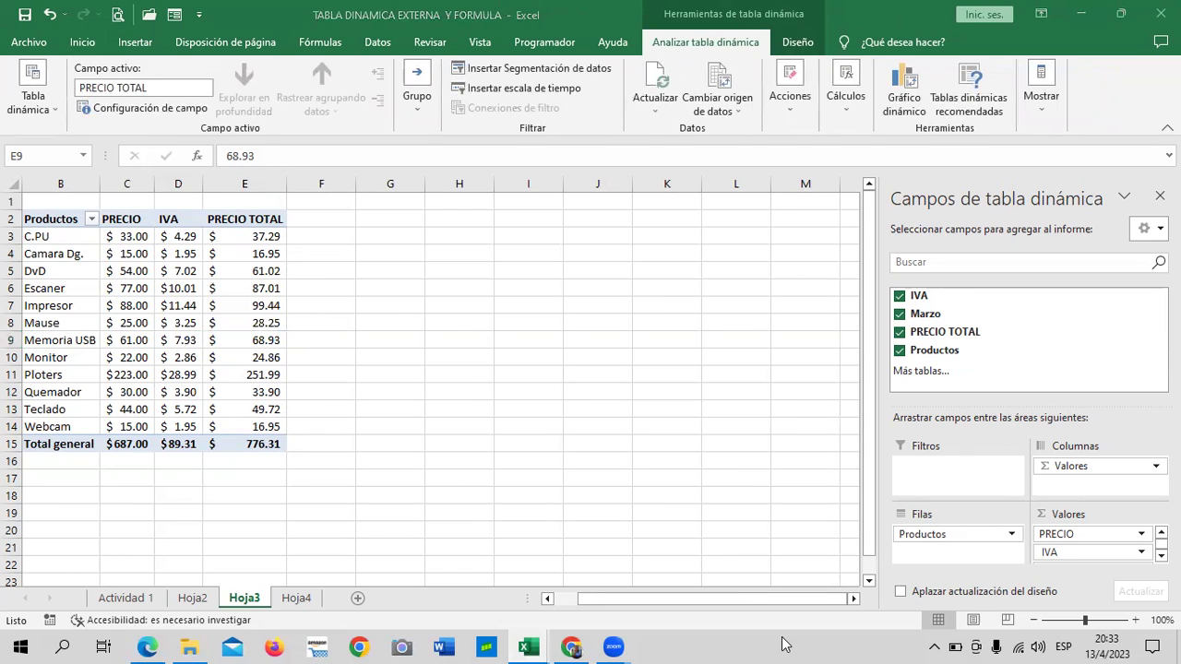
Inspect the Hoja4 scores pivot table, ending with cell E12 selected
click(309, 599)
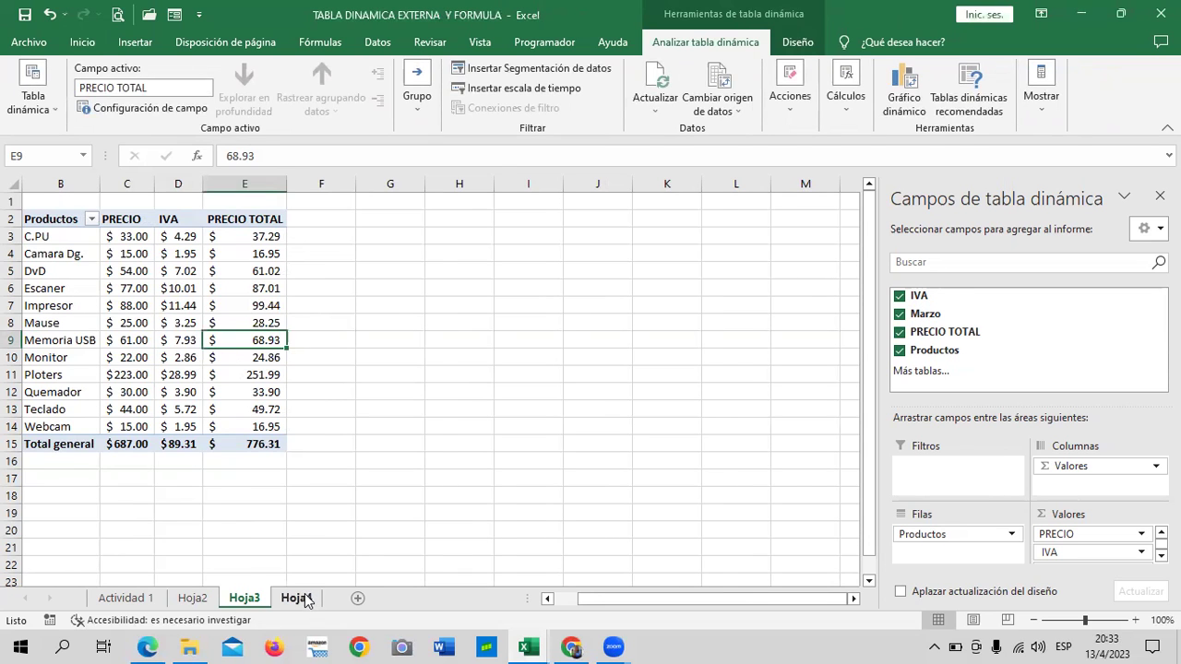
click(309, 599)
scroll(318, 552, up, 3)
mouse_move(328, 547)
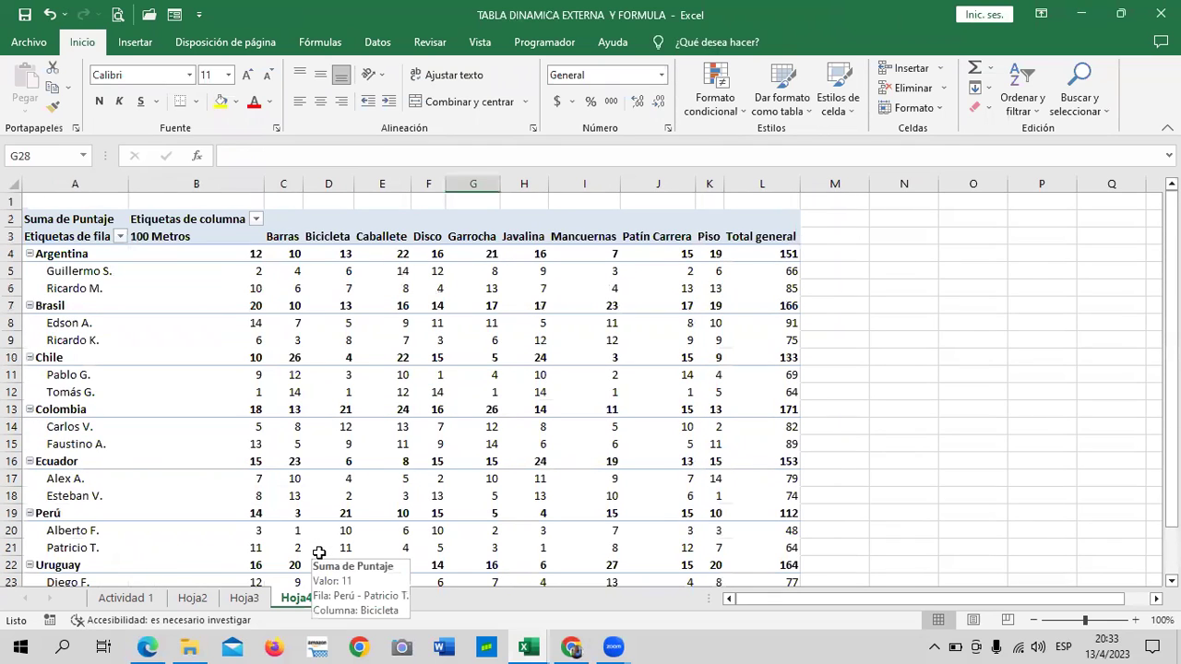
scroll(319, 552, down, 2)
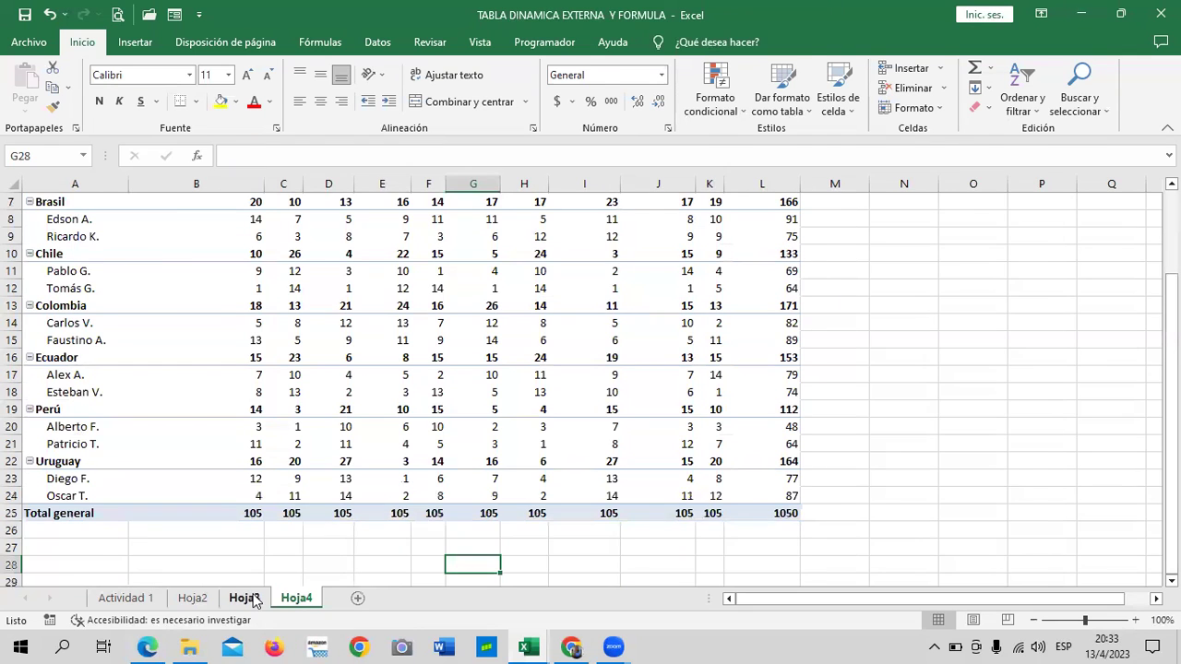
click(256, 600)
click(308, 600)
scroll(312, 545, up, 2)
click(358, 391)
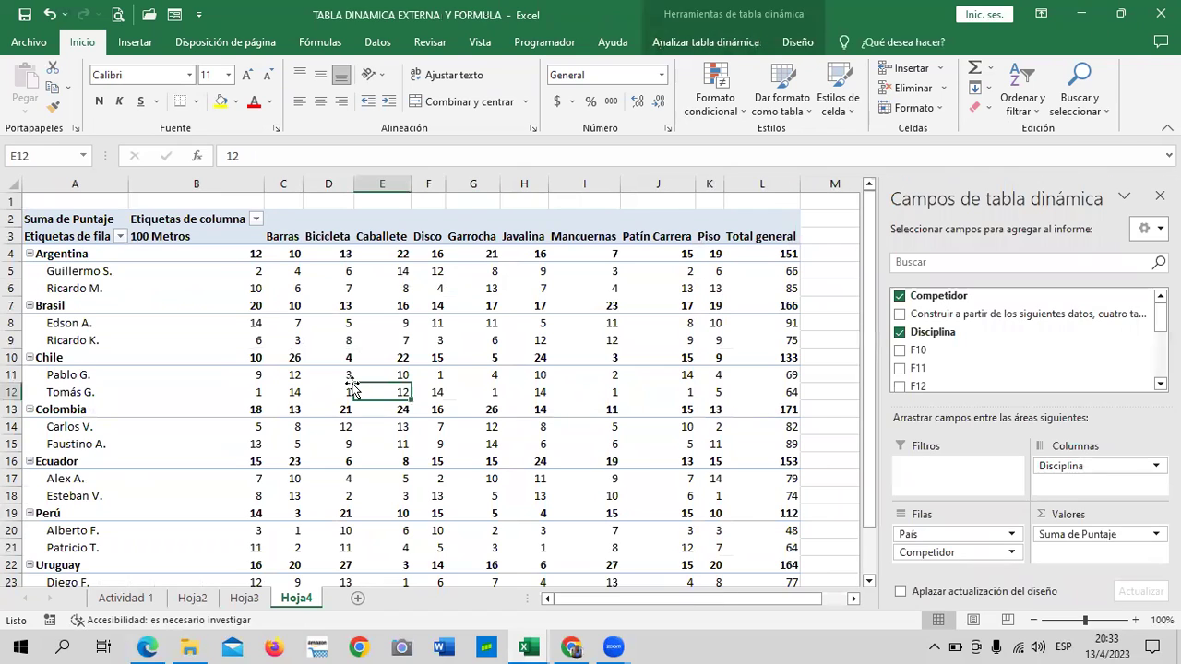
mouse_move(526, 647)
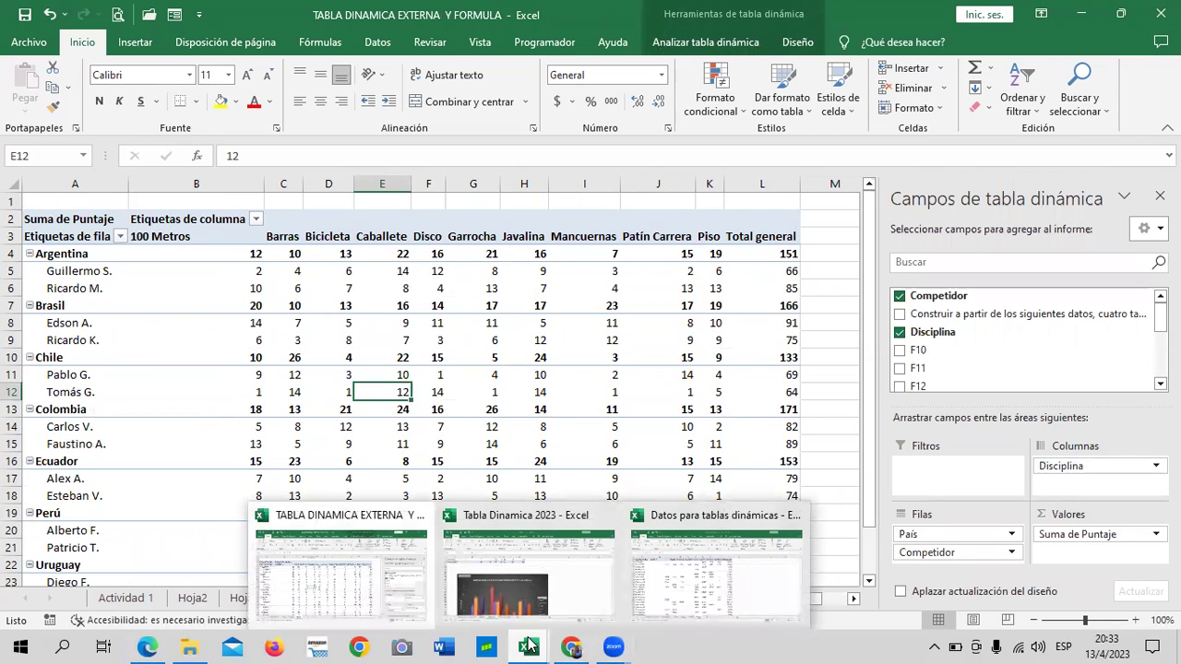
Return through Hoja3 to the Hoja2 calculated field notes
click(343, 580)
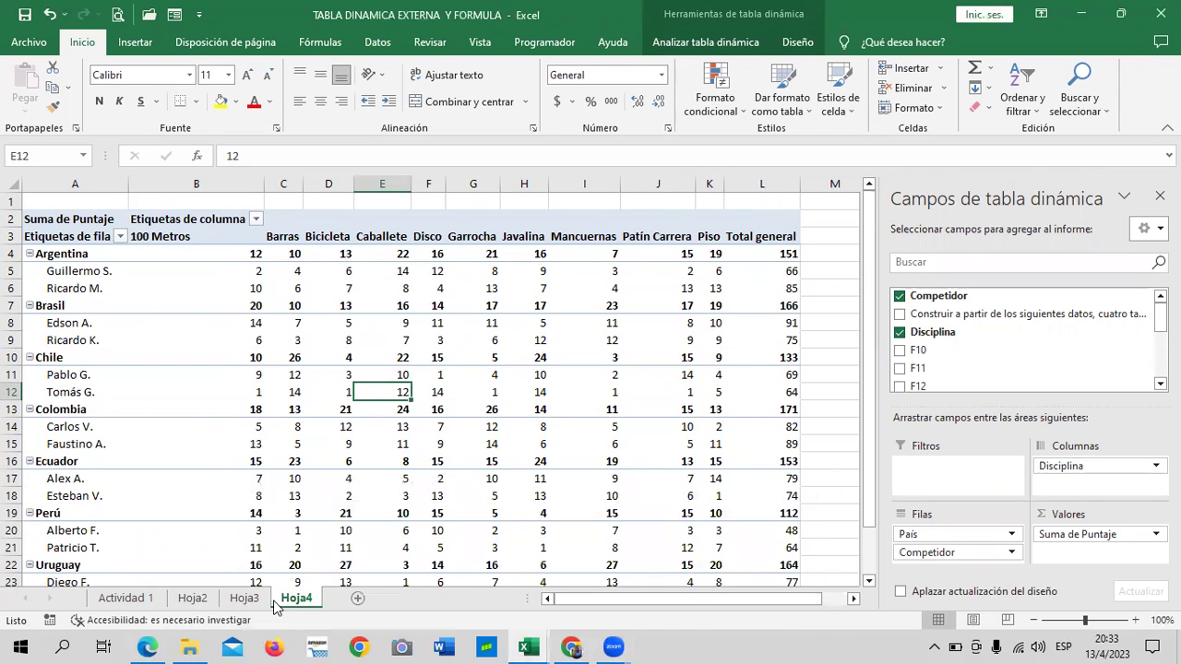
click(245, 598)
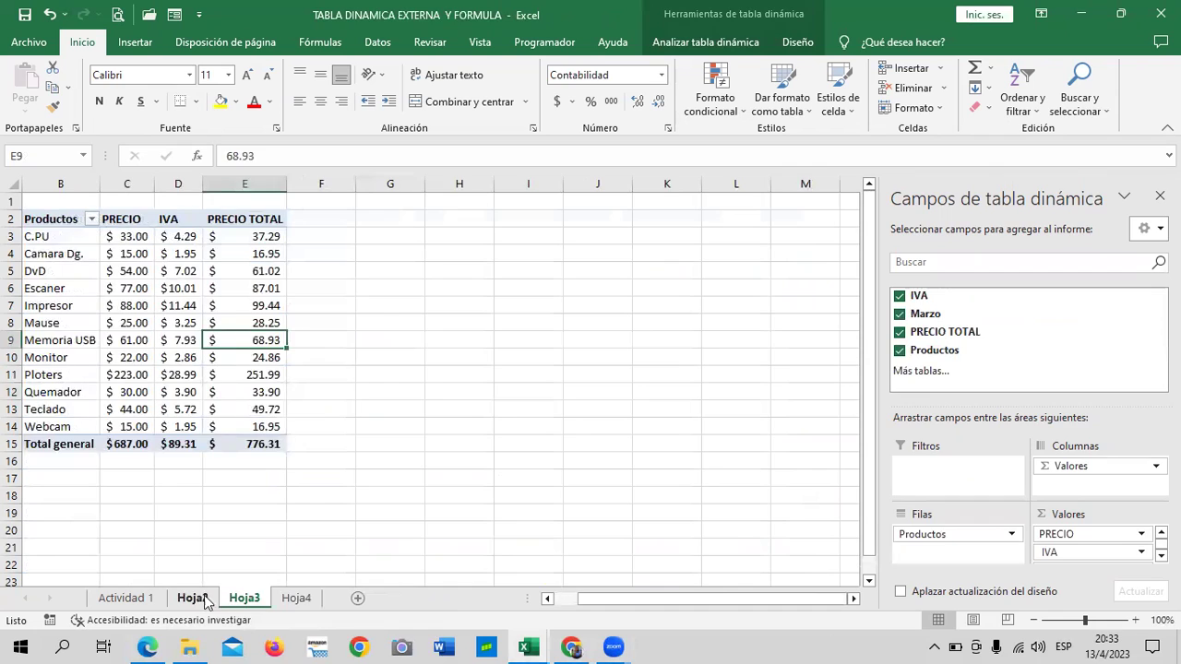
click(194, 598)
mouse_move(528, 646)
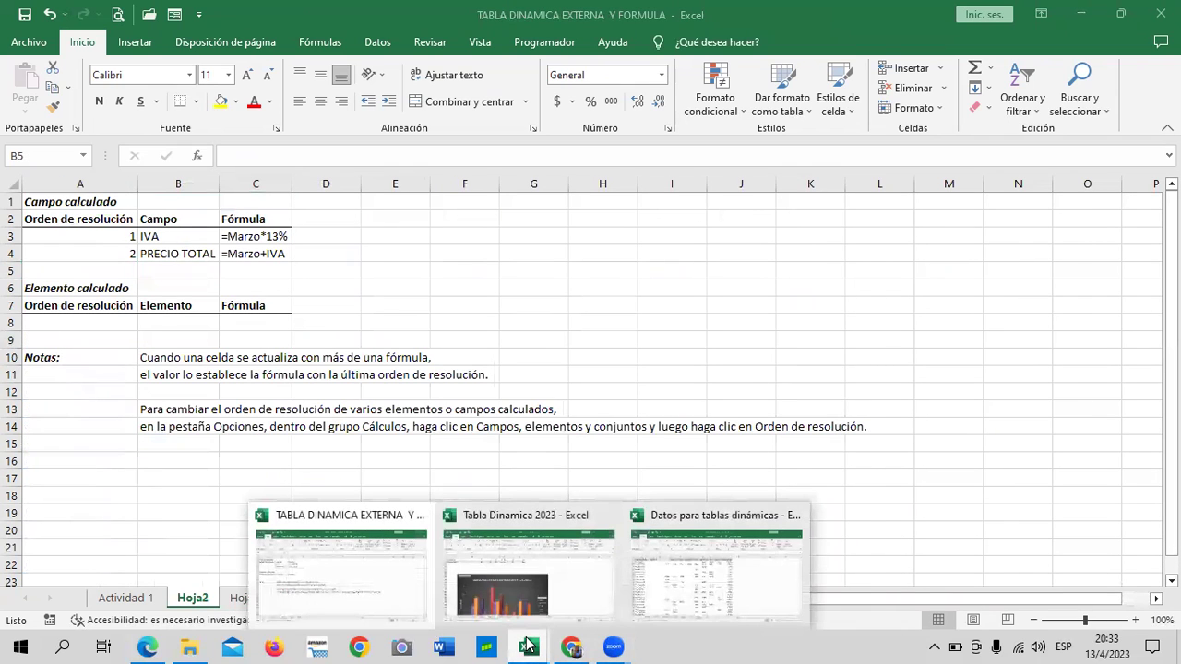
Open Datos para tablas dinámicas and browse its Hoja sheets, Filtros, DATOS and Actividad 2
click(717, 573)
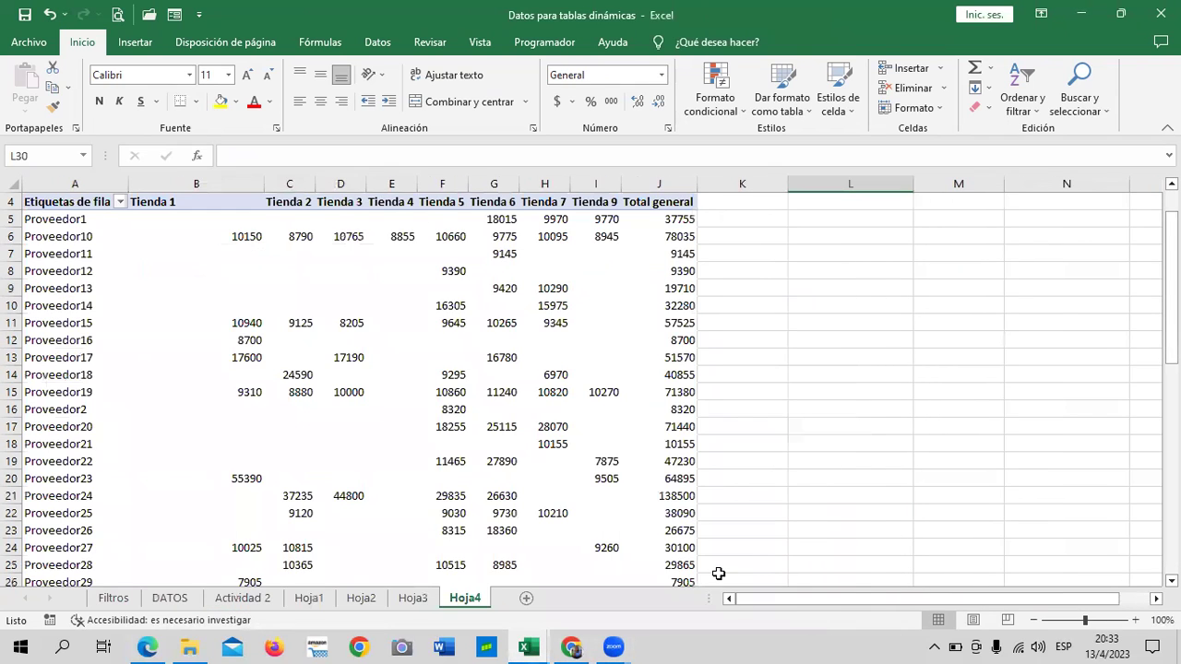
click(412, 600)
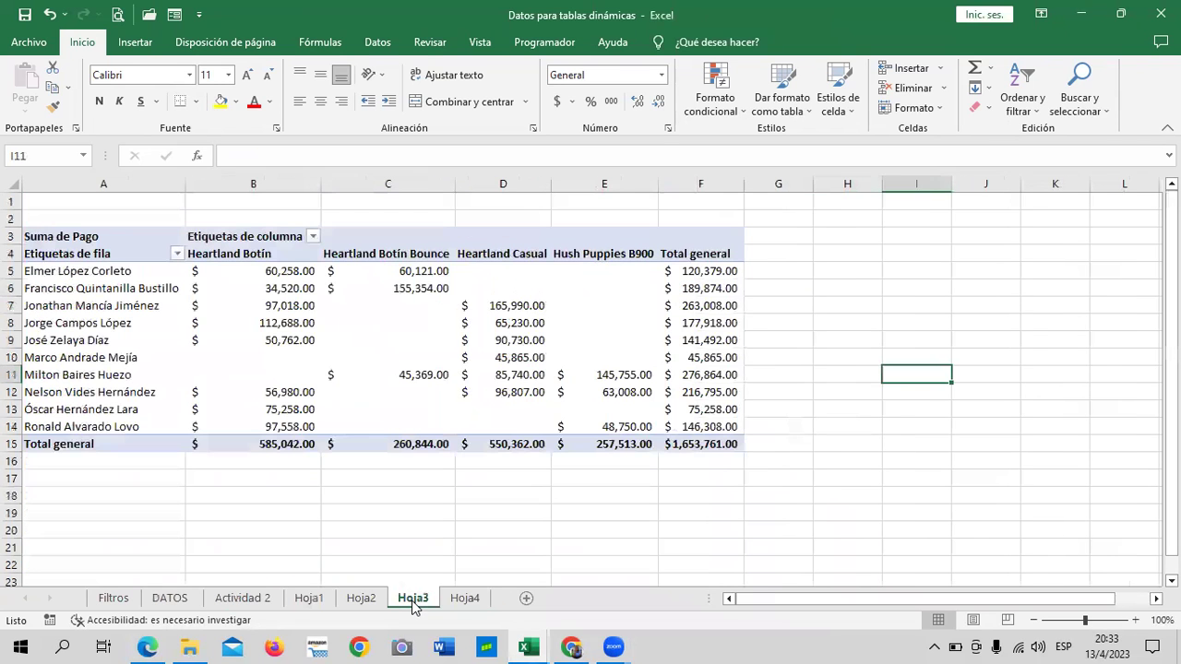
click(361, 597)
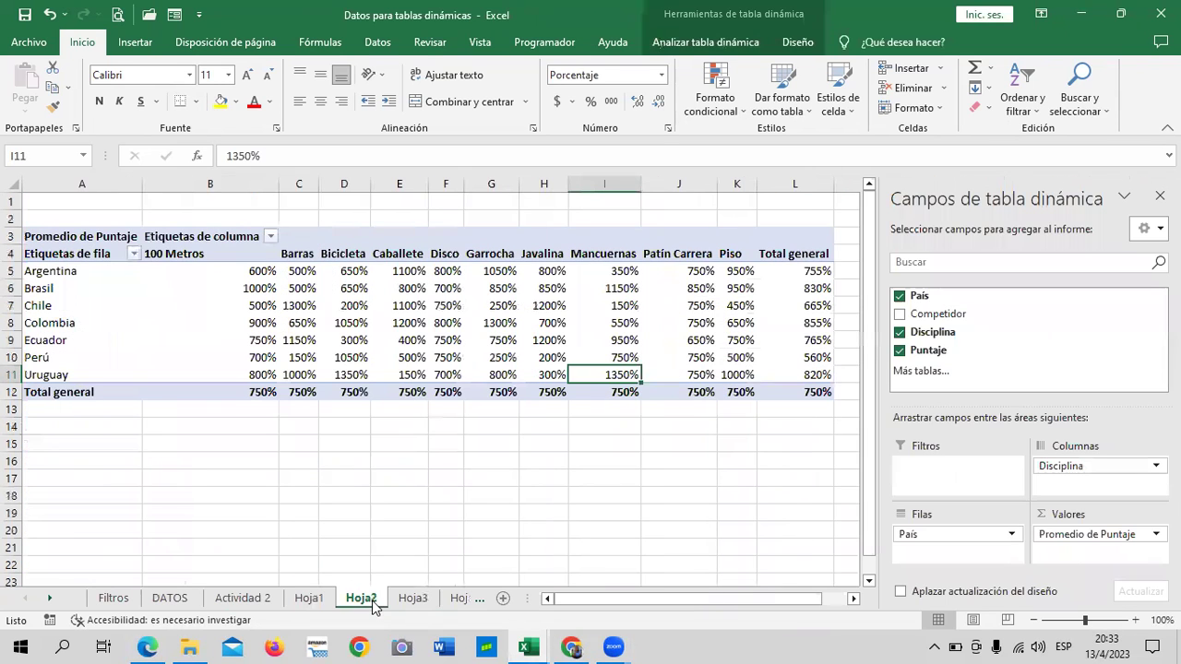
click(312, 599)
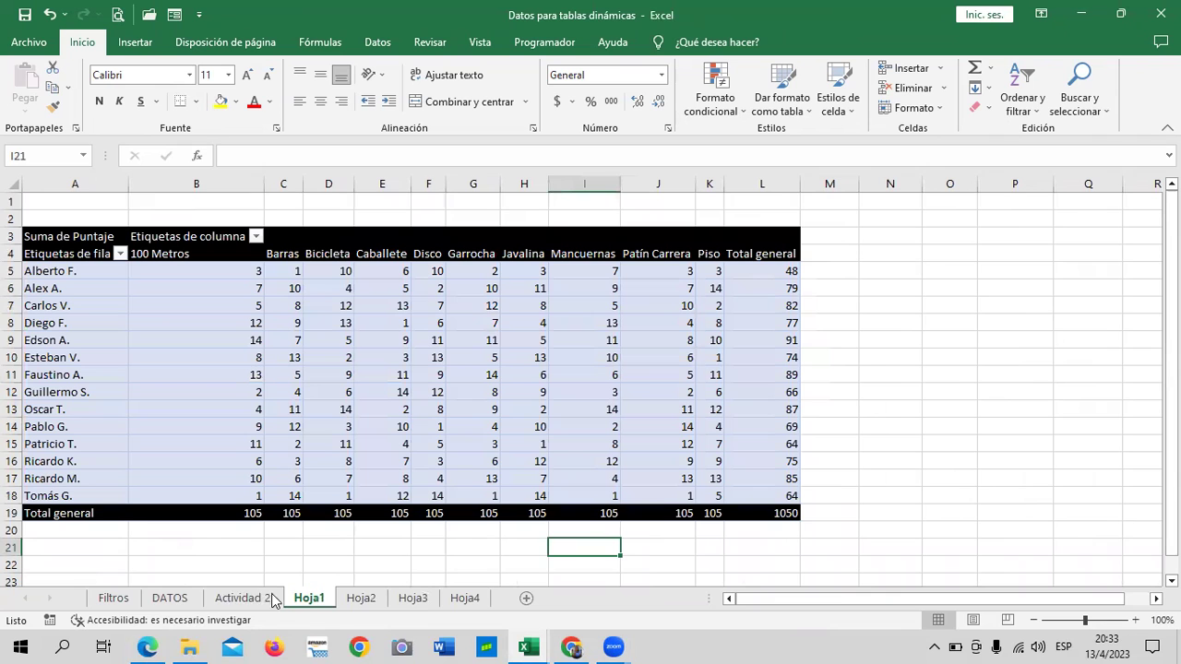
click(127, 601)
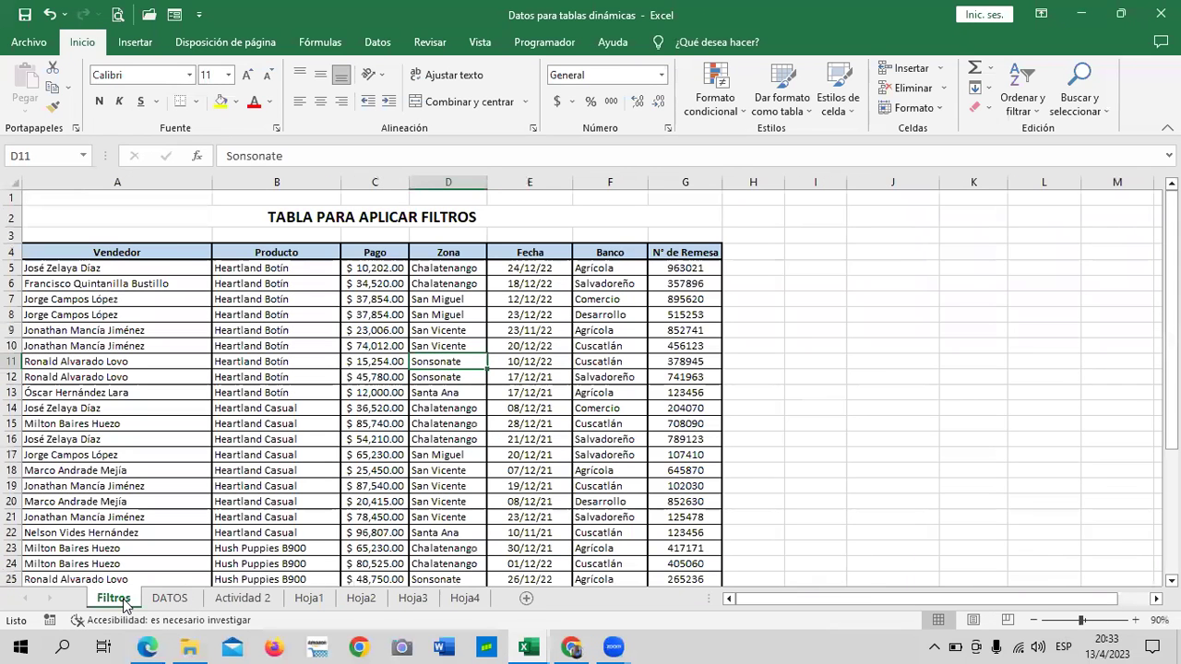
click(170, 599)
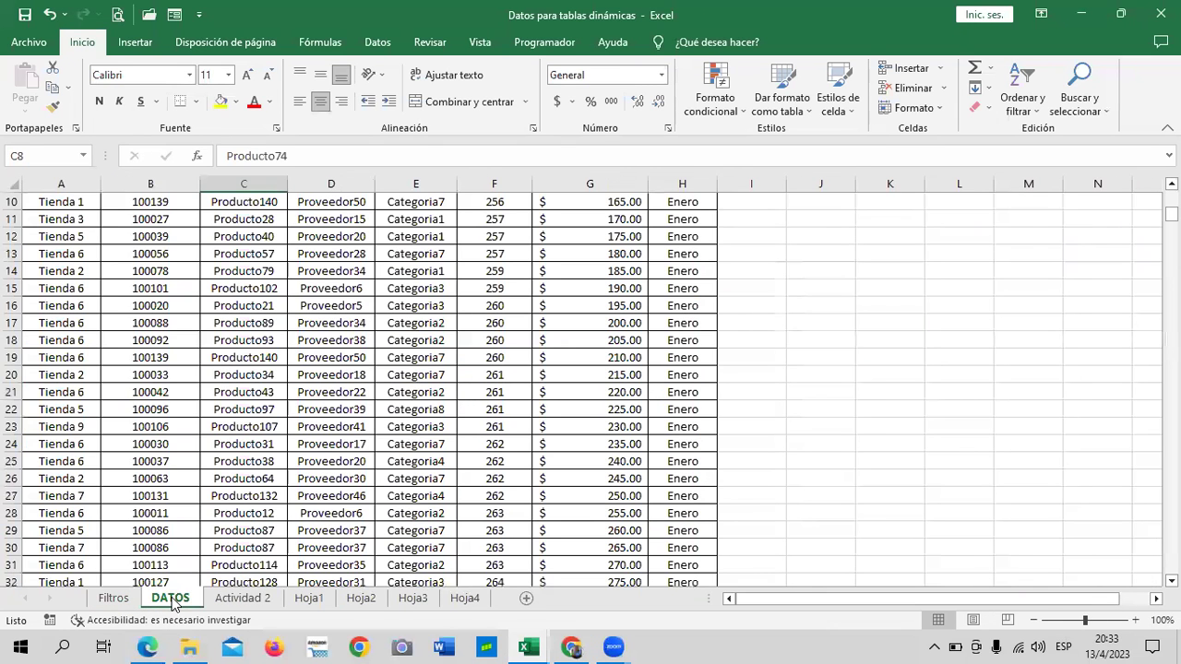
click(245, 600)
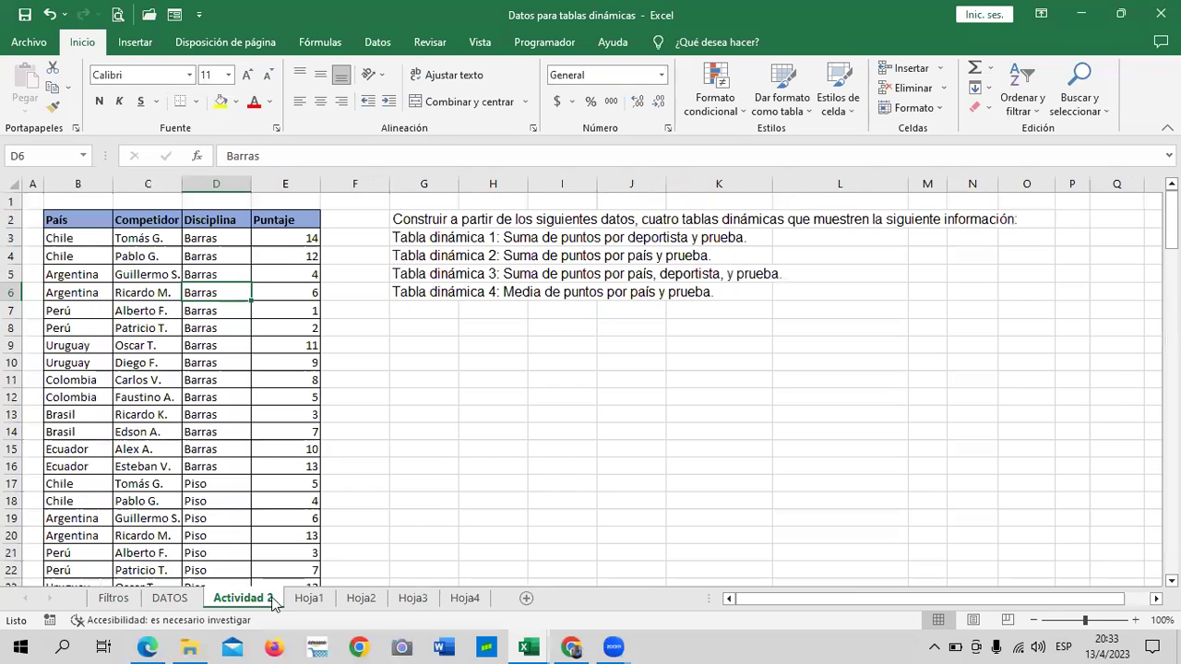
Return to the Hoja3 payments pivot and select a cell inside it to show the field list
click(316, 602)
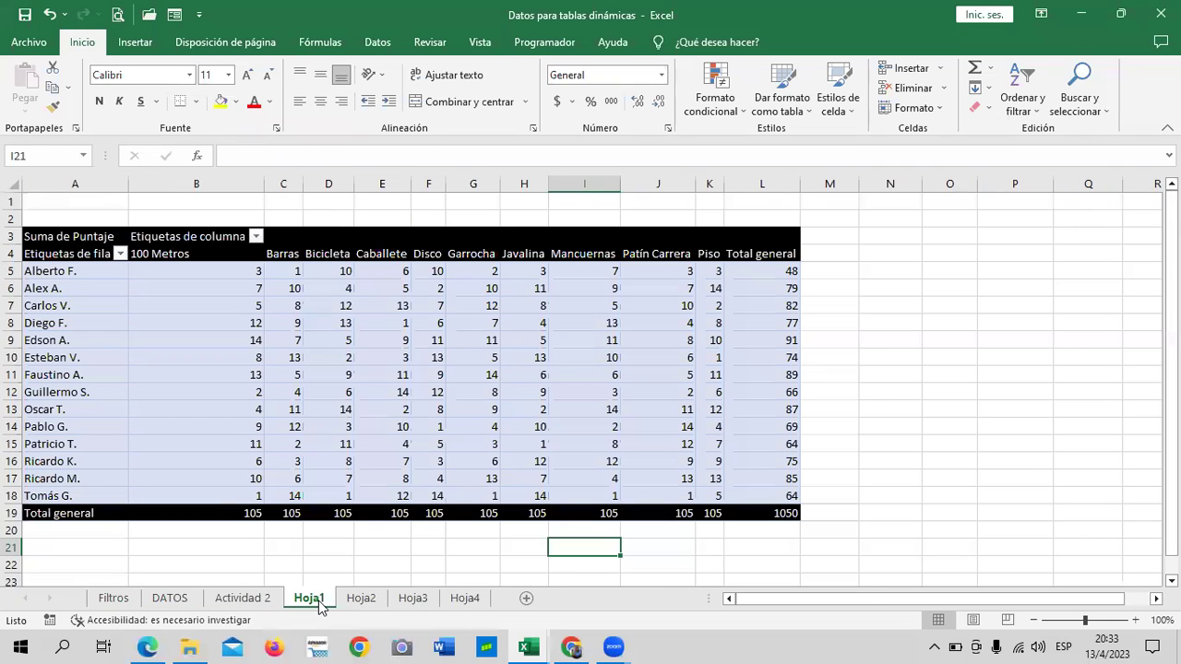
click(361, 599)
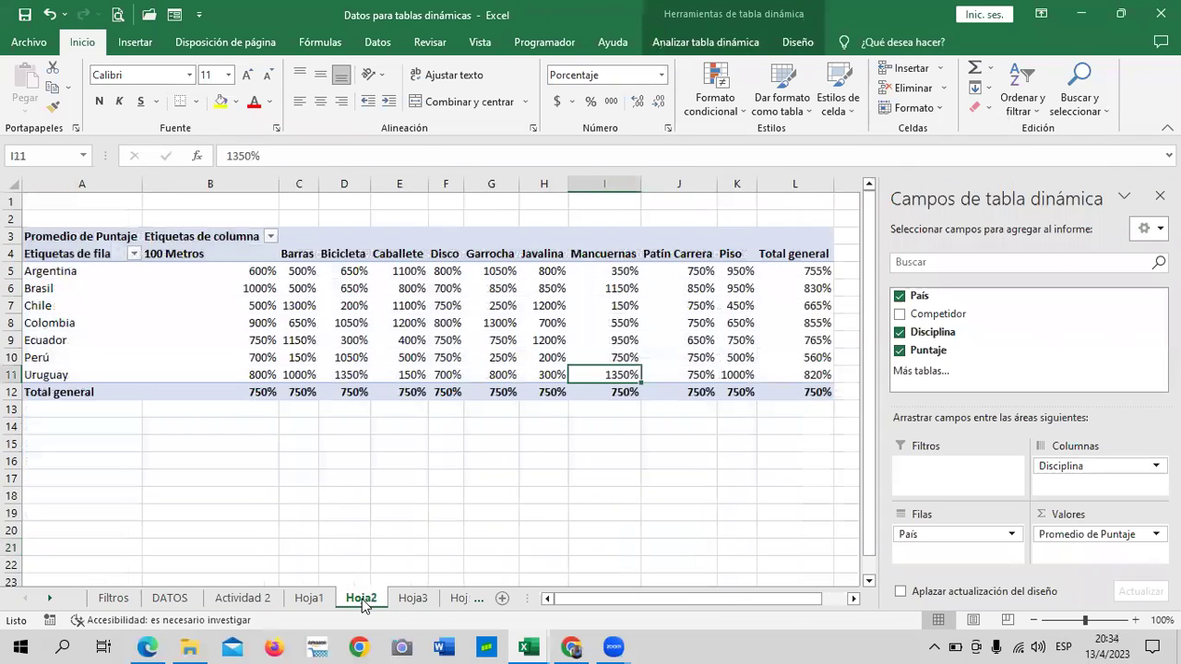
click(408, 602)
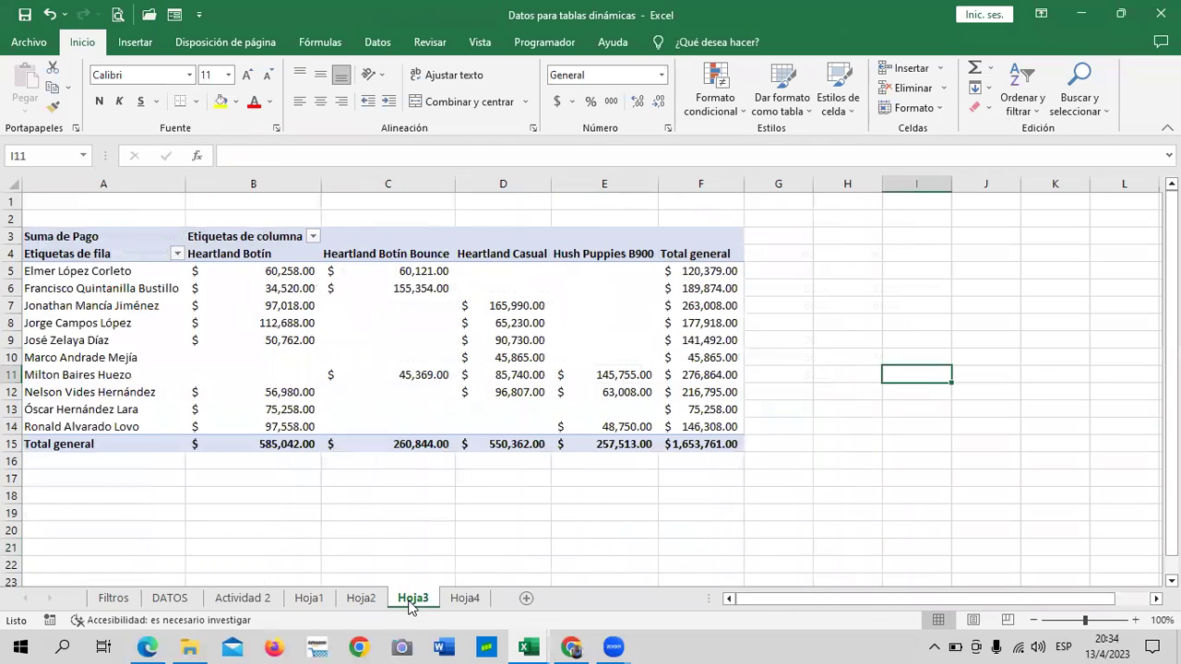
click(469, 597)
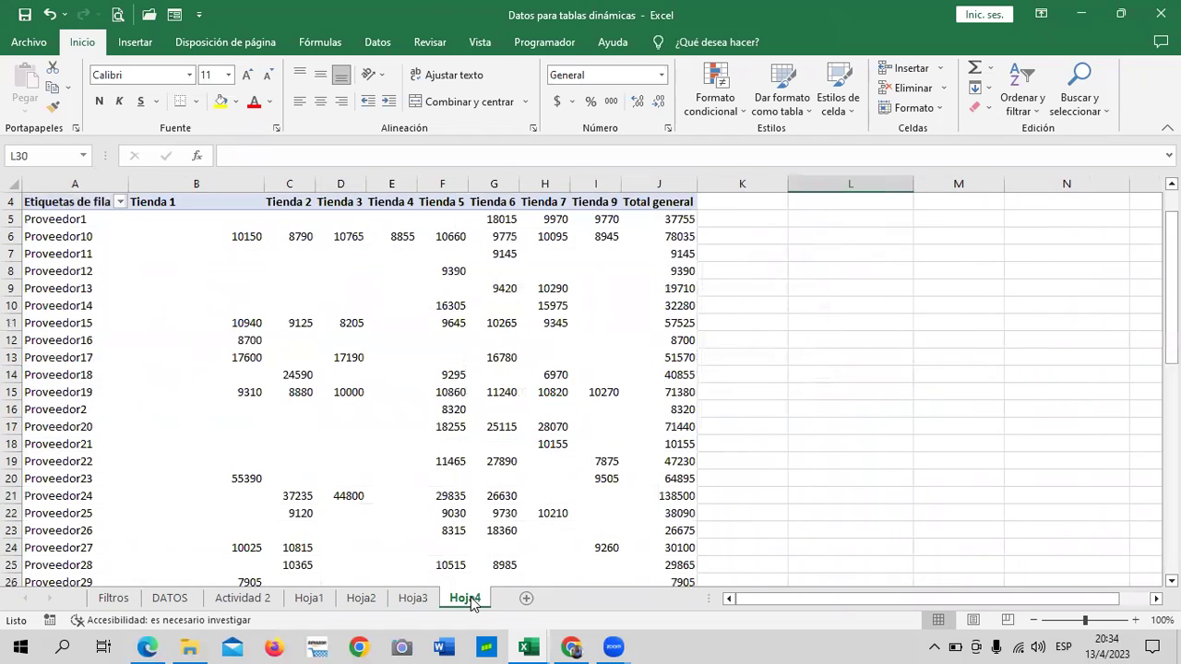
scroll(428, 495, up, 1)
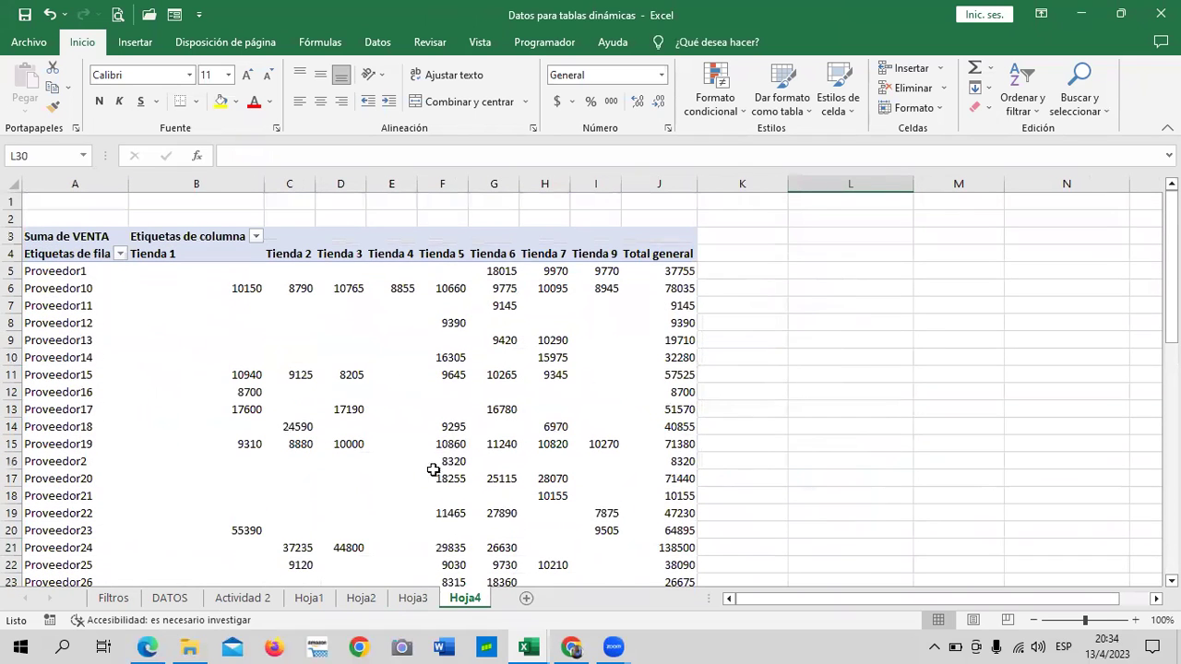
click(415, 598)
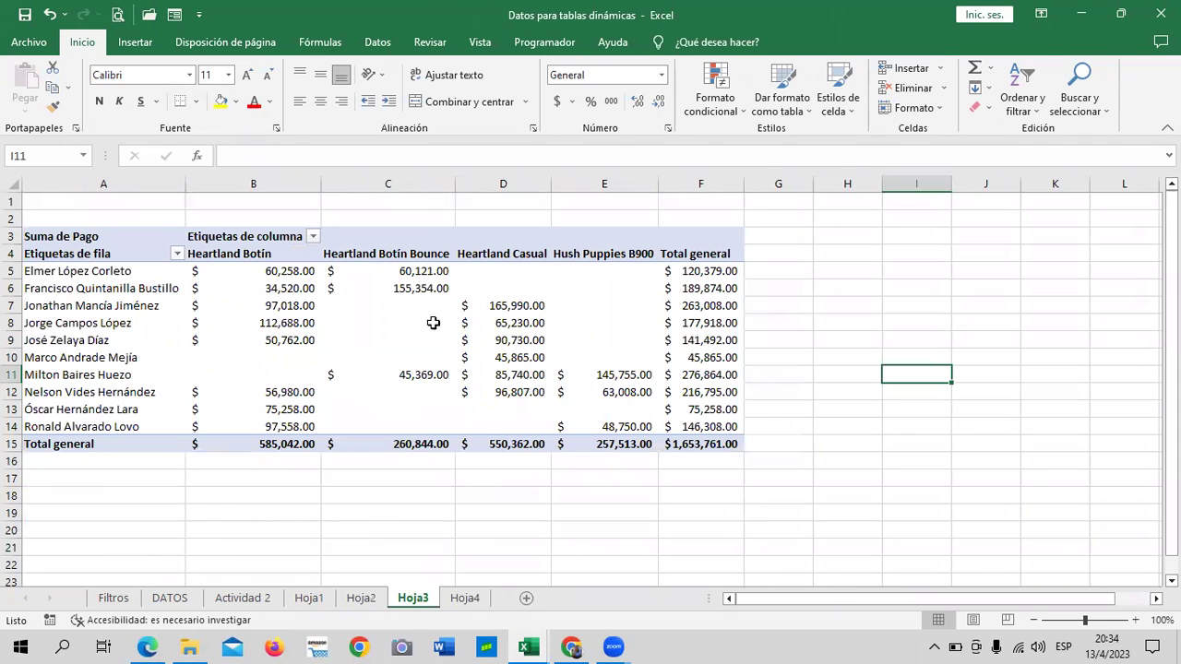
click(584, 290)
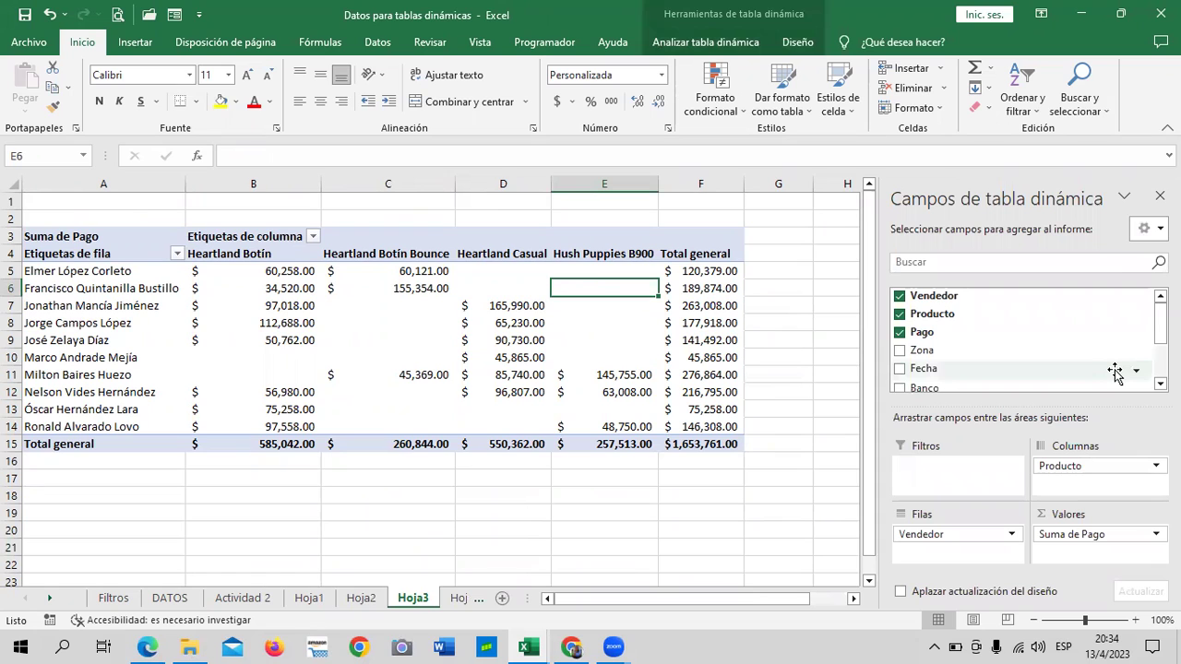
Check Fecha in the field list so each Vendedor's payments split into 2021 and 2022 rows
scroll(1033, 360, down, 1)
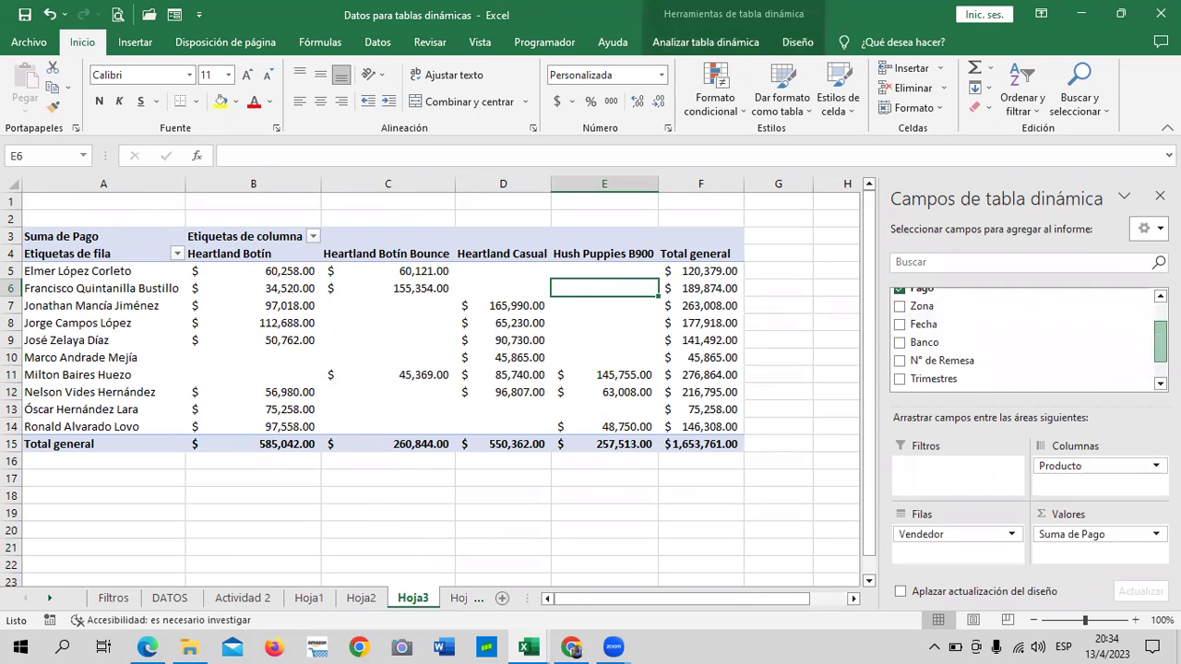
click(899, 322)
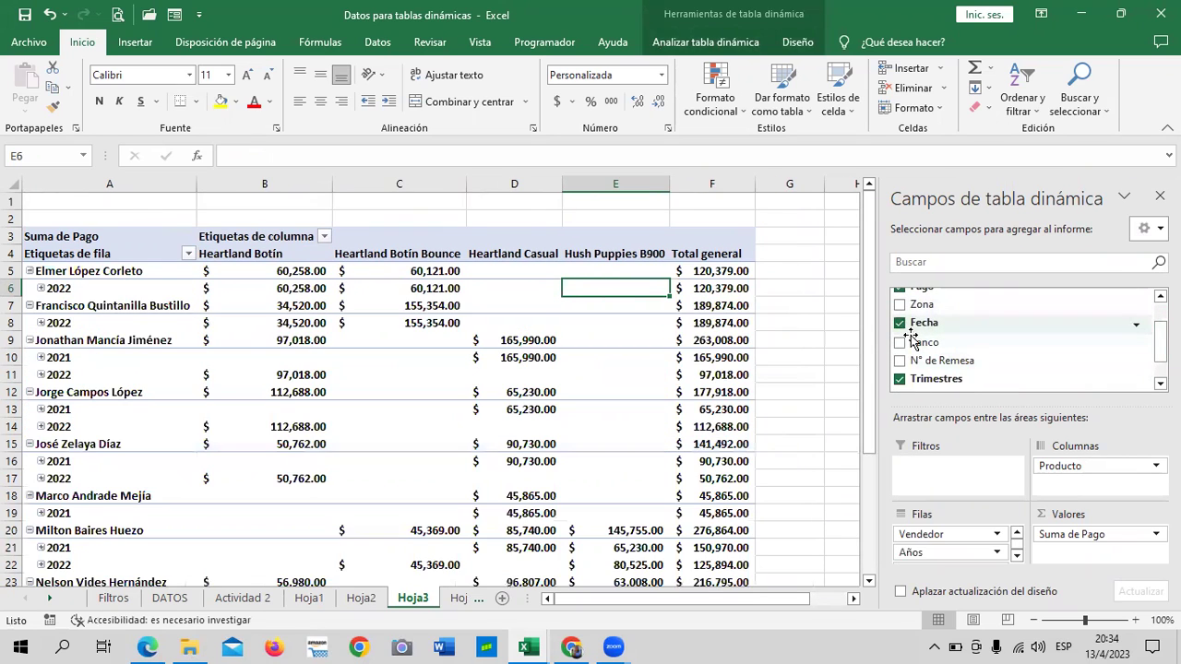
scroll(747, 367, down, 3)
scroll(743, 367, down, 1)
scroll(738, 366, down, 3)
scroll(735, 364, up, 4)
scroll(677, 414, up, 3)
mouse_move(615, 426)
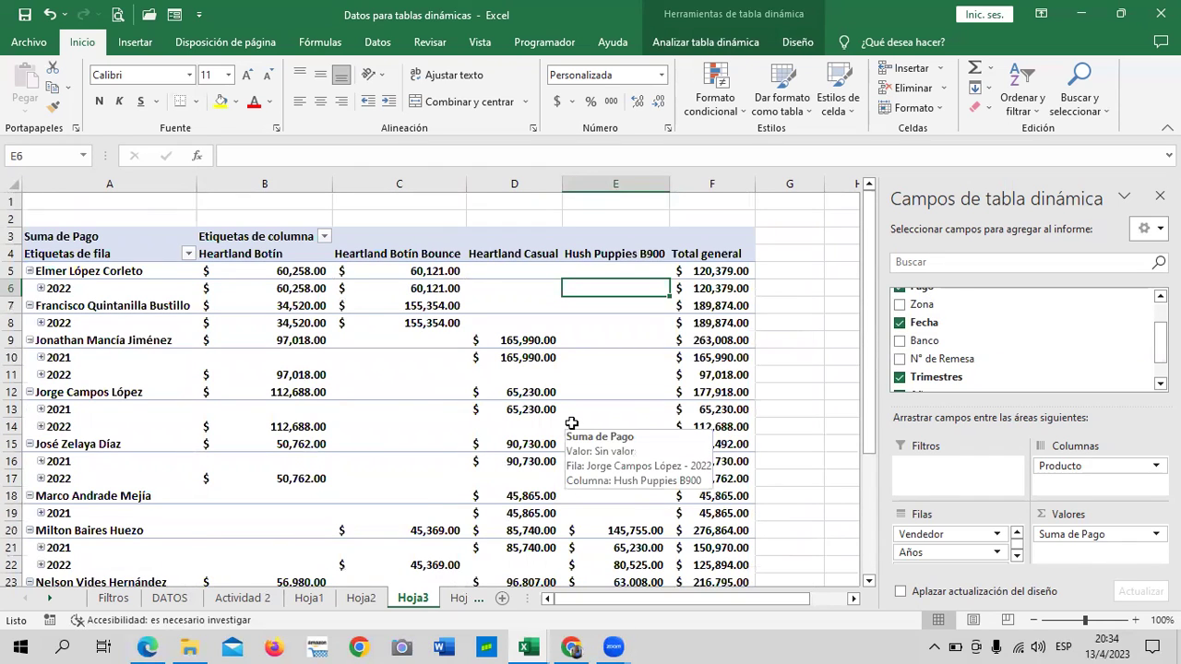
click(899, 323)
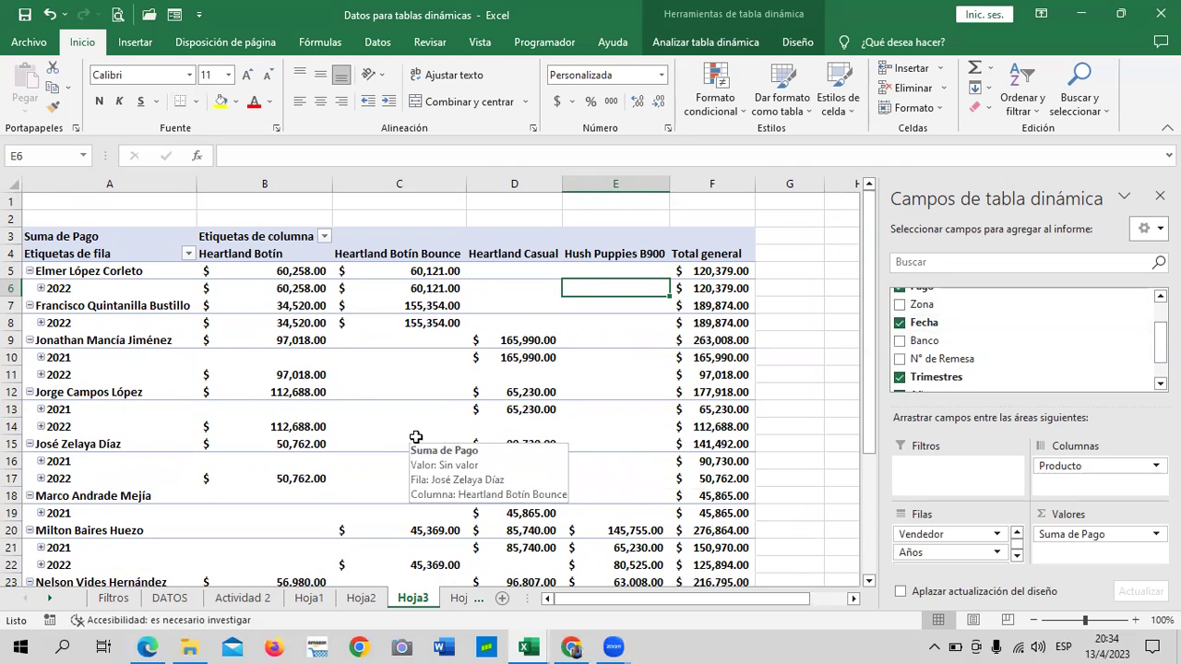
scroll(410, 420, down, 3)
scroll(411, 420, down, 4)
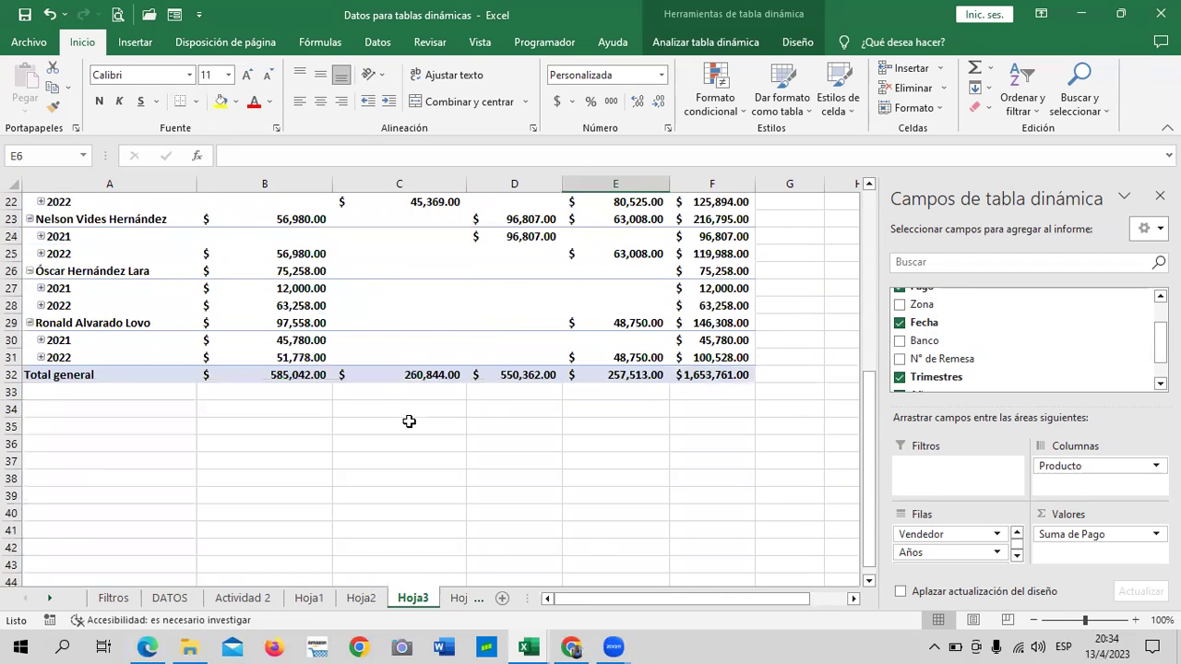
click(496, 323)
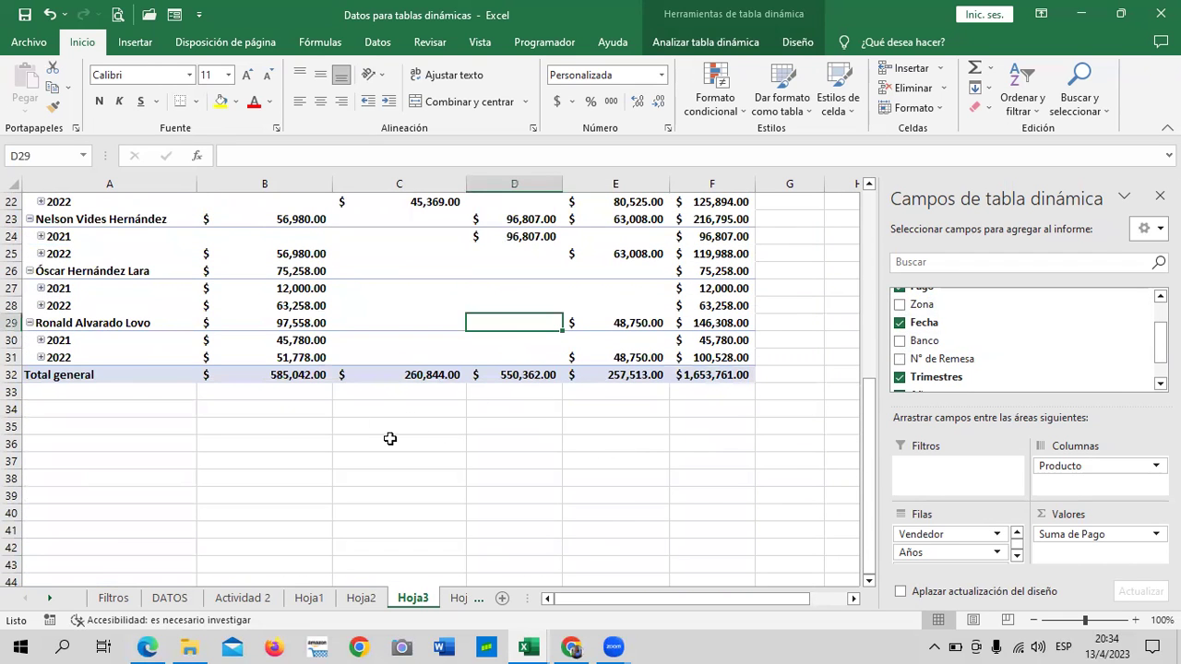
click(388, 437)
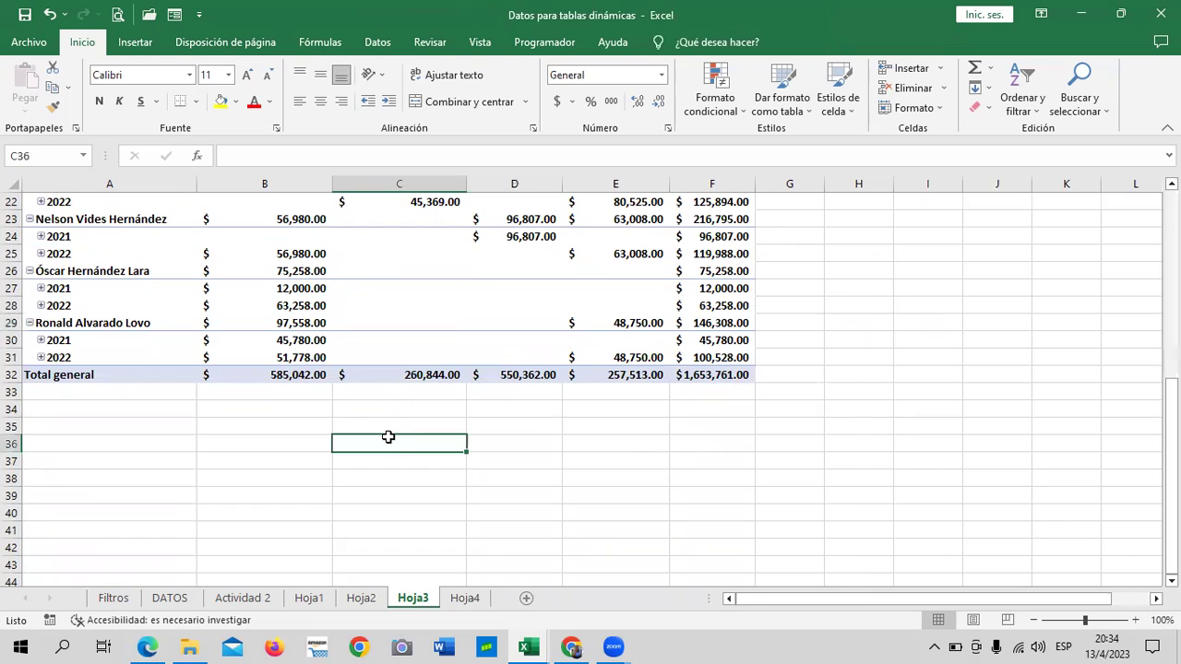
click(616, 328)
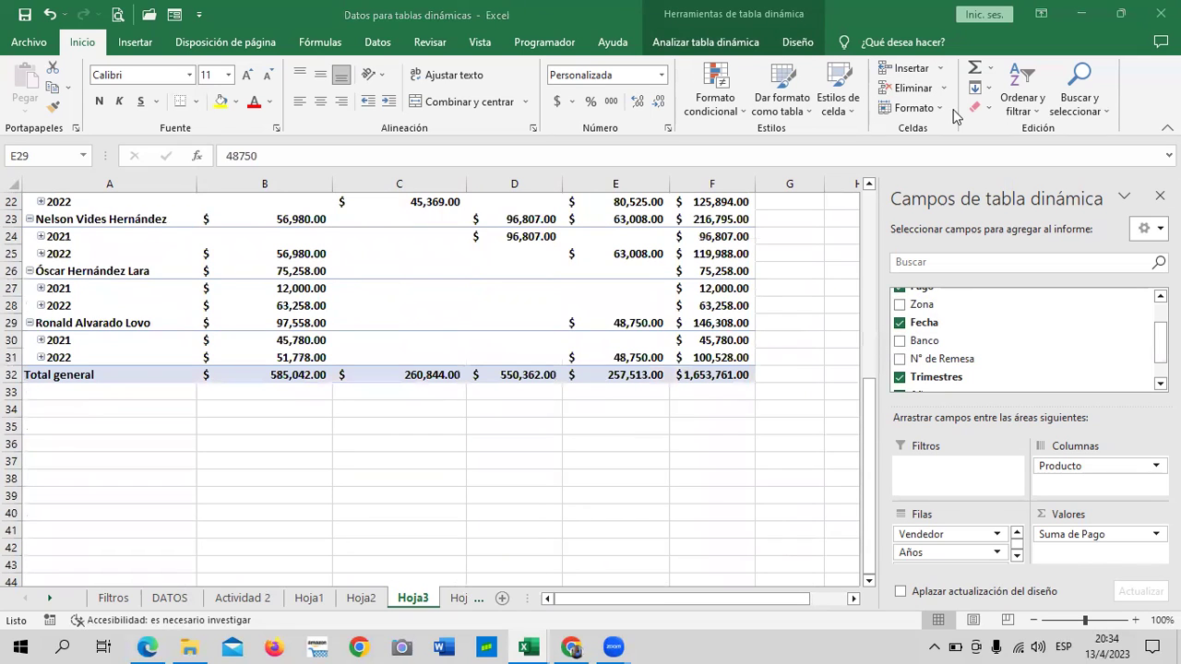
Start a pivot chart and compare the Líneas and Radial chart types
click(705, 43)
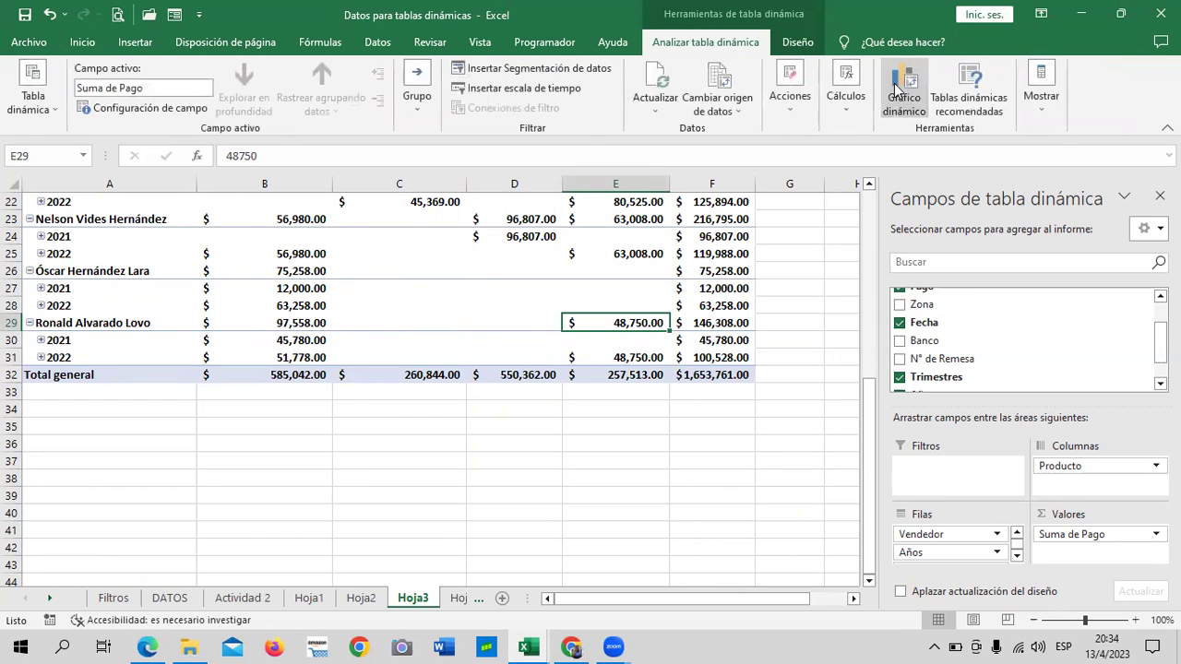
click(894, 88)
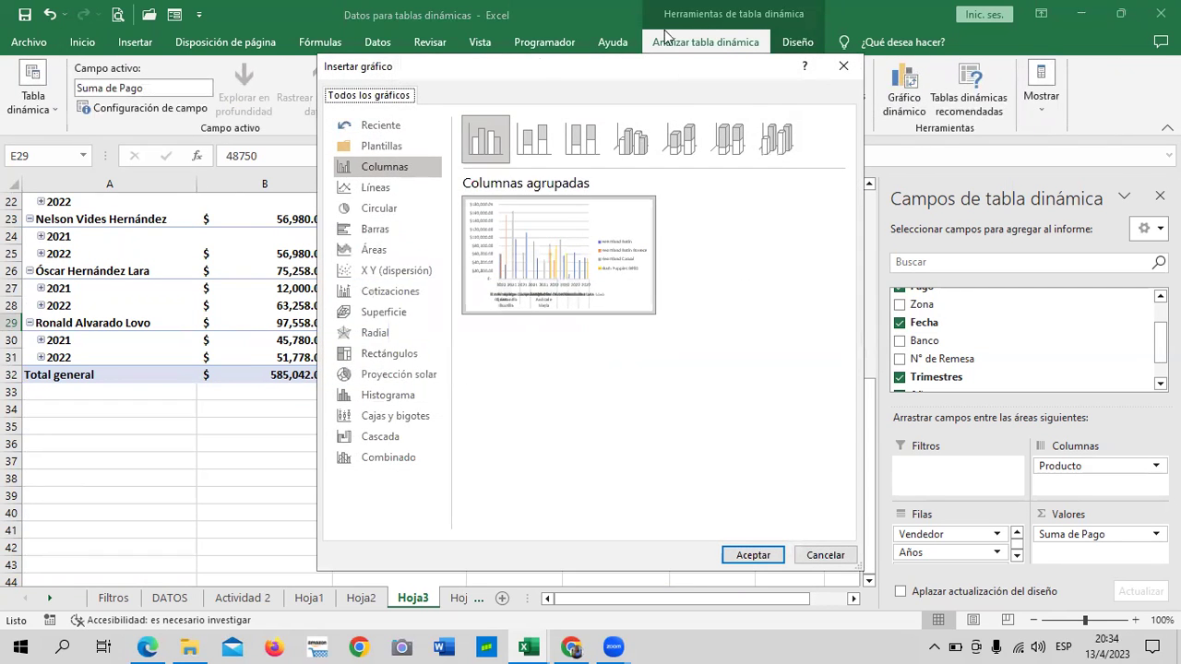
click(396, 191)
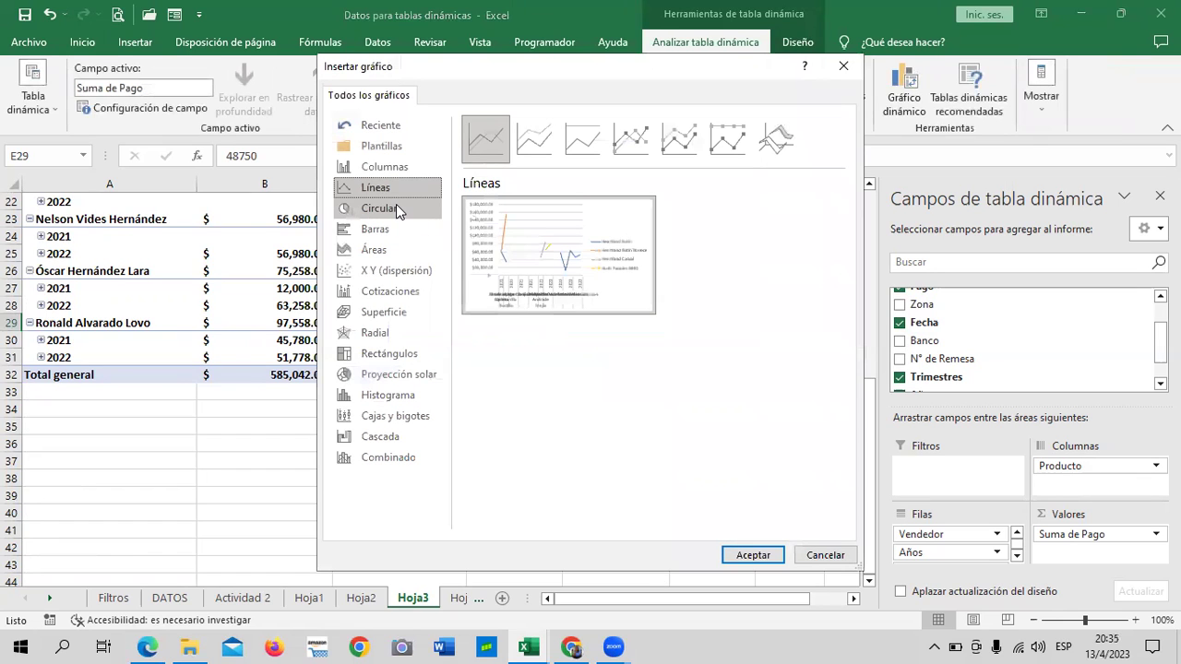
click(374, 334)
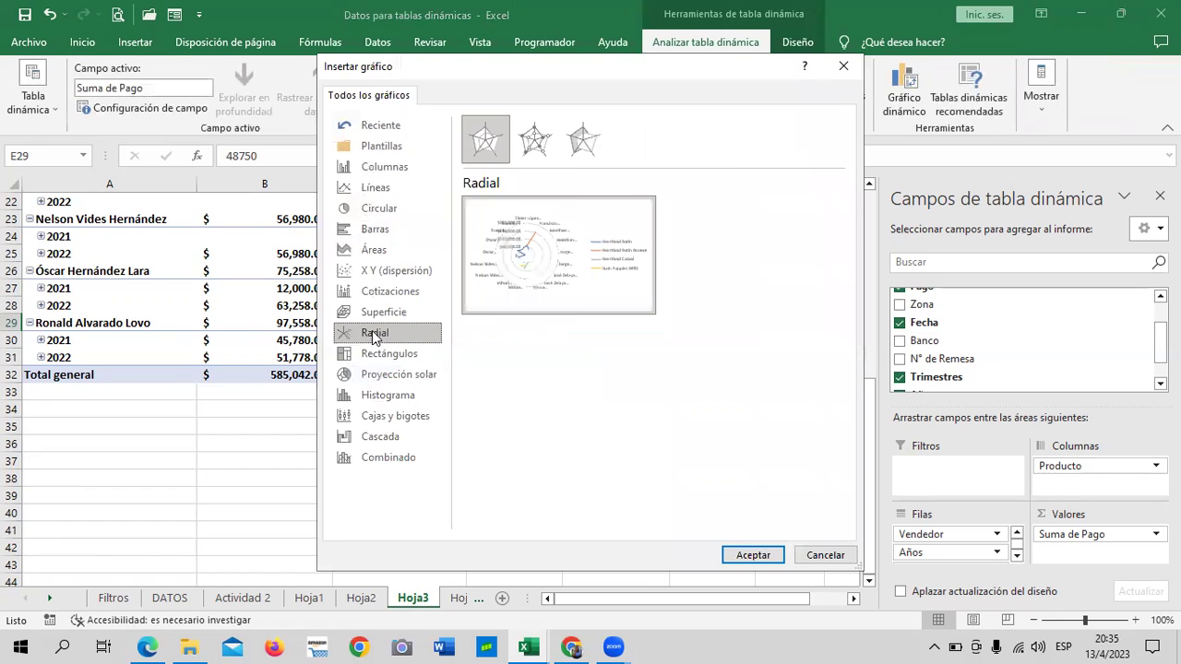
click(535, 145)
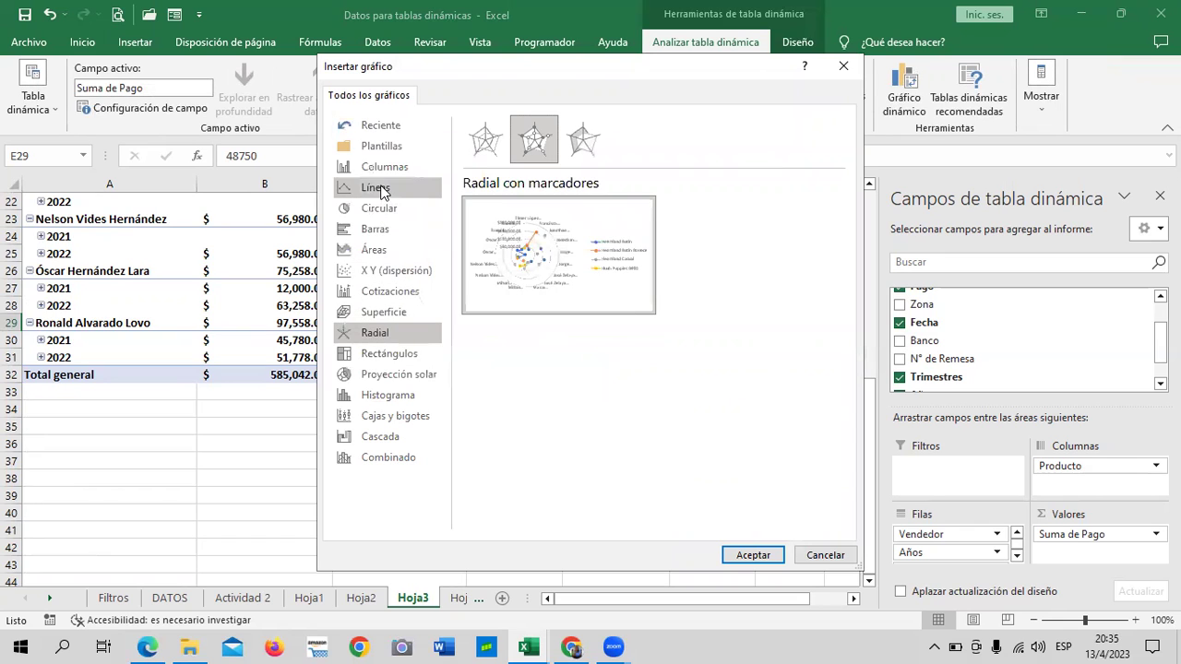
click(382, 191)
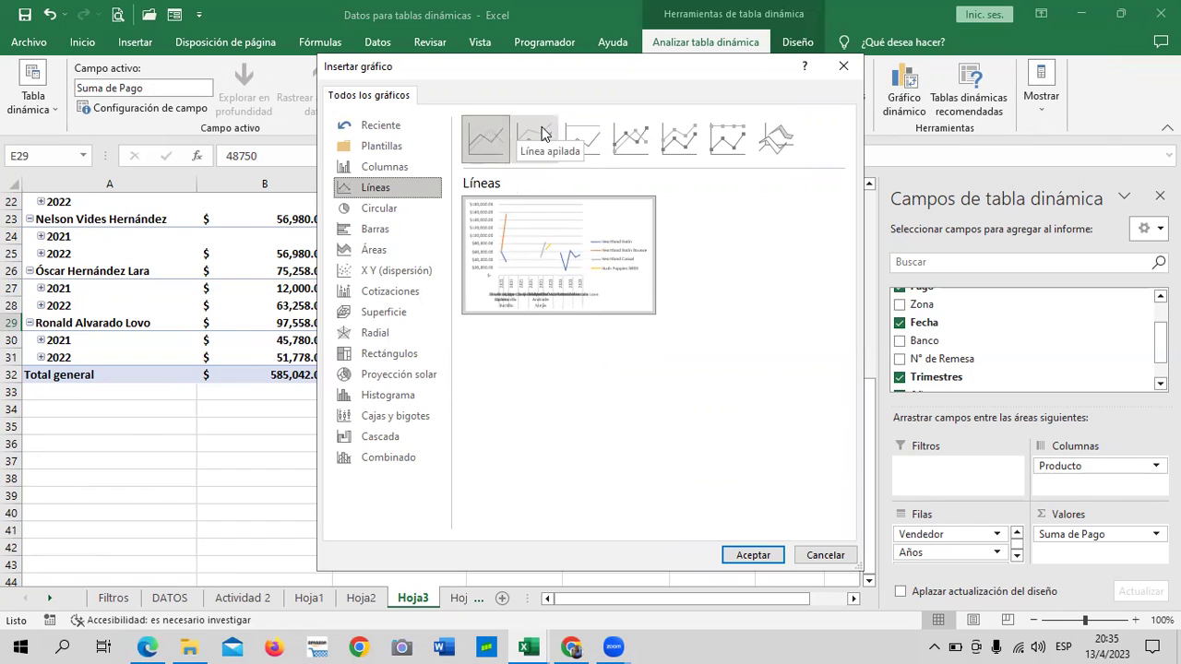
Preview the line variants and insert a Línea apilada con marcadores pivot chart
click(540, 135)
mouse_move(558, 255)
mouse_move(535, 139)
click(581, 138)
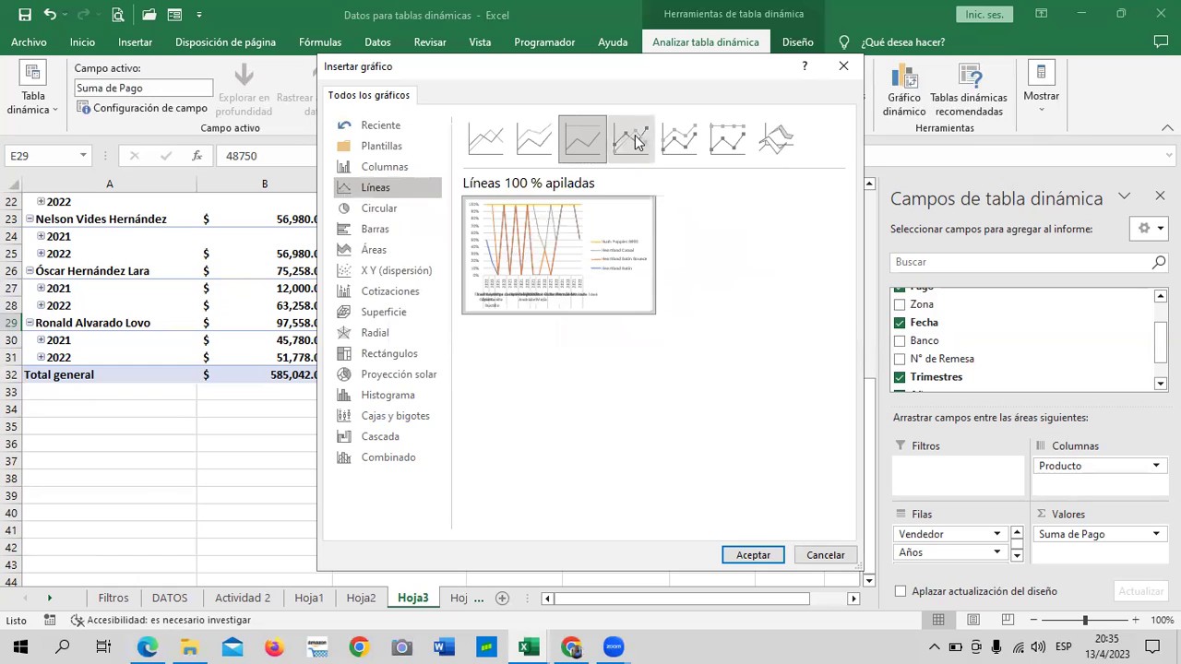
click(635, 141)
mouse_move(679, 139)
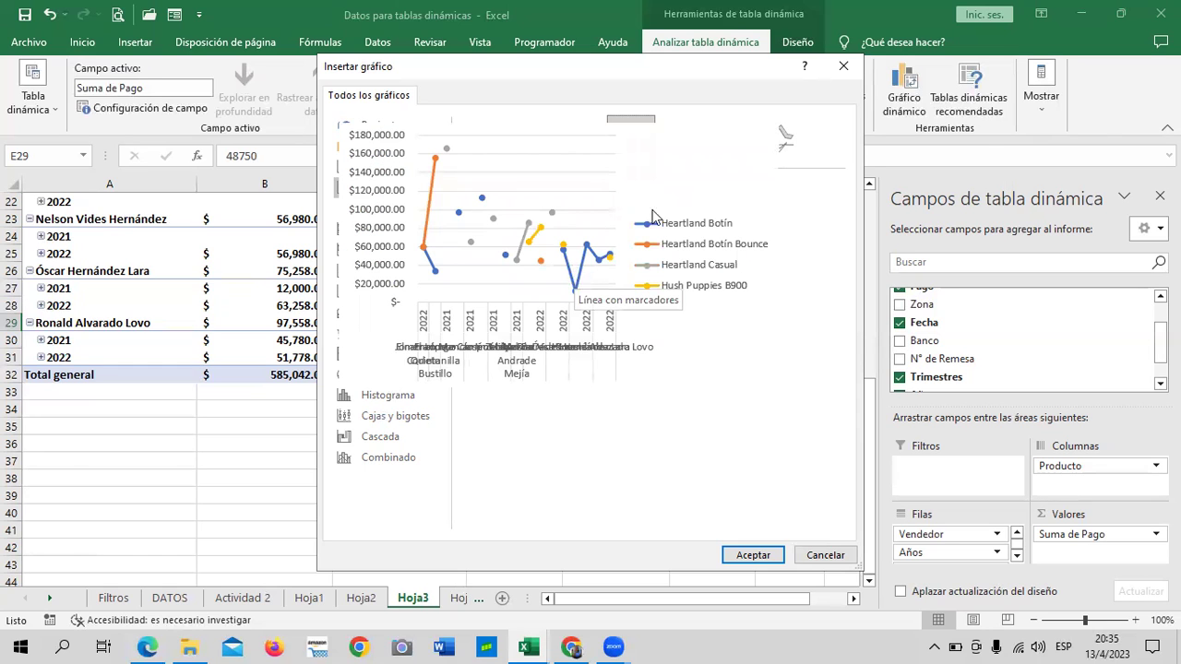
mouse_move(558, 254)
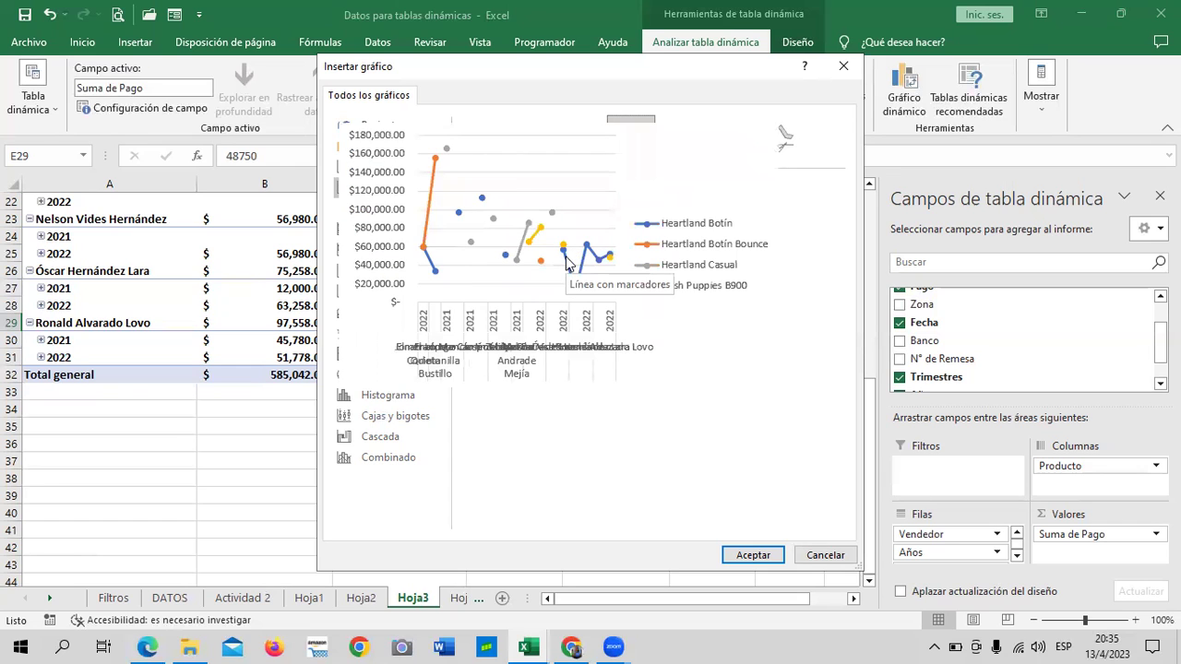
click(680, 143)
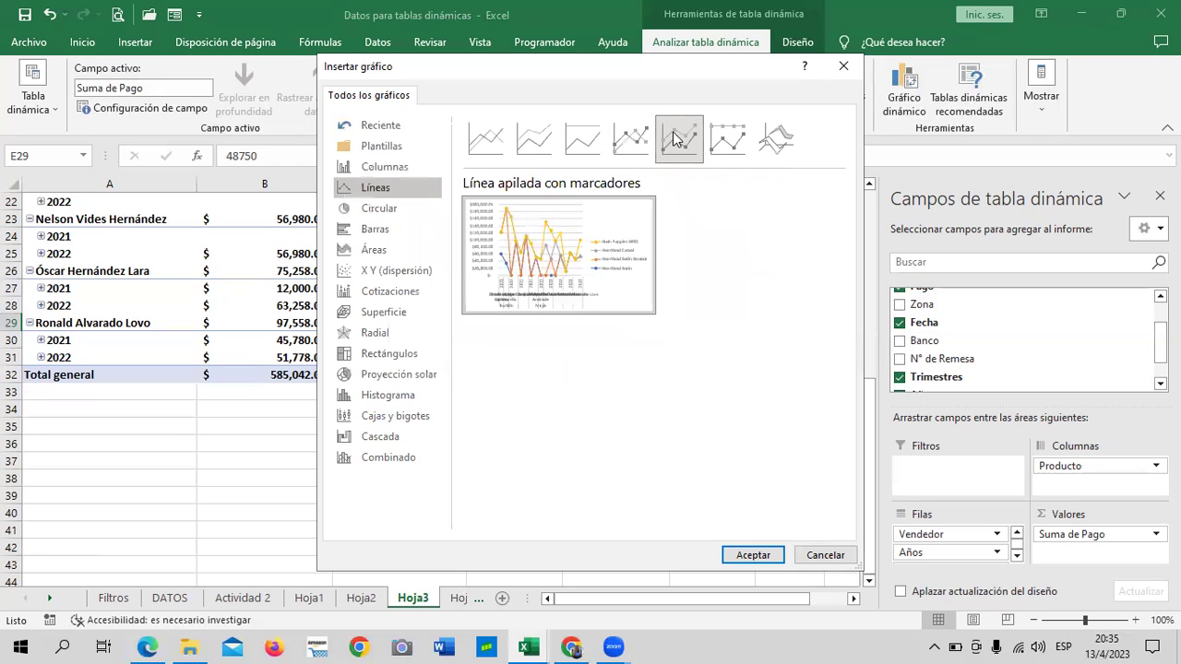
click(736, 140)
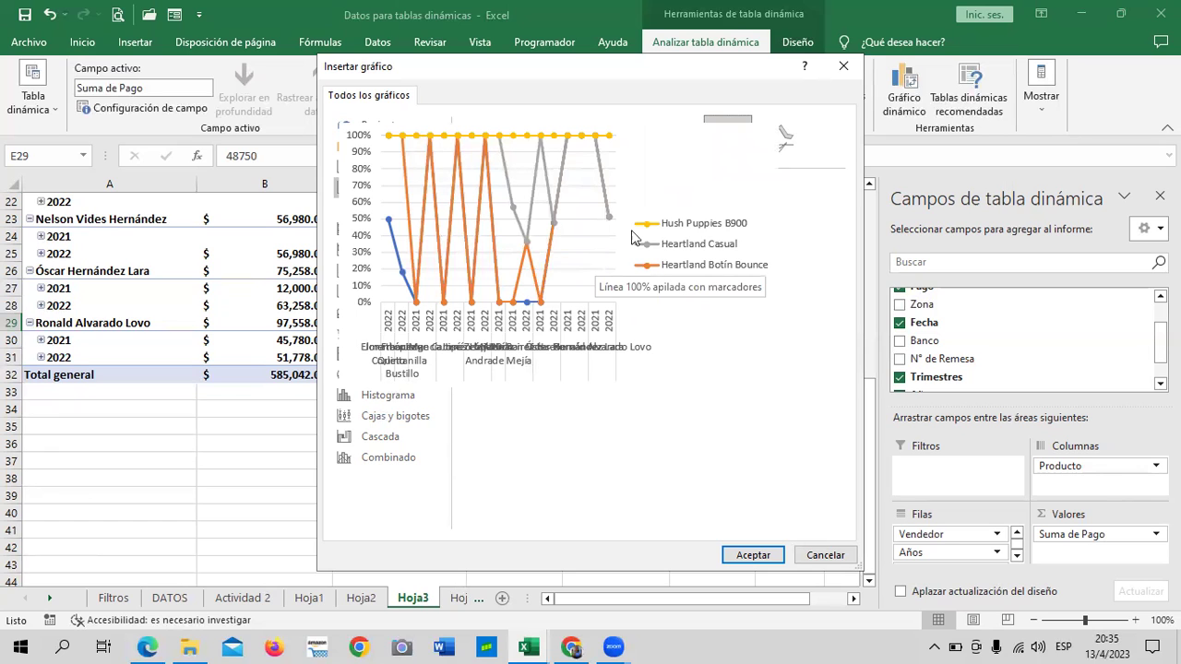
click(780, 140)
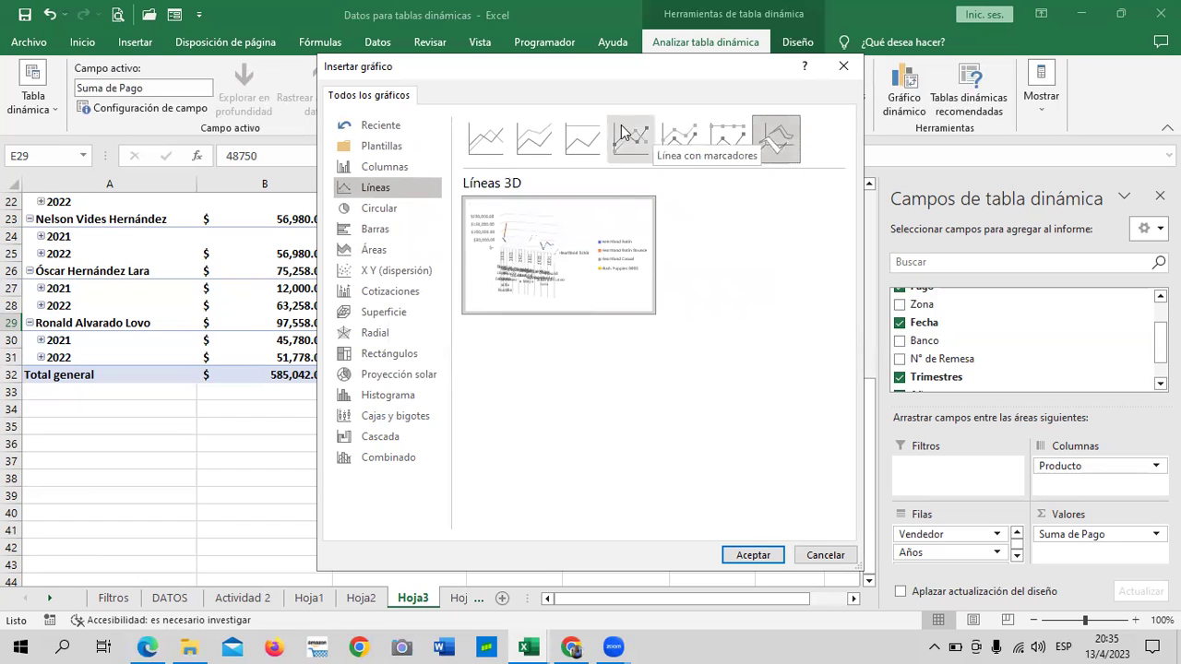
mouse_move(582, 138)
click(677, 127)
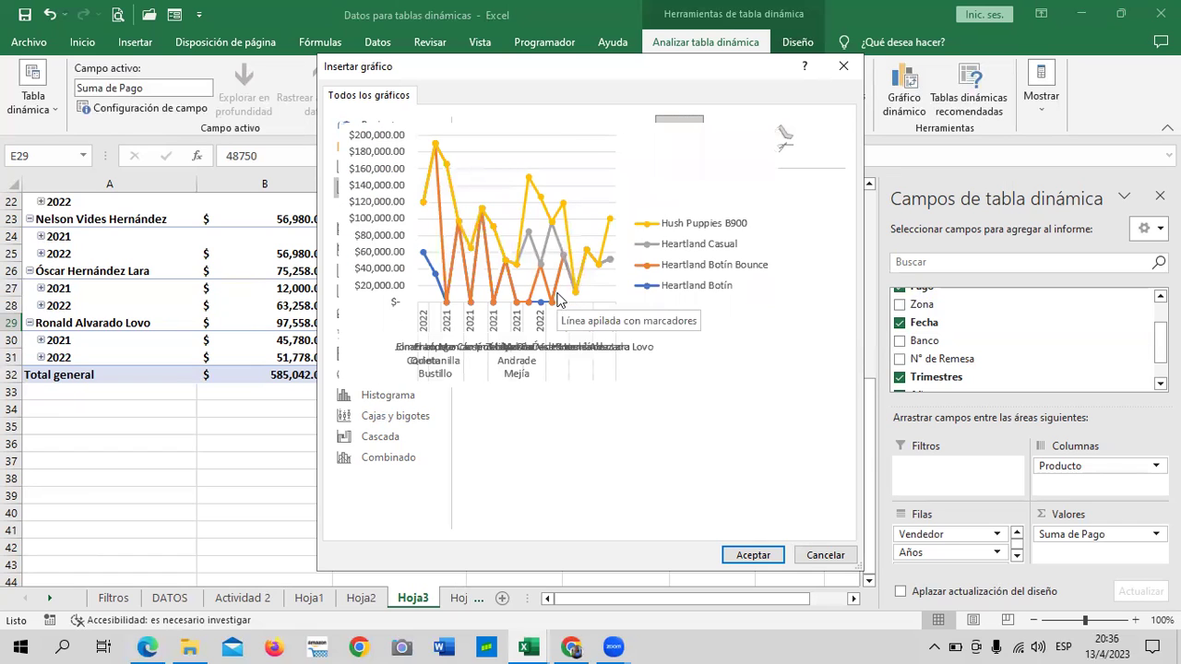
click(752, 554)
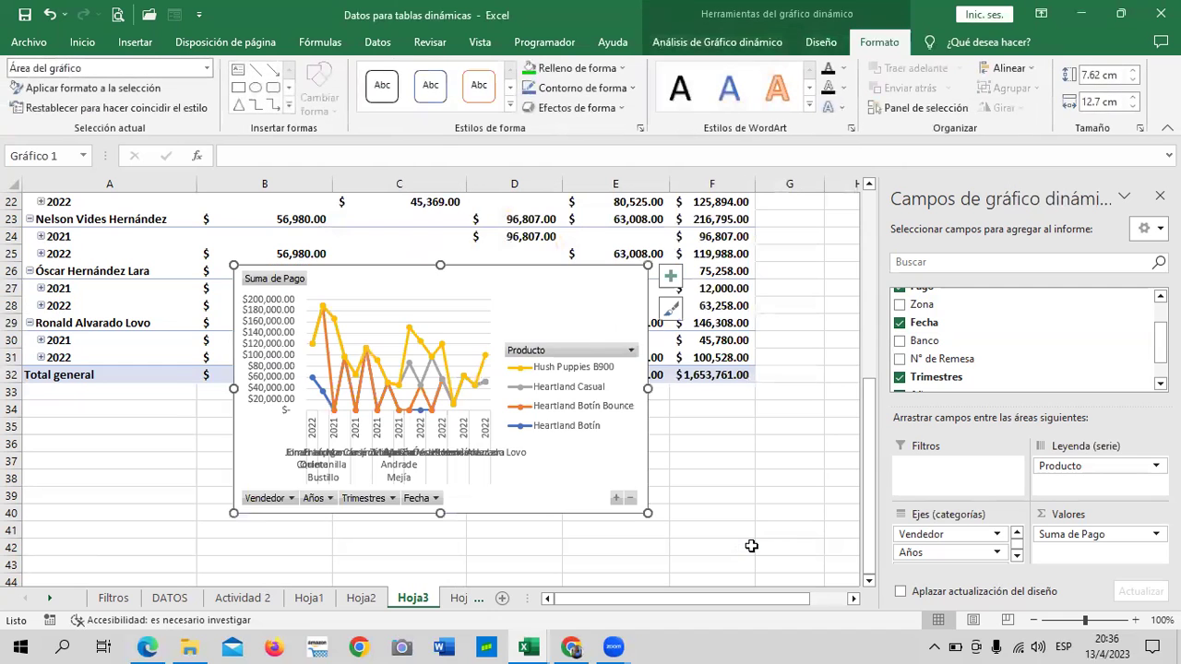
Drag the chart beneath the pivot table and stretch it to roughly 11.6 × 18.89 cm
drag(563, 286, 540, 446)
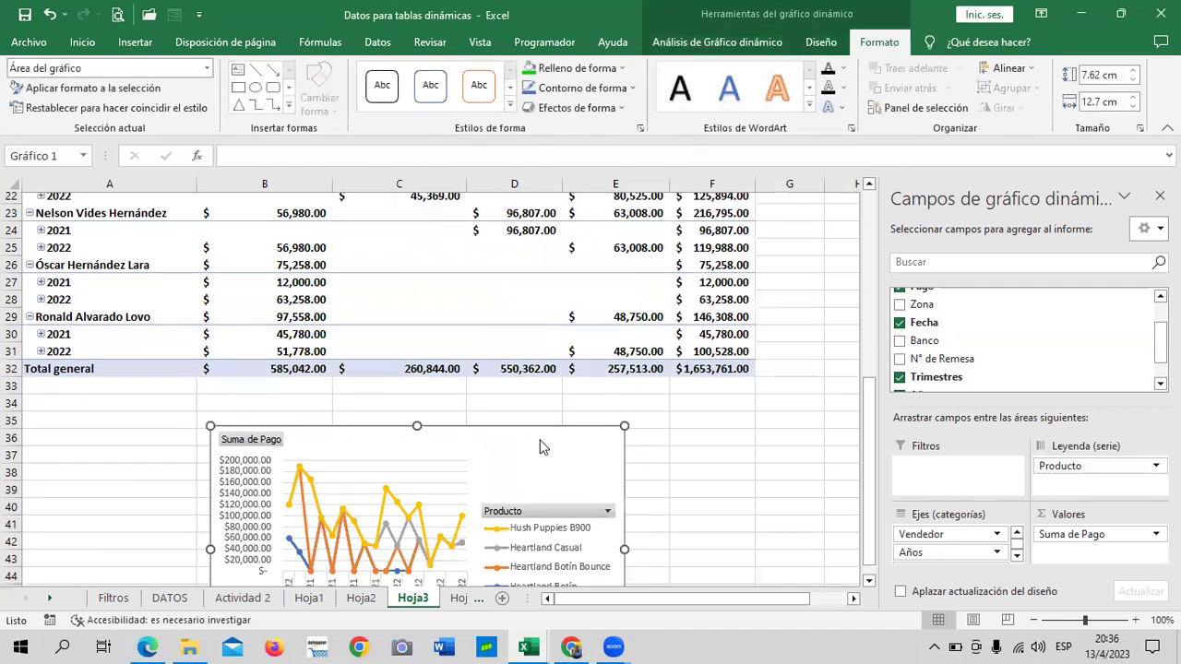
scroll(542, 446, down, 3)
drag(538, 329, 538, 377)
scroll(615, 420, down, 1)
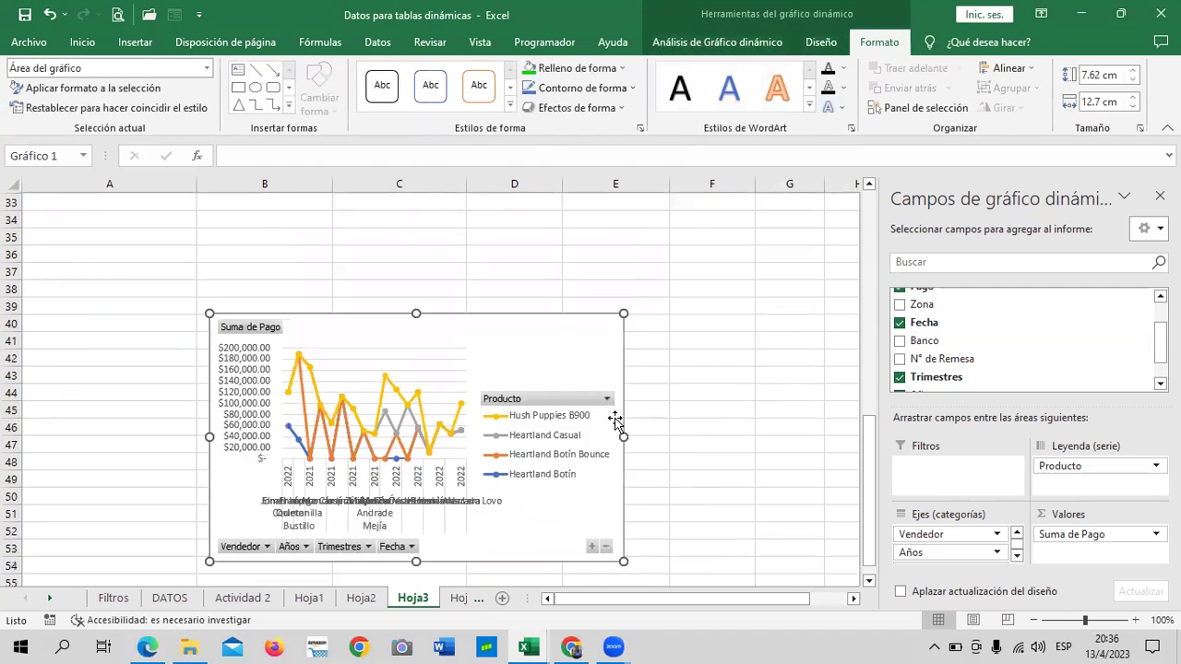
scroll(614, 421, down, 1)
drag(623, 490, 680, 553)
scroll(463, 366, down, 2)
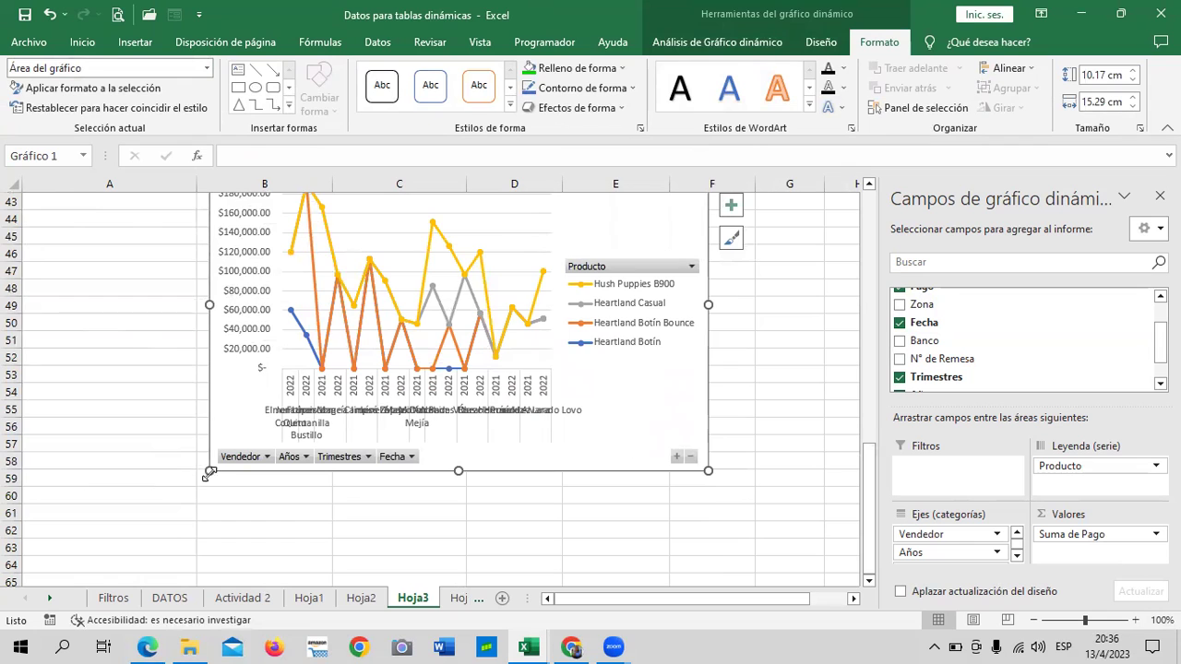
drag(208, 474, 91, 520)
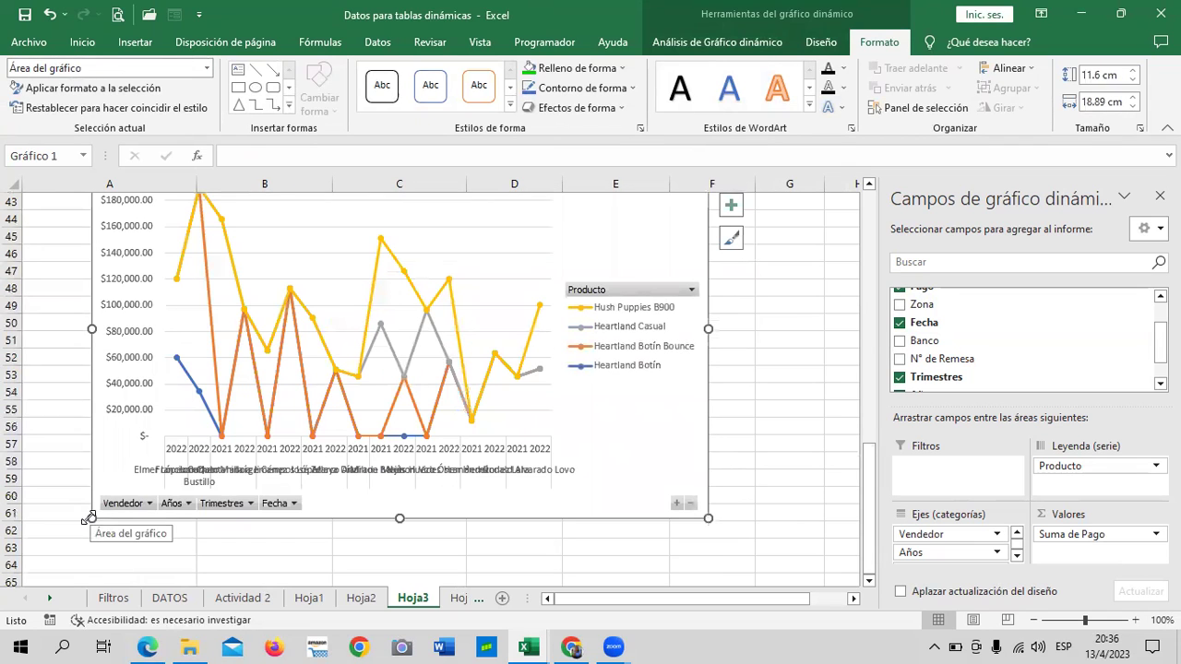
click(176, 470)
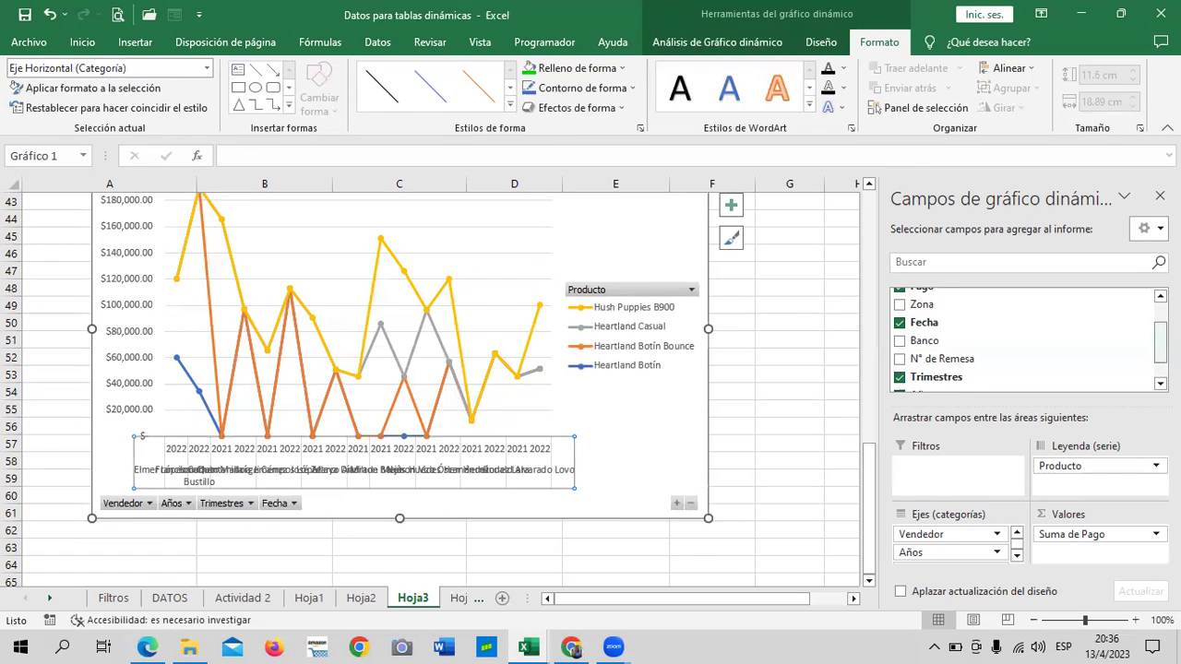
scroll(1014, 341, up, 2)
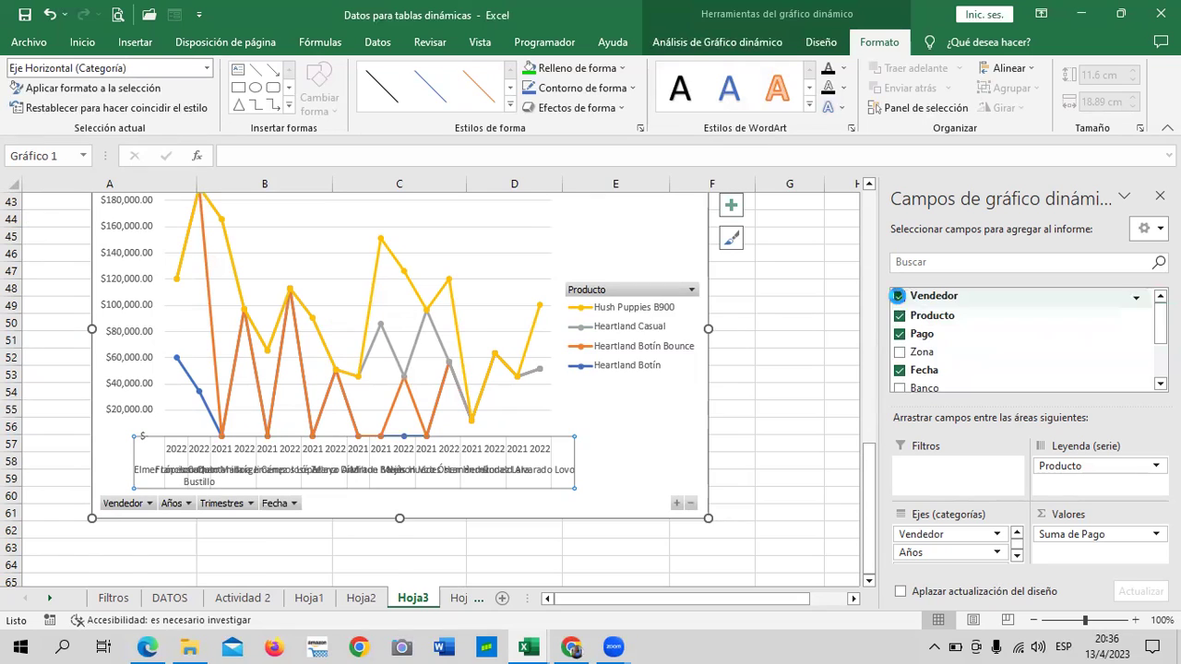
Uncheck Vendedor so the pivot and chart show only the years 2021 and 2022
click(898, 296)
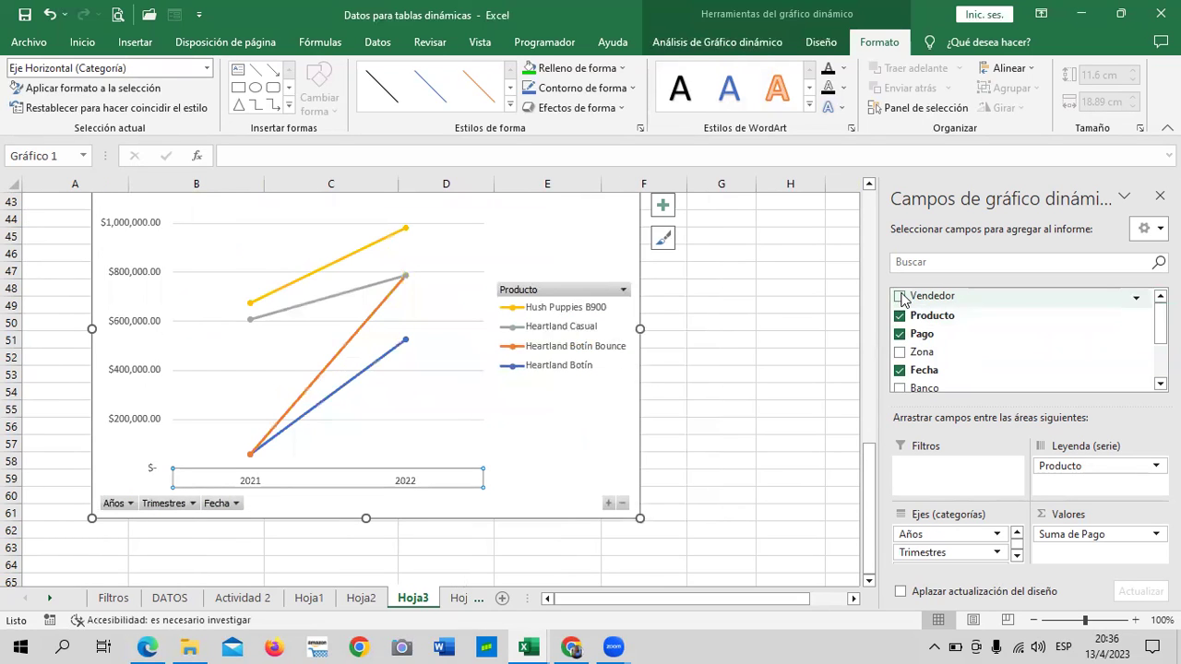
scroll(351, 329, up, 3)
scroll(357, 328, up, 6)
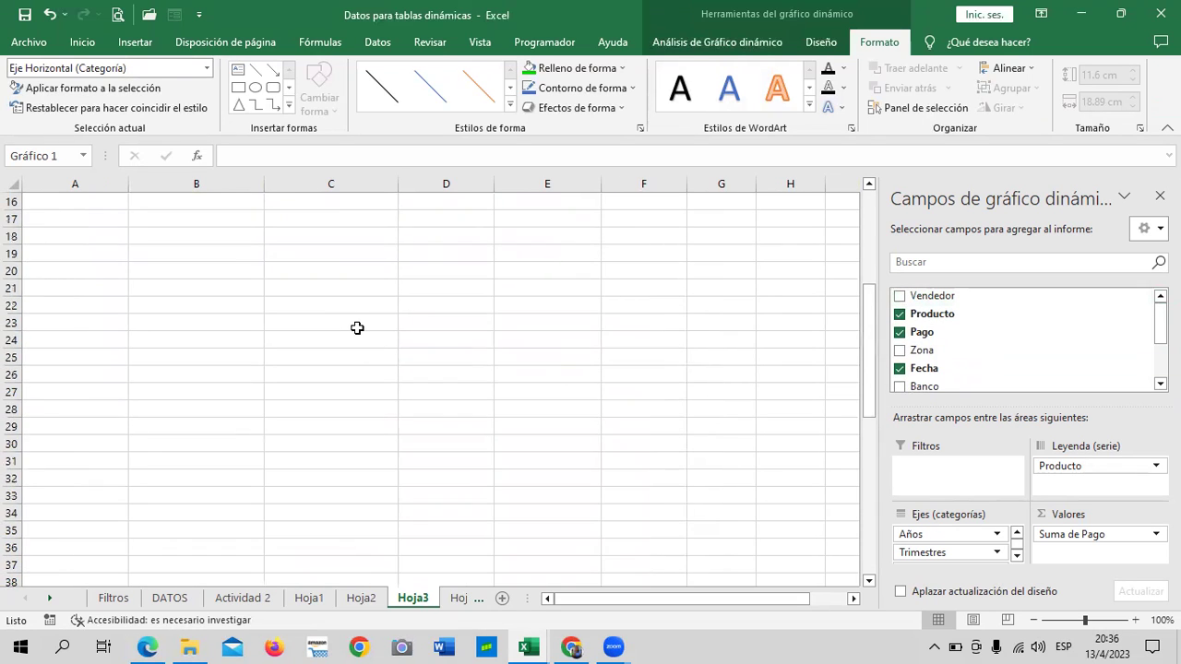
scroll(358, 328, up, 5)
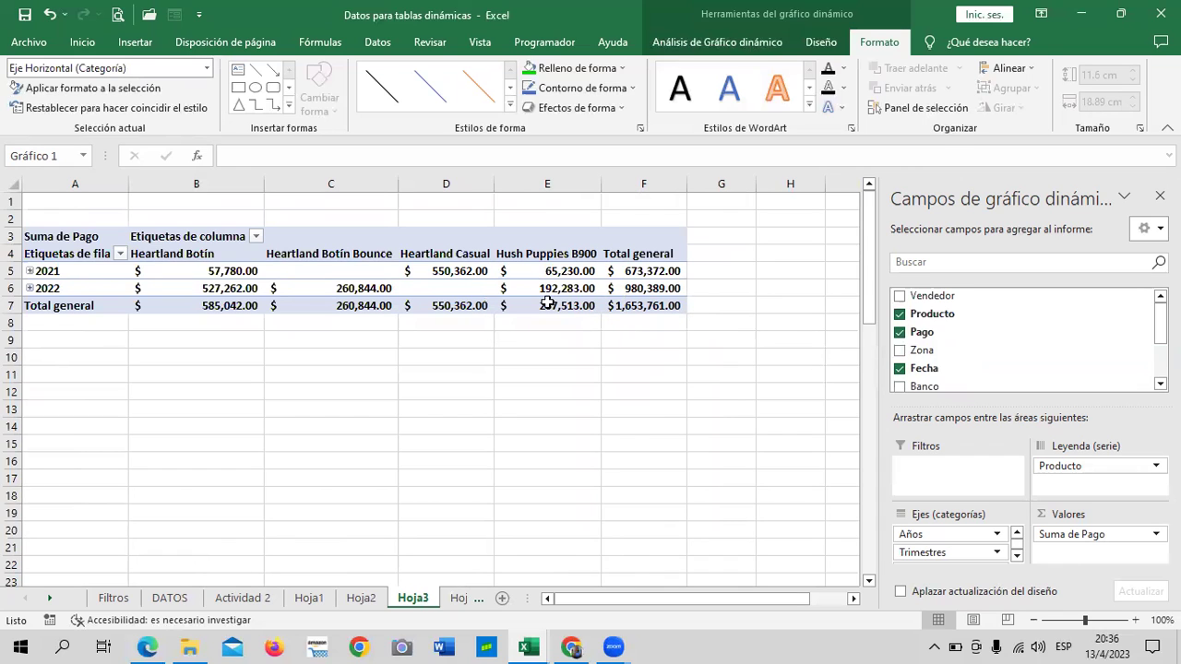
mouse_move(48, 271)
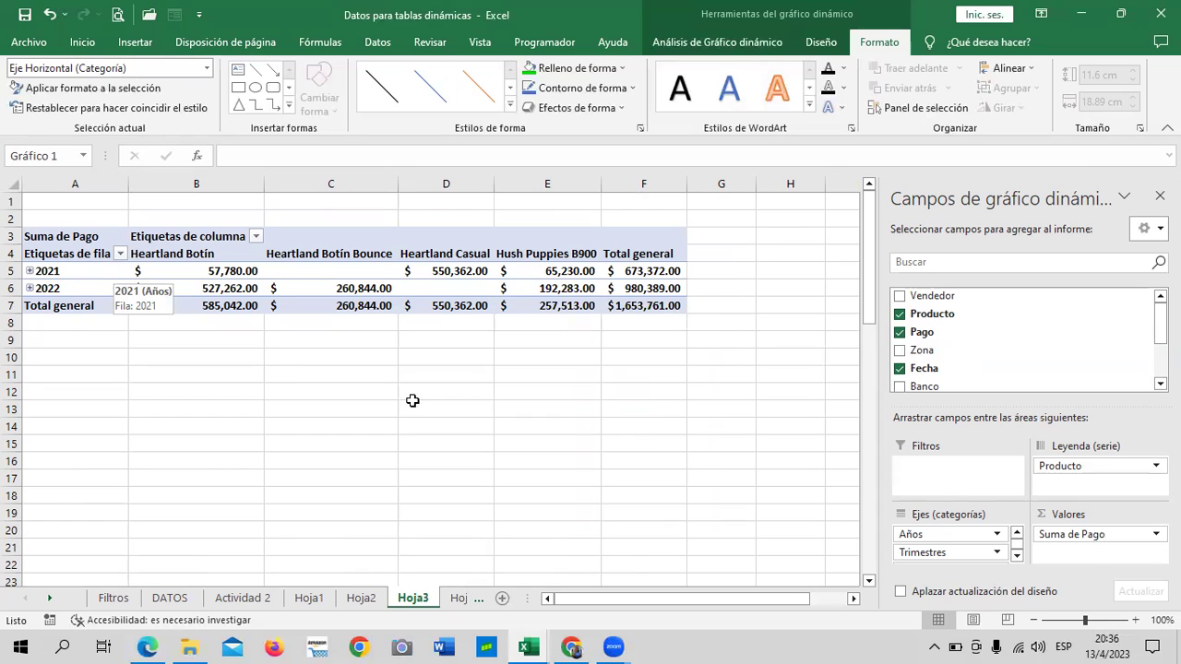
scroll(417, 402, down, 3)
scroll(422, 400, down, 1)
scroll(443, 406, down, 3)
scroll(471, 414, down, 2)
Move the pivot chart up and to the right on Hoja3
drag(478, 291, 533, 210)
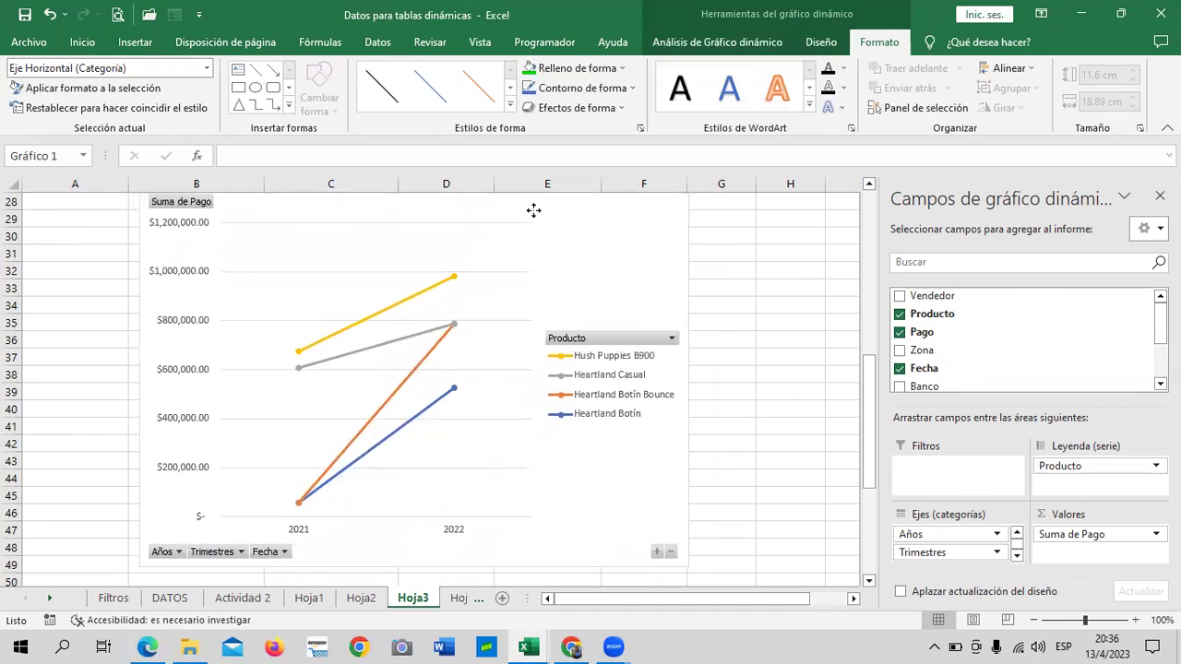
scroll(512, 323, down, 2)
scroll(531, 338, up, 4)
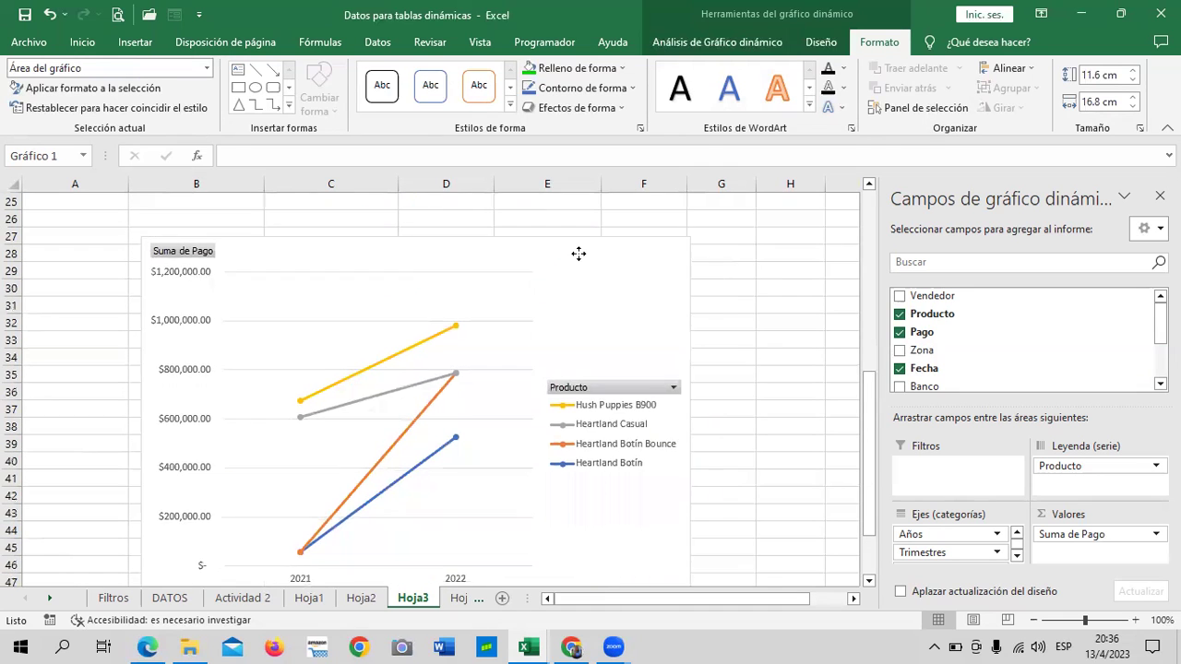
scroll(590, 251, down, 1)
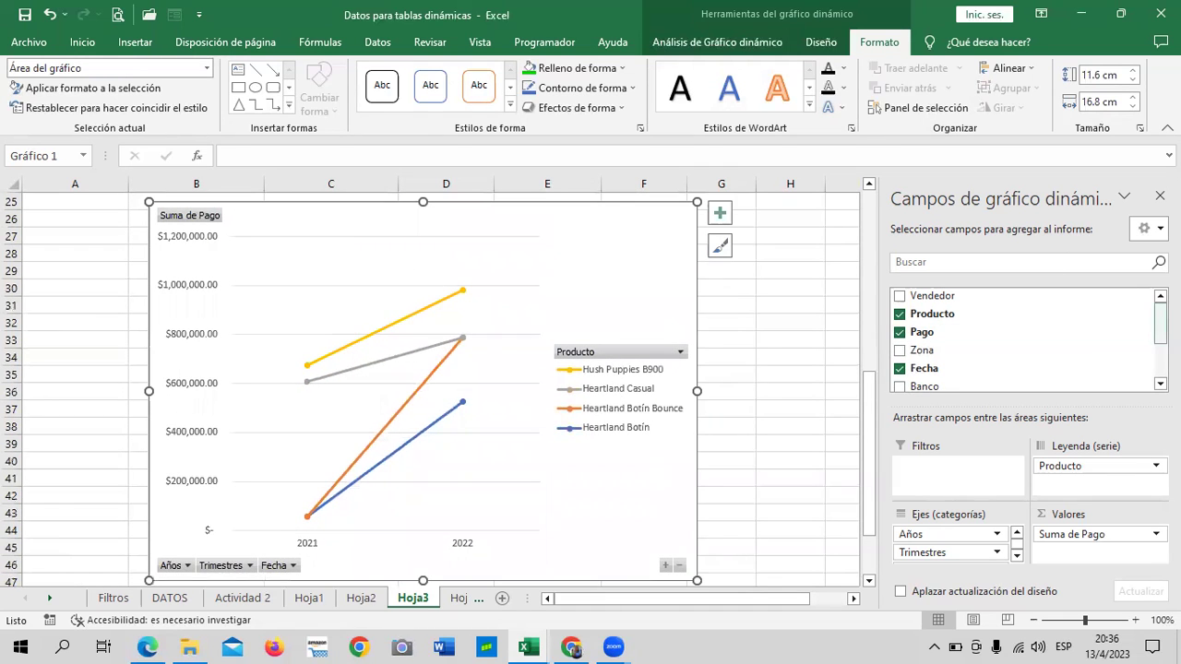
drag(1160, 319, 1160, 330)
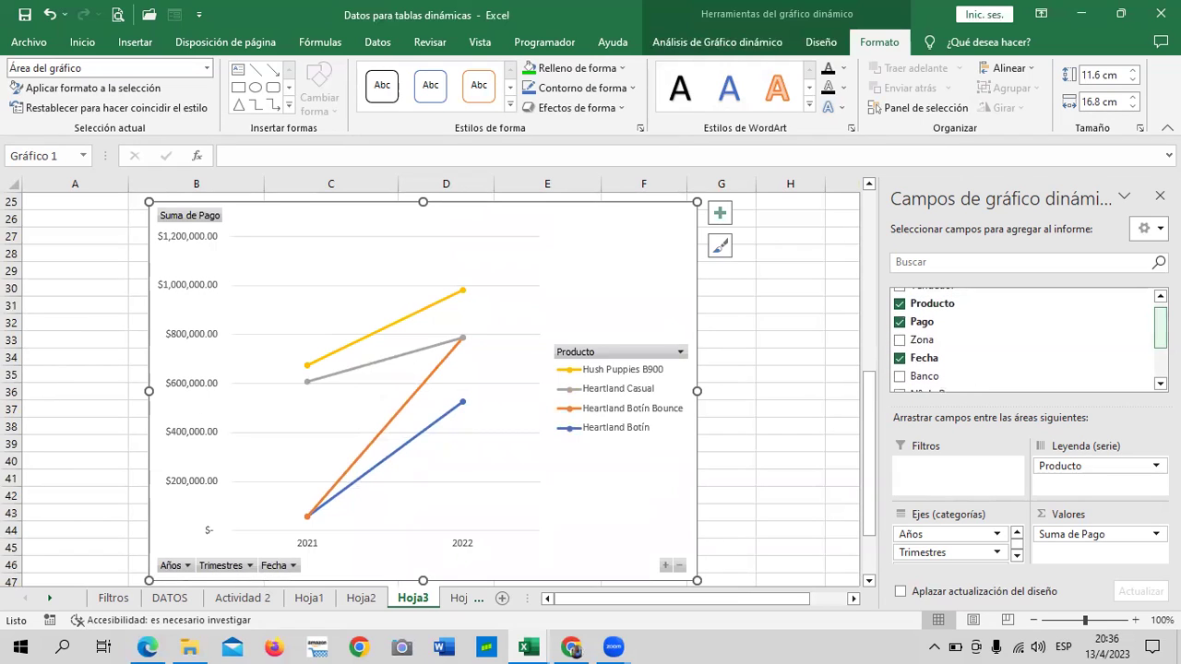
Check Zona to add it to the pivot chart's categories
click(900, 341)
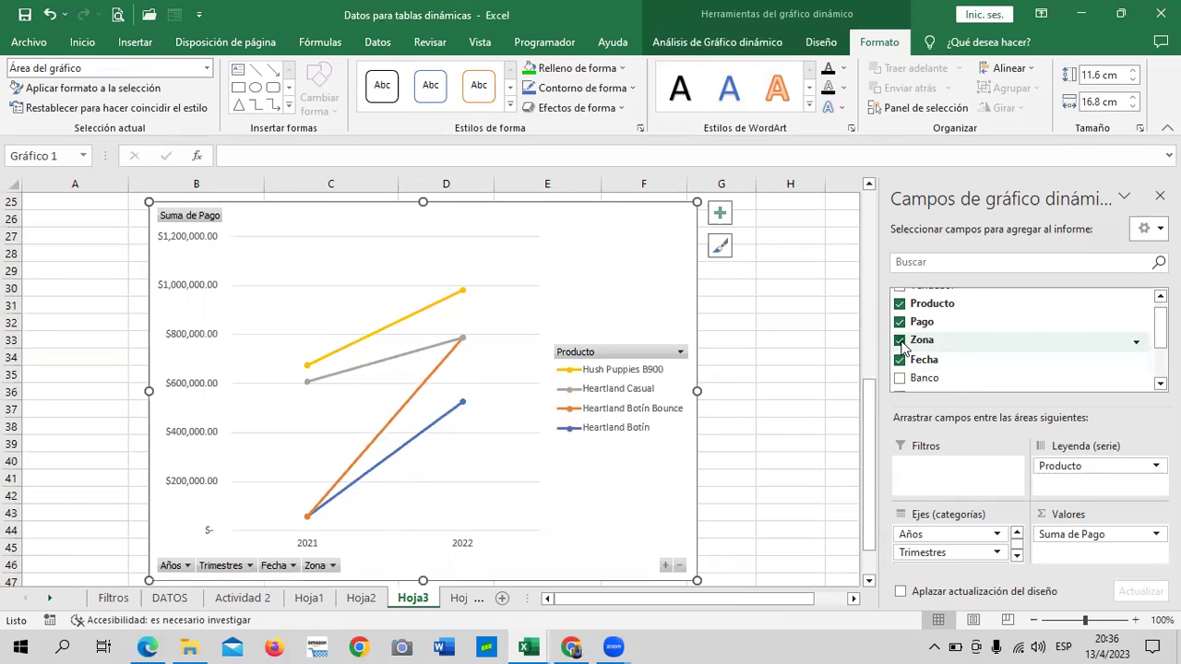
scroll(377, 360, down, 2)
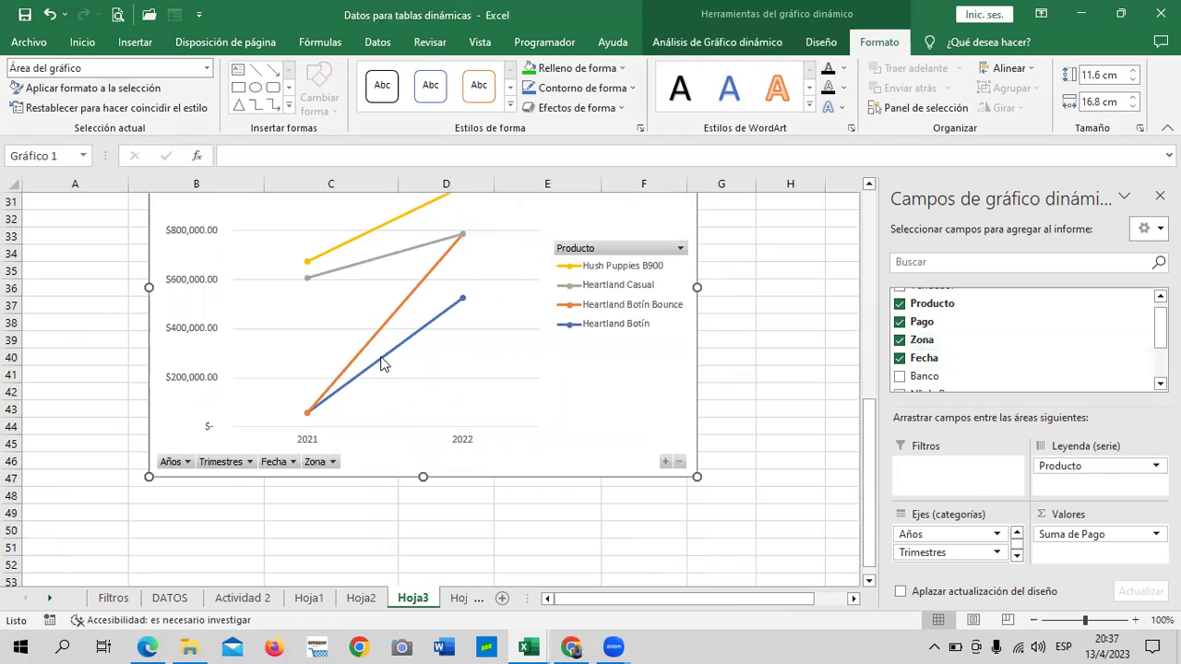
scroll(404, 360, up, 2)
scroll(405, 358, up, 6)
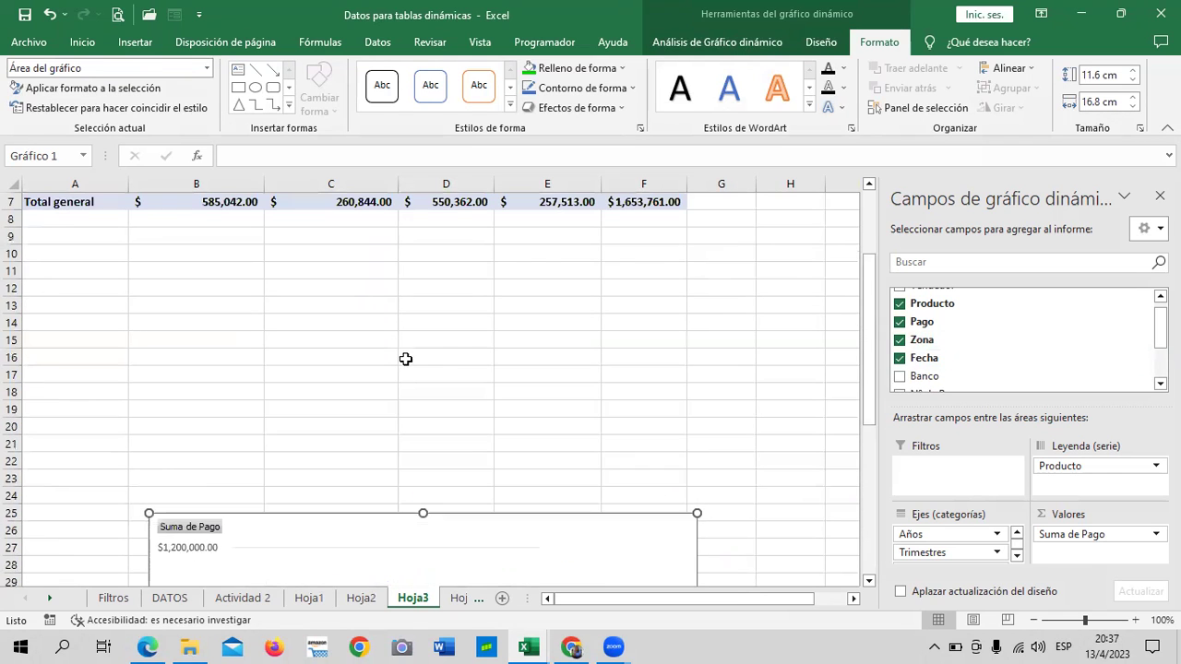
scroll(737, 440, up, 2)
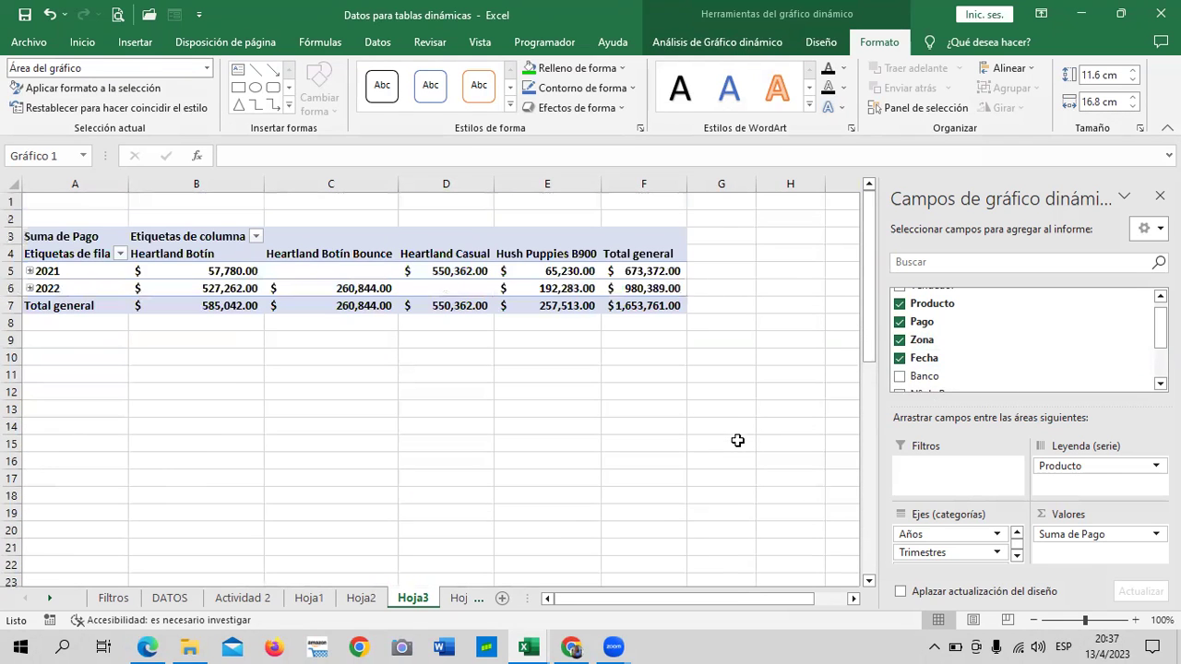
scroll(737, 440, down, 2)
scroll(743, 436, down, 3)
scroll(747, 433, down, 2)
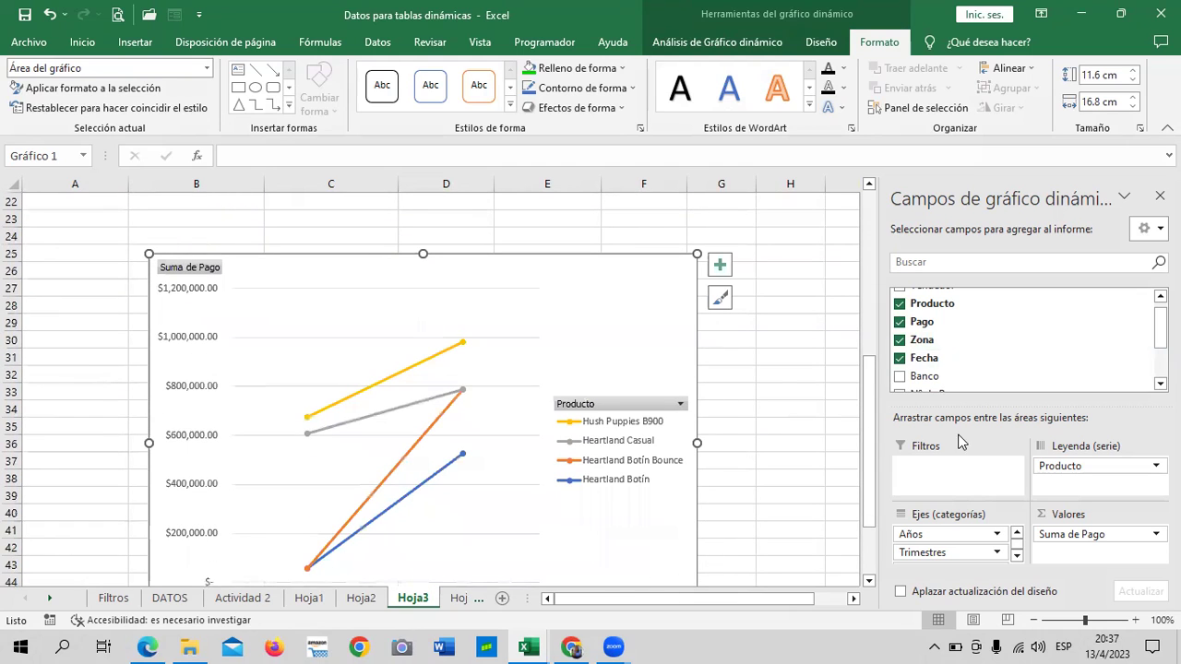
Drag Zona into Leyenda (serie) and back out, leaving Producto as the only series
click(1015, 555)
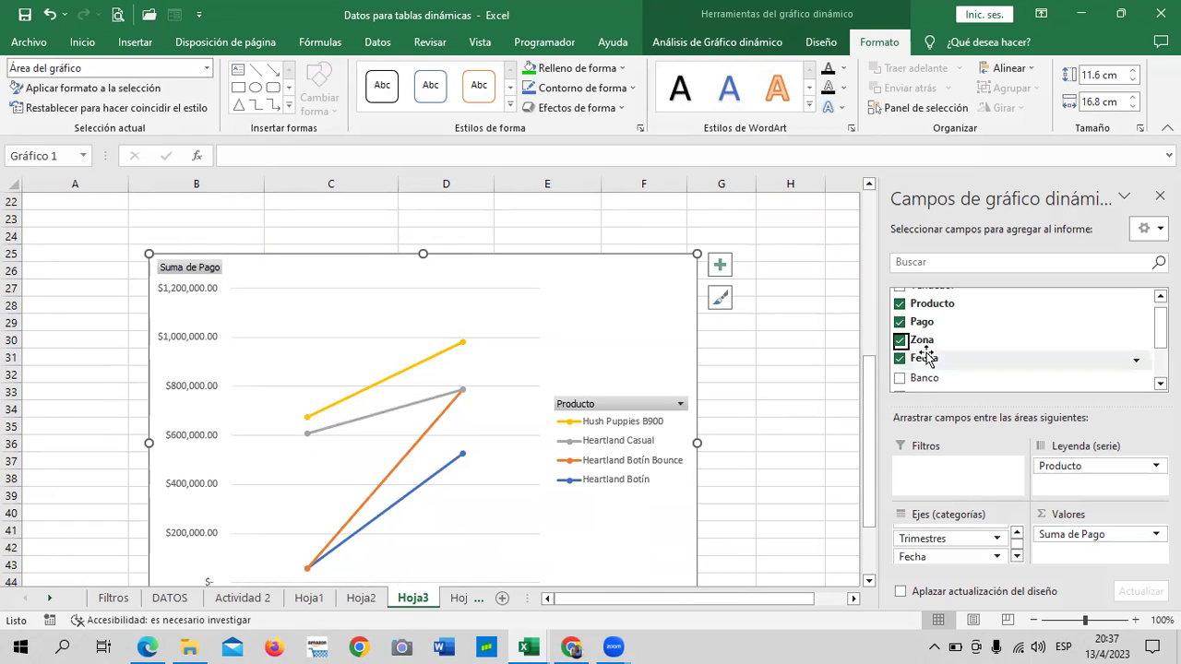
click(1016, 556)
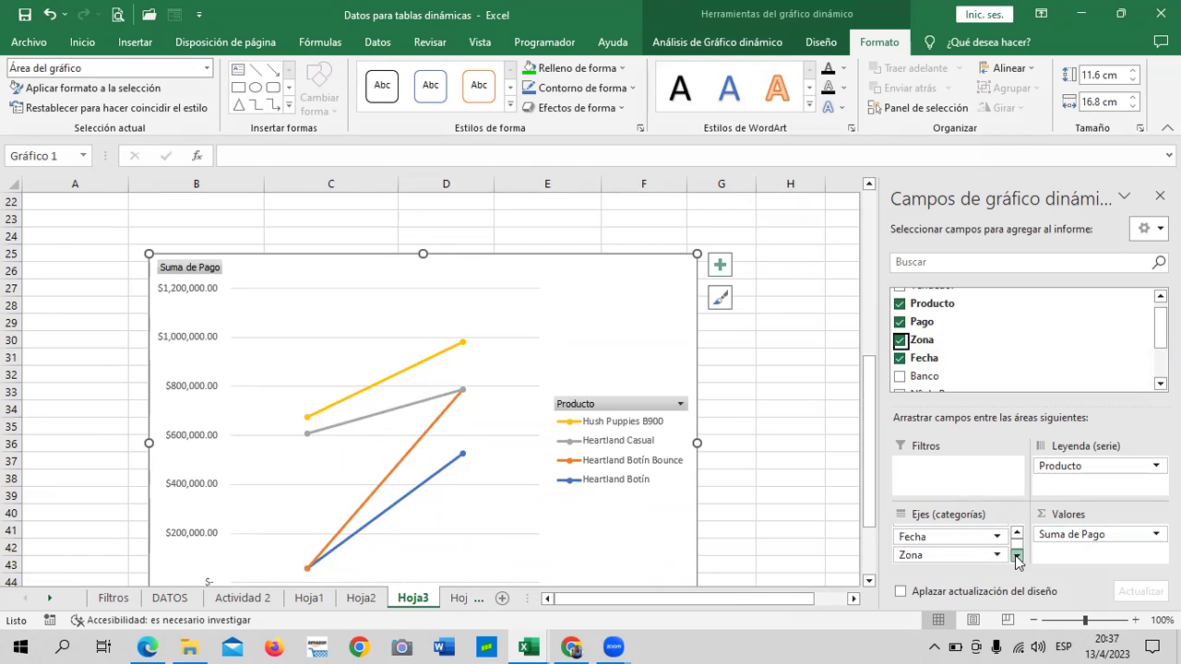
drag(968, 554, 1058, 486)
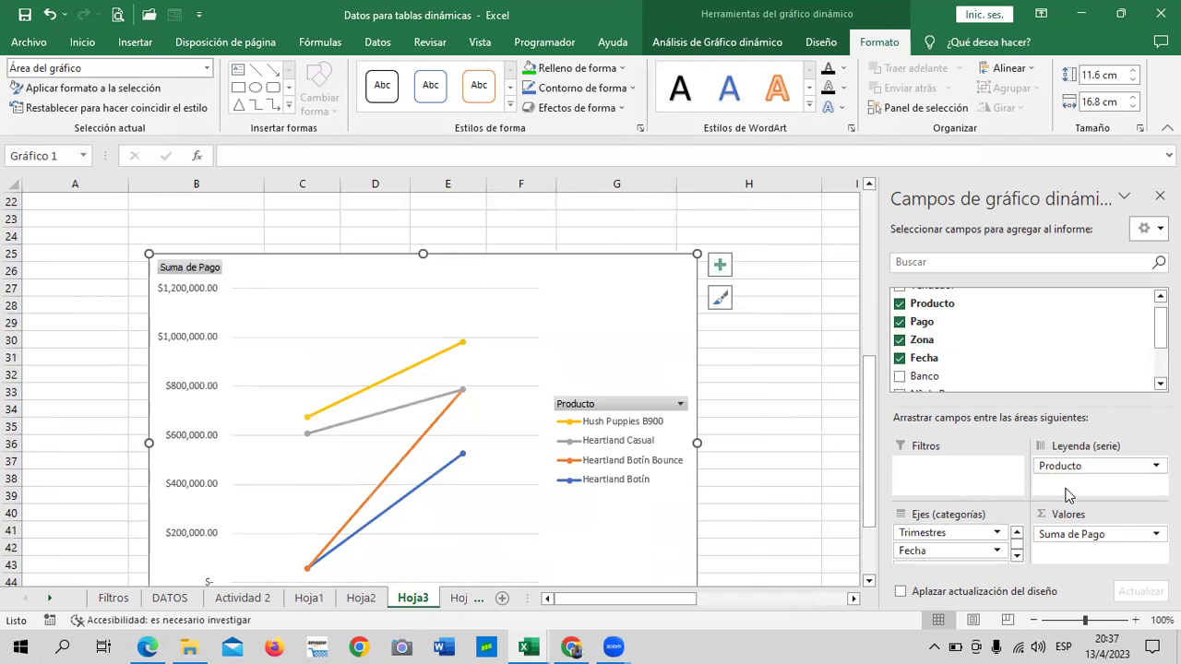
scroll(655, 426, down, 2)
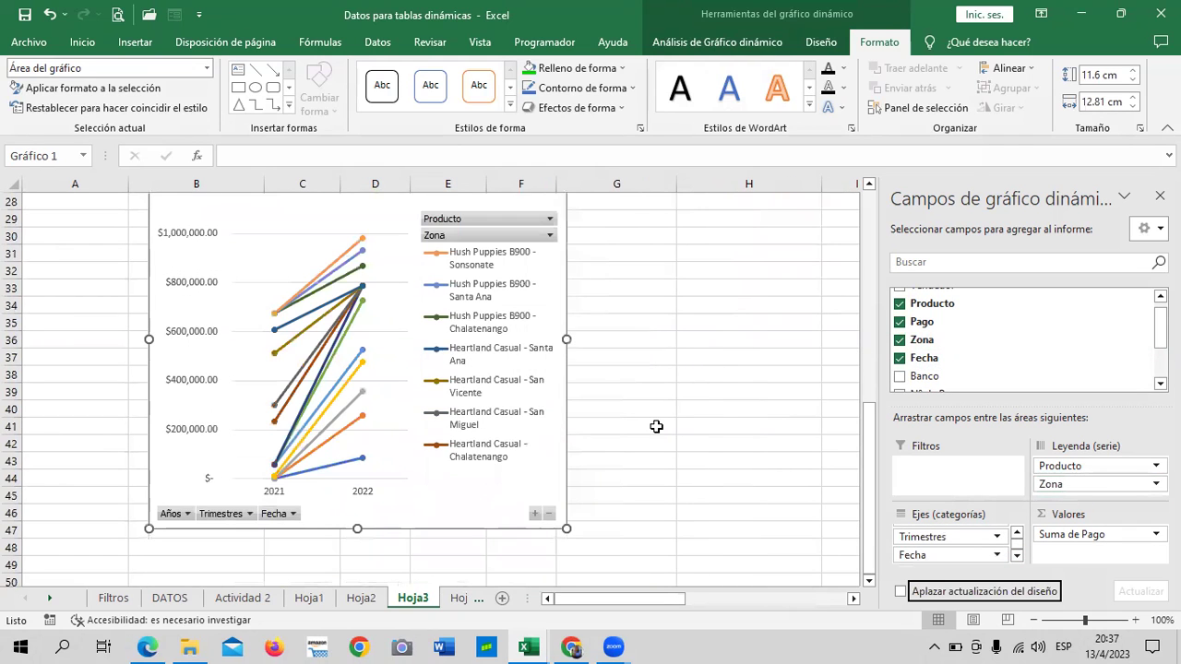
scroll(654, 427, up, 3)
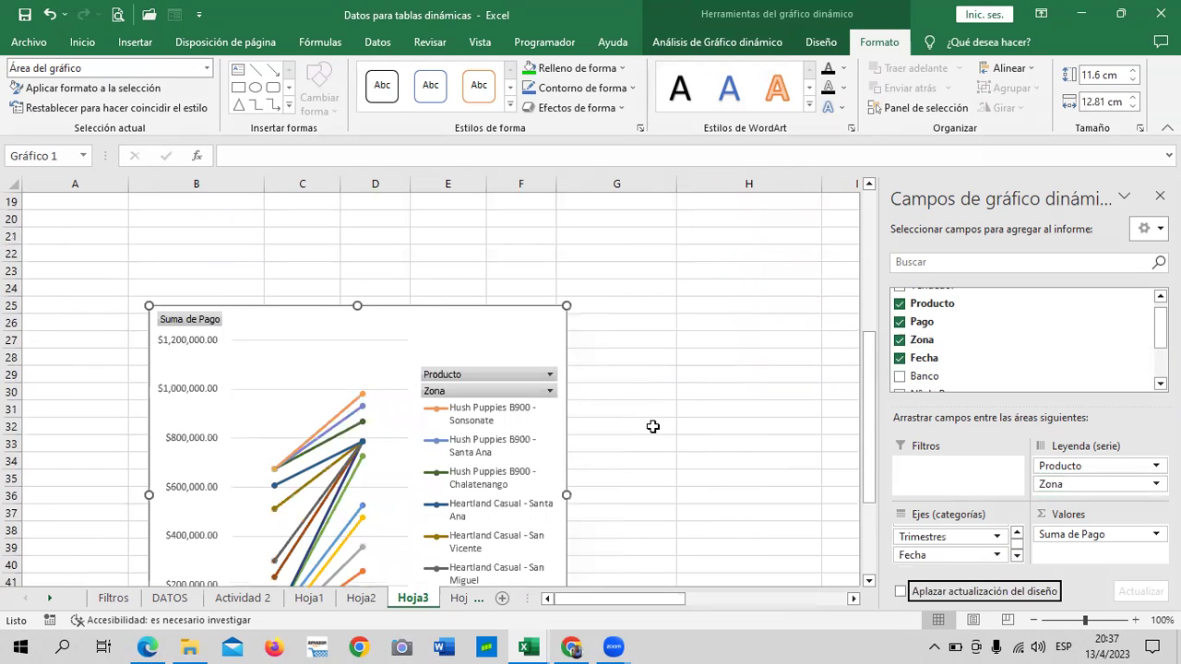
scroll(654, 426, up, 6)
drag(1097, 483, 954, 564)
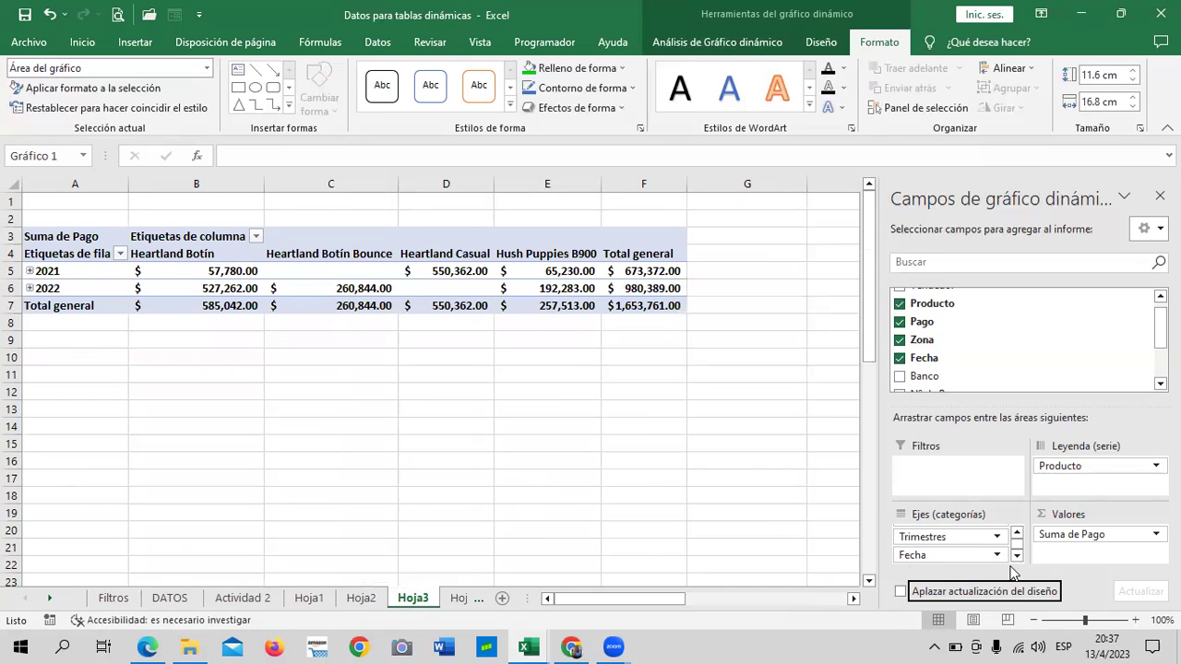
Turn on 'Aplazar actualización del diseño' and apply the layout with Actualizar
click(999, 591)
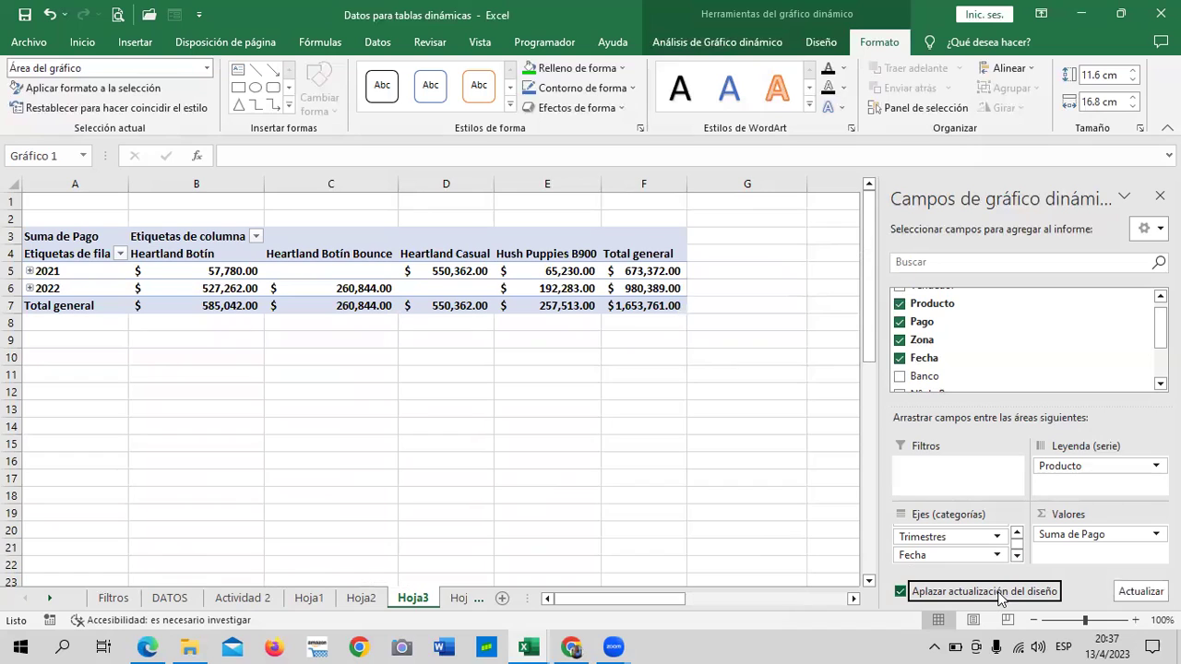
click(1140, 591)
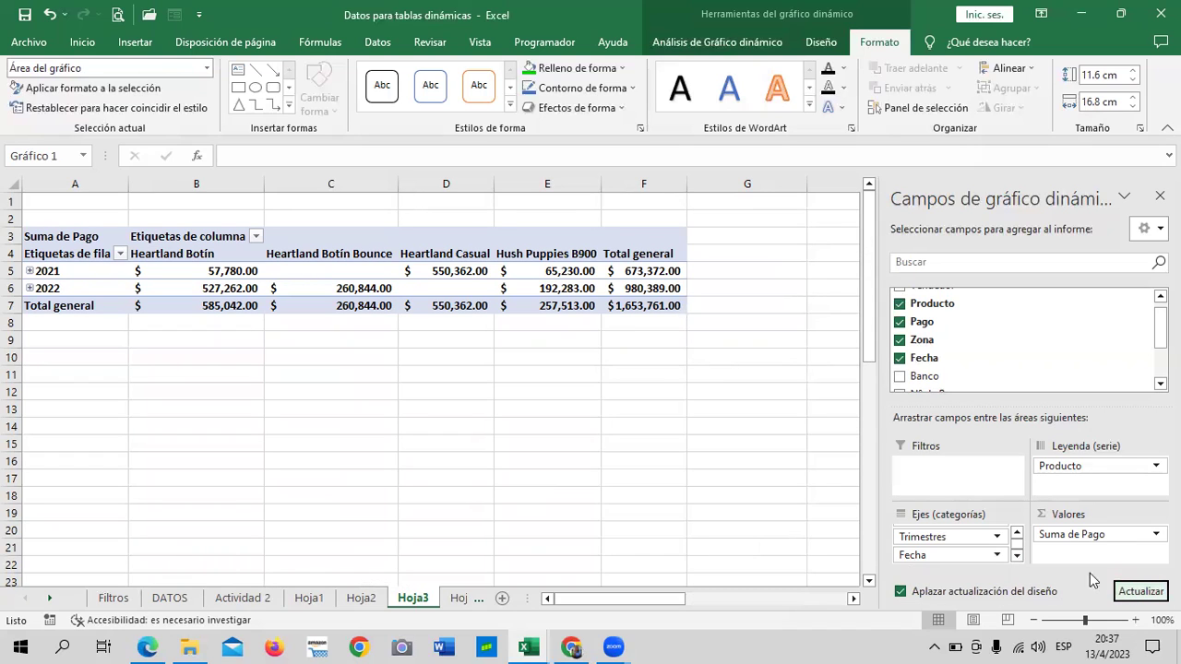
click(1015, 555)
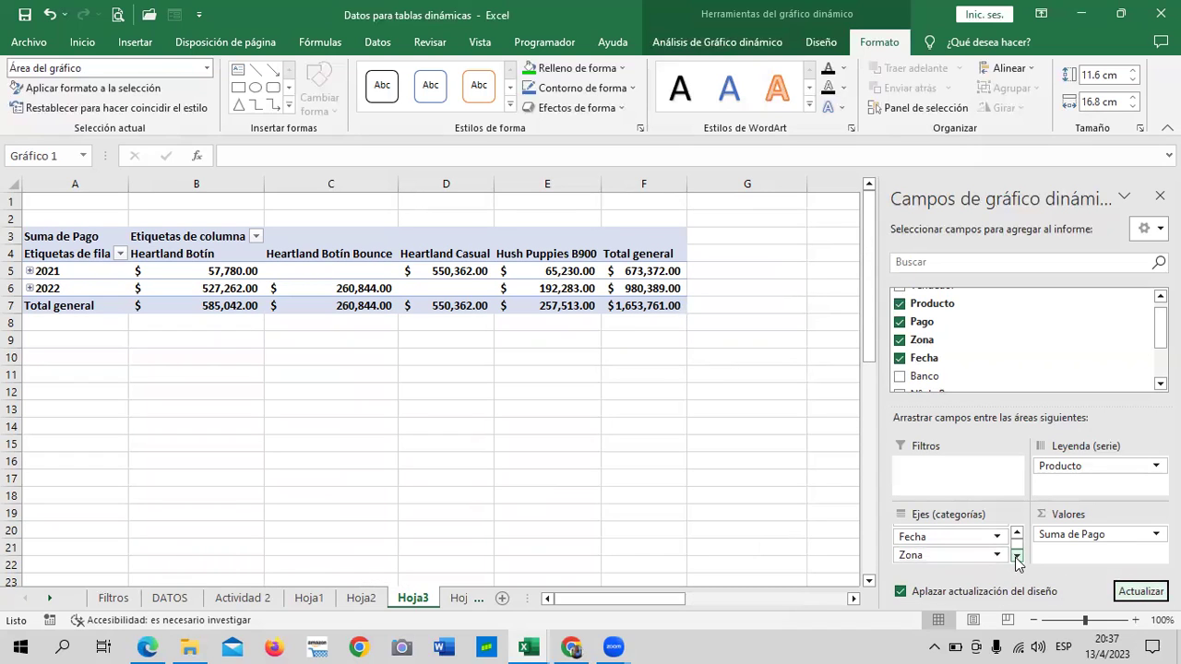
Drag the pivot chart higher and further right on Hoja3
scroll(580, 466, down, 3)
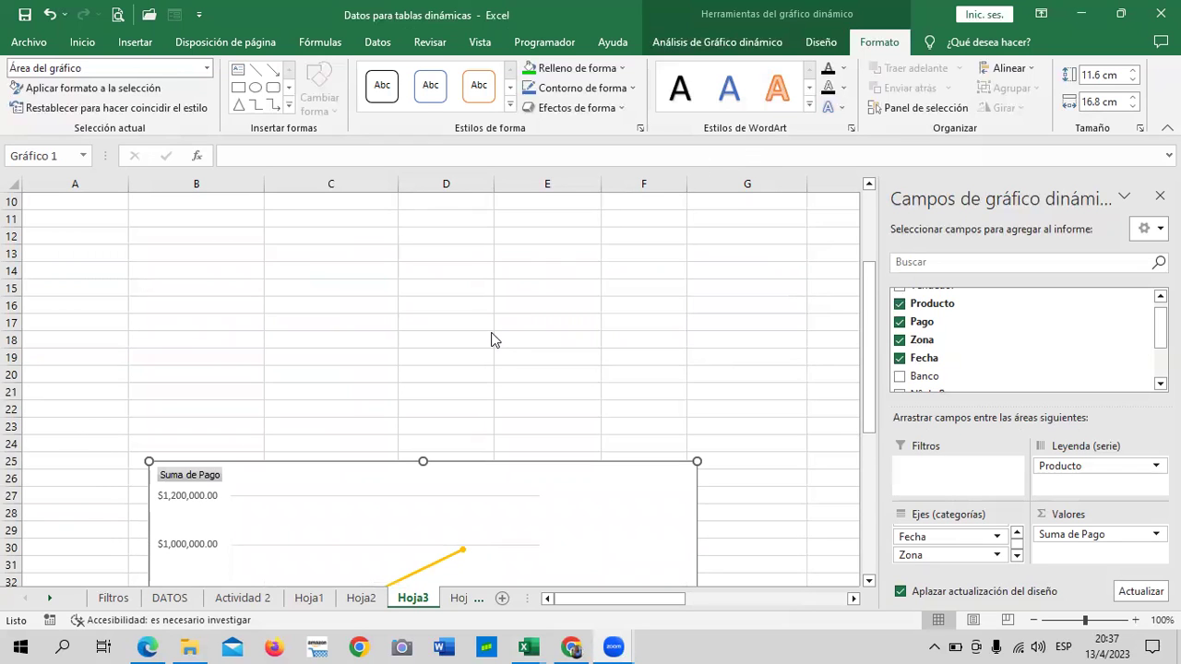
scroll(493, 339, down, 5)
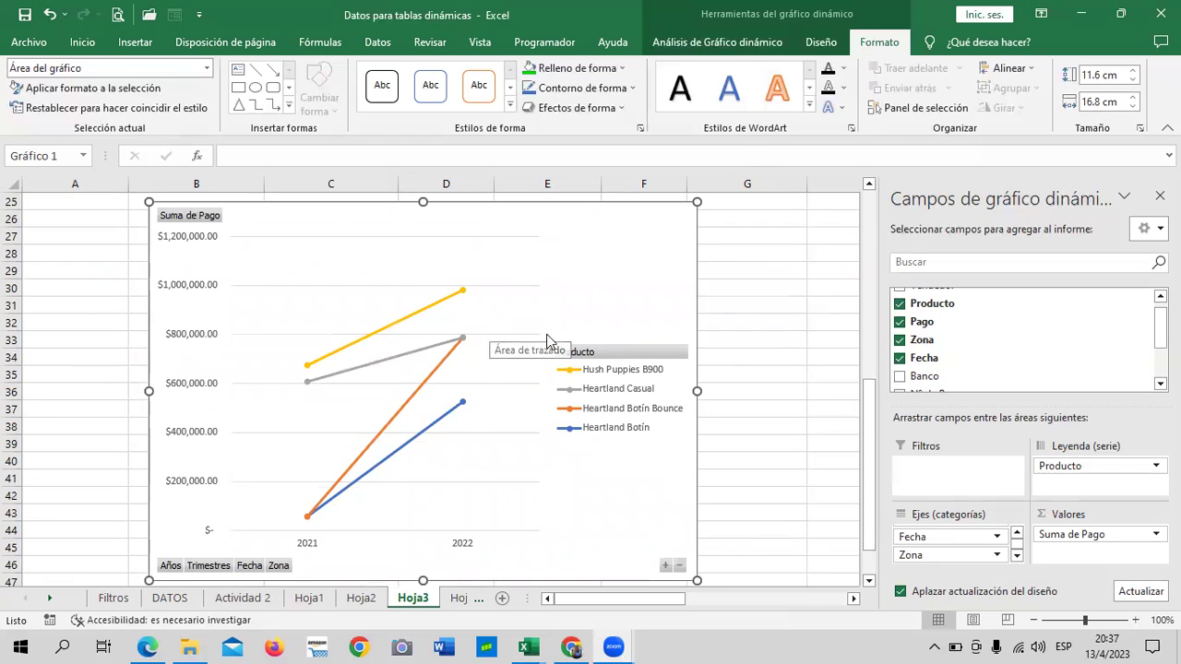
scroll(498, 341, down, 2)
scroll(655, 482, up, 1)
scroll(654, 482, up, 1)
scroll(656, 462, up, 2)
mouse_move(619, 340)
mouse_down()
mouse_move(634, 226)
mouse_move(670, 206)
mouse_up()
Move the pivot chart higher up the sheet
click(799, 355)
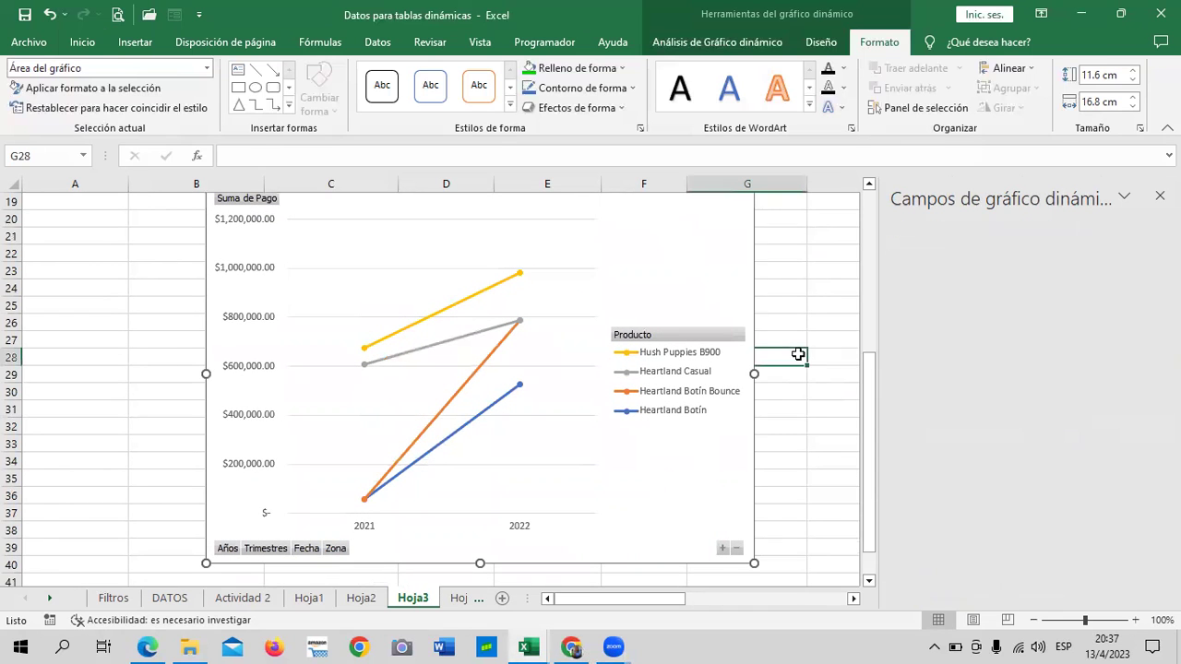
scroll(614, 437, down, 1)
scroll(601, 441, down, 1)
scroll(598, 445, up, 1)
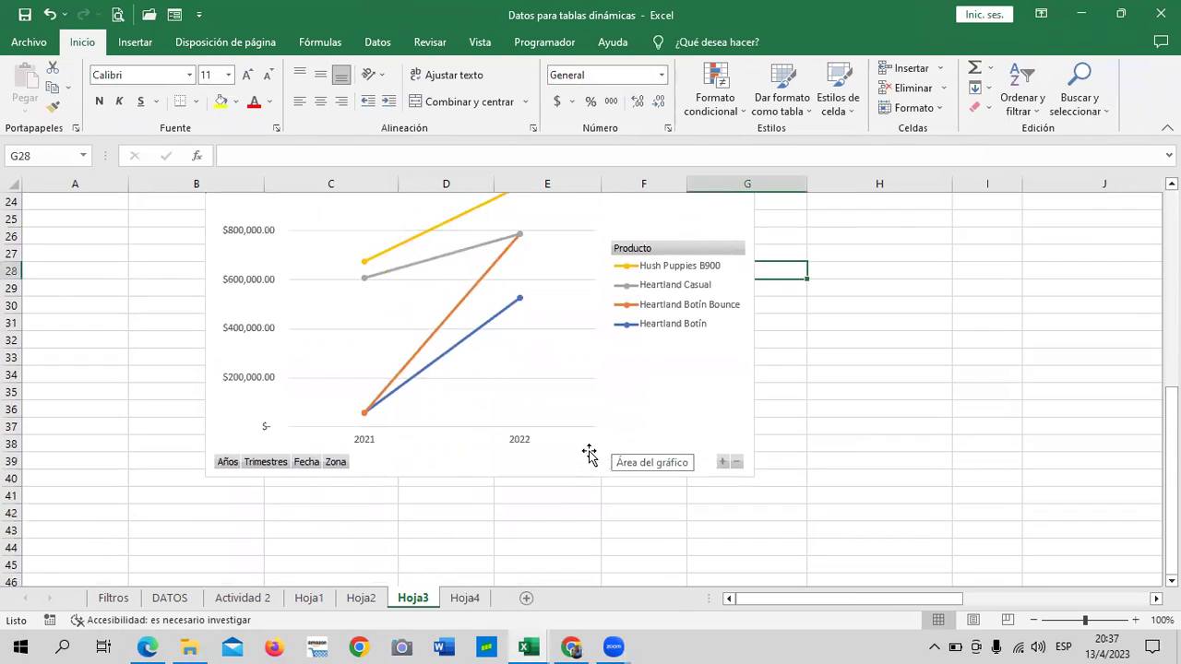
scroll(590, 450, up, 1)
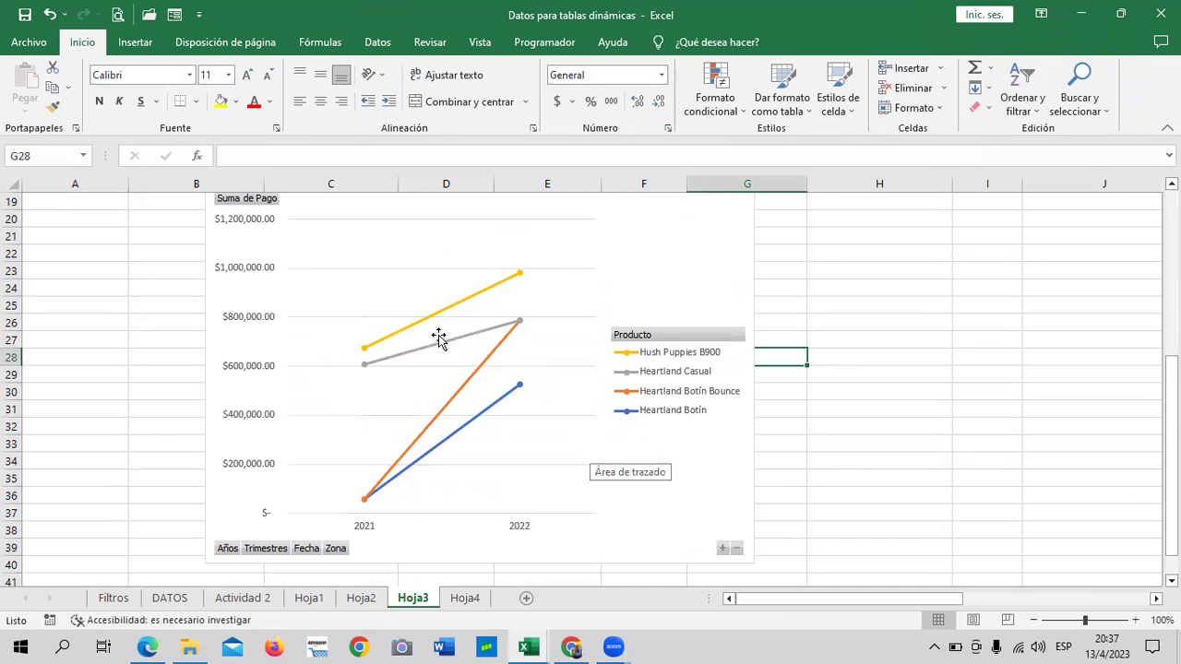
scroll(483, 449, up, 1)
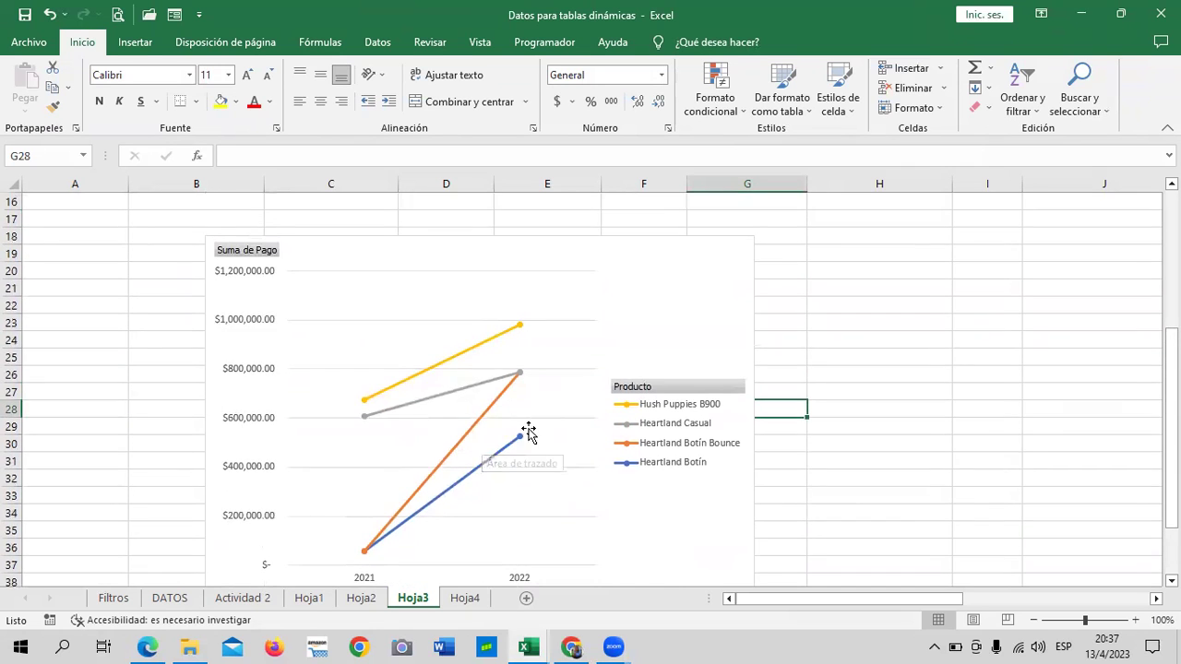
scroll(563, 415, up, 2)
click(600, 390)
click(599, 376)
mouse_move(599, 377)
mouse_down()
mouse_move(593, 409)
mouse_move(643, 267)
mouse_up()
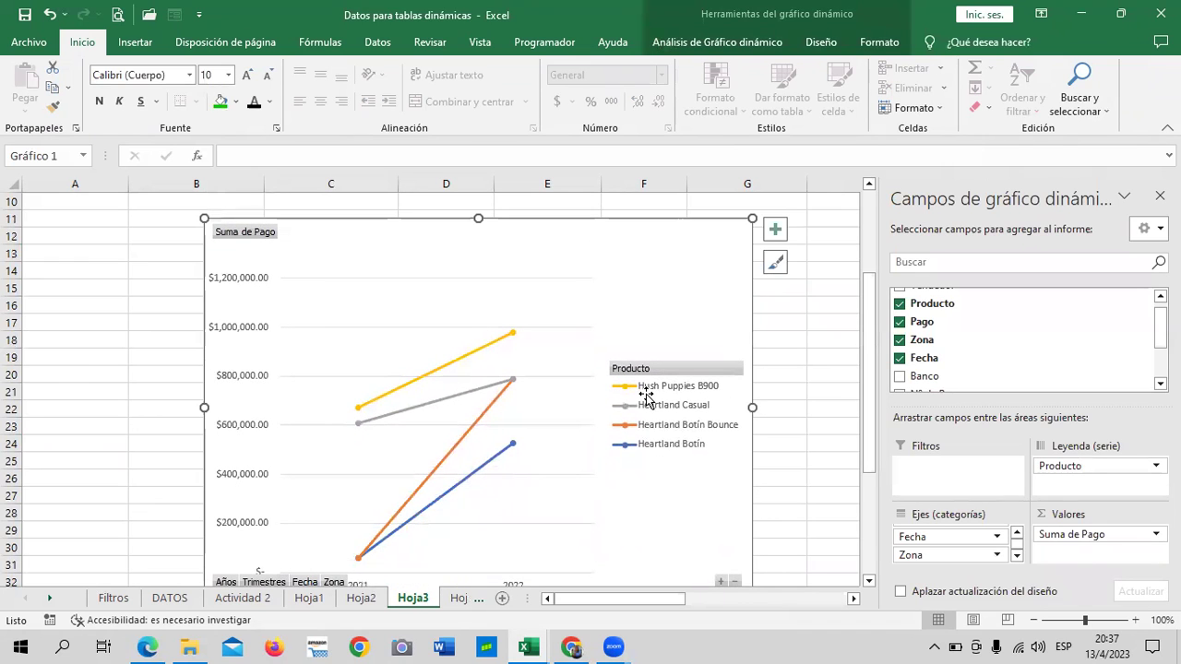
Add a chart title and data value labels to the line chart, leaving axis titles off
click(774, 233)
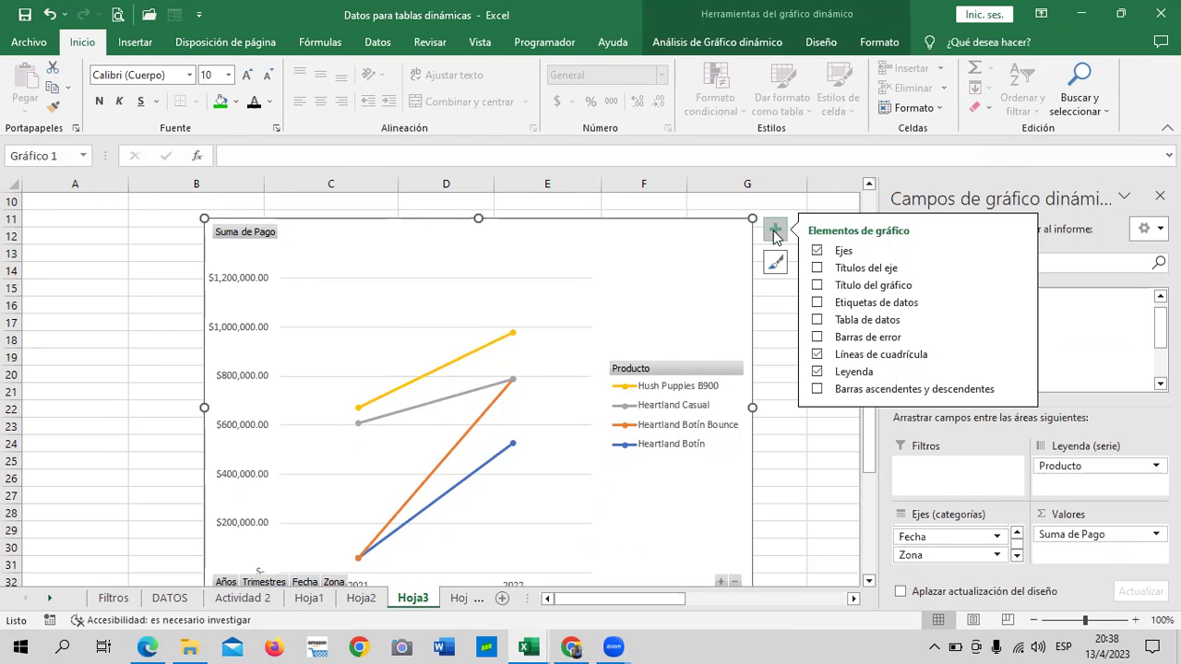
click(817, 269)
click(817, 268)
click(817, 285)
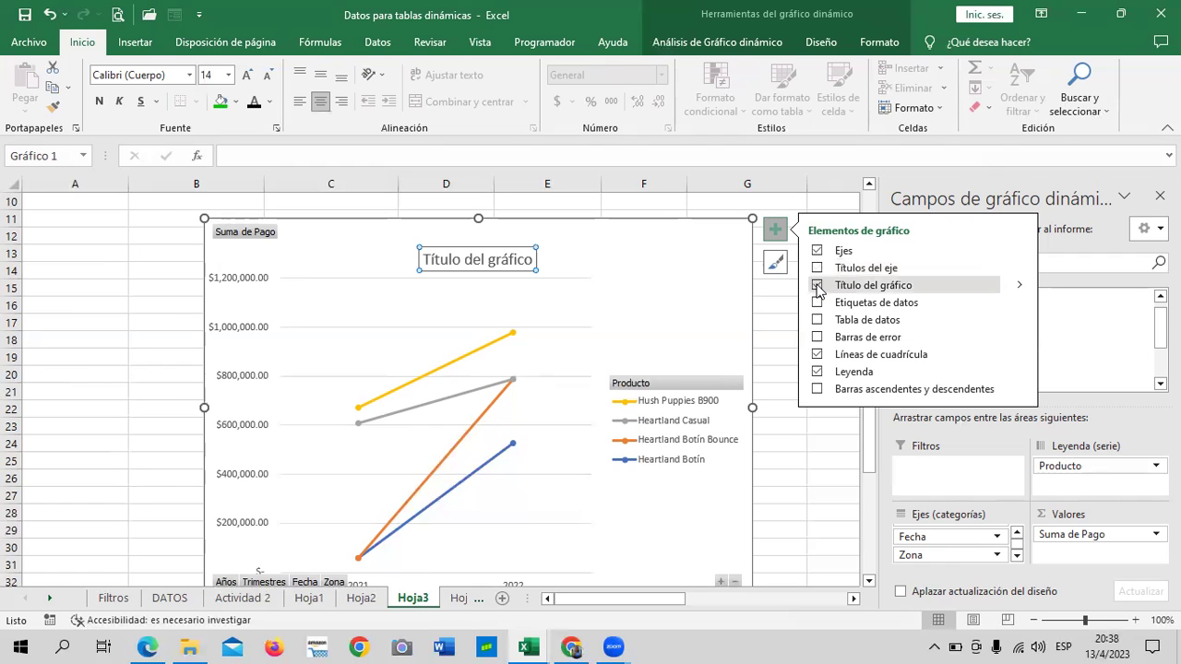
click(817, 303)
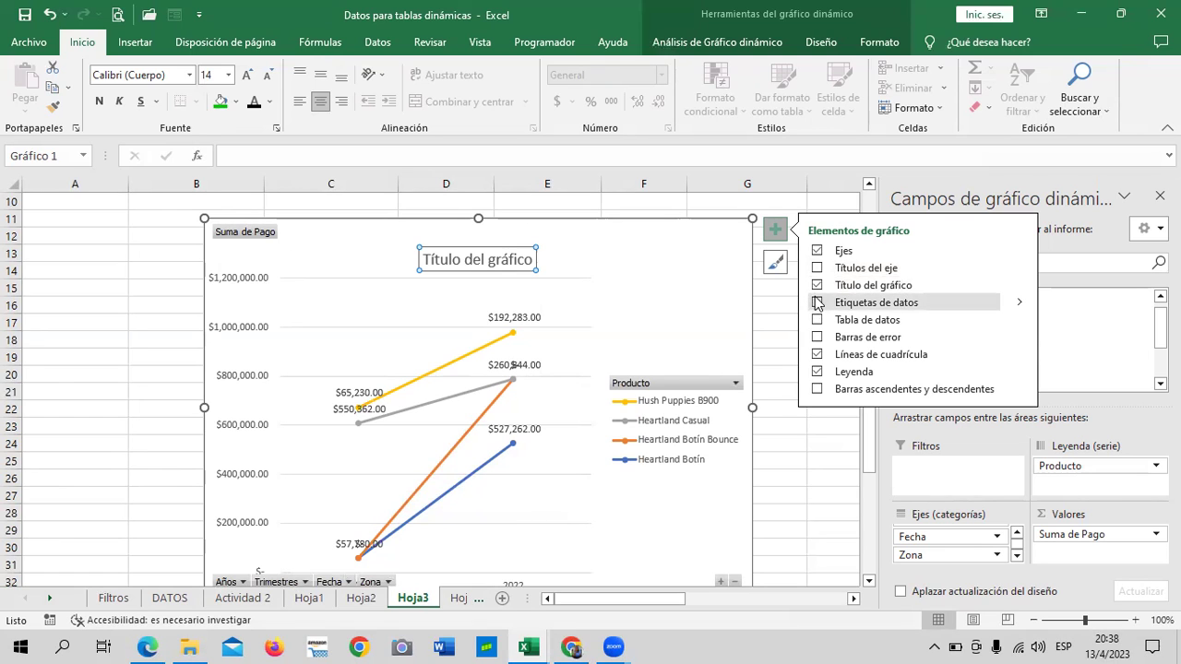
click(818, 303)
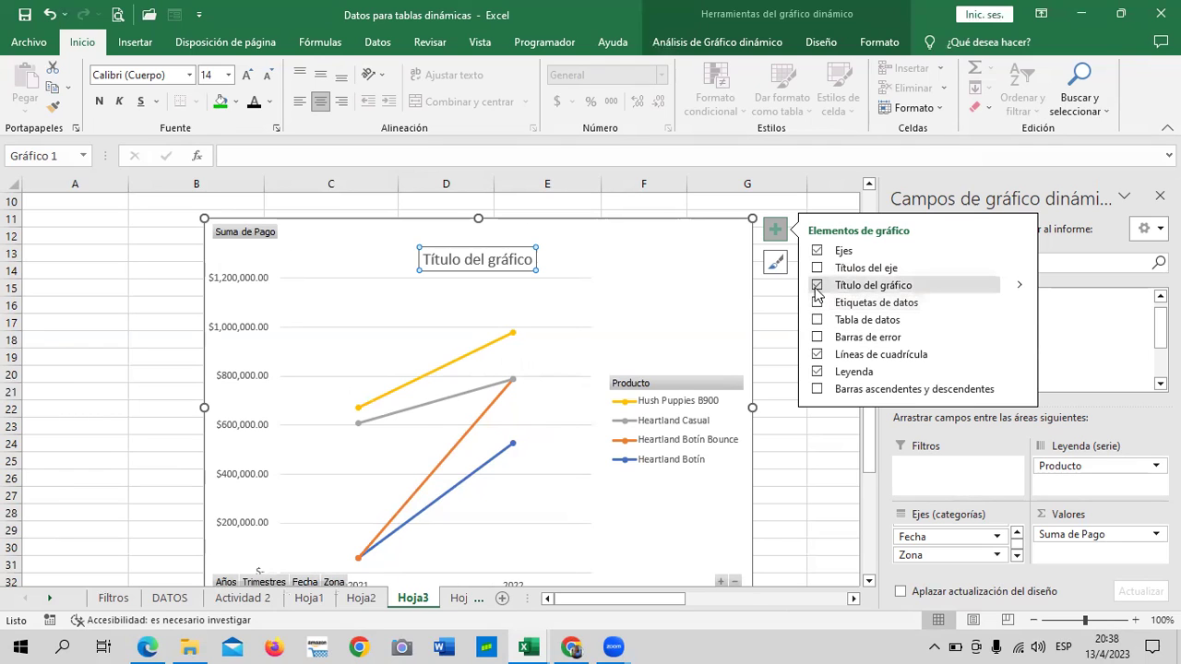
click(818, 303)
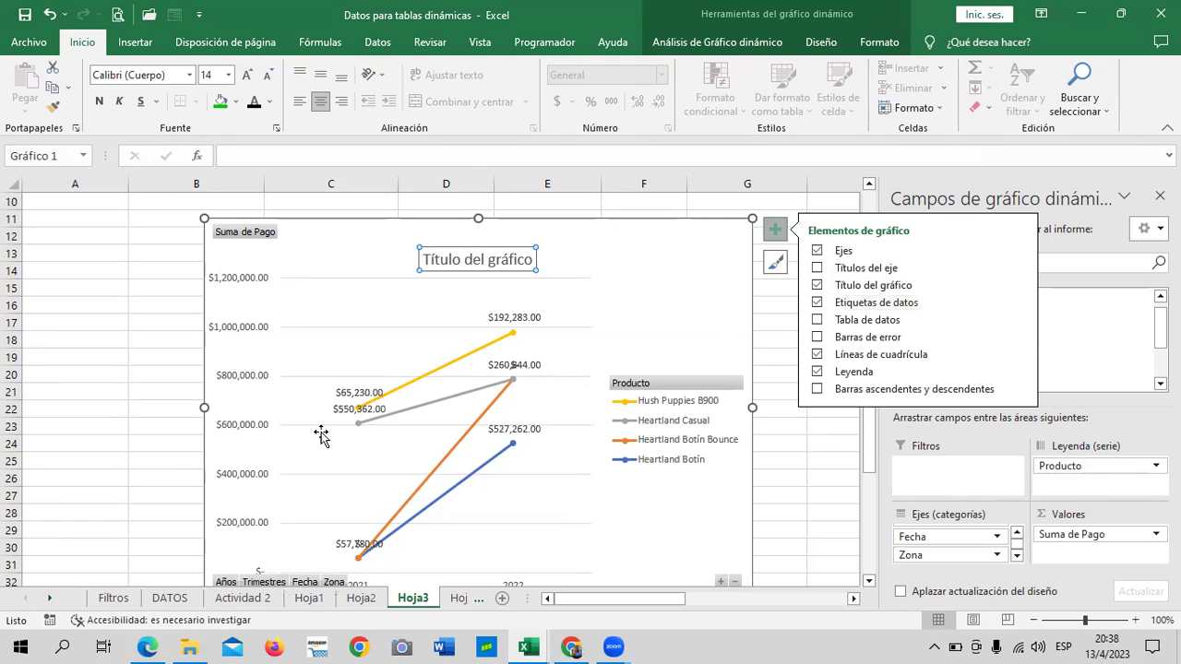
Try error bars and up/down bars, keep the gridlines, and hide the legend
click(817, 339)
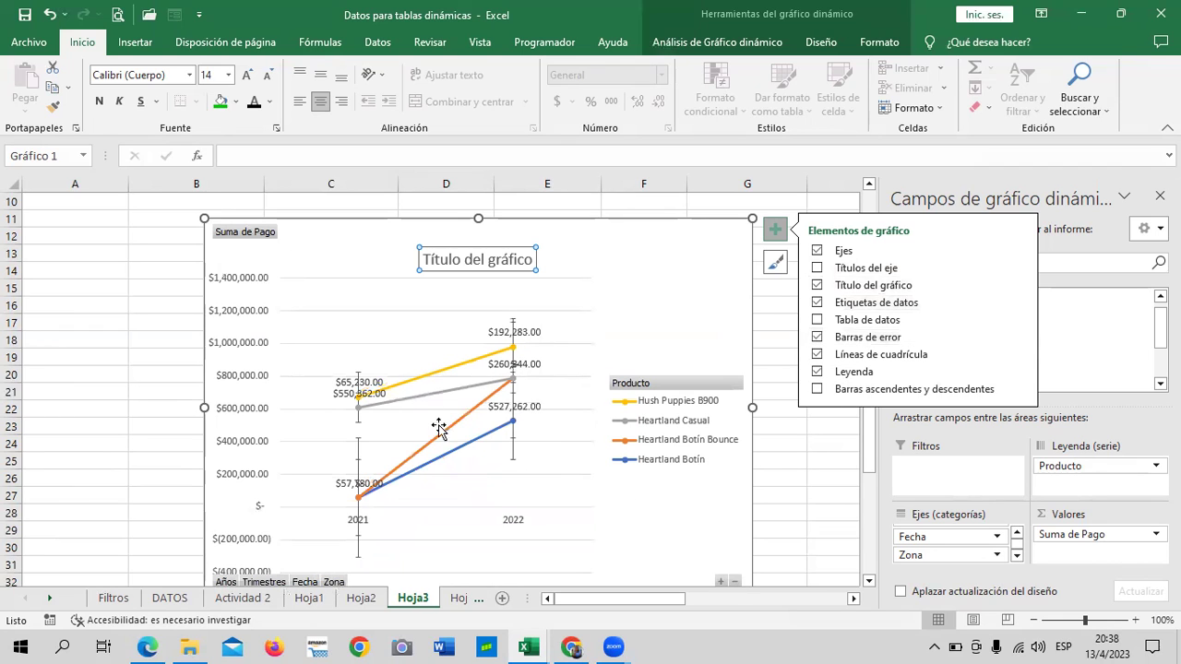
click(816, 337)
click(816, 355)
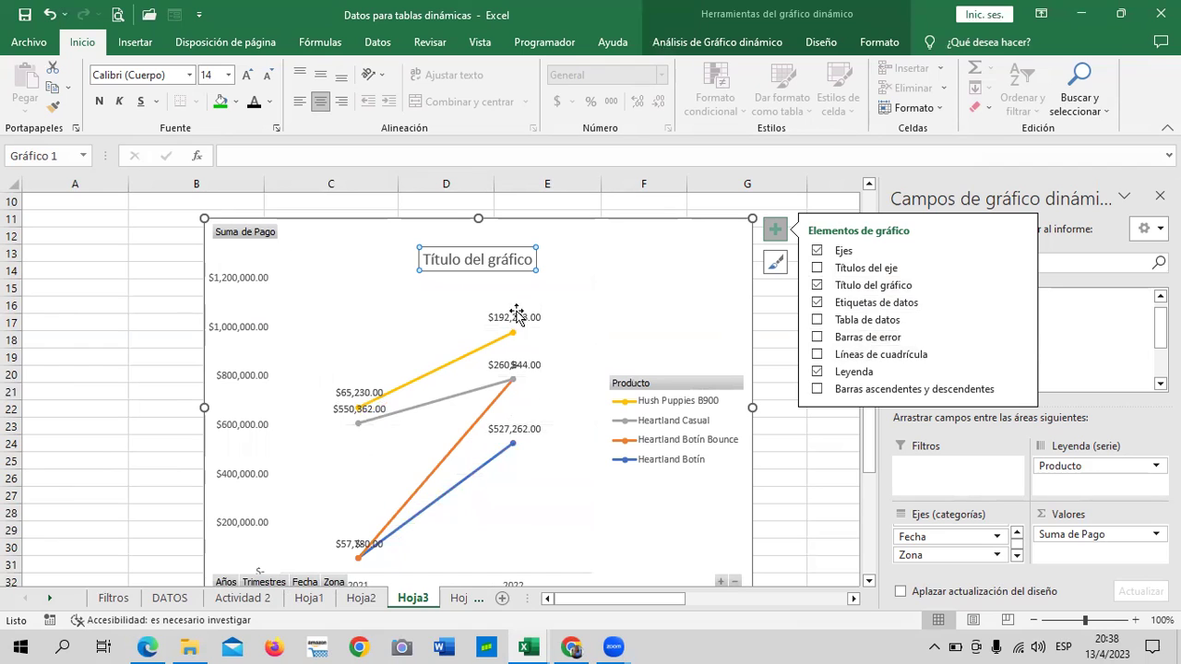
click(816, 355)
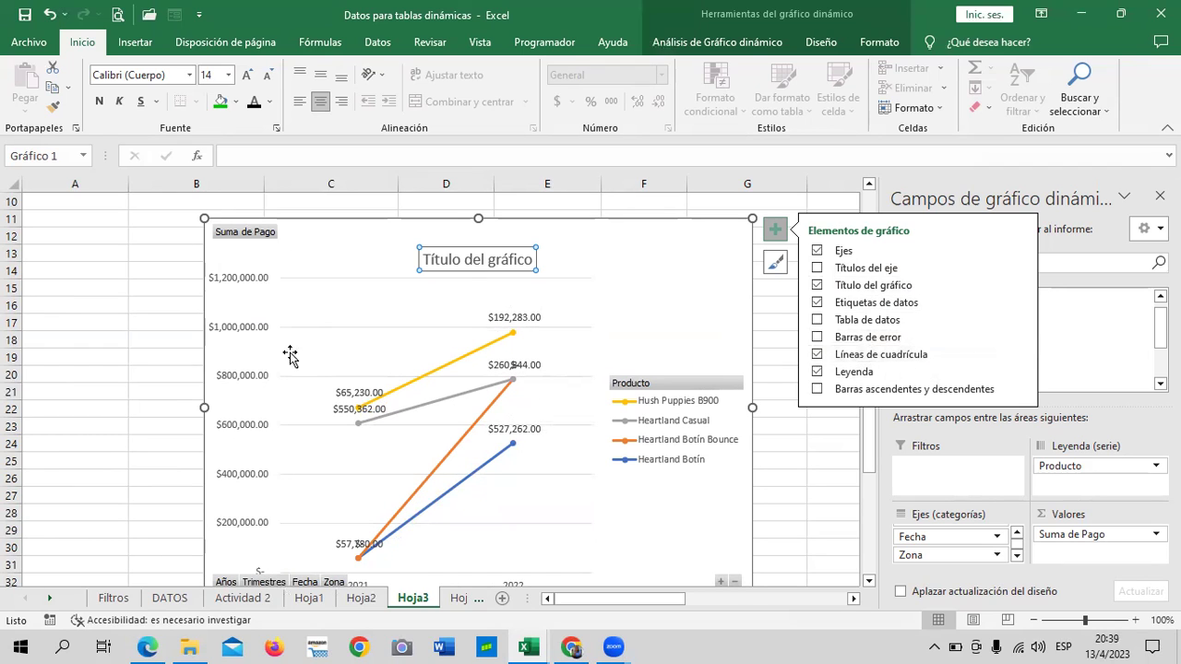
click(817, 390)
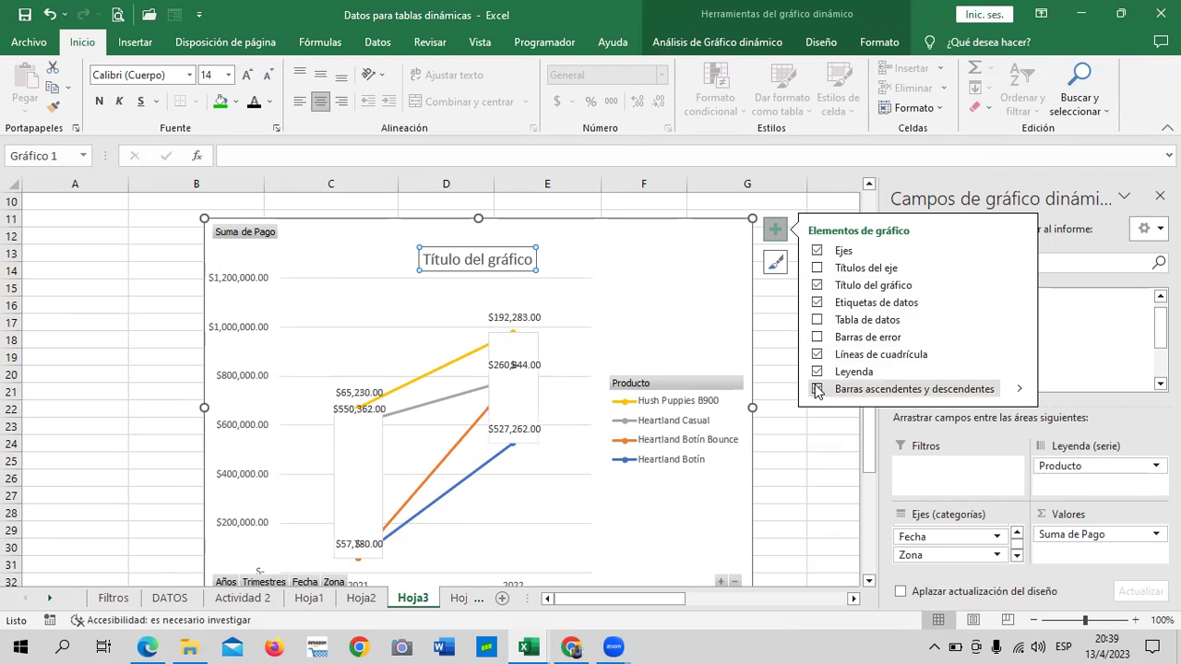
click(817, 390)
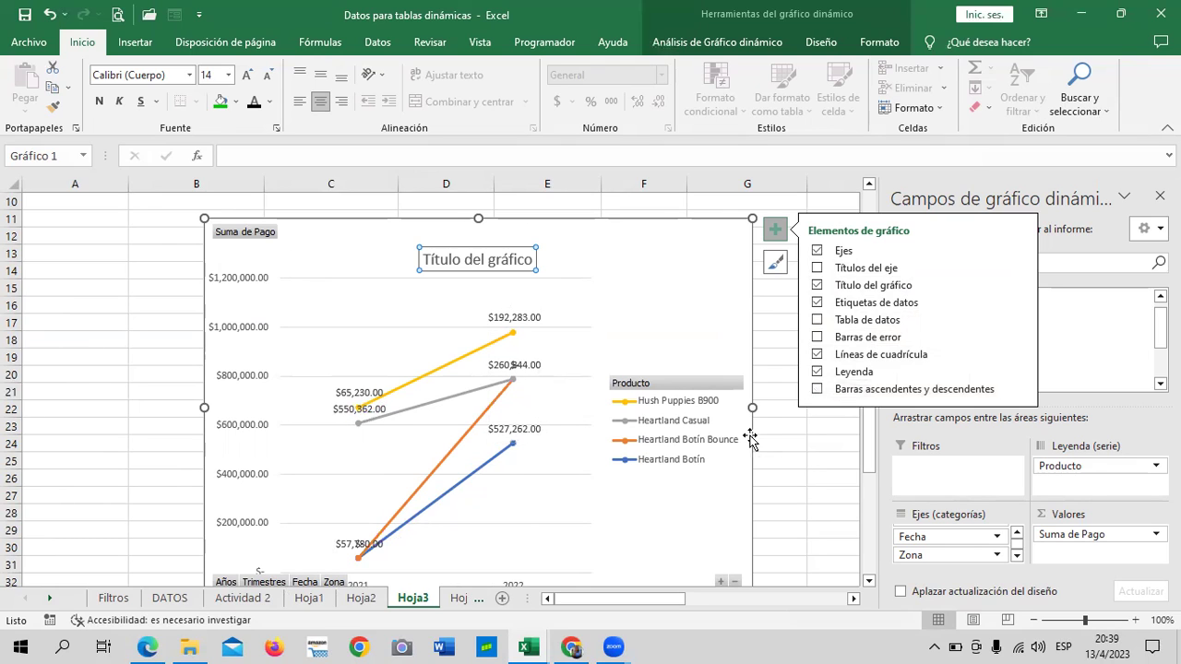
click(817, 372)
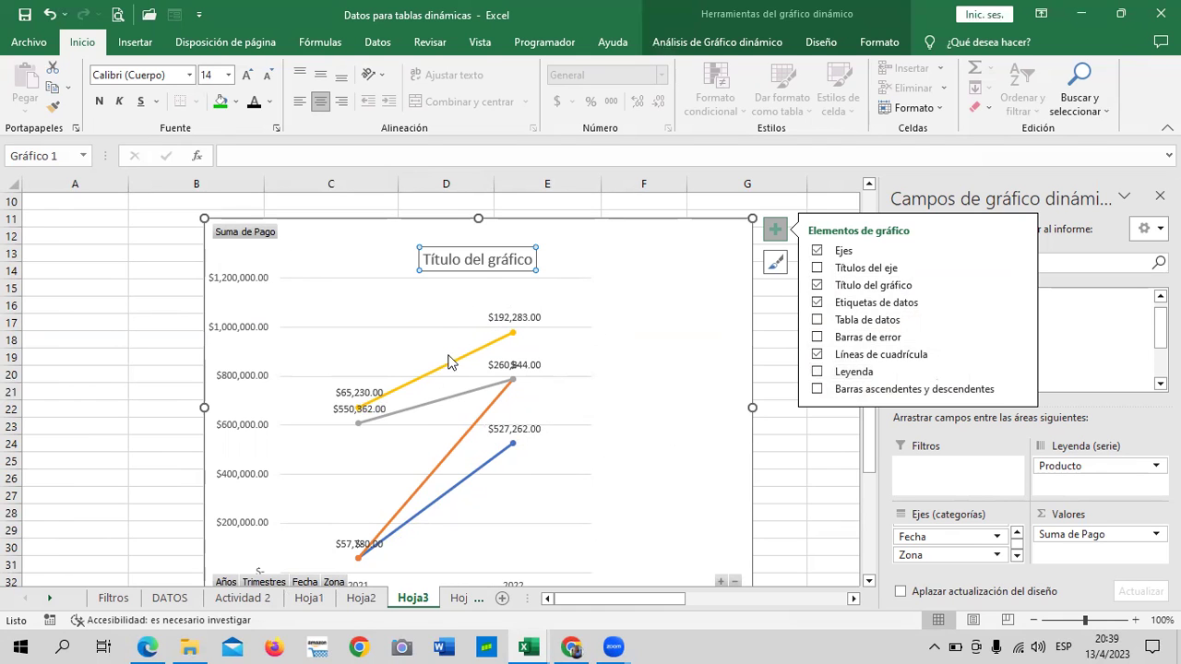
scroll(450, 385, down, 1)
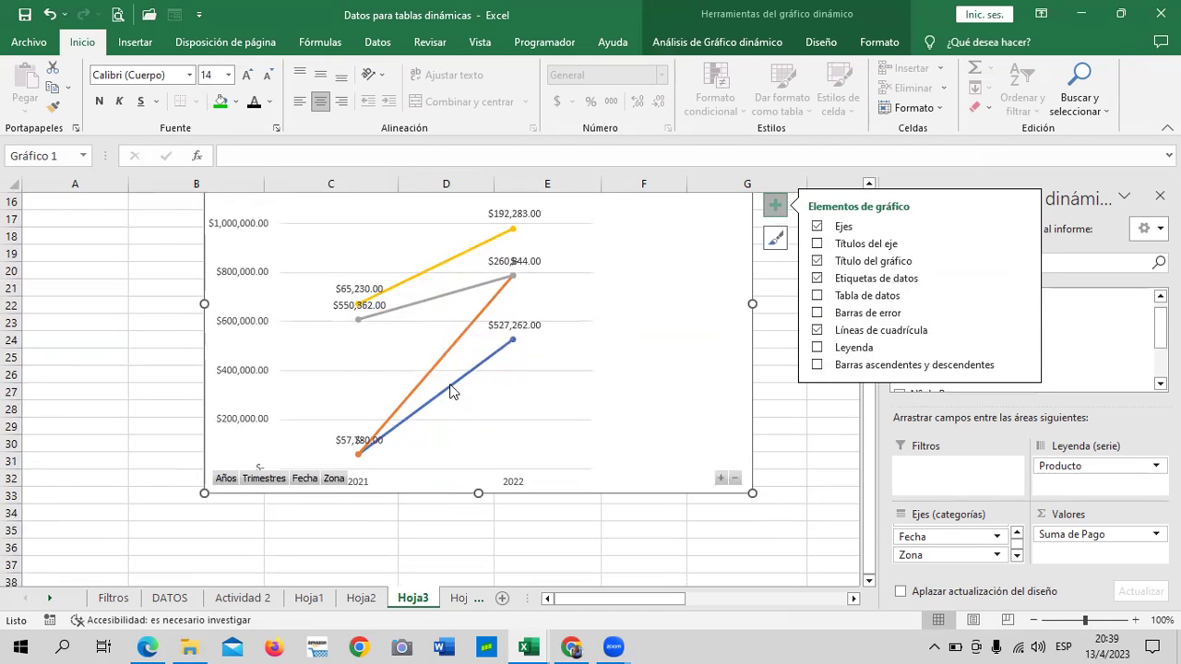
scroll(479, 374, up, 1)
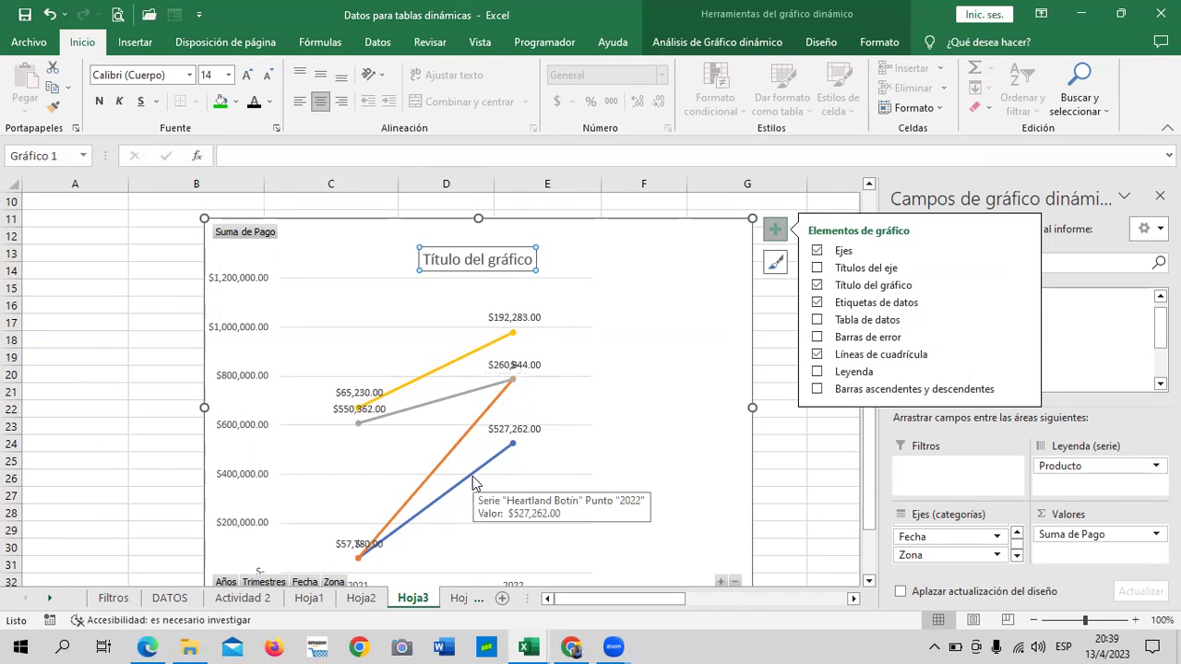
Restore the Producto legend and stretch it taller to spread its entries
click(815, 372)
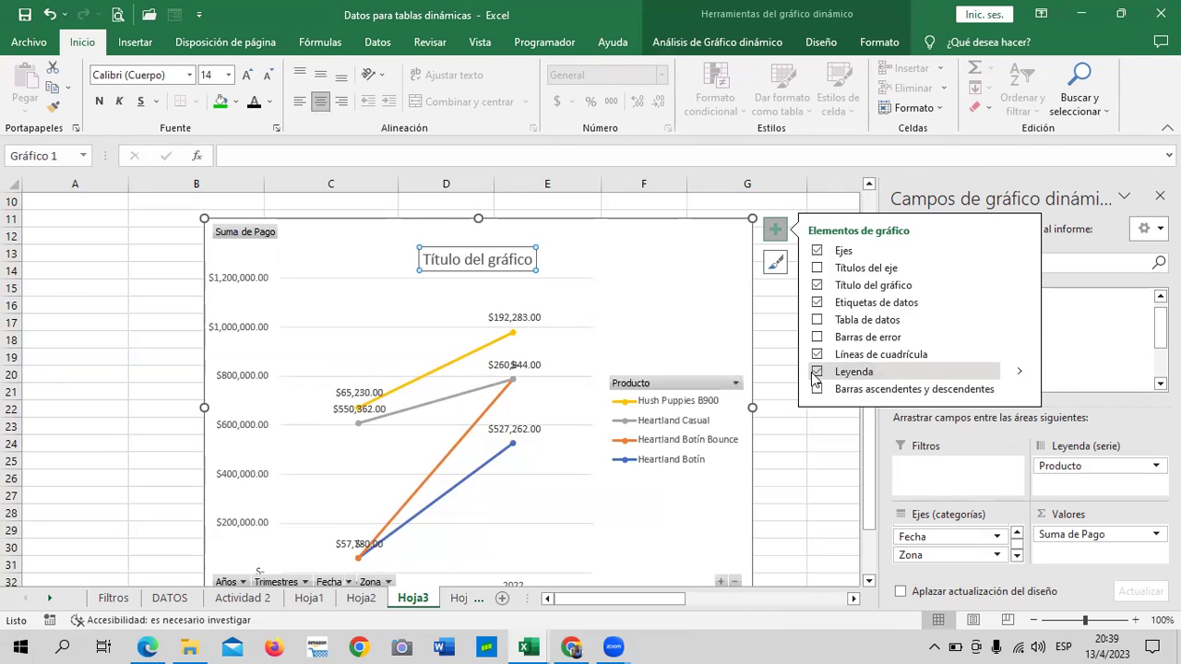
click(681, 431)
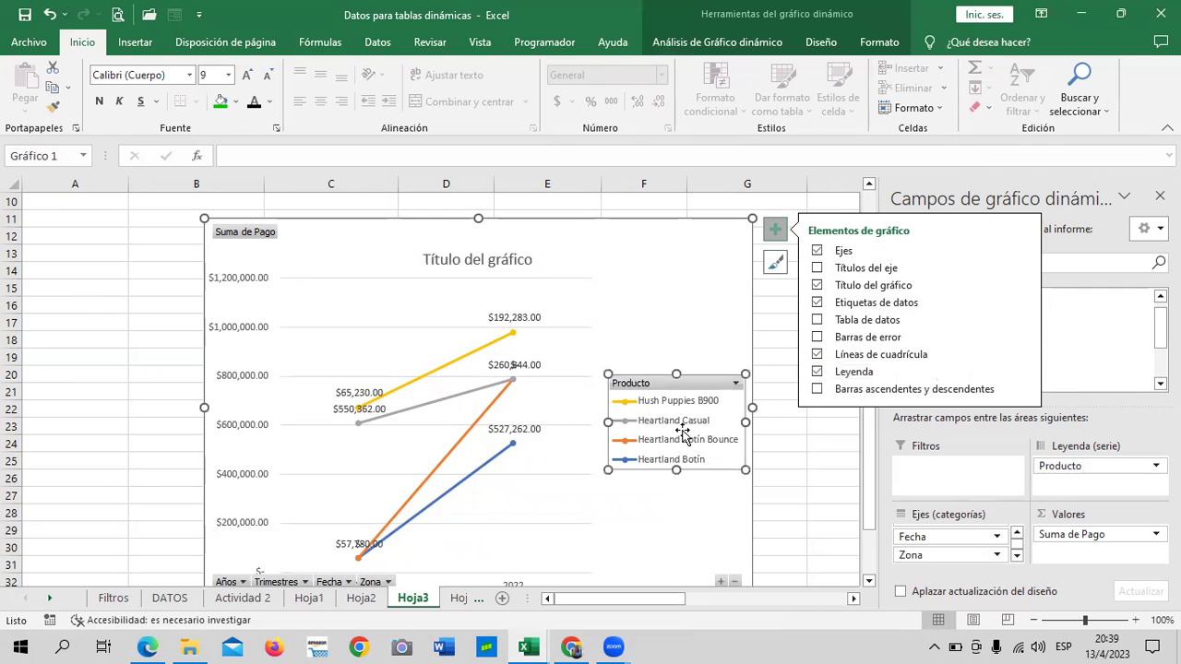
drag(676, 373, 677, 330)
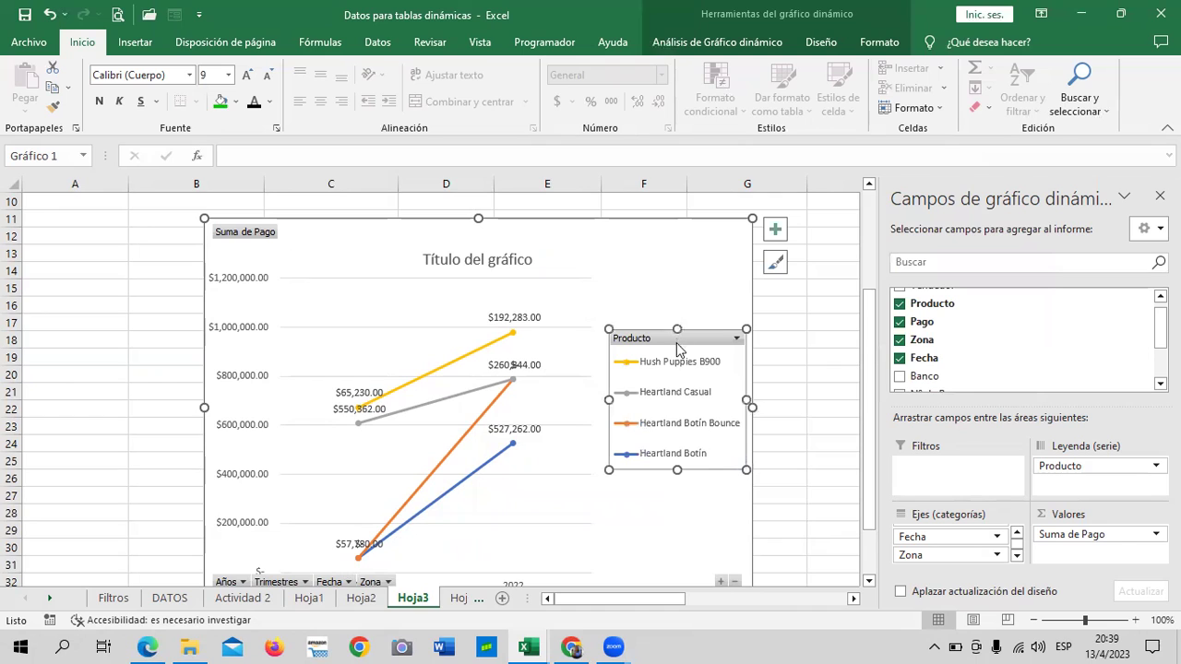
Select the orange, grey Heartland Casual and yellow Hush Puppies B900 series, then the legend
click(457, 447)
click(664, 430)
click(479, 388)
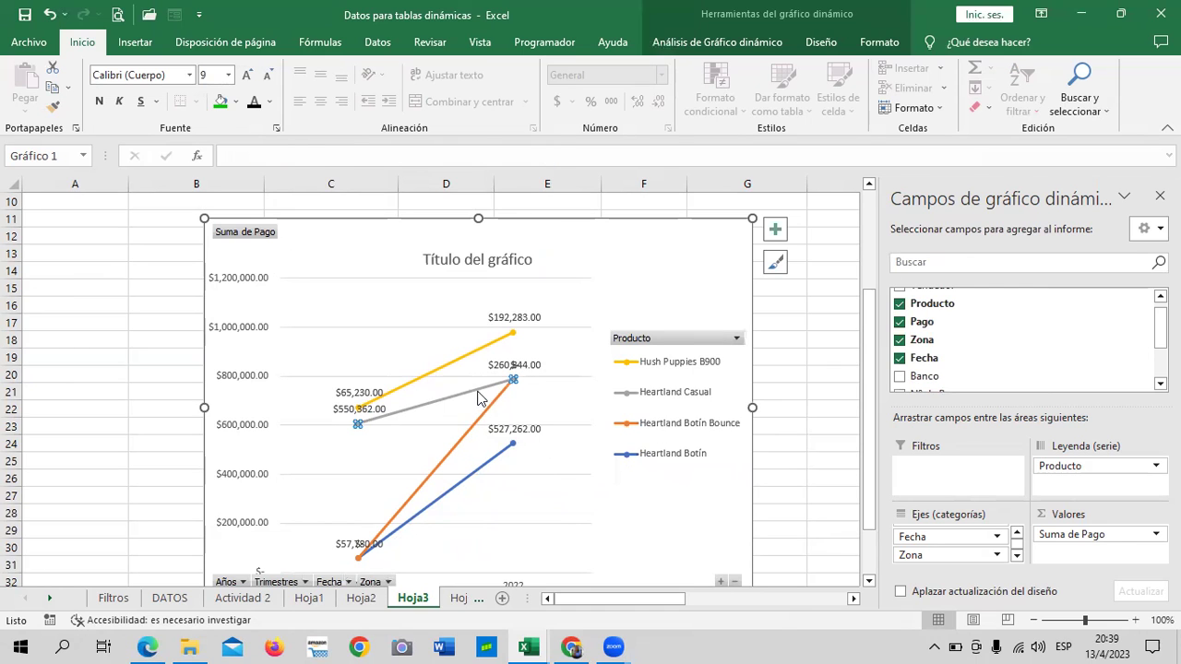
click(662, 399)
click(475, 360)
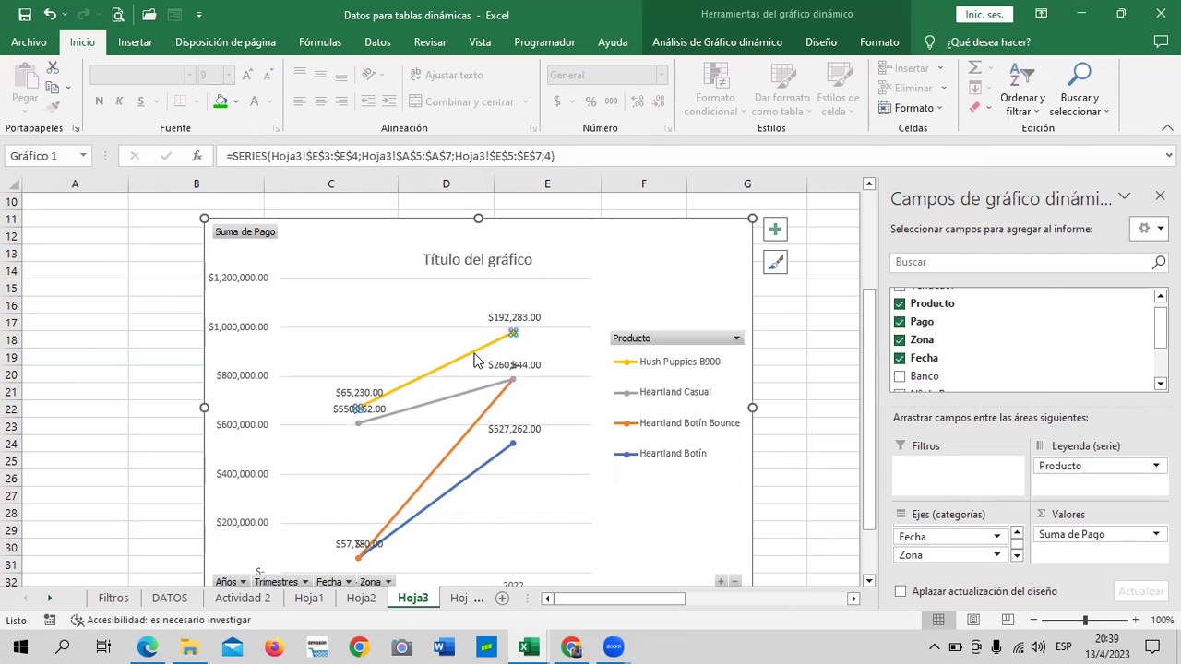
click(657, 367)
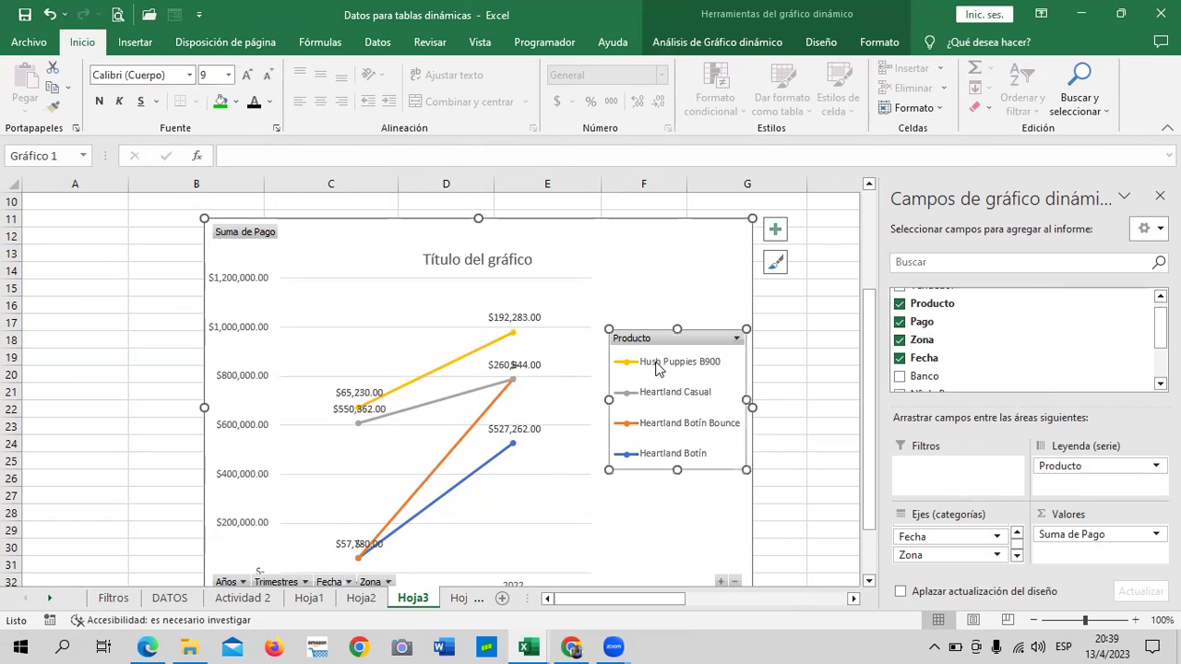
scroll(652, 369, down, 1)
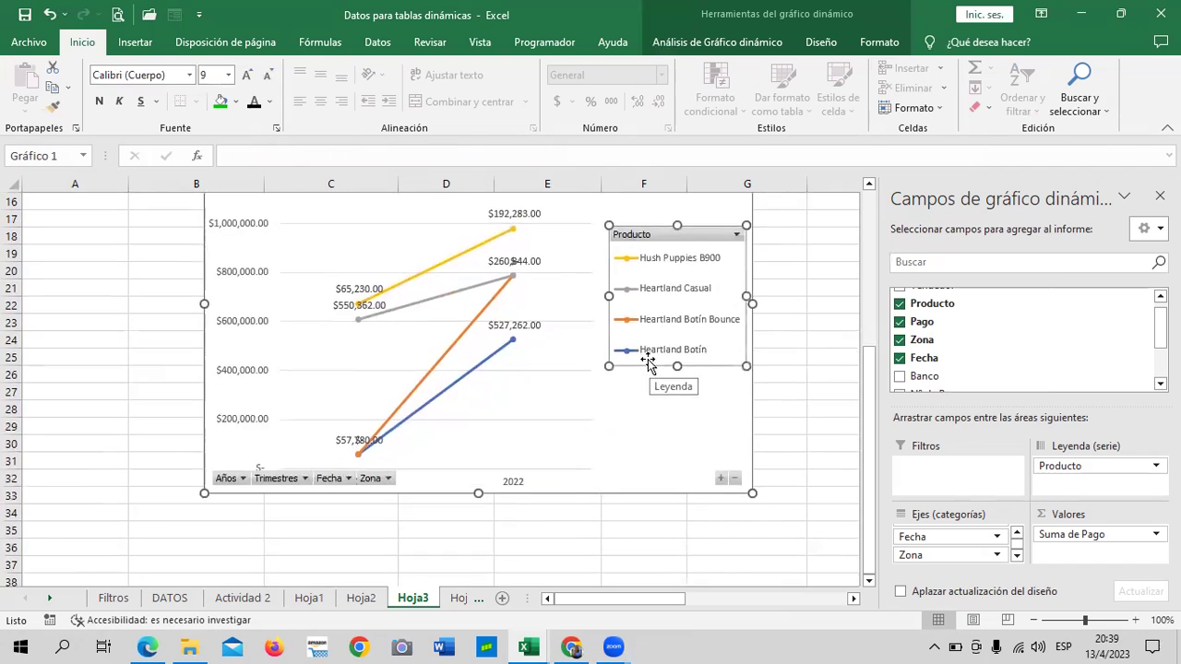
scroll(646, 361, down, 2)
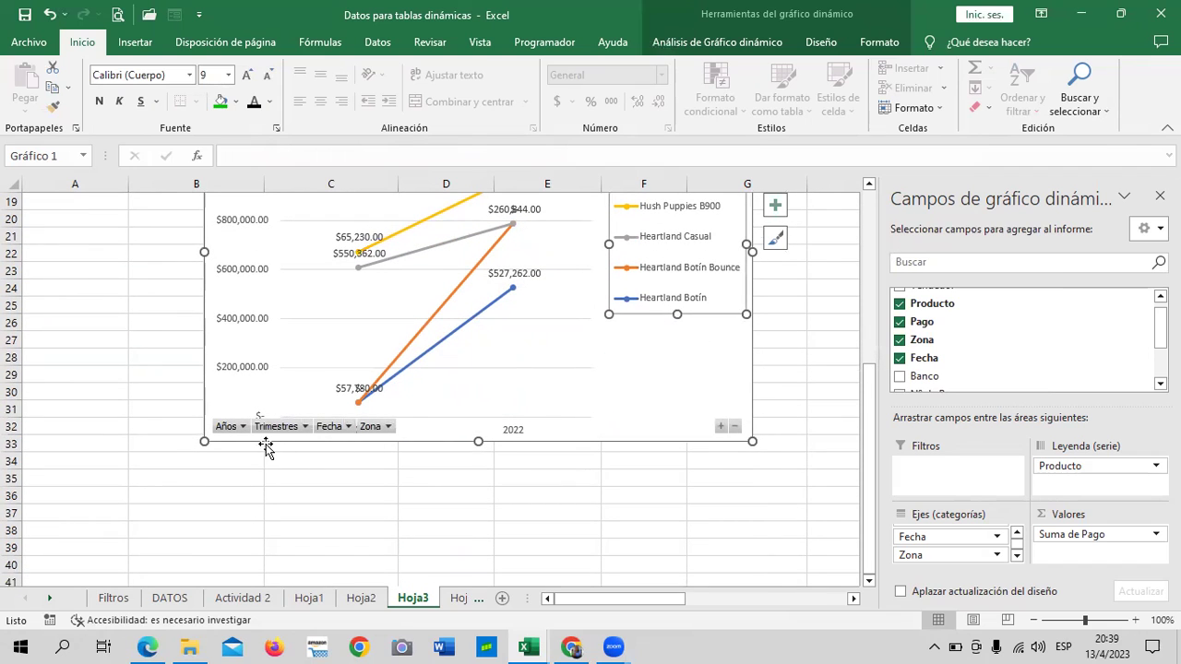
scroll(265, 448, up, 3)
scroll(266, 448, down, 1)
scroll(266, 447, down, 2)
scroll(266, 447, up, 1)
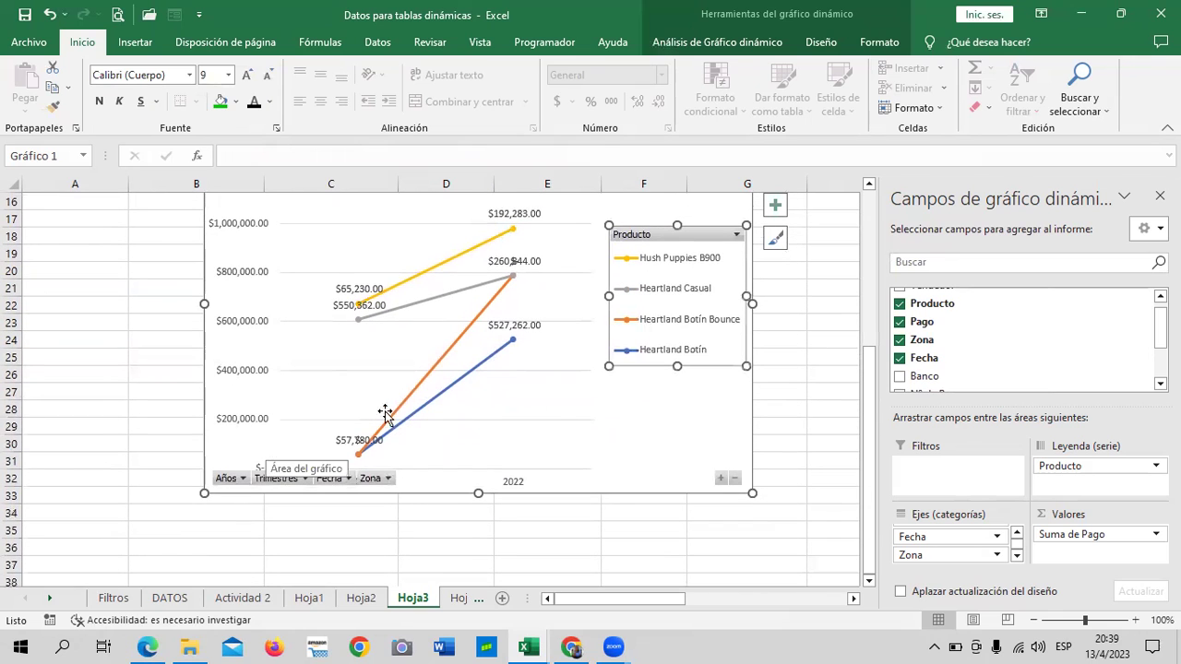
scroll(445, 483, up, 2)
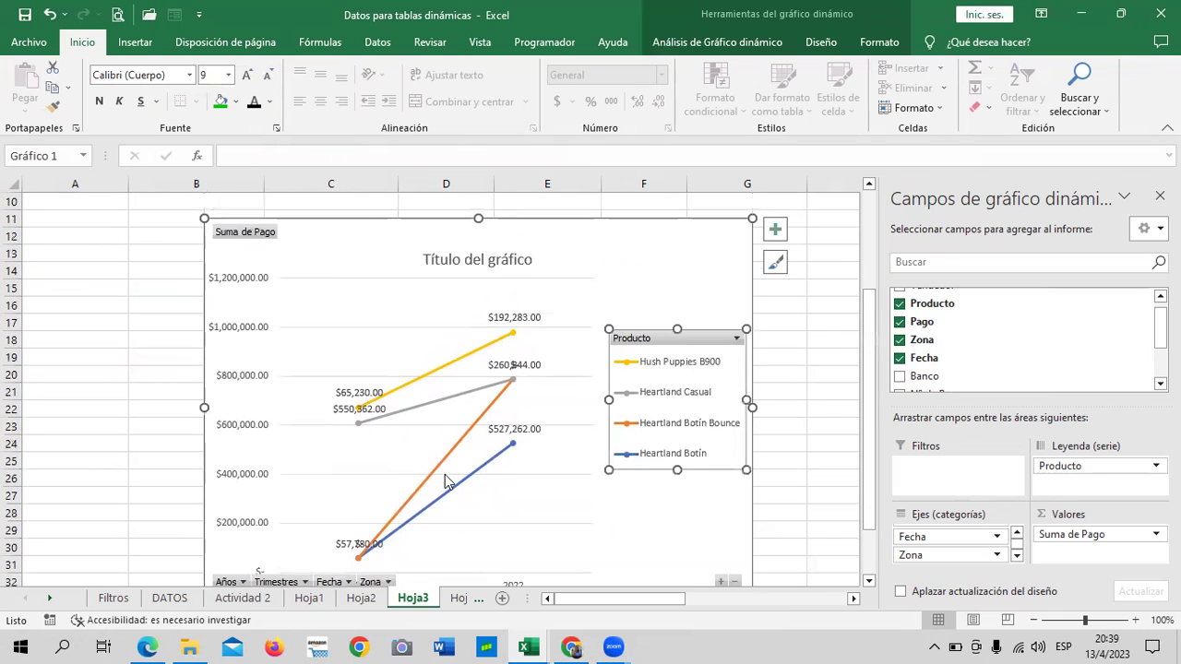
scroll(443, 480, down, 1)
scroll(397, 457, down, 2)
Filter the Zona field so the chart shows only Santa Ana
click(386, 427)
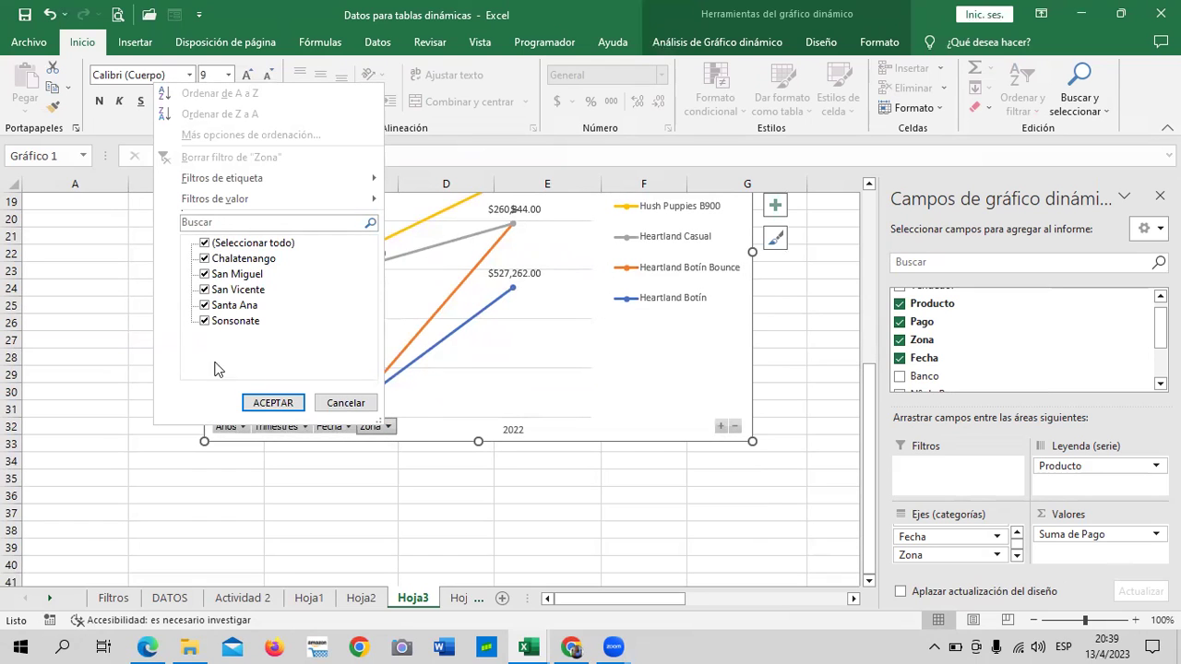
click(204, 243)
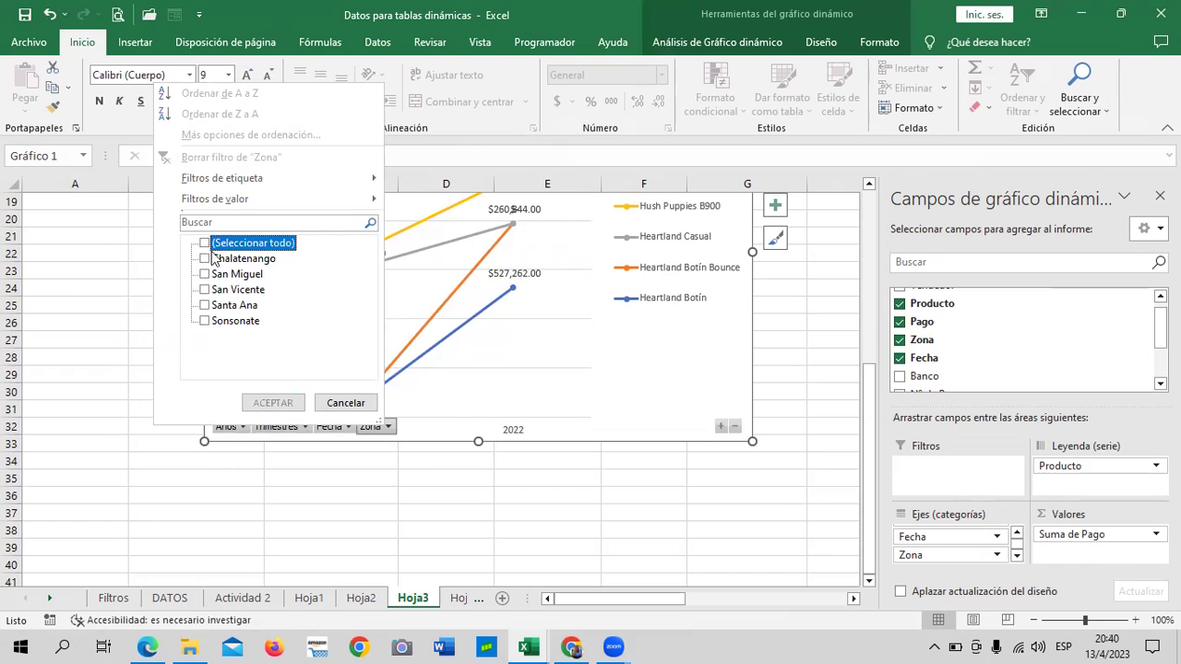
click(206, 306)
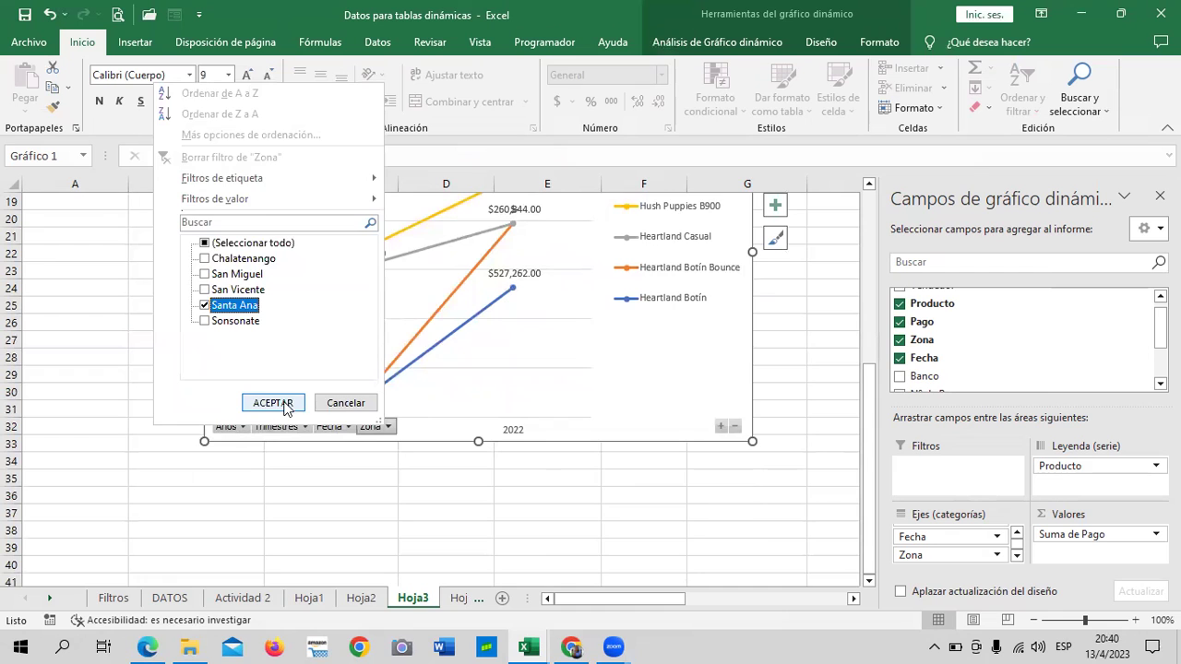
click(275, 403)
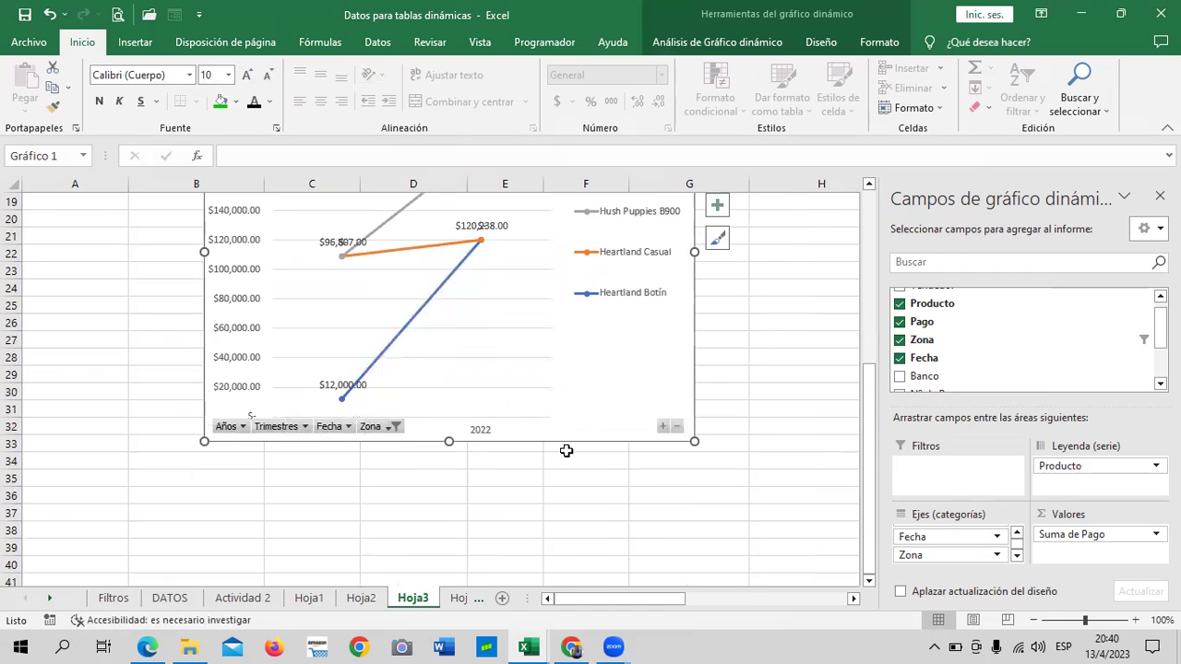
scroll(563, 452, up, 1)
scroll(561, 453, up, 1)
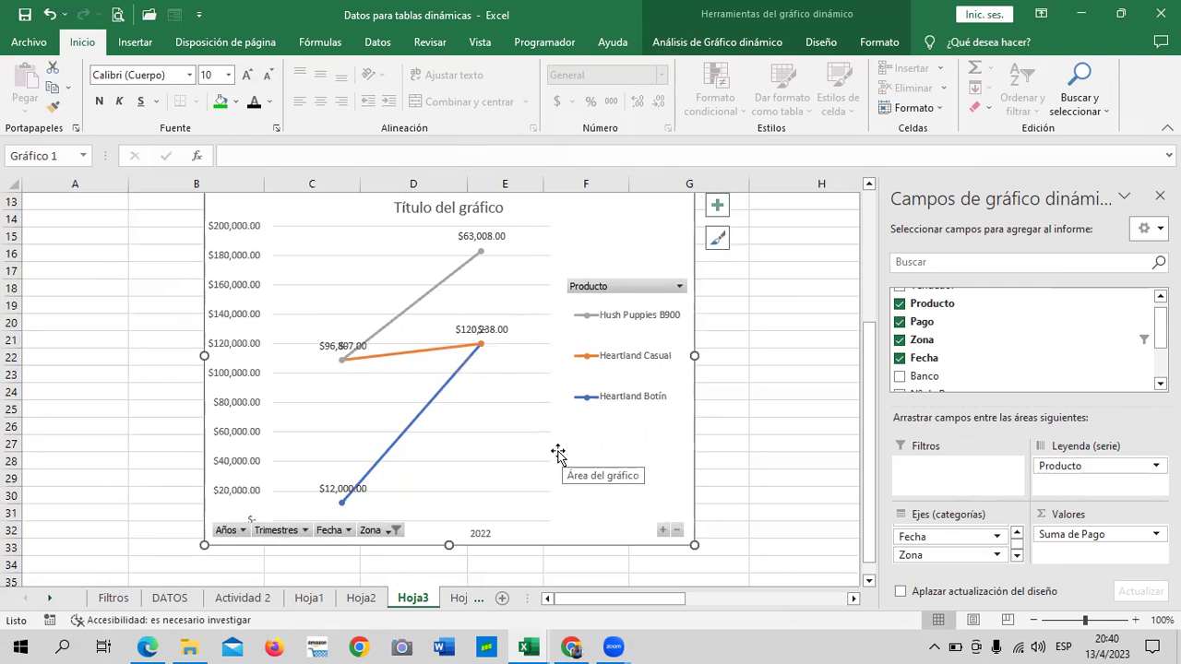
scroll(558, 452, up, 4)
scroll(552, 457, down, 1)
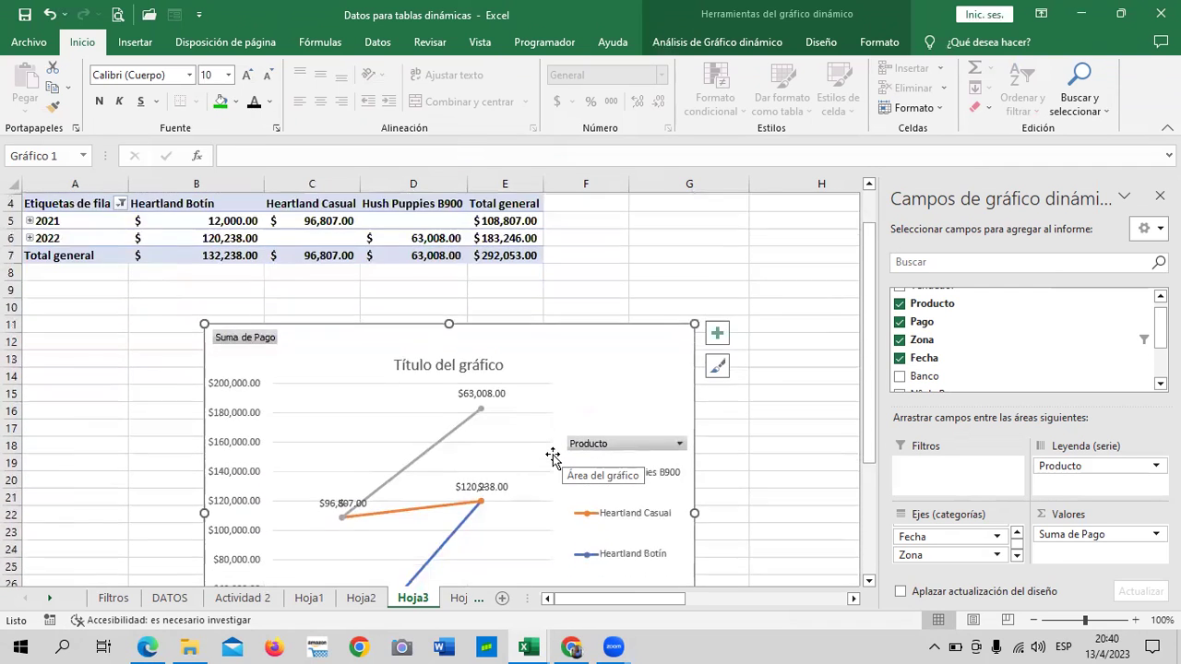
scroll(552, 456, down, 3)
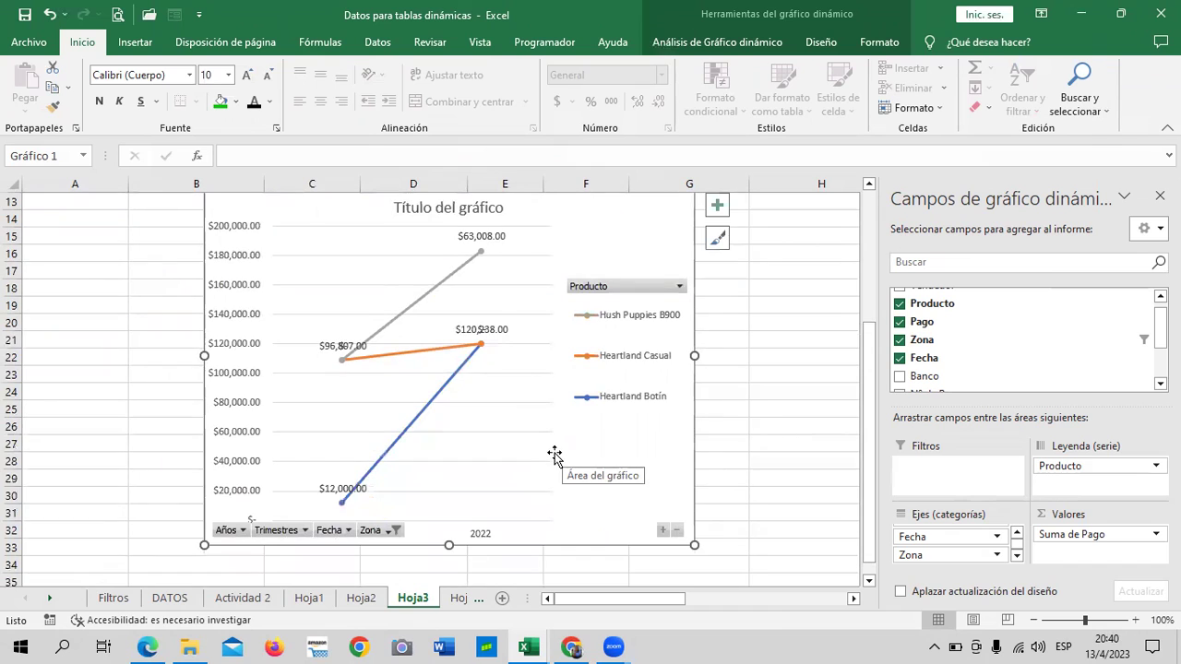
scroll(552, 456, down, 1)
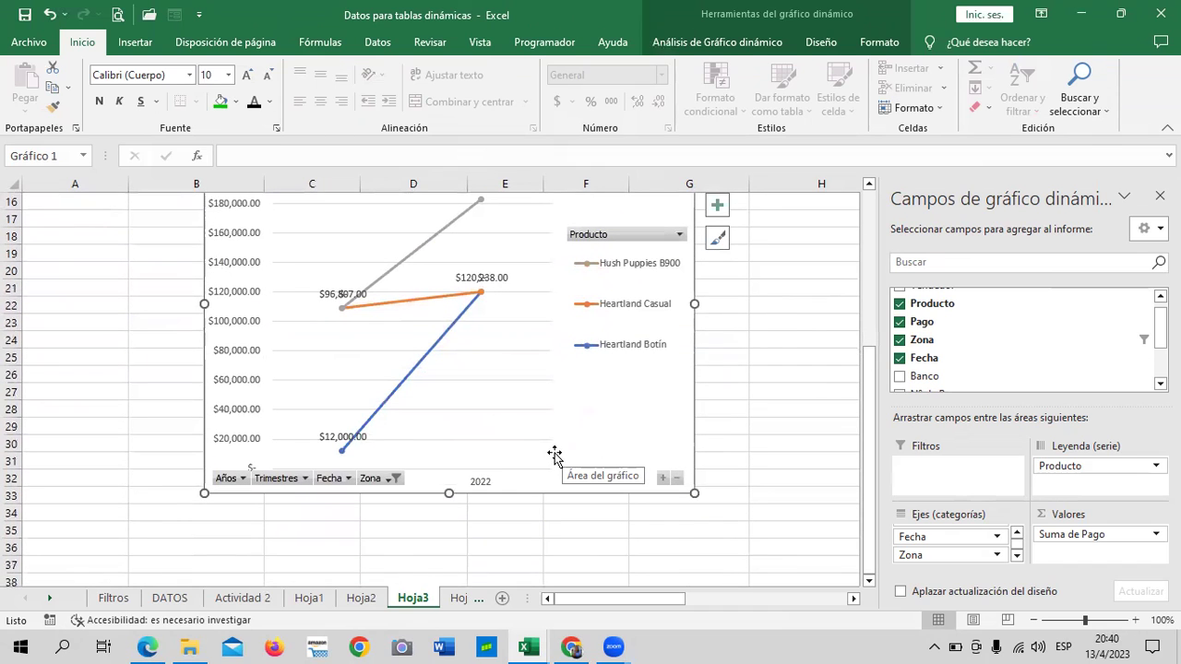
Restore every zone in the Zona filter
click(395, 479)
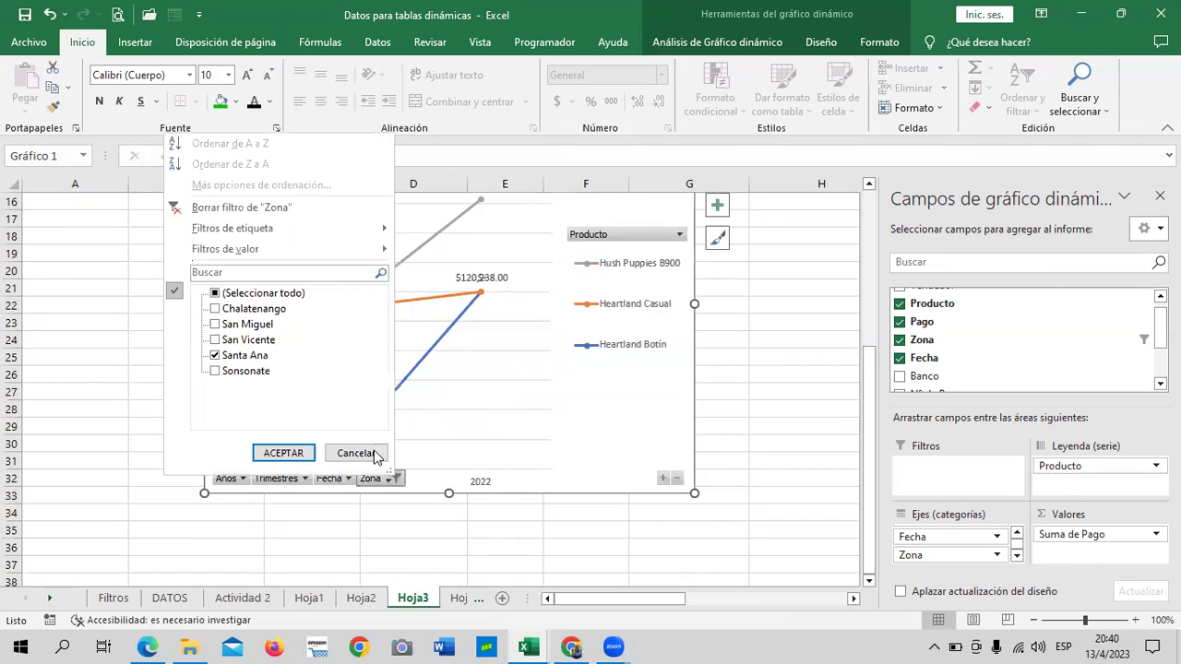
click(214, 293)
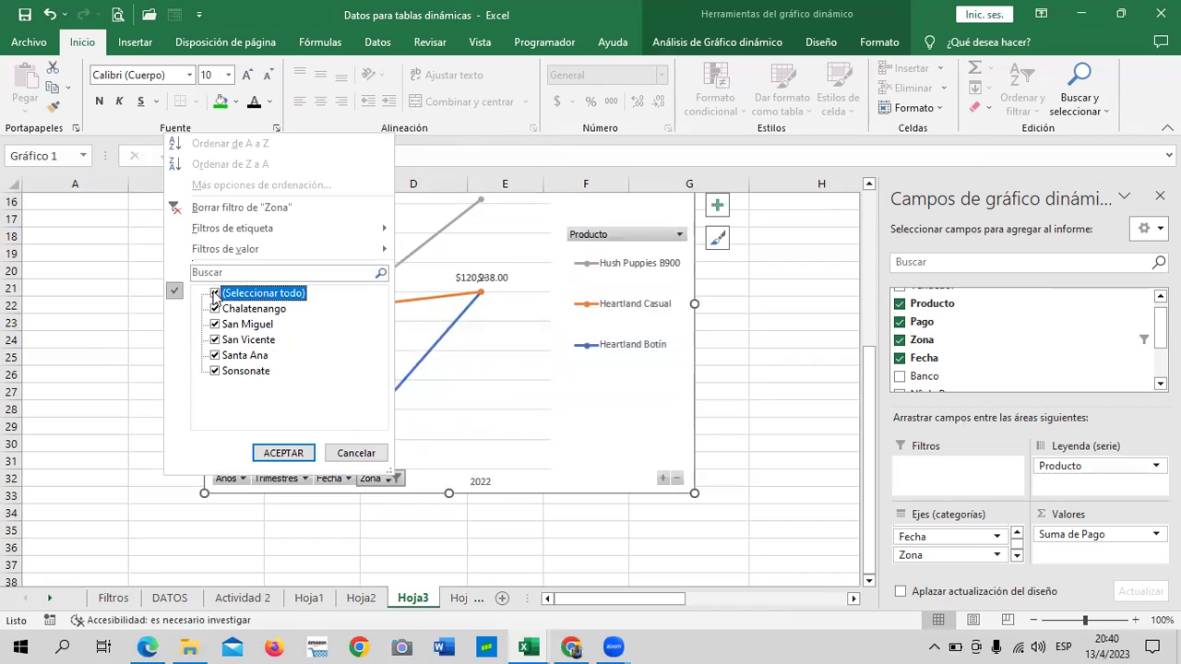
click(276, 452)
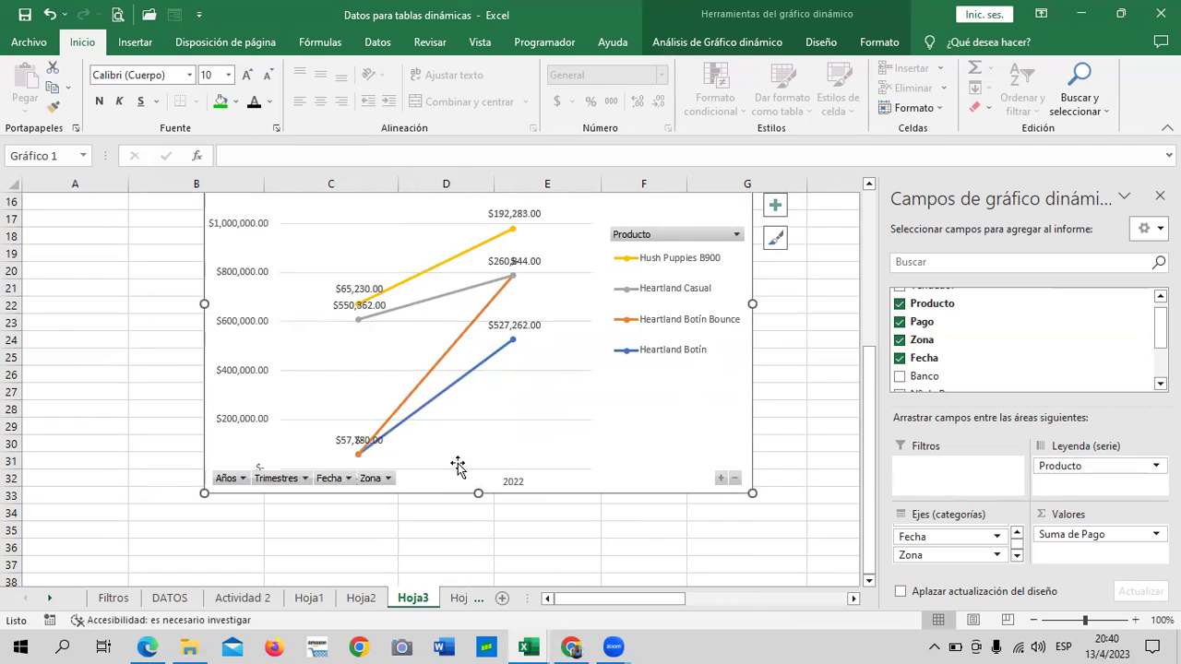
click(386, 479)
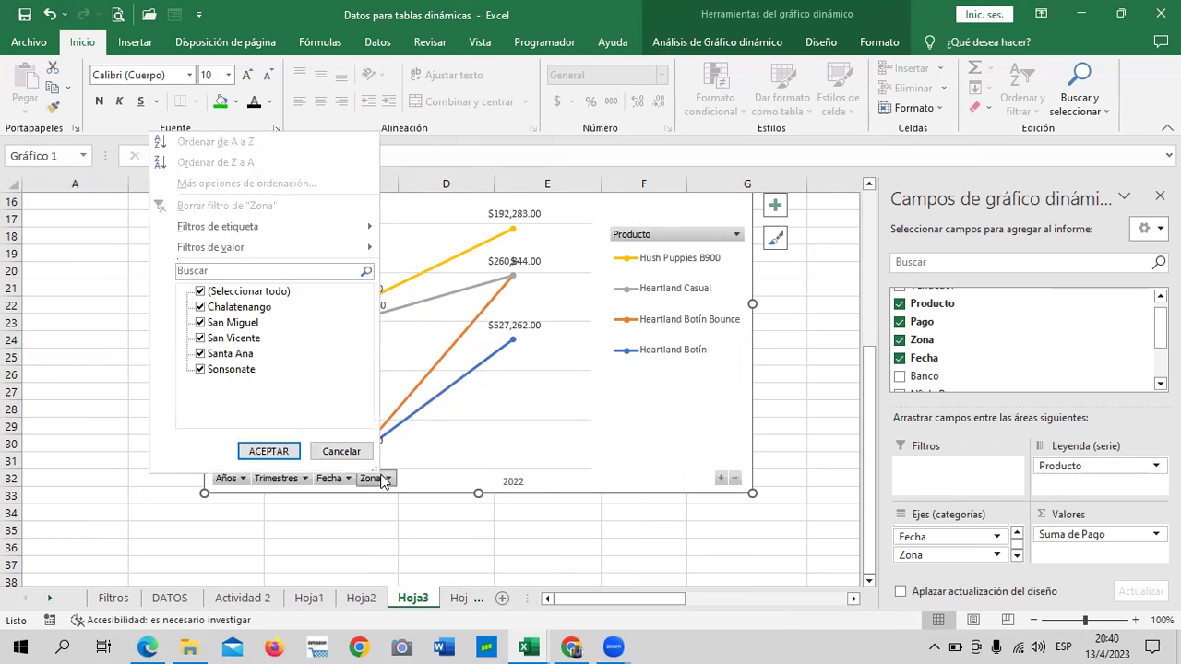
click(200, 292)
click(201, 307)
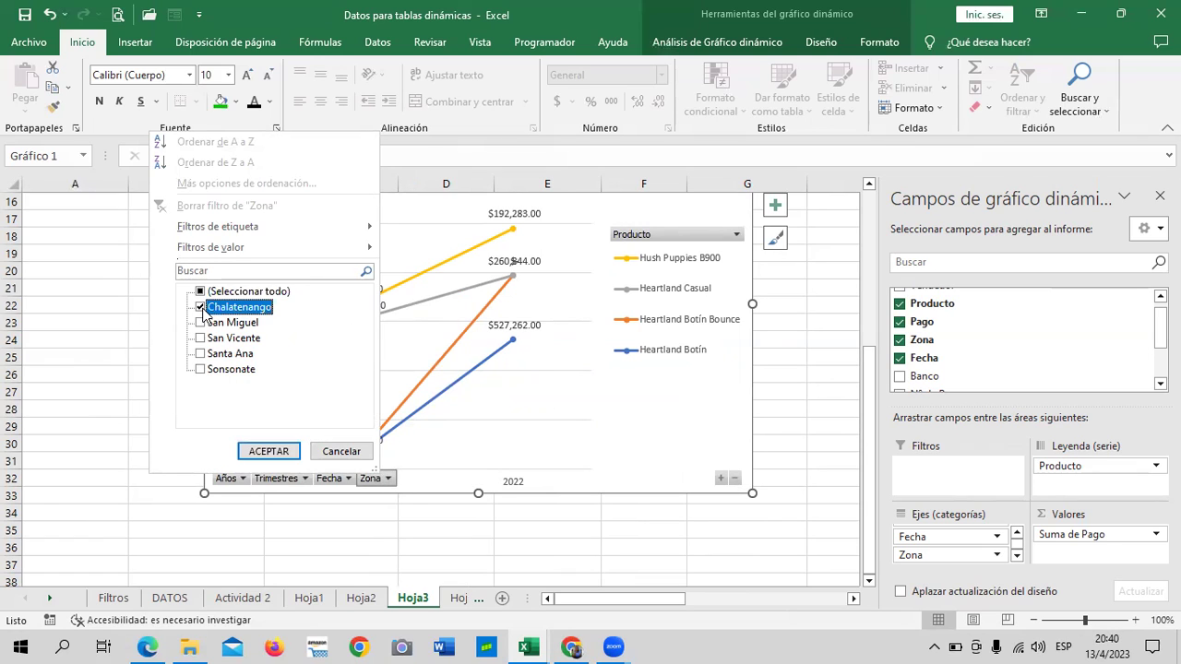
click(267, 451)
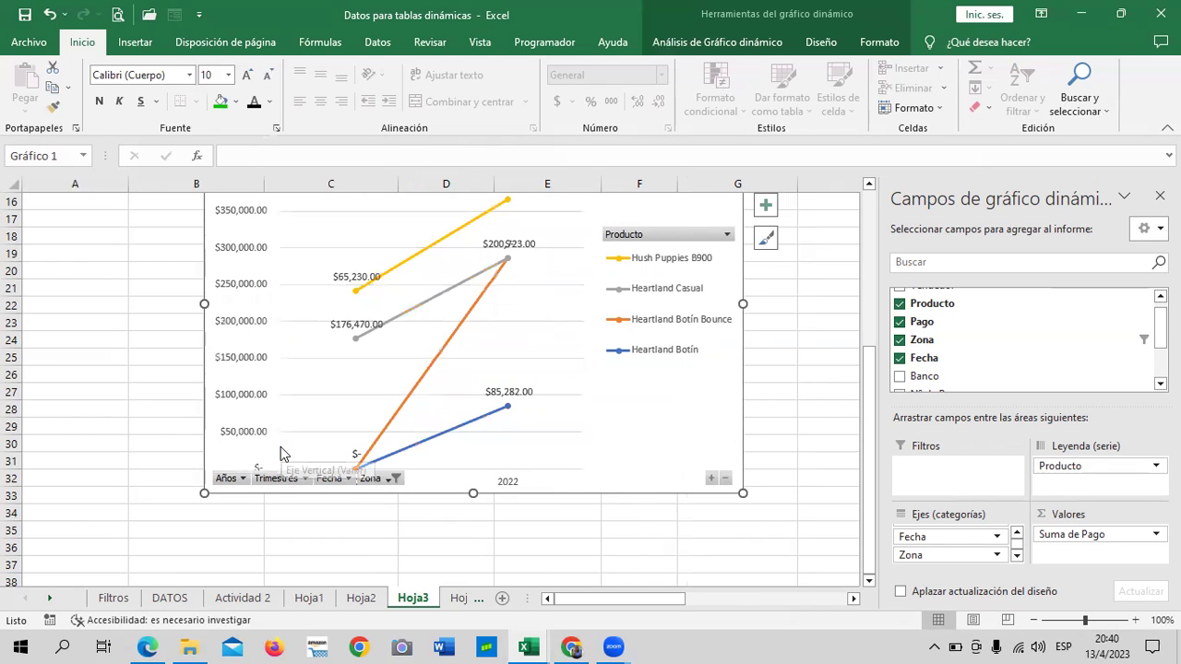
click(393, 478)
click(215, 311)
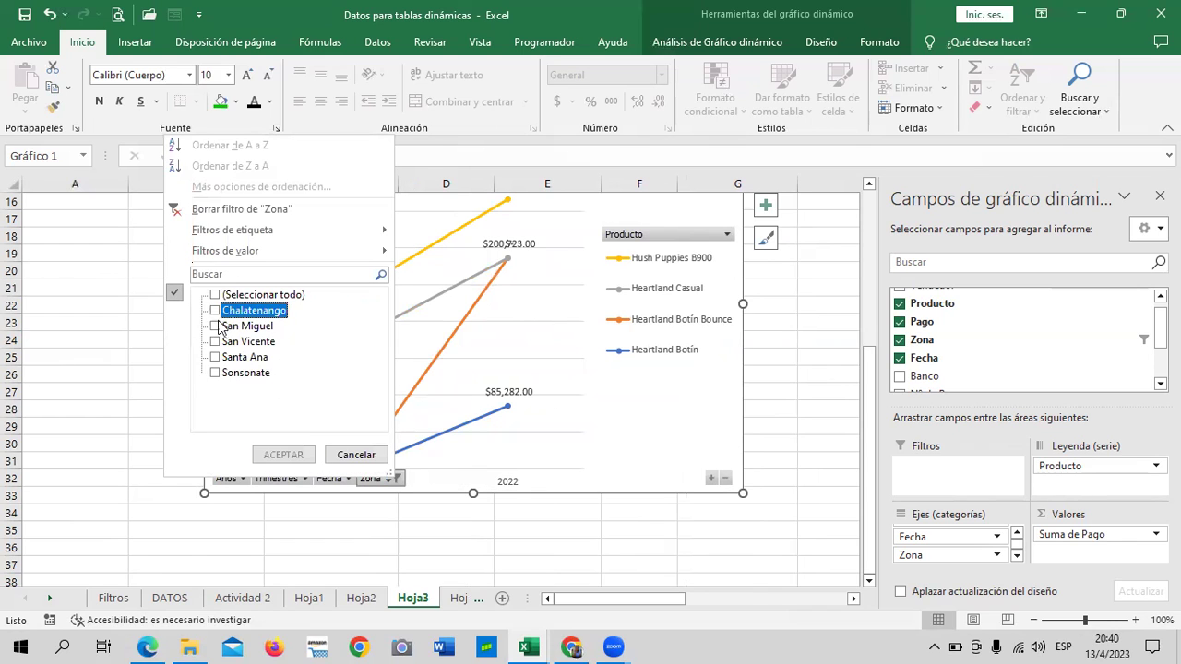
click(215, 325)
click(293, 454)
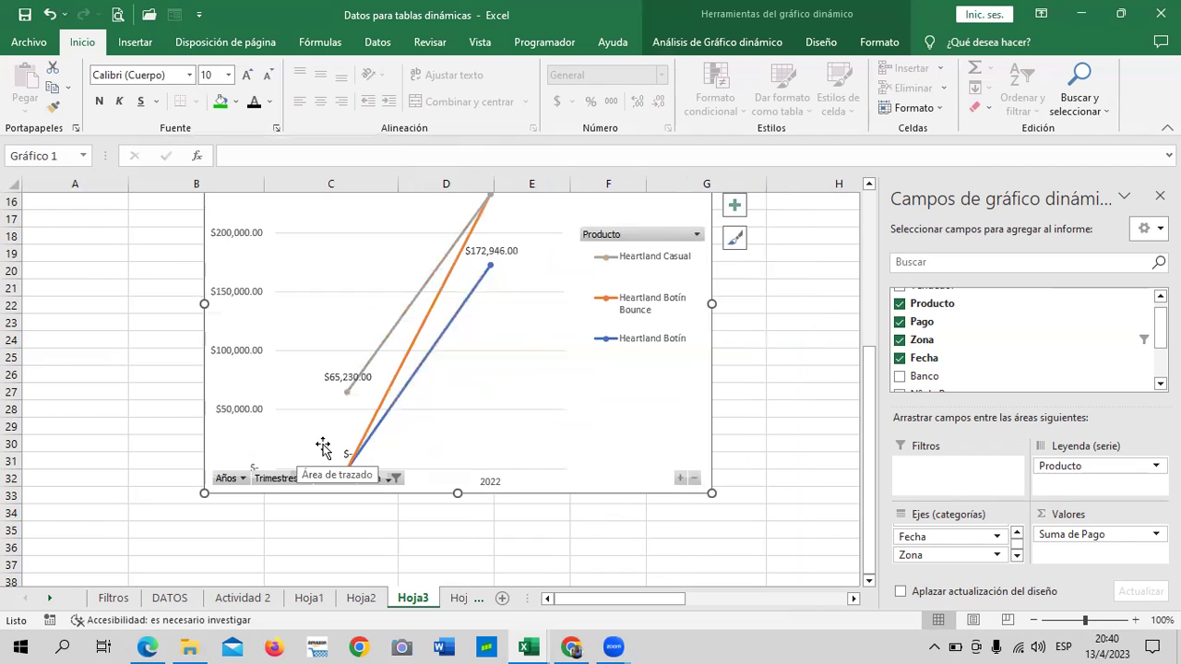
click(392, 478)
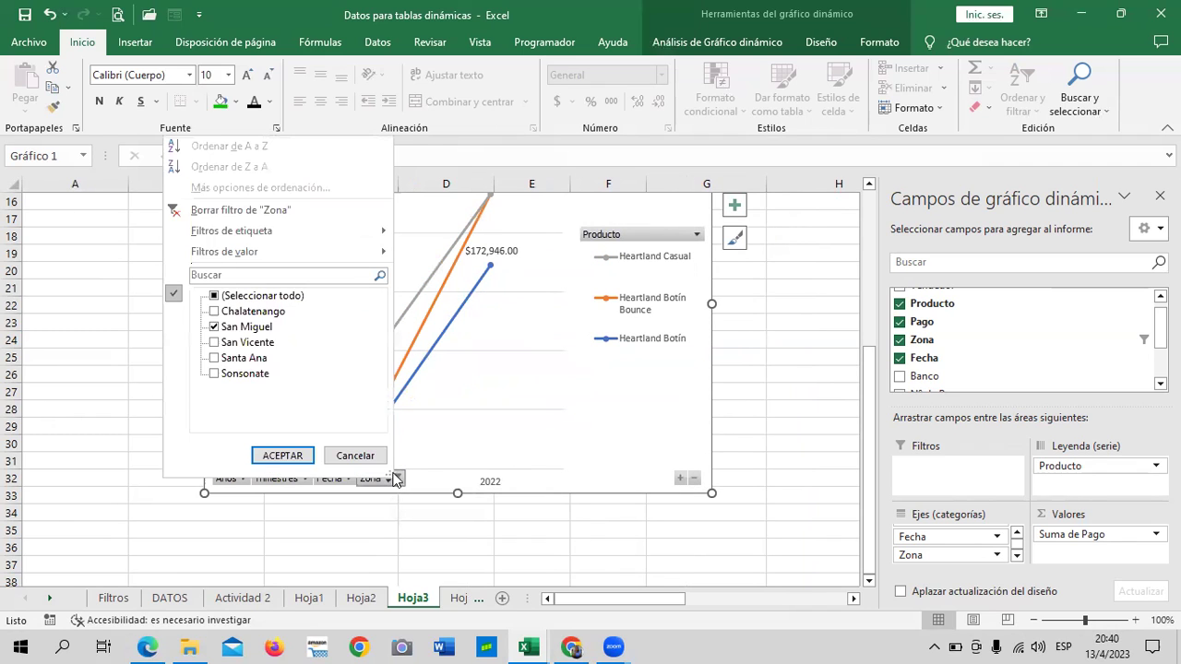
click(245, 343)
click(214, 327)
click(214, 342)
click(281, 456)
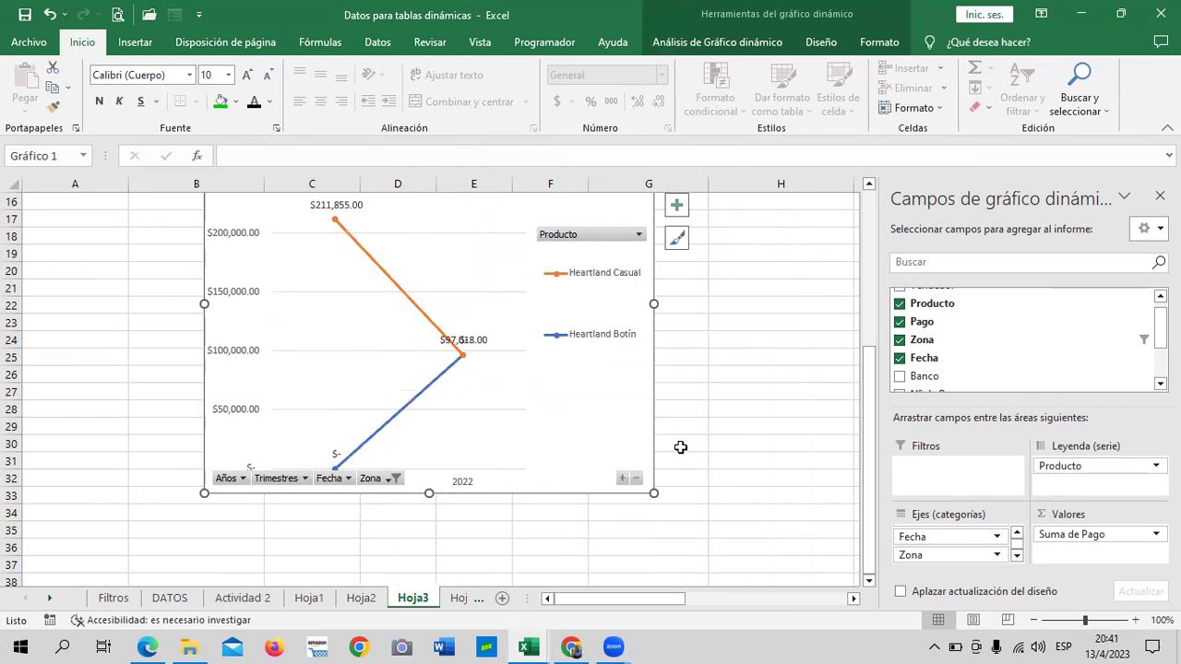
scroll(692, 444, up, 1)
scroll(692, 440, up, 3)
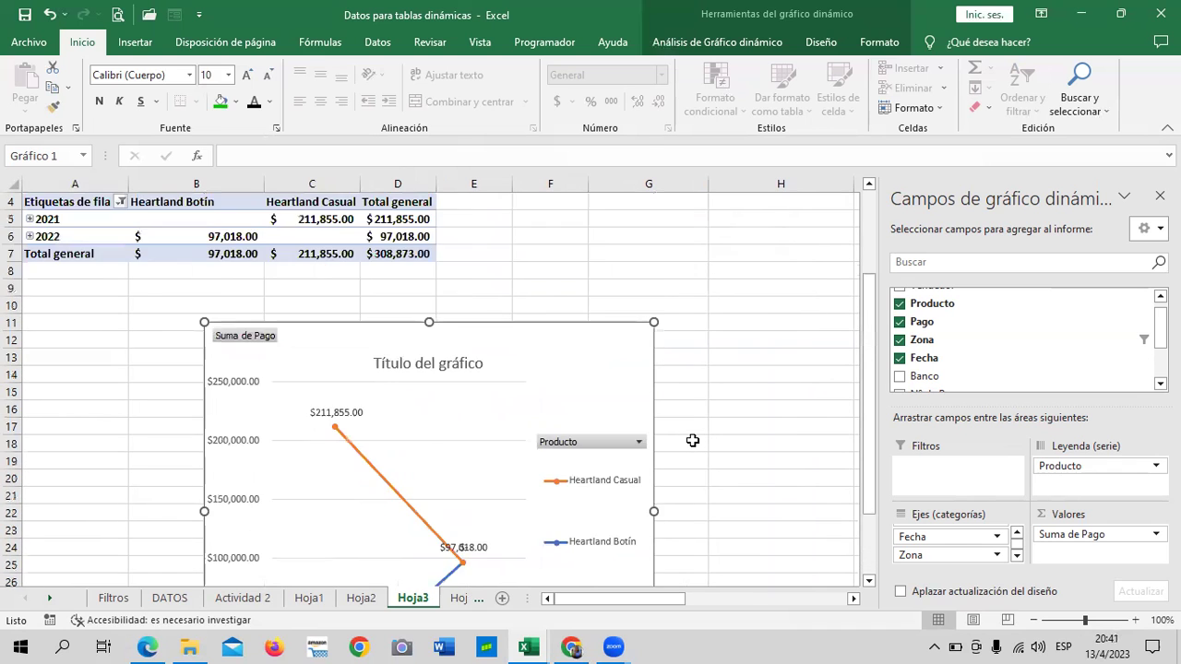
scroll(691, 440, up, 1)
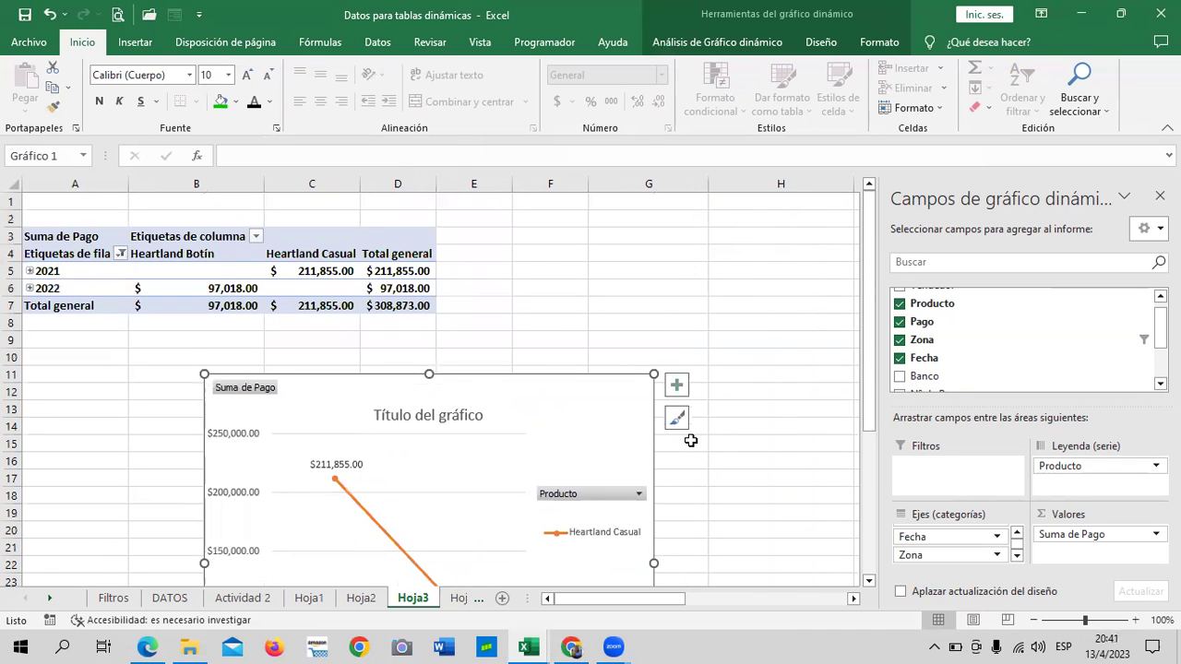
scroll(688, 441, down, 2)
scroll(688, 441, down, 1)
scroll(688, 441, down, 3)
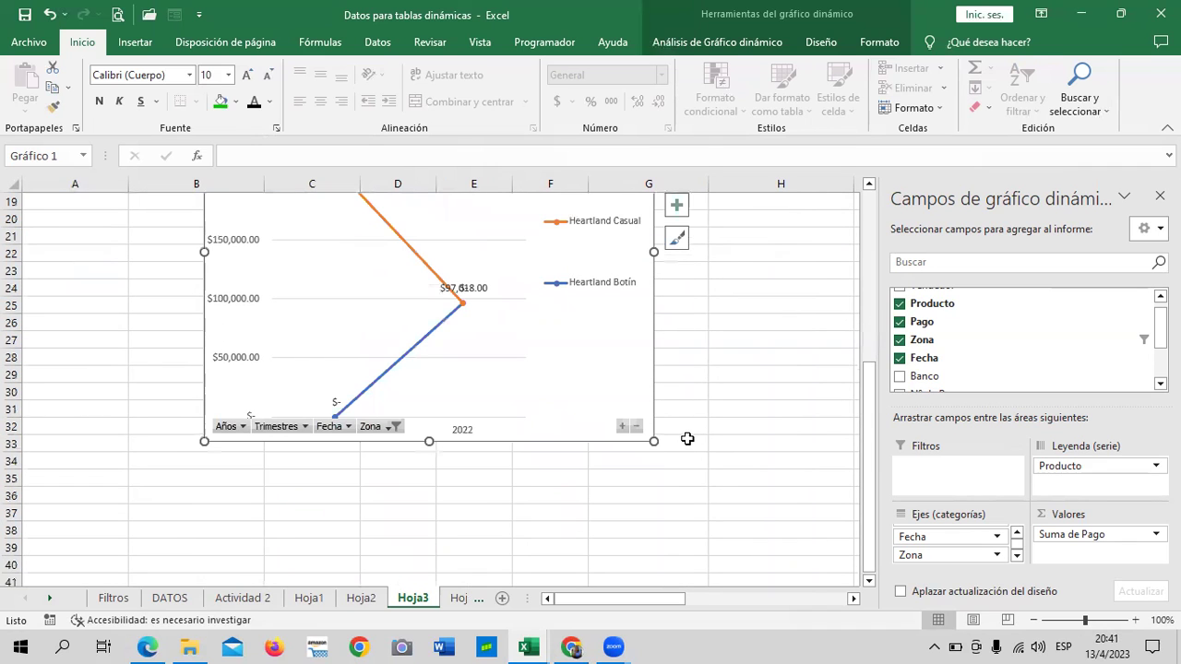
click(389, 425)
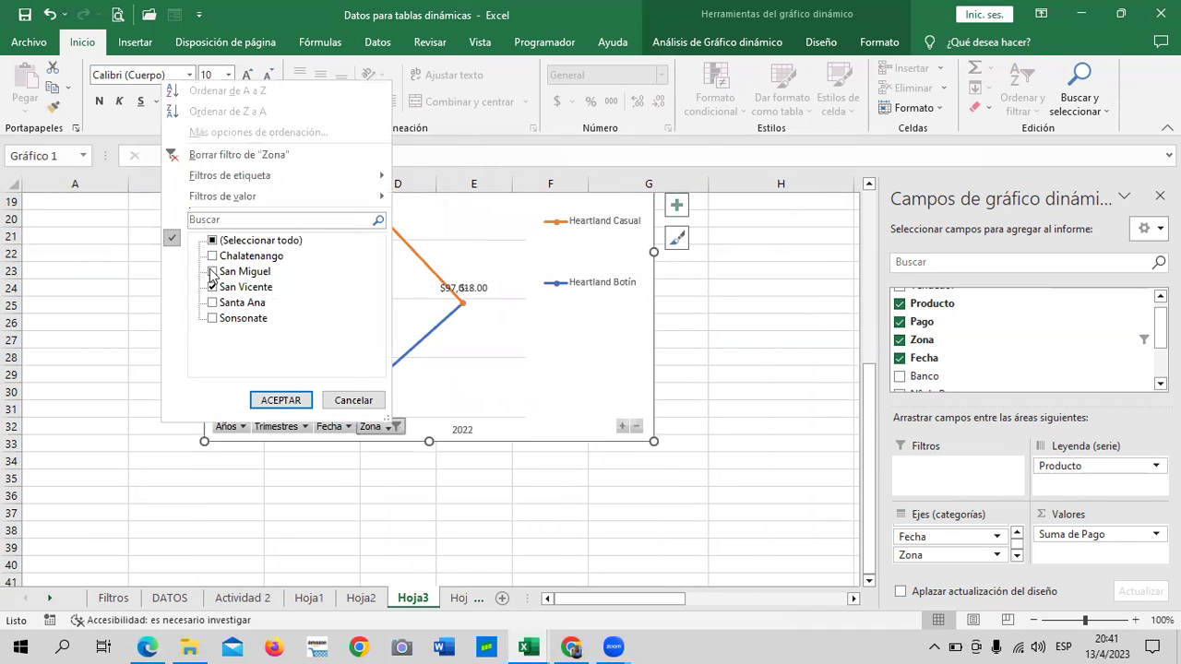
click(213, 241)
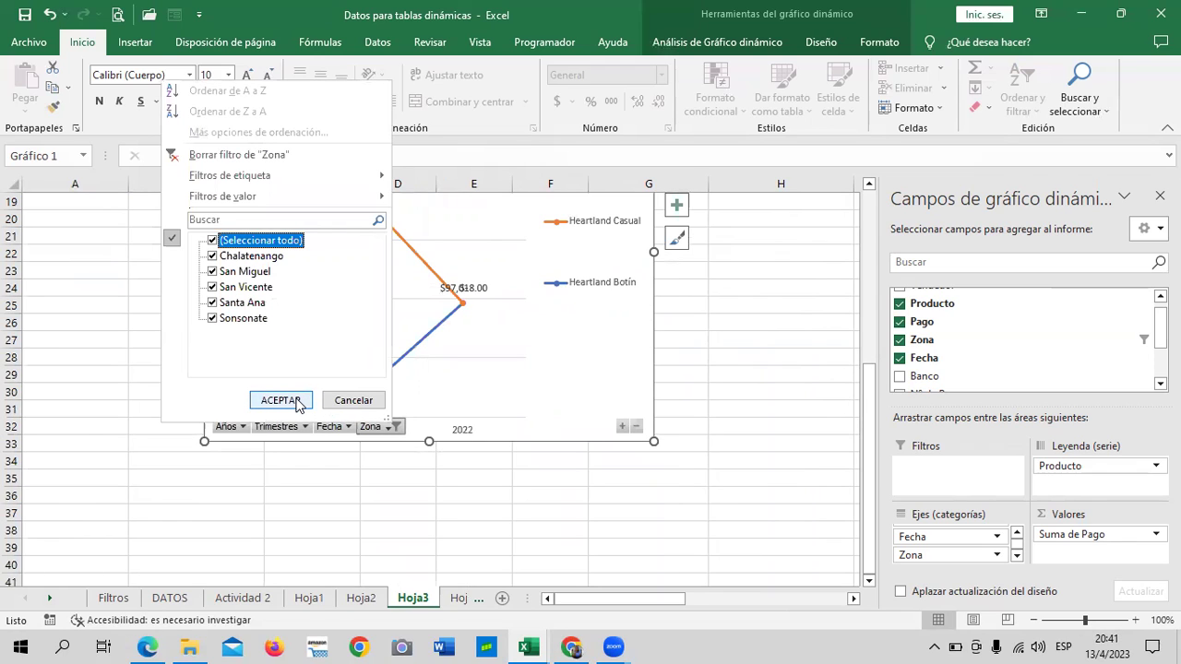
click(281, 401)
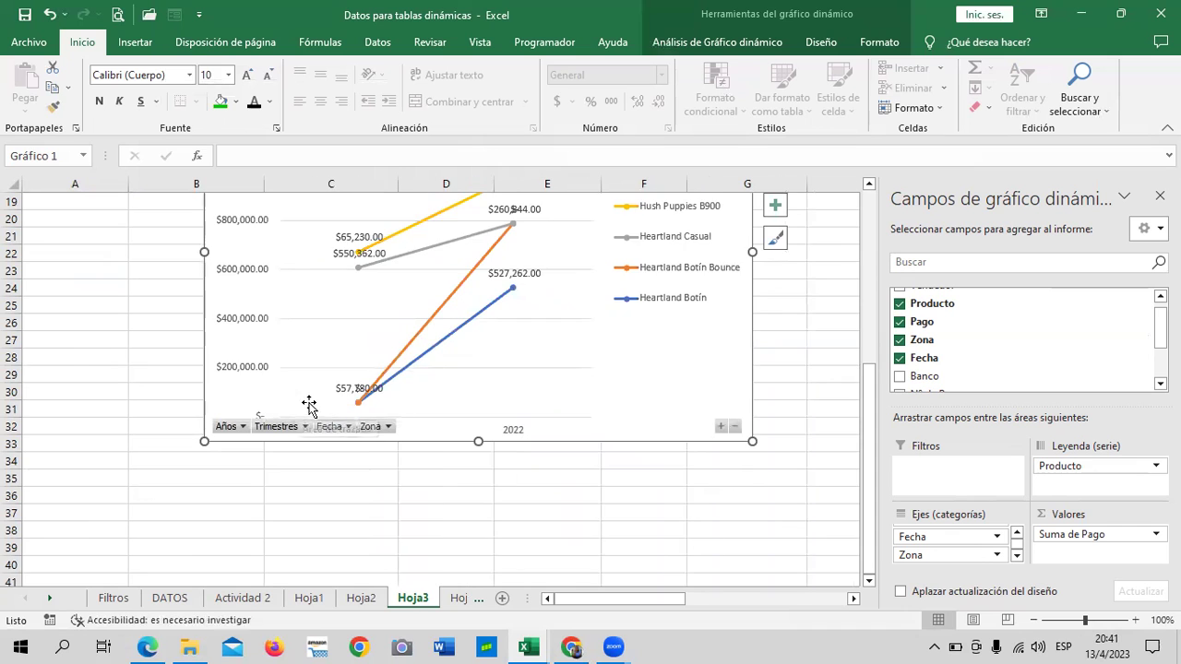
scroll(510, 406, up, 1)
Look through the year, quarter and month filter lists without changing them
scroll(510, 406, up, 1)
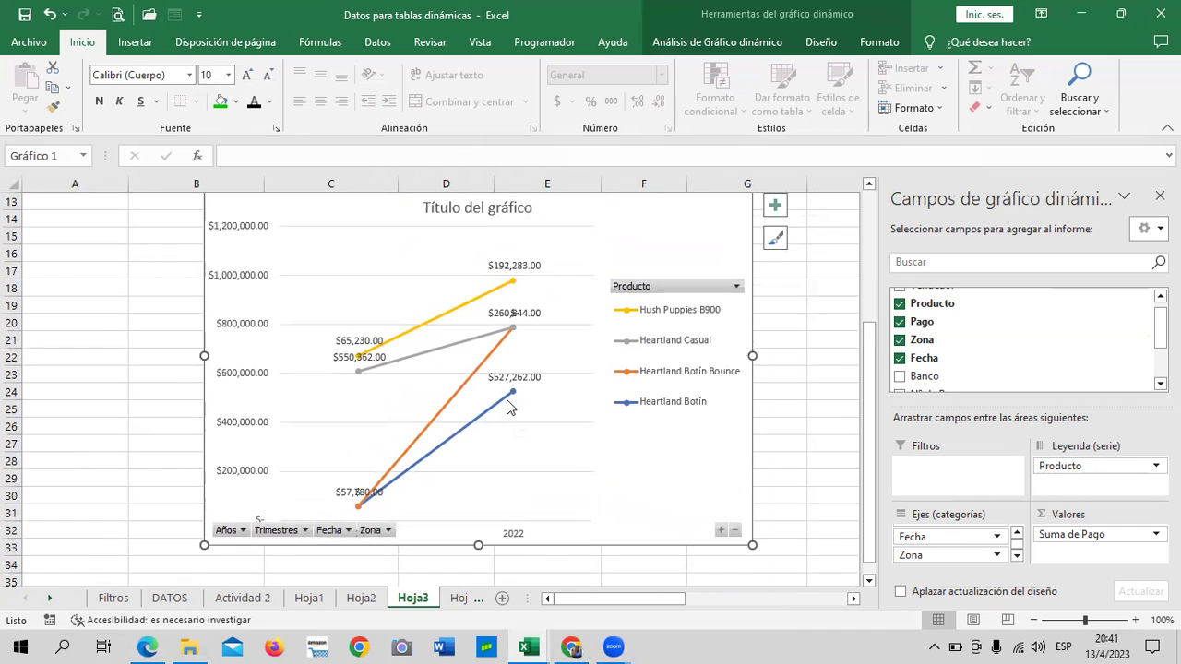
scroll(506, 404, down, 1)
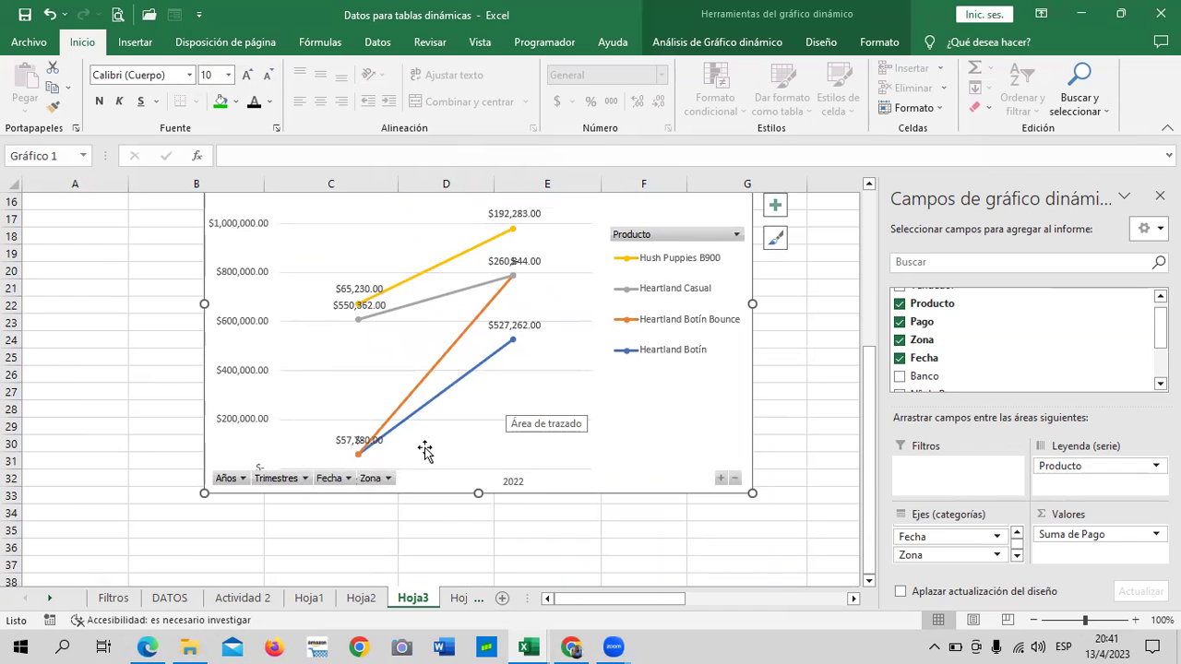
click(243, 478)
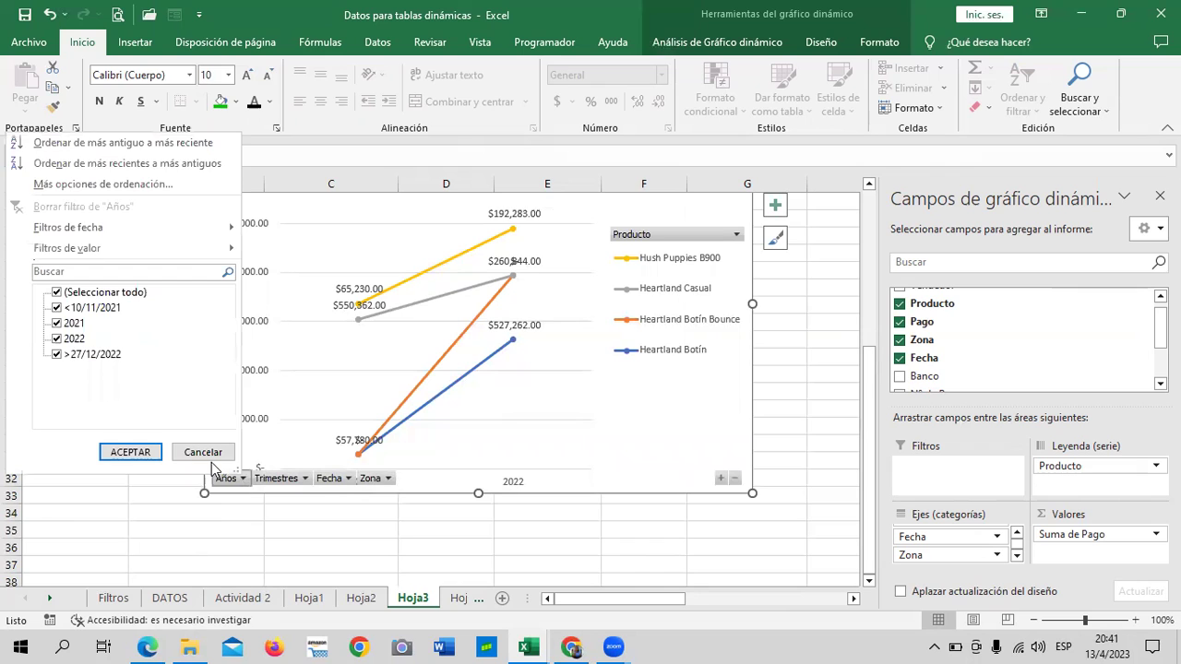
click(205, 452)
click(304, 477)
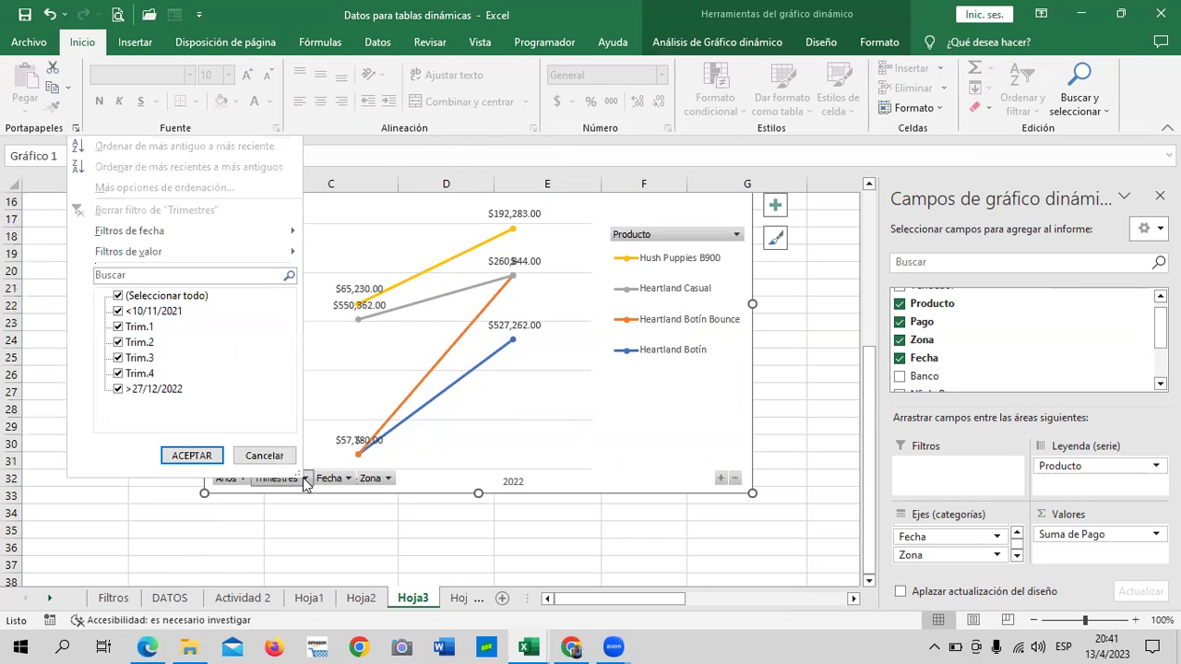
click(346, 484)
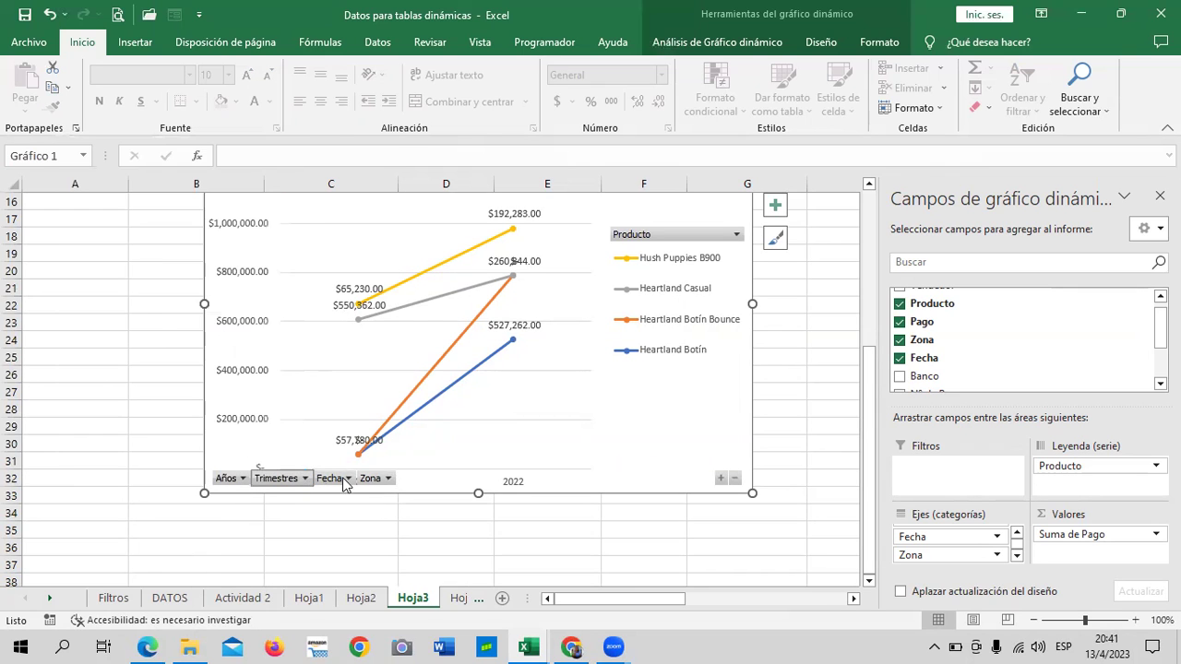
click(347, 480)
drag(328, 343, 310, 321)
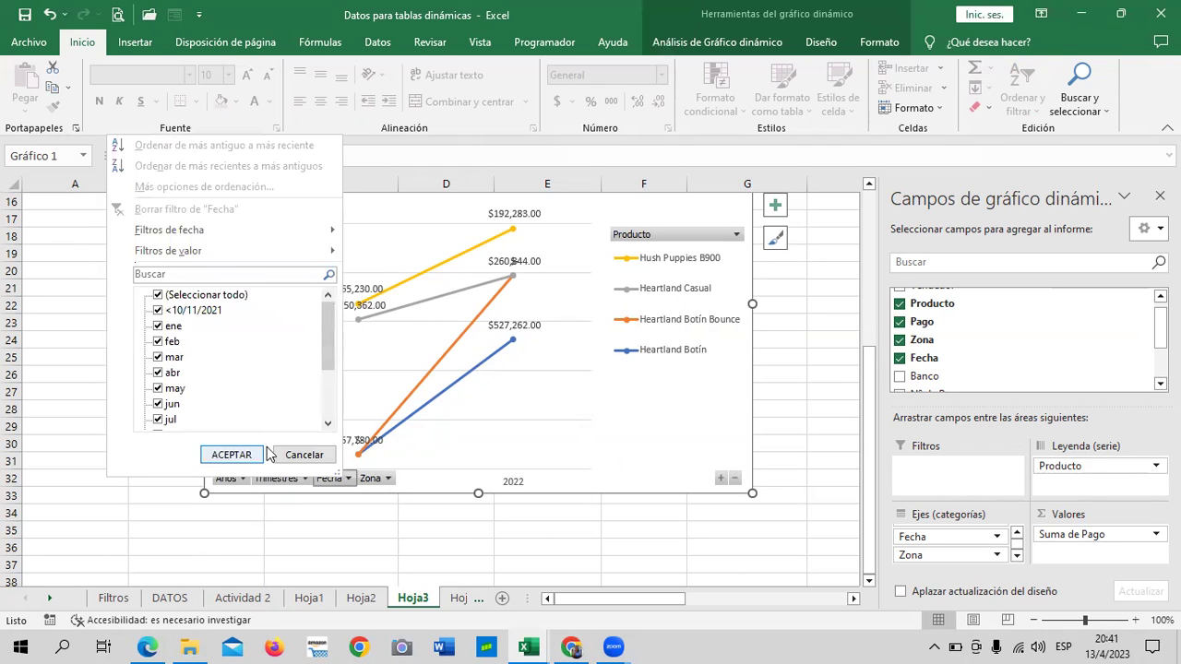
click(304, 454)
Filter the Años field to show only 2021
click(243, 478)
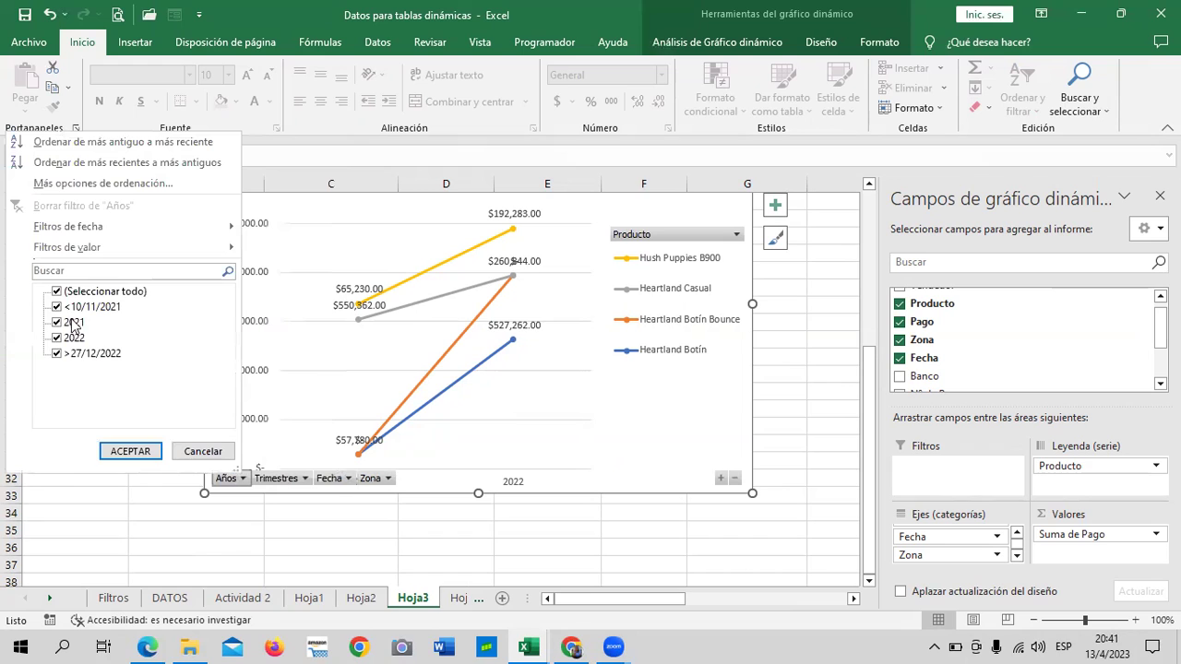
click(56, 291)
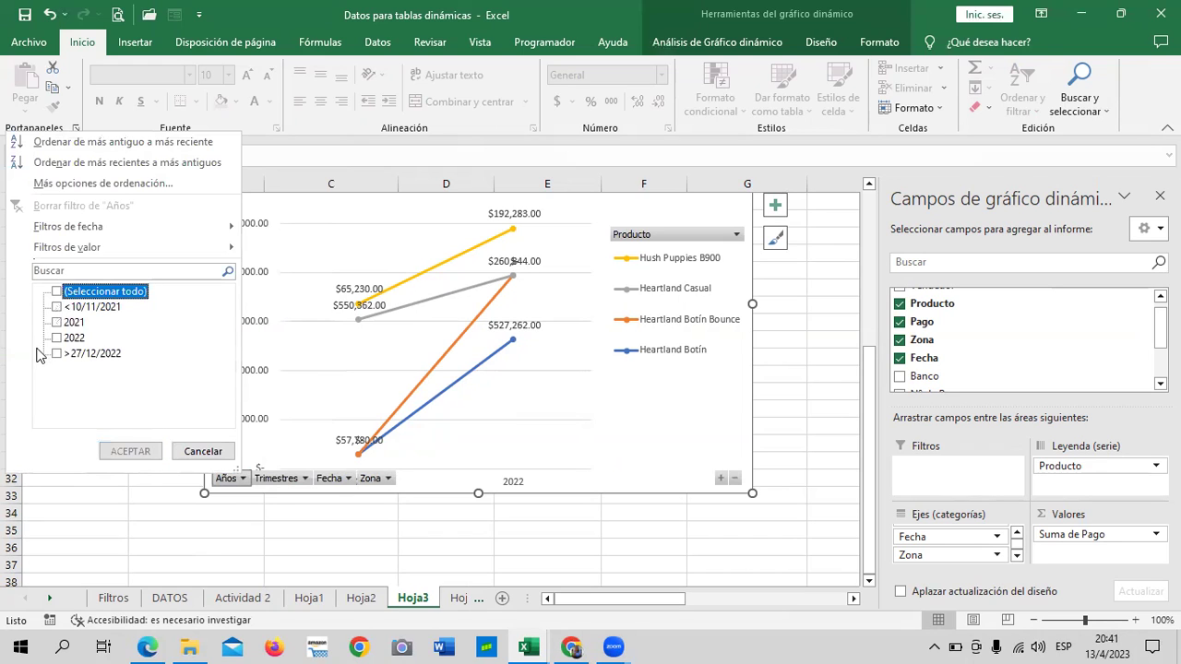
click(57, 322)
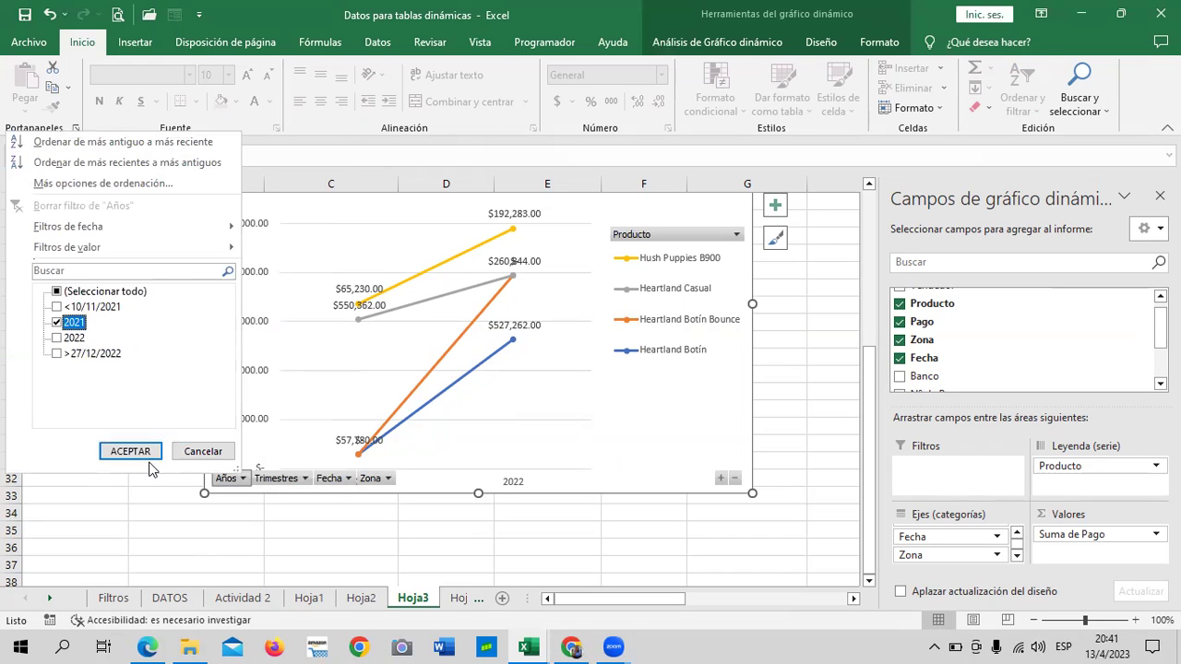
click(146, 454)
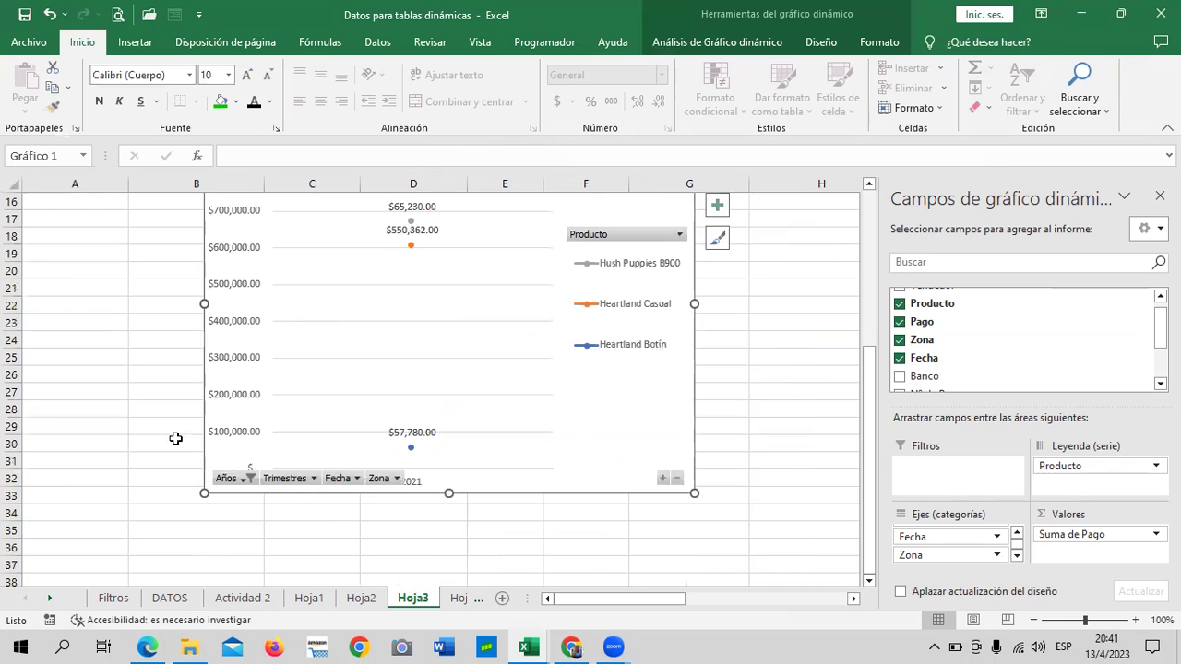
scroll(458, 388, up, 1)
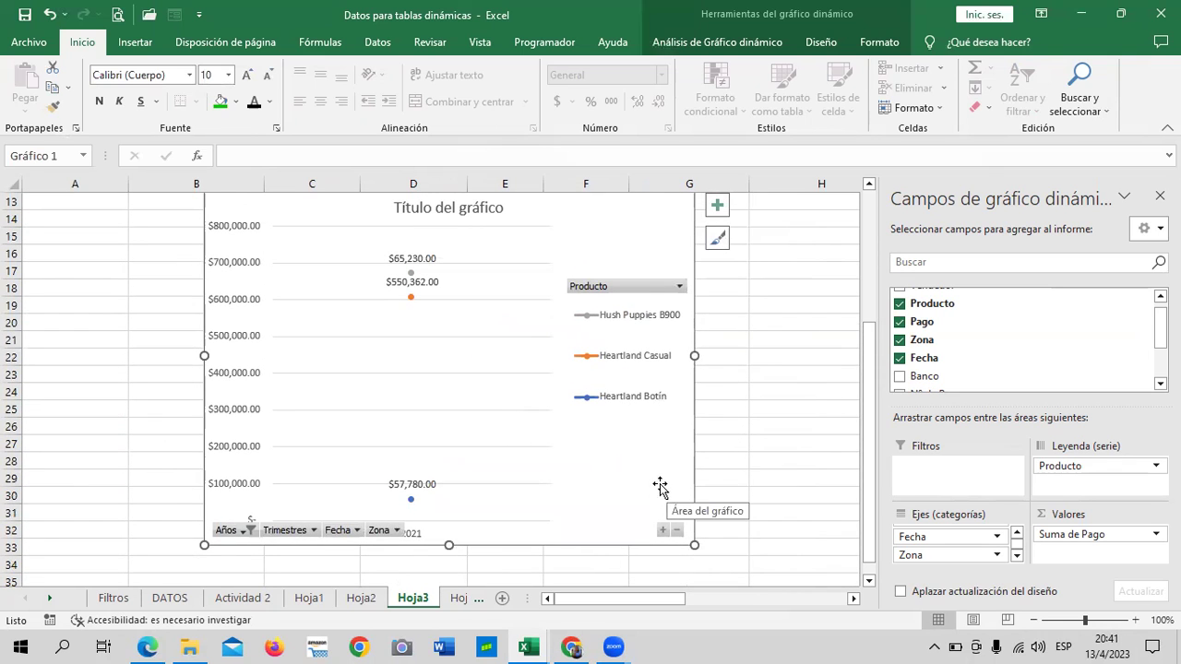
Inspect the Heartland Casual $550,362.00 point, then add dates before 10/11/2021 to the year filter
click(411, 296)
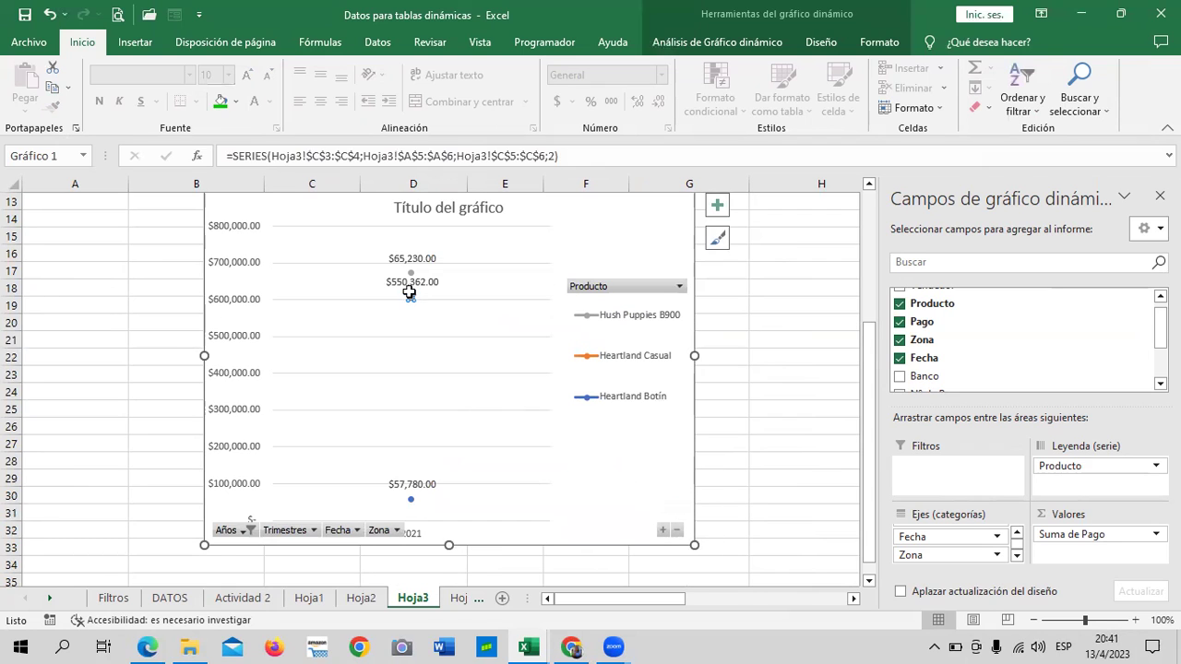
click(410, 278)
click(411, 297)
click(411, 500)
click(247, 531)
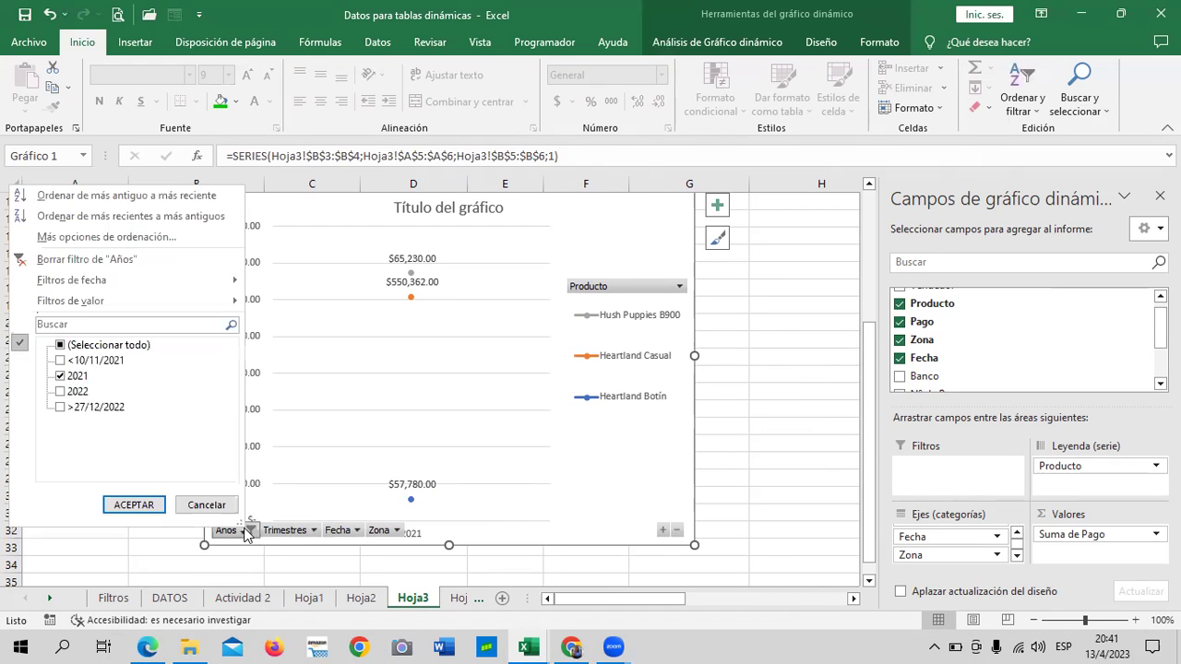
click(110, 363)
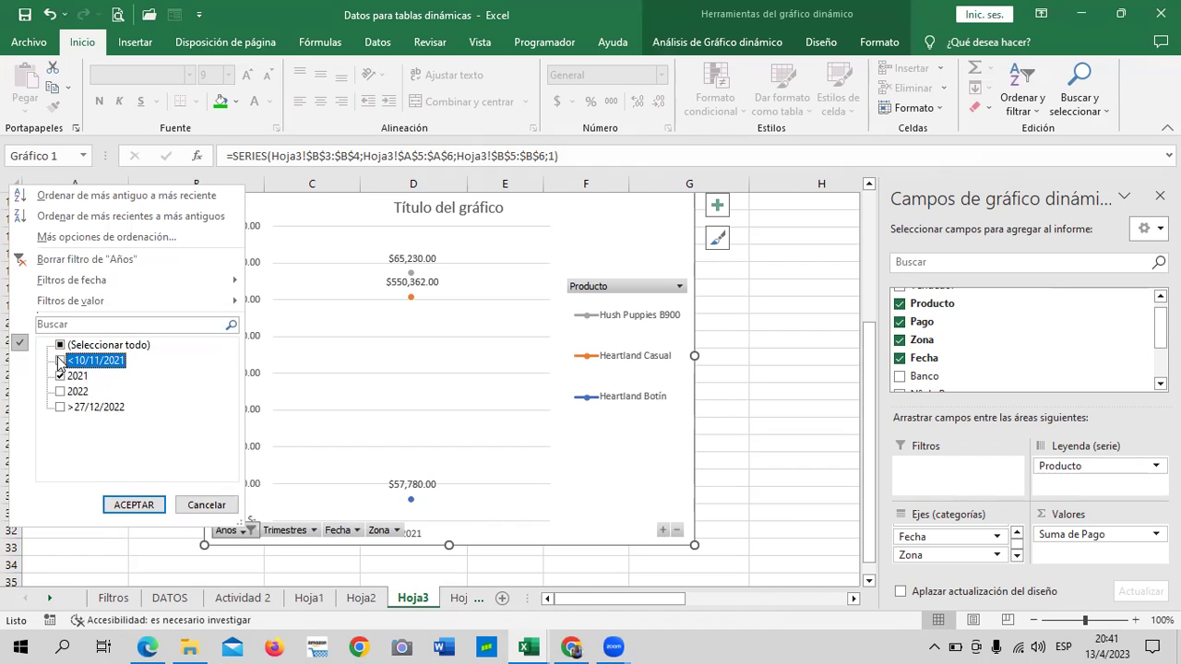
click(150, 504)
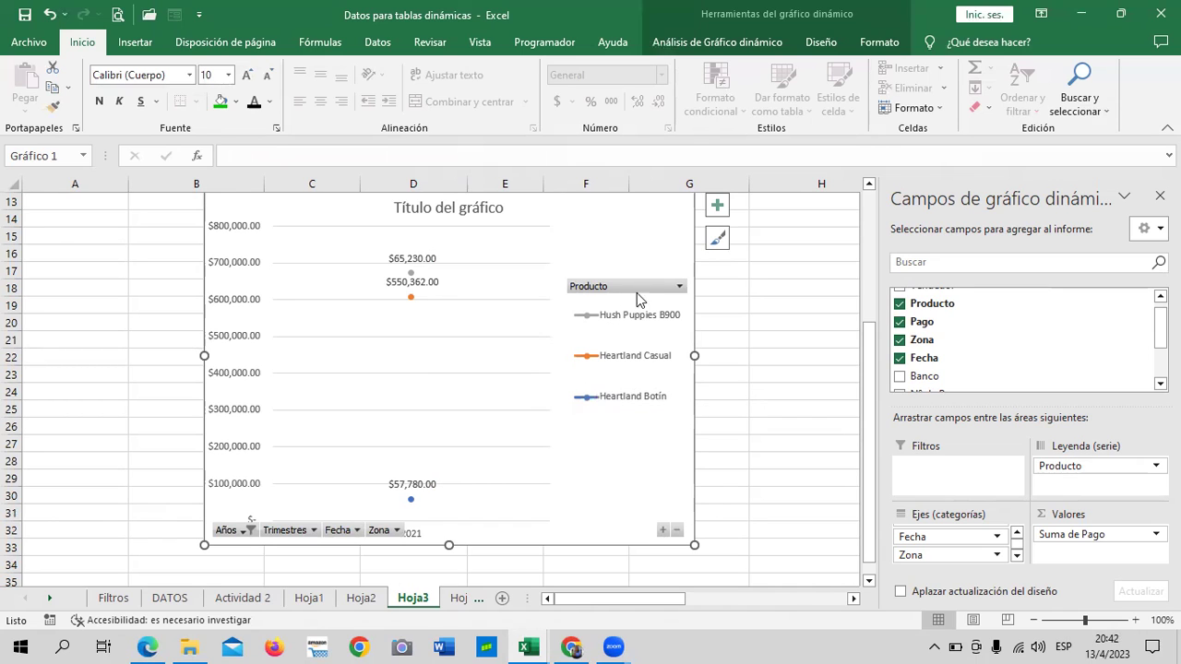
Switch the year filter from 2021 to 2022
click(247, 531)
click(59, 359)
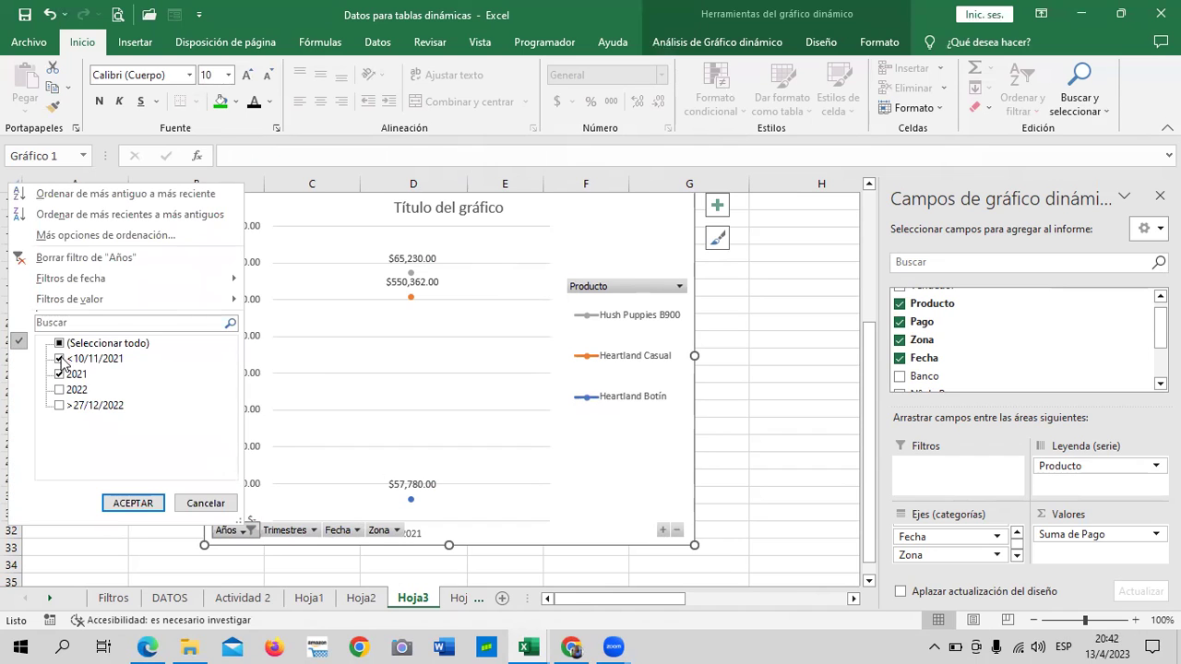
click(59, 375)
click(60, 390)
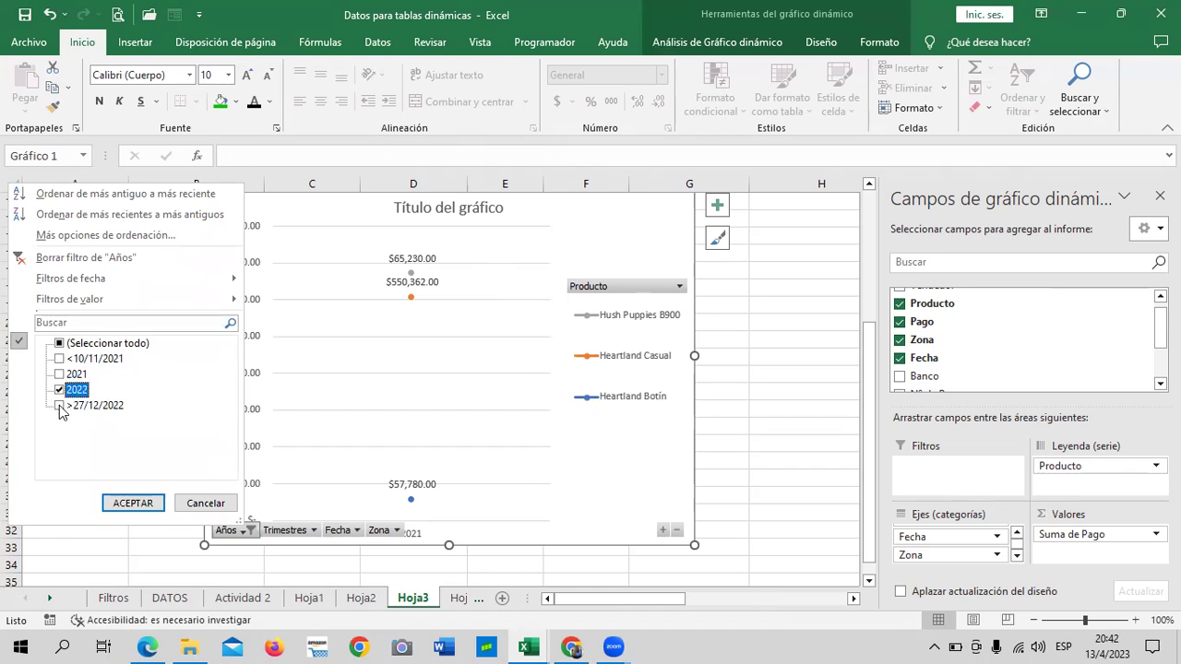
click(60, 406)
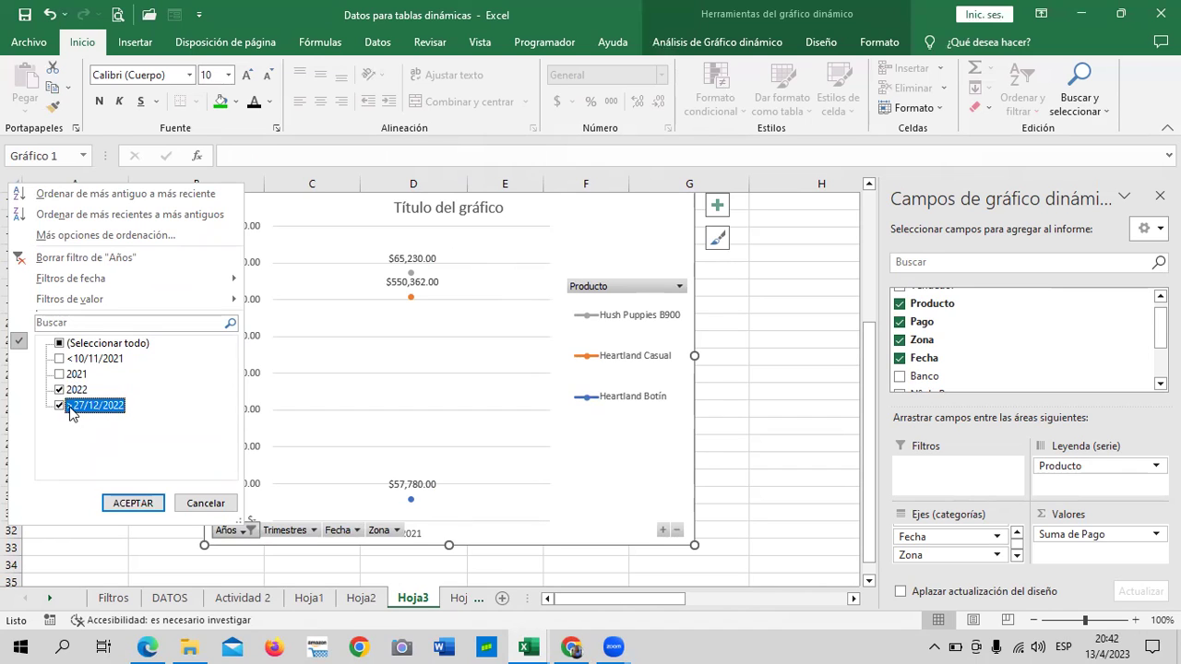
click(71, 359)
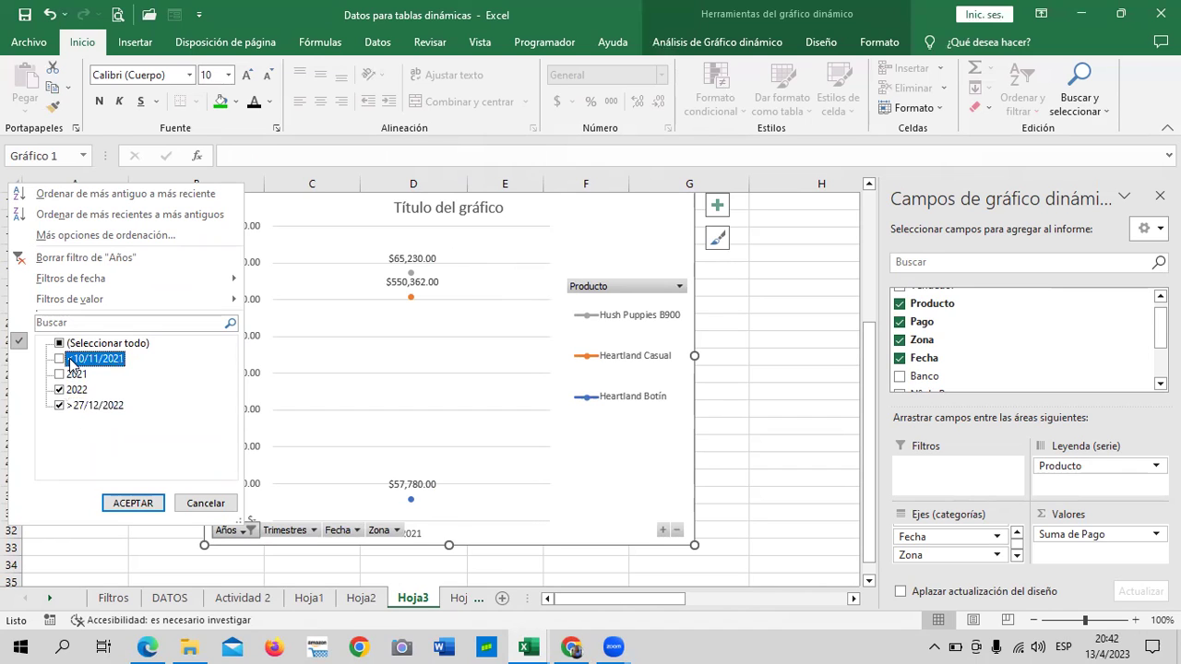
click(135, 502)
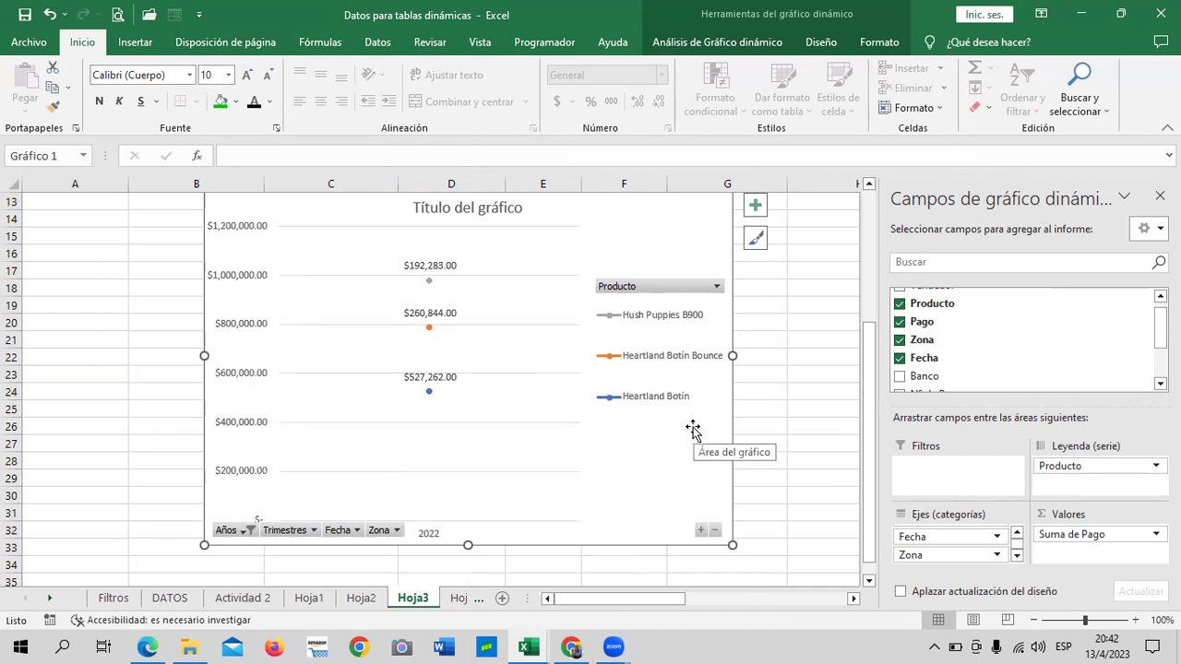
Include every year in the Años filter again
click(250, 531)
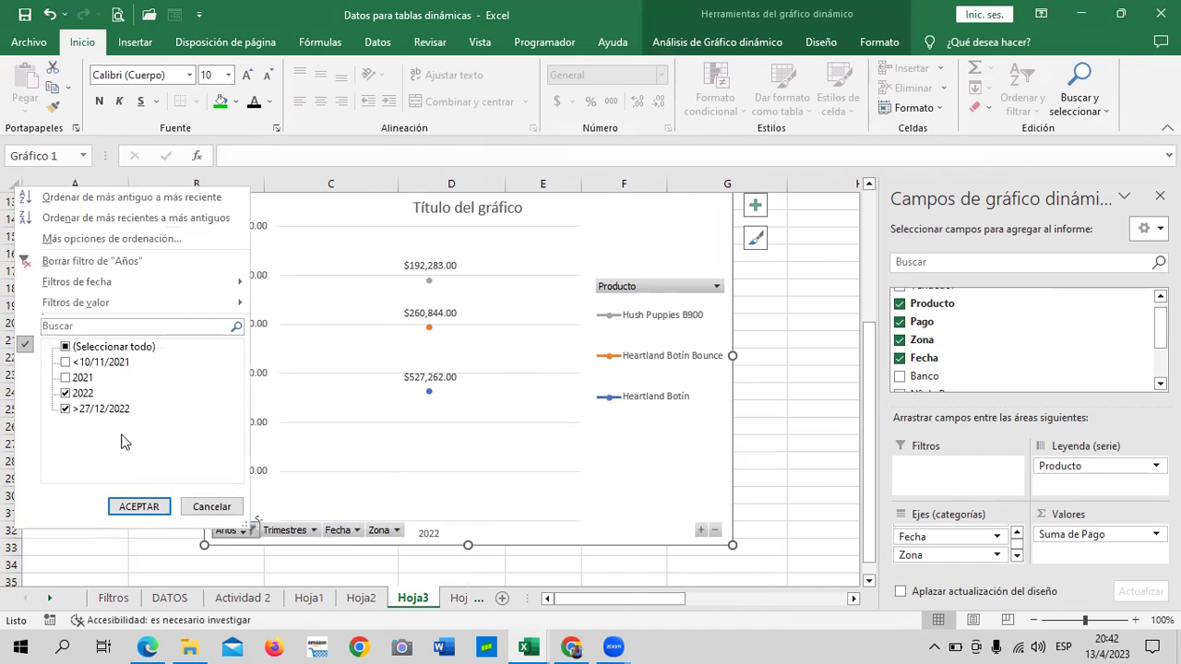
click(62, 348)
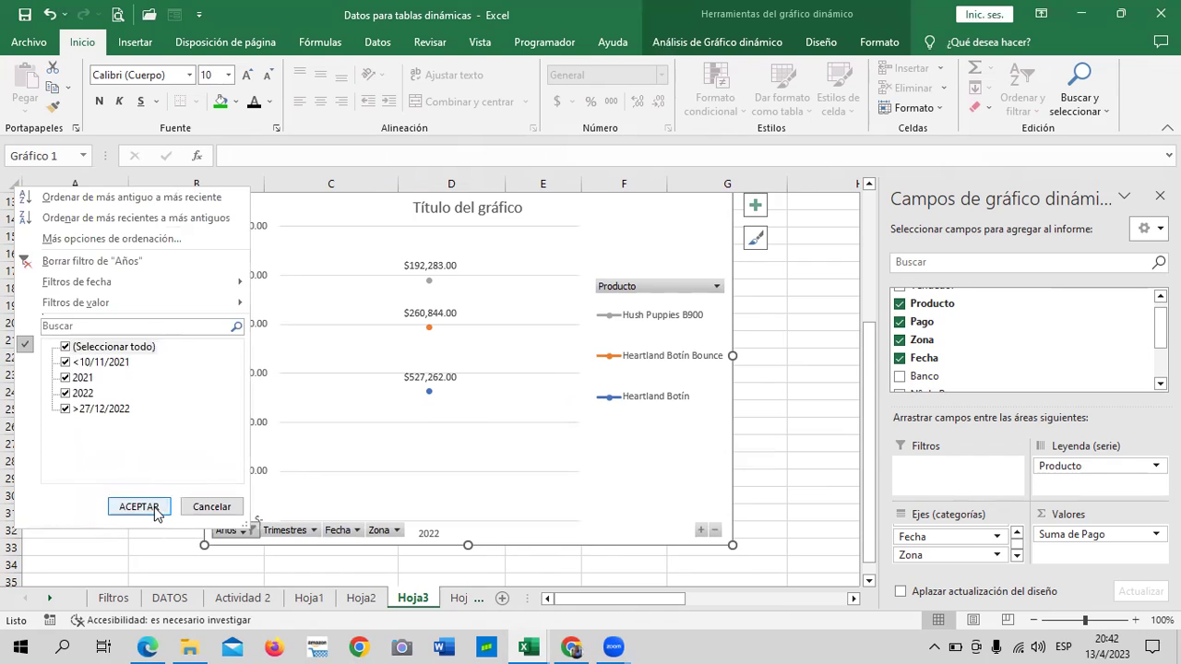
click(138, 507)
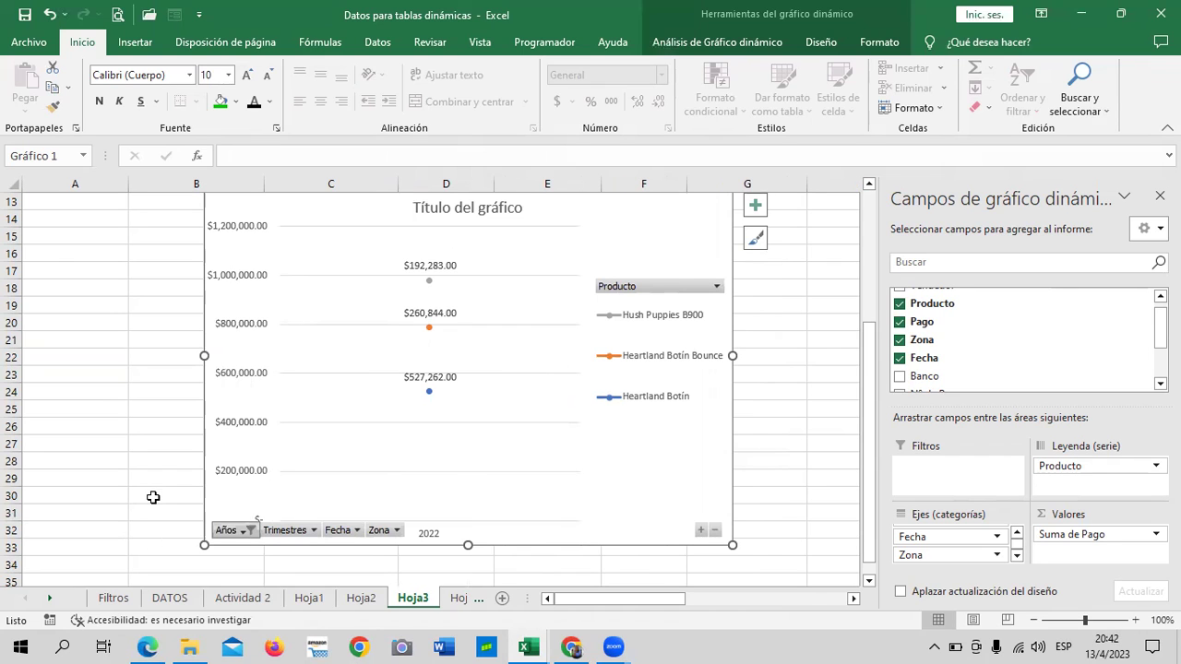
click(347, 532)
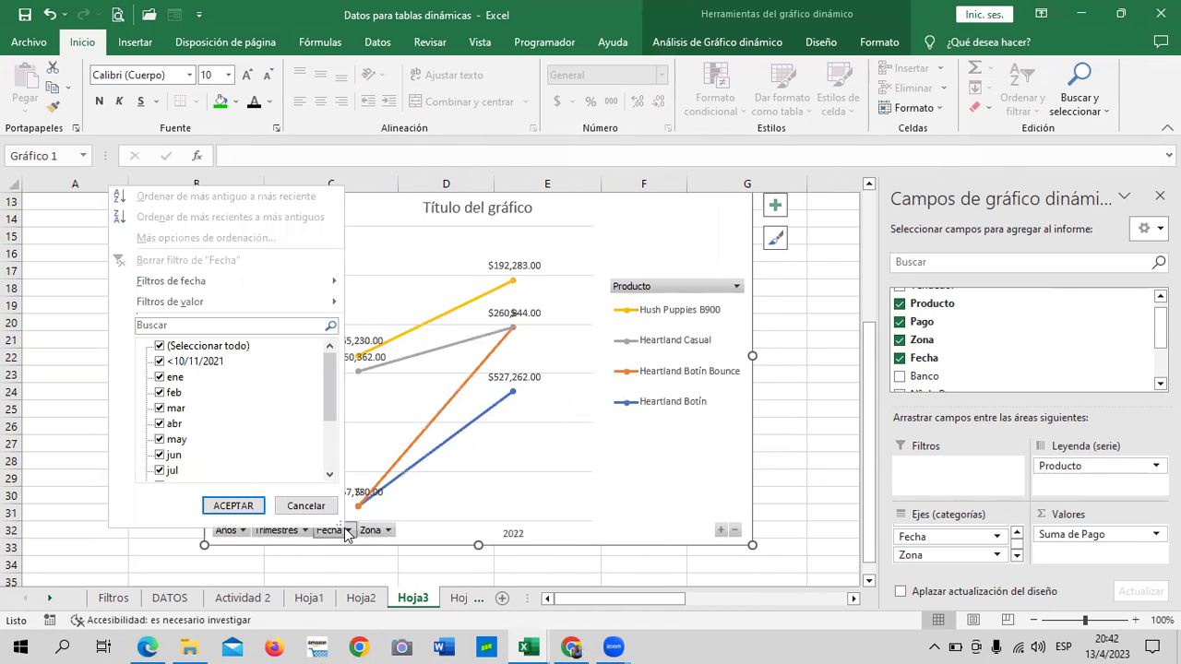
mouse_move(329, 407)
mouse_down()
mouse_move(326, 459)
mouse_move(330, 367)
mouse_move(326, 457)
mouse_up()
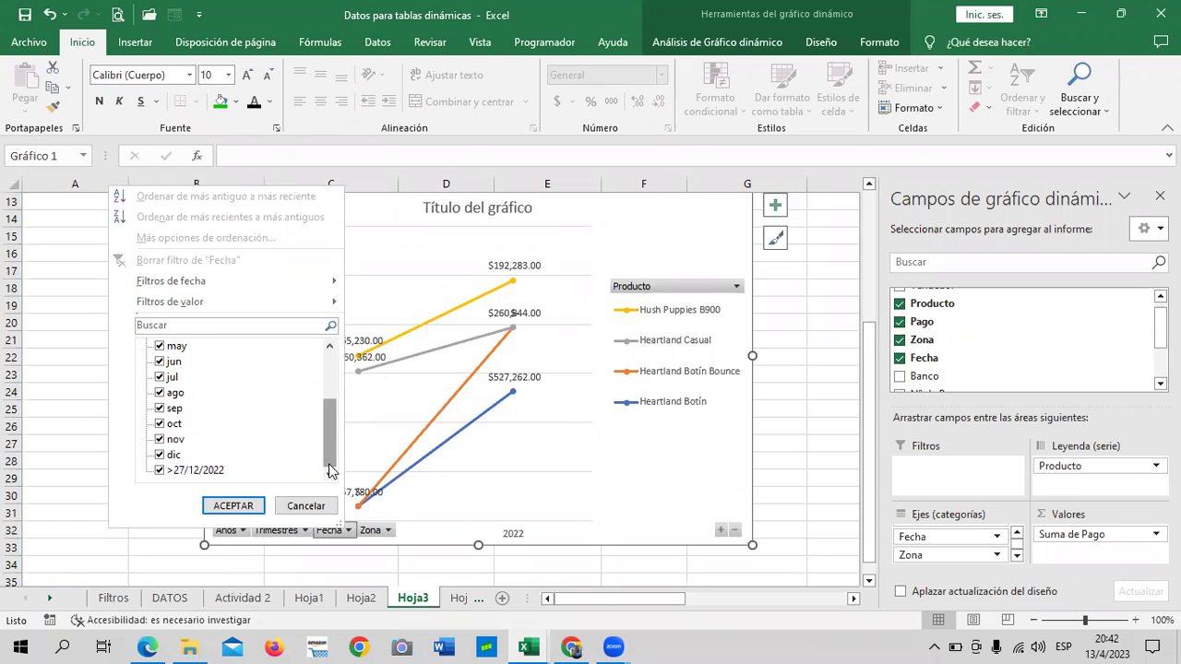
click(304, 505)
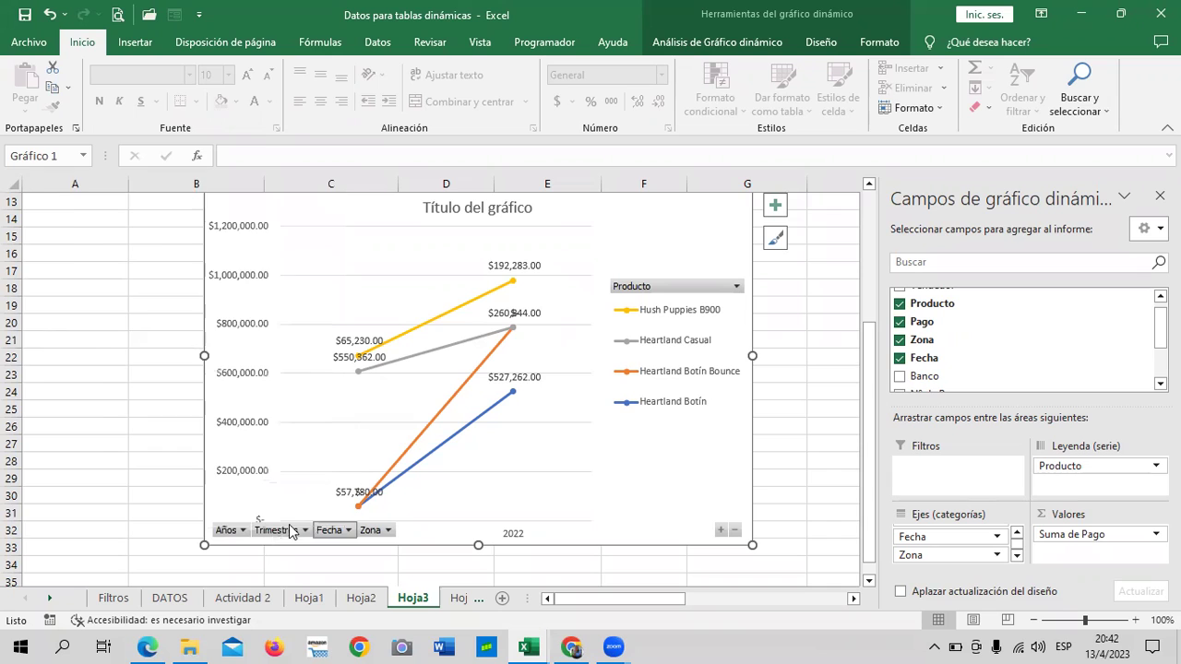
click(305, 530)
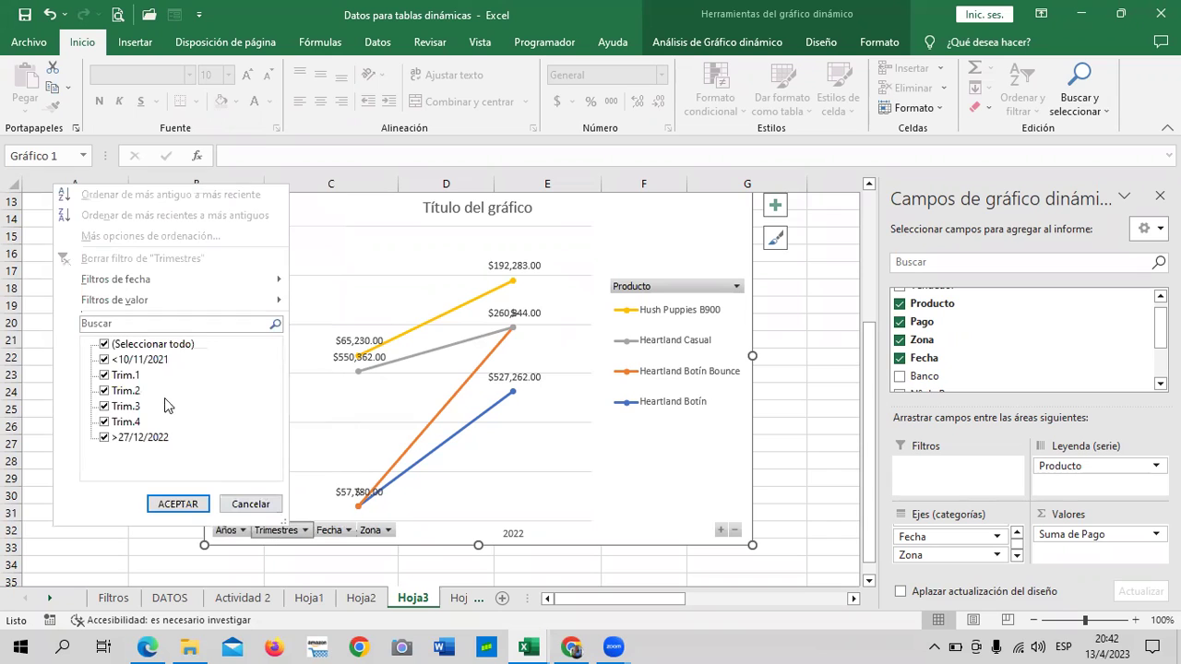
click(104, 344)
click(105, 421)
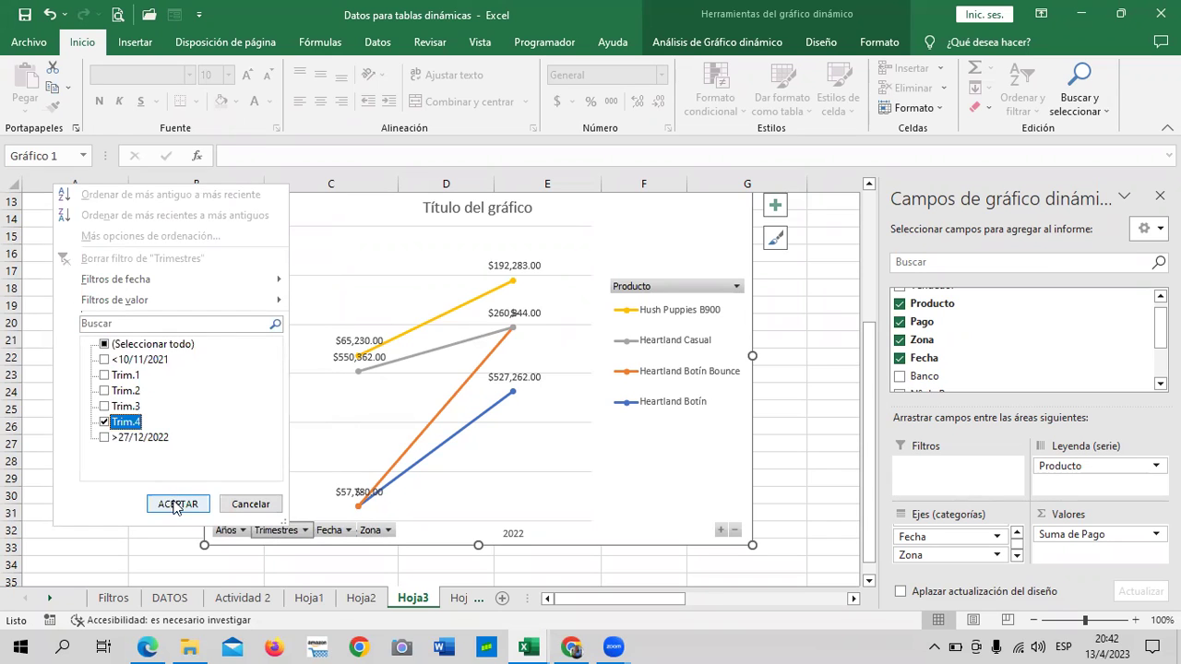
click(177, 504)
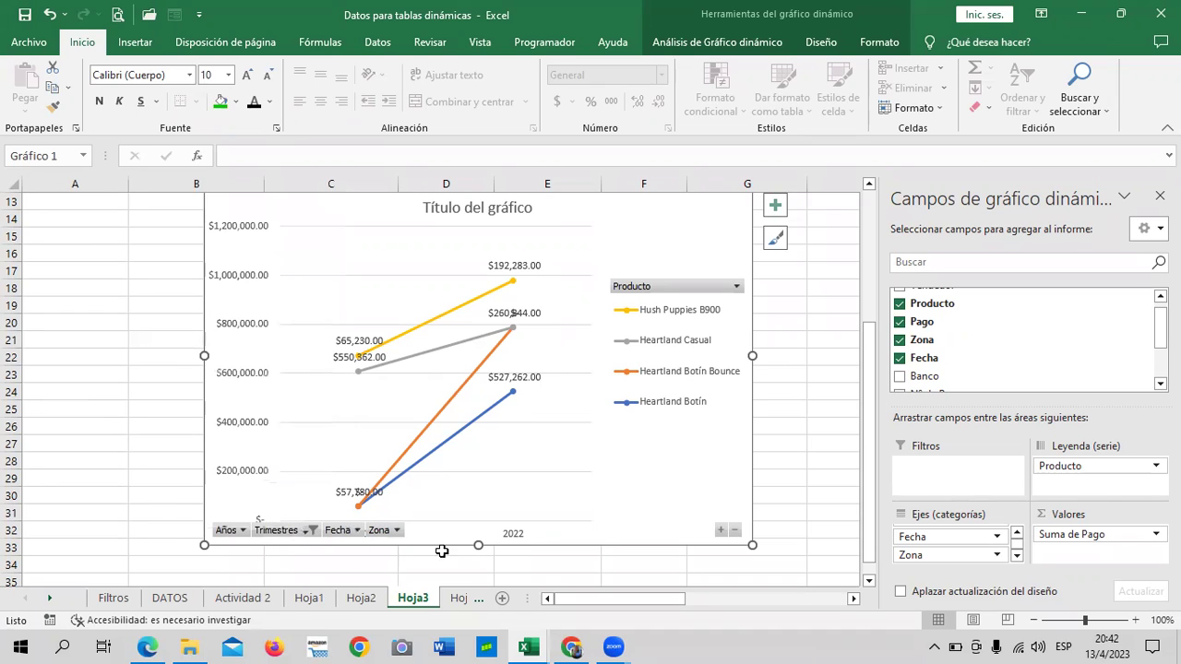
click(239, 530)
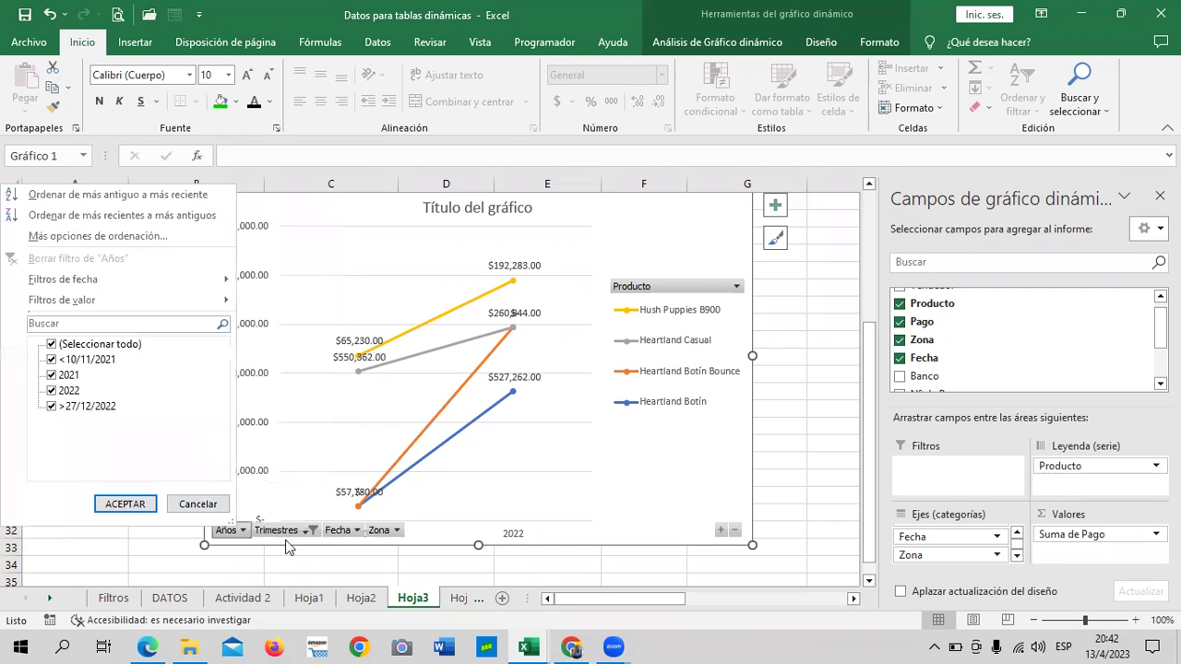
click(308, 533)
click(310, 531)
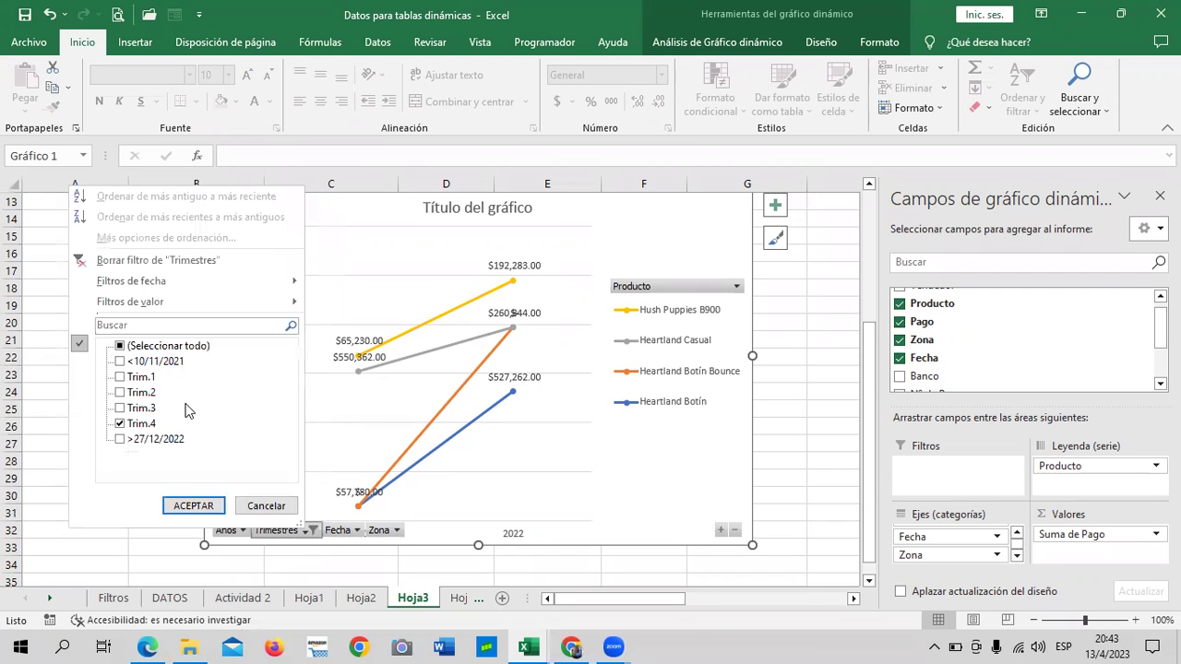
click(126, 350)
click(121, 346)
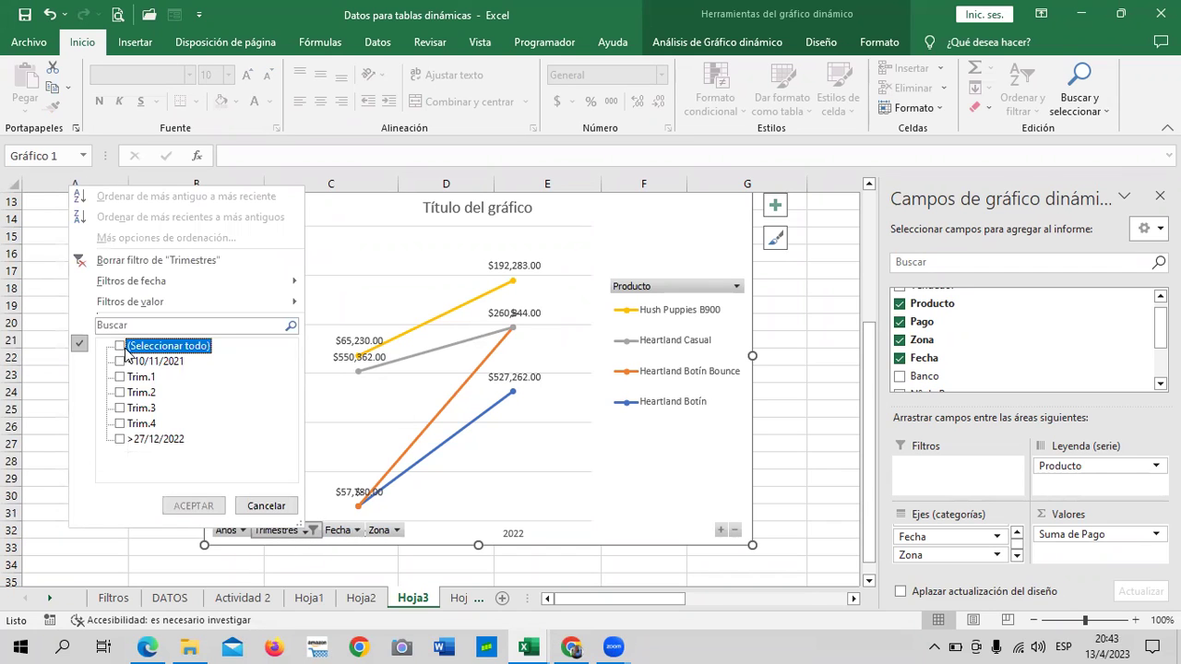
click(120, 423)
click(120, 439)
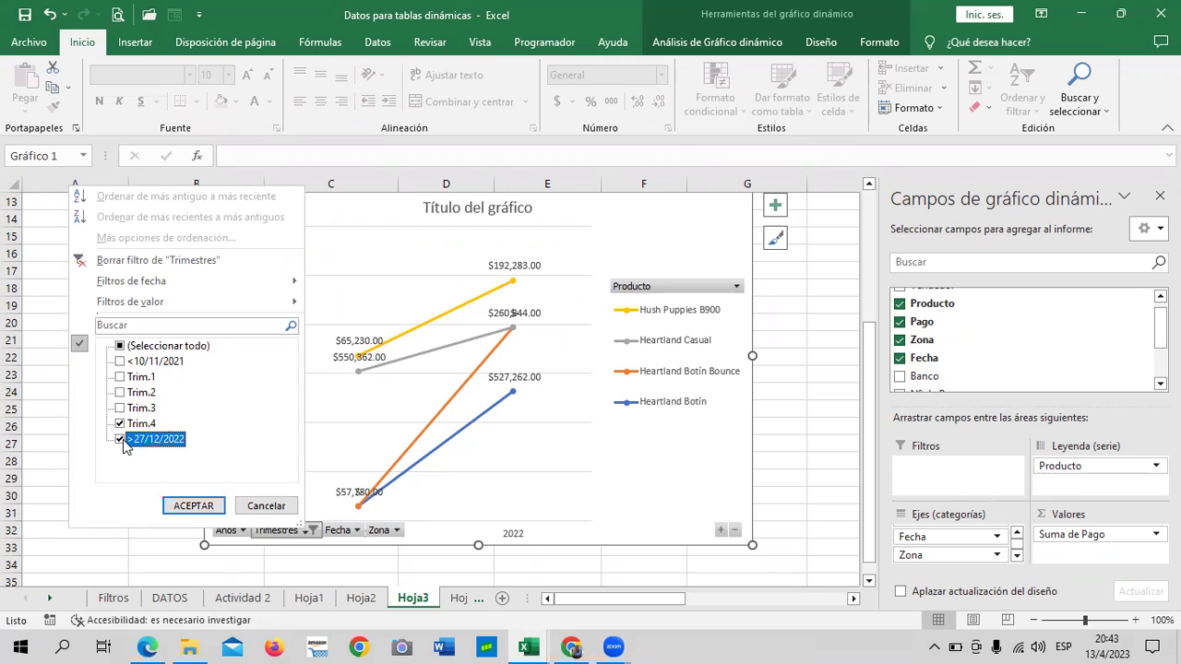
click(120, 361)
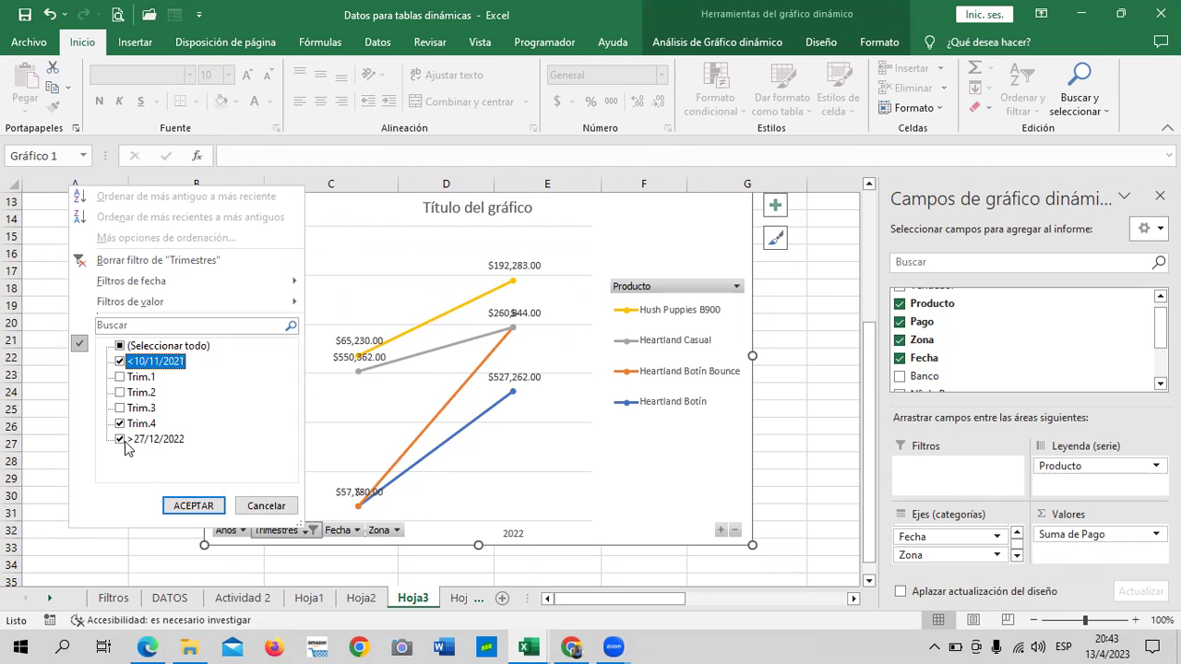
click(196, 506)
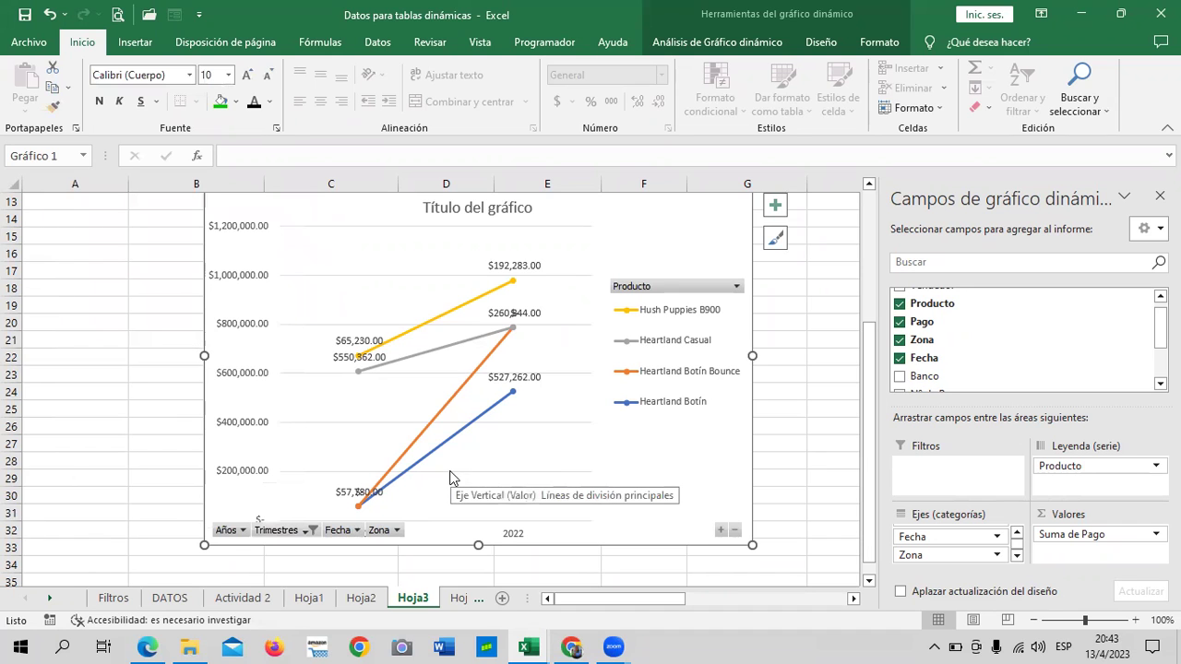
scroll(424, 512, up, 2)
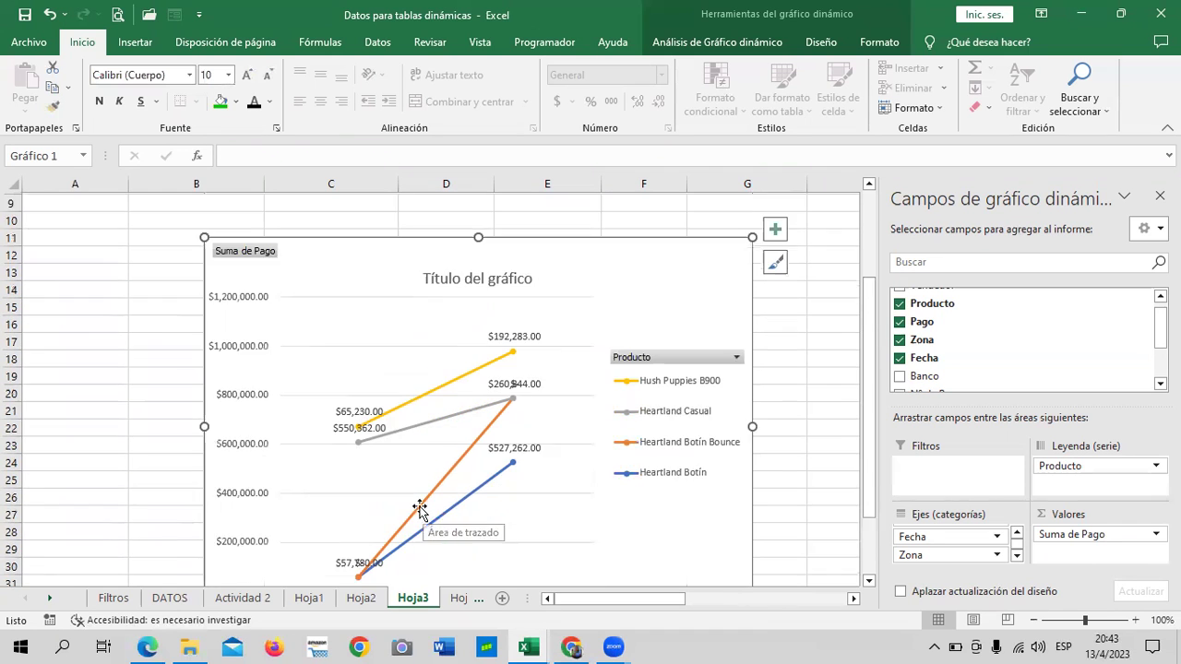
scroll(420, 507, down, 2)
click(305, 478)
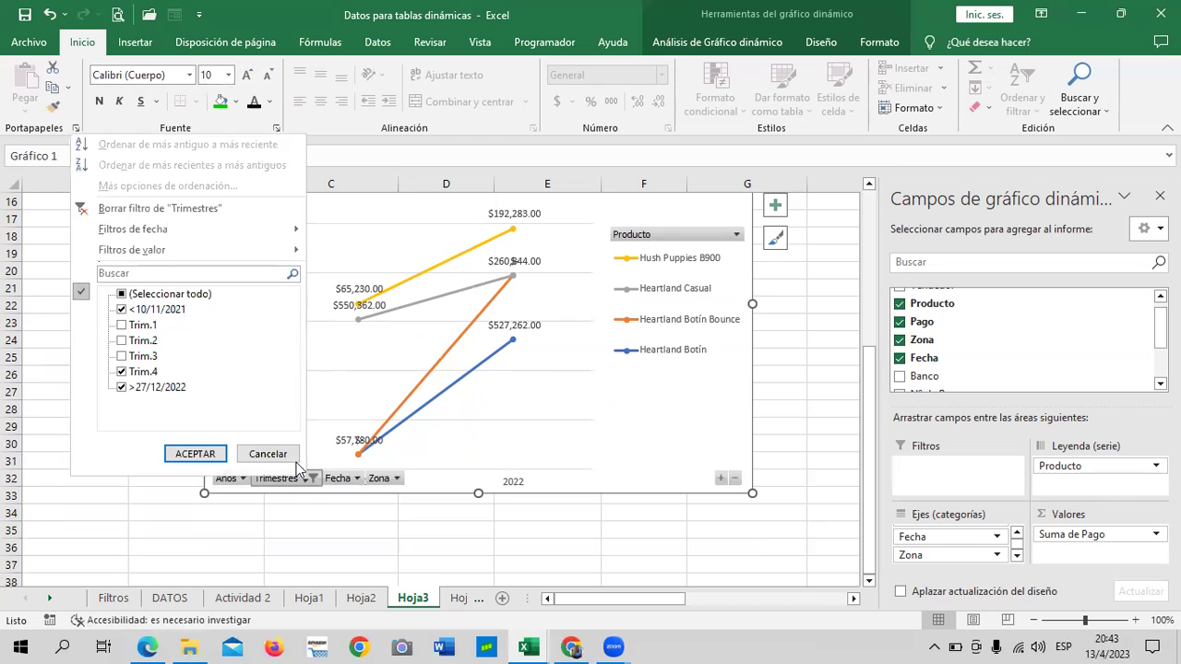
click(152, 297)
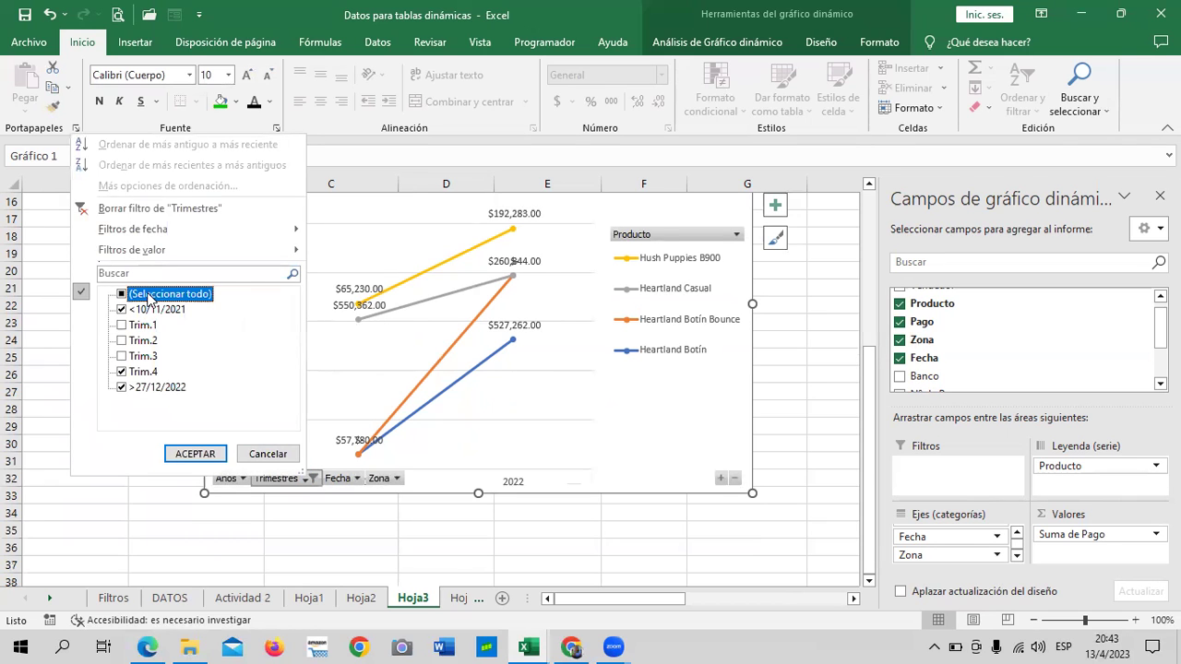
click(122, 295)
click(193, 455)
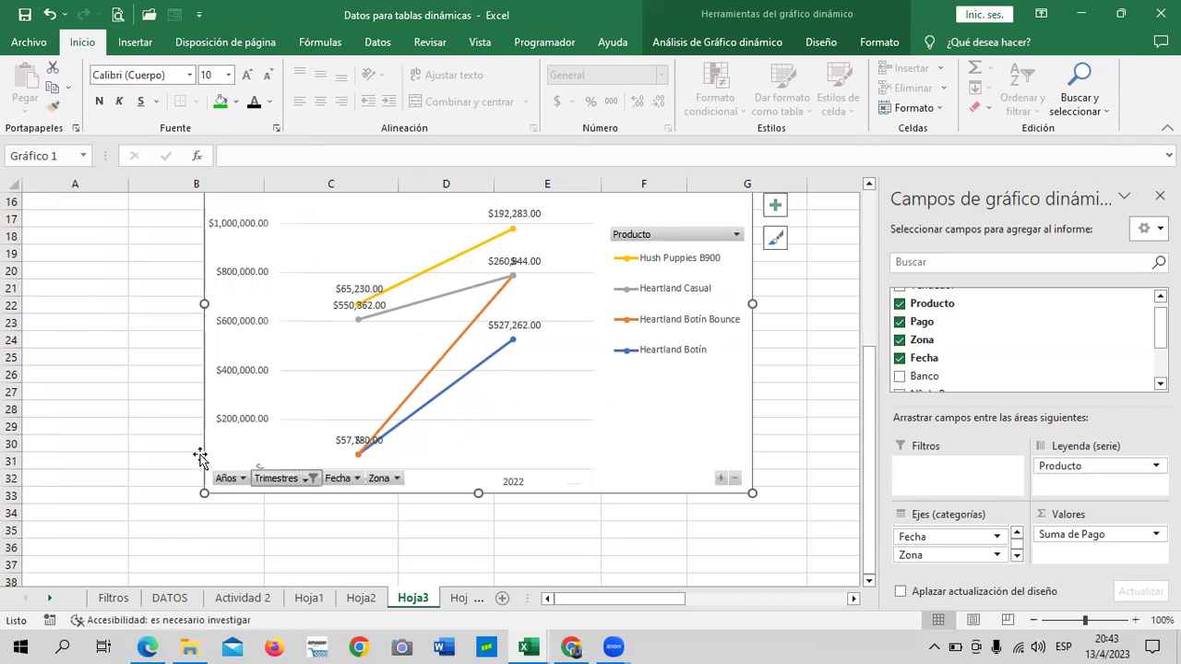
Give the chart area a yellow shape fill from the Formato tab
scroll(507, 426, up, 2)
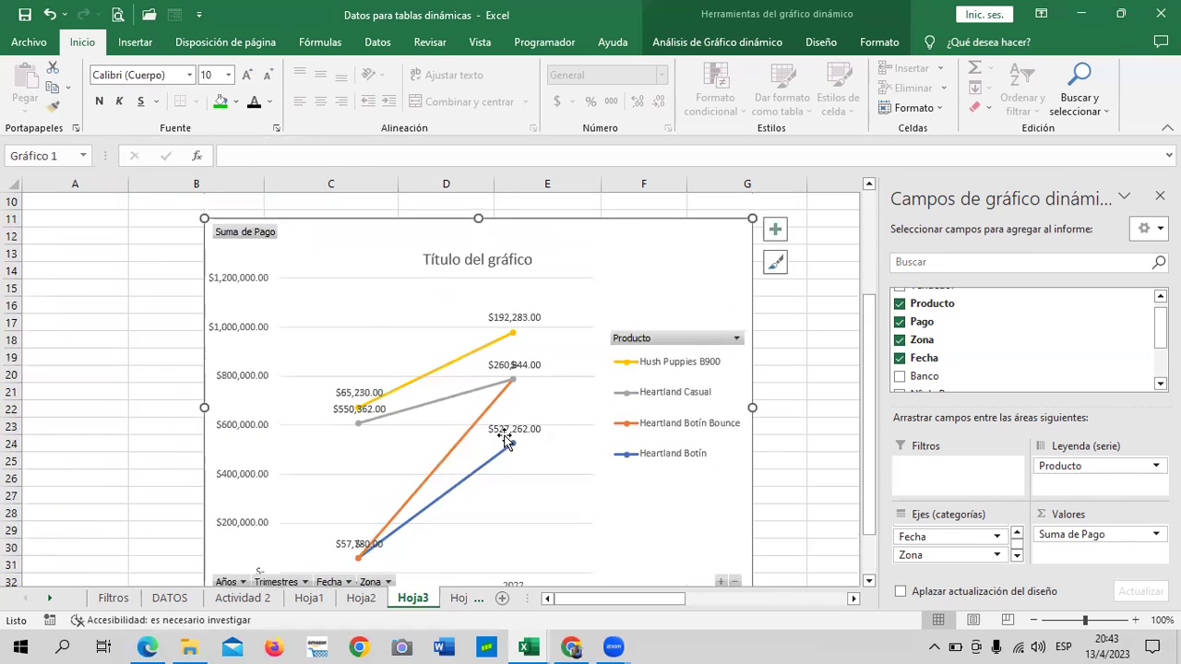
scroll(507, 434, up, 1)
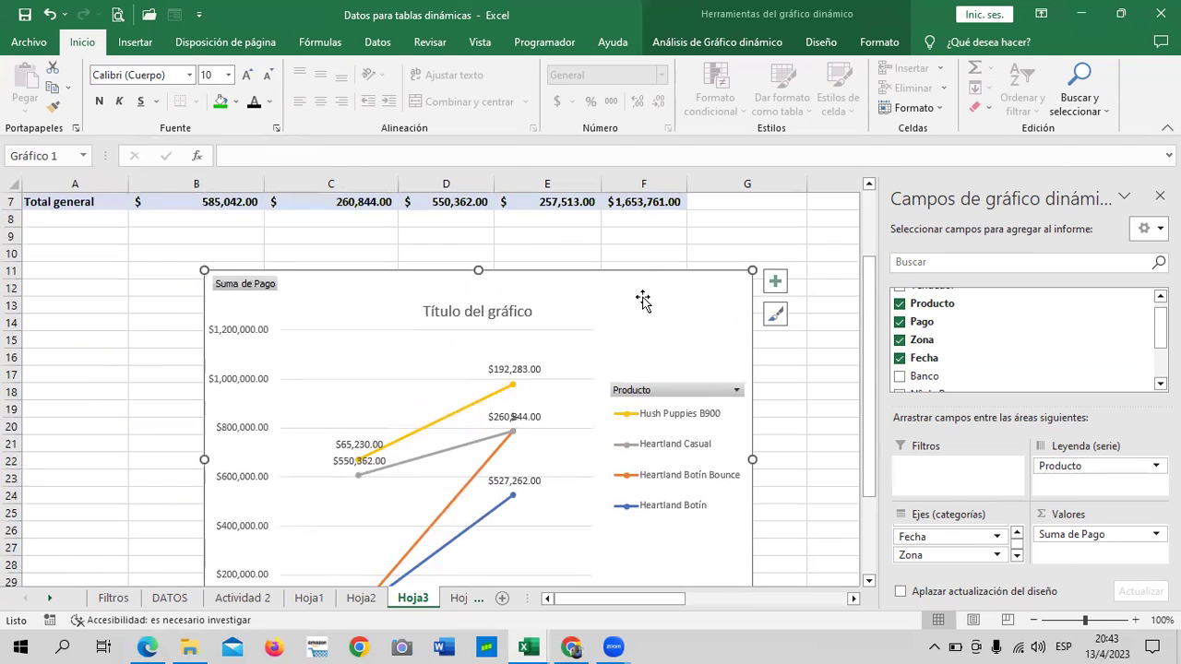
click(881, 44)
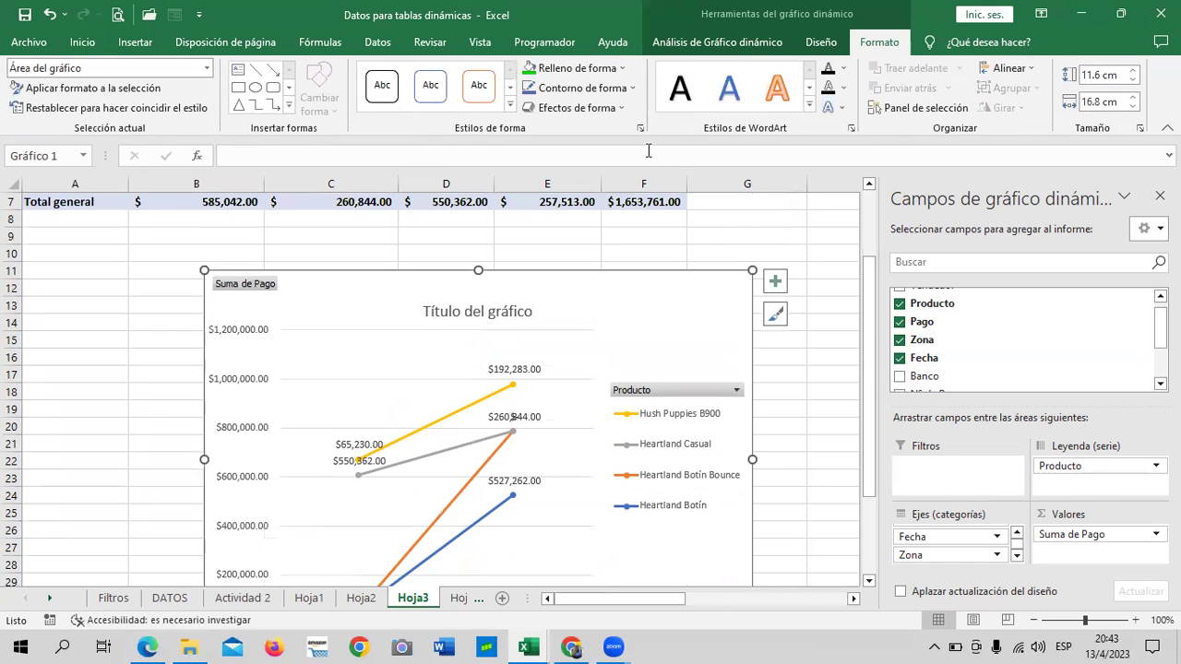
click(616, 70)
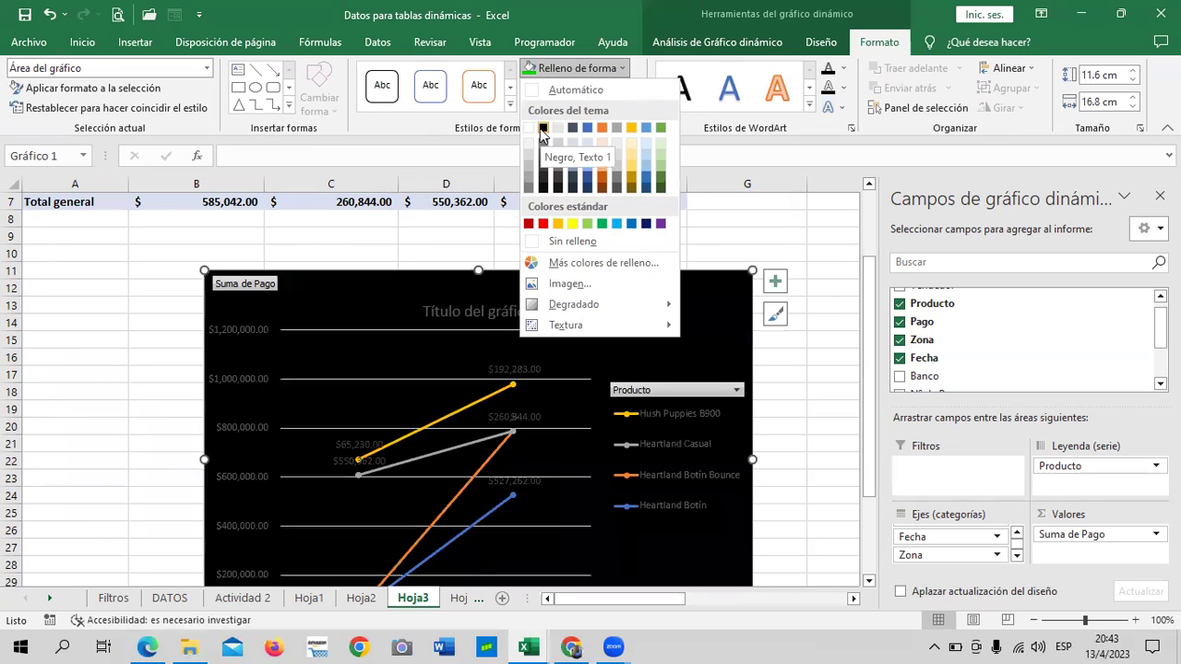
click(572, 223)
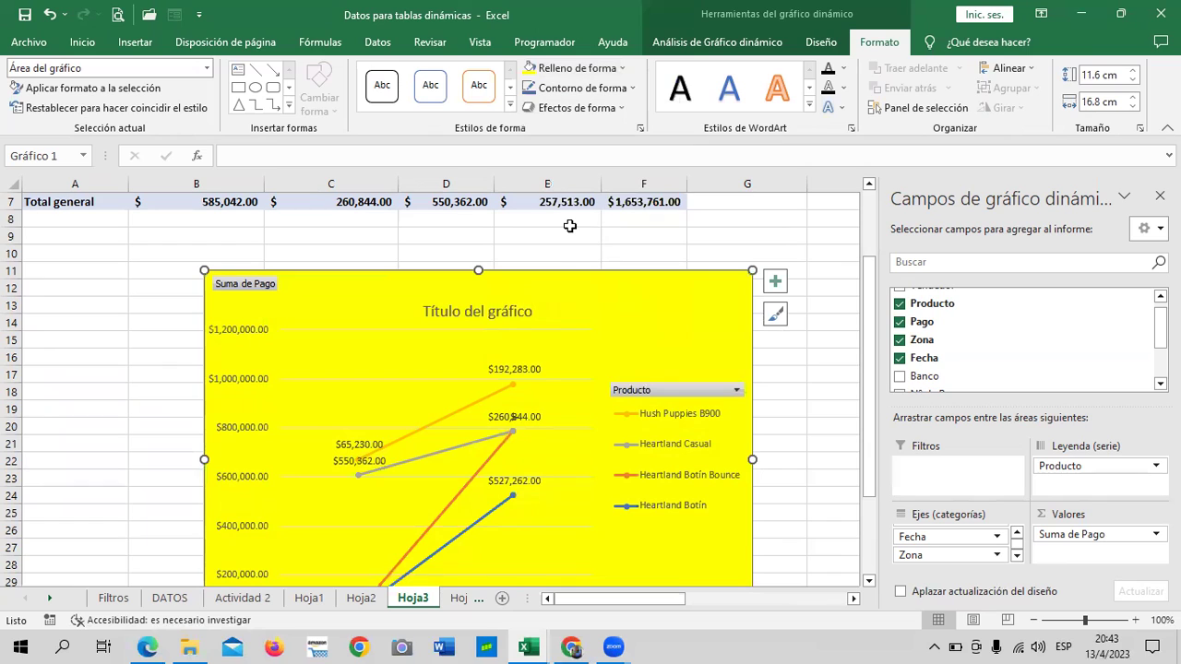
click(484, 396)
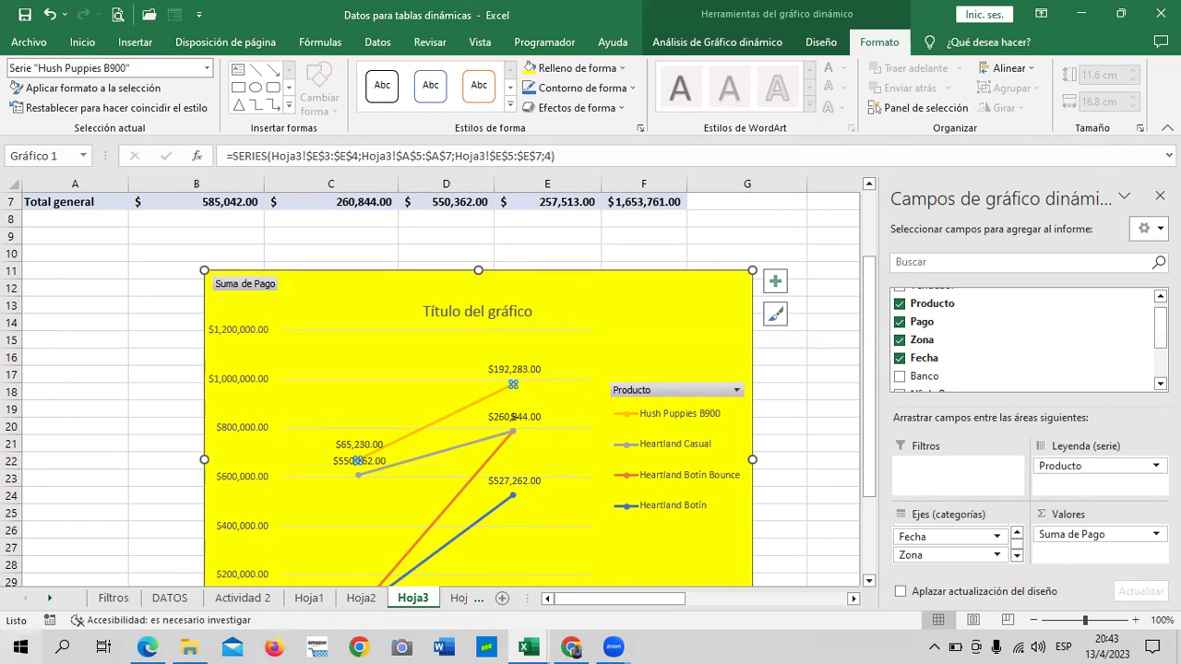
click(661, 309)
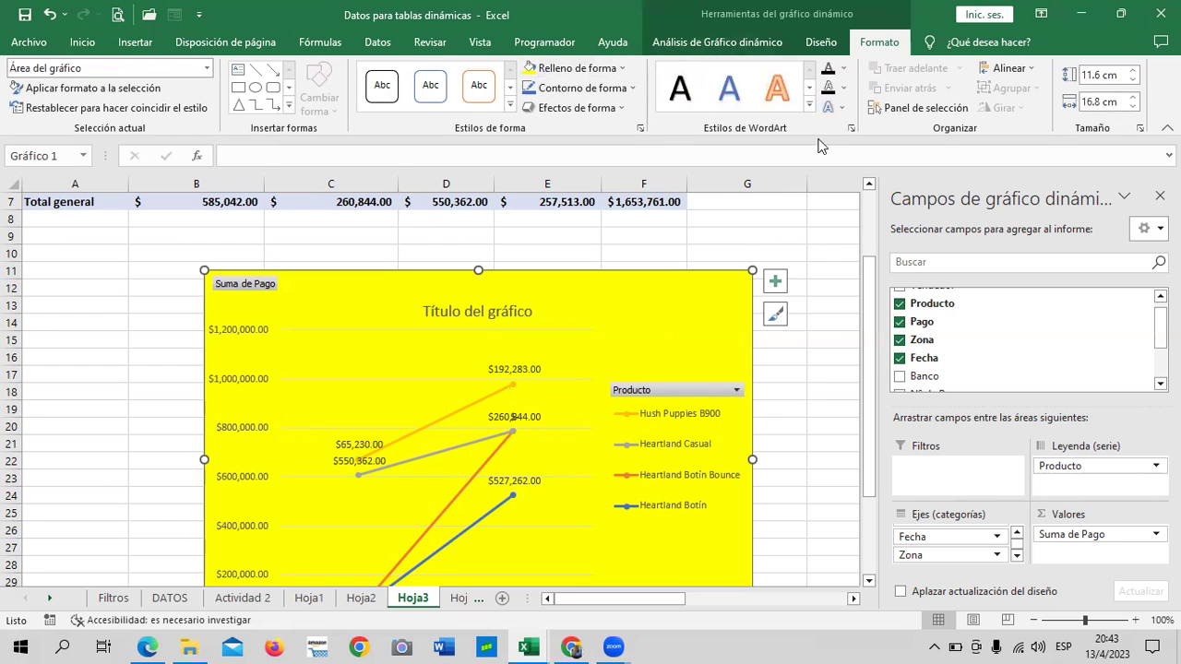
click(820, 42)
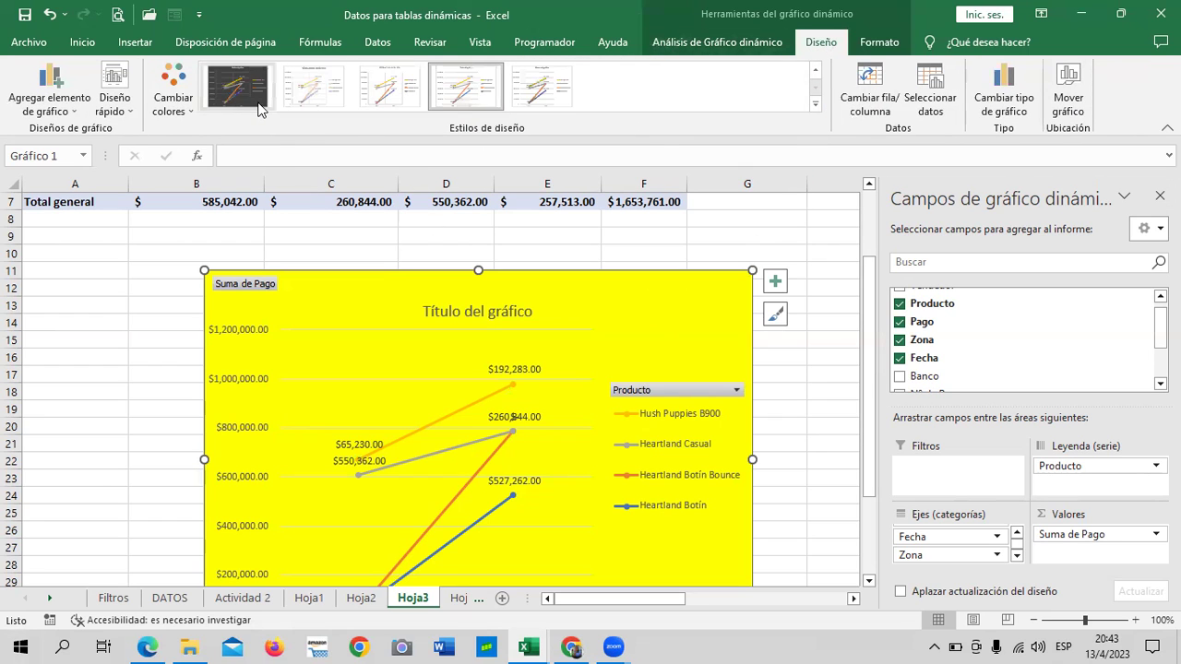
Apply the dark, glowing Estilo 9 chart style to the pivot chart
click(815, 104)
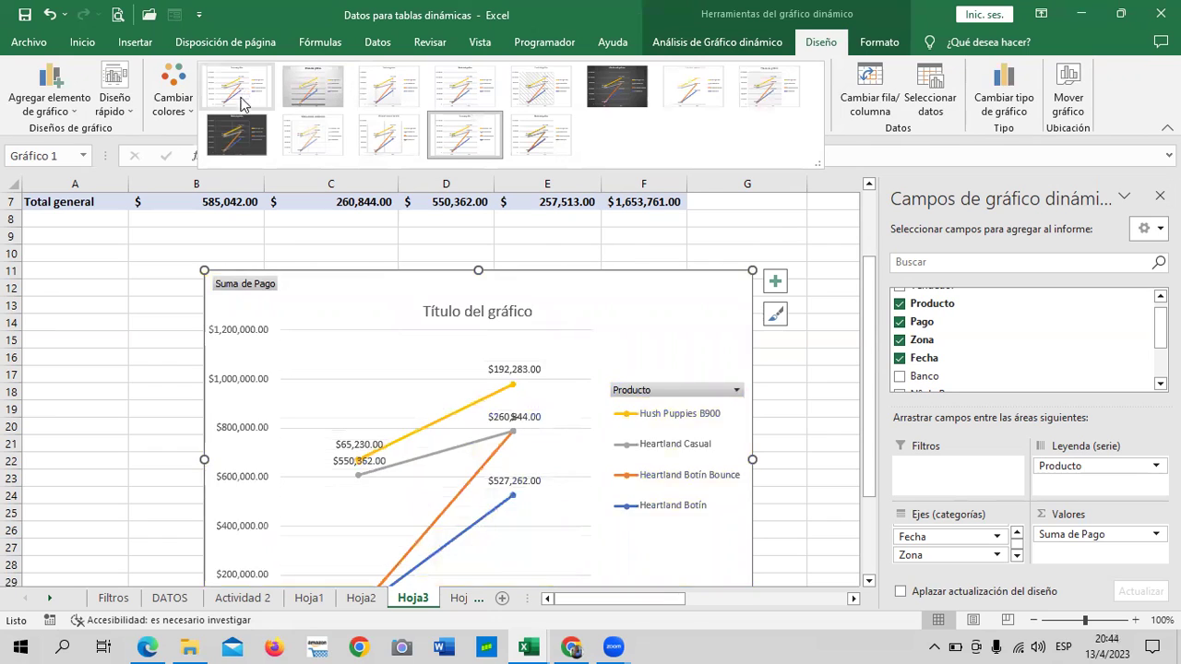
click(234, 136)
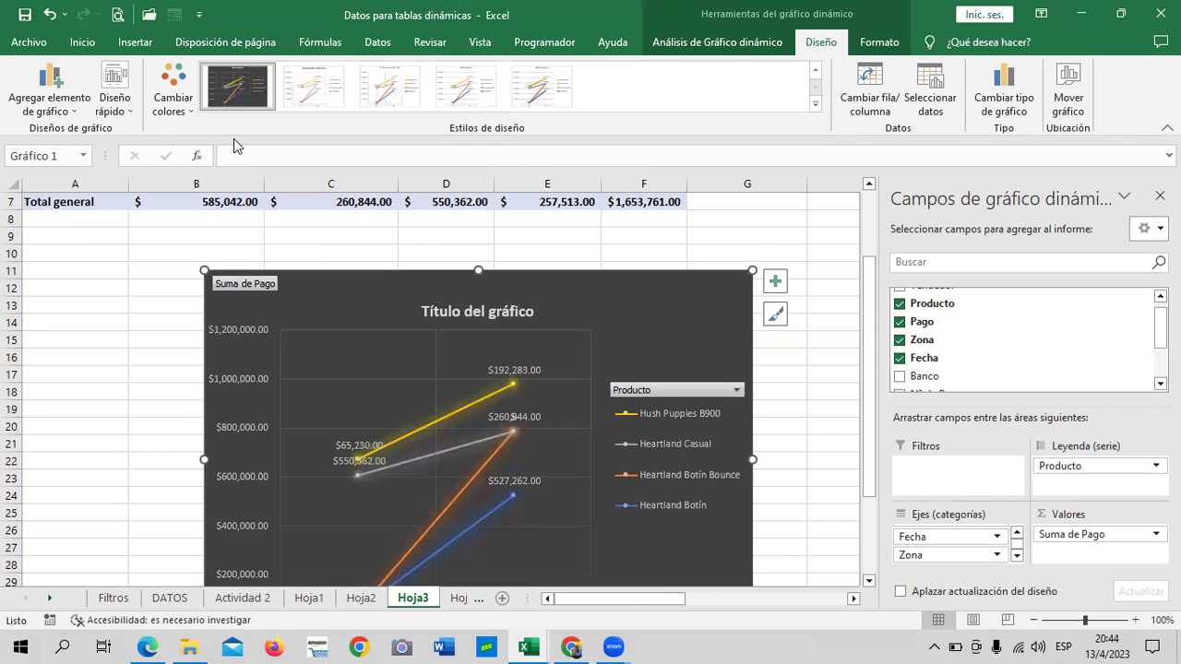
scroll(537, 302, down, 1)
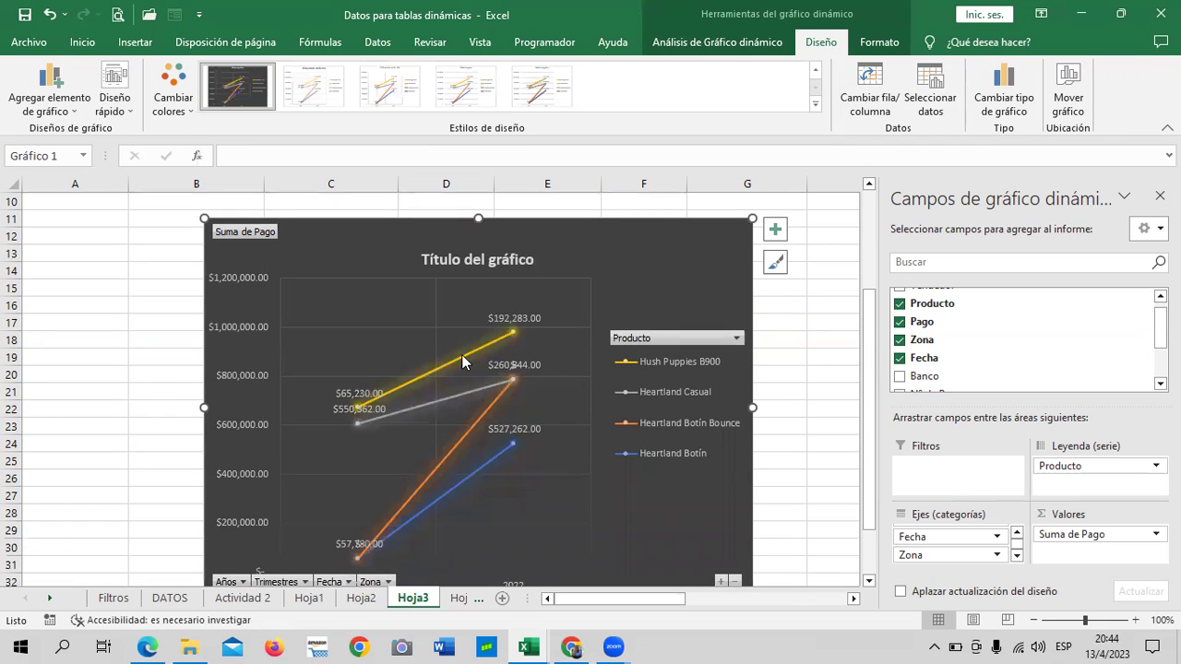
click(134, 114)
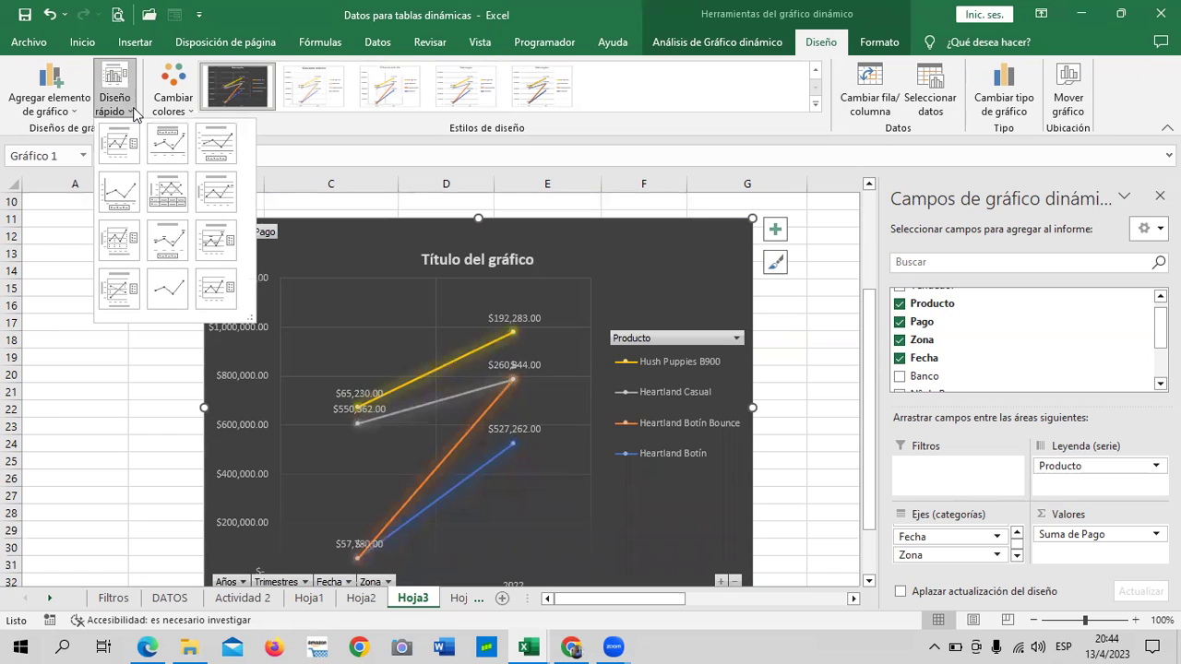
Apply quick layout Diseño 11, then select the plot area and the orange and yellow series
click(166, 293)
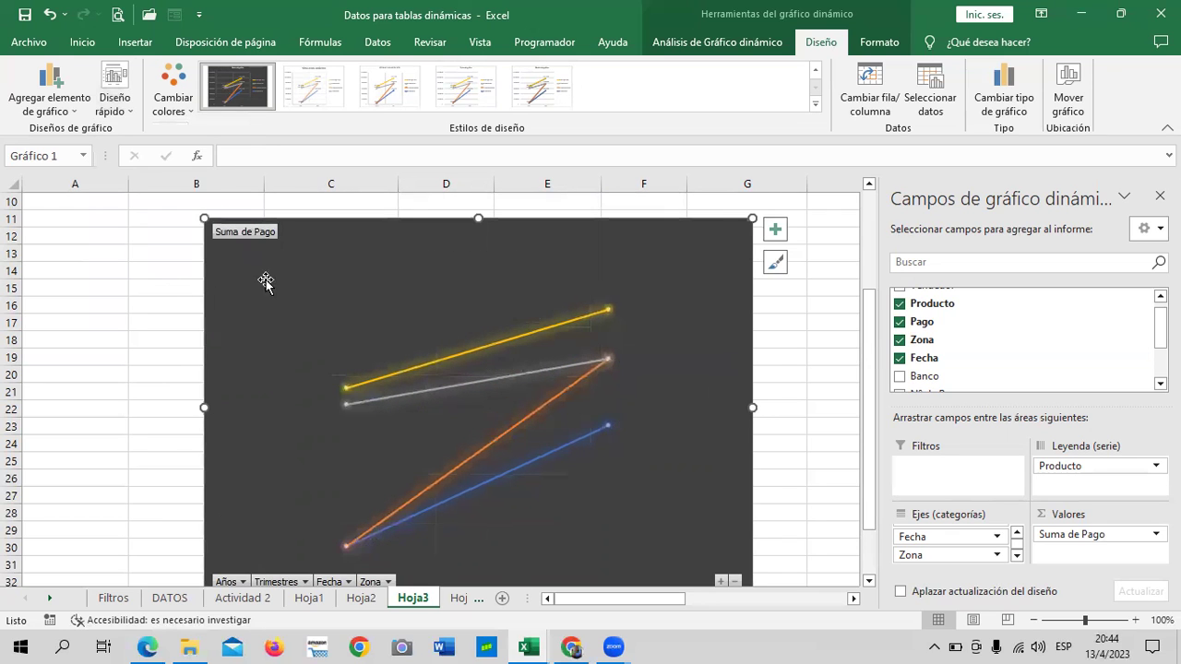
scroll(714, 395, down, 2)
scroll(711, 394, up, 2)
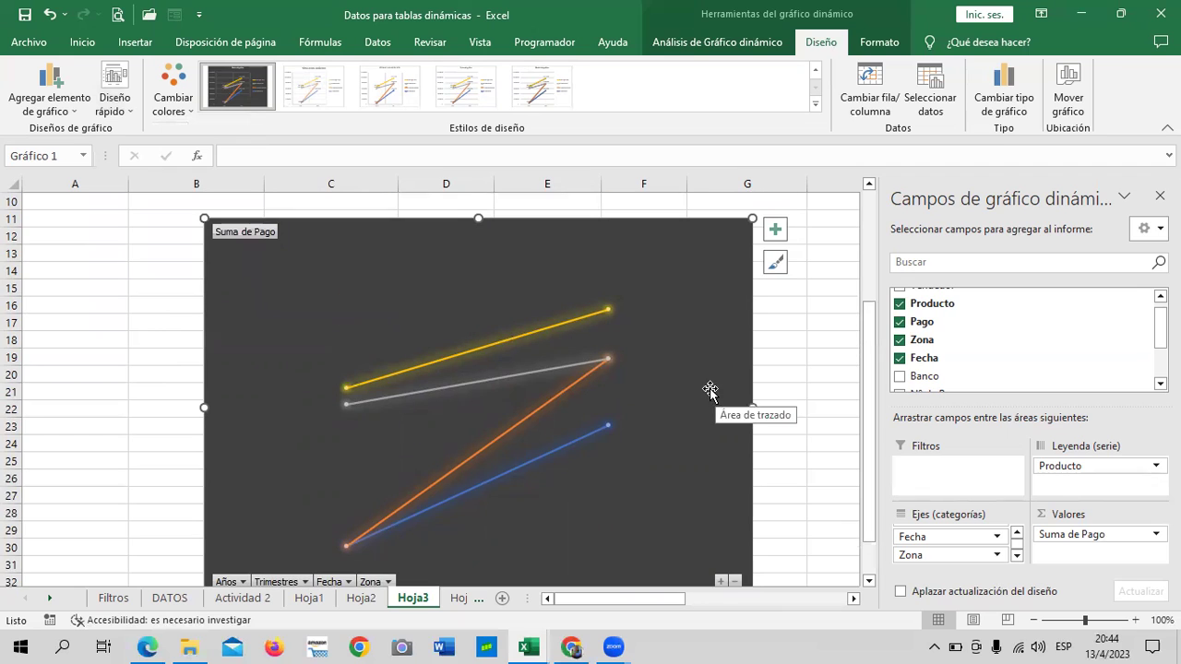
click(540, 319)
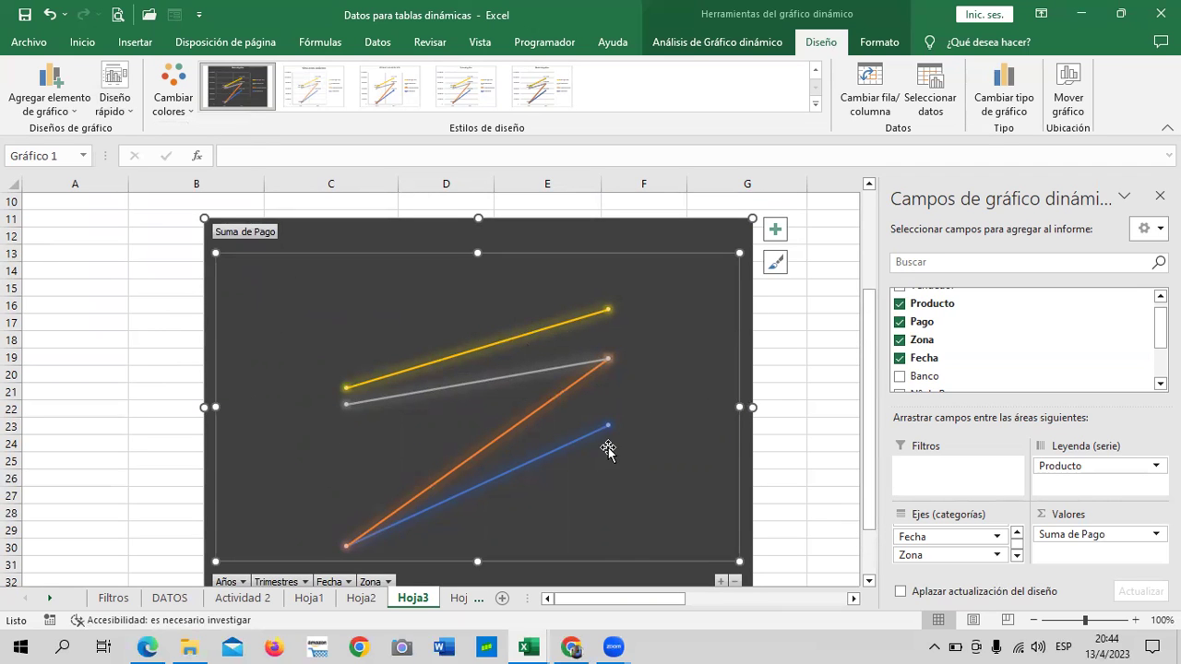
scroll(606, 445, down, 1)
click(530, 366)
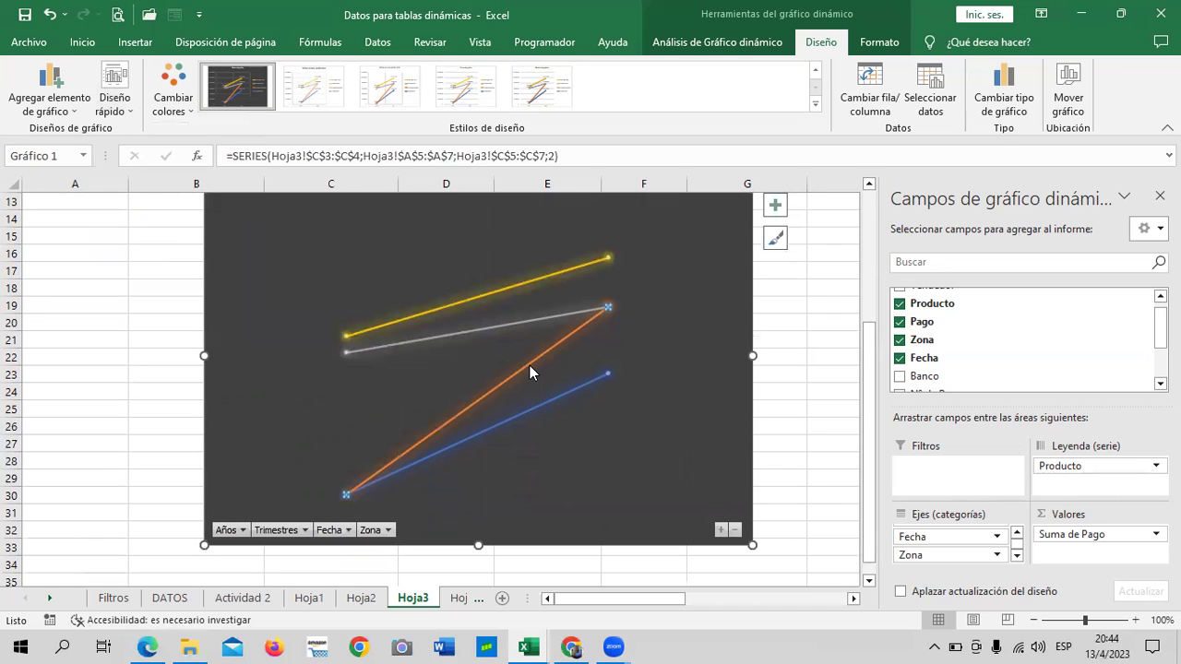
click(518, 292)
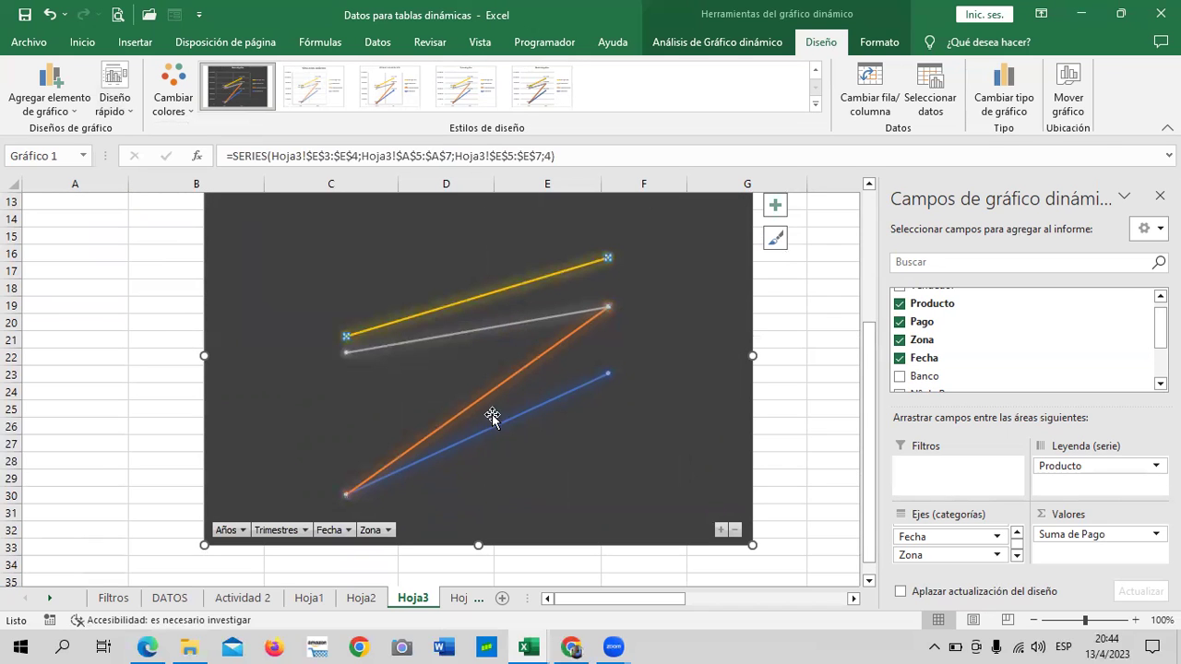
scroll(483, 418, up, 1)
scroll(483, 418, up, 2)
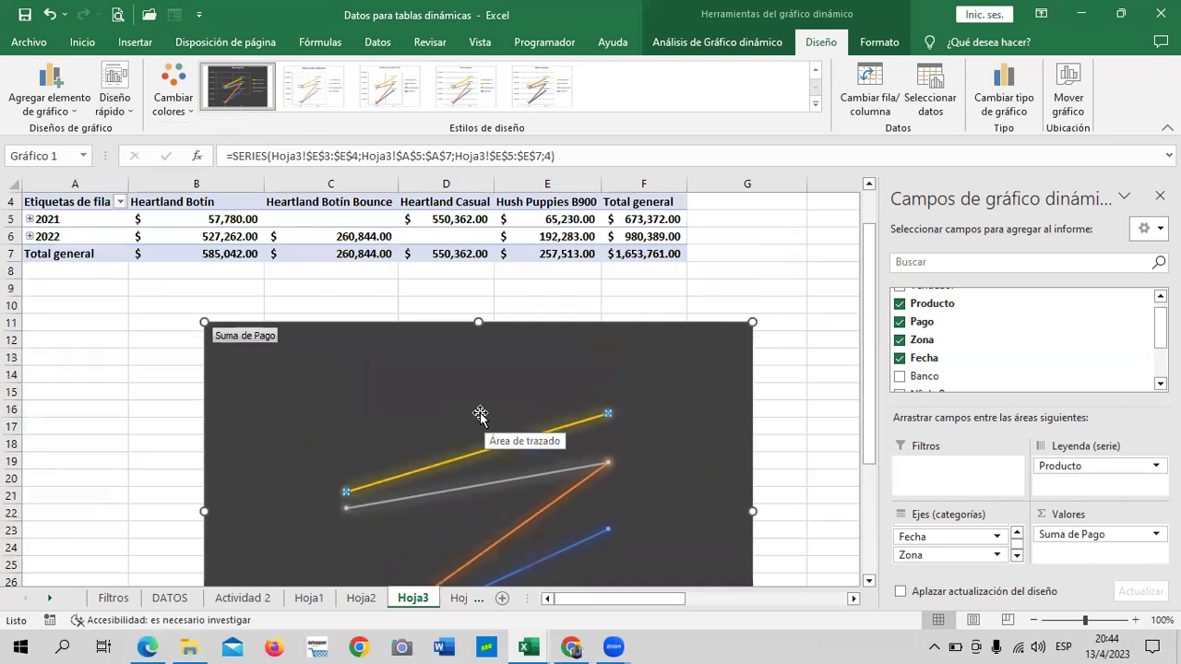
Switch to quick layout Diseño 5 with a chart title and data table
click(128, 108)
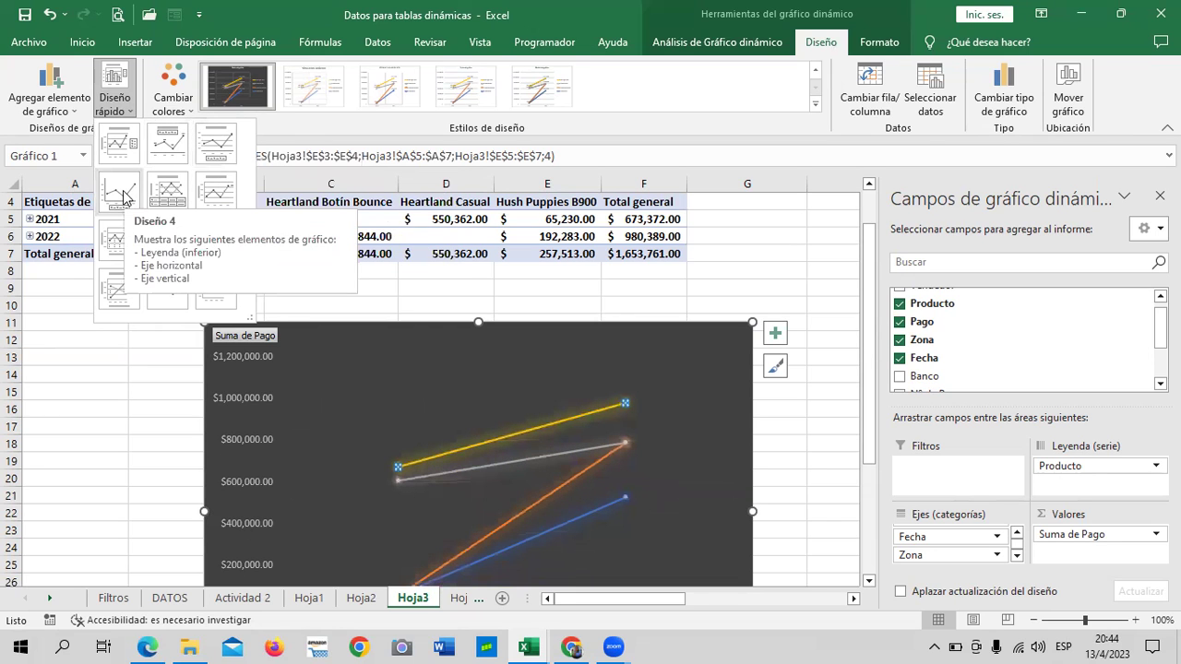
click(184, 203)
scroll(590, 424, down, 4)
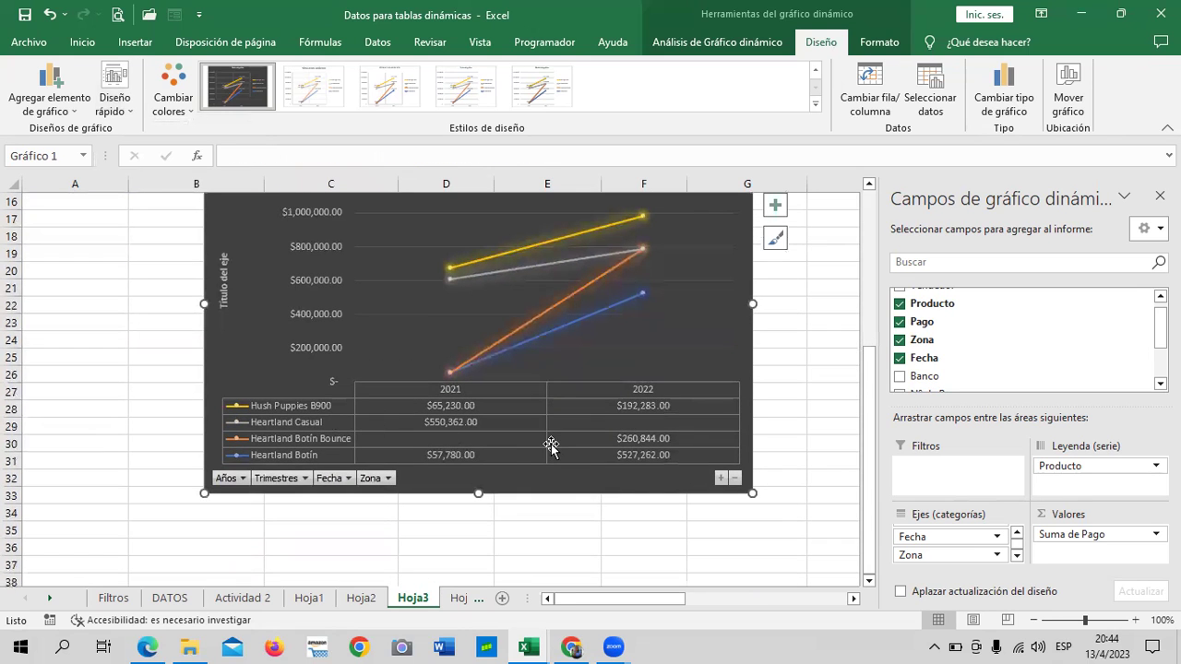
scroll(549, 444, up, 1)
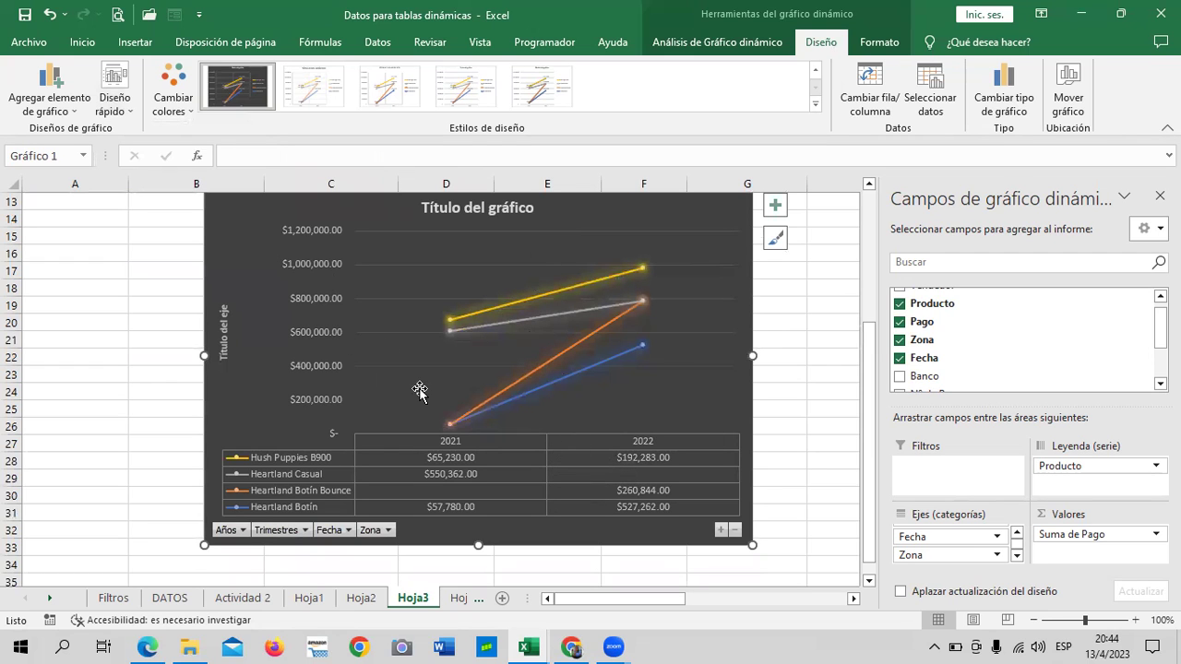
scroll(420, 391, up, 2)
scroll(421, 391, down, 1)
Apply the bottom-right quick layout with a value axis, gridlines and Producto legend
click(116, 104)
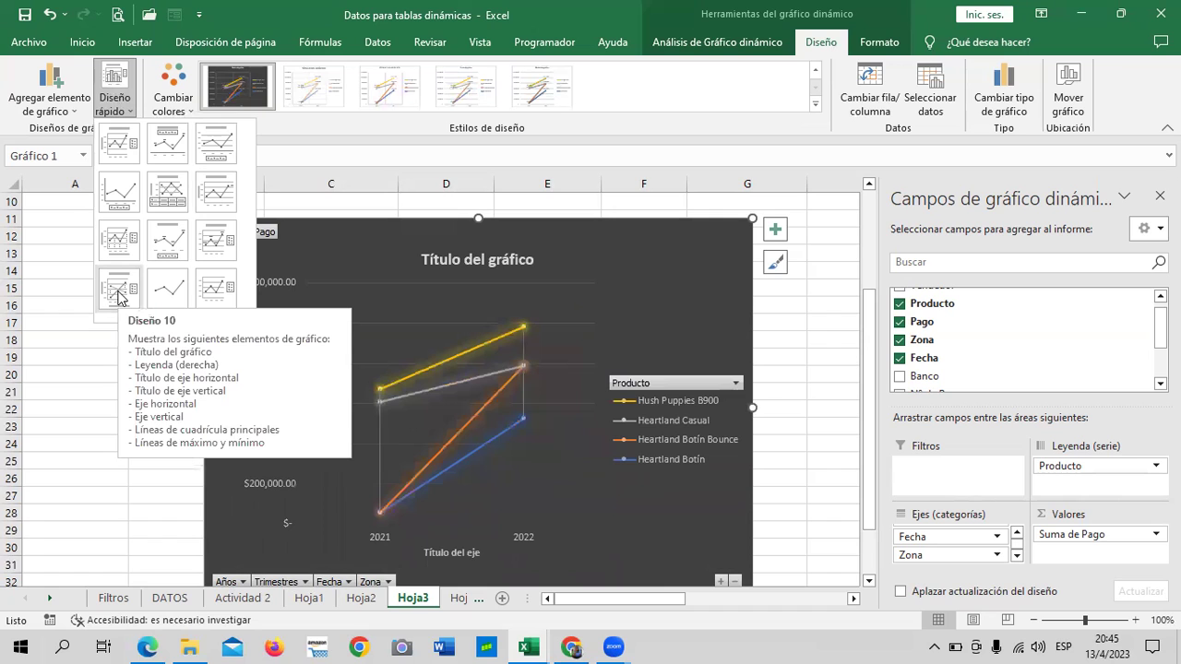
click(214, 293)
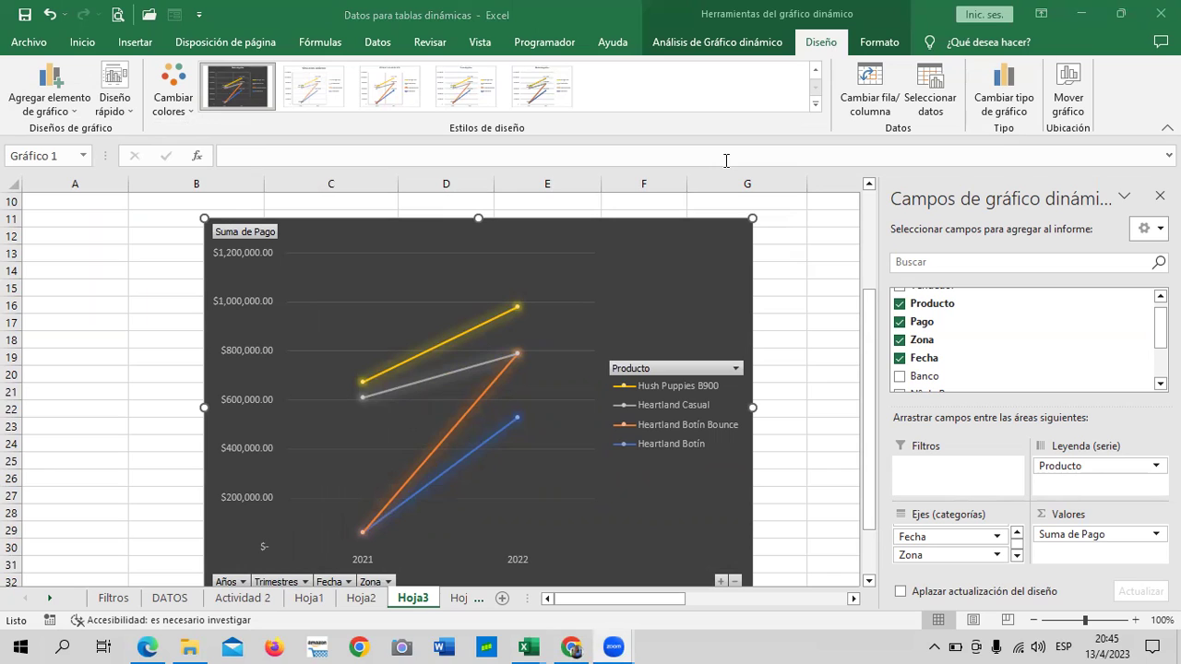
click(1009, 99)
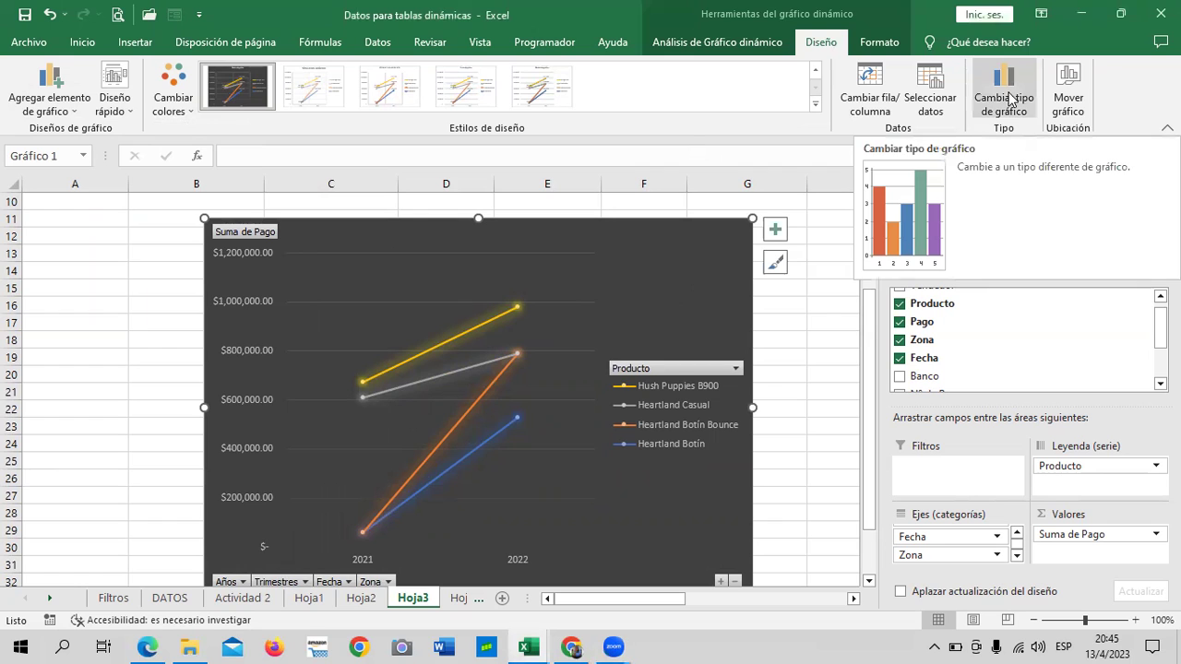
Change the pivot chart type to Barras agrupadas (clustered bar)
click(1009, 100)
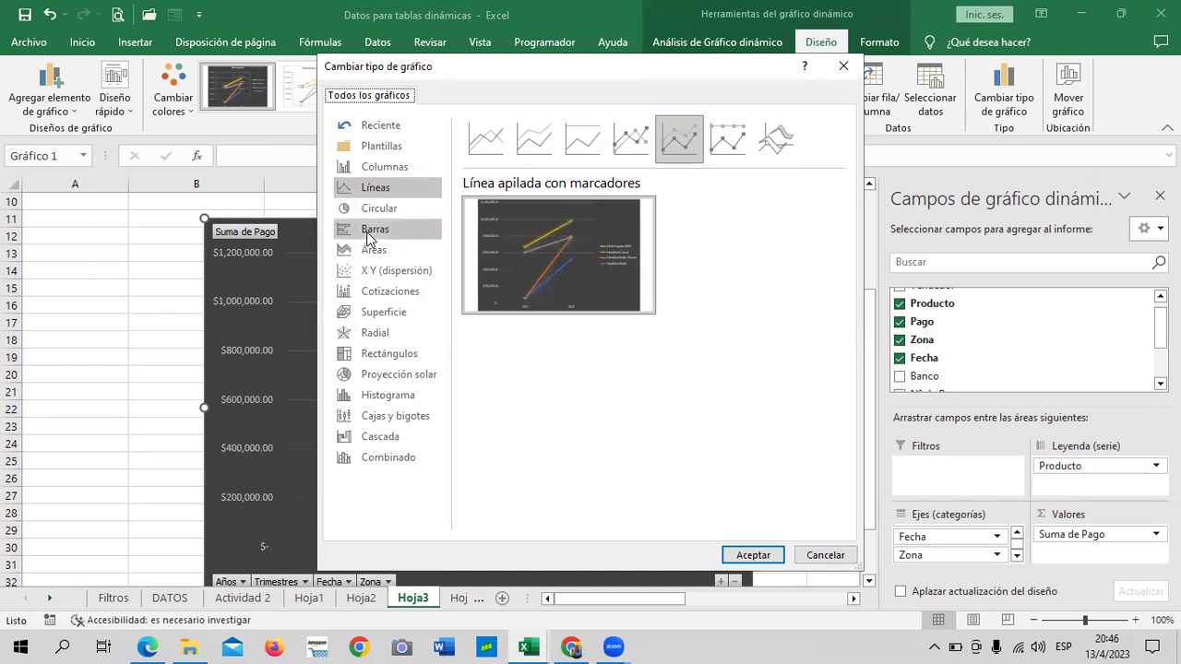
click(408, 232)
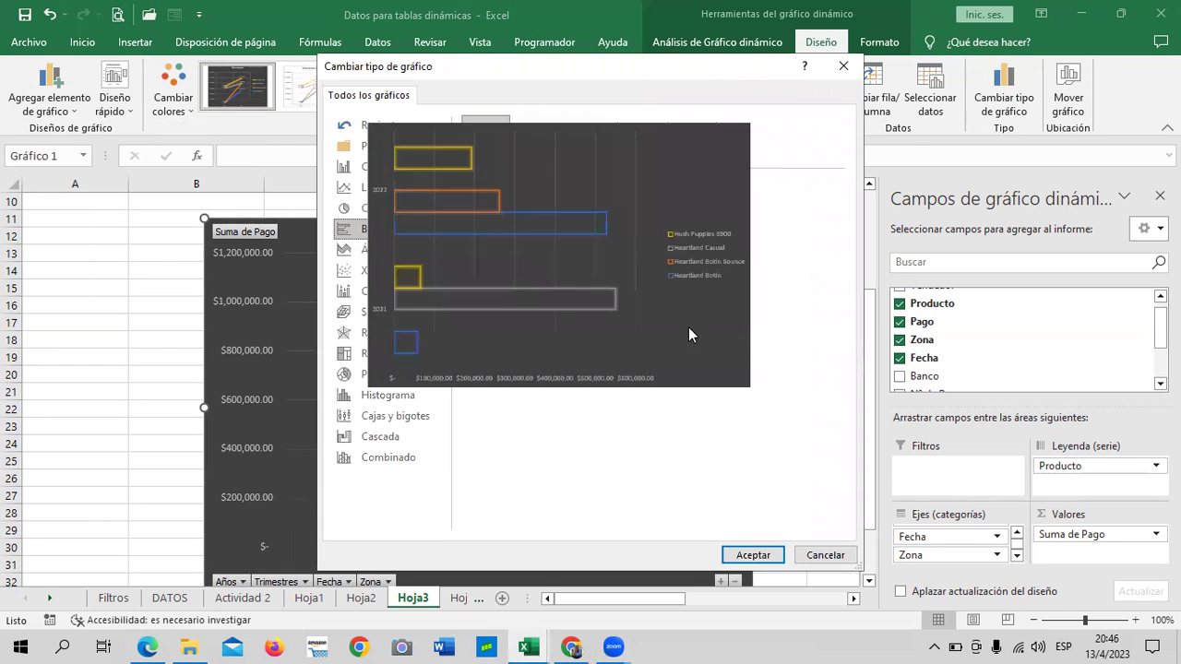
click(767, 550)
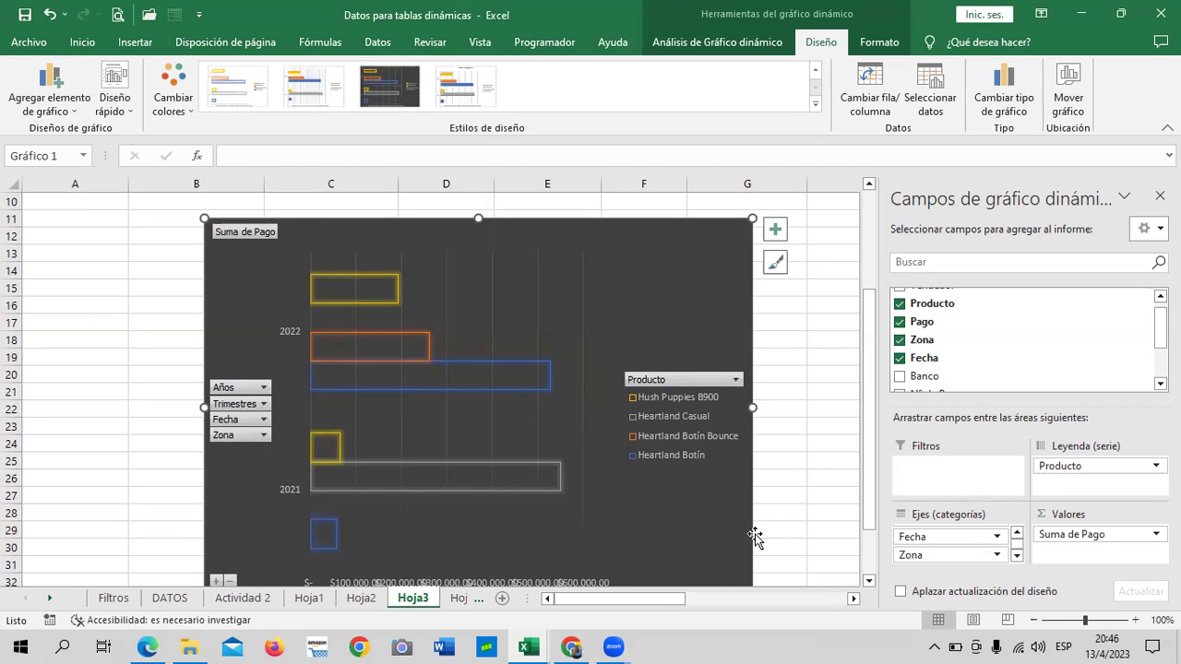
scroll(749, 531, down, 2)
scroll(744, 526, up, 1)
scroll(742, 525, up, 1)
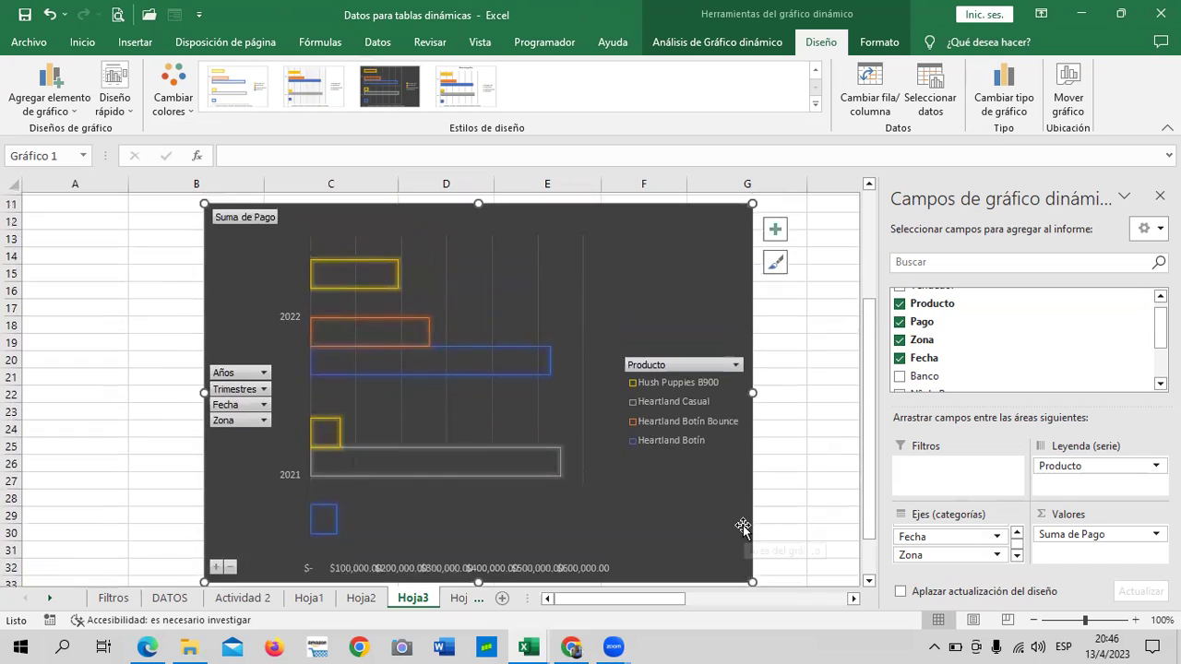
scroll(742, 525, up, 1)
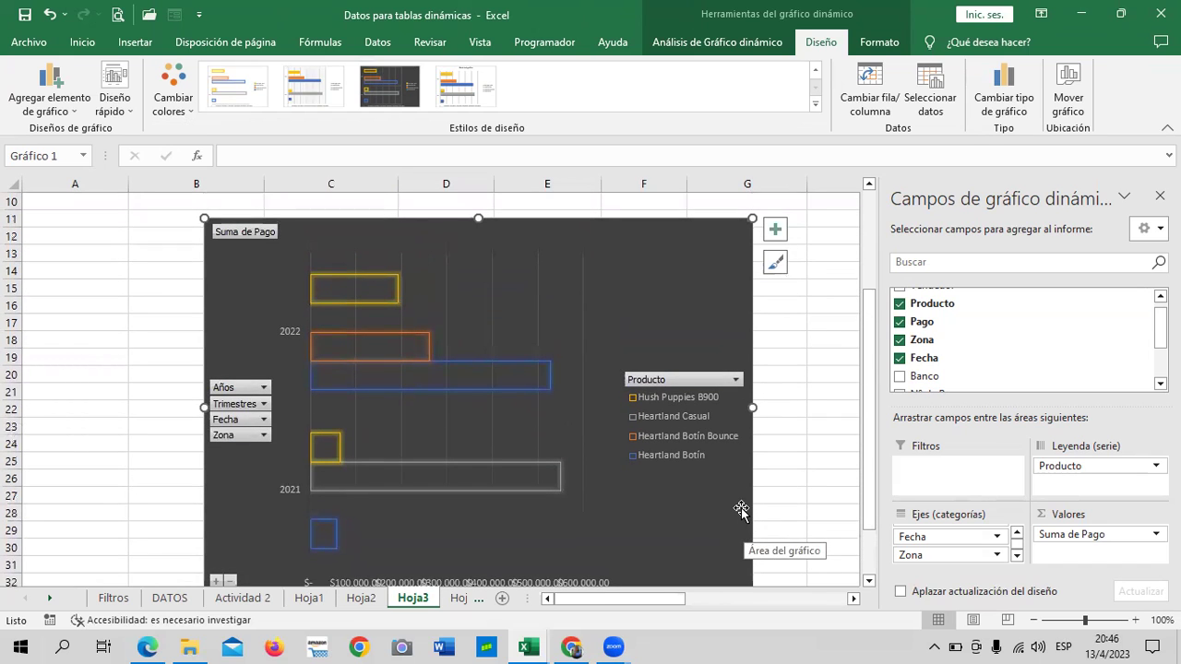
click(813, 104)
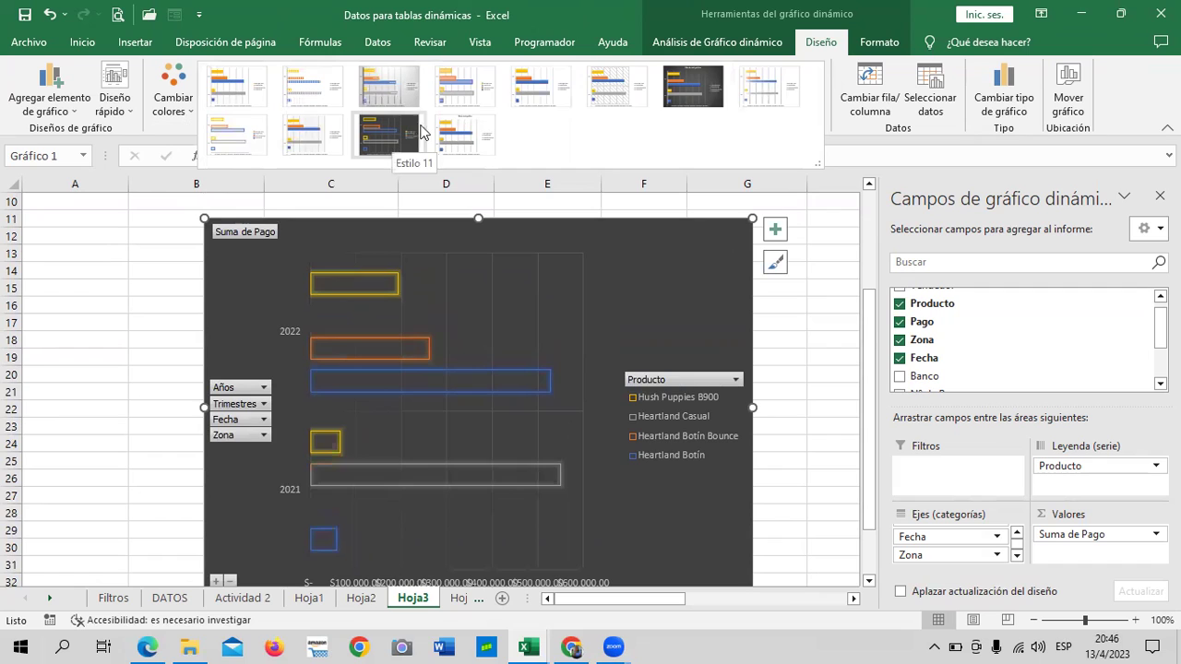
Apply the dark Estilo 7 chart style with solid coloured bars and a chart title
click(695, 79)
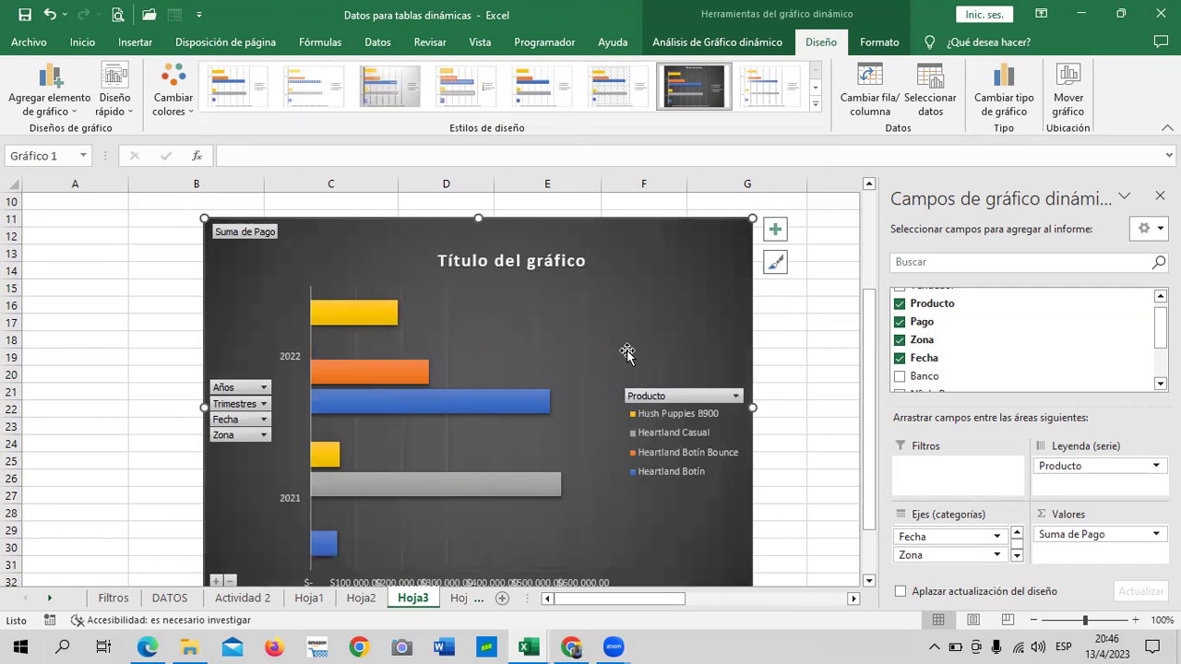
scroll(628, 346, down, 2)
scroll(632, 360, up, 2)
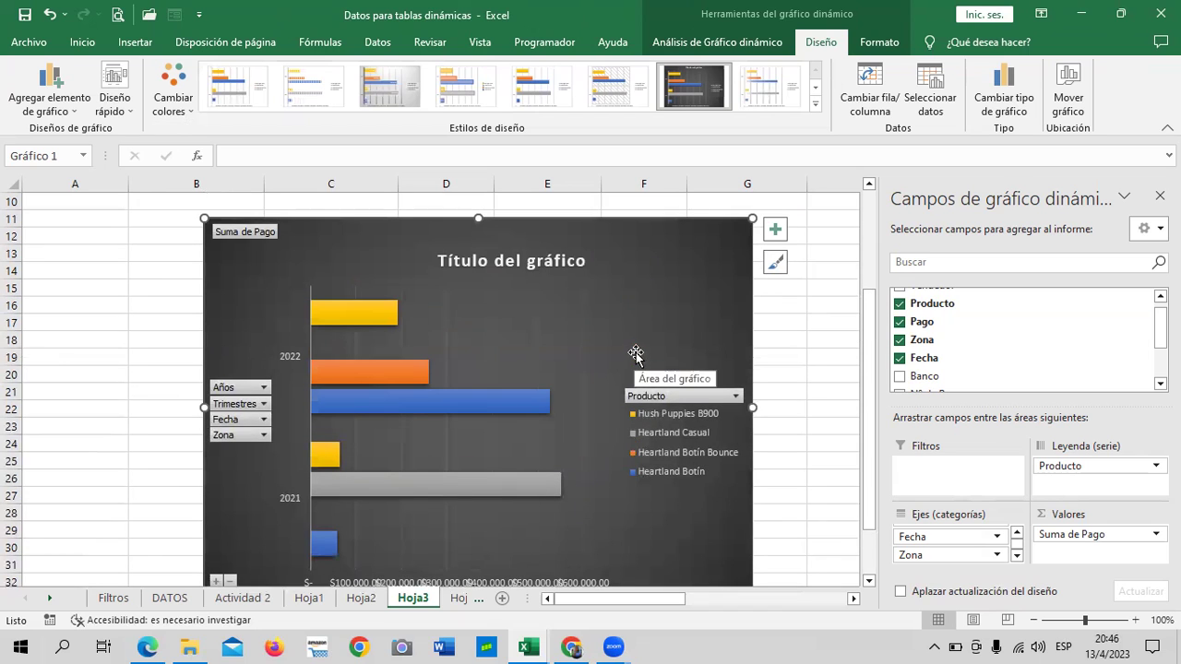
scroll(661, 302, down, 1)
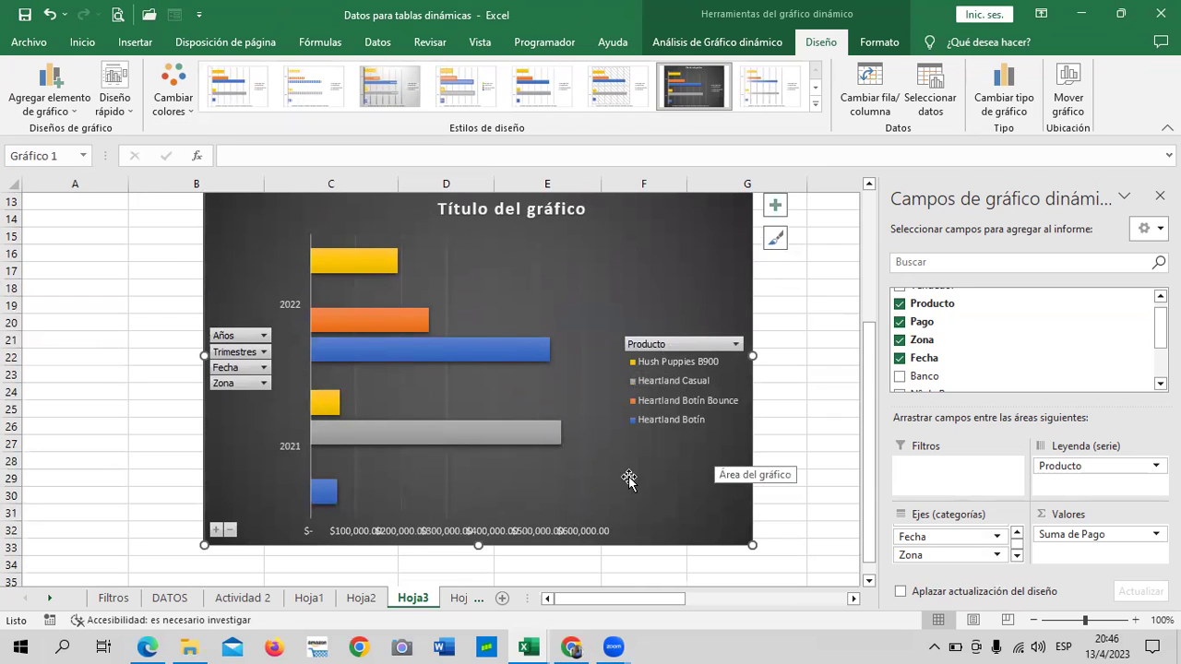
click(123, 112)
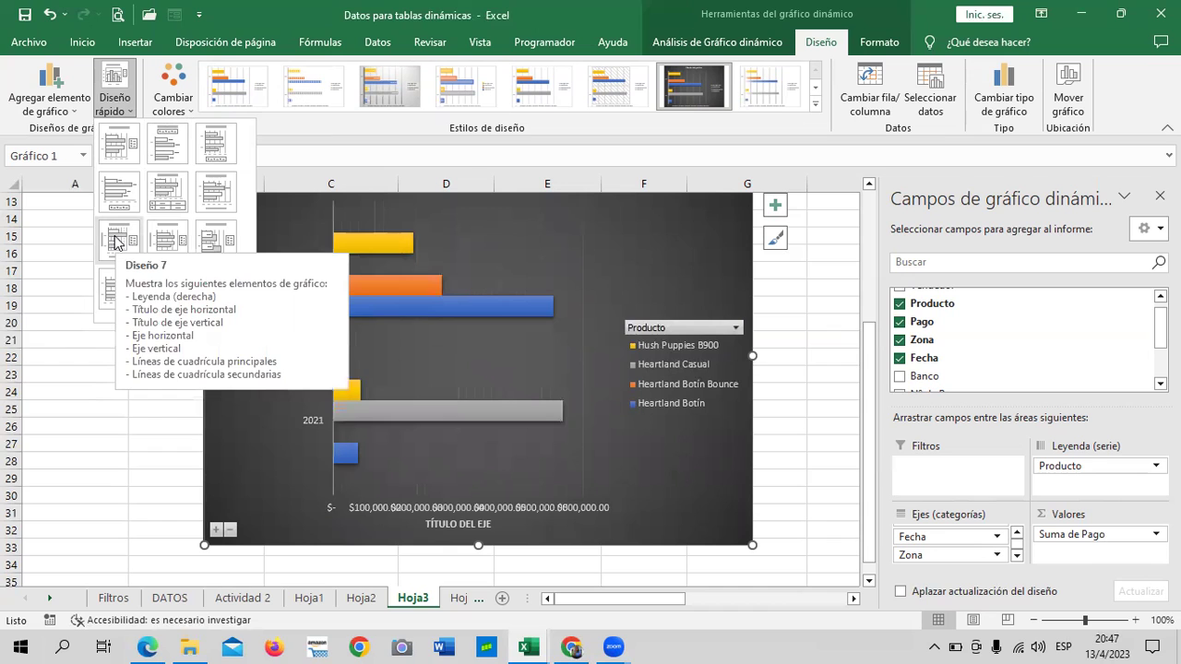
click(125, 149)
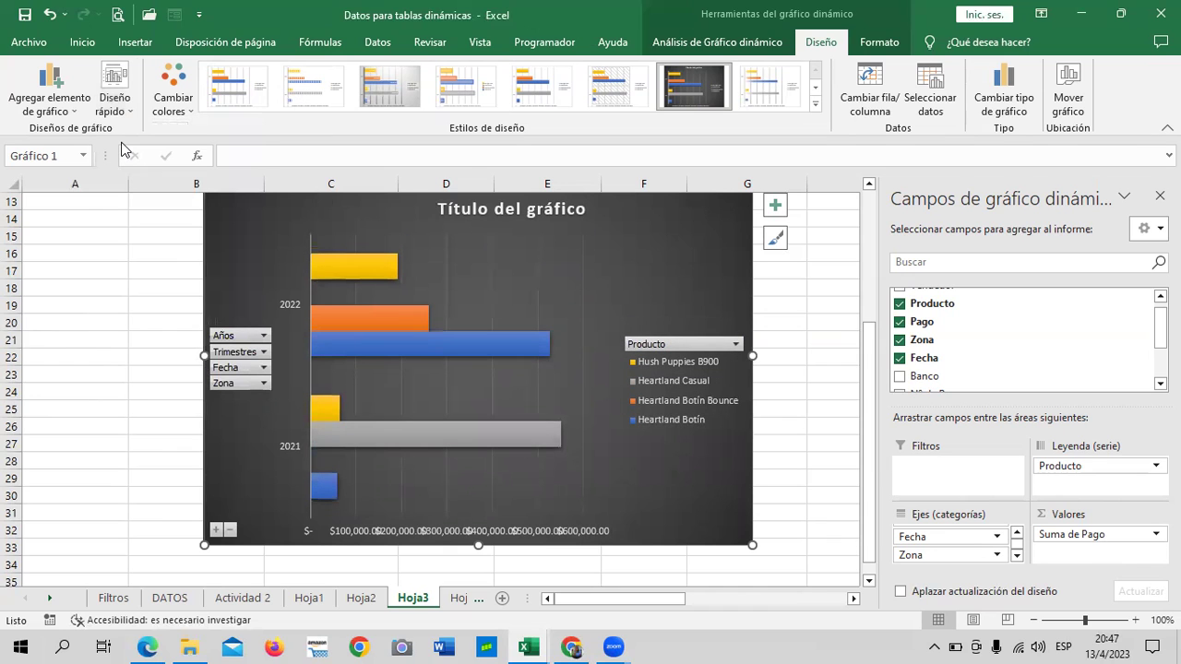
Remove Fecha from the chart's axis fields and re-check Vendedor among the pivot chart fields
click(899, 358)
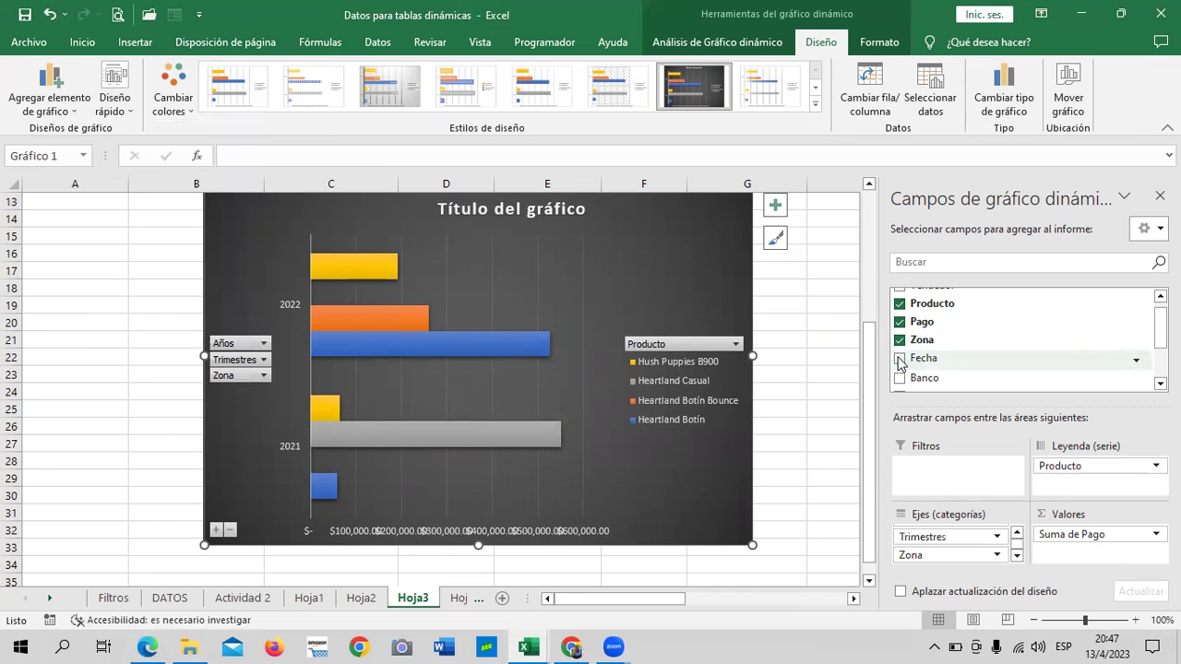
scroll(900, 359, up, 1)
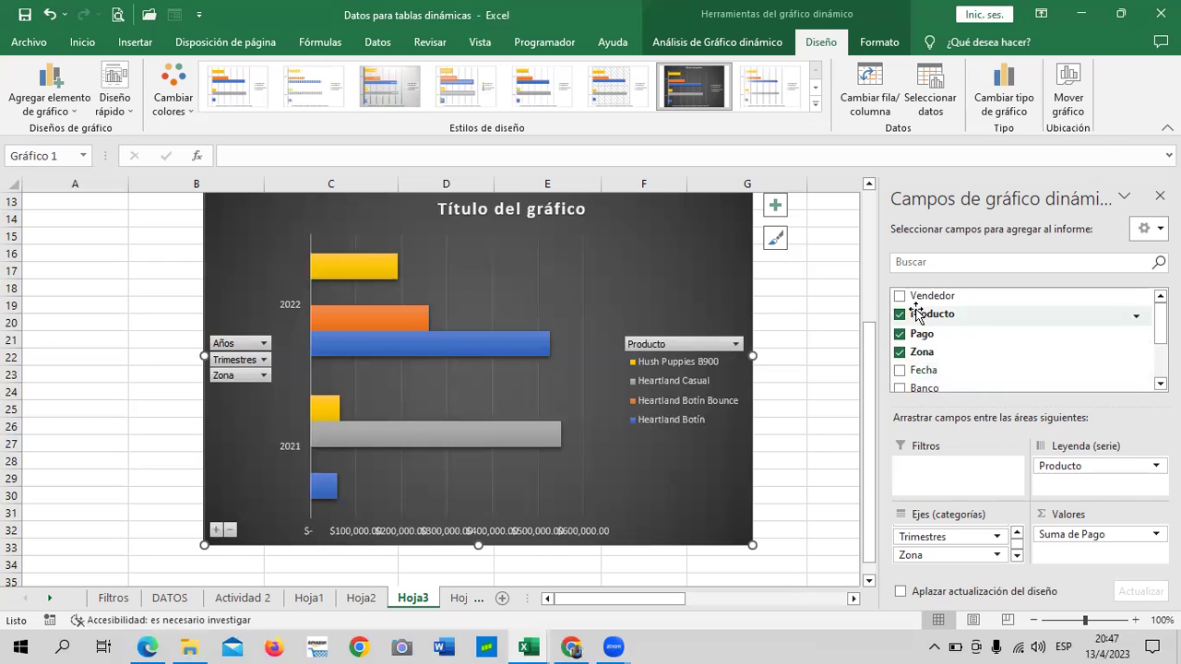
click(899, 297)
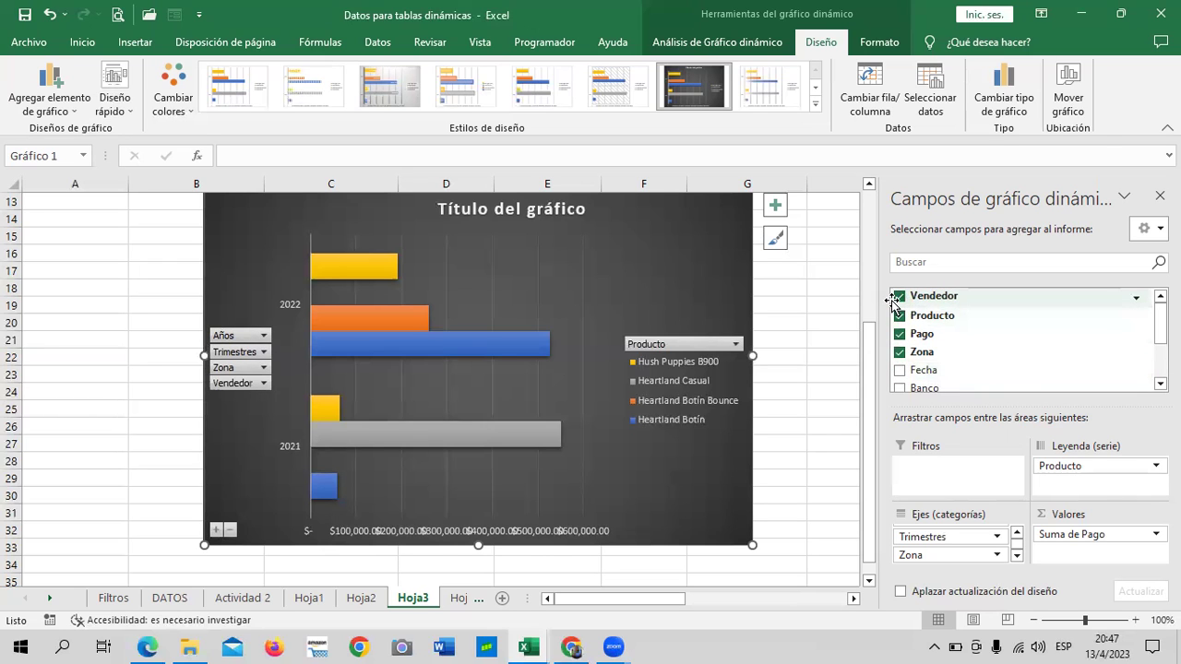
click(899, 296)
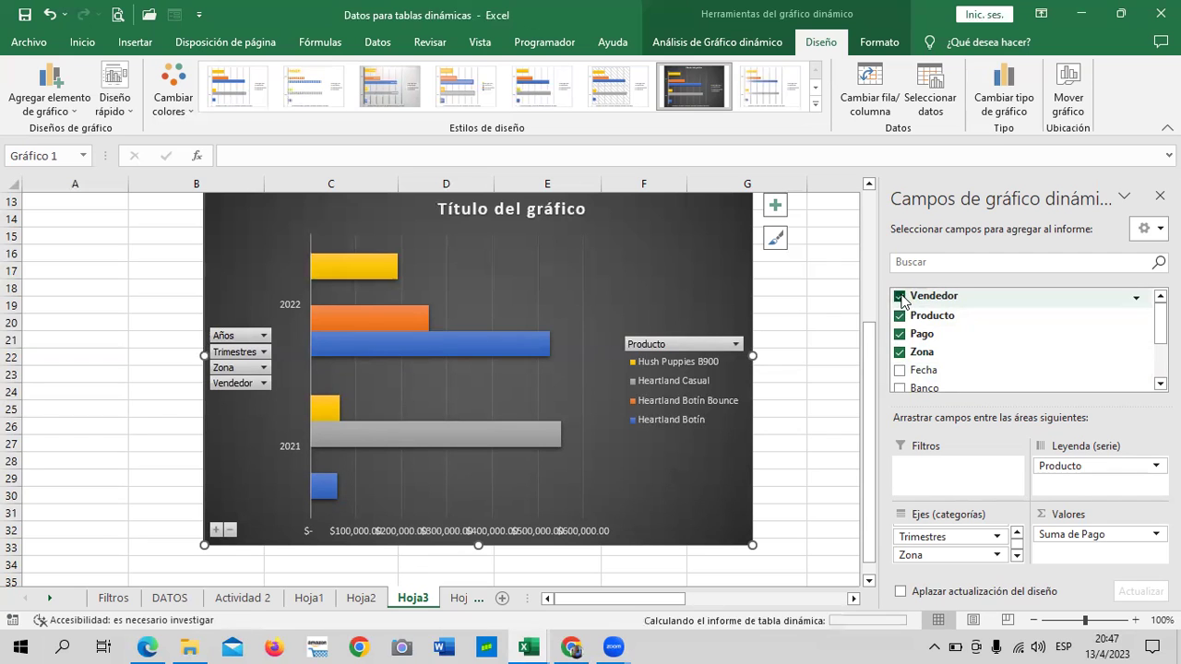
scroll(426, 419, up, 4)
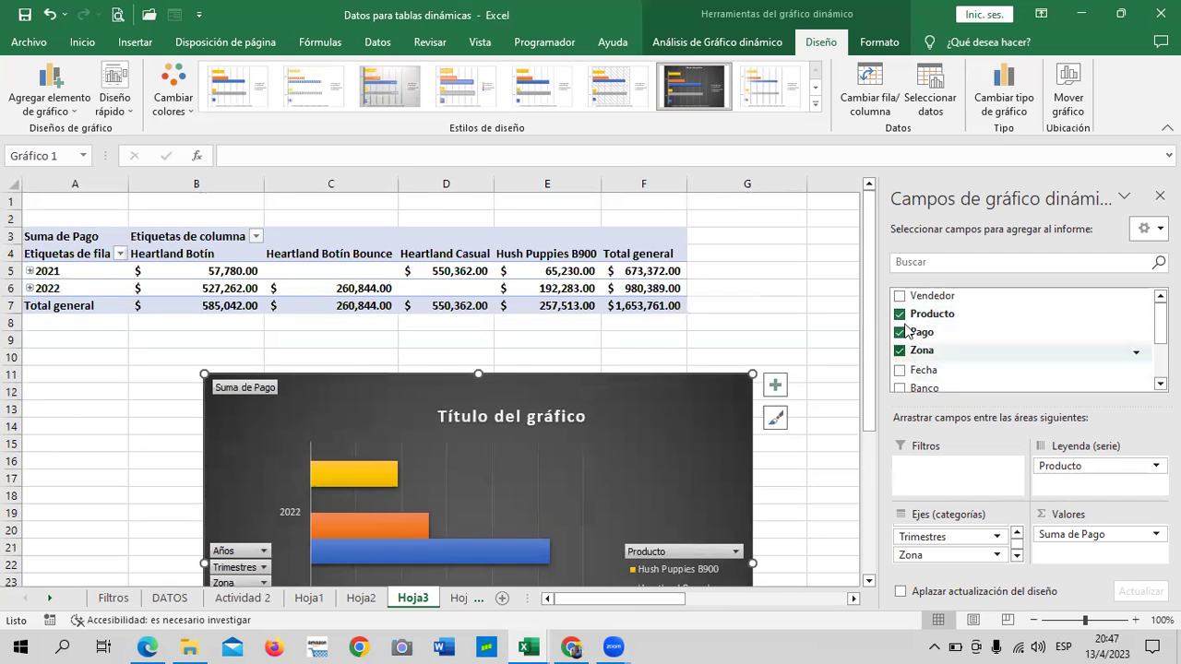
click(899, 296)
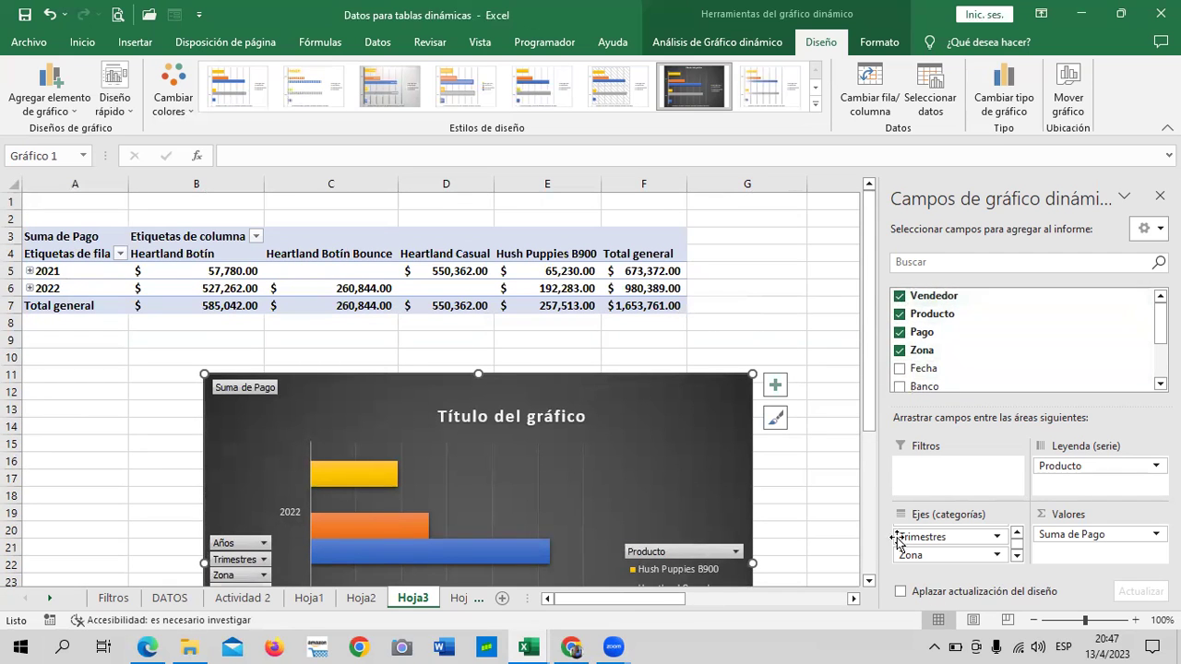
Tick 'Aplazar actualización del diseño' to defer pivot layout updates
click(937, 595)
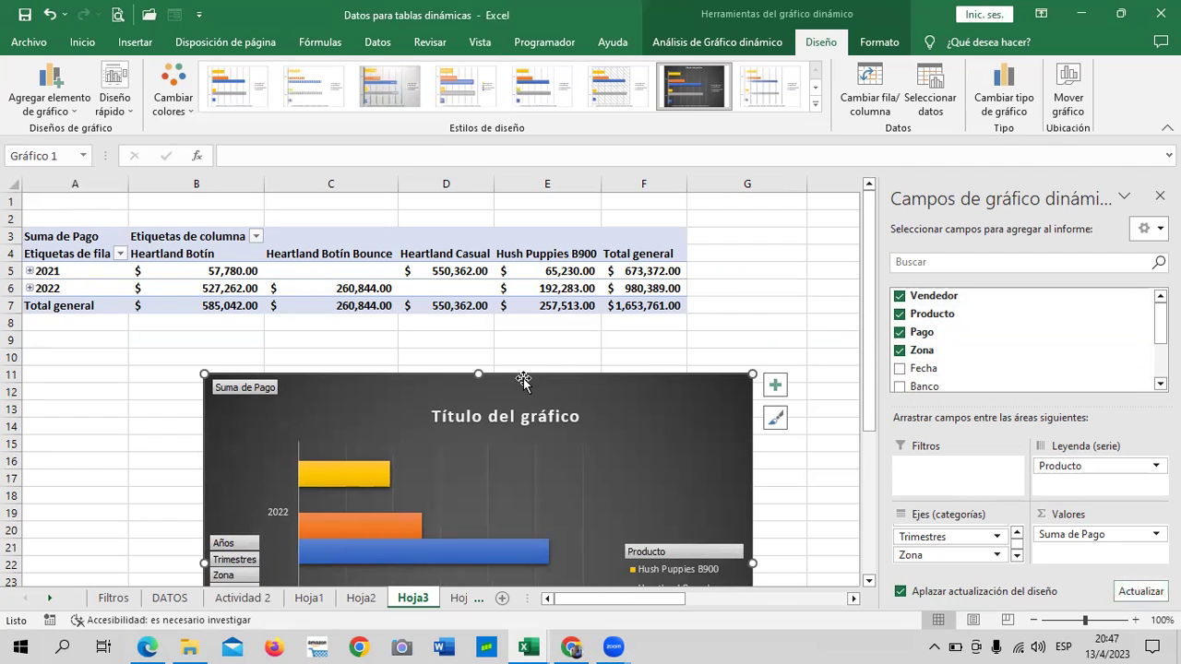
scroll(796, 447, down, 2)
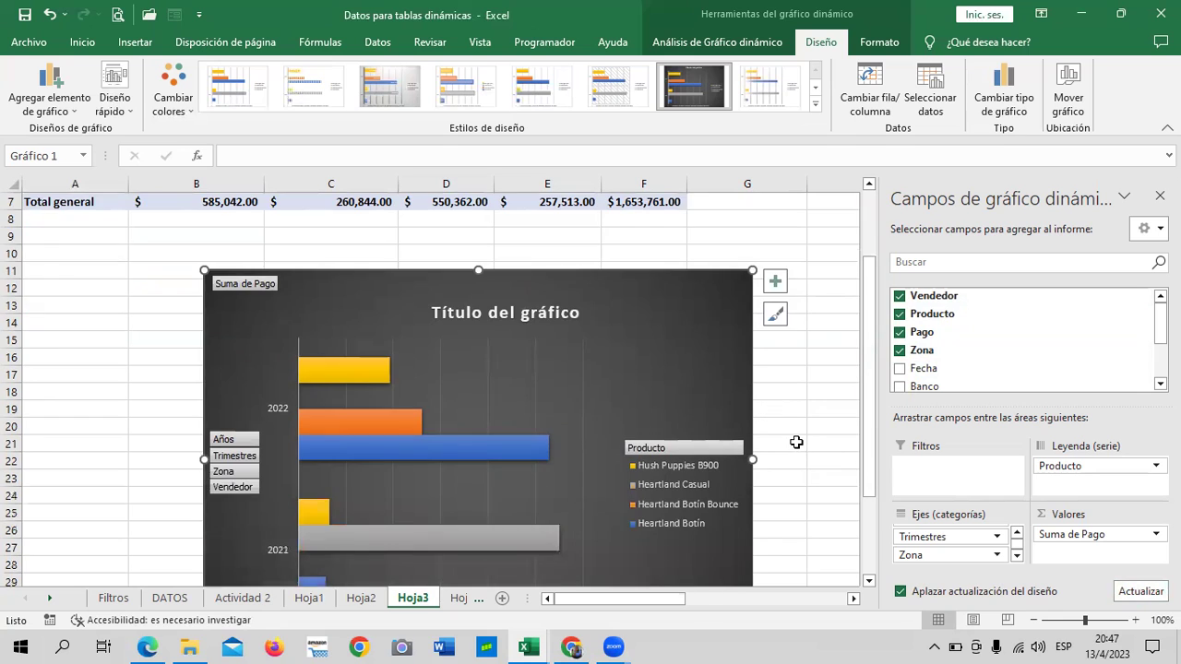
scroll(796, 440, down, 3)
scroll(790, 444, down, 2)
scroll(790, 444, up, 3)
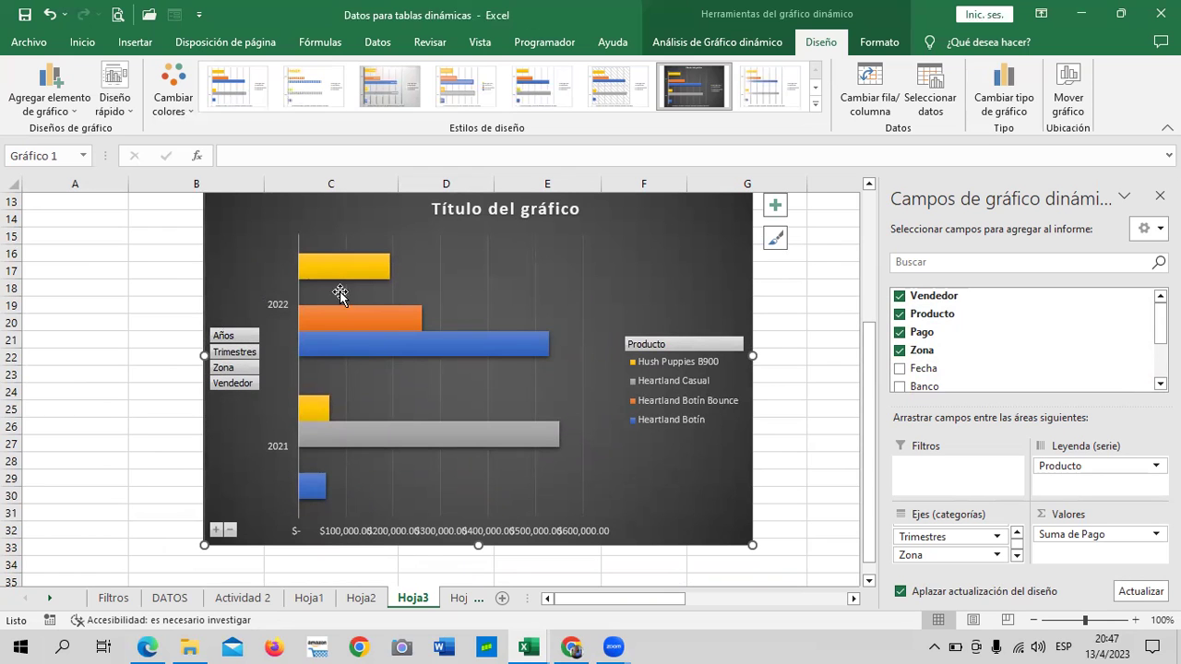
scroll(695, 394, up, 3)
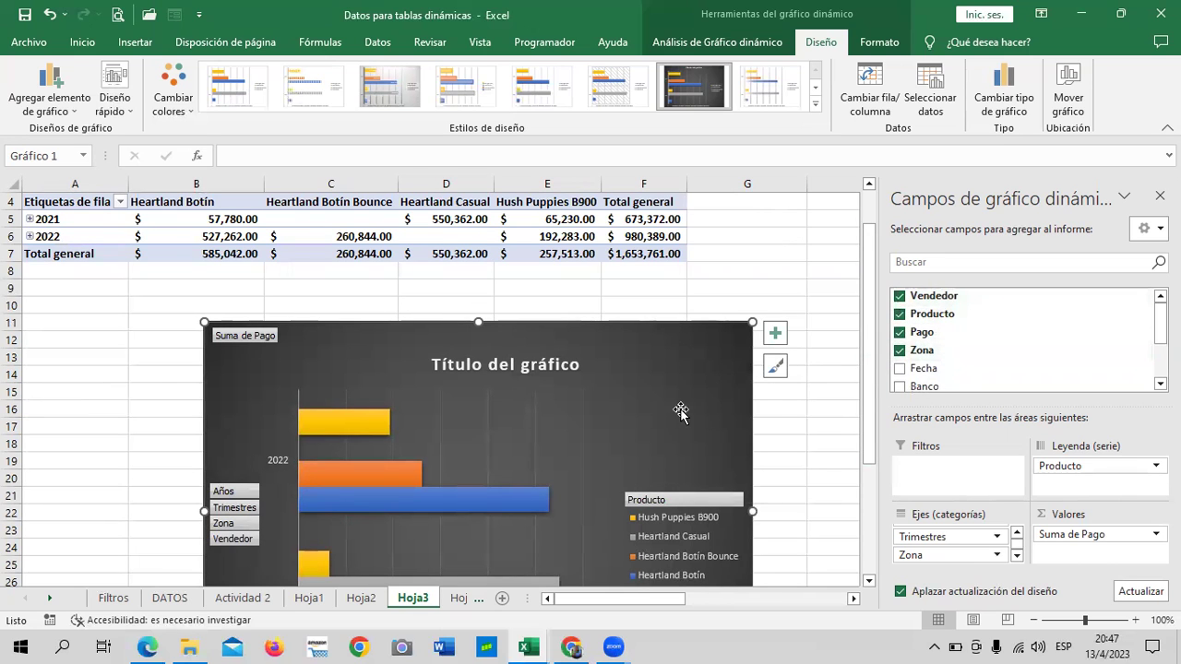
Select a pivot cell, then uncheck and re-check Vendedor in the field list
click(640, 235)
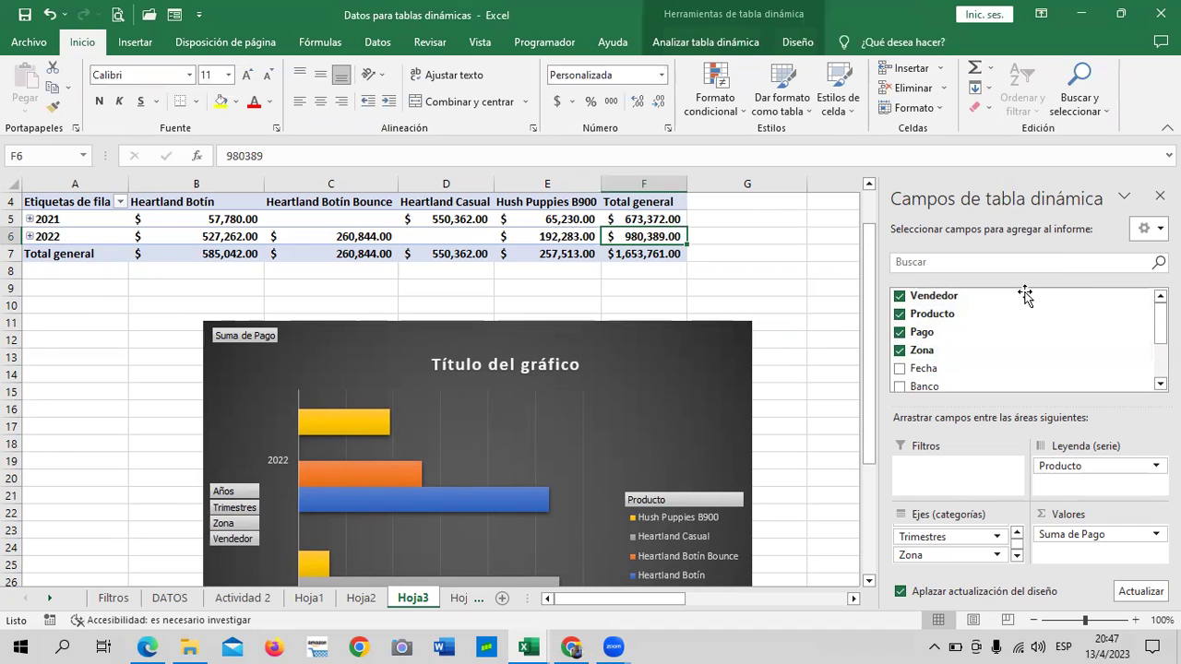
click(707, 368)
scroll(707, 369, down, 2)
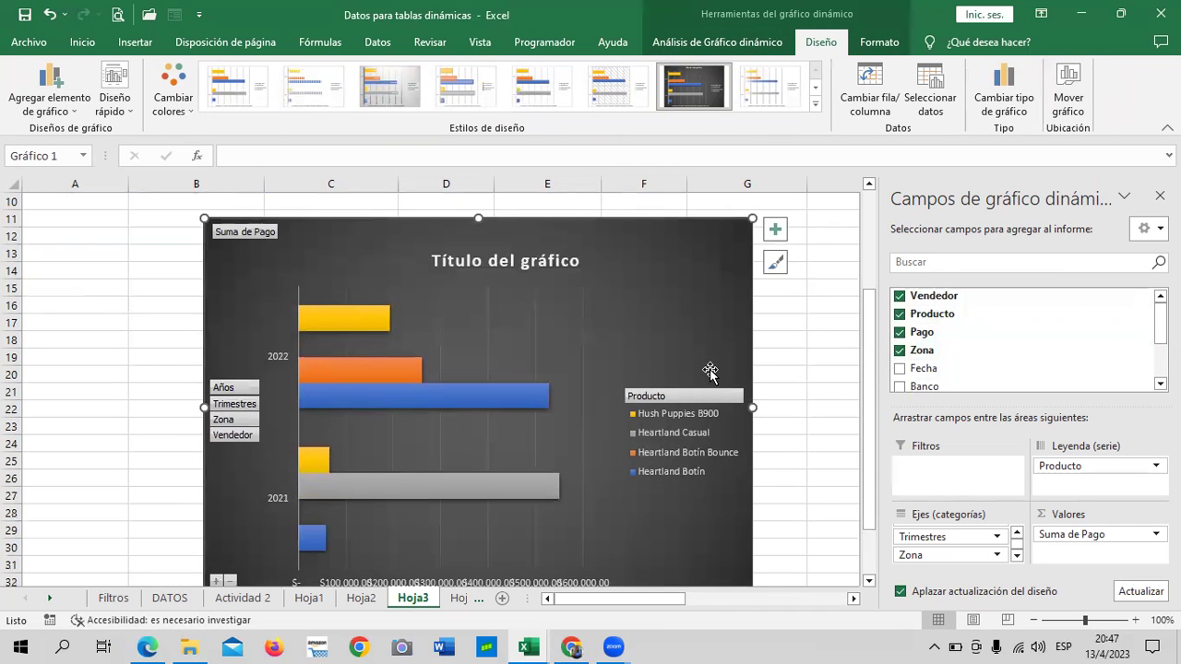
scroll(707, 369, down, 4)
scroll(706, 369, up, 1)
scroll(706, 369, up, 5)
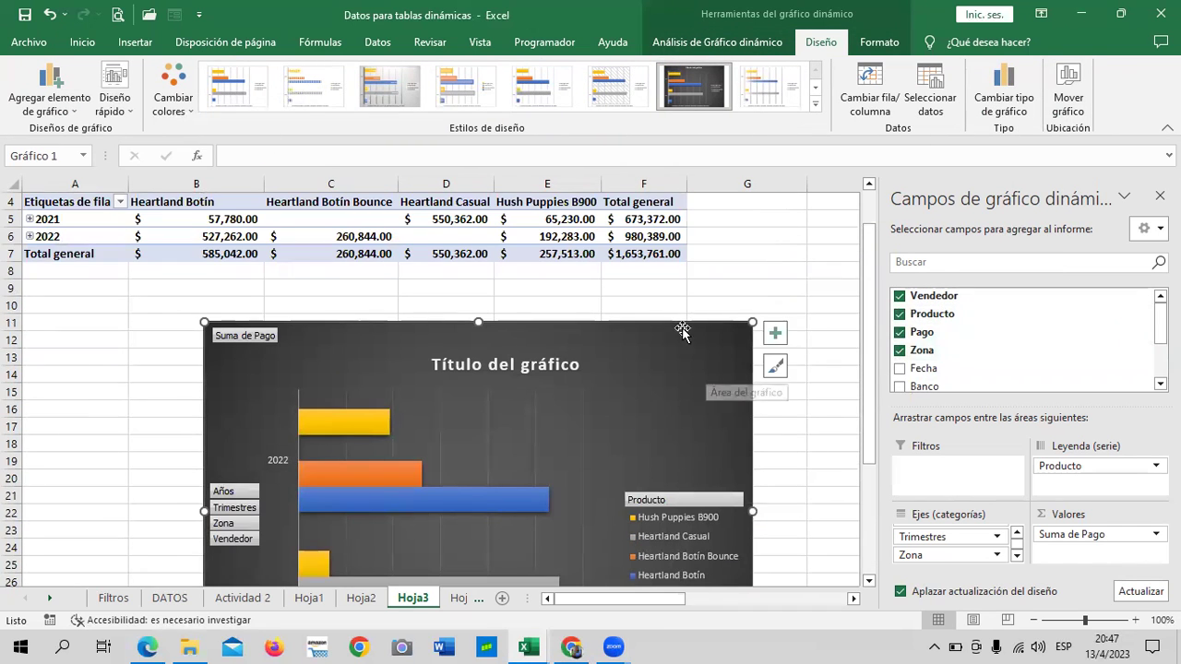
click(648, 236)
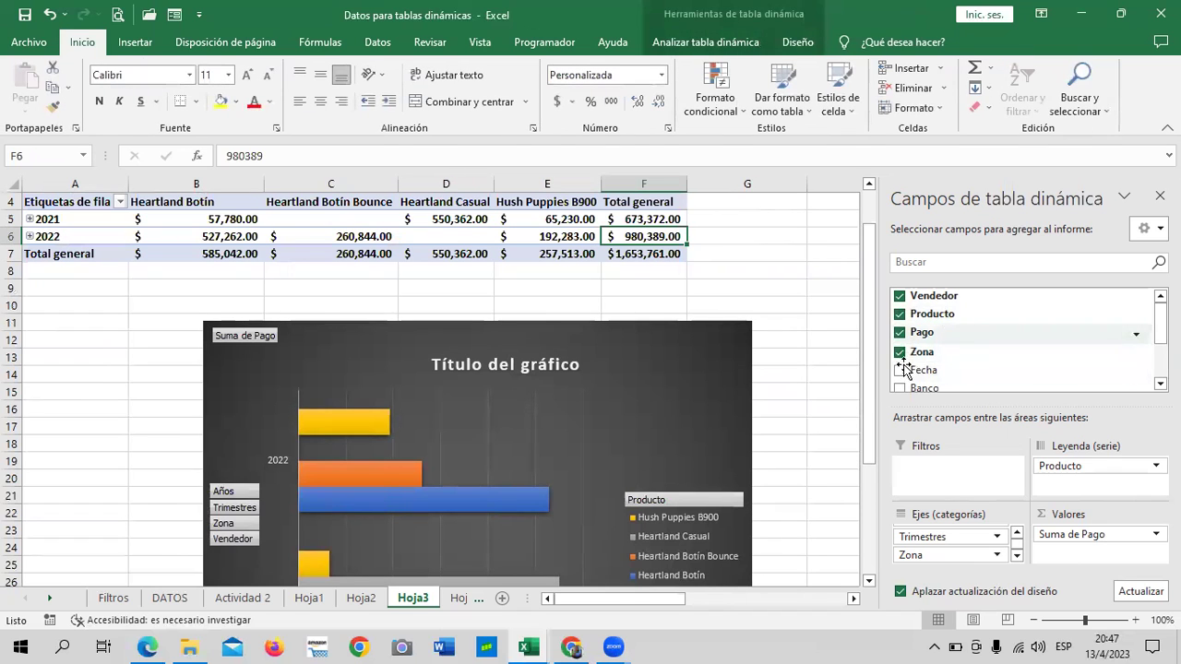
click(898, 299)
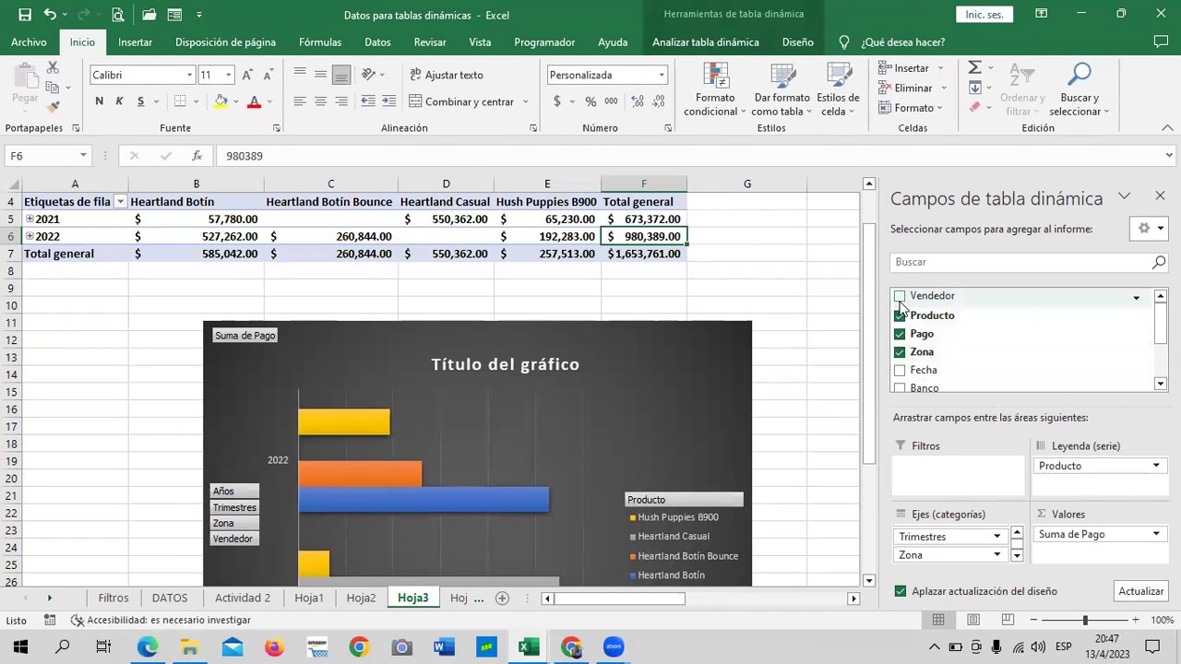
click(900, 296)
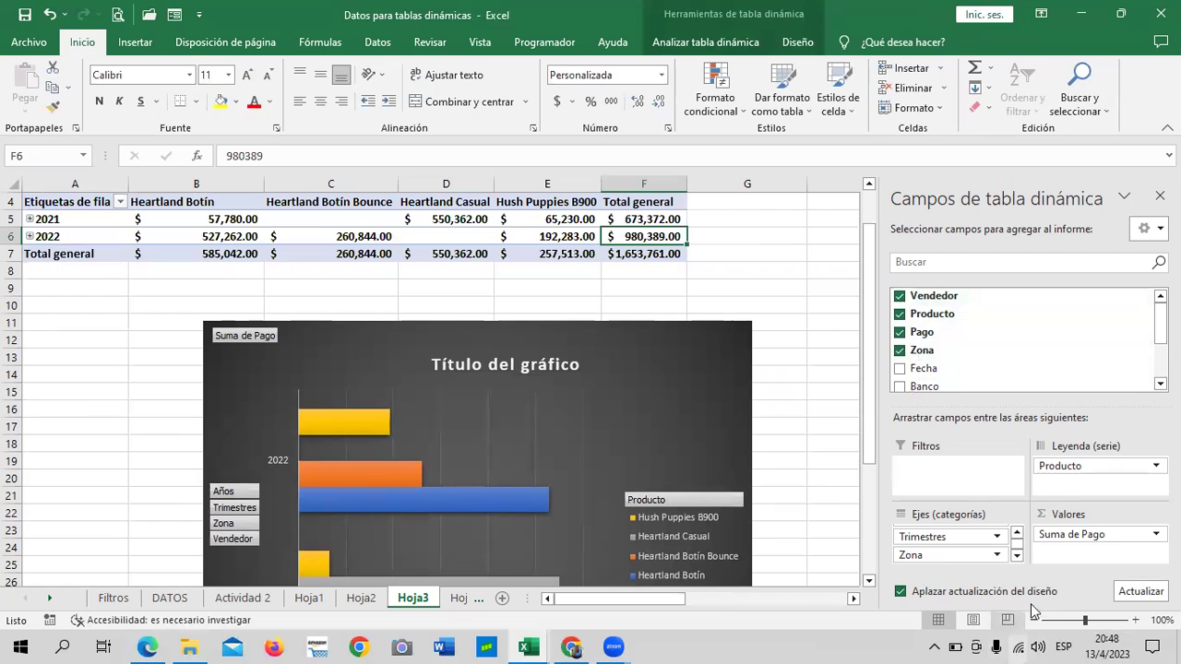
Apply the deferred changes with Actualizar and return to the pivot table cells
click(1135, 600)
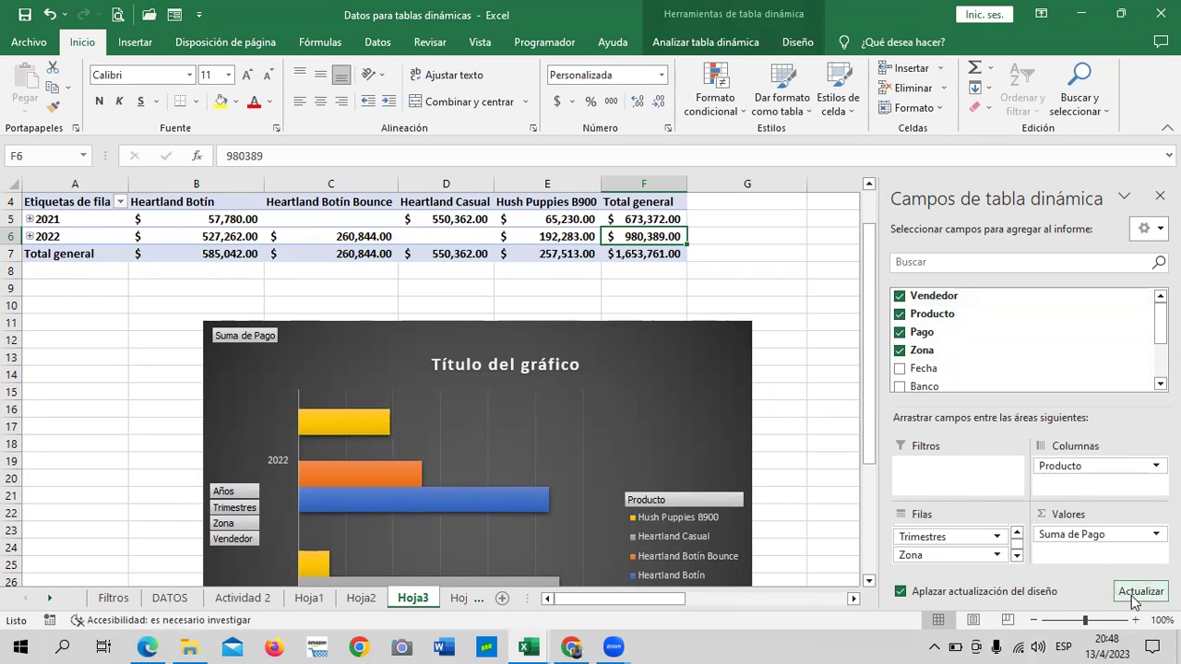
click(817, 322)
scroll(819, 319, up, 1)
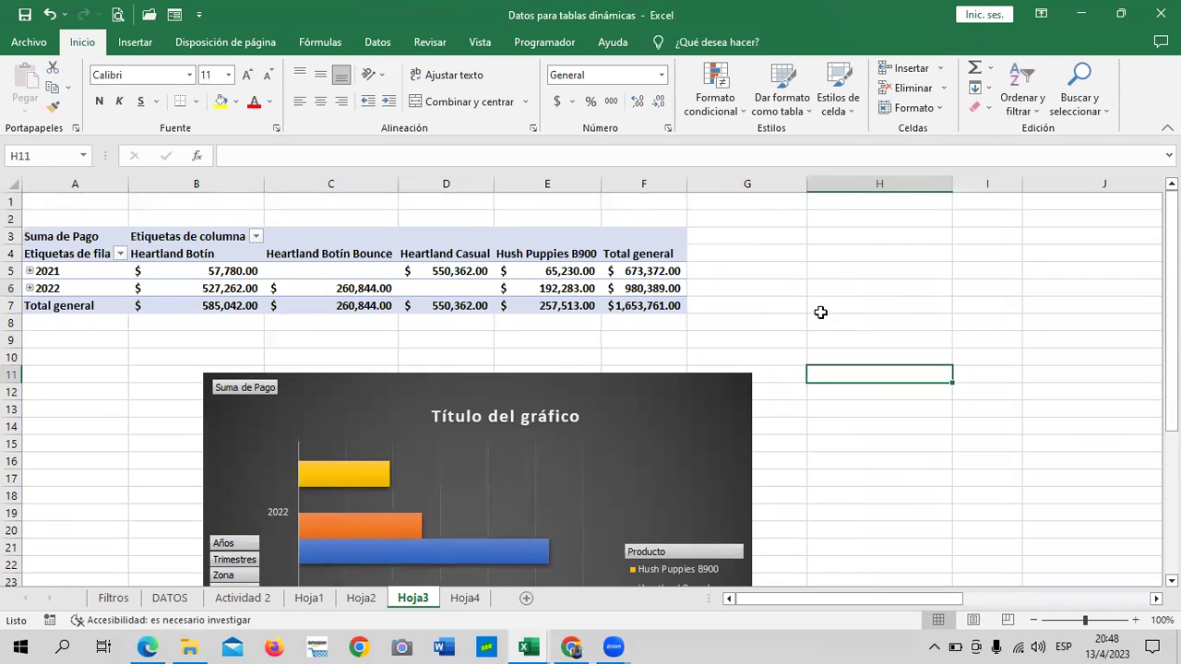
click(439, 302)
click(368, 269)
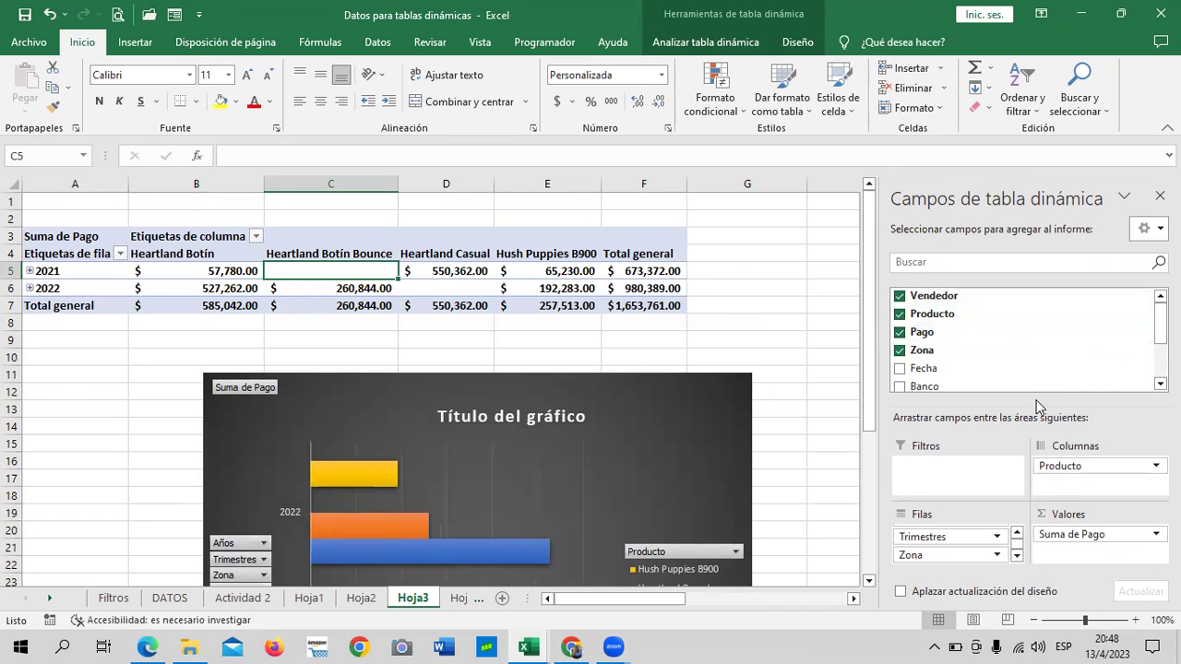
Uncheck Trimestres and Años so rows show Zona with salespeople nested beneath
scroll(1028, 393, down, 2)
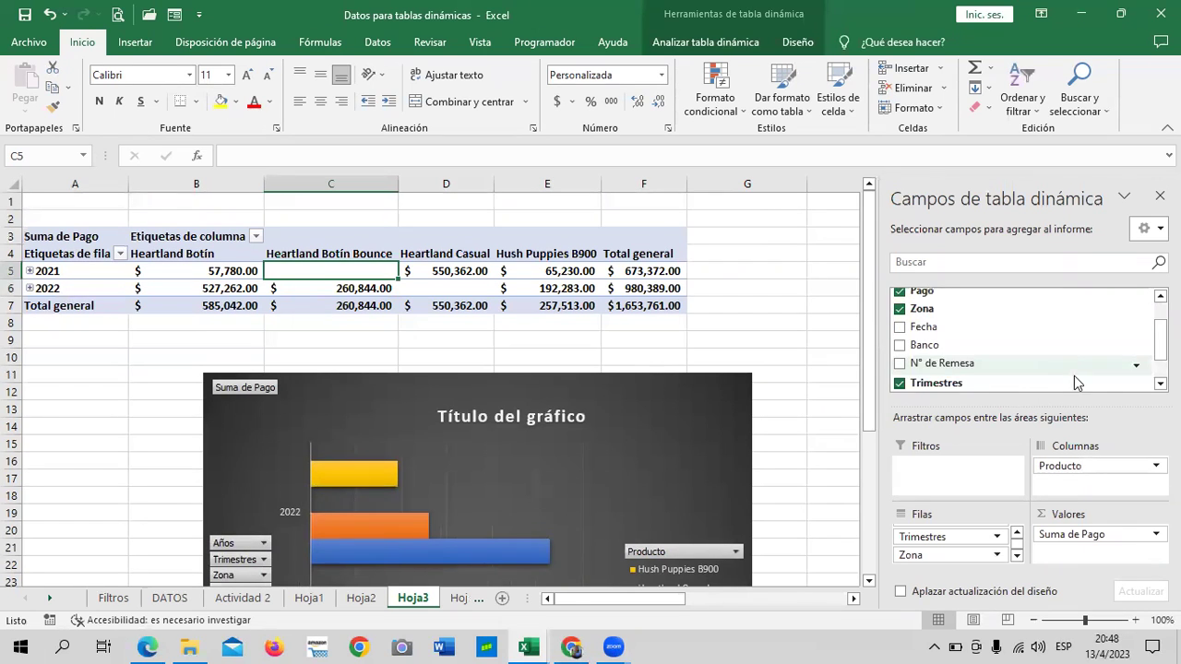
scroll(1074, 376, down, 2)
click(900, 343)
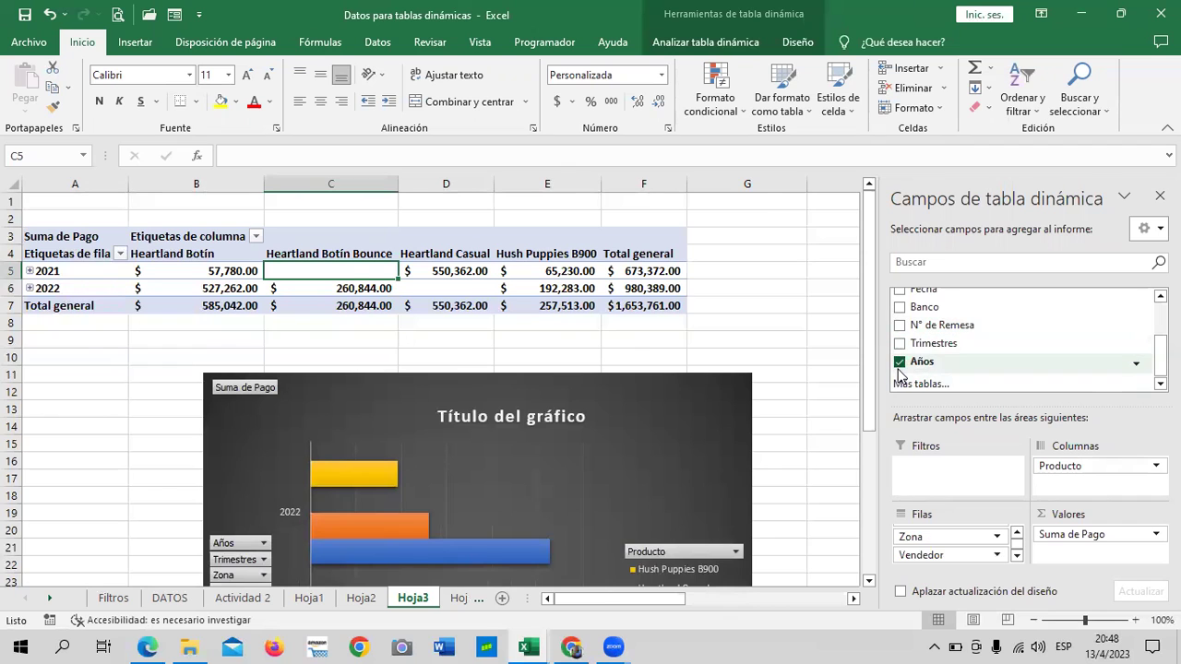
click(899, 362)
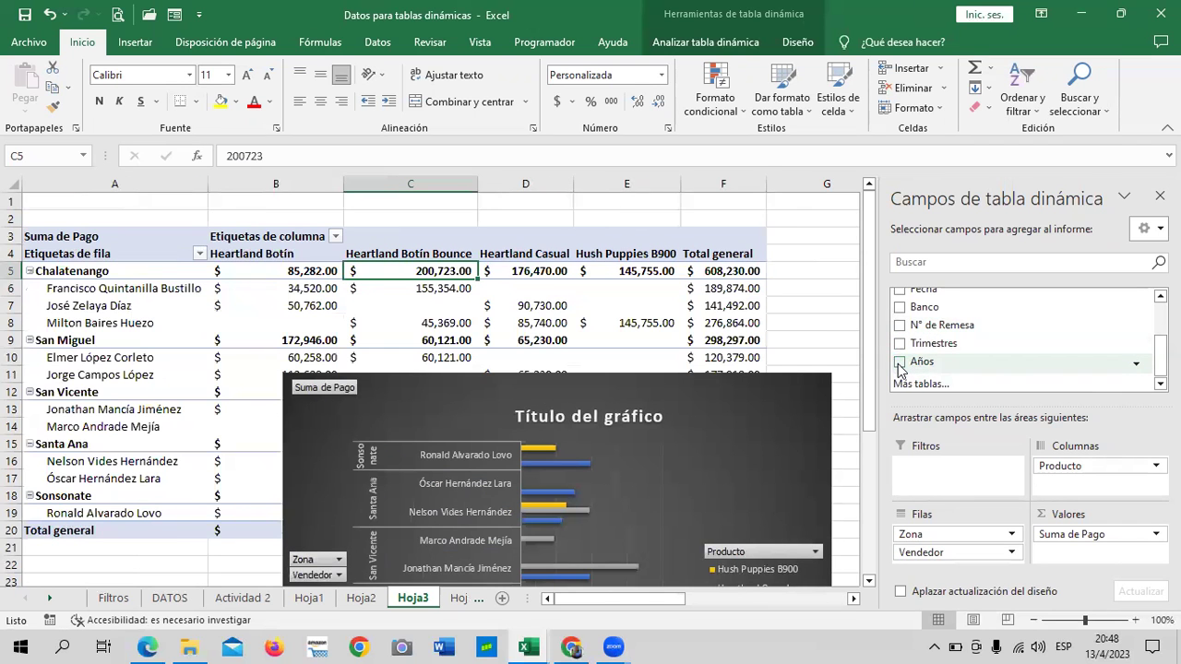
drag(737, 495, 706, 464)
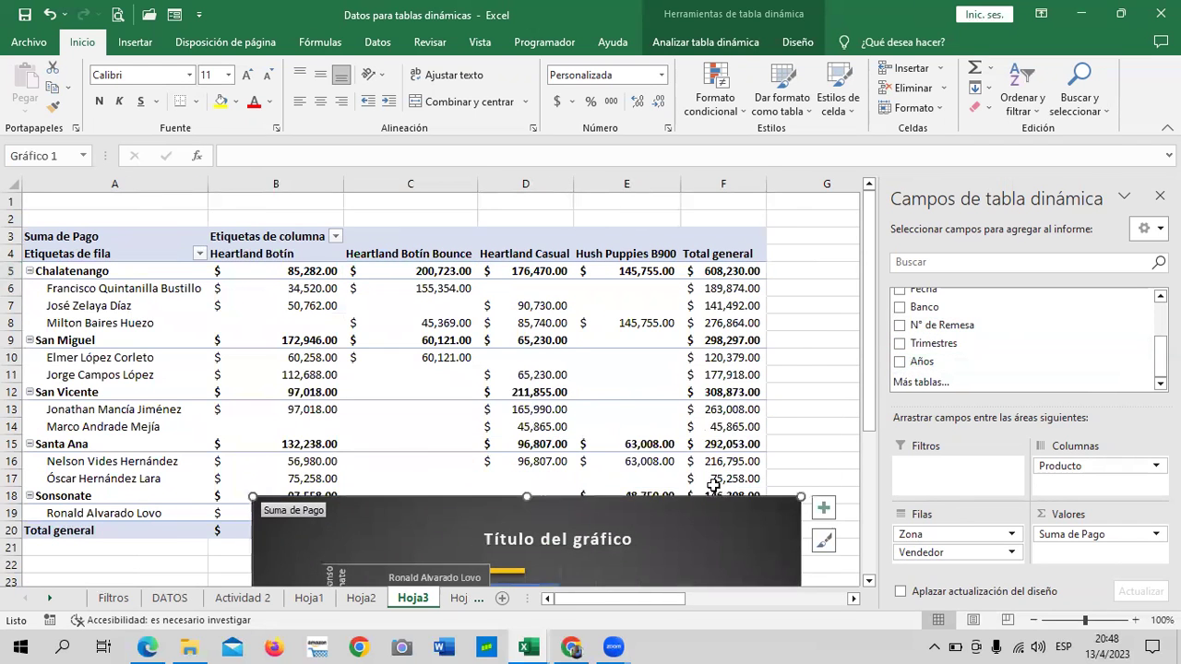
scroll(706, 463, down, 2)
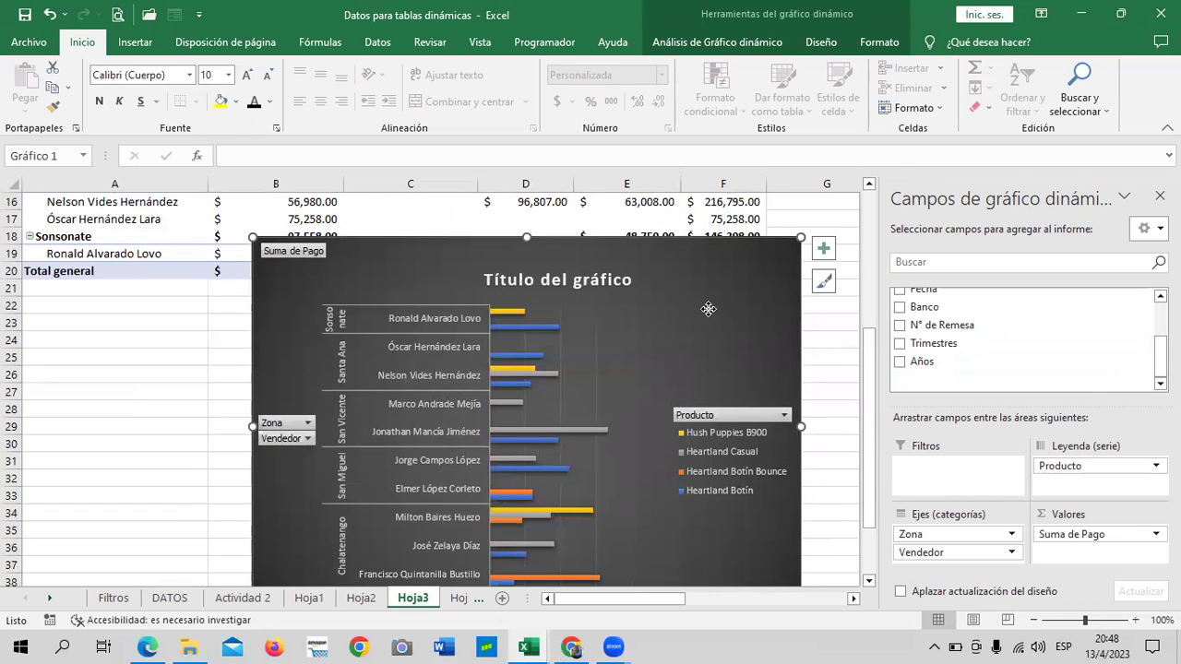
drag(706, 311, 618, 402)
scroll(618, 402, down, 1)
scroll(622, 409, down, 3)
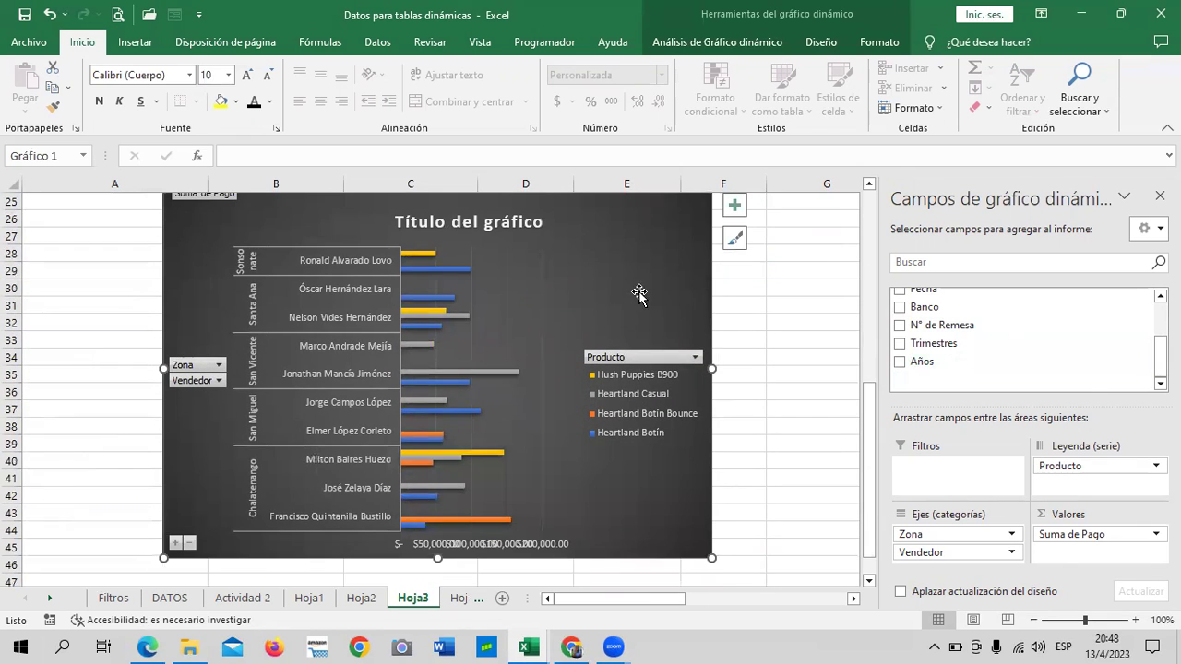
key(ctrl+z)
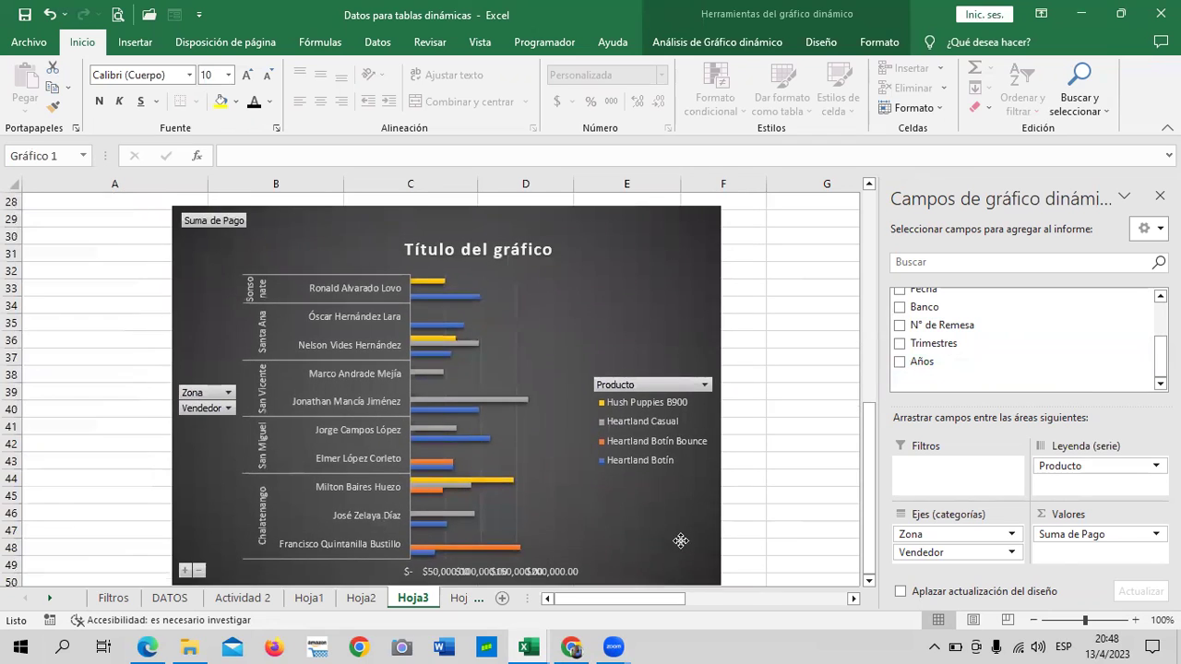
click(795, 405)
drag(686, 529, 689, 542)
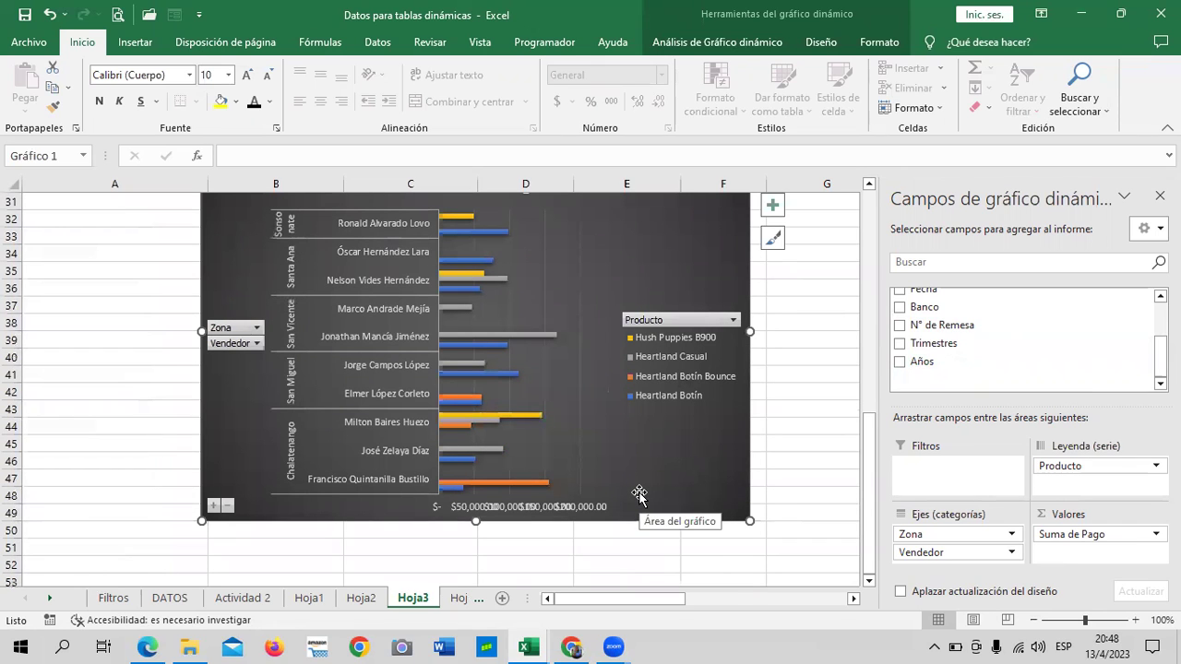
scroll(640, 496, up, 1)
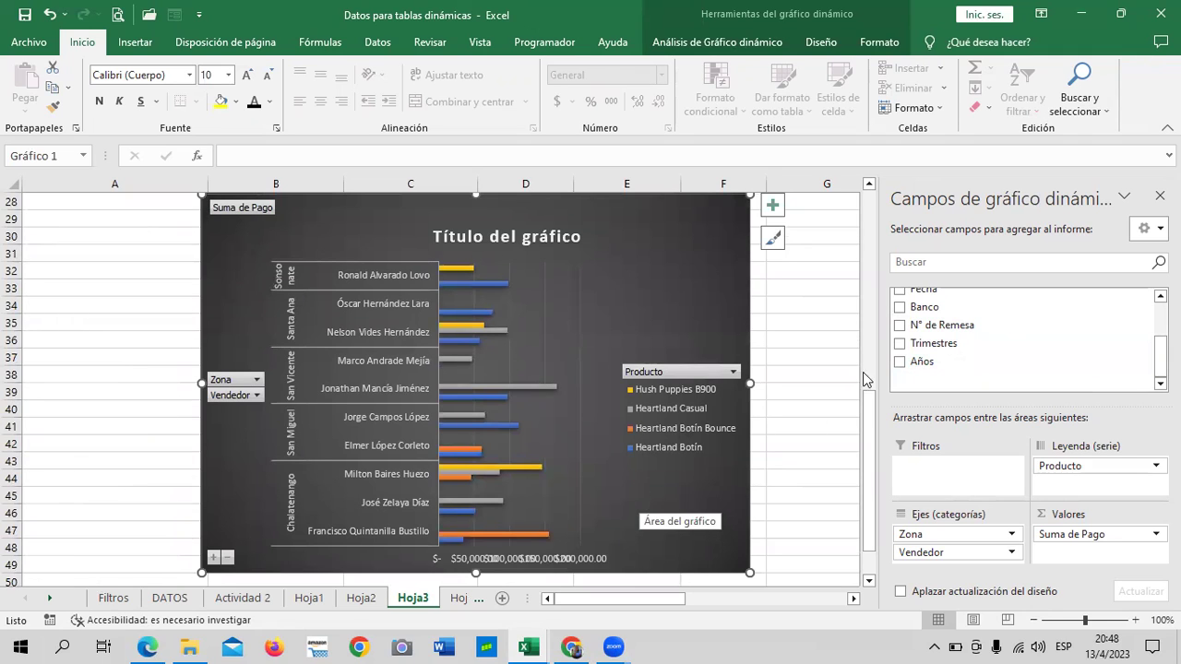
scroll(913, 351, up, 2)
scroll(916, 358, up, 1)
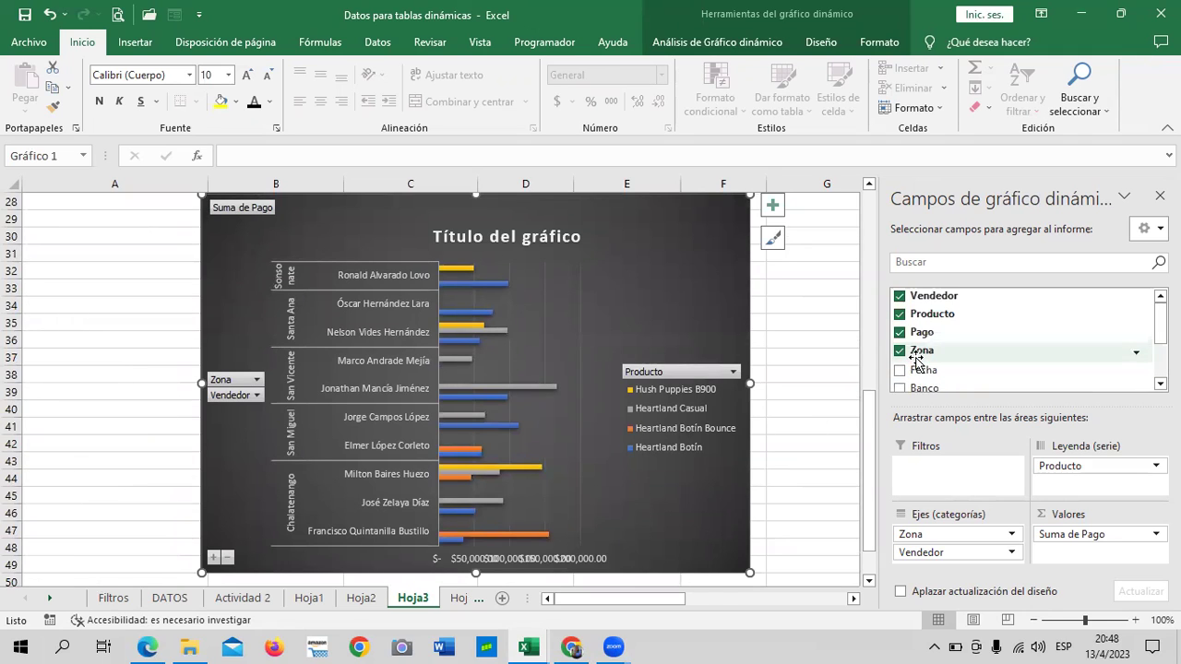
scroll(470, 378, down, 1)
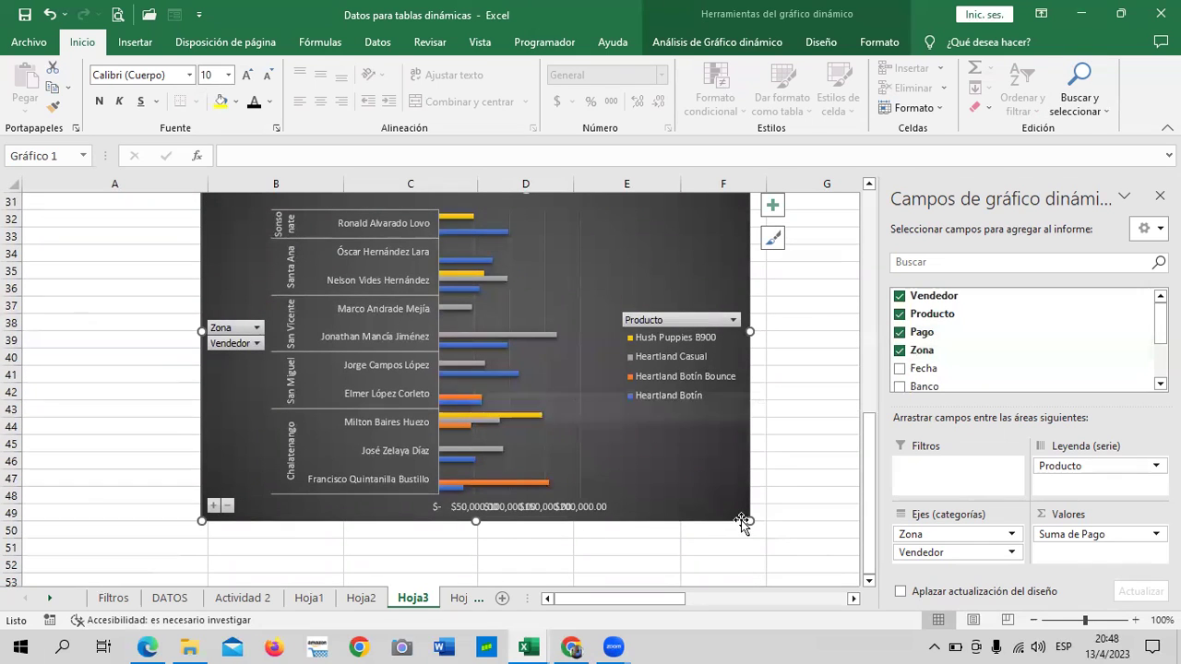
drag(750, 522, 785, 563)
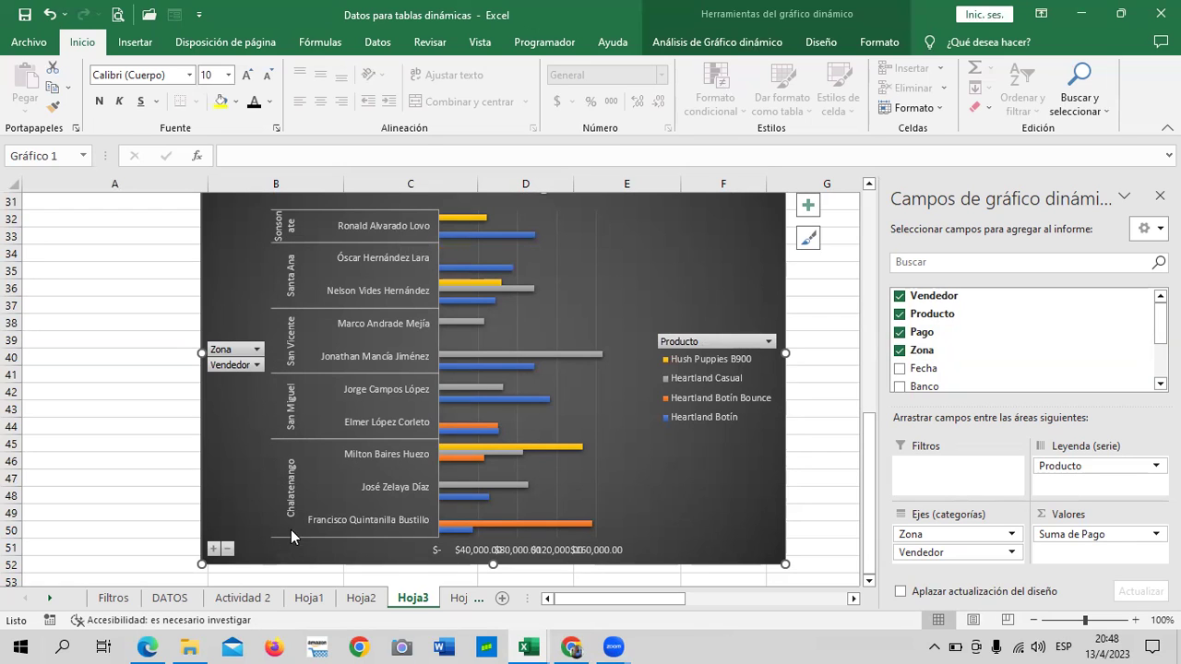
click(294, 498)
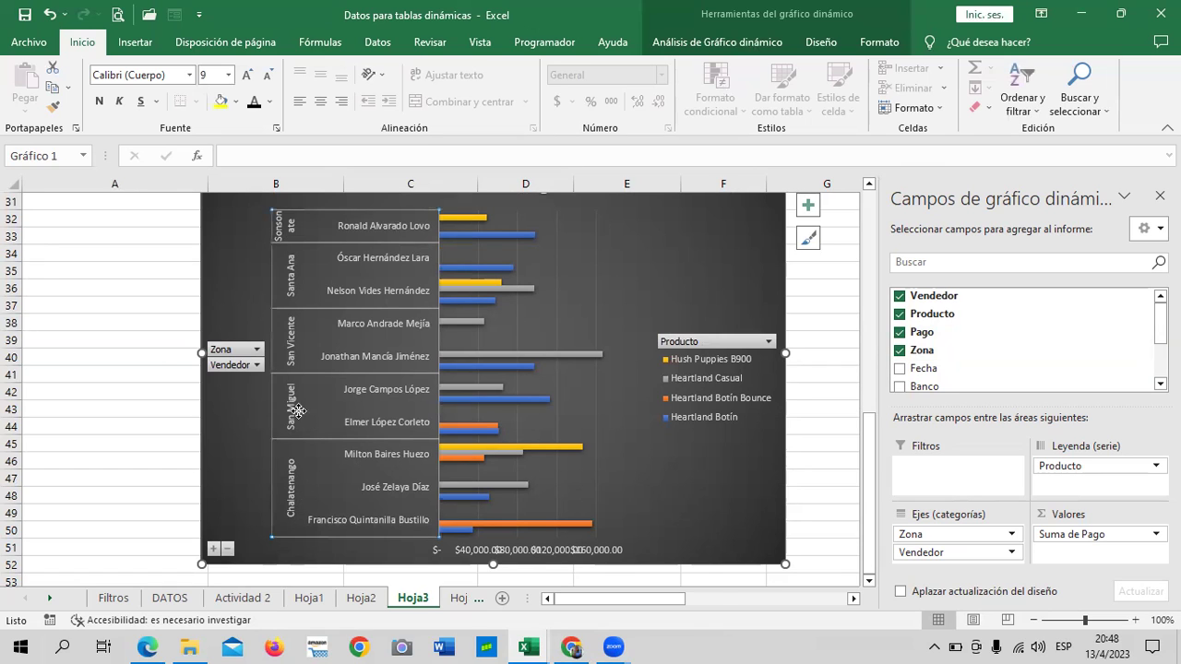
key(Escape)
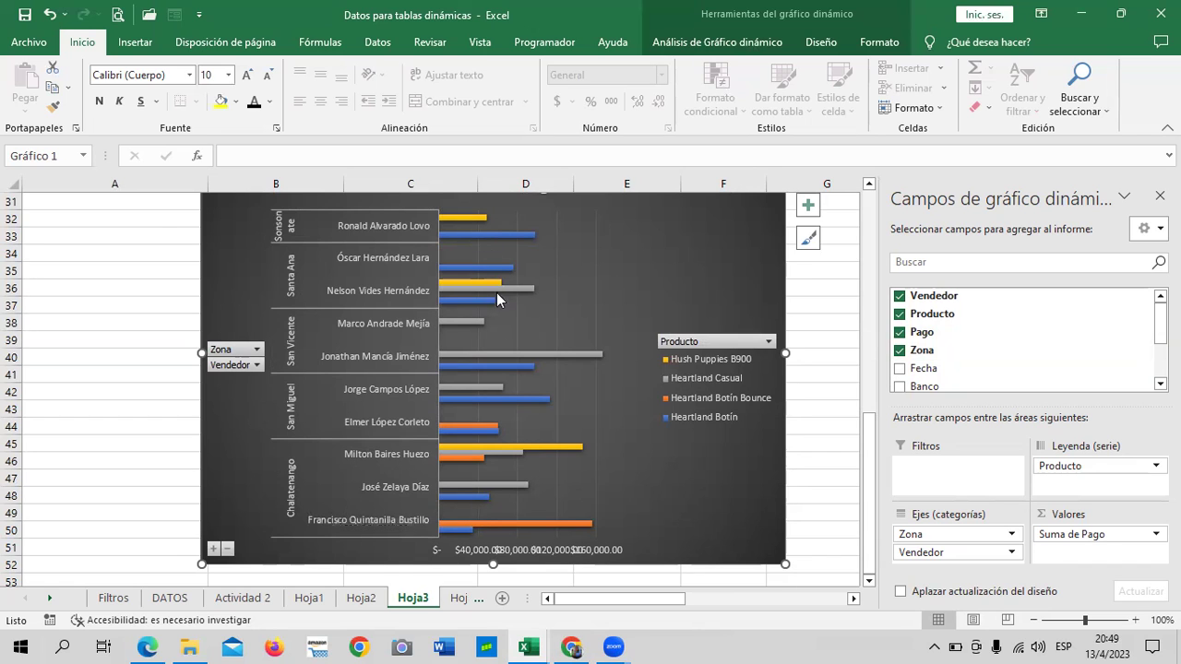
scroll(632, 400, down, 2)
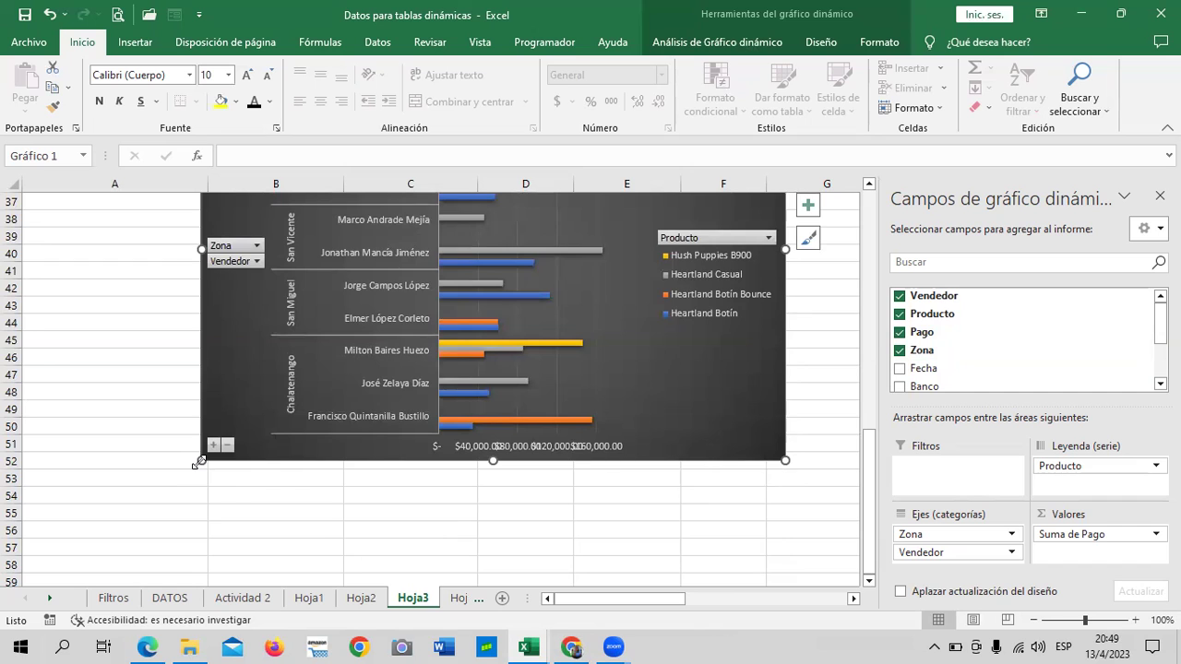
drag(199, 461, 105, 539)
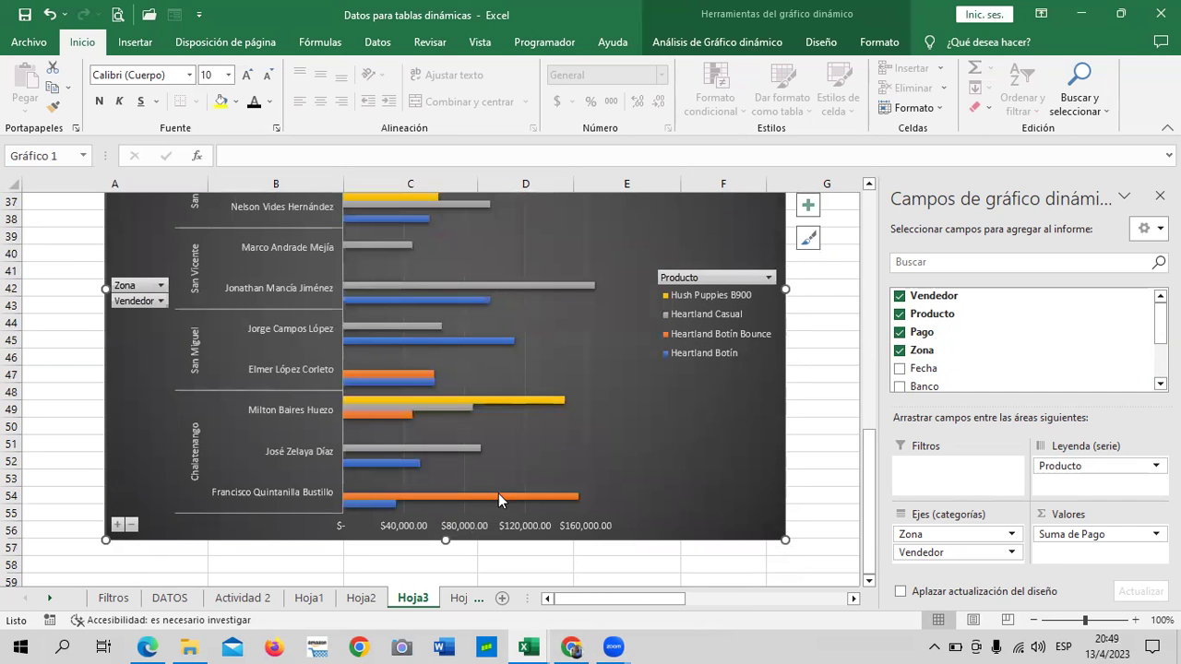
scroll(660, 502, up, 1)
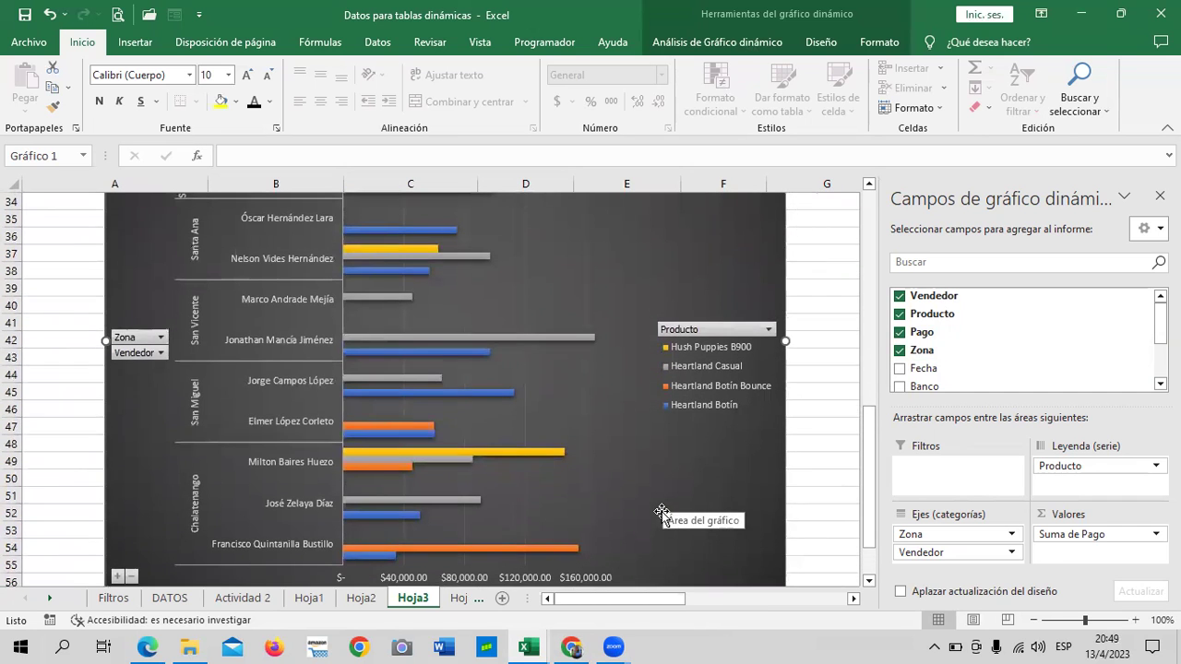
scroll(661, 511, up, 3)
scroll(661, 511, down, 5)
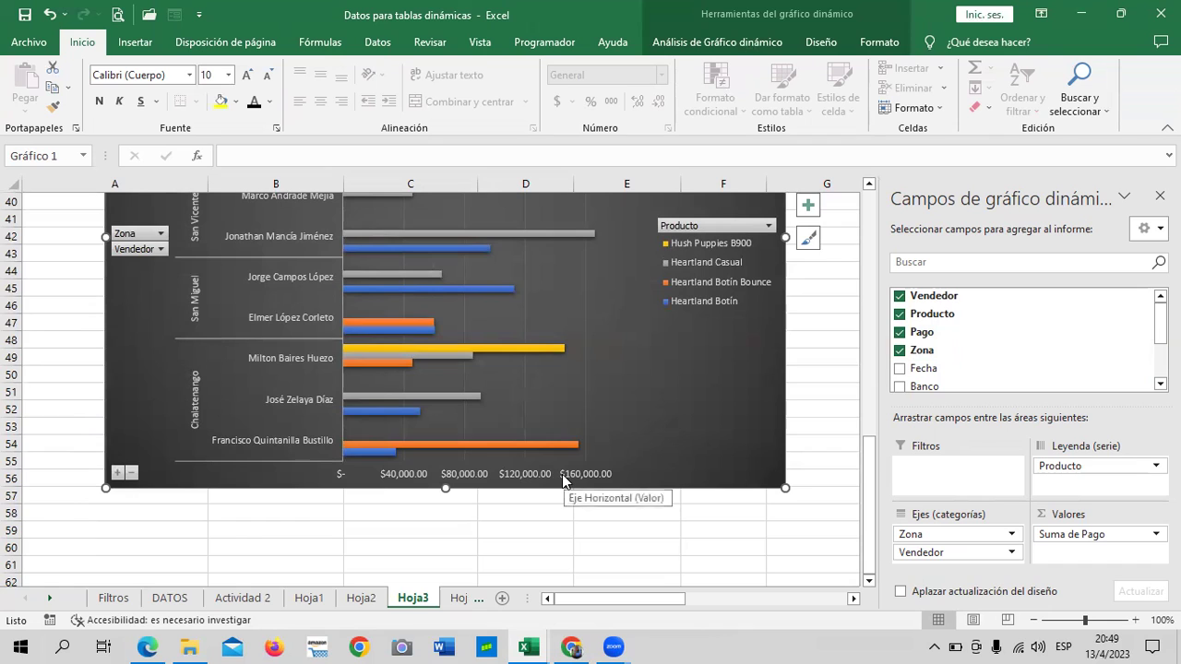
scroll(563, 480, up, 1)
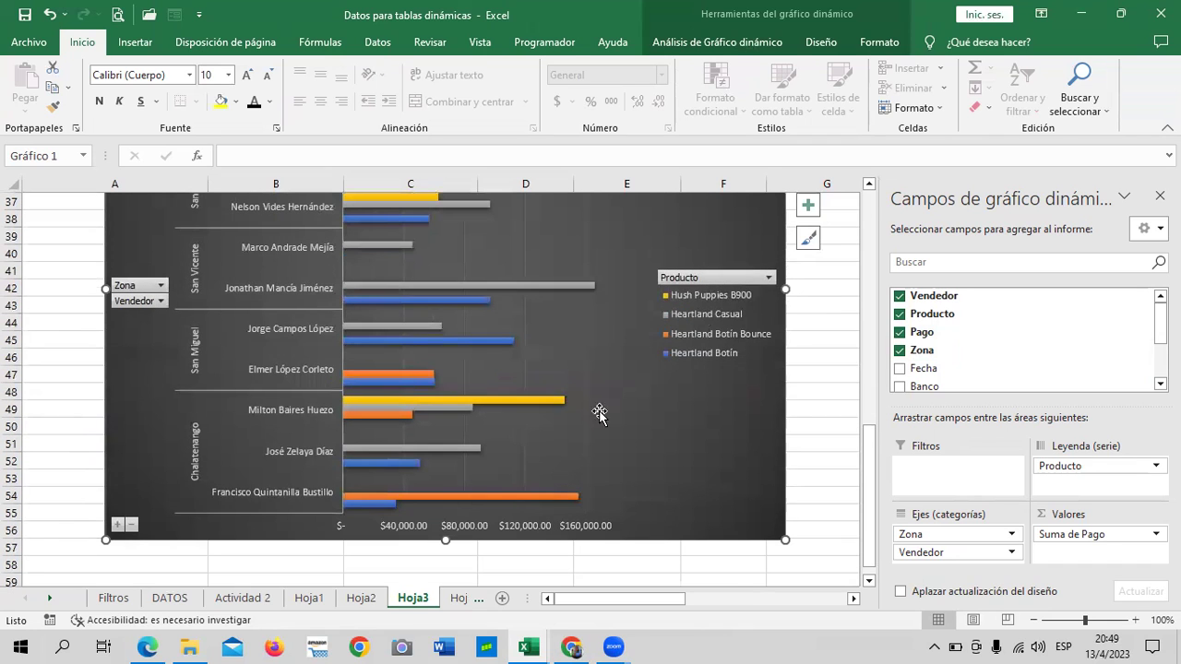
Turn on Etiquetas de datos so each bar shows its amount, e.g. $165,990.00
click(808, 211)
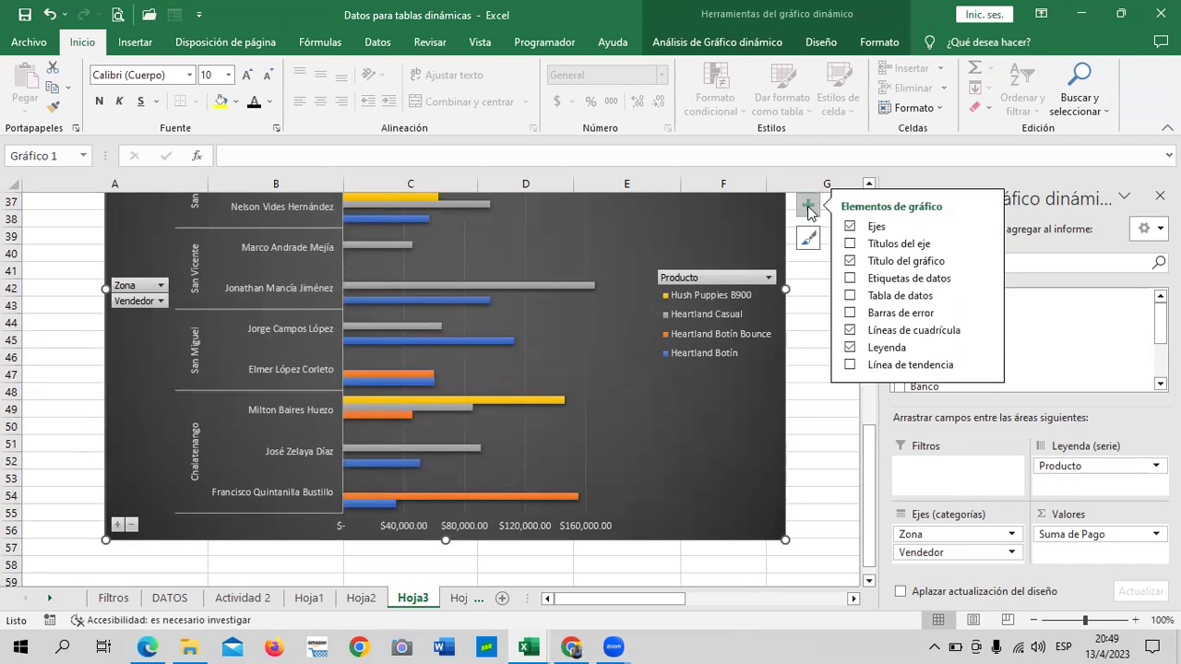
click(850, 279)
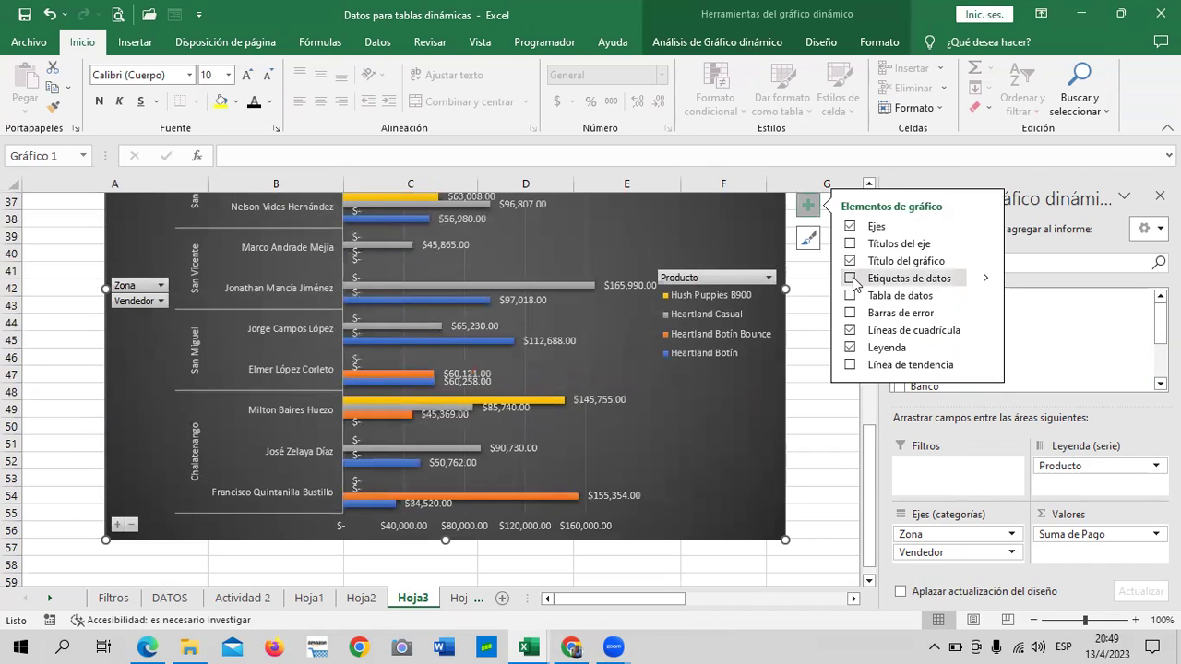
click(850, 279)
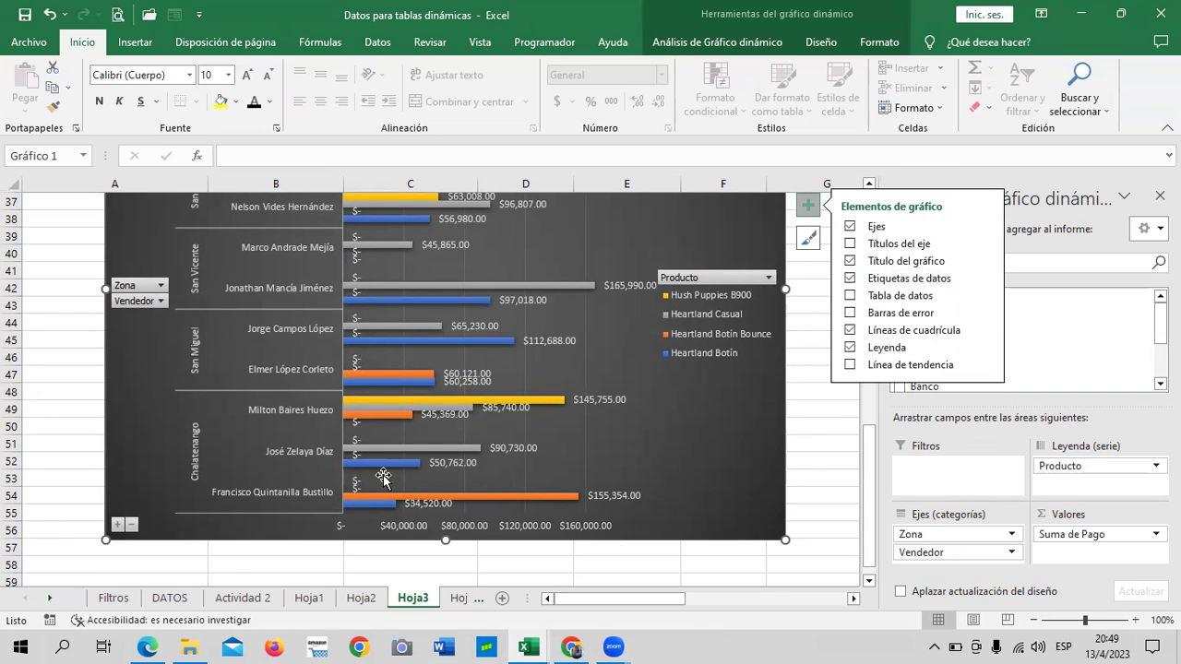
scroll(453, 492, up, 1)
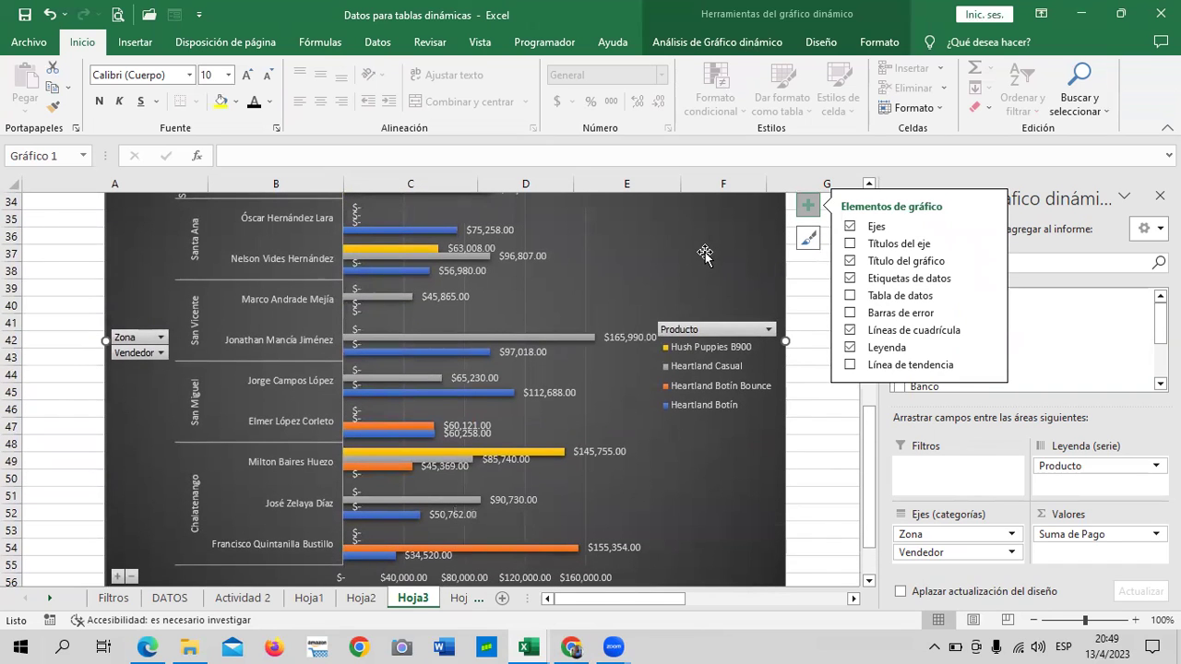
click(821, 43)
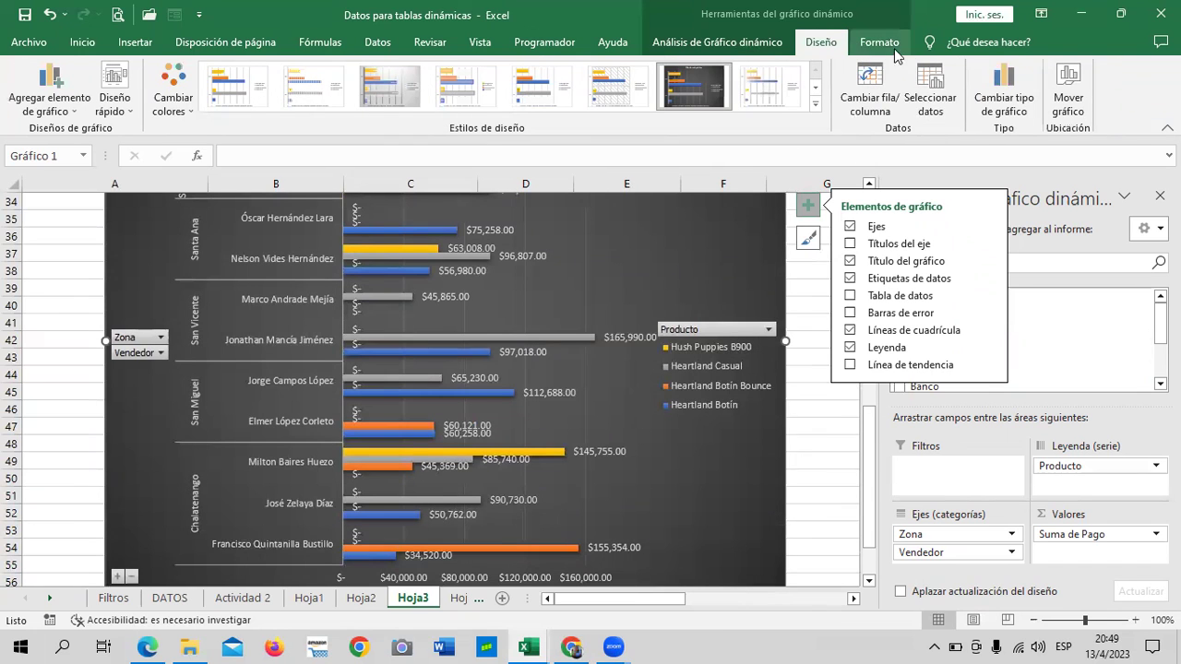
Move the pivot chart onto a new chart sheet named Gráfico1
click(1068, 92)
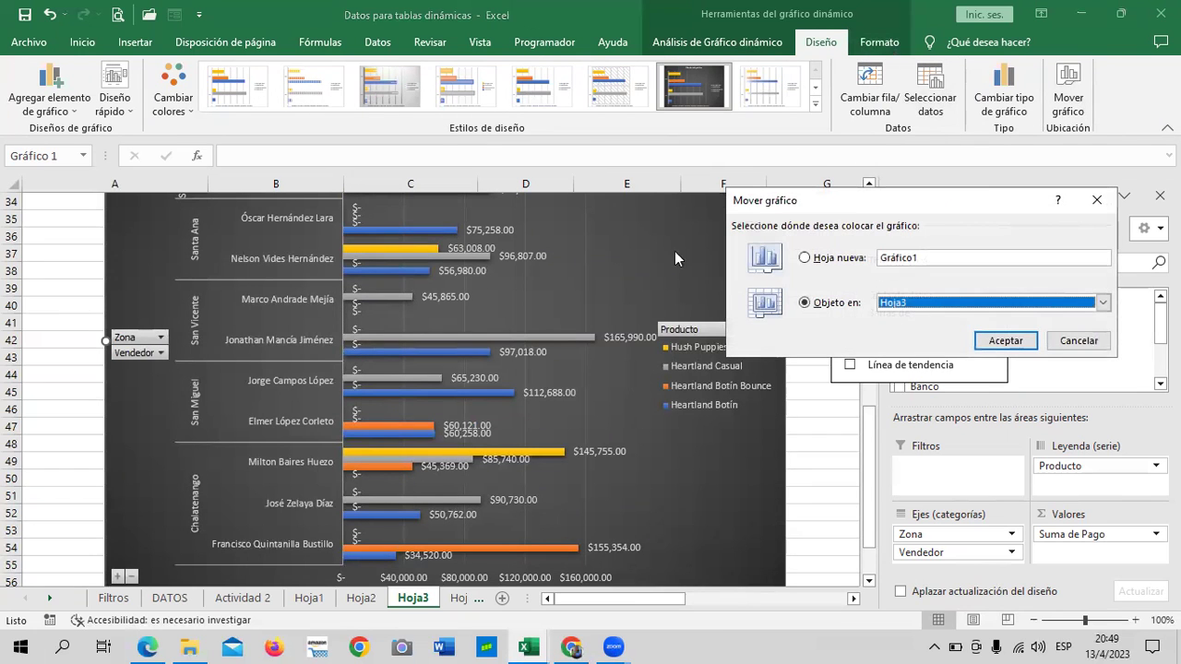
click(813, 258)
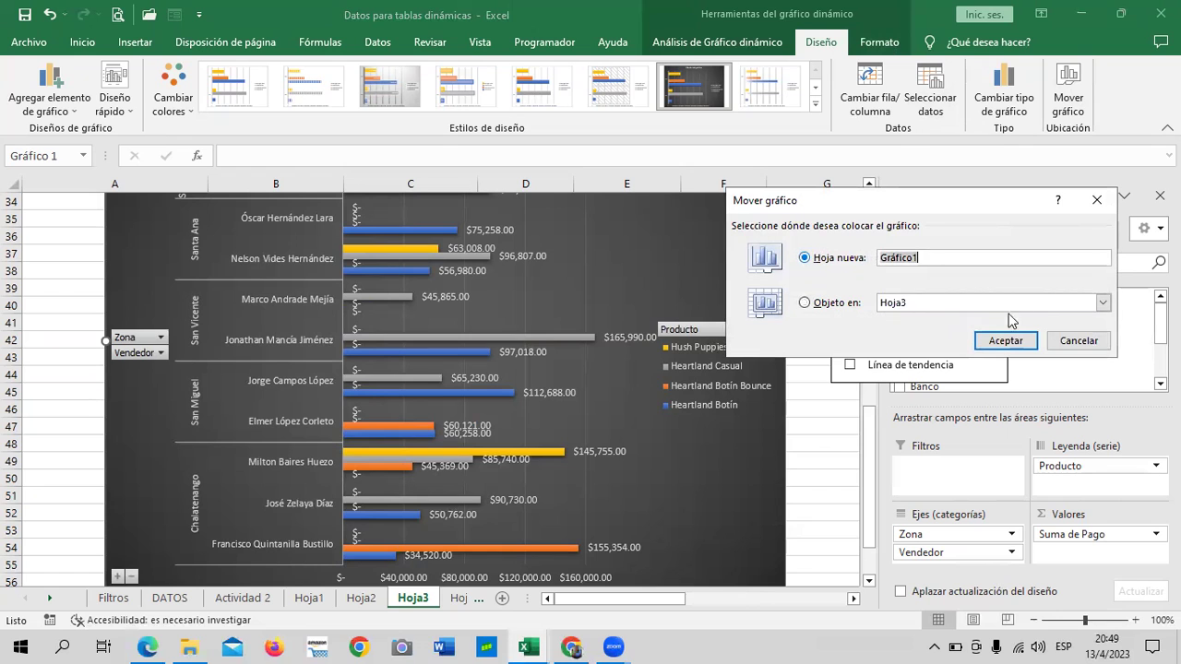
click(1002, 341)
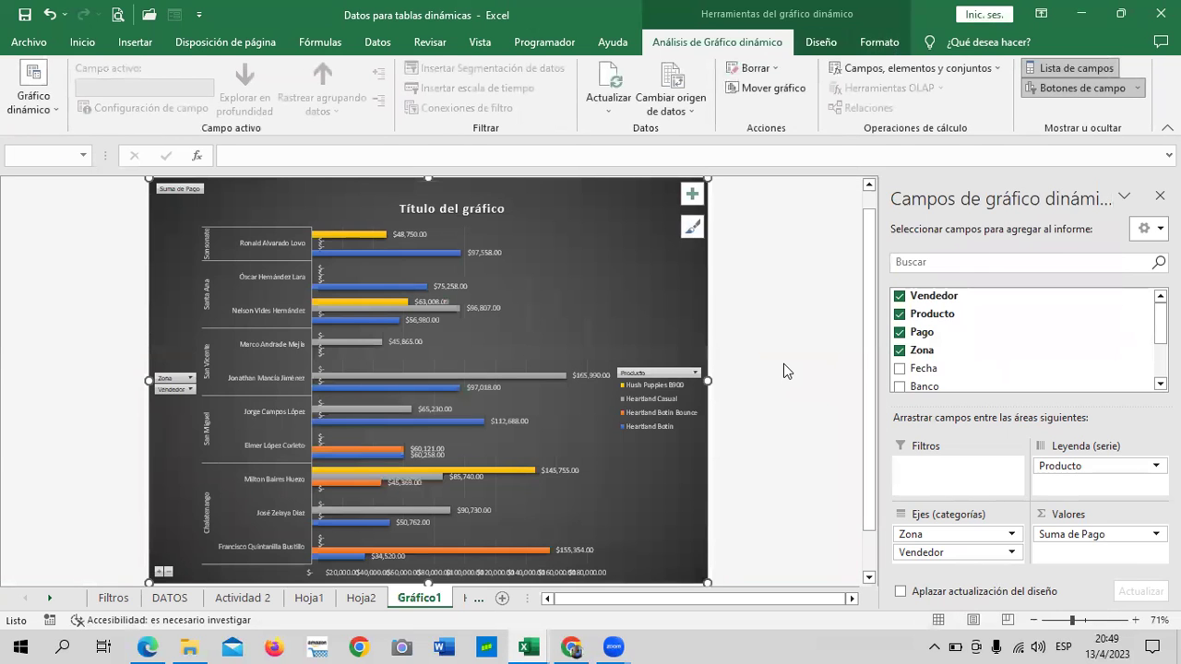
click(783, 371)
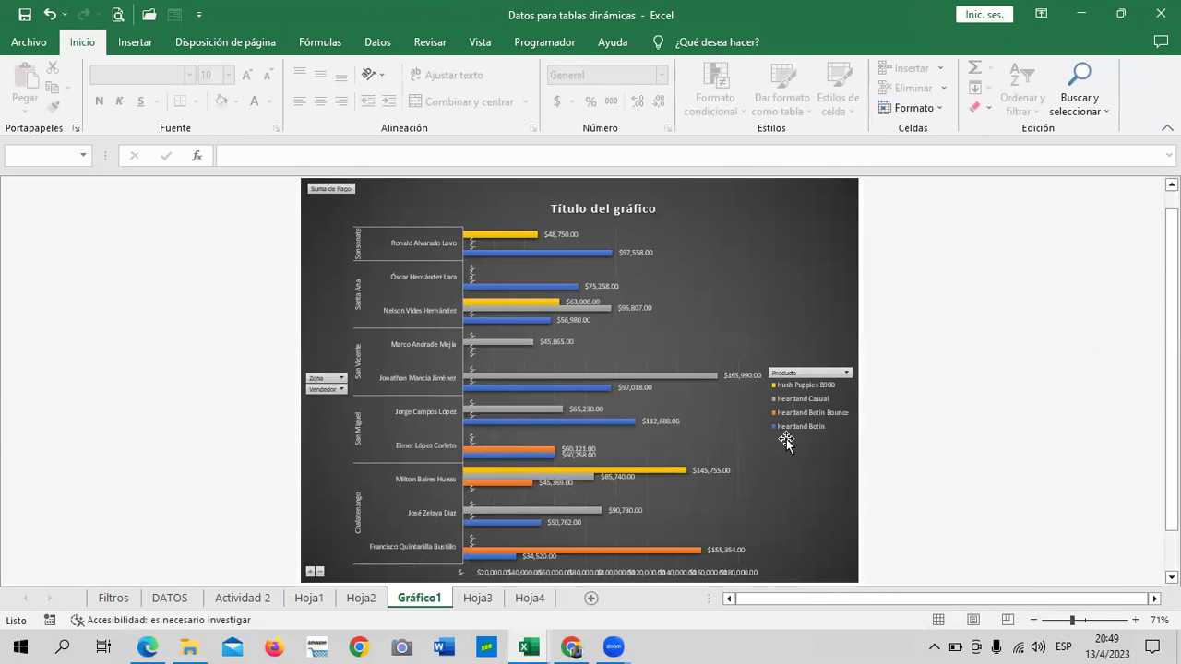
click(784, 312)
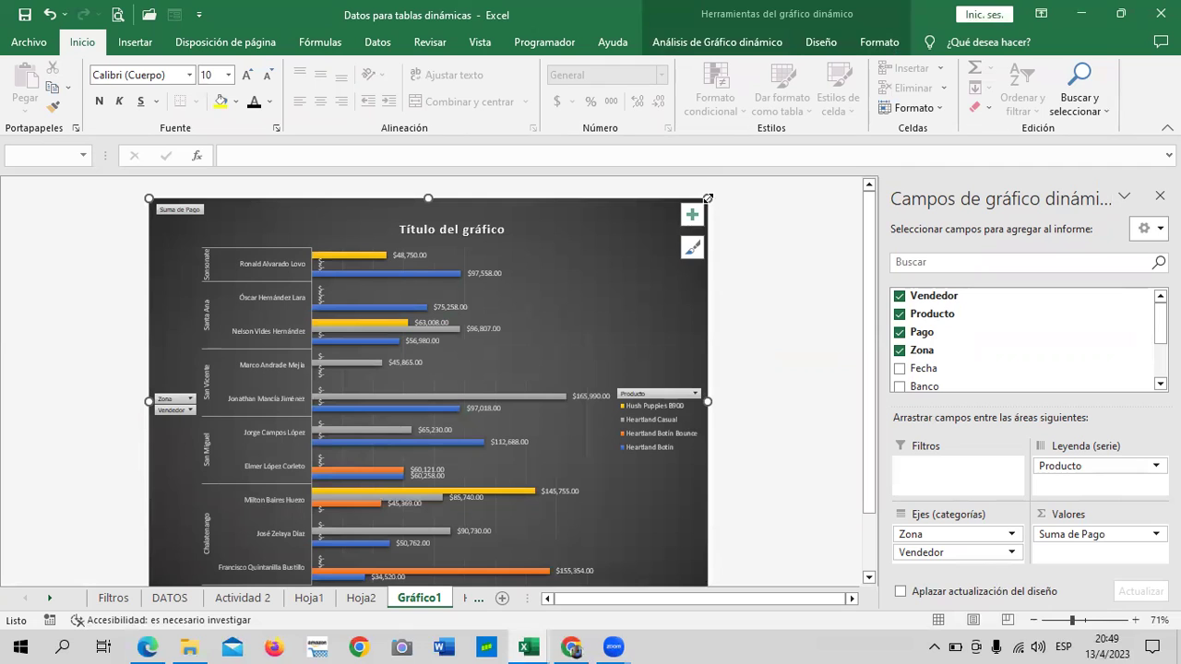
scroll(691, 370, down, 2)
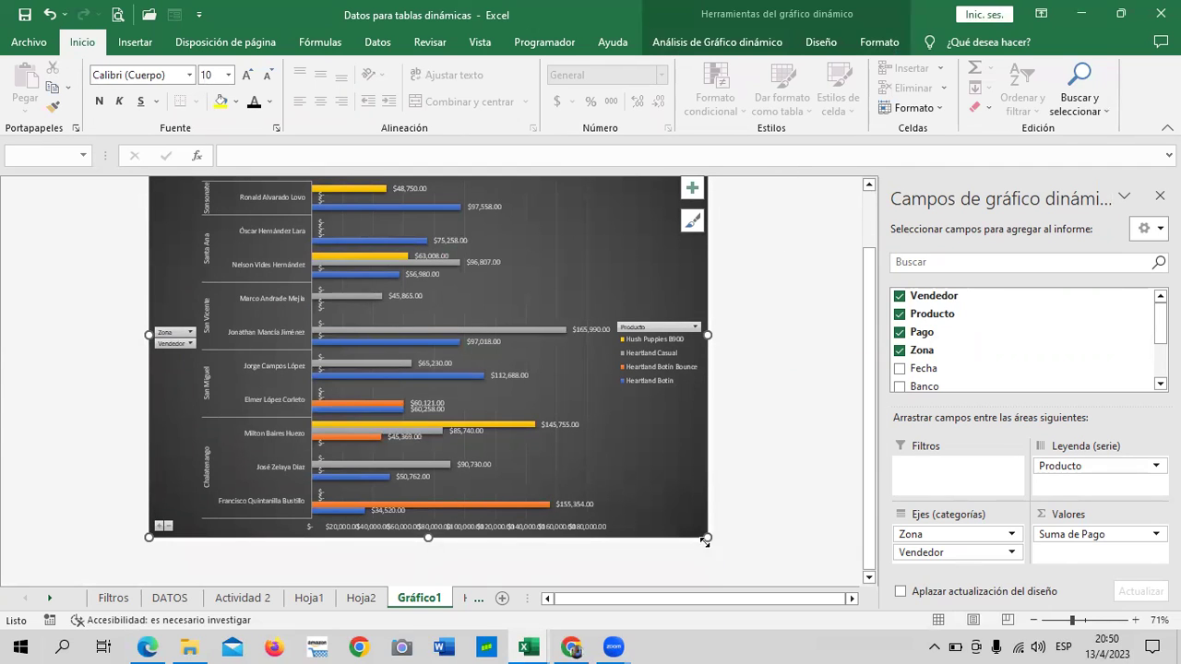
click(759, 484)
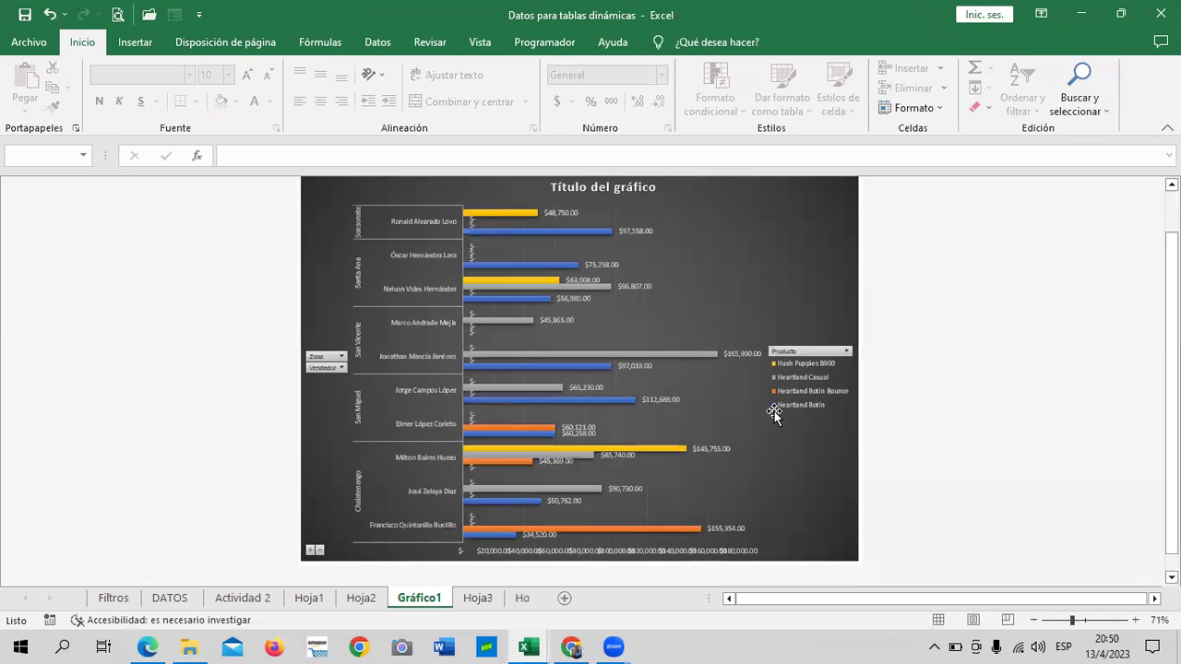
scroll(628, 451, down, 1)
click(628, 451)
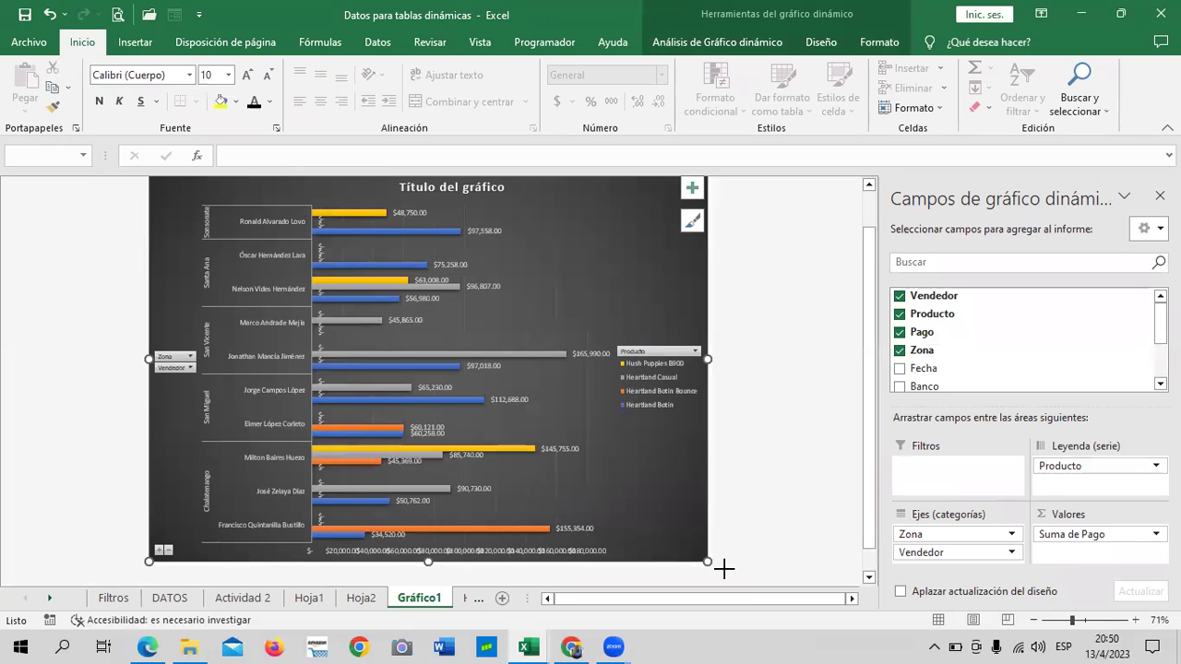
scroll(698, 467, up, 1)
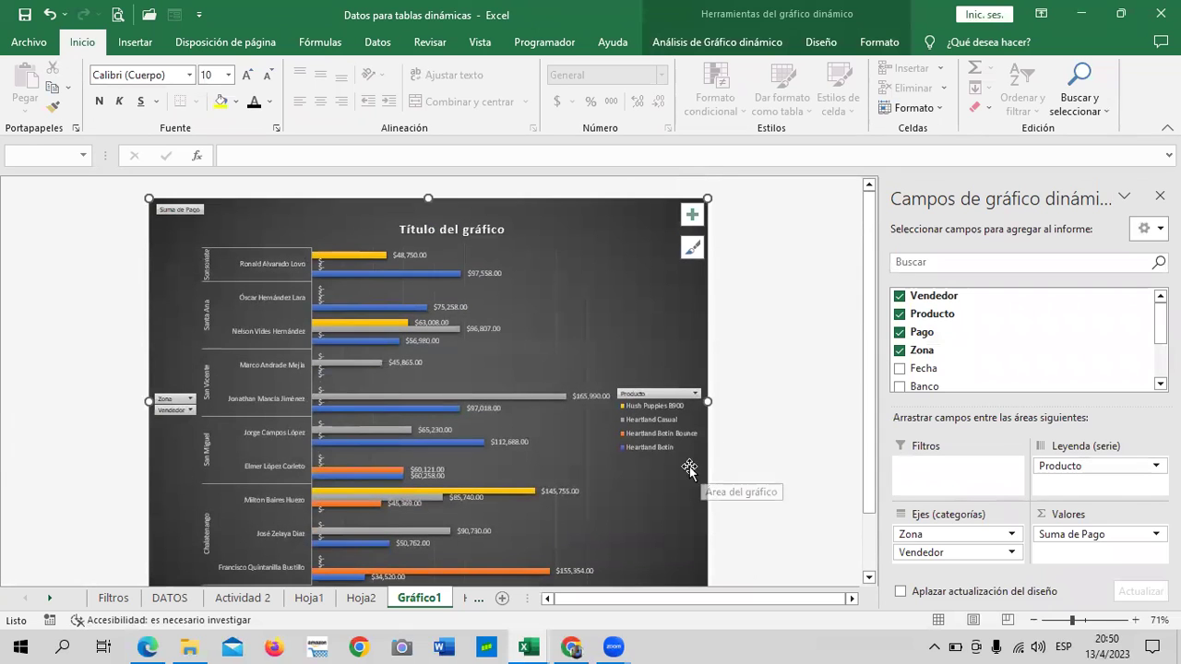
scroll(678, 470, down, 2)
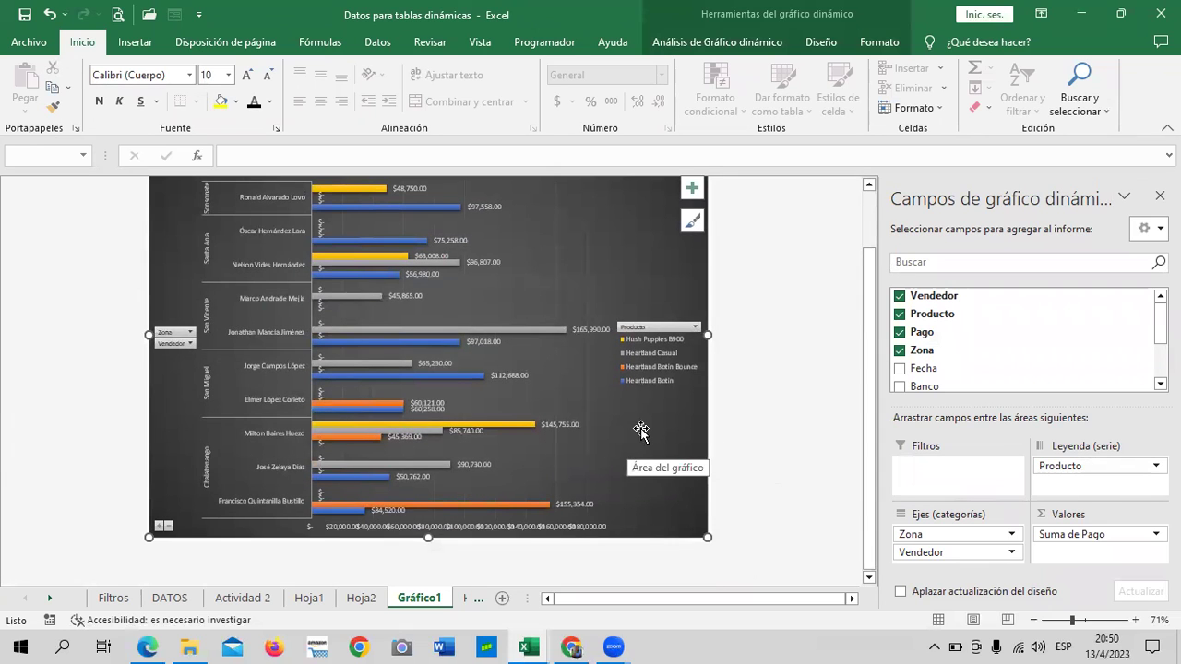
scroll(701, 441, up, 1)
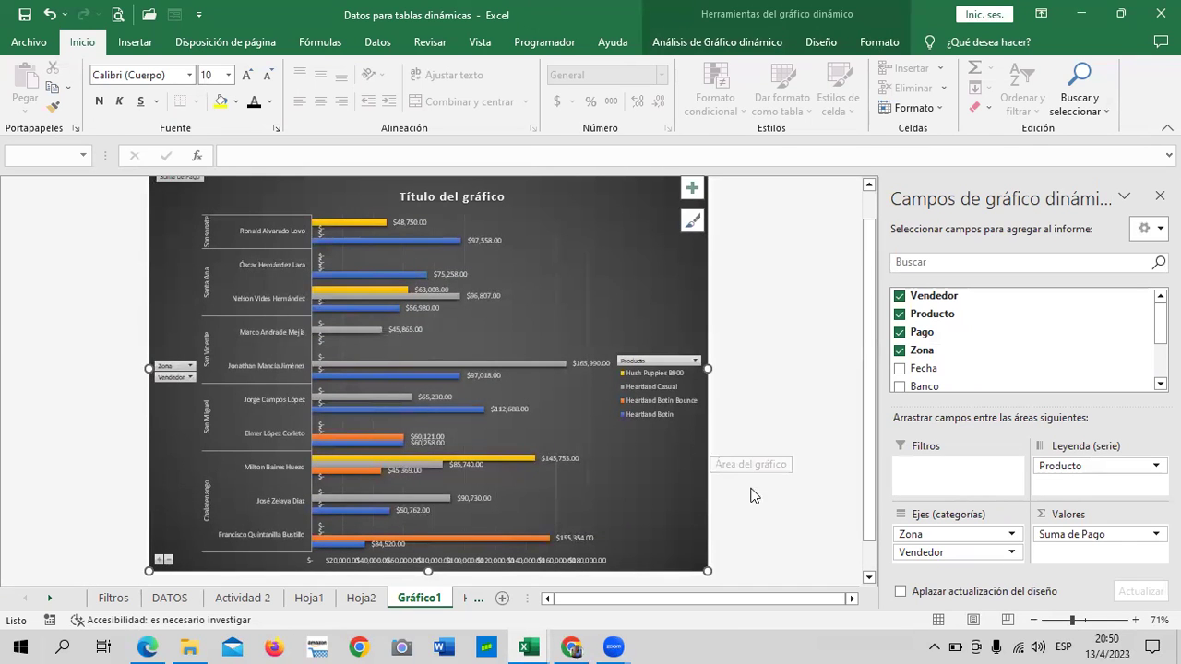
click(1135, 620)
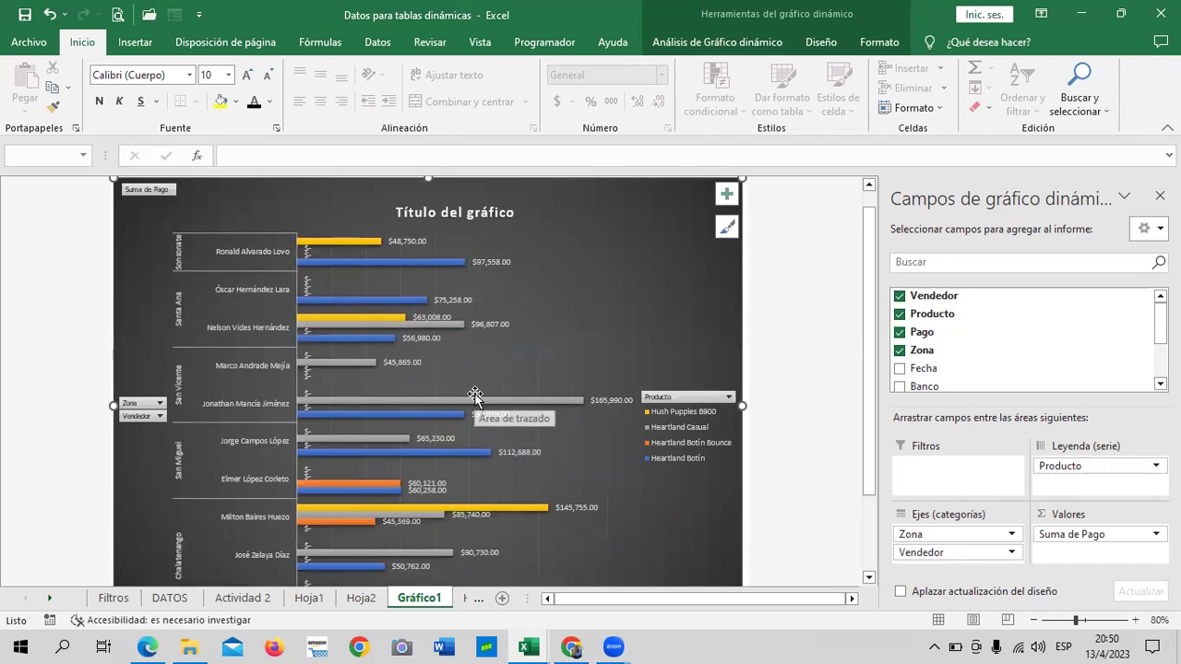
scroll(473, 395, up, 1)
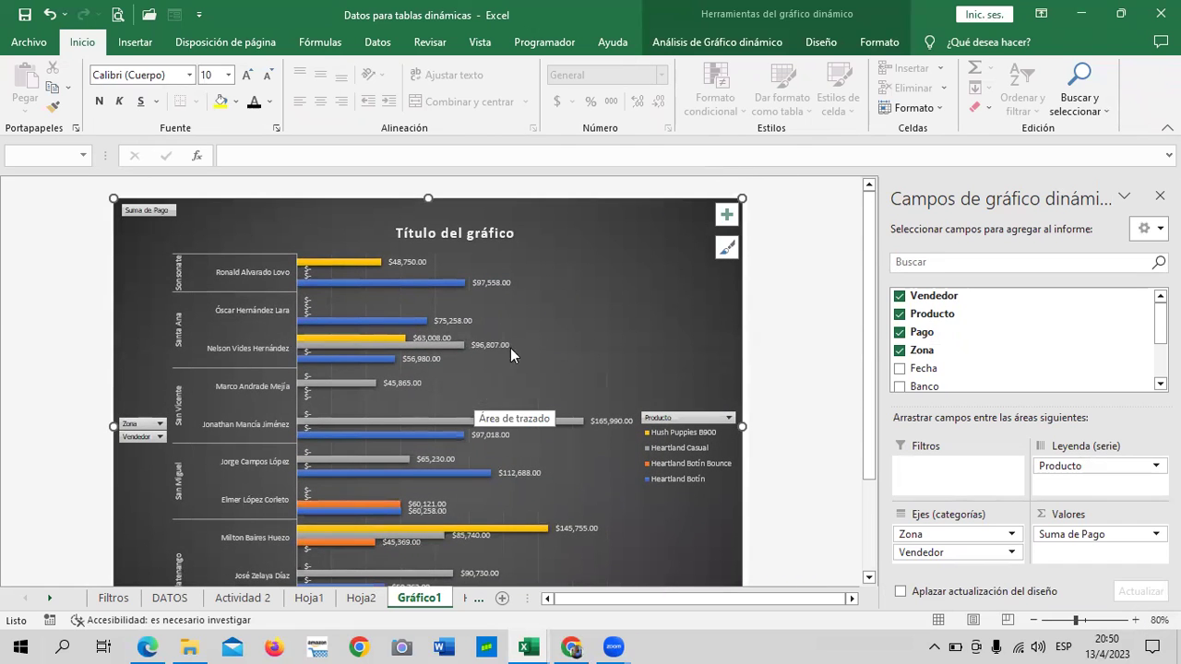
click(547, 317)
click(254, 272)
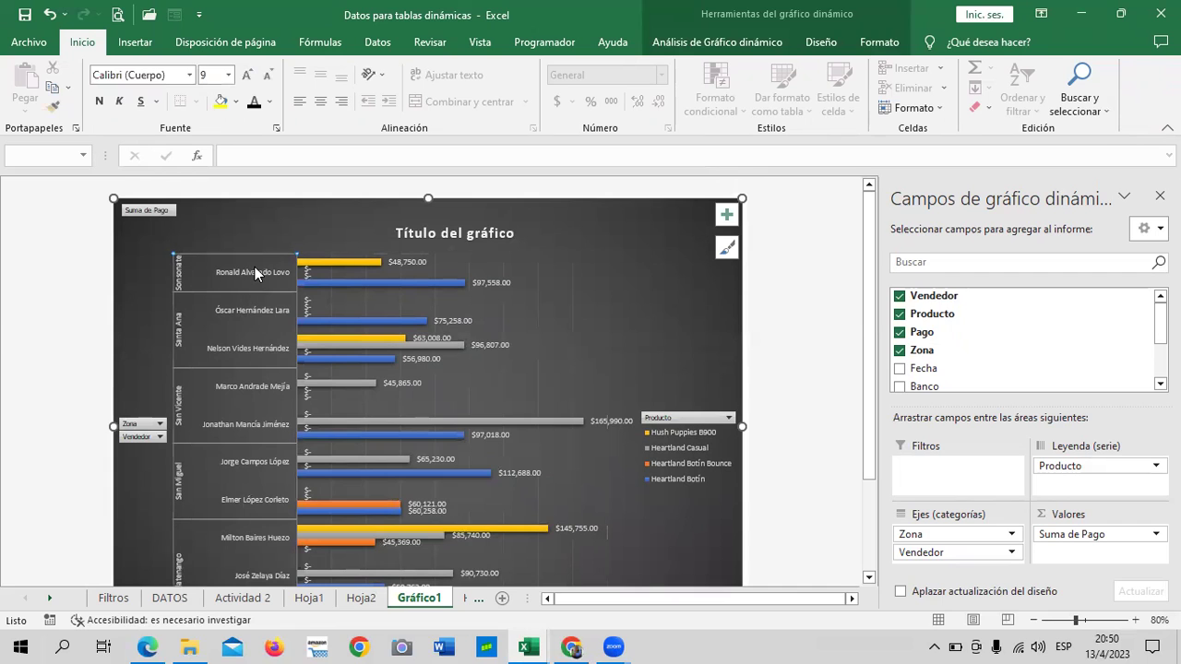
scroll(253, 277, down, 3)
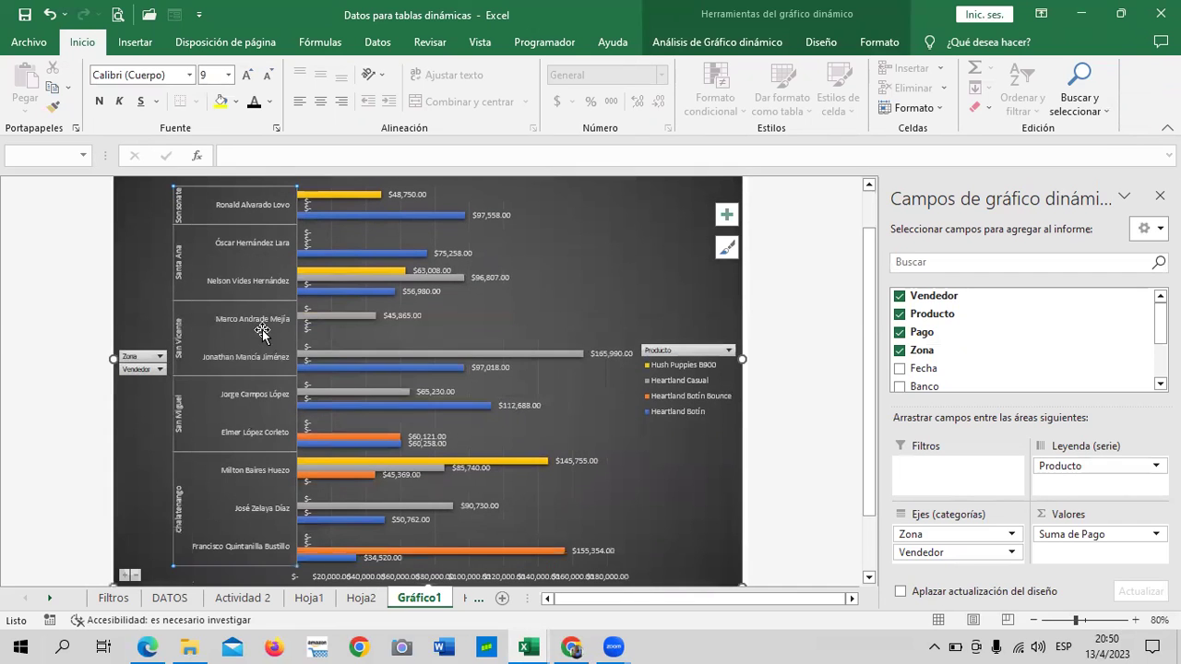
click(362, 193)
click(468, 215)
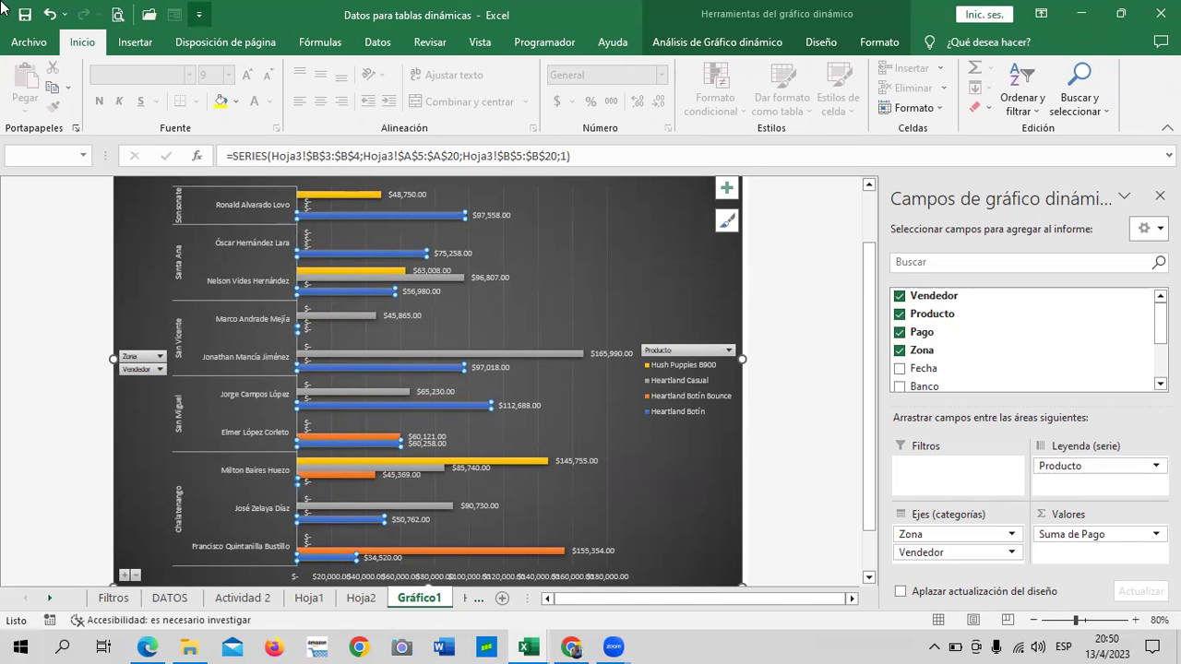
click(817, 356)
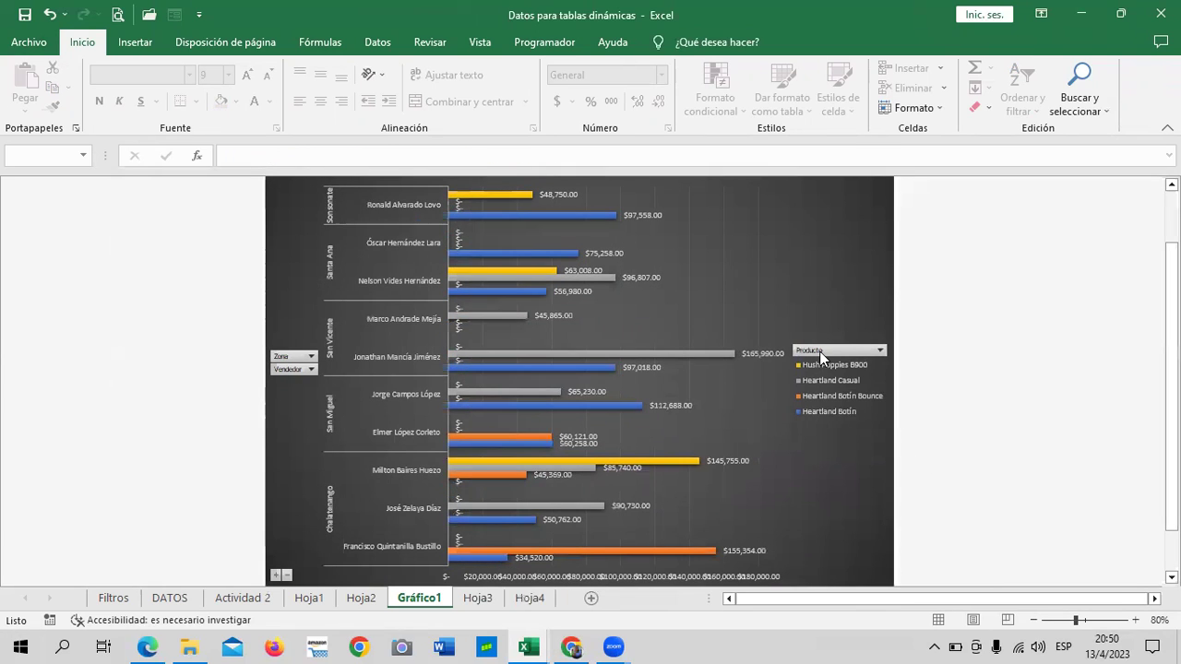
scroll(809, 344, down, 1)
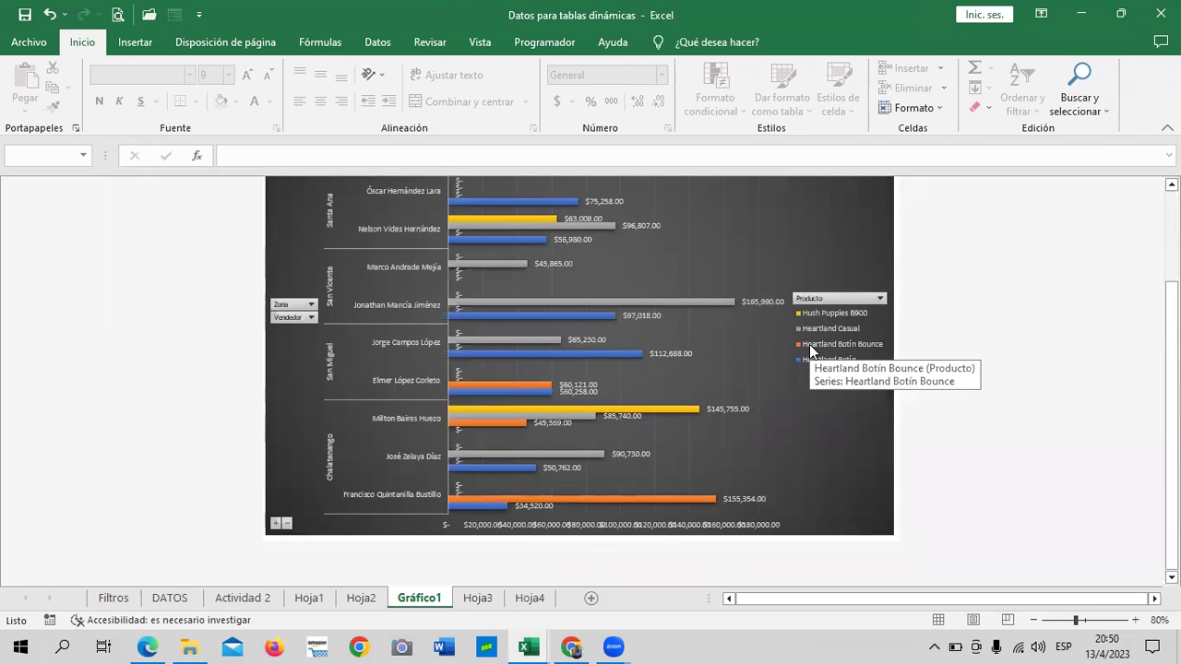
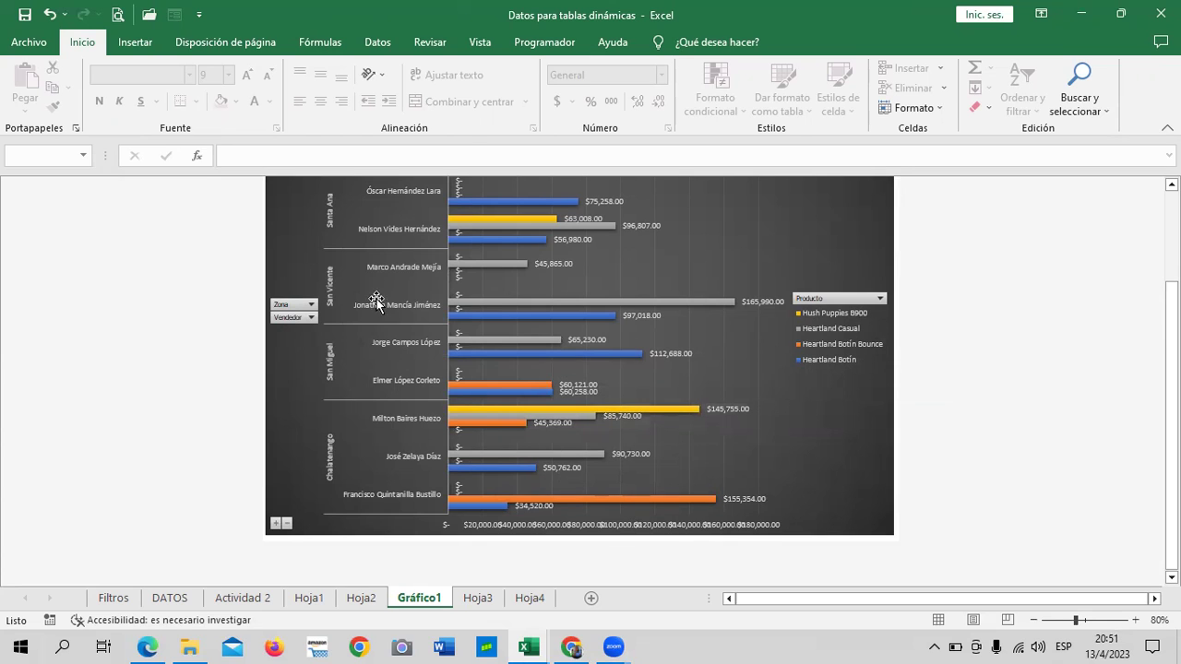
Select the existing pivot chart to inspect its fields
scroll(378, 343, up, 2)
scroll(381, 340, up, 1)
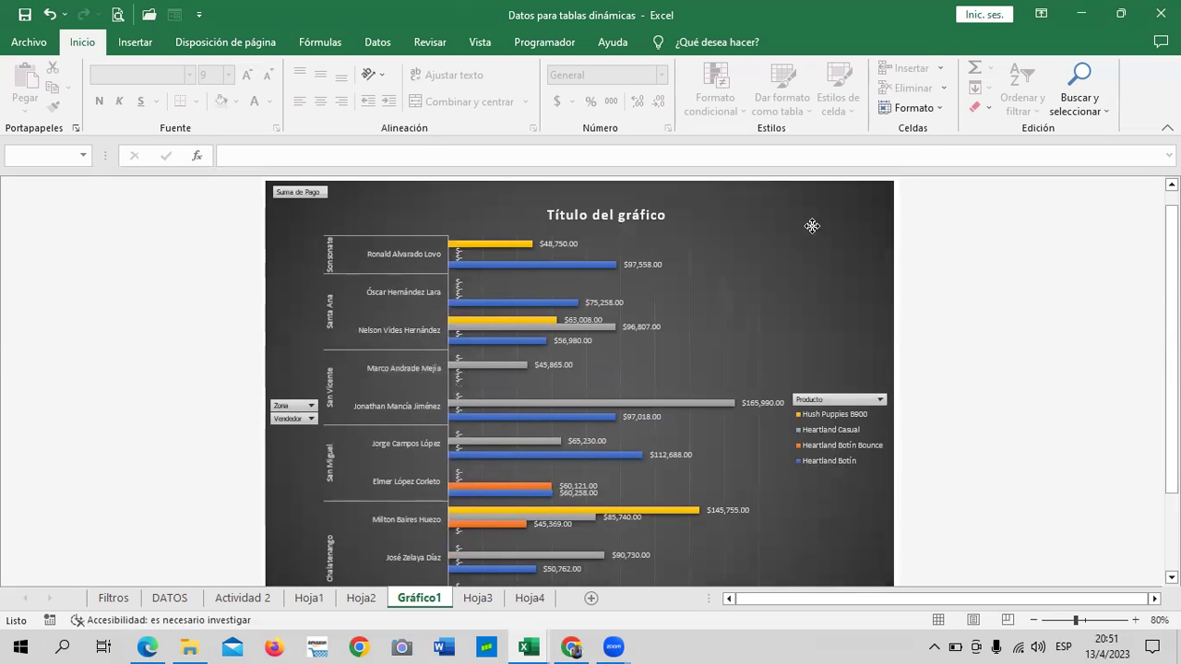
click(803, 251)
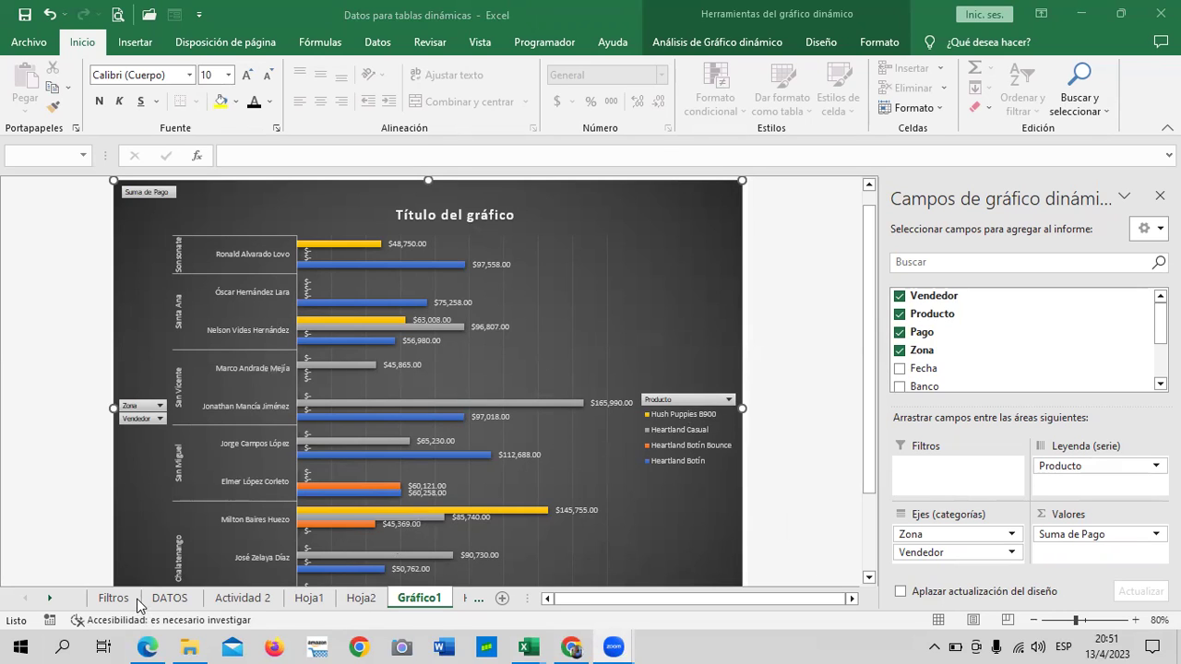
Scroll the sheet tabs and switch to the Hoja3 sheet
click(49, 598)
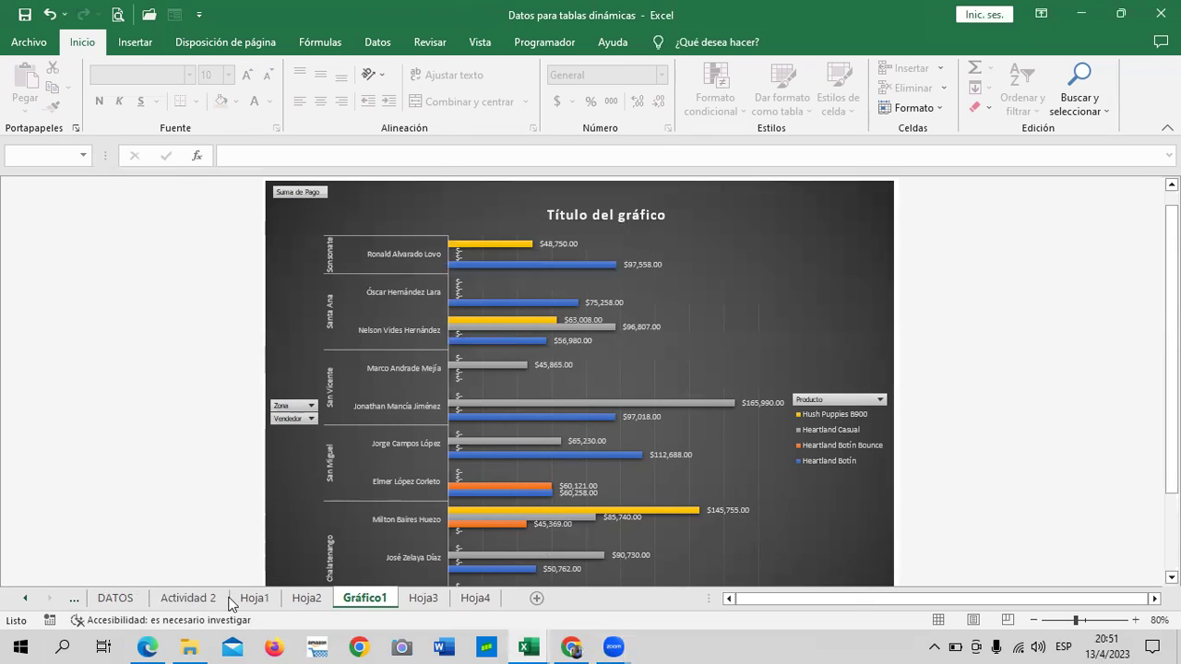
click(425, 598)
scroll(415, 516, up, 10)
scroll(430, 482, up, 1)
scroll(430, 483, down, 1)
Go to Hoja4 and select a cell inside the Proveedor-by-Tienda pivot table
click(473, 597)
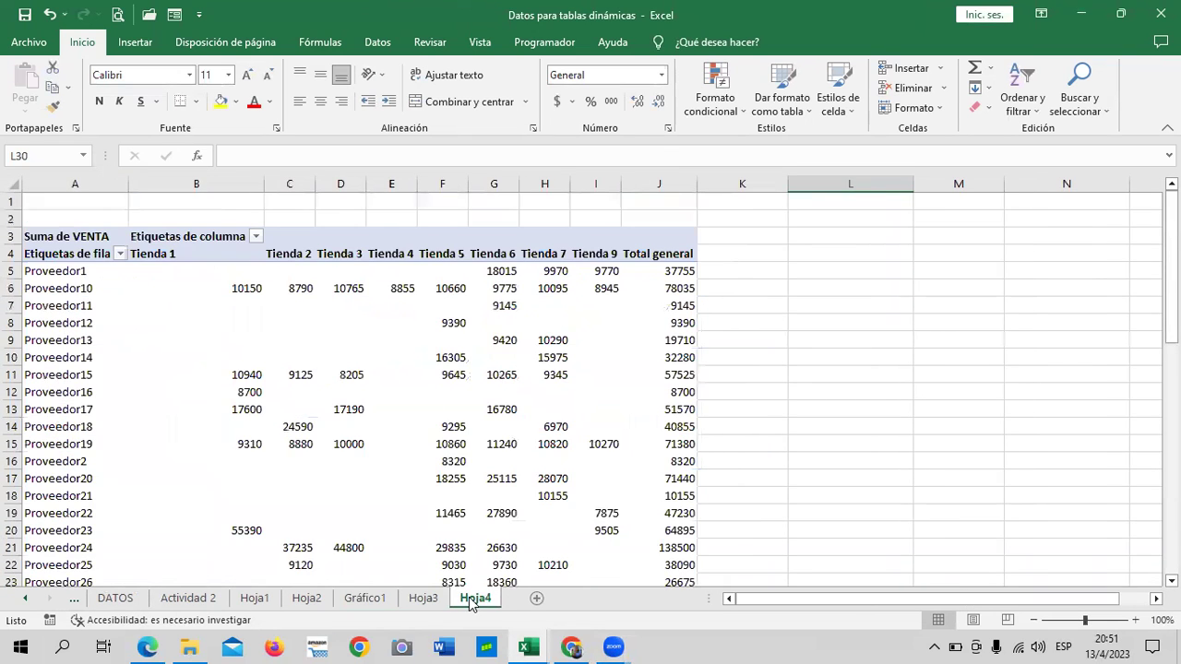
scroll(407, 544, down, 5)
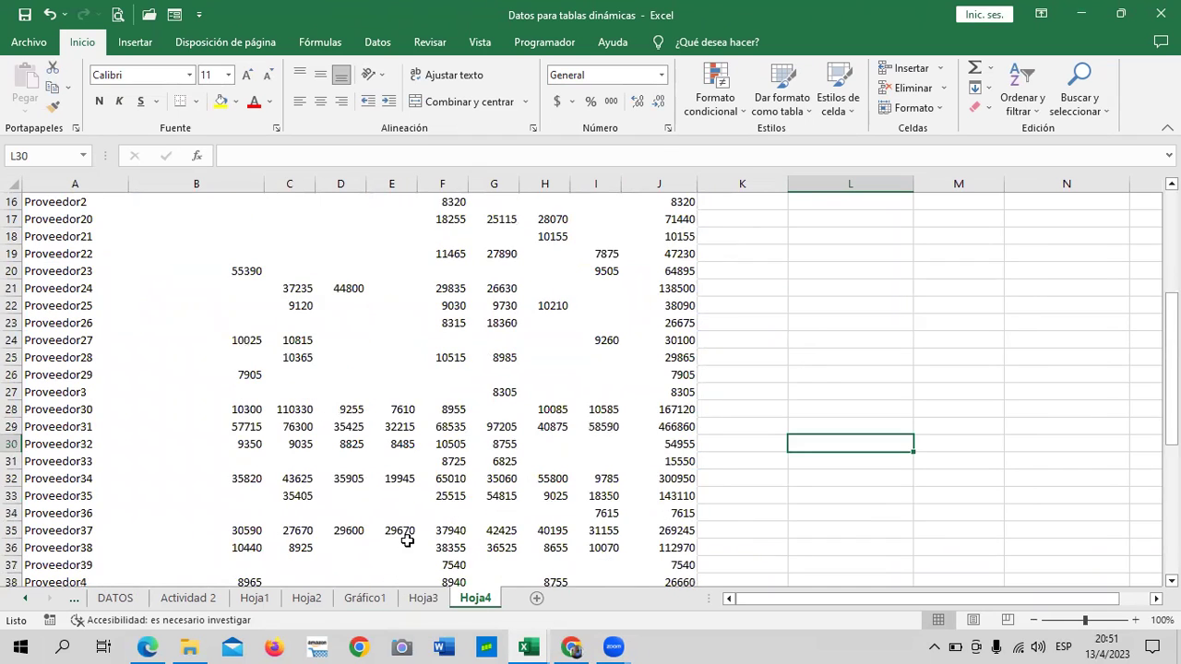
scroll(407, 542, down, 4)
scroll(406, 541, down, 5)
scroll(407, 535, up, 1)
scroll(407, 533, up, 5)
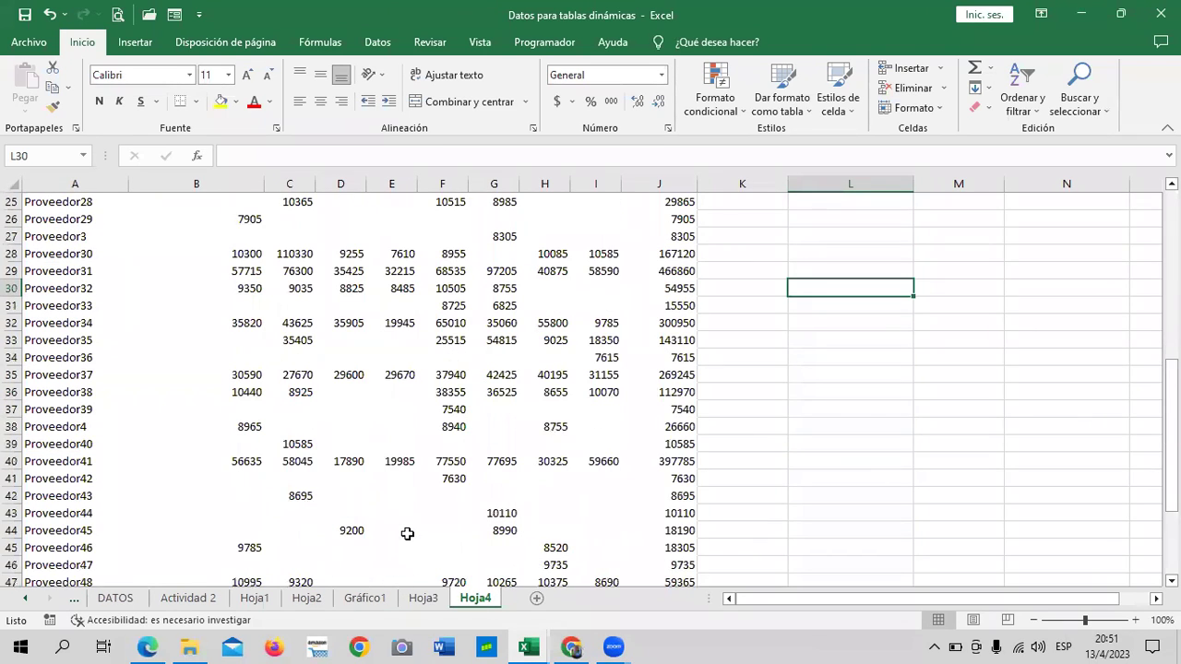
click(388, 461)
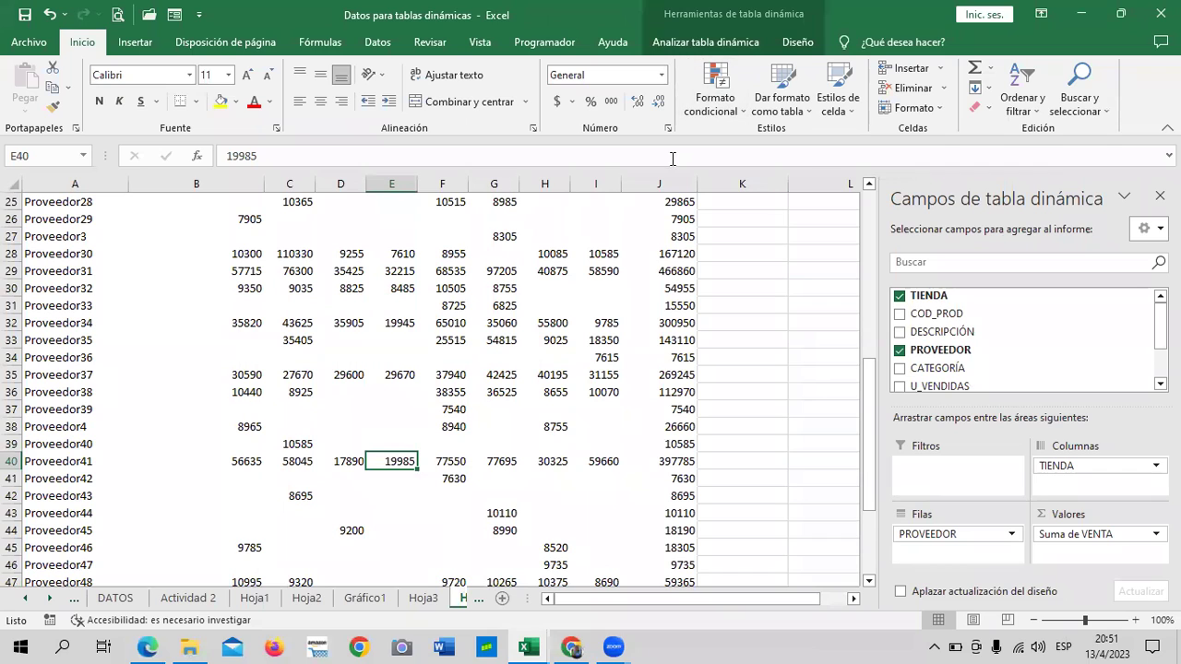
Start a PivotChart and browse the line, area, radar, surface, stock, scatter, bar and pie chart types
click(737, 46)
click(904, 88)
mouse_move(630, 138)
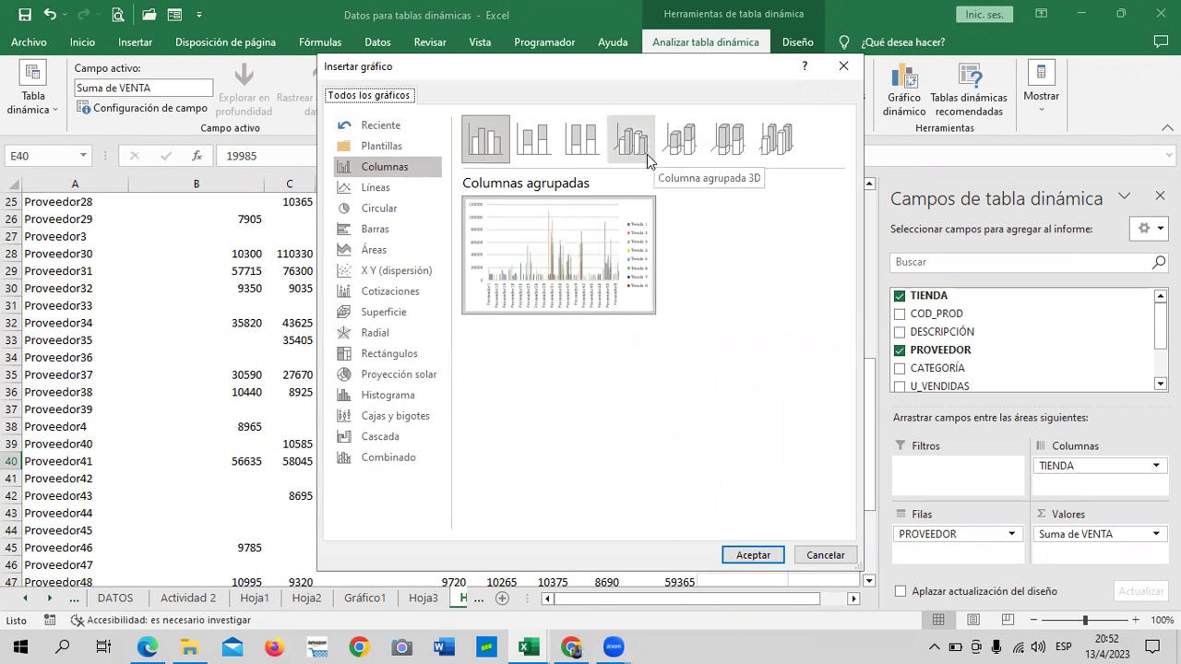
click(387, 186)
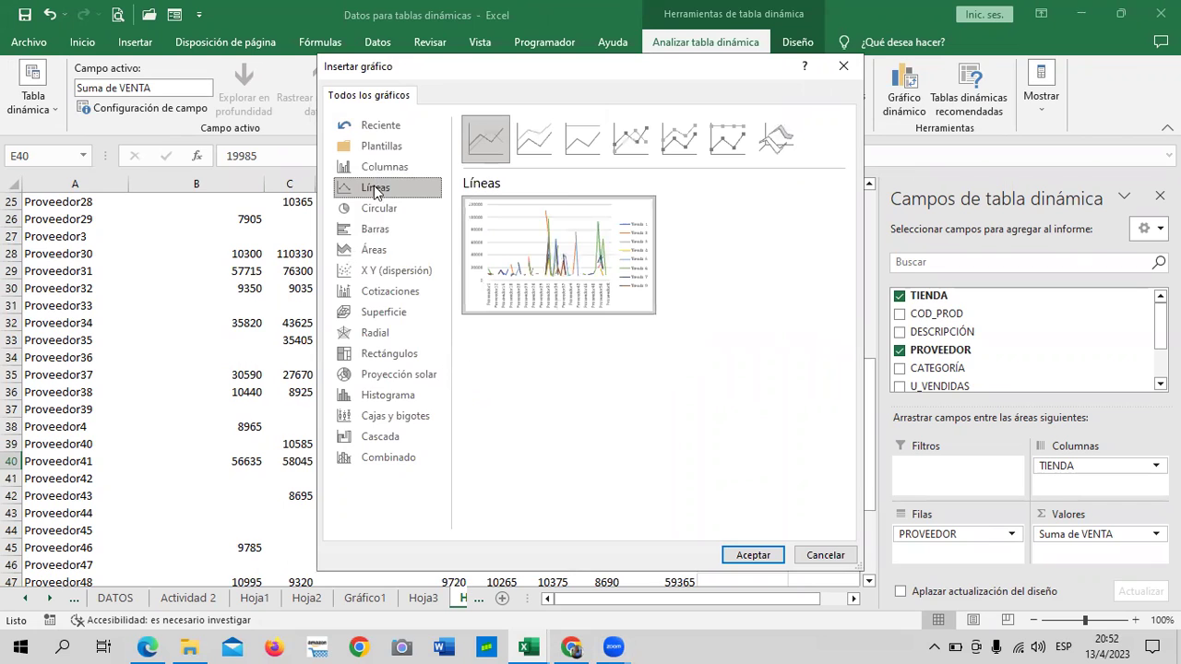
click(401, 247)
mouse_move(558, 255)
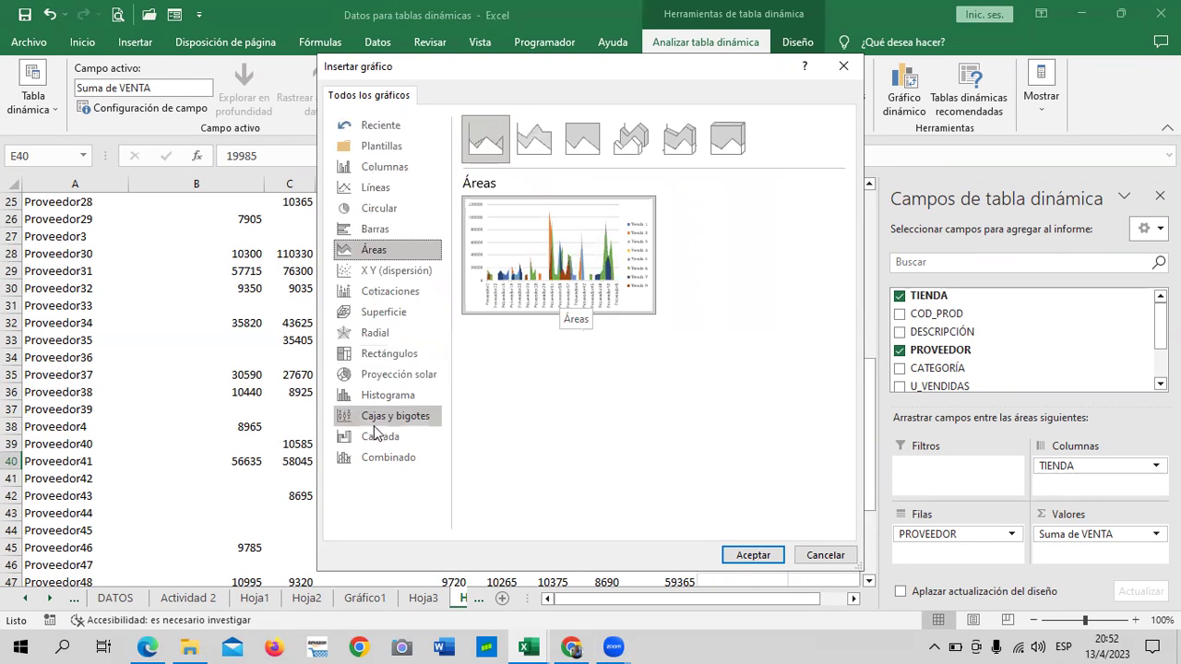
click(372, 330)
mouse_move(554, 284)
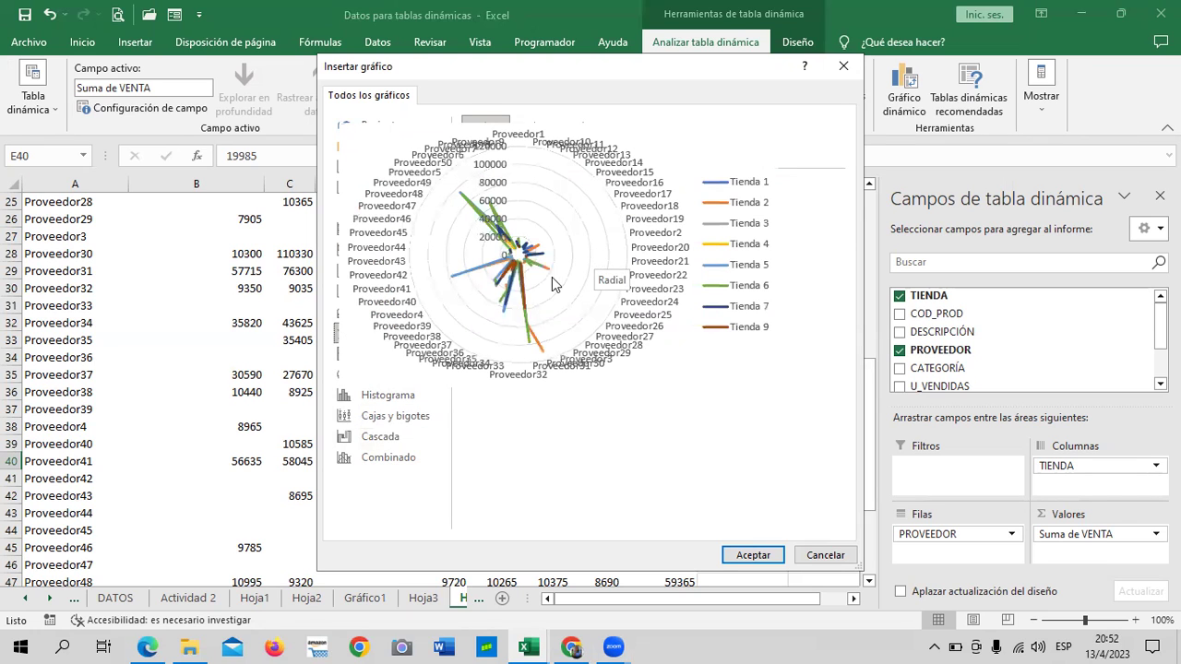
click(411, 314)
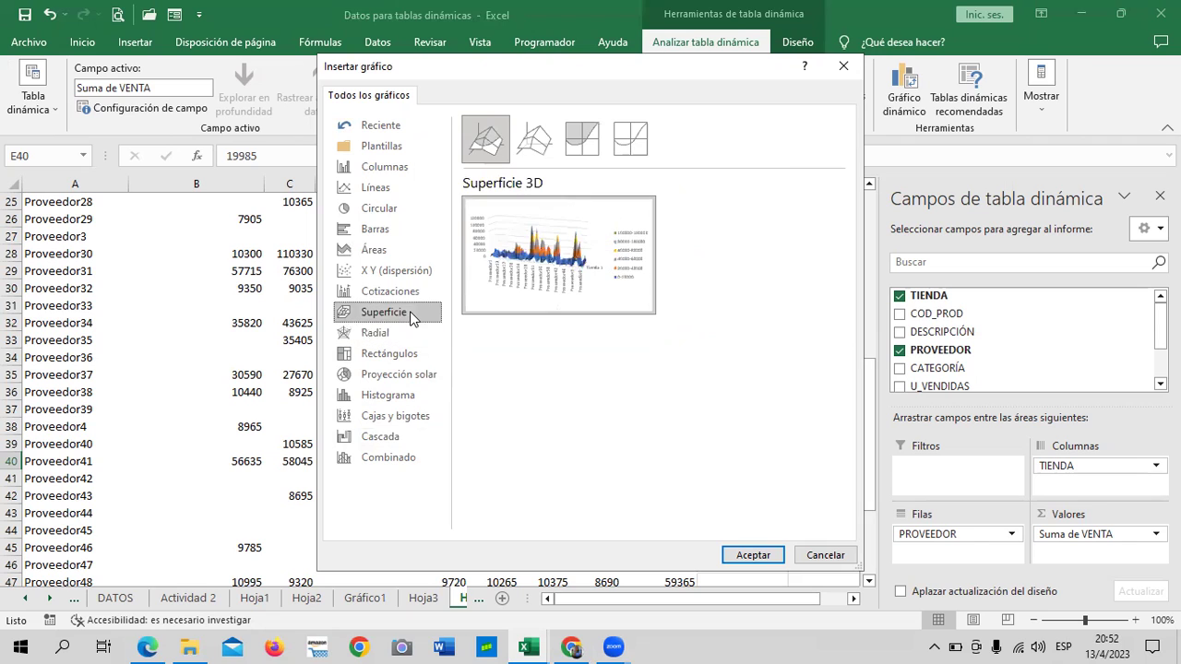
click(409, 293)
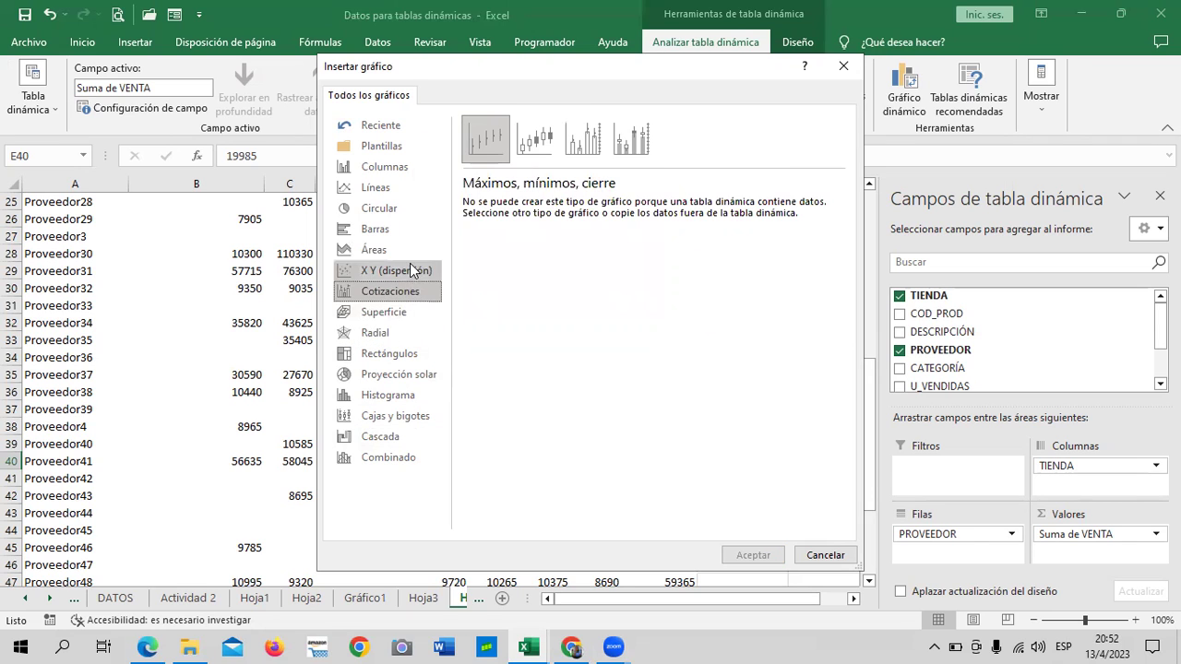
click(415, 271)
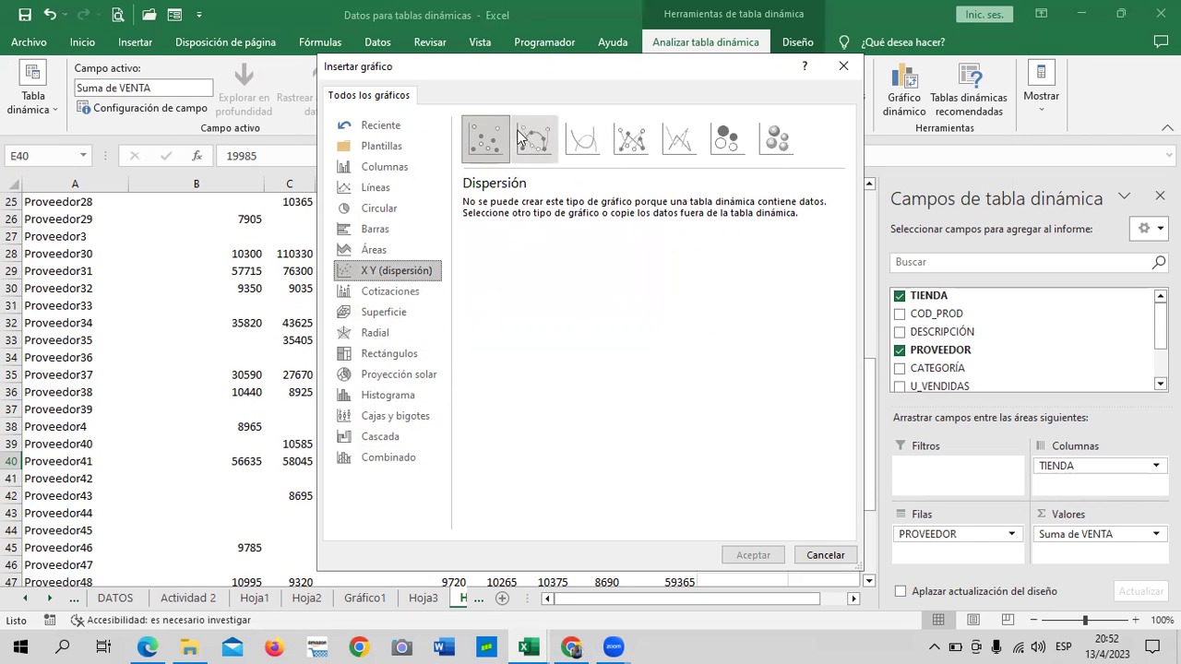
click(379, 250)
click(386, 233)
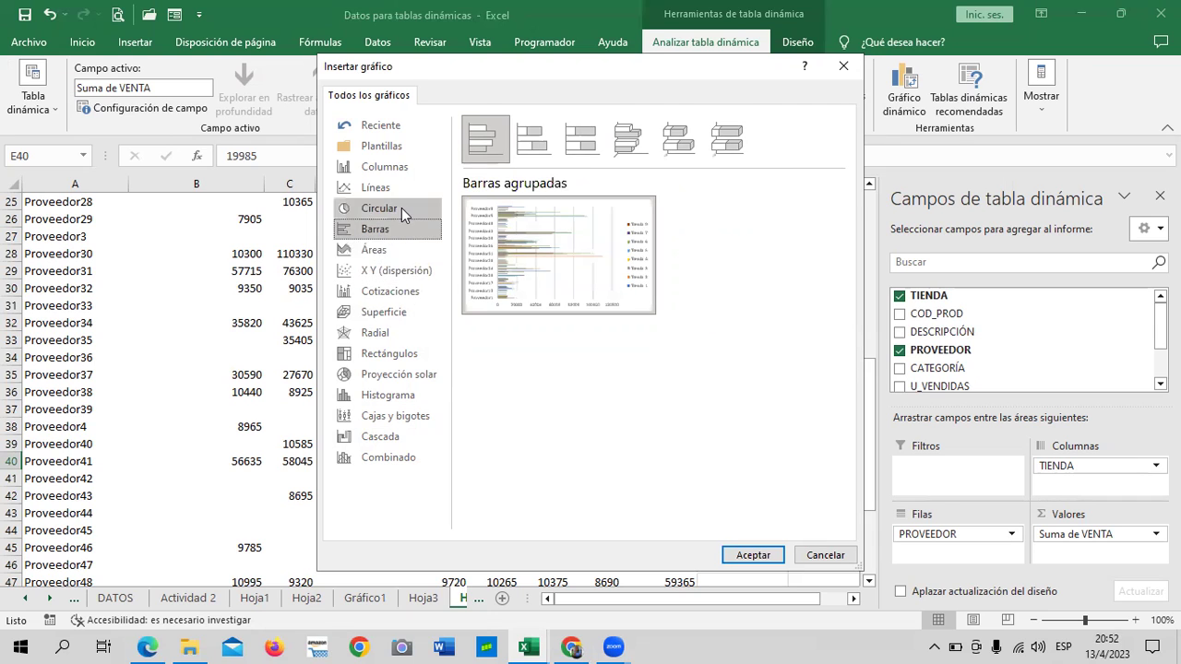
click(401, 207)
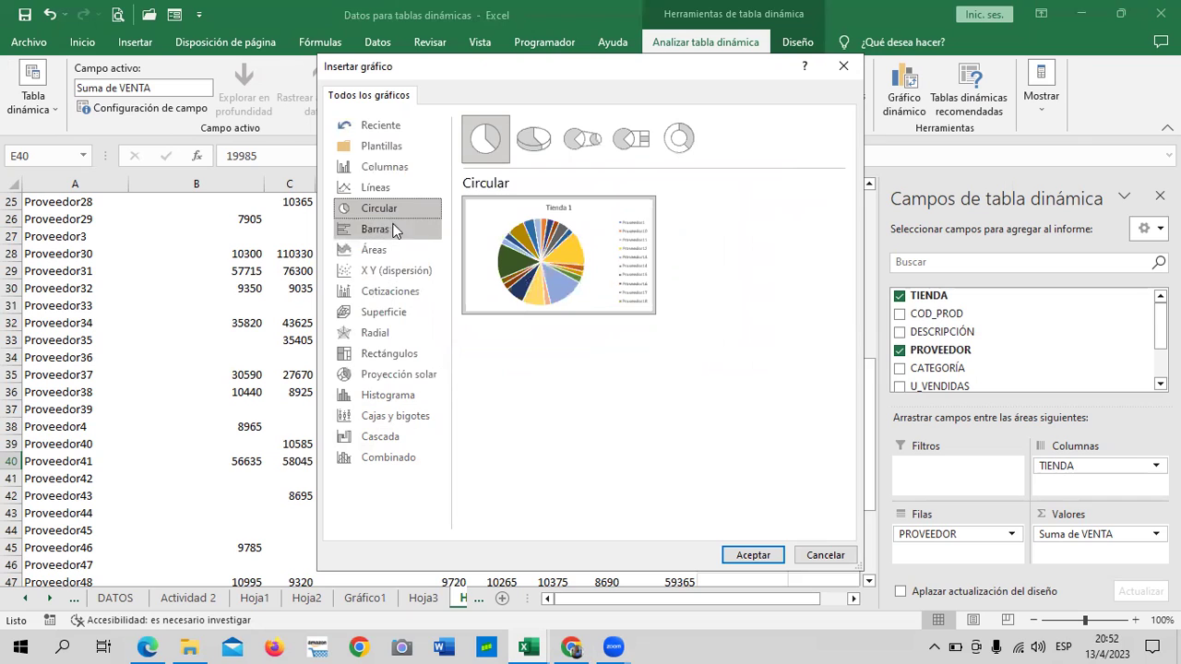
Insert the pivot chart as a 3-D clustered column chart
click(403, 167)
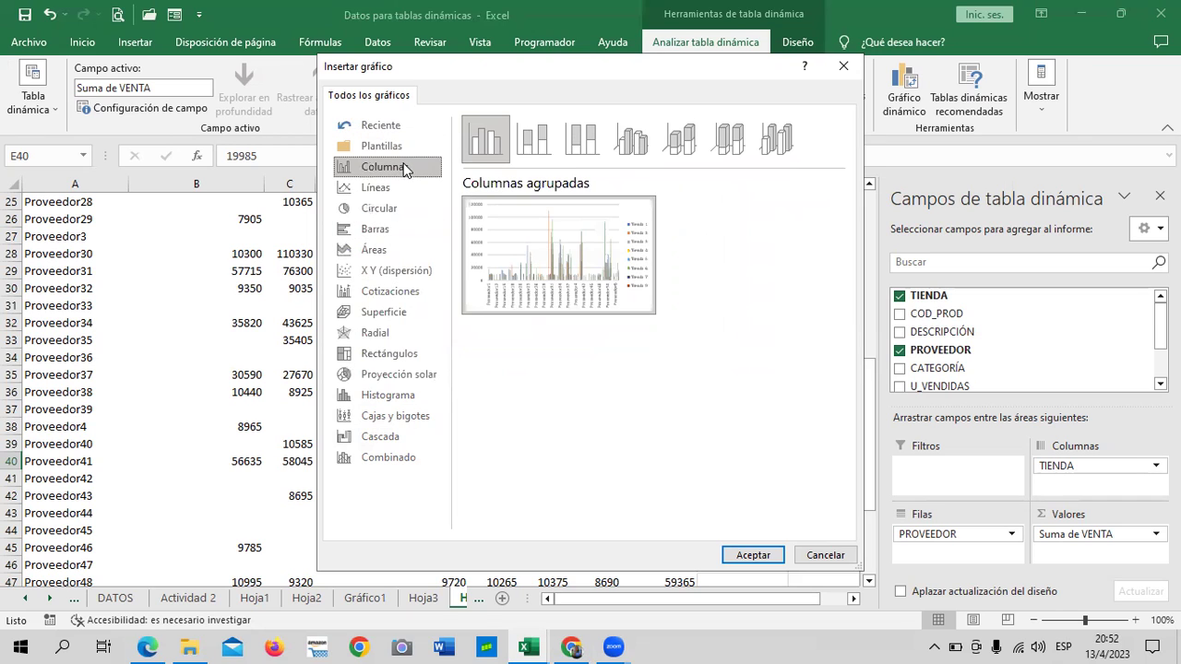
click(630, 150)
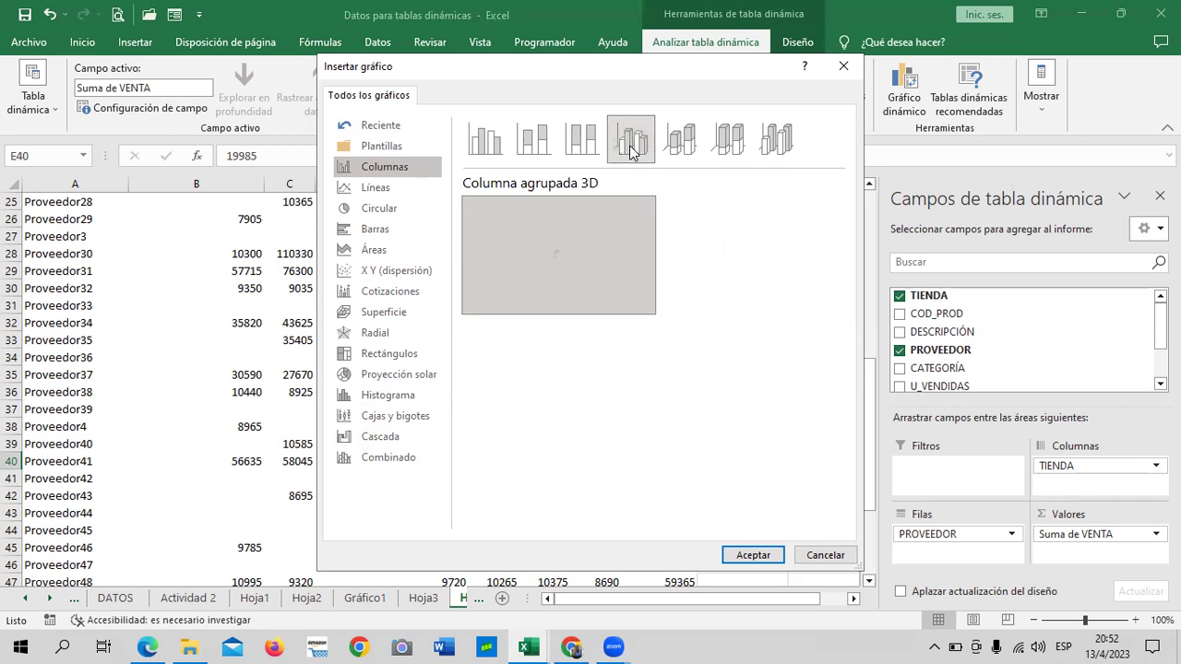
click(754, 555)
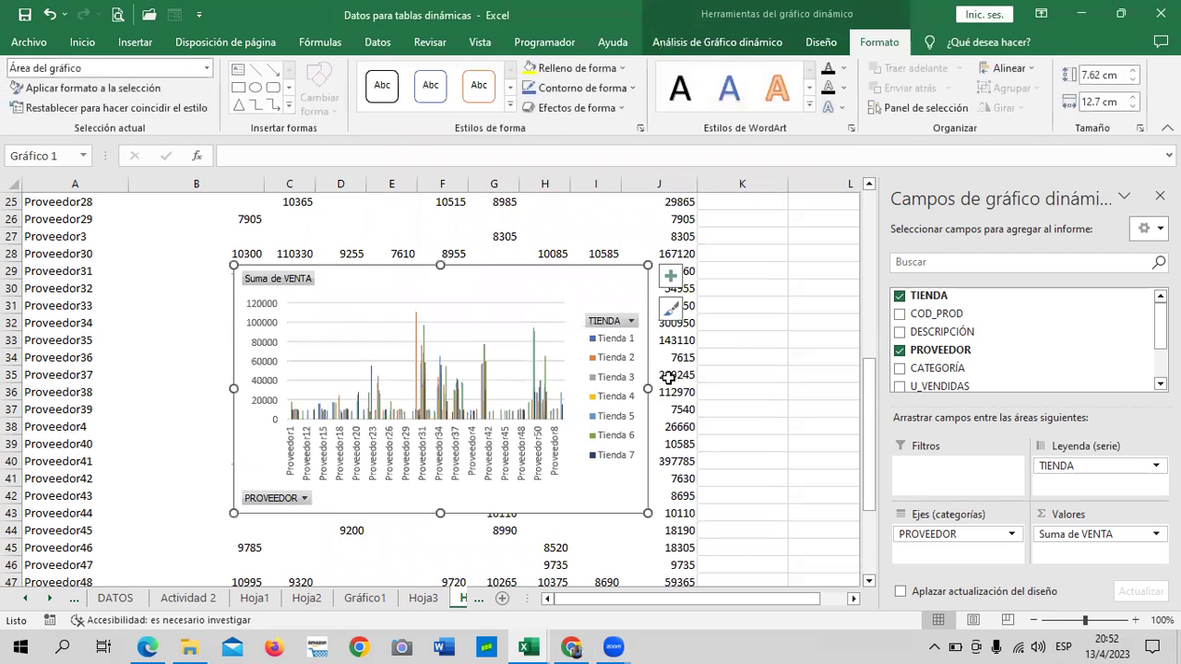
Move the new pivot chart lower and to the right on the sheet
scroll(665, 378, down, 2)
click(565, 315)
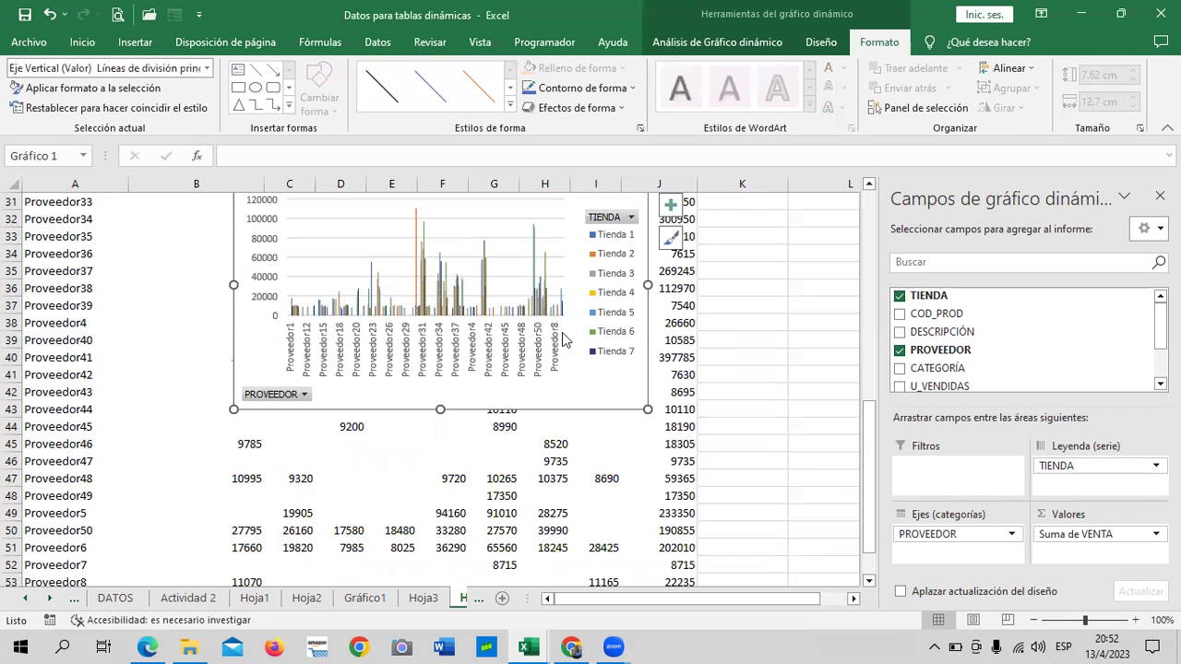
drag(573, 369, 599, 520)
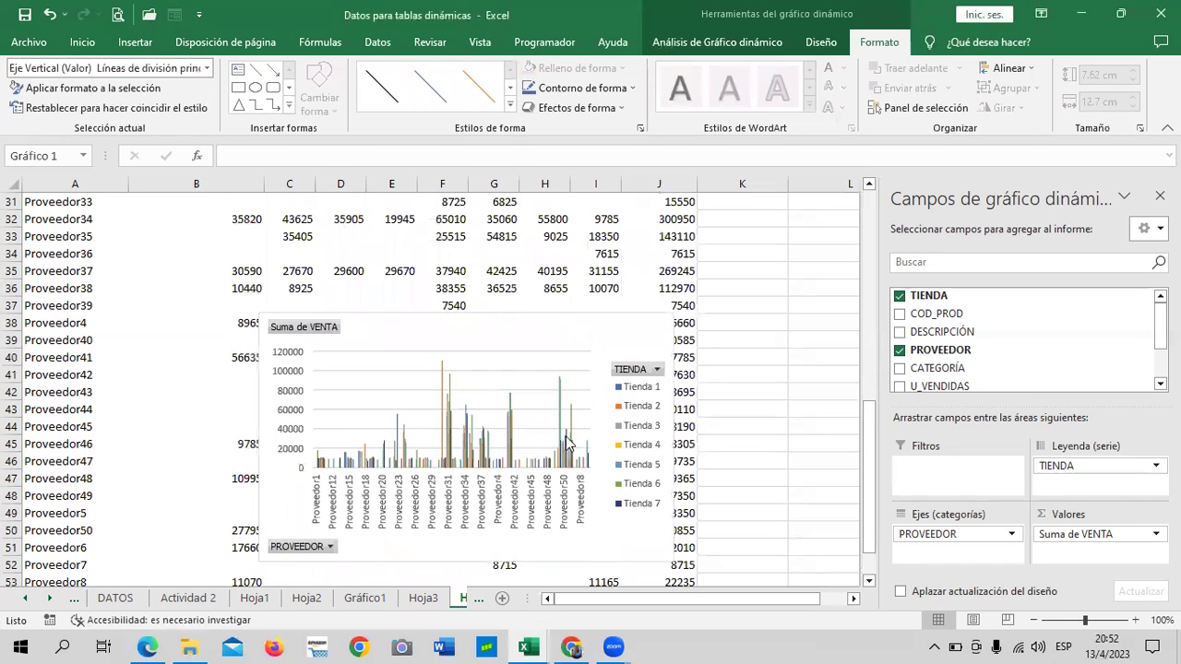
Remove PROVEEDOR from the chart so it shows total VENTA per Tienda
click(900, 351)
scroll(780, 380, up, 7)
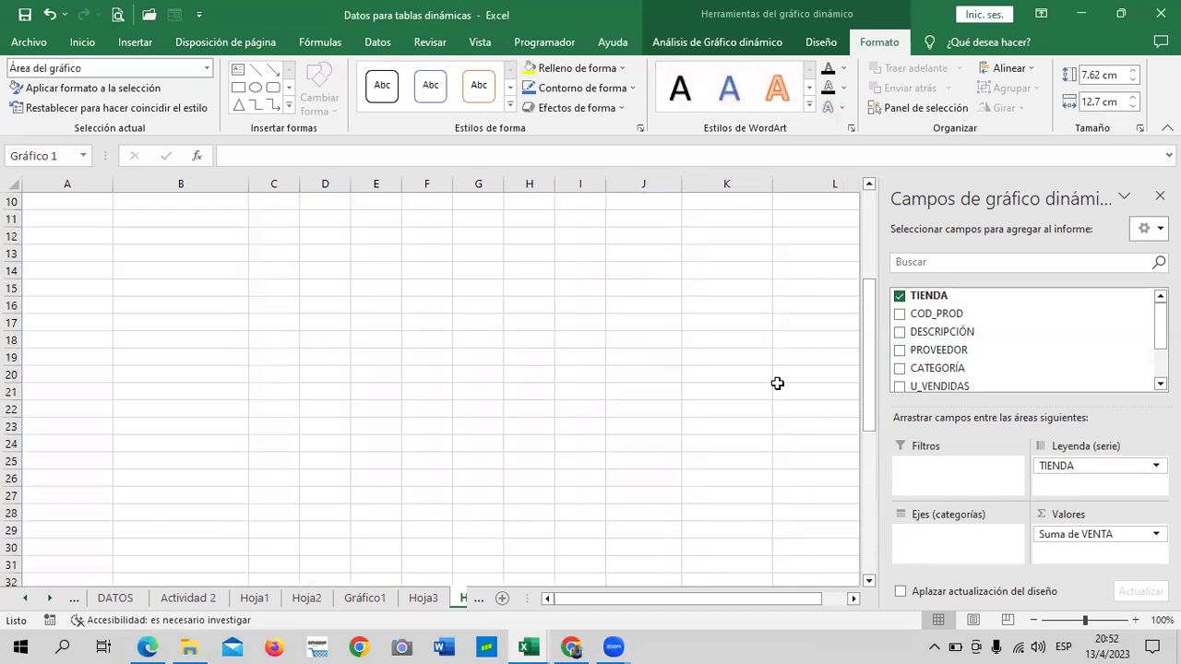
scroll(693, 408, down, 5)
scroll(609, 402, up, 4)
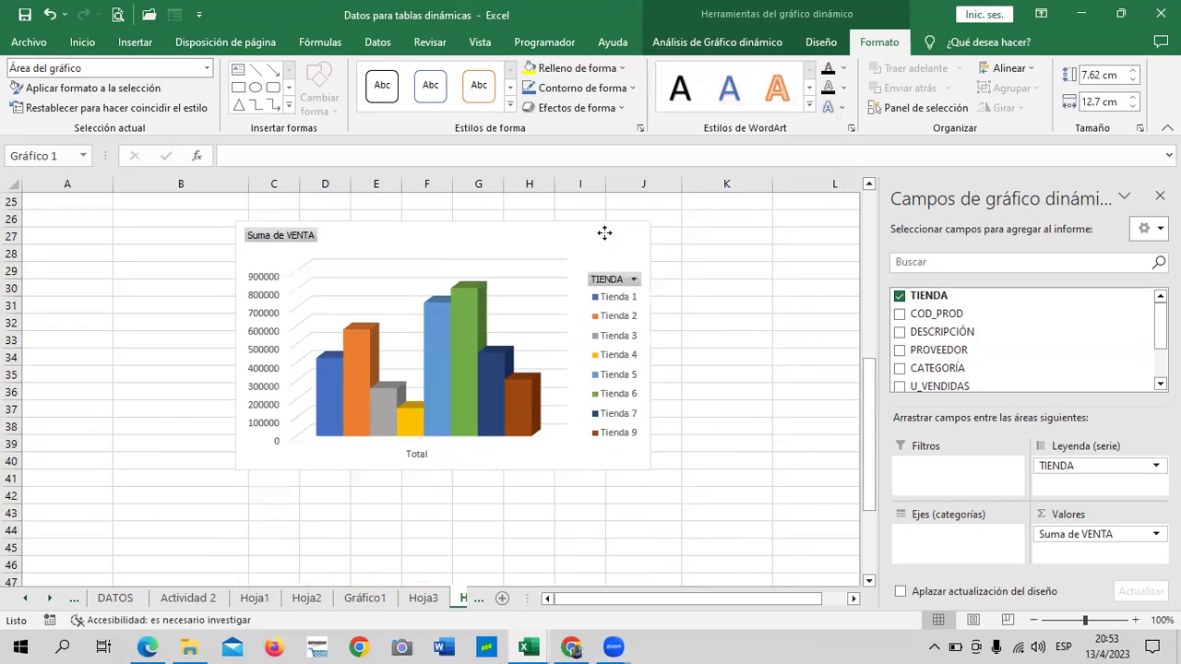
scroll(604, 232, down, 4)
scroll(556, 446, up, 4)
scroll(704, 390, up, 3)
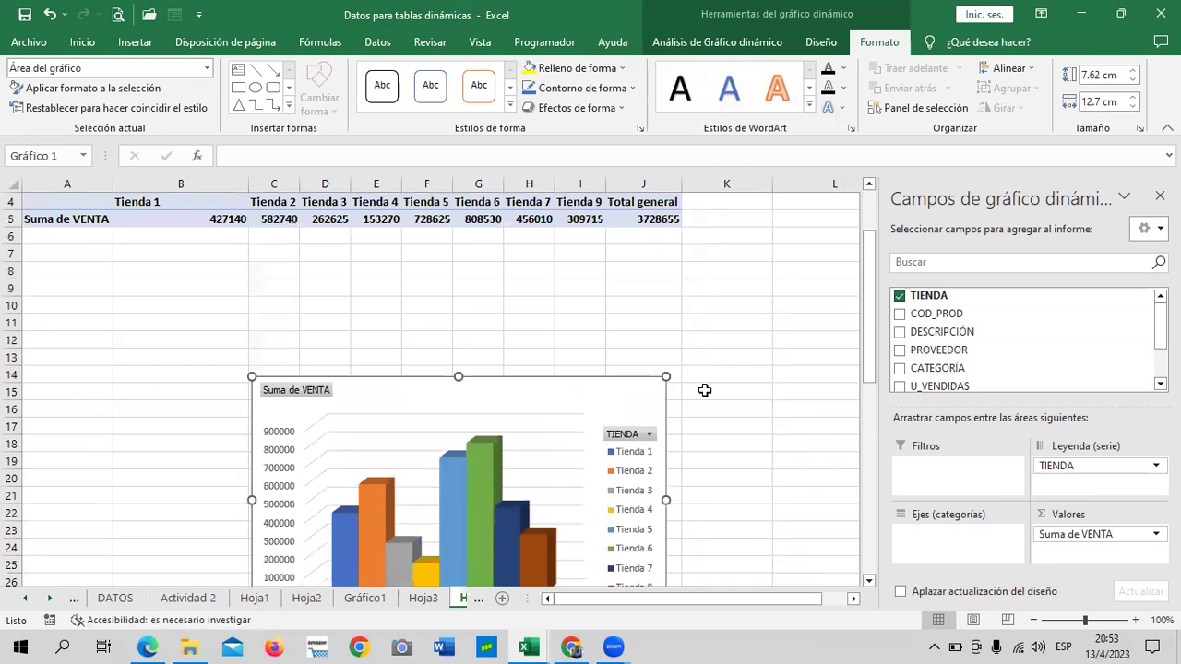
drag(564, 409, 556, 353)
Scroll back up and select the Tienda 1 sales total in cell B5
scroll(652, 354, up, 1)
scroll(652, 354, down, 2)
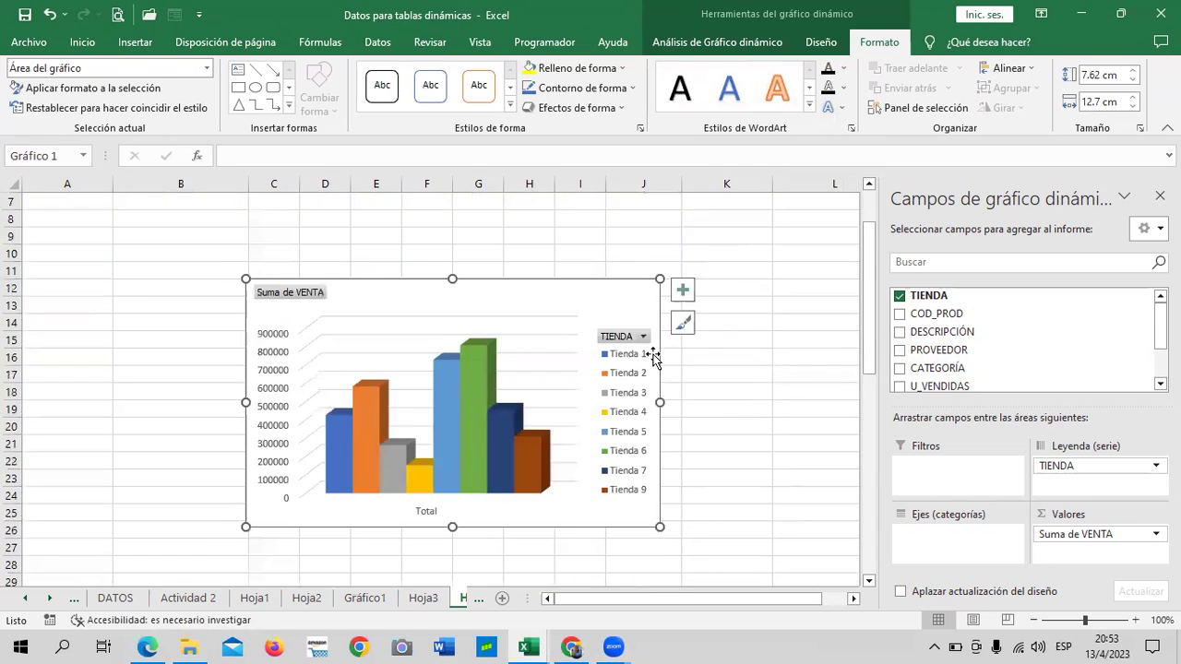
scroll(655, 354, down, 1)
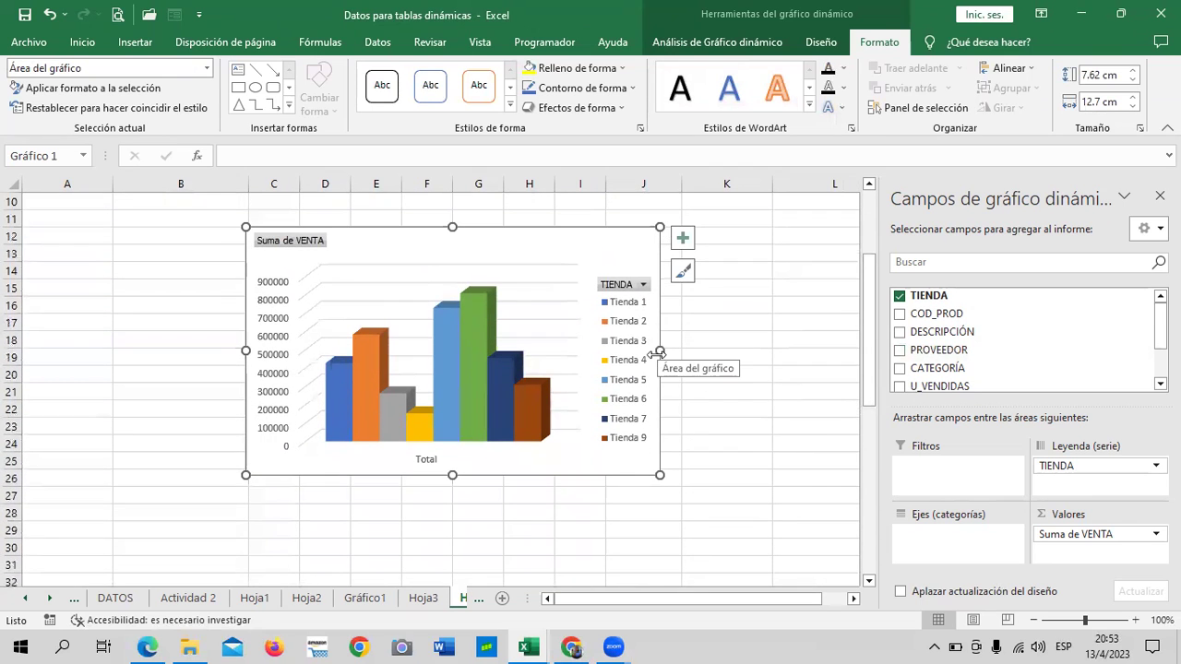
scroll(1070, 353, down, 2)
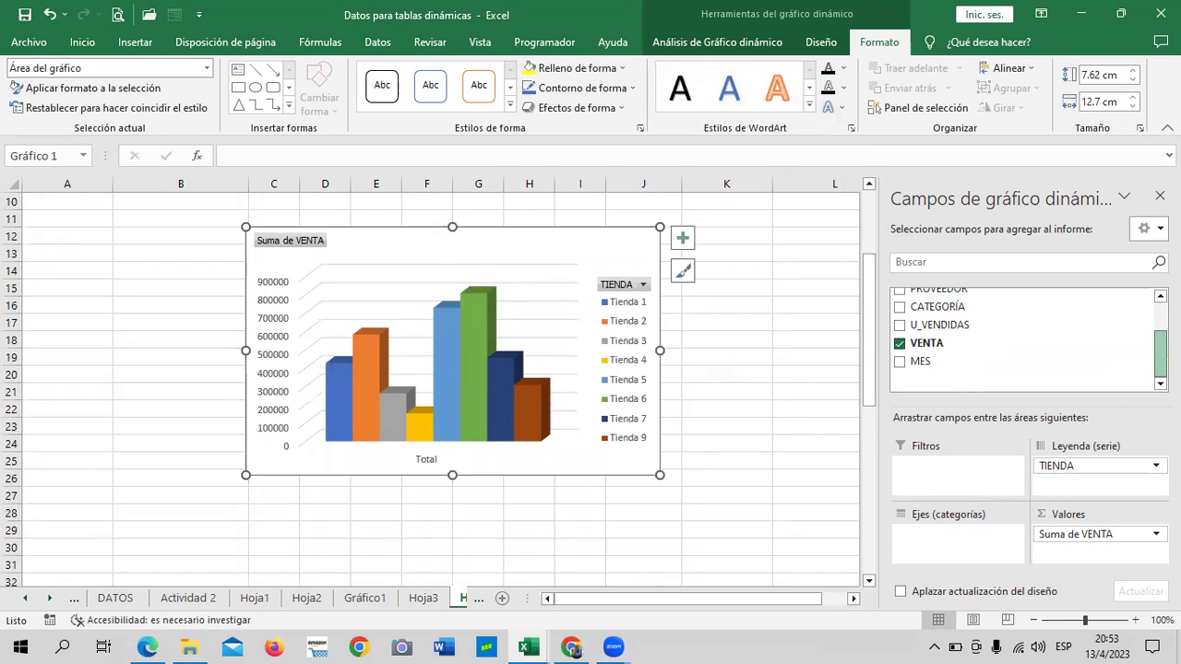
scroll(1024, 337, up, 1)
scroll(1024, 337, up, 2)
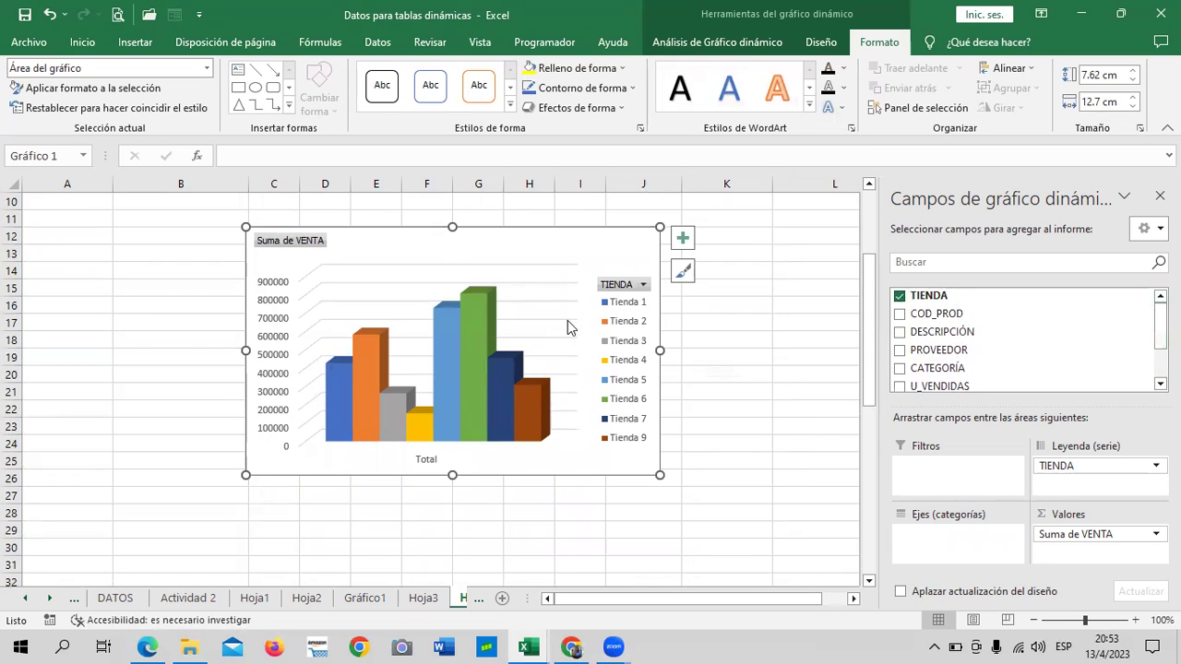
scroll(567, 326, up, 3)
scroll(555, 367, down, 2)
scroll(537, 351, up, 2)
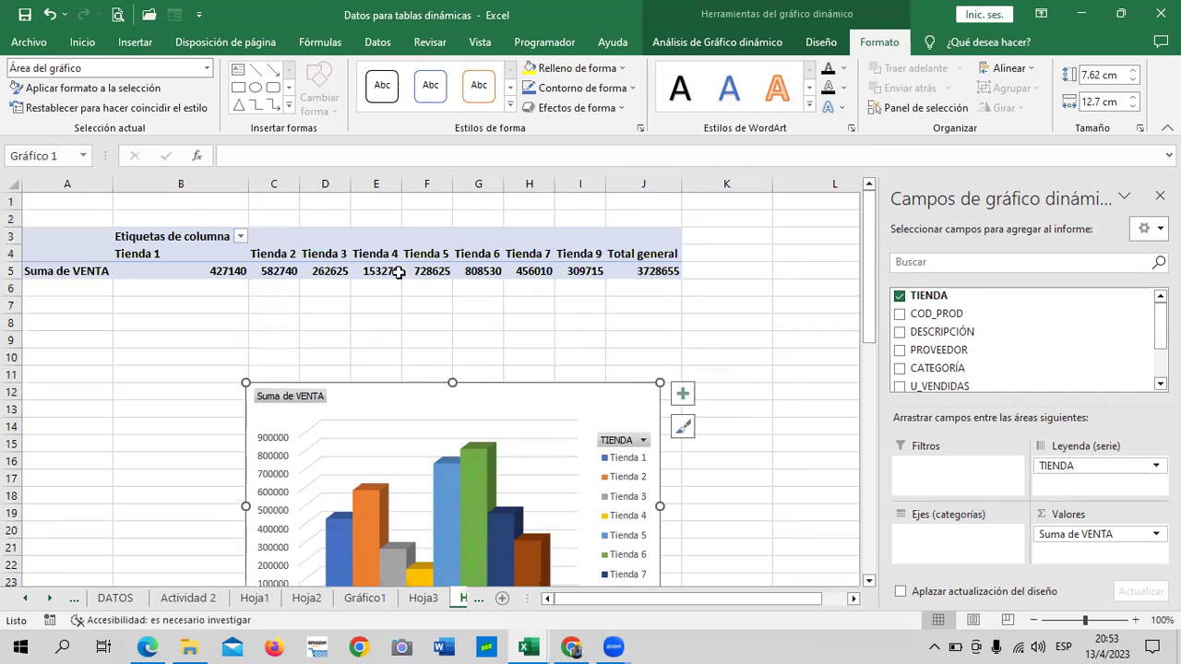
click(212, 270)
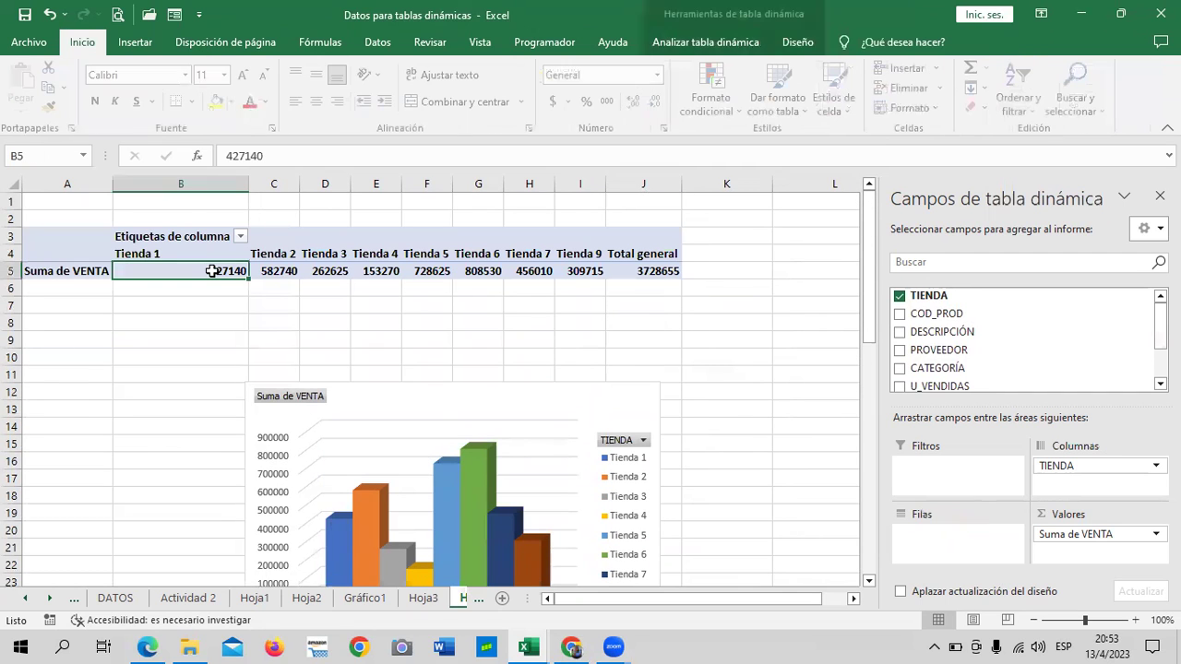
Apply Accounting currency format to the B5:J5 totals, giving a $3,728,655.00 grand total
click(288, 272)
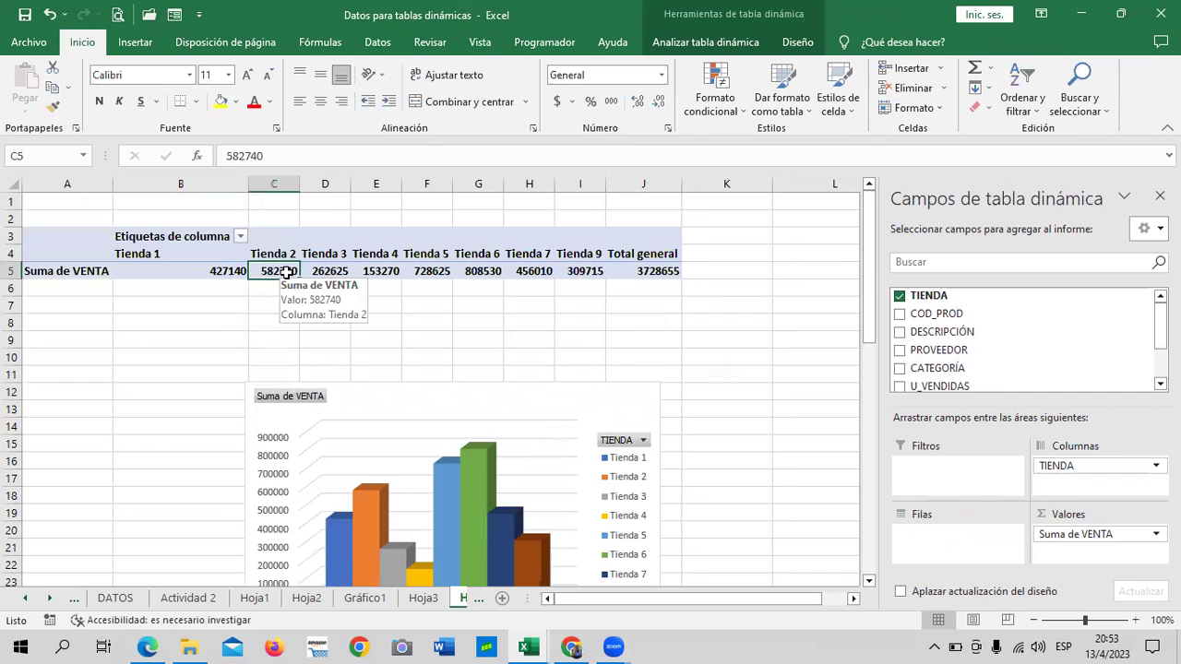
click(183, 271)
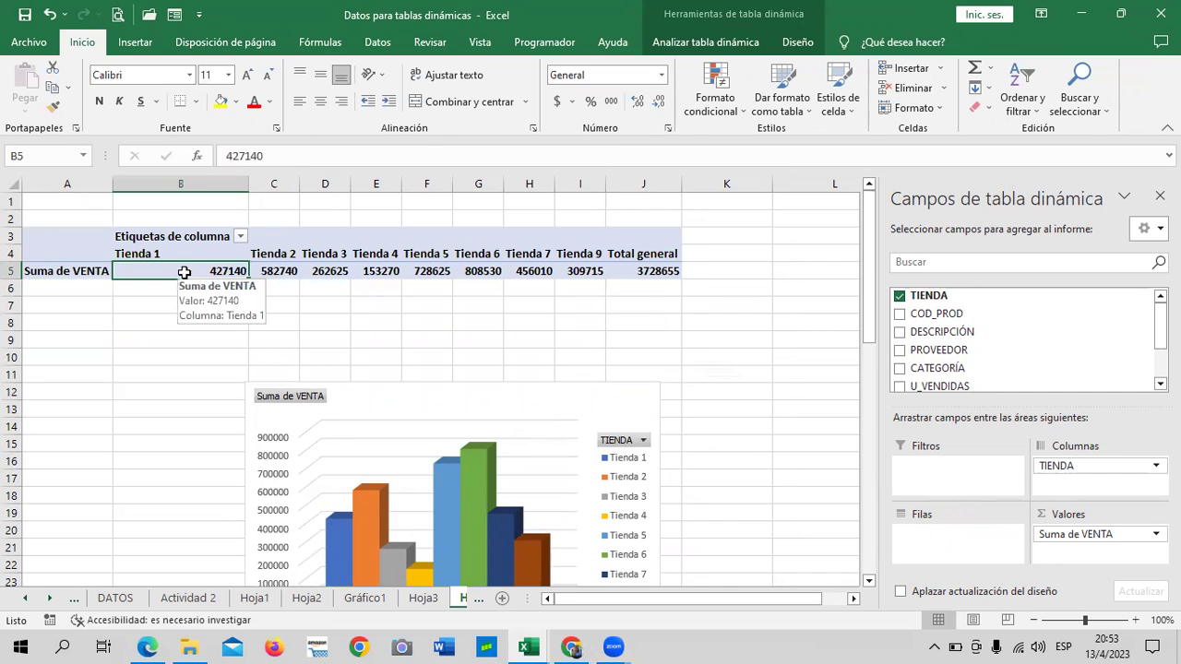
click(375, 342)
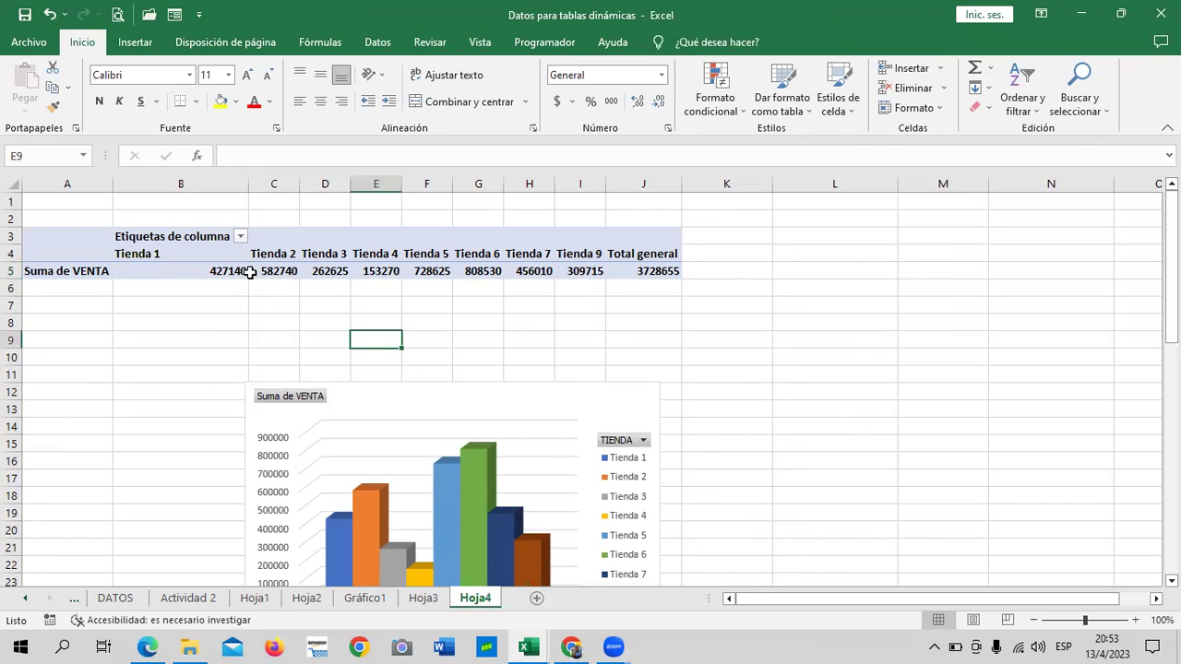
drag(189, 270, 646, 270)
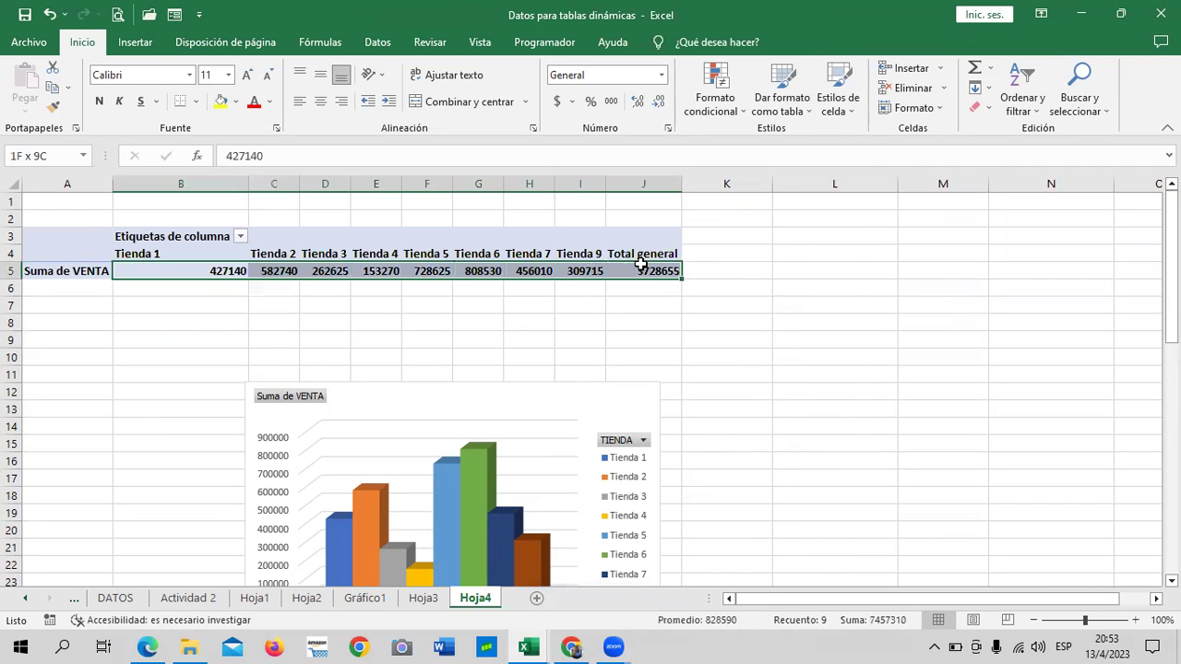
click(557, 103)
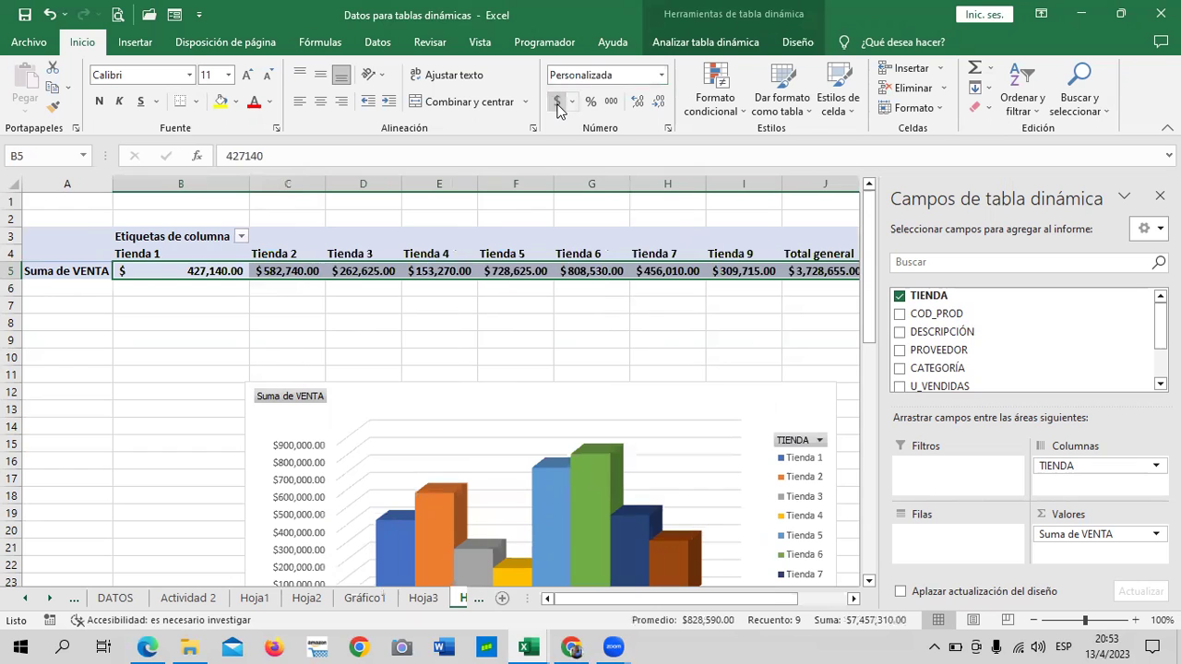
Shift the Suma de VENTA pivot chart slightly left and down beneath the pivot table
scroll(784, 357, down, 1)
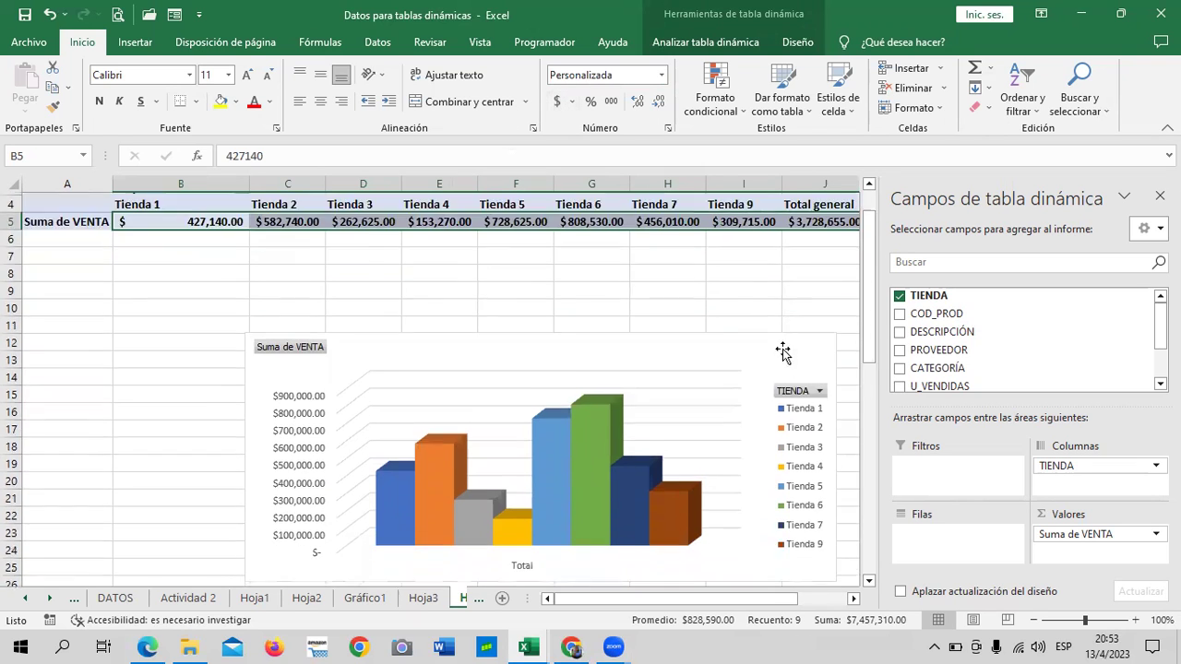
scroll(783, 357, down, 3)
scroll(781, 350, up, 1)
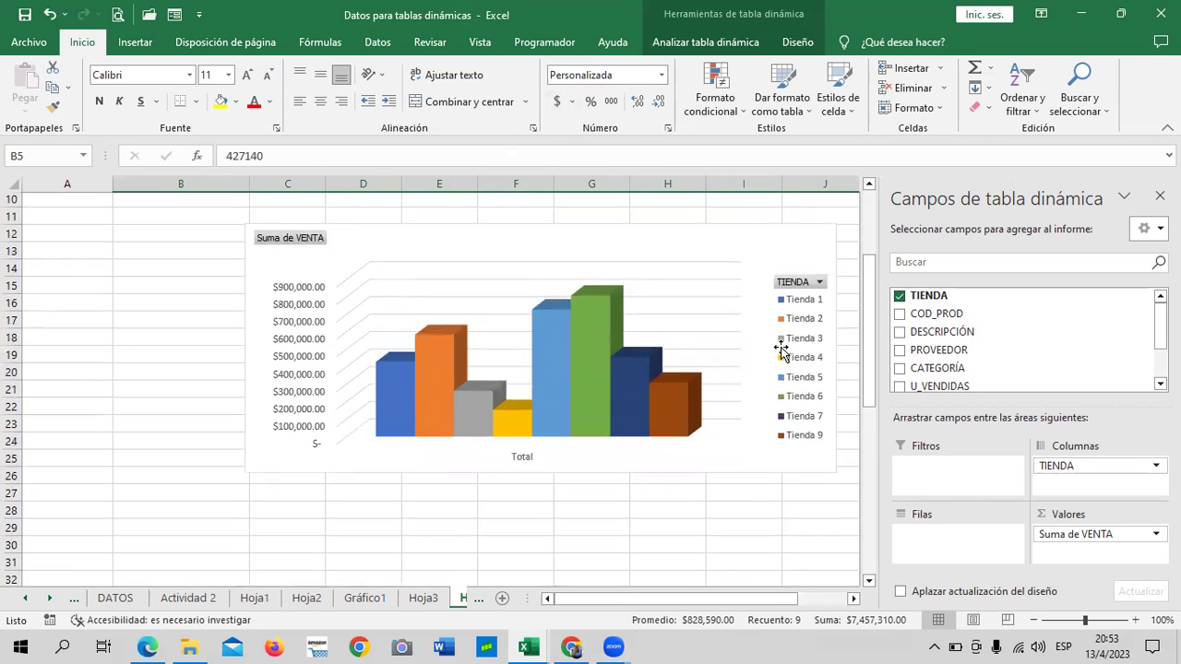
click(522, 461)
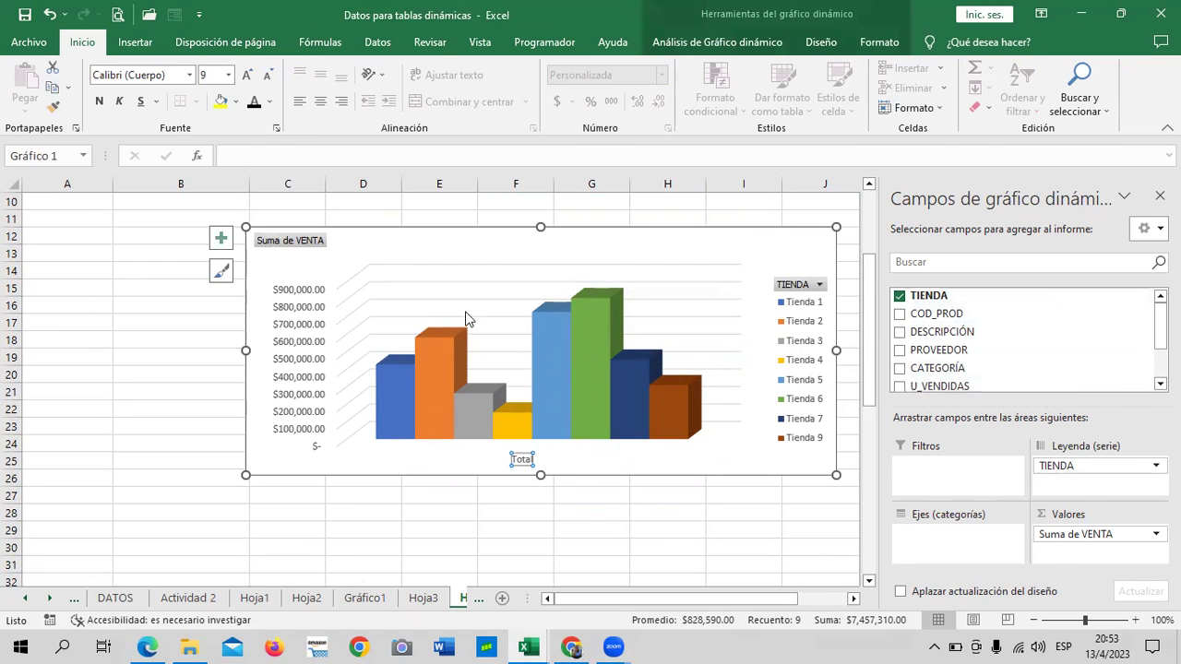
mouse_move(632, 245)
mouse_down()
mouse_move(560, 277)
mouse_move(578, 278)
mouse_up()
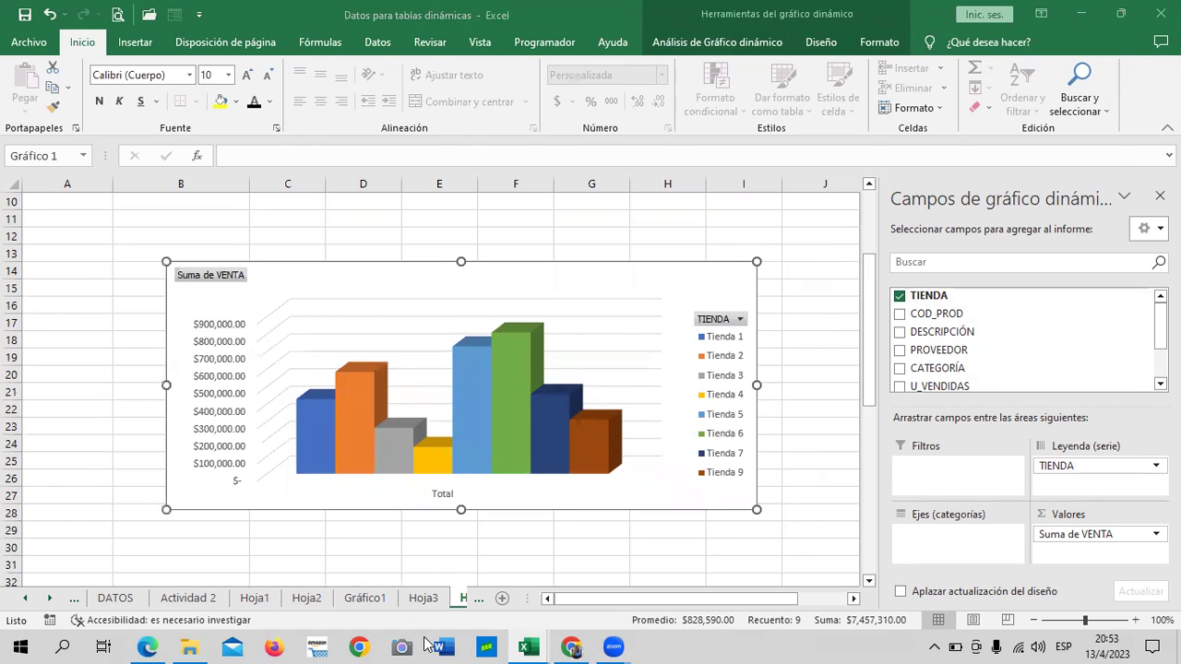
click(128, 599)
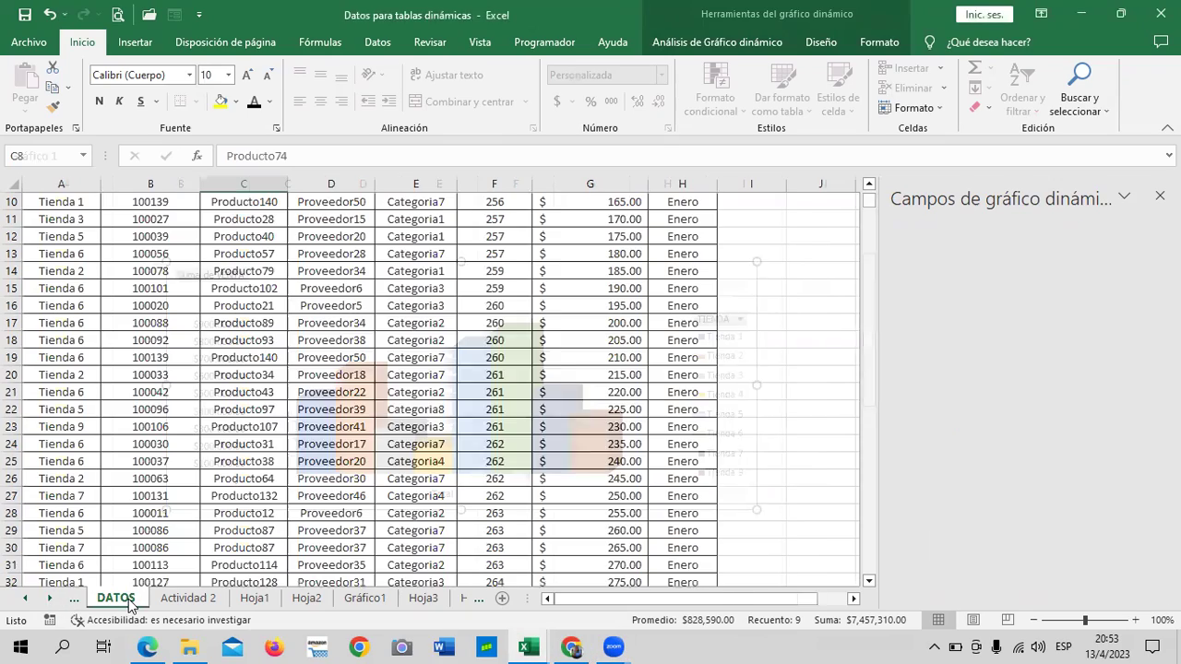
scroll(293, 445, down, 7)
scroll(282, 455, down, 16)
scroll(278, 464, down, 16)
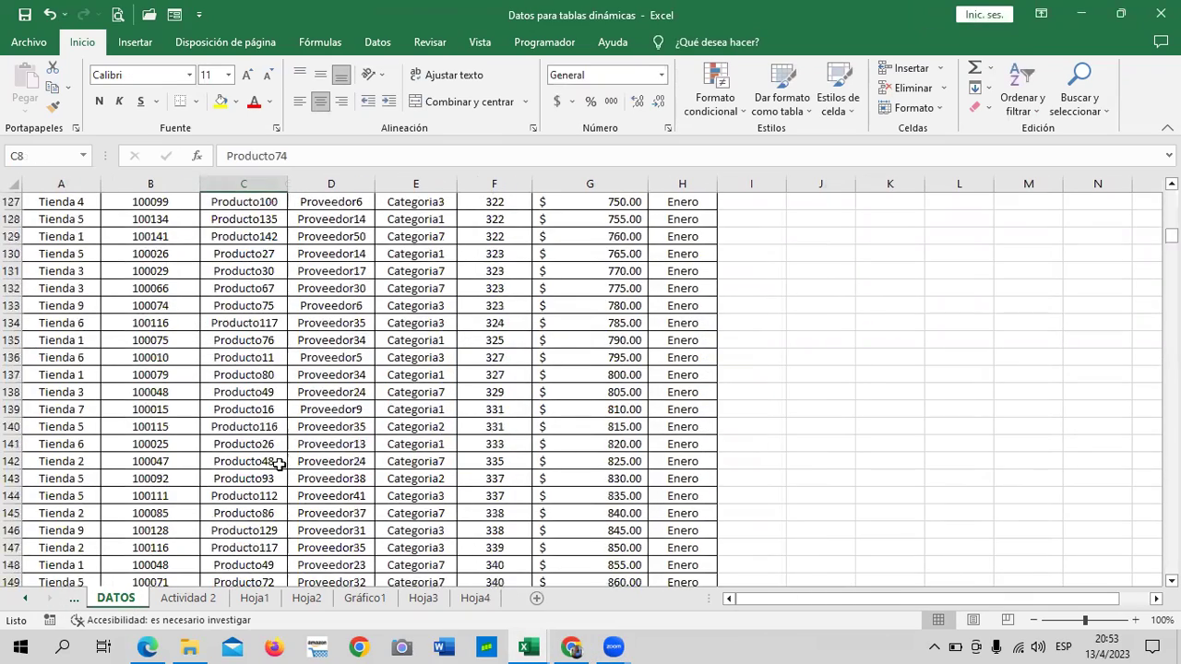
scroll(278, 464, down, 18)
scroll(277, 467, down, 12)
scroll(275, 469, down, 12)
scroll(273, 472, down, 18)
scroll(273, 471, down, 18)
scroll(295, 469, down, 17)
scroll(323, 465, down, 12)
scroll(354, 461, down, 6)
scroll(353, 462, down, 6)
scroll(254, 419, down, 6)
click(71, 218)
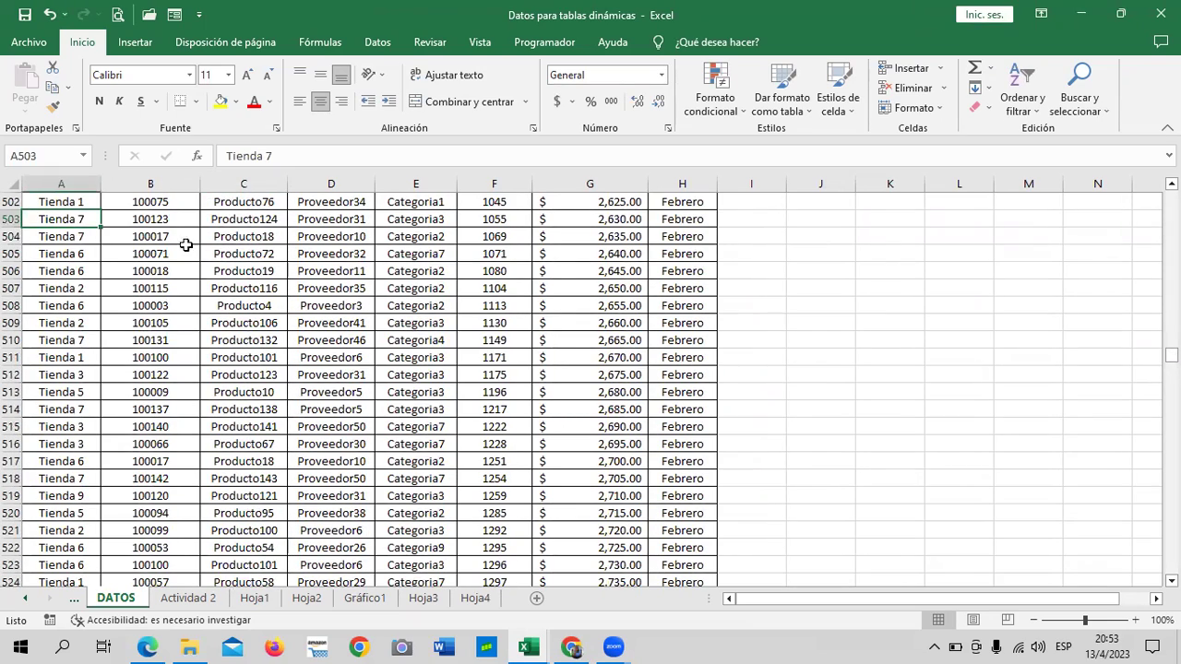
scroll(227, 305, down, 6)
scroll(234, 335, down, 8)
scroll(234, 335, down, 16)
scroll(234, 332, down, 11)
scroll(235, 332, down, 11)
scroll(235, 330, down, 6)
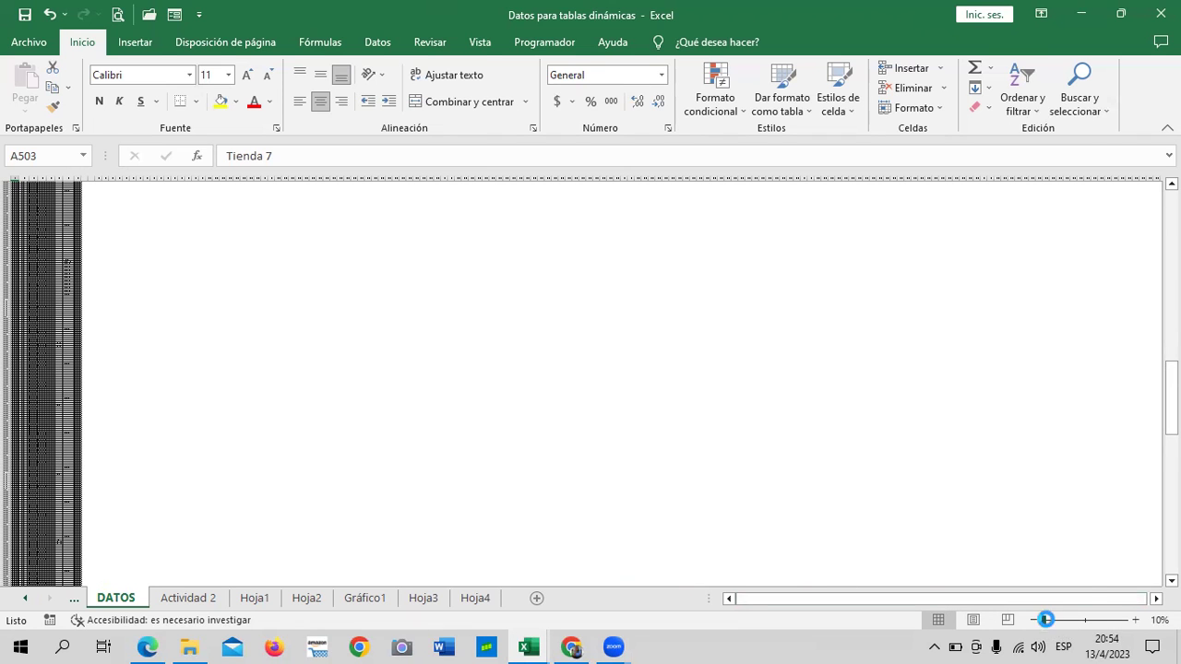
drag(1043, 622, 1087, 624)
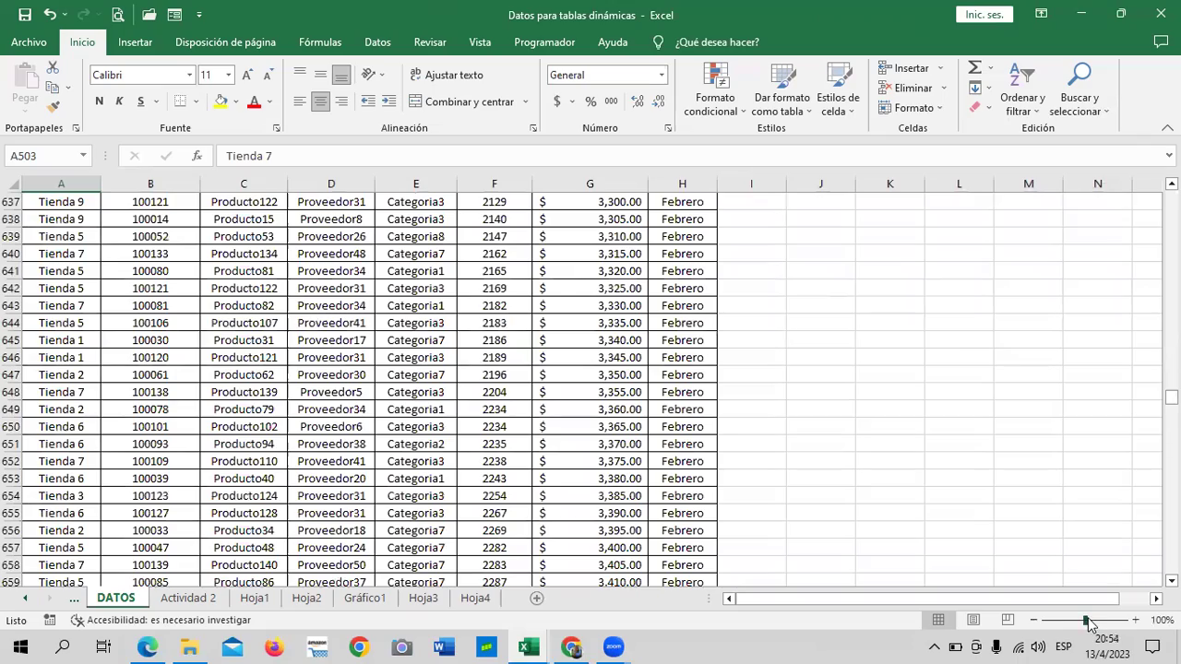
scroll(127, 408, down, 5)
scroll(126, 409, down, 17)
scroll(130, 412, down, 9)
scroll(130, 413, down, 17)
scroll(132, 416, down, 16)
scroll(137, 422, down, 13)
scroll(145, 443, down, 14)
scroll(146, 445, down, 18)
scroll(591, 382, down, 20)
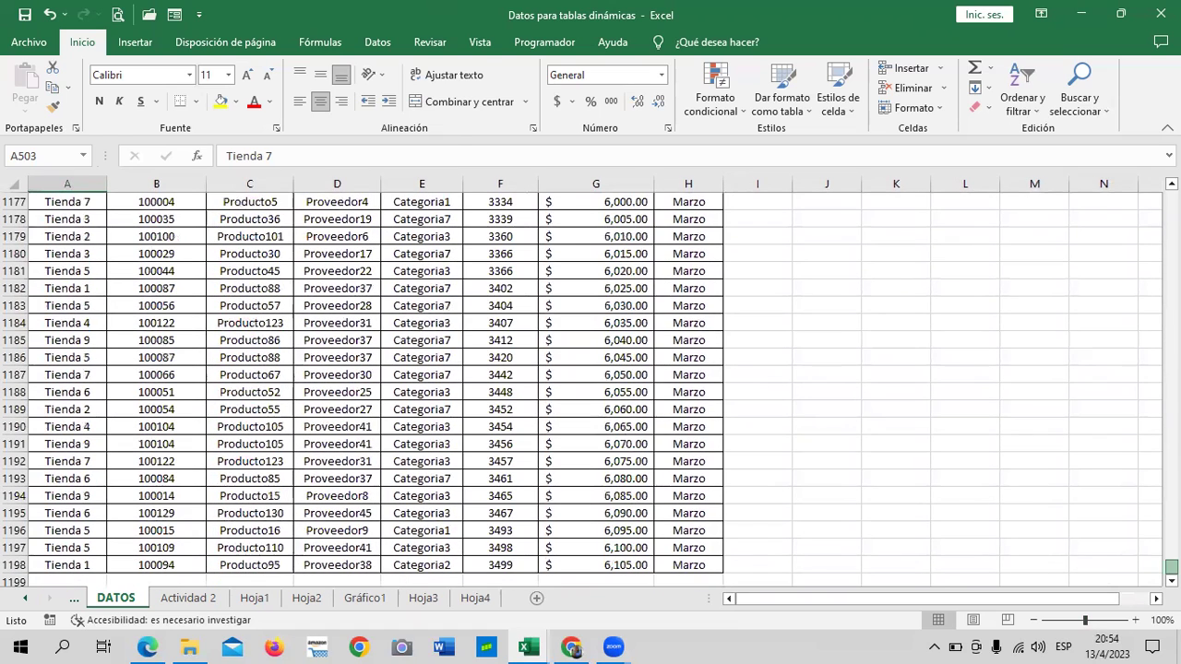
scroll(572, 442, down, 1)
scroll(544, 441, down, 6)
scroll(527, 440, up, 3)
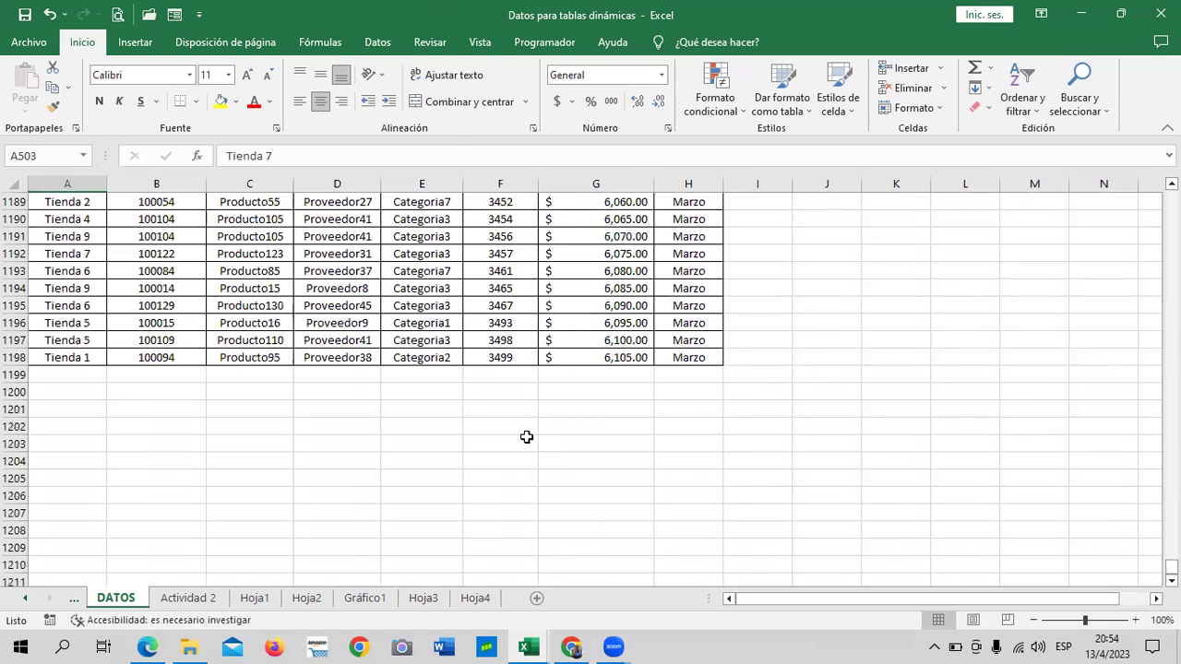
click(349, 341)
click(475, 599)
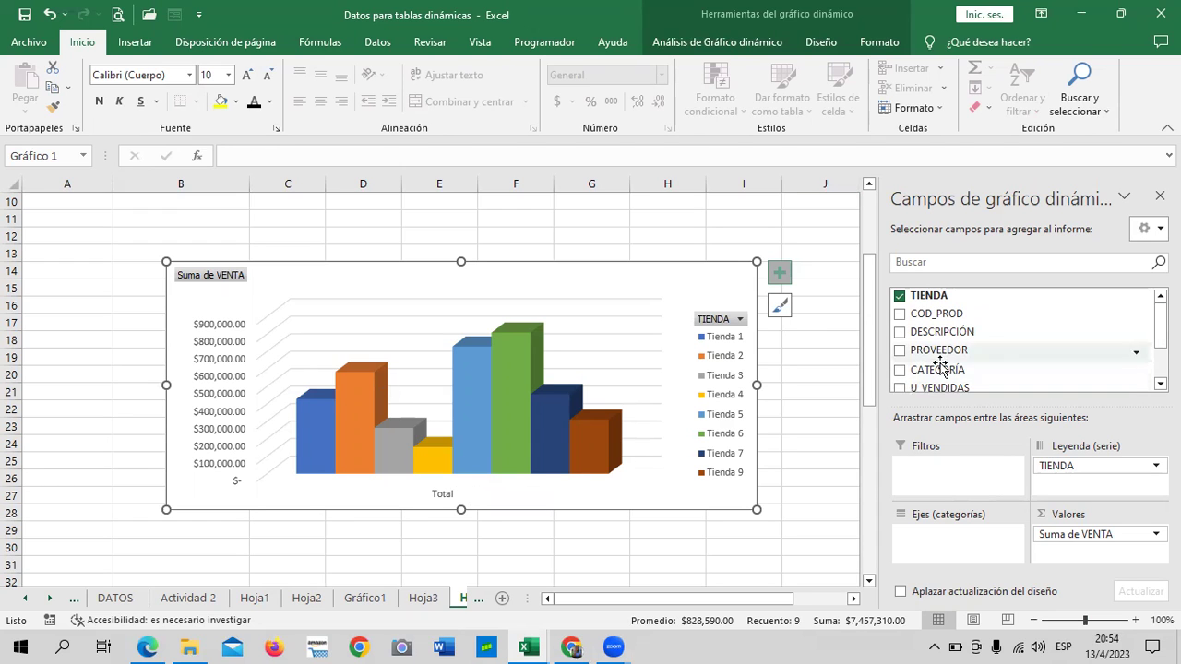
click(900, 368)
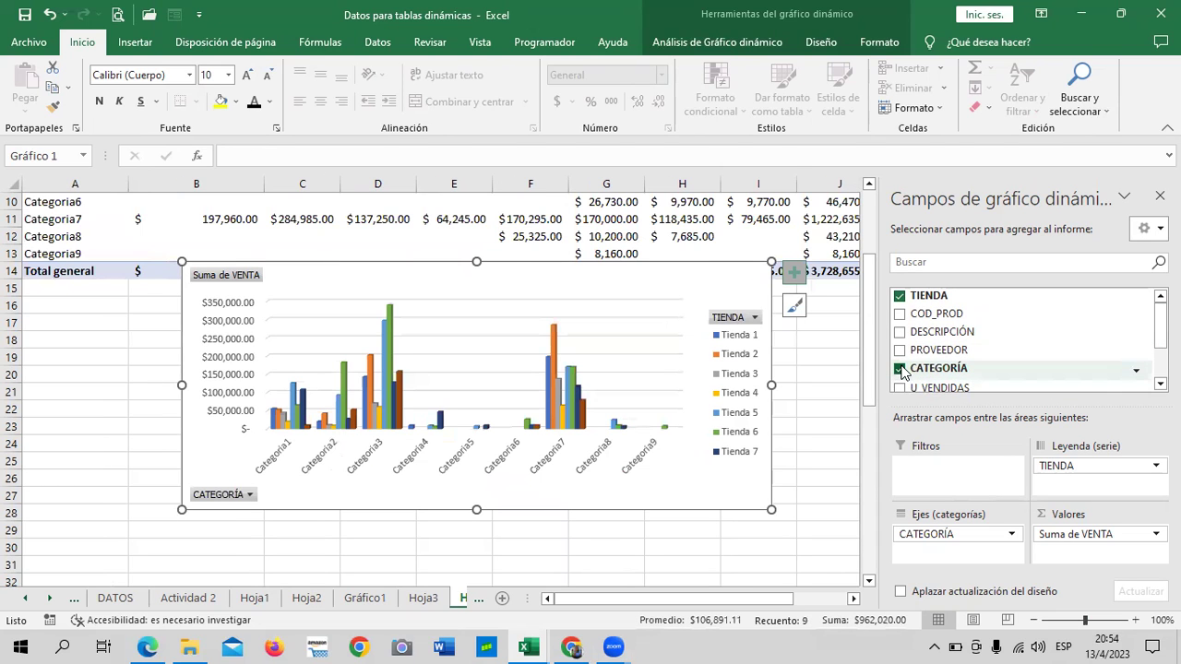
scroll(627, 452, up, 3)
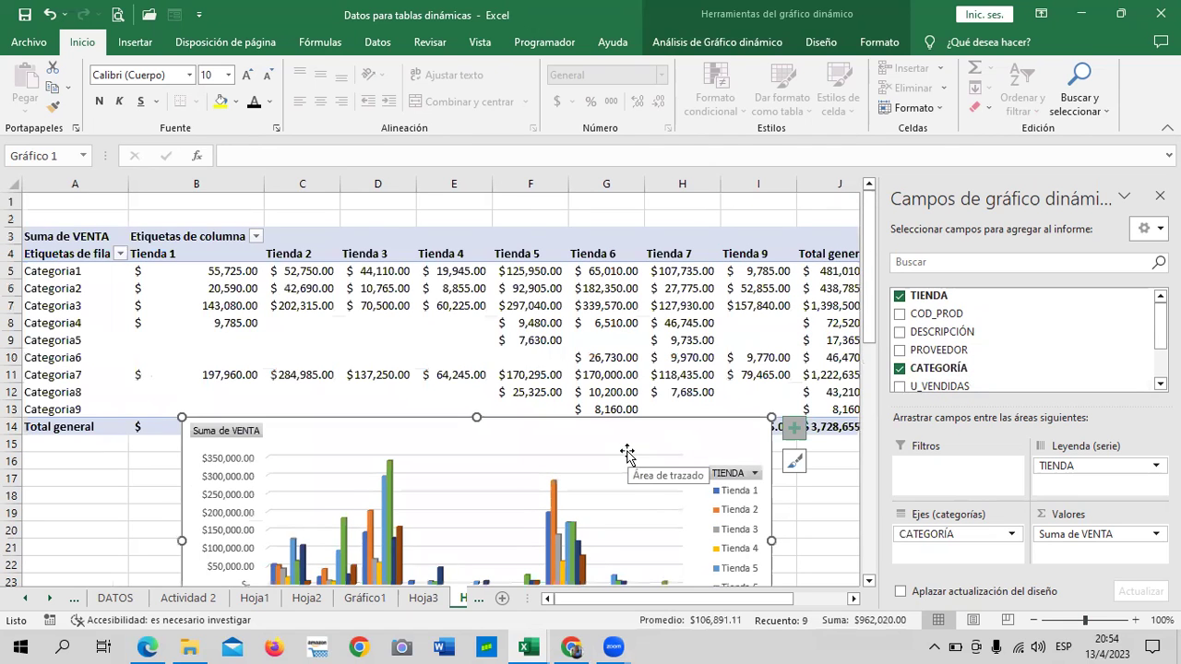
scroll(626, 452, down, 1)
scroll(626, 452, down, 3)
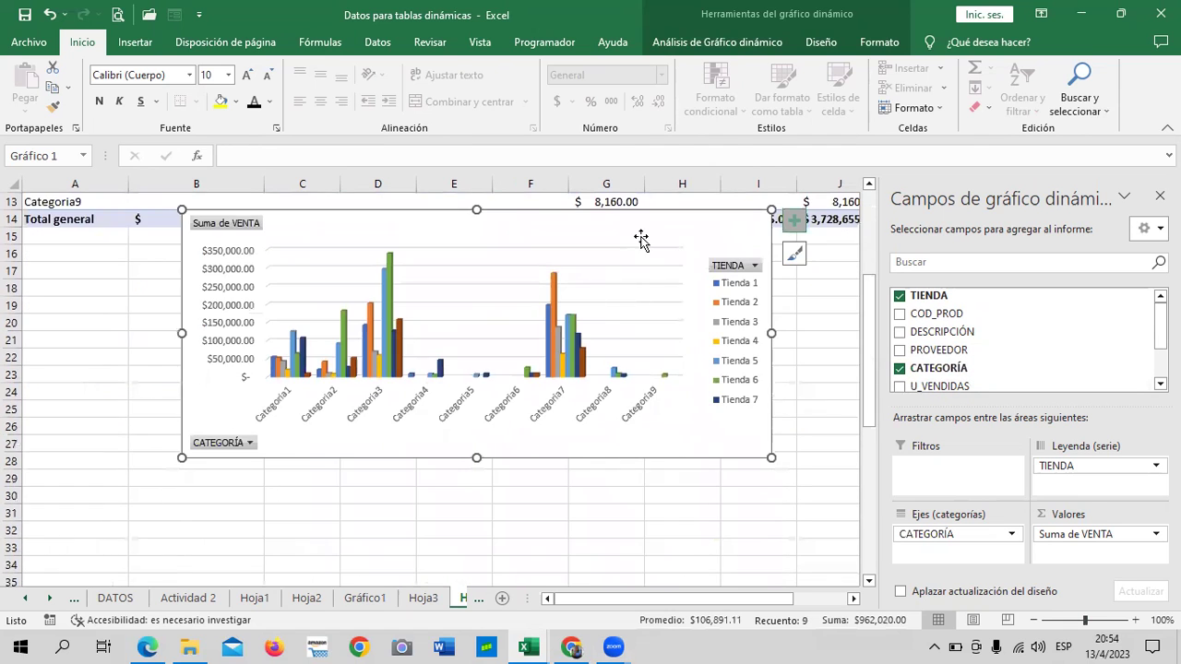
drag(641, 239, 628, 311)
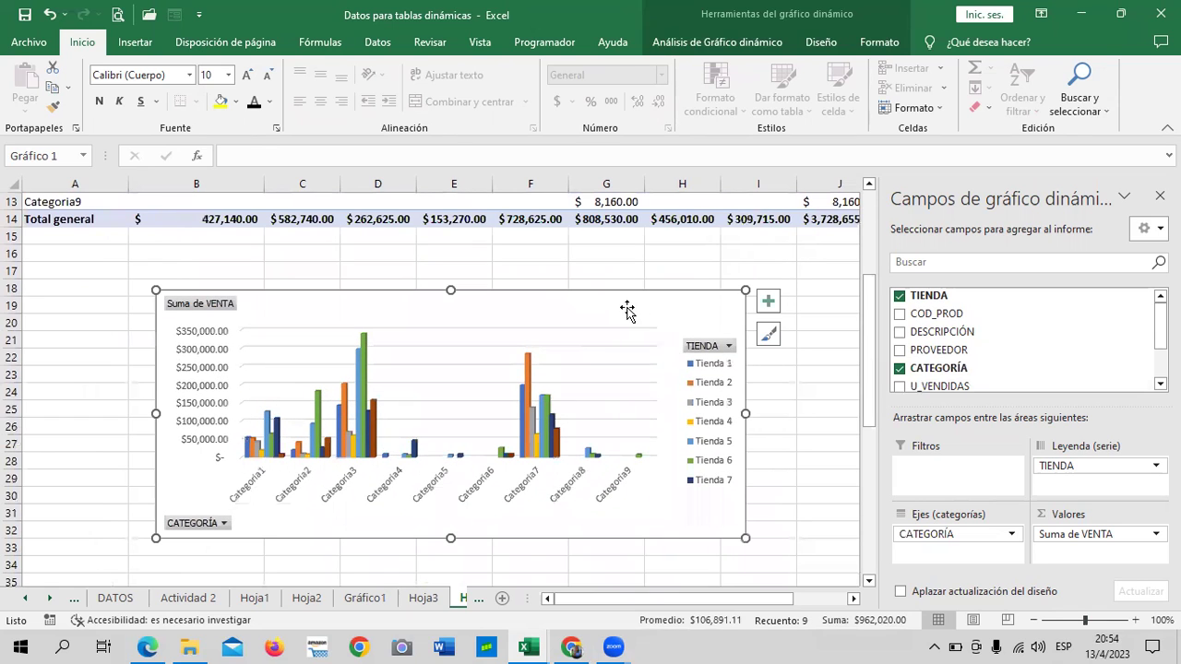
click(729, 346)
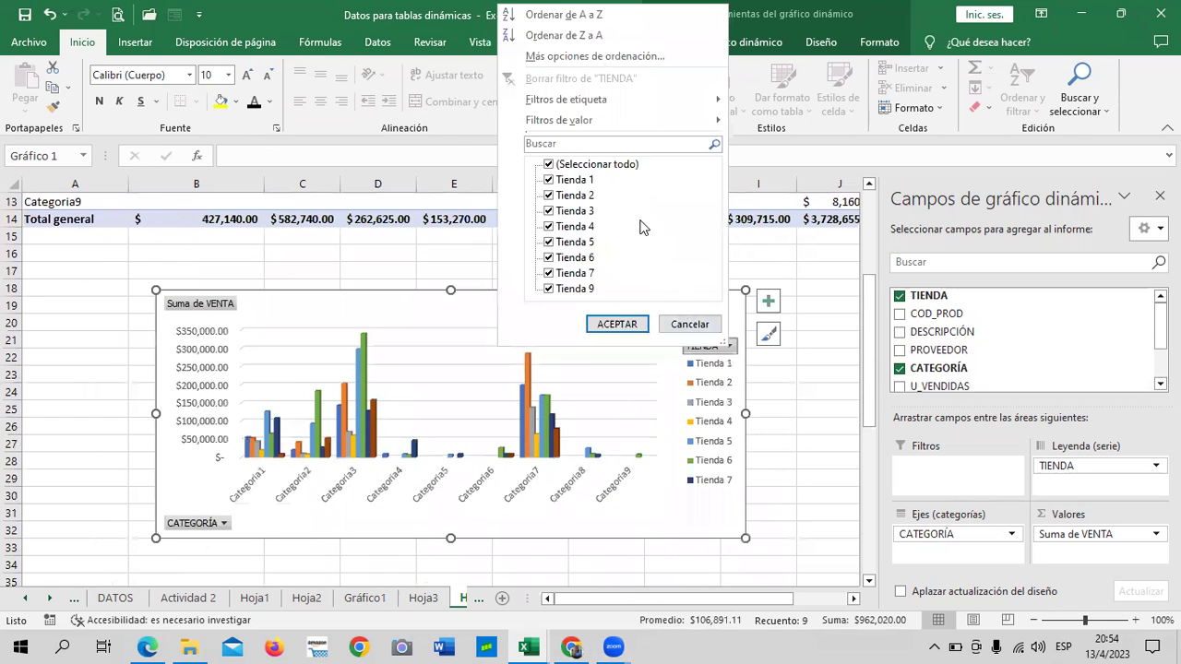
click(549, 164)
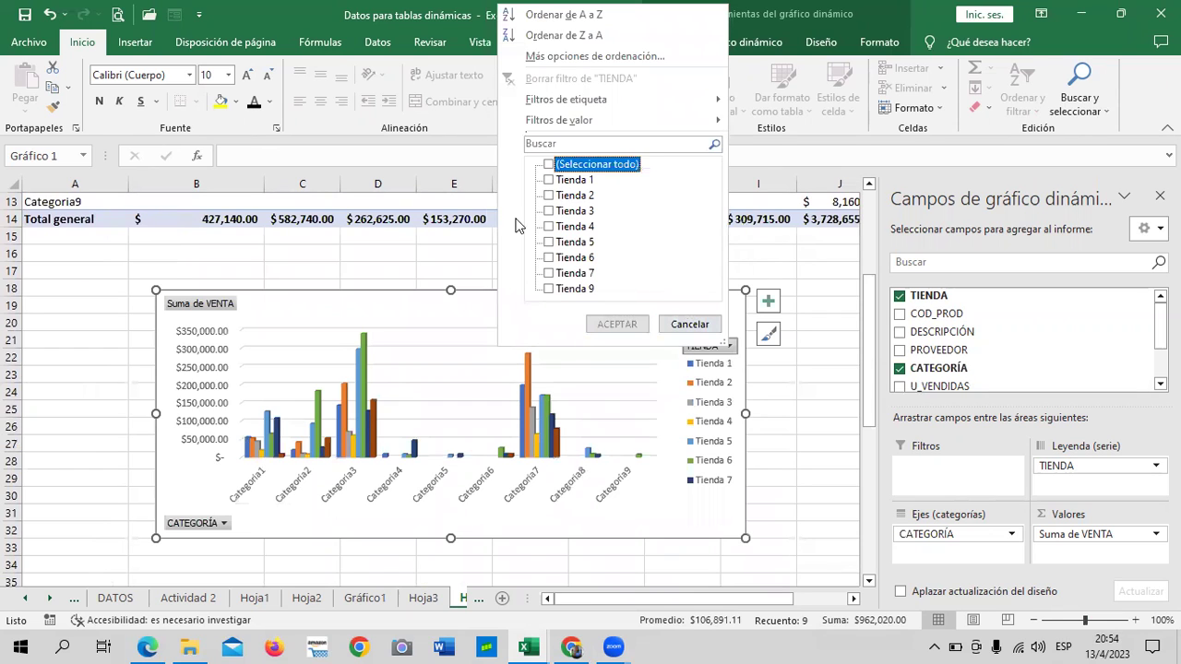
click(548, 180)
click(549, 195)
click(549, 210)
click(629, 324)
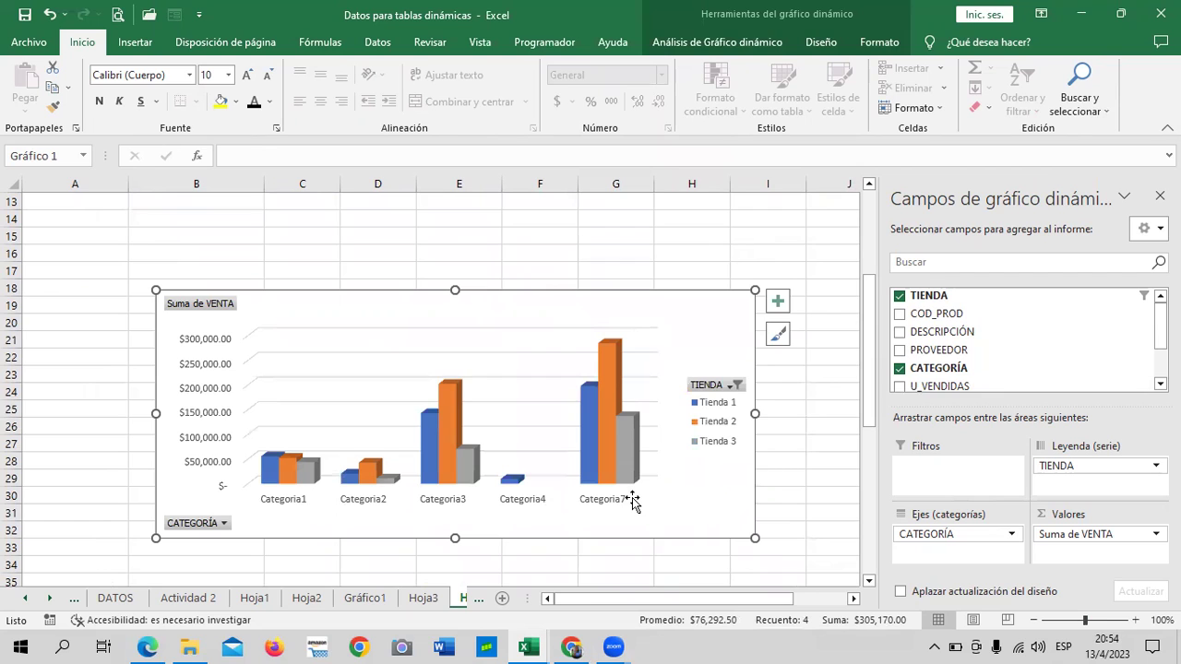
click(223, 523)
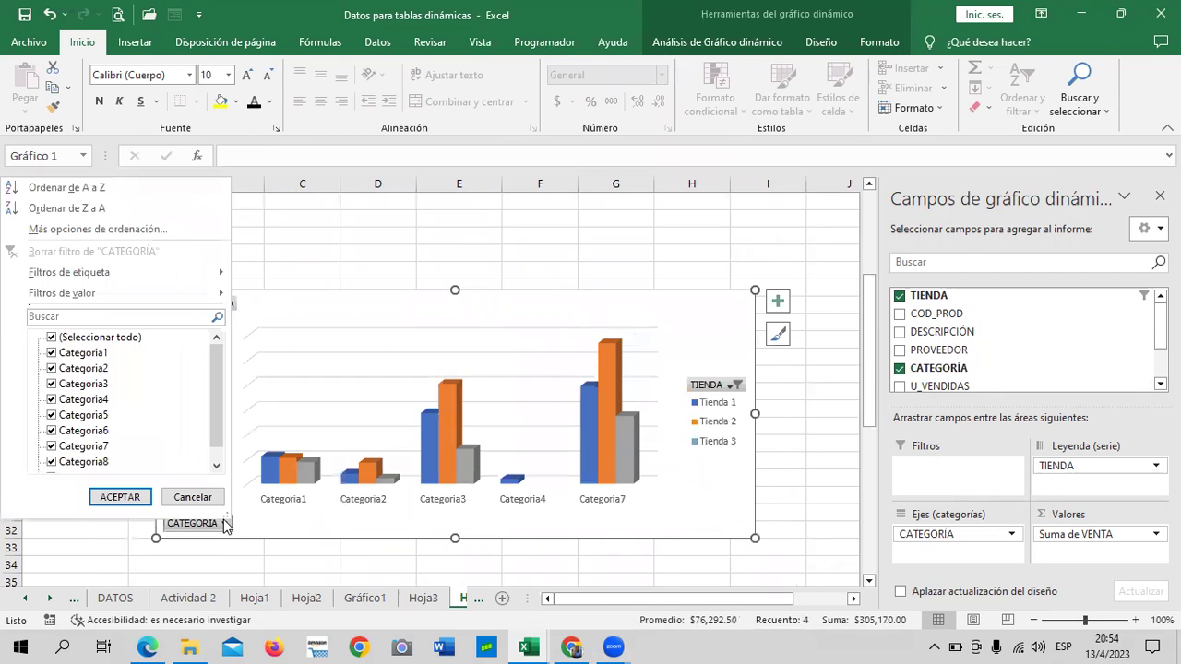
click(226, 523)
mouse_move(513, 476)
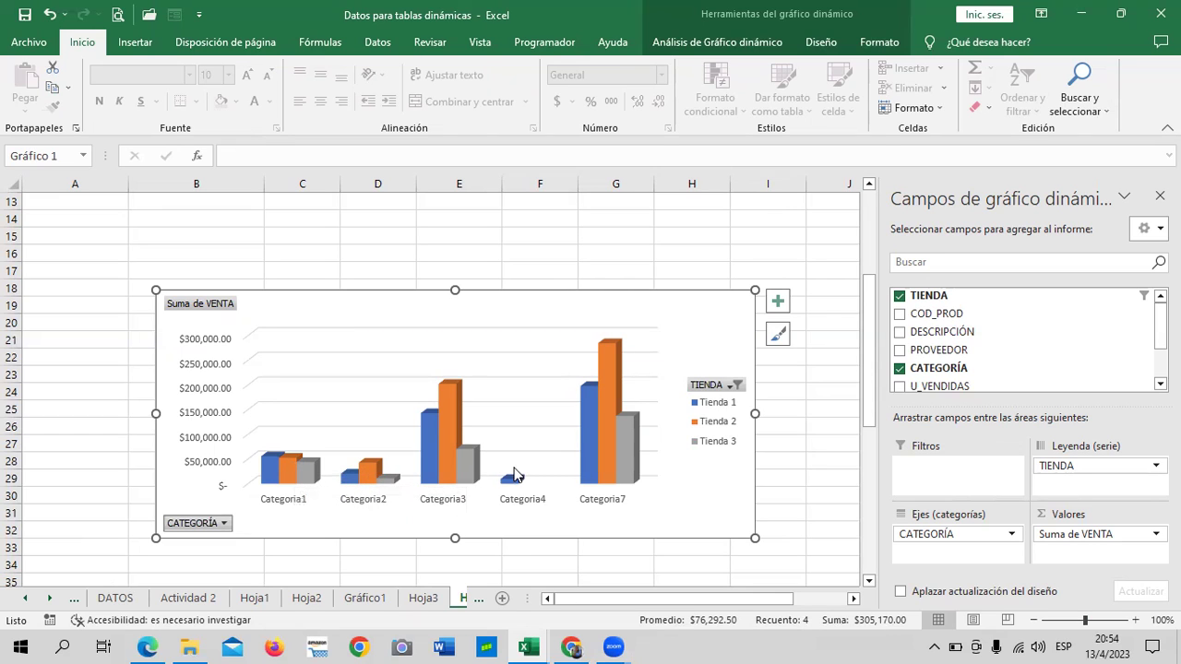
Enlarge the pivot chart rightward, leftward and downward to span roughly rows 18–34
click(606, 466)
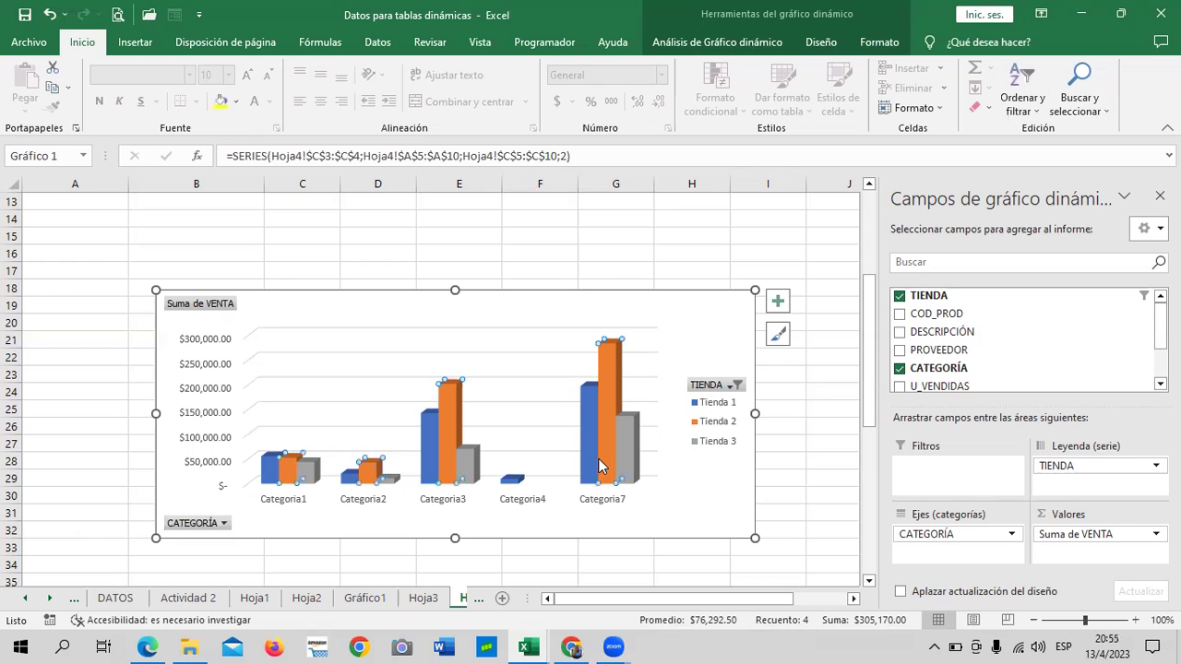
drag(753, 536, 808, 551)
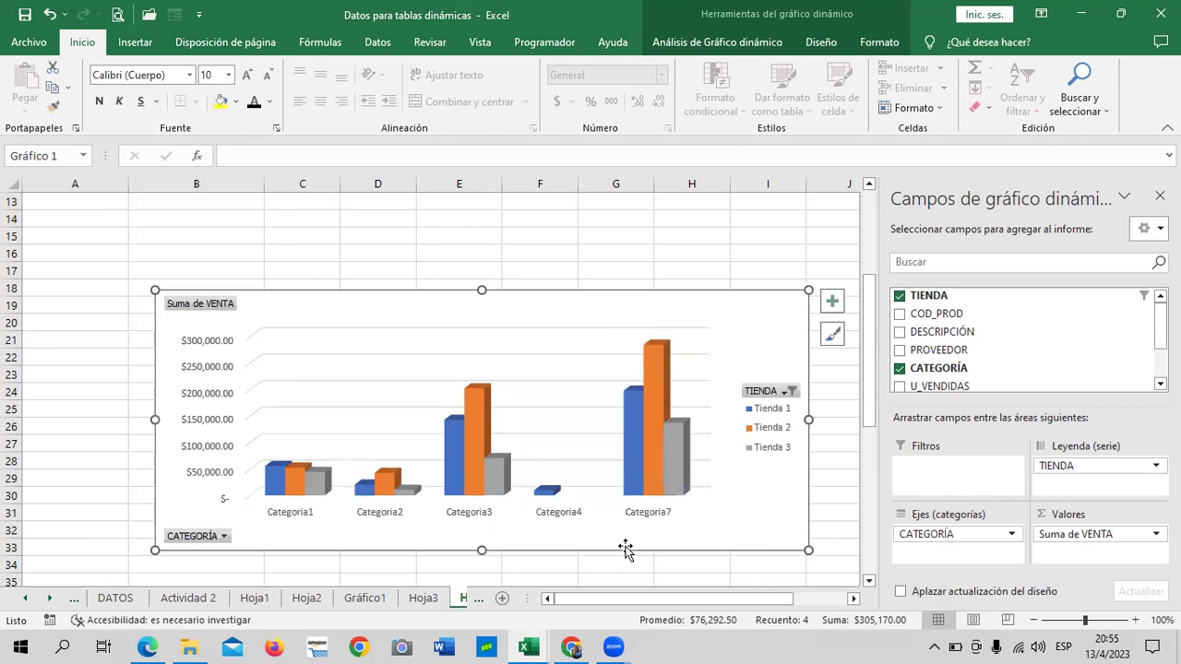
click(295, 498)
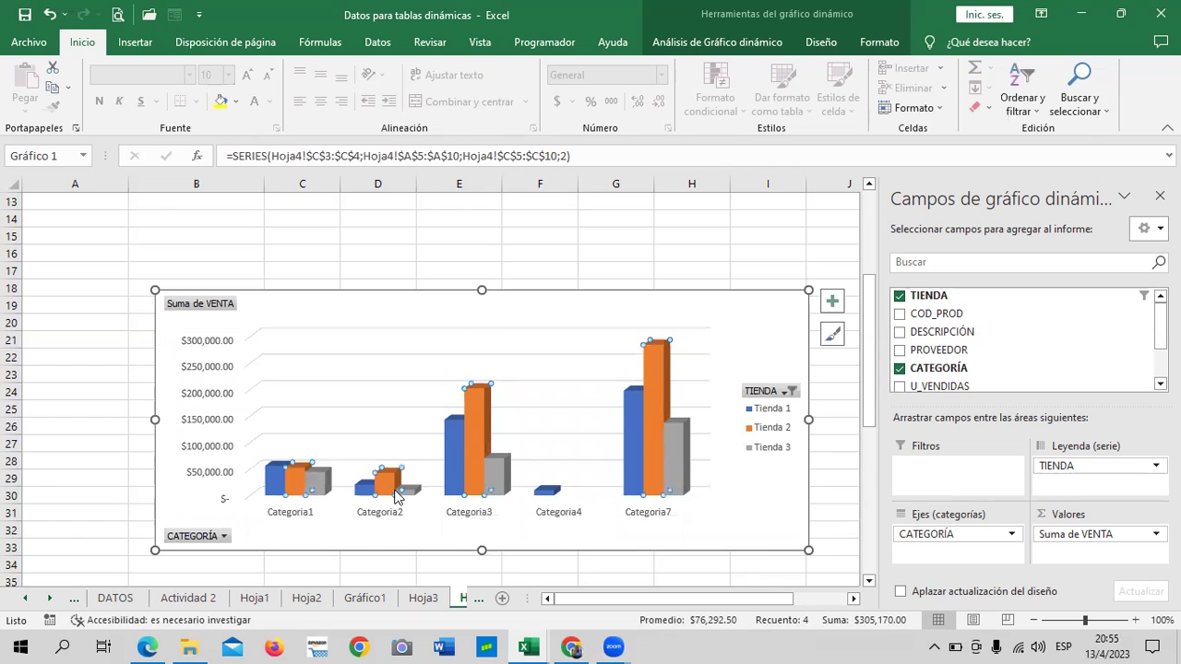
click(546, 489)
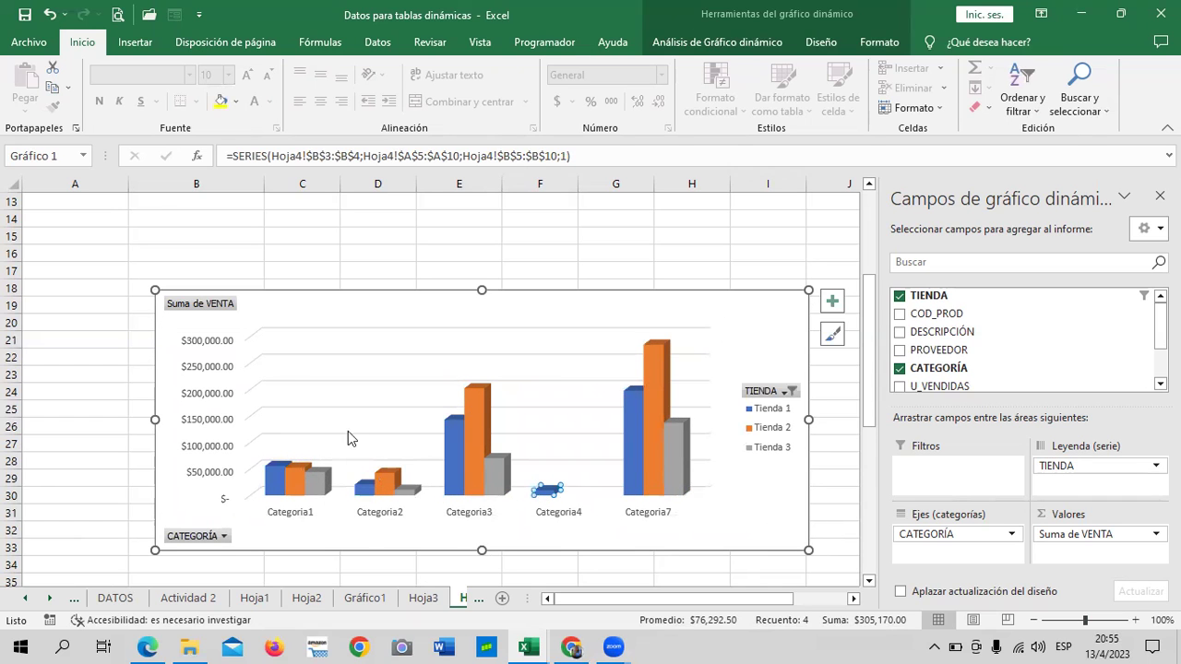
mouse_move(154, 420)
mouse_down()
mouse_move(120, 436)
mouse_move(129, 432)
mouse_up()
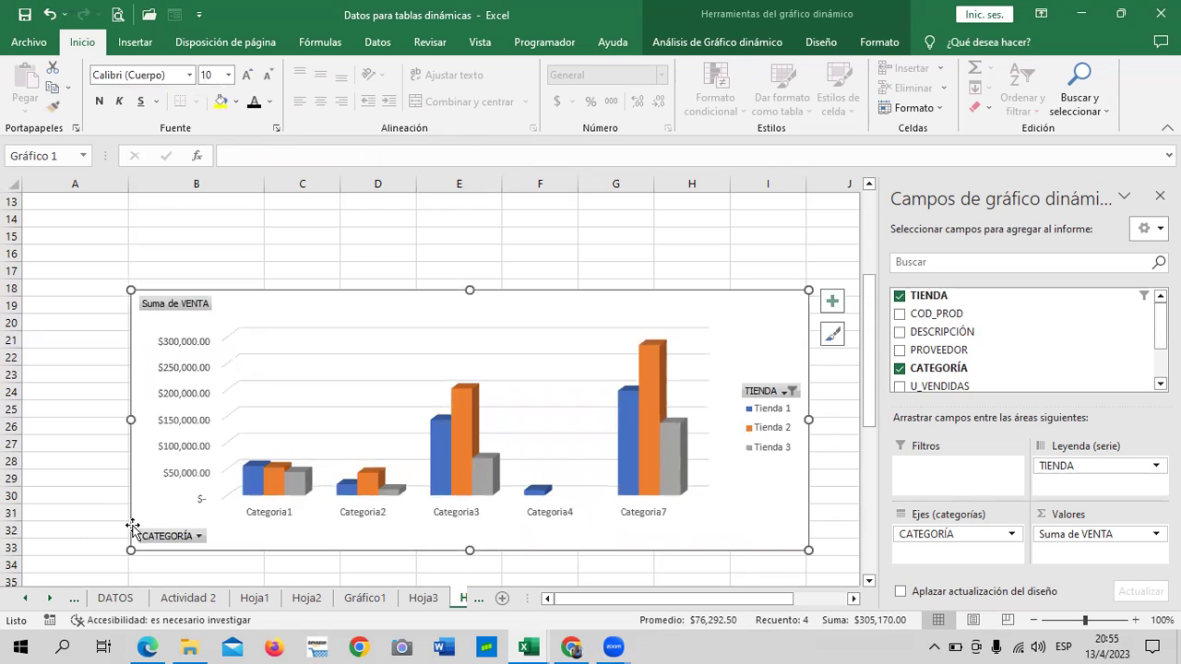
drag(130, 550, 81, 572)
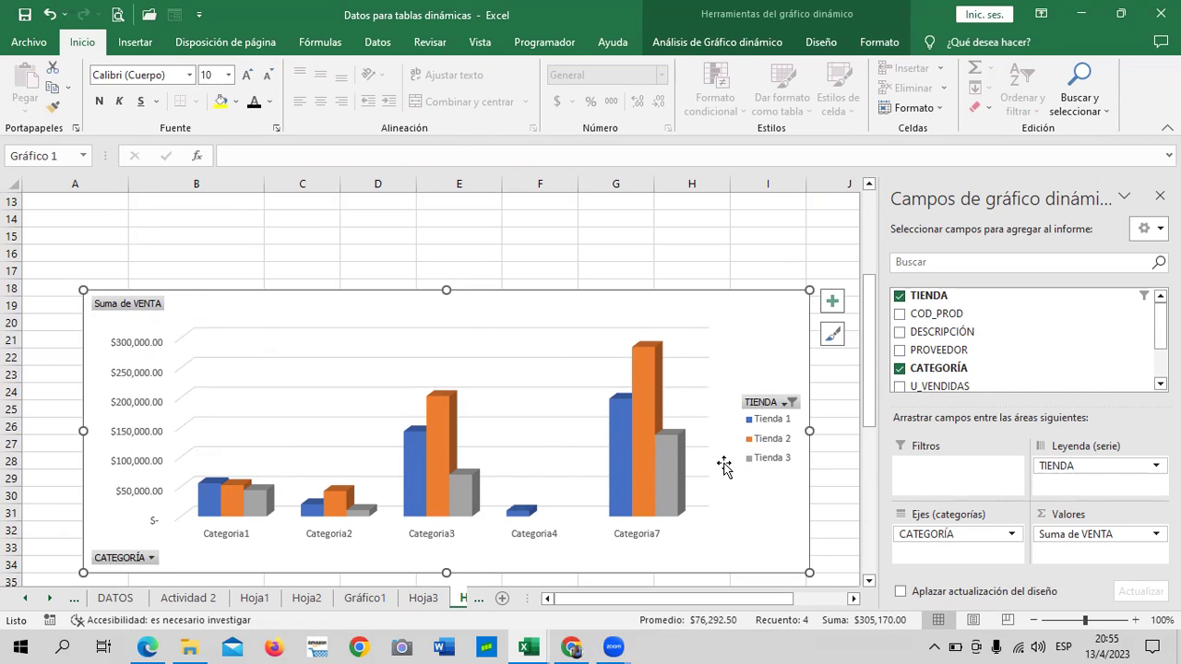
Add Tienda 4 and Tienda 5 to the chart's TIENDA legend filter
click(780, 426)
click(773, 457)
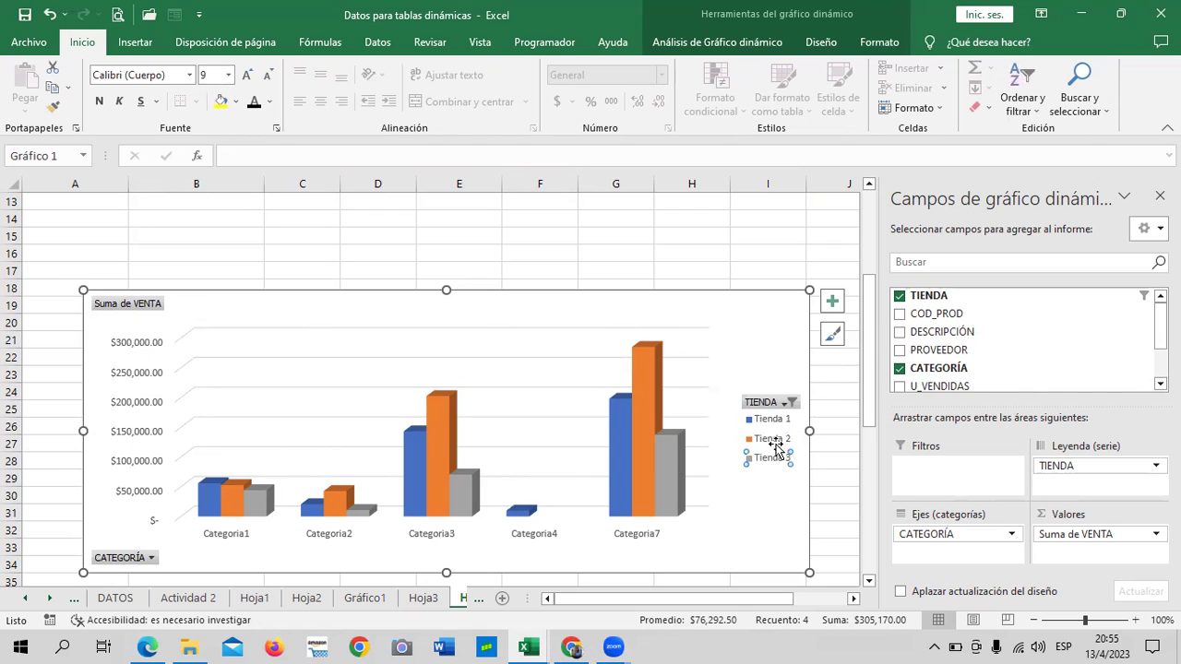
click(790, 402)
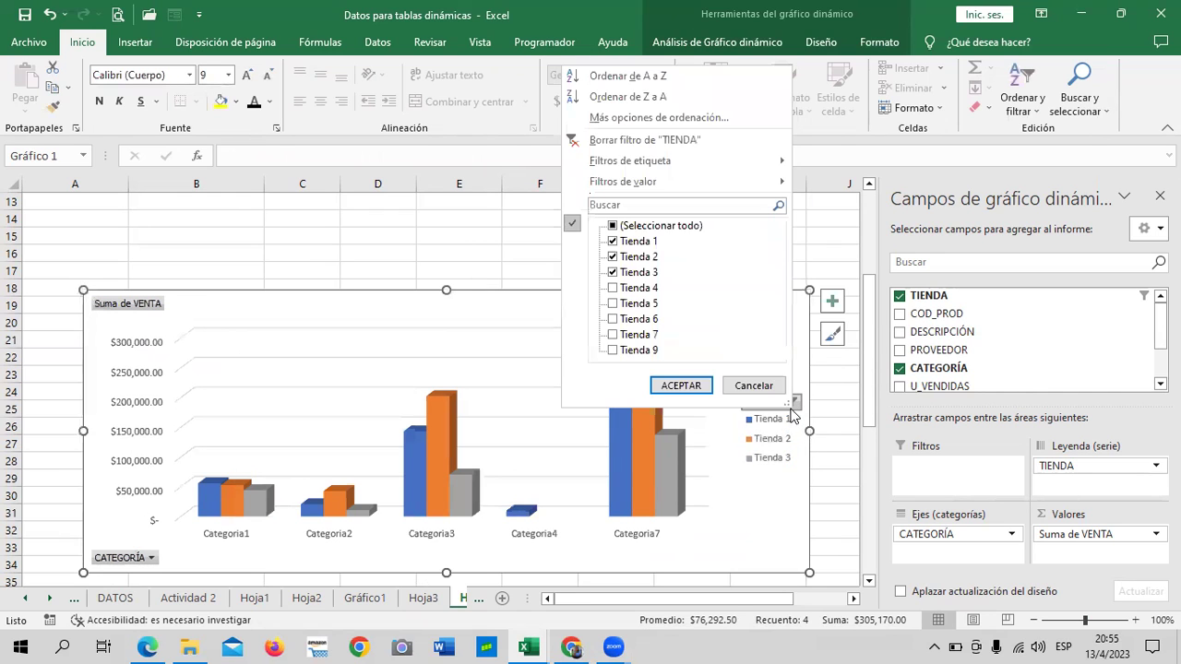
click(614, 288)
click(615, 304)
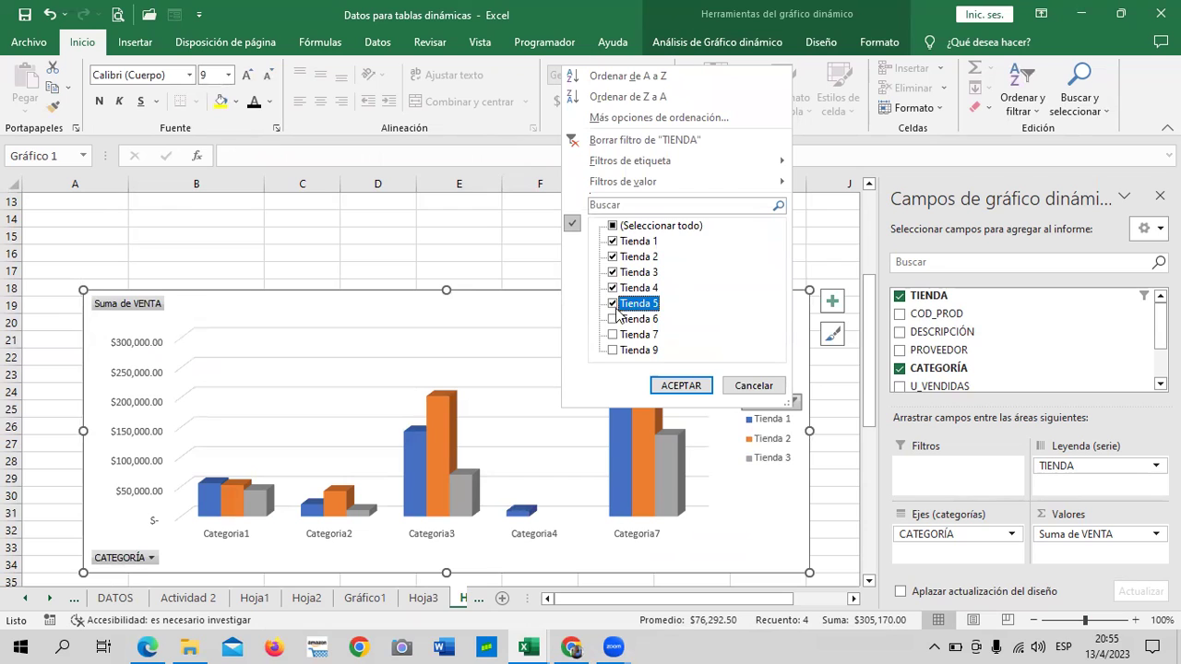
click(697, 384)
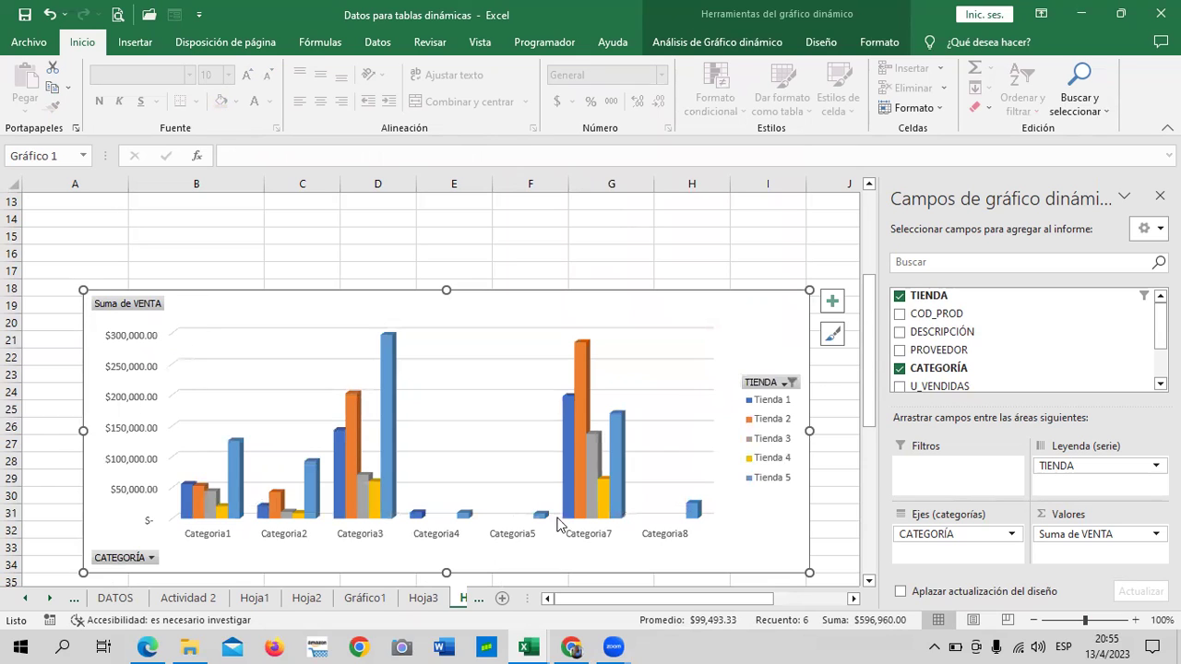
Select all stores in the TIENDA filter so Tienda 1–7 and 9 are plotted
click(462, 518)
click(790, 382)
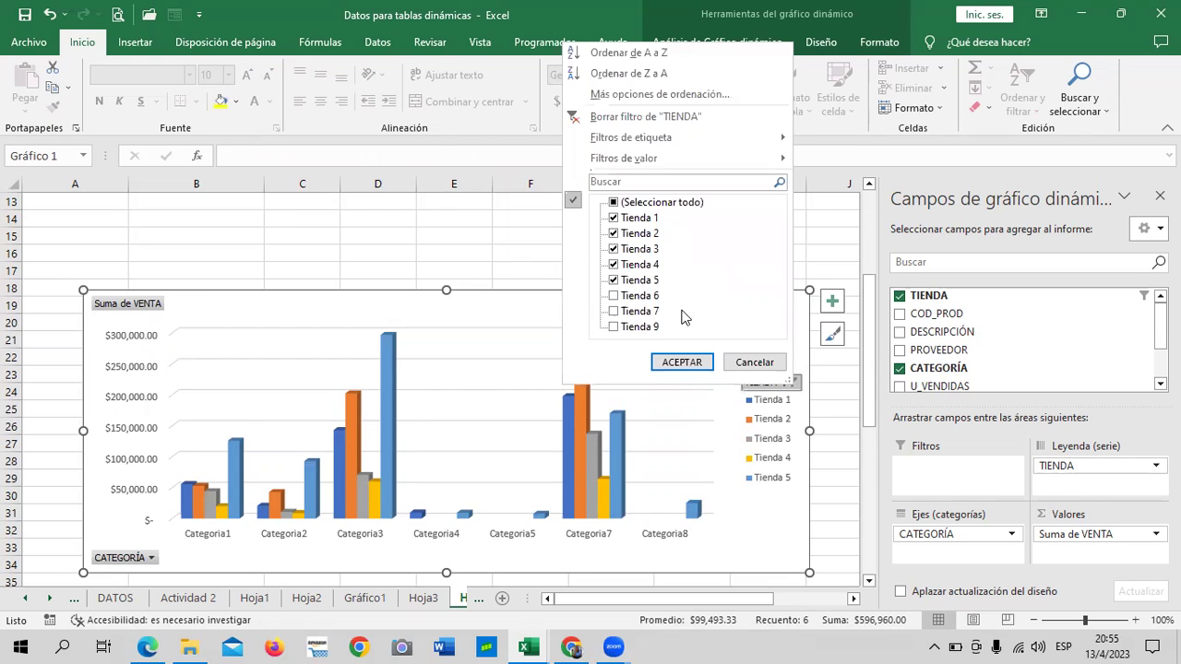
click(637, 205)
click(613, 203)
click(681, 362)
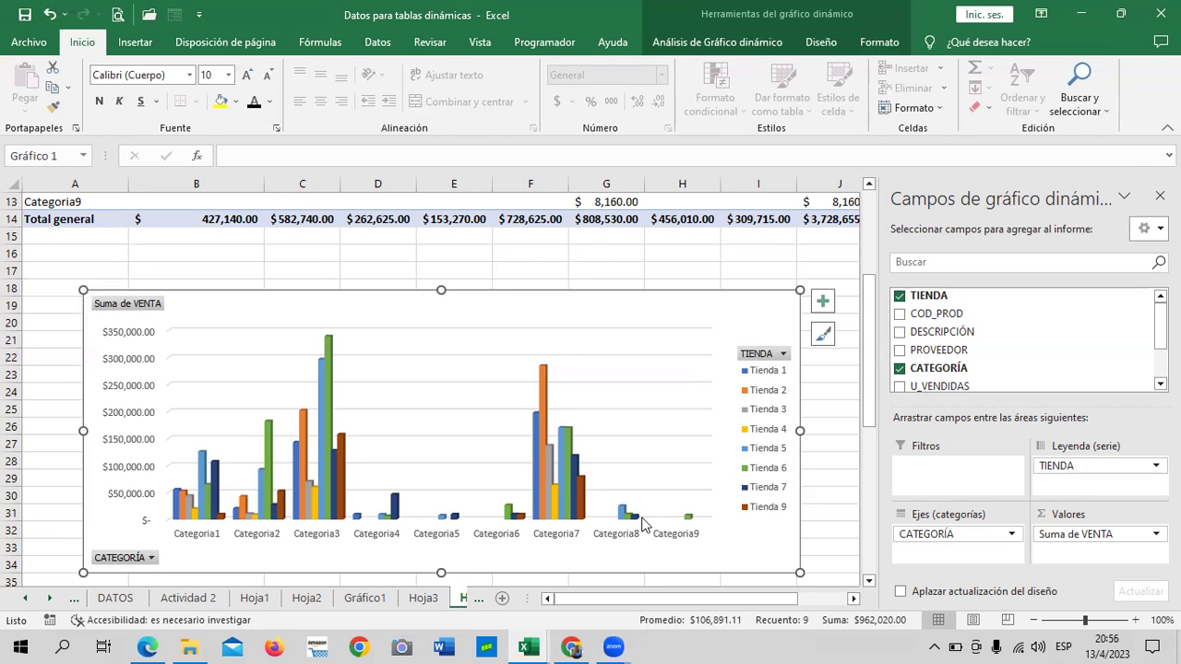
Filter CATEGORÍA to only Categoria1, Categoria2, Categoria3 and Categoria4
click(150, 558)
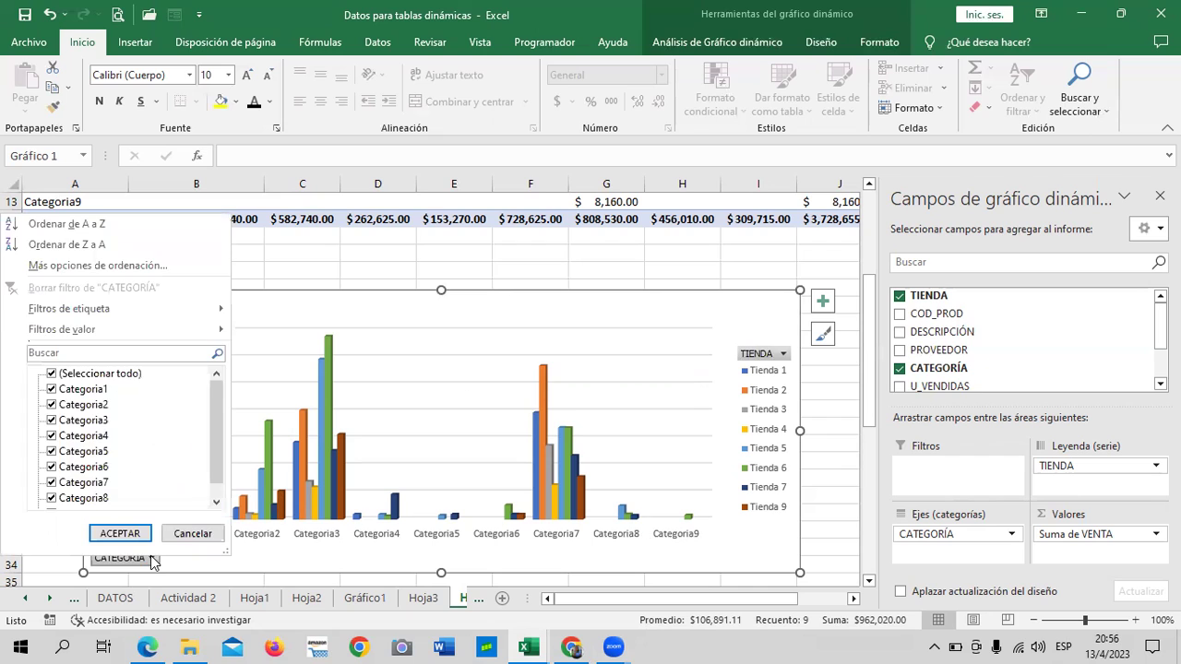
scroll(145, 454, down, 1)
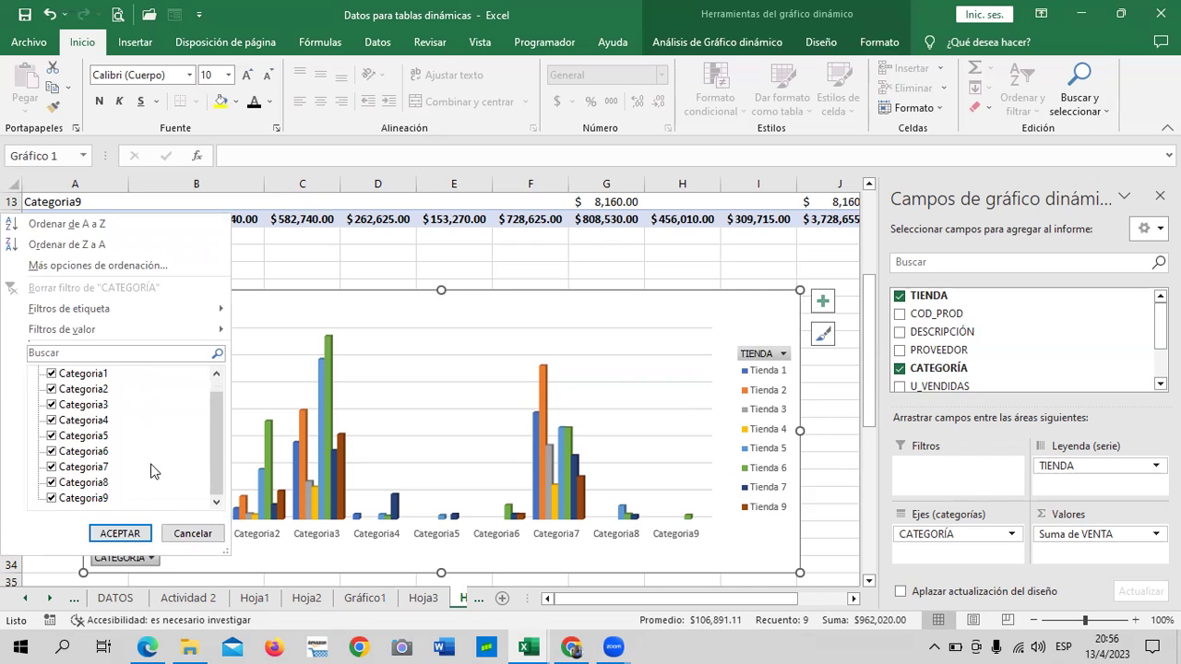
scroll(139, 488, up, 1)
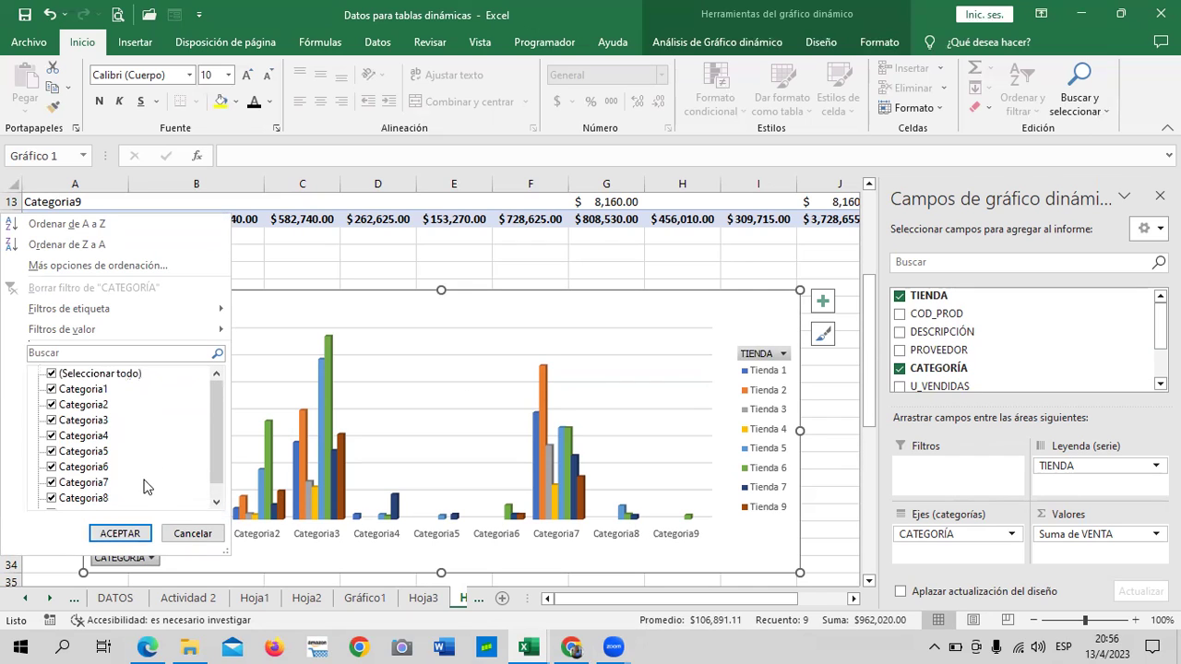
click(58, 377)
click(53, 374)
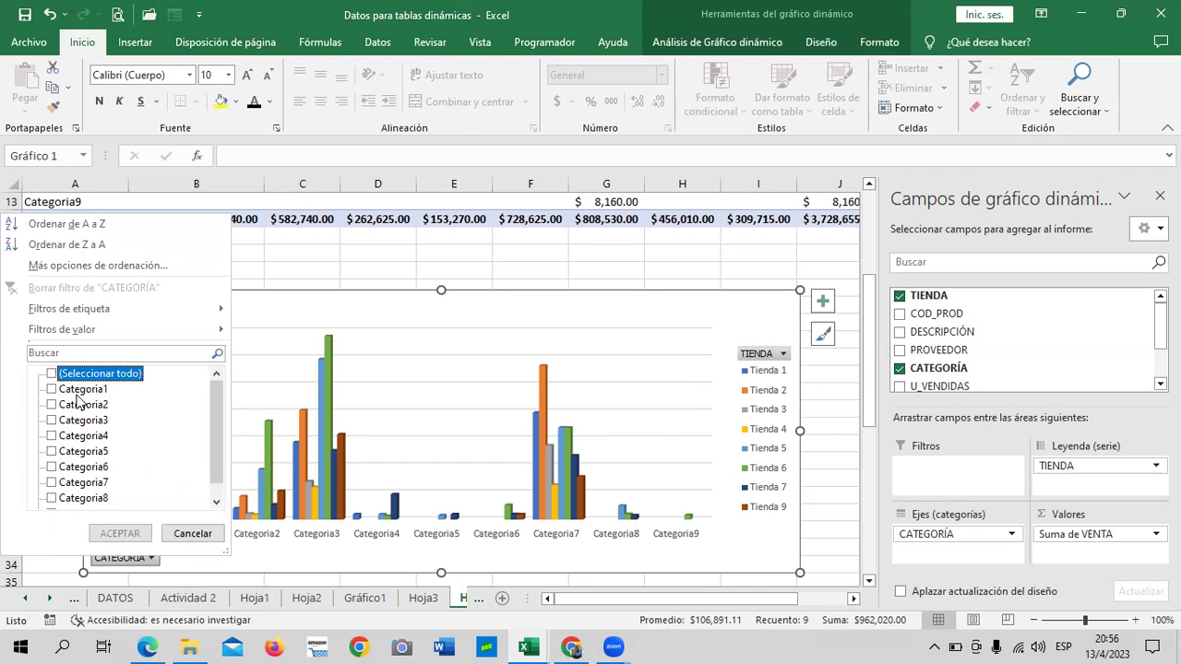
click(52, 389)
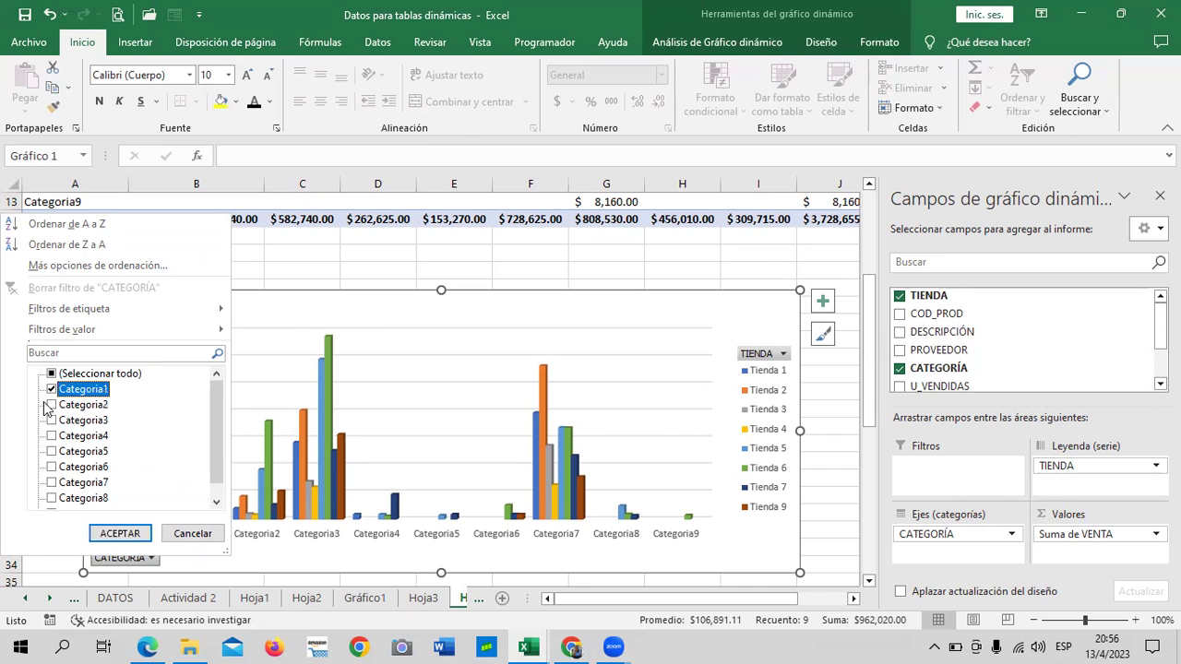
click(51, 405)
click(52, 420)
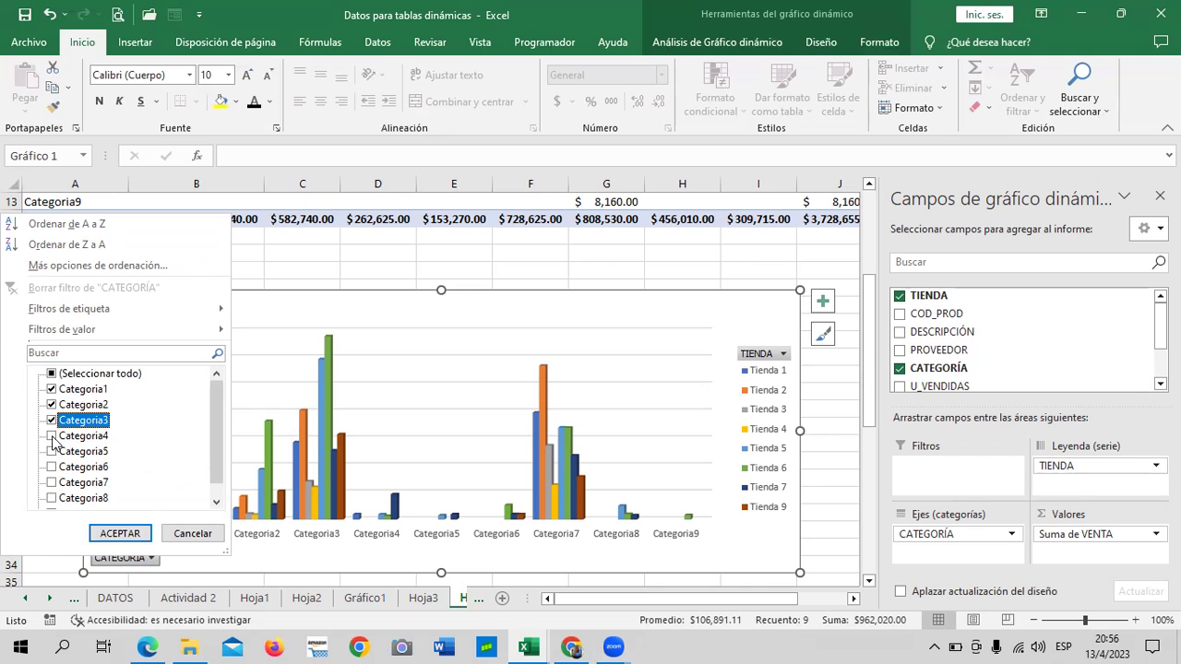
click(52, 436)
click(120, 533)
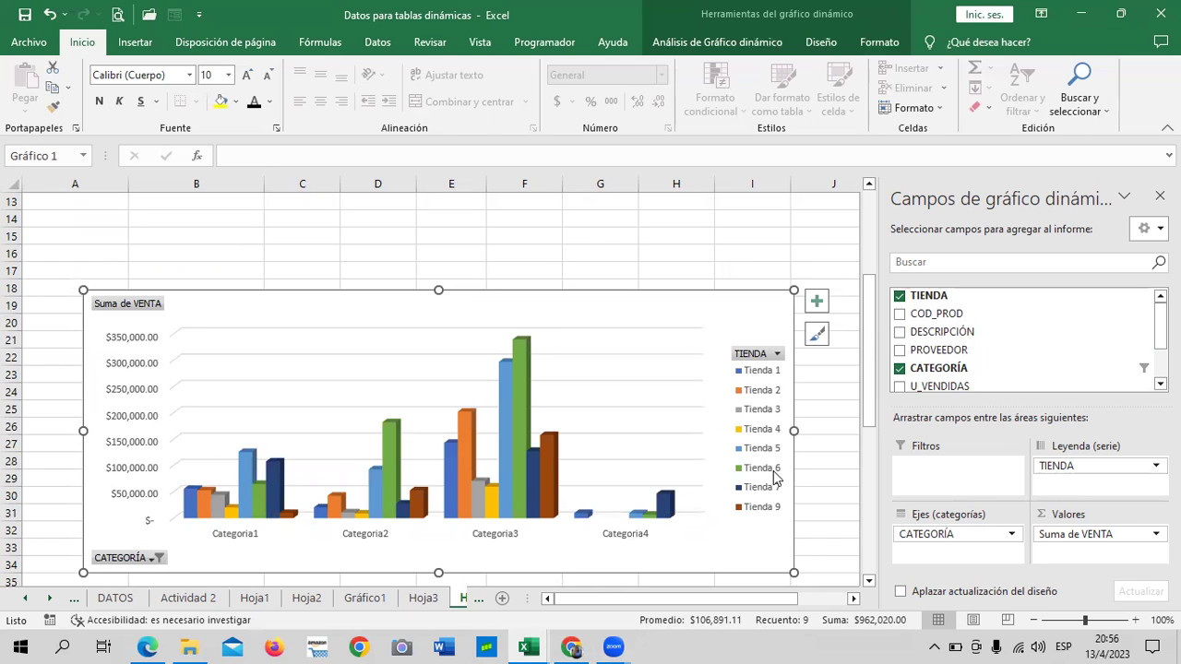
scroll(755, 466, up, 2)
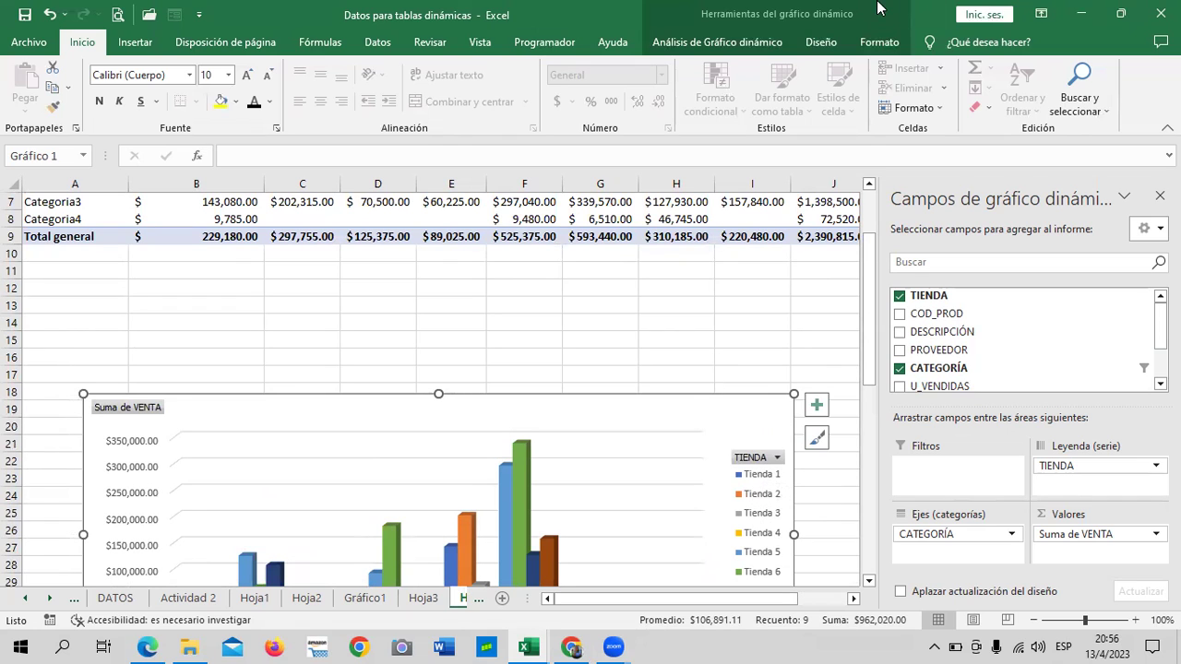
Swap the chart's rows and columns so stores sit on the axis and Categoria1–4 form the legend
click(749, 43)
click(817, 43)
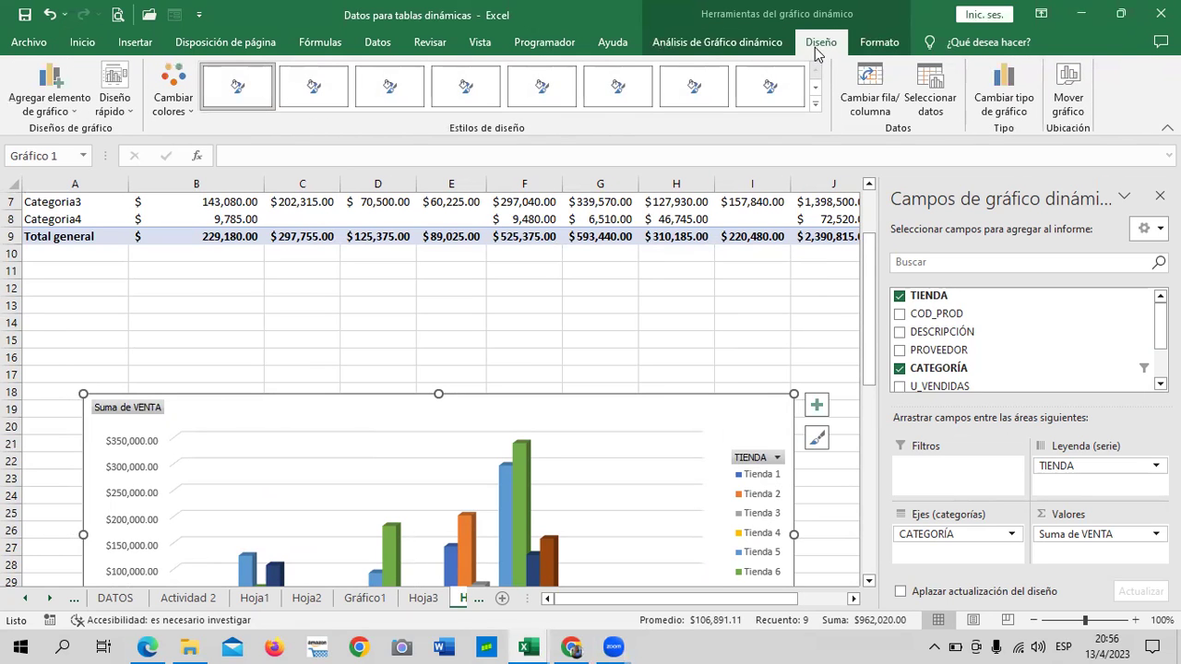
click(814, 103)
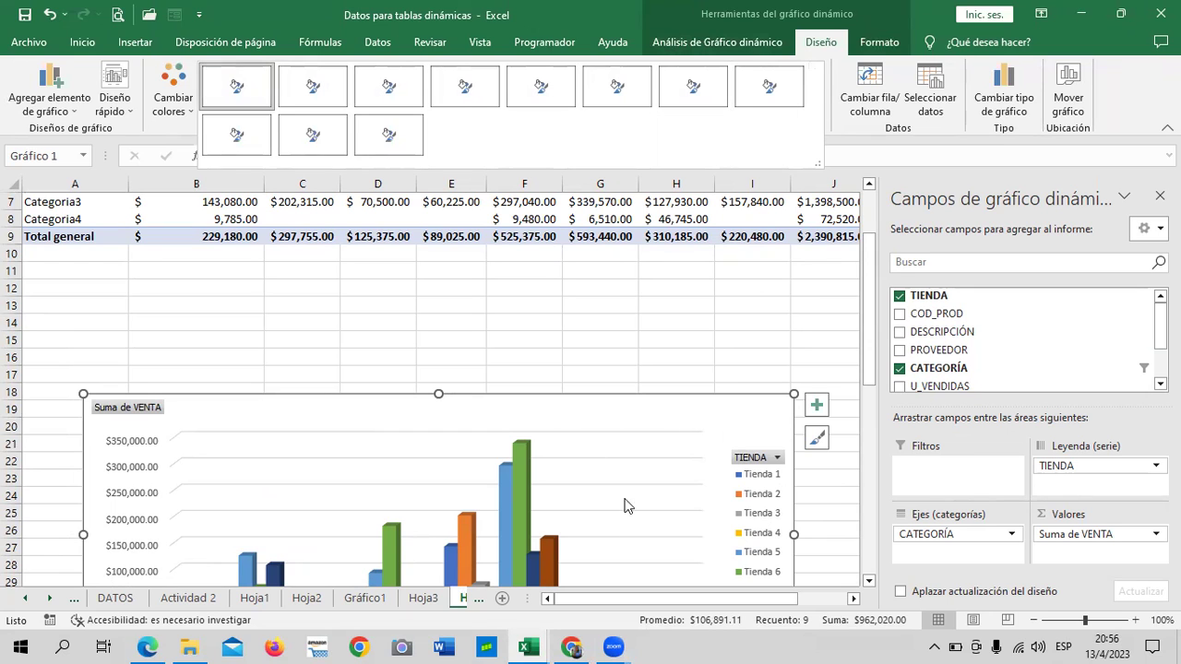
click(656, 427)
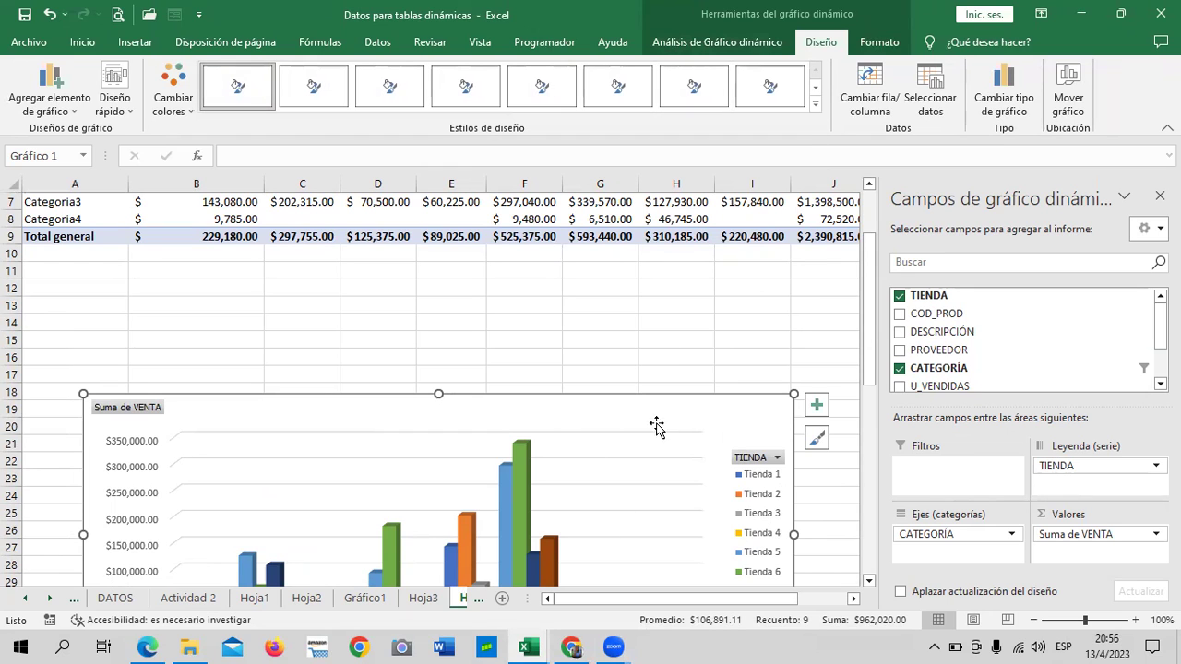
click(863, 90)
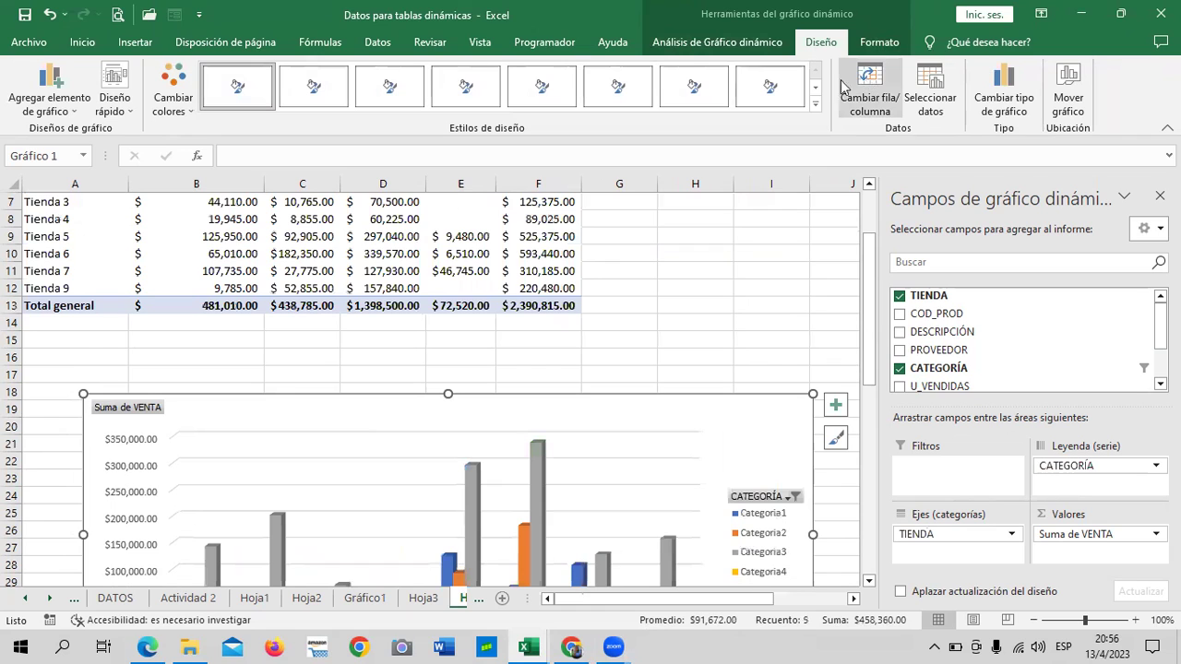
click(704, 293)
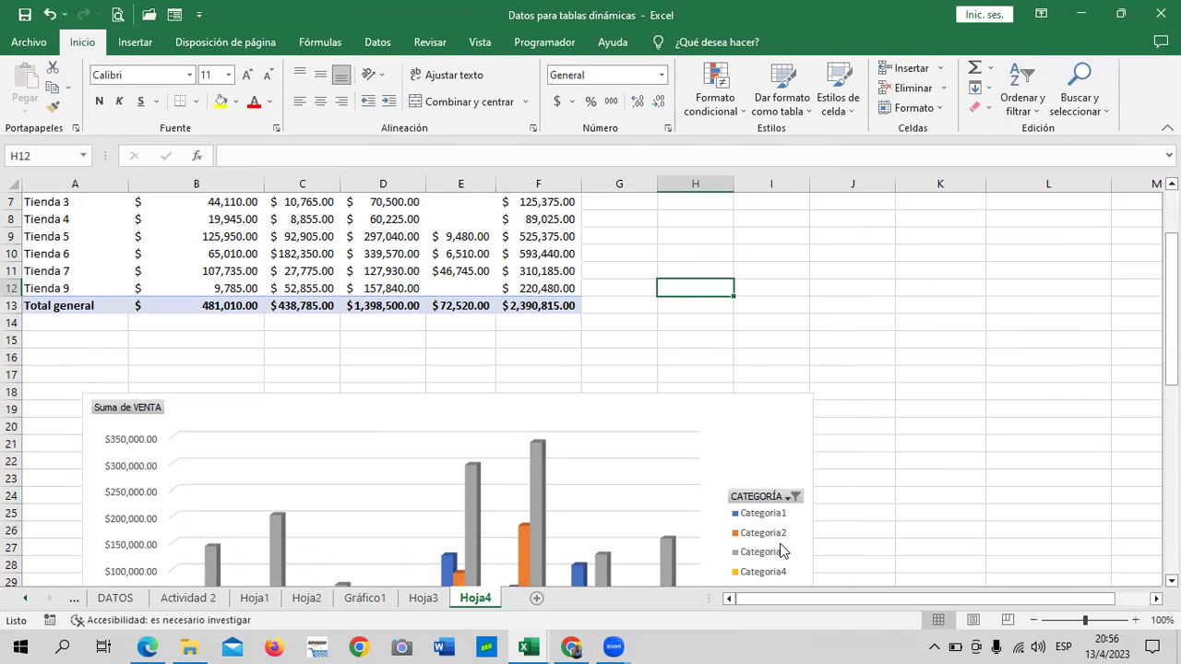
Move the pivot chart slightly up and left to sit just below the pivot table
scroll(780, 544, down, 3)
scroll(590, 419, down, 1)
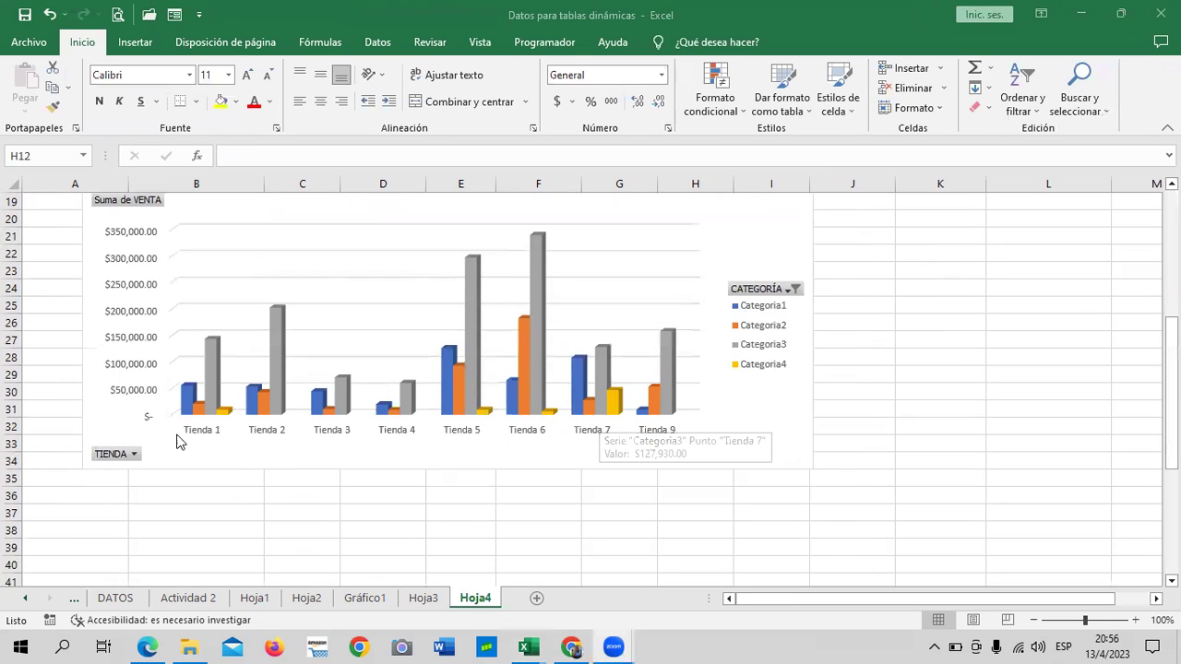
mouse_move(762, 532)
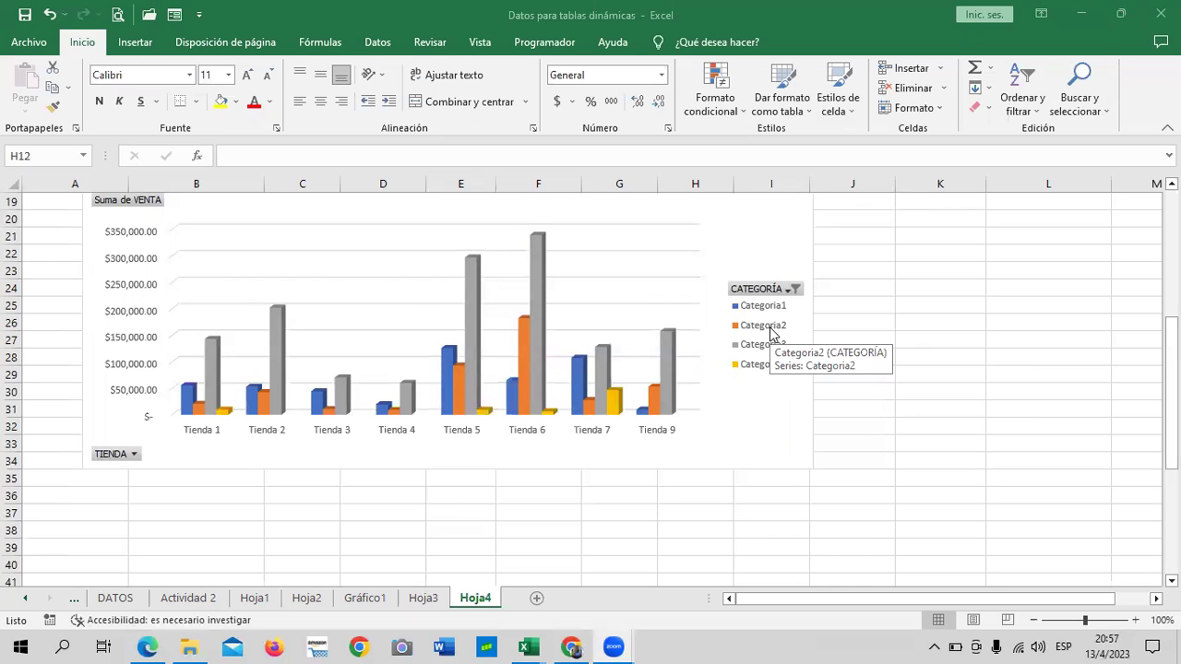
scroll(485, 385, up, 6)
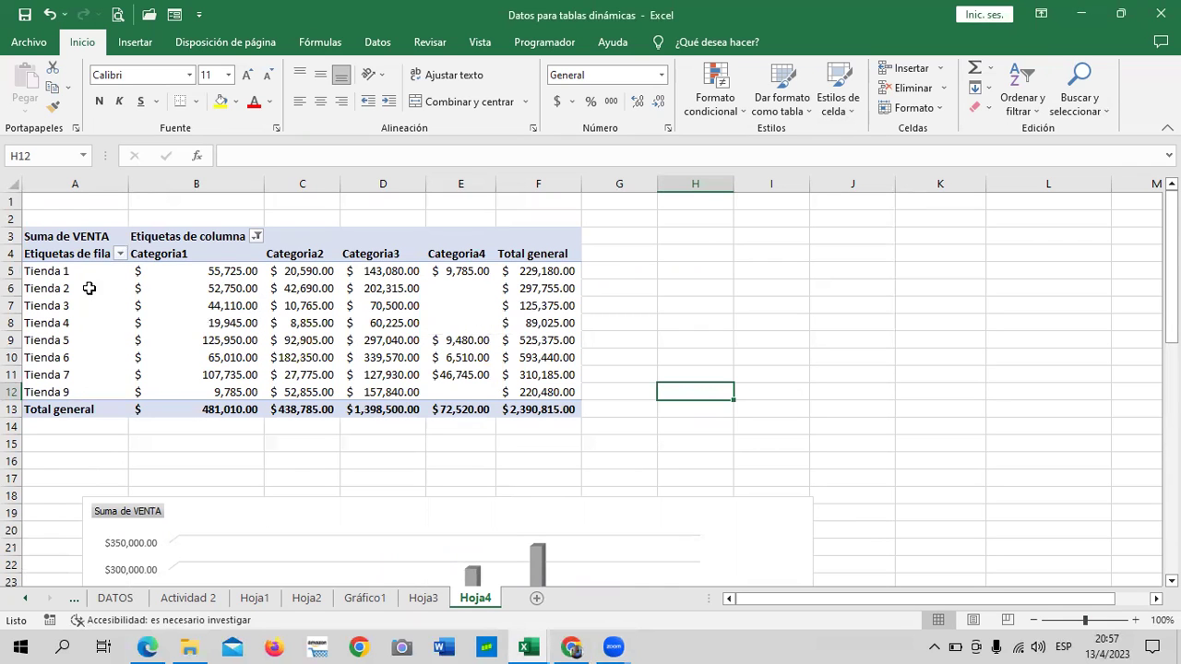
scroll(159, 347, down, 2)
scroll(158, 347, down, 1)
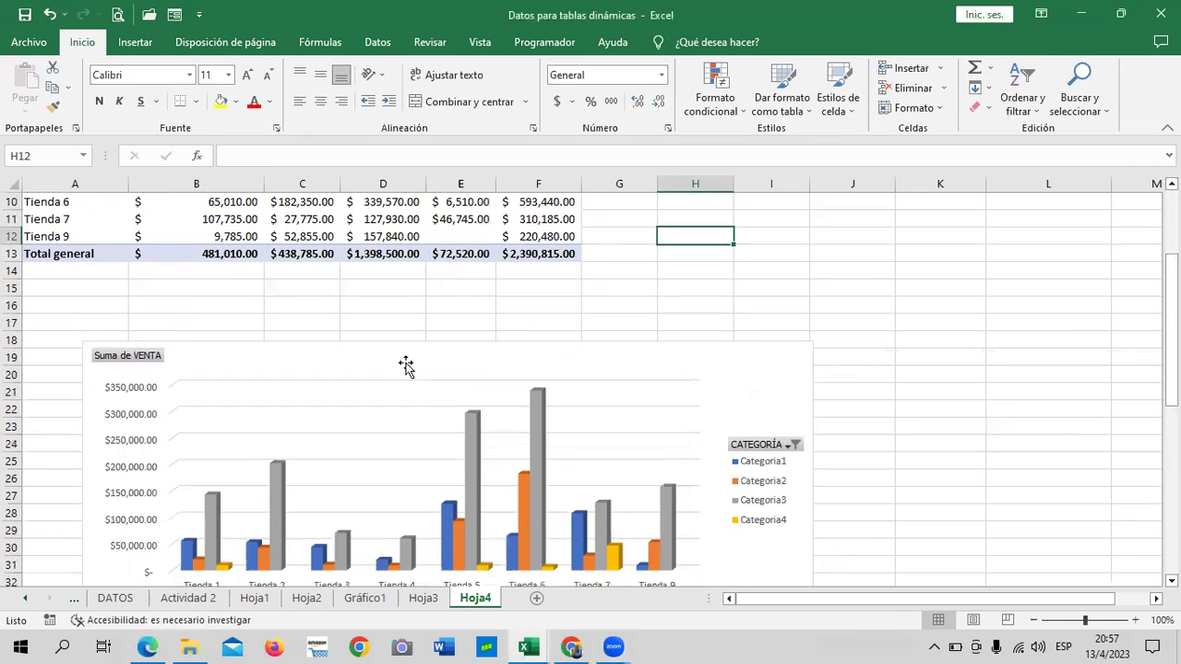
click(572, 368)
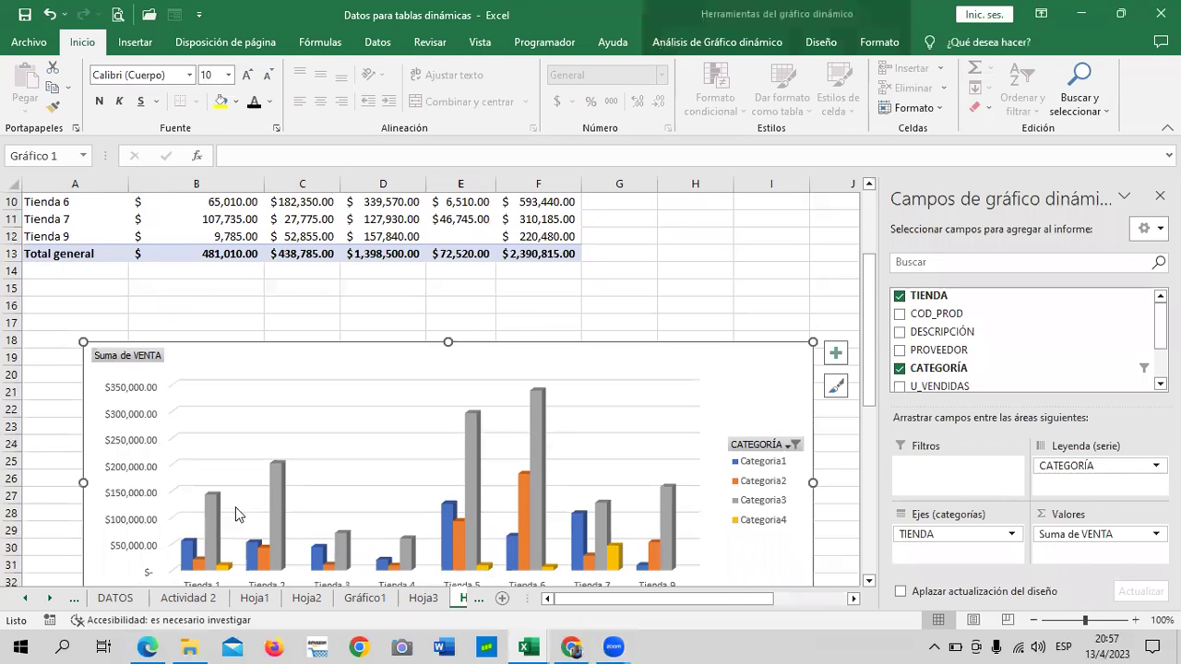
drag(377, 359, 356, 311)
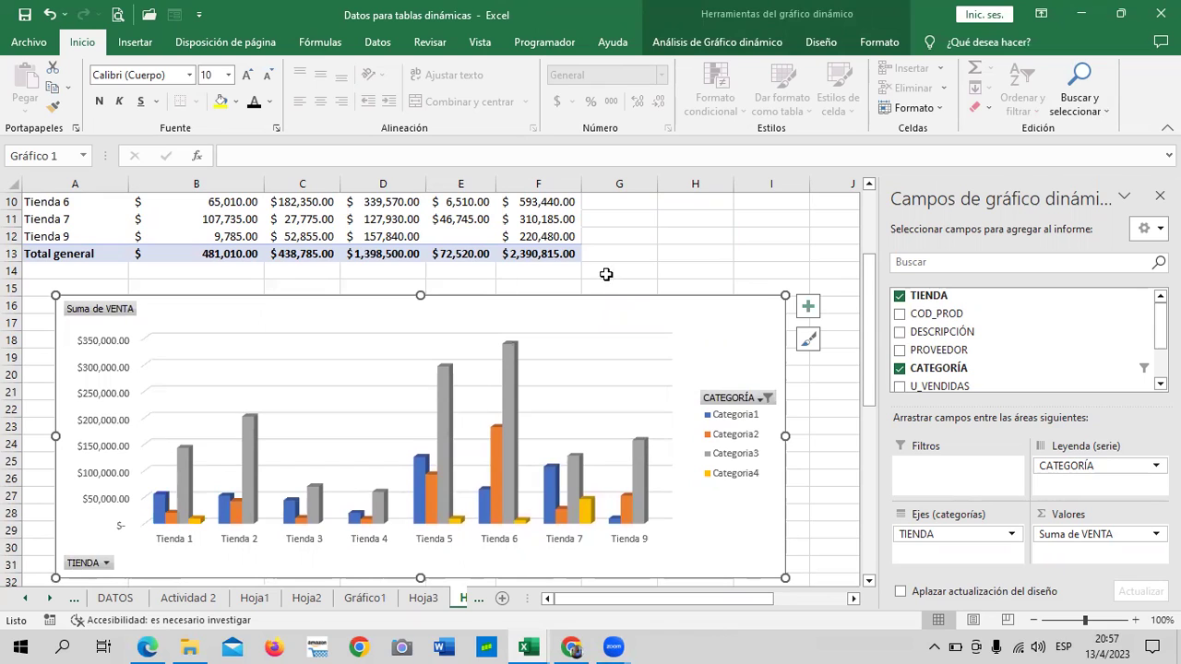
click(642, 266)
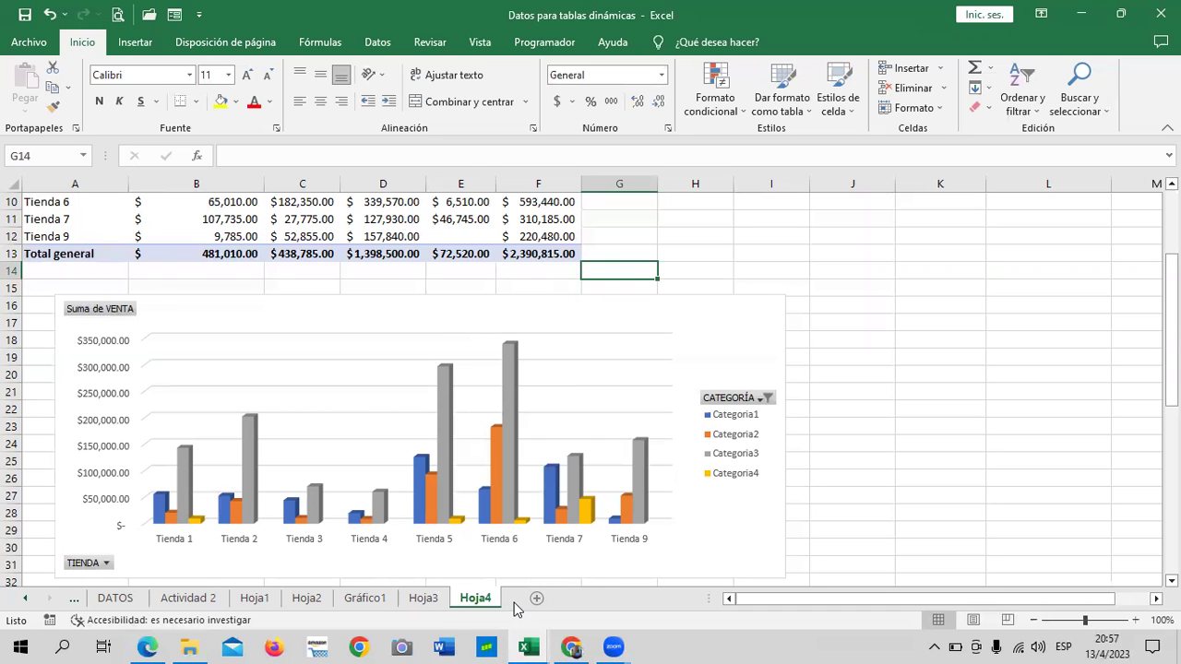
drag(646, 315, 622, 339)
scroll(593, 385, up, 2)
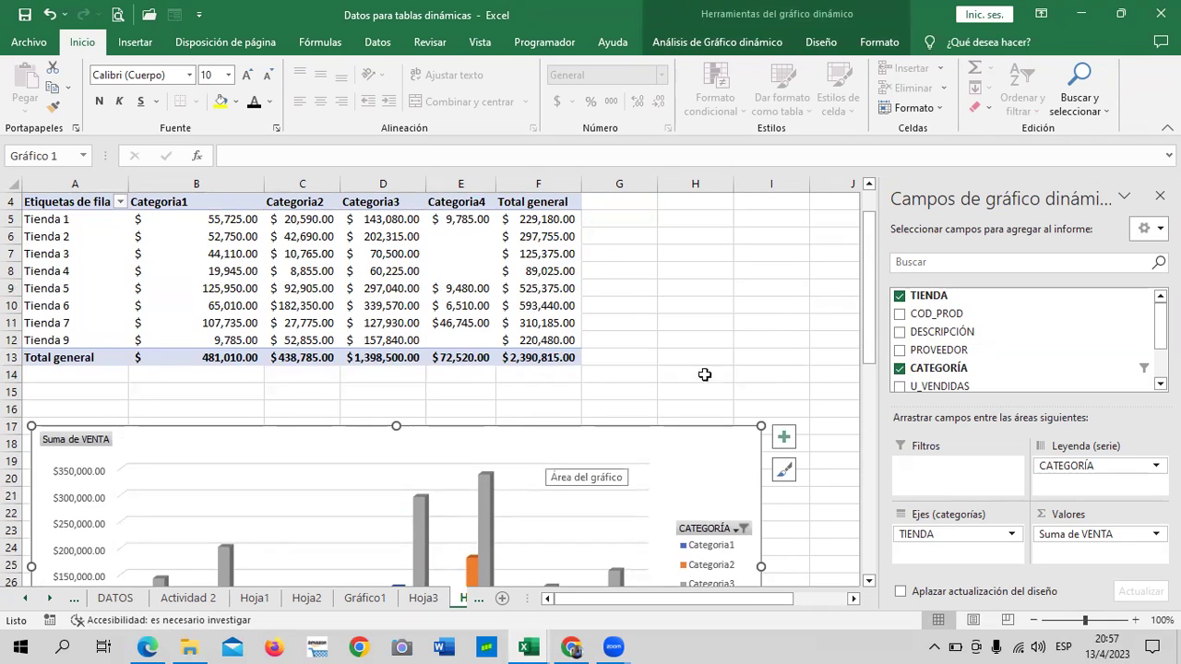
Add the COD_PROD, DESCRIPCIÓN and PROVEEDOR fields to the pivot chart
click(899, 313)
click(898, 333)
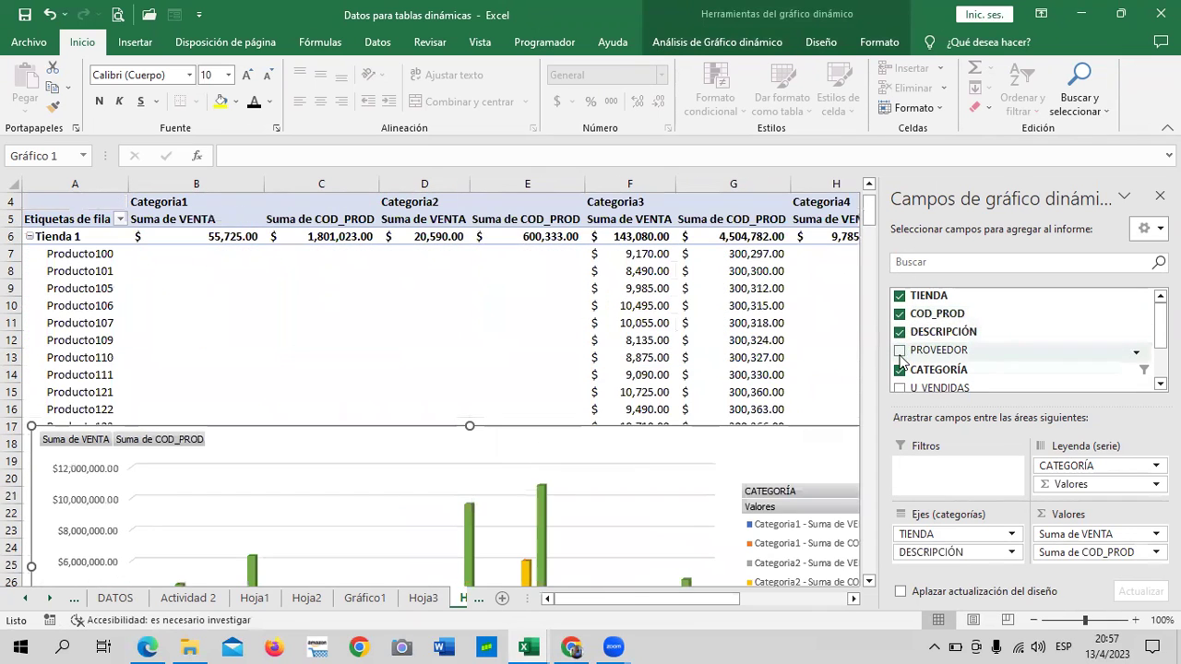
click(899, 351)
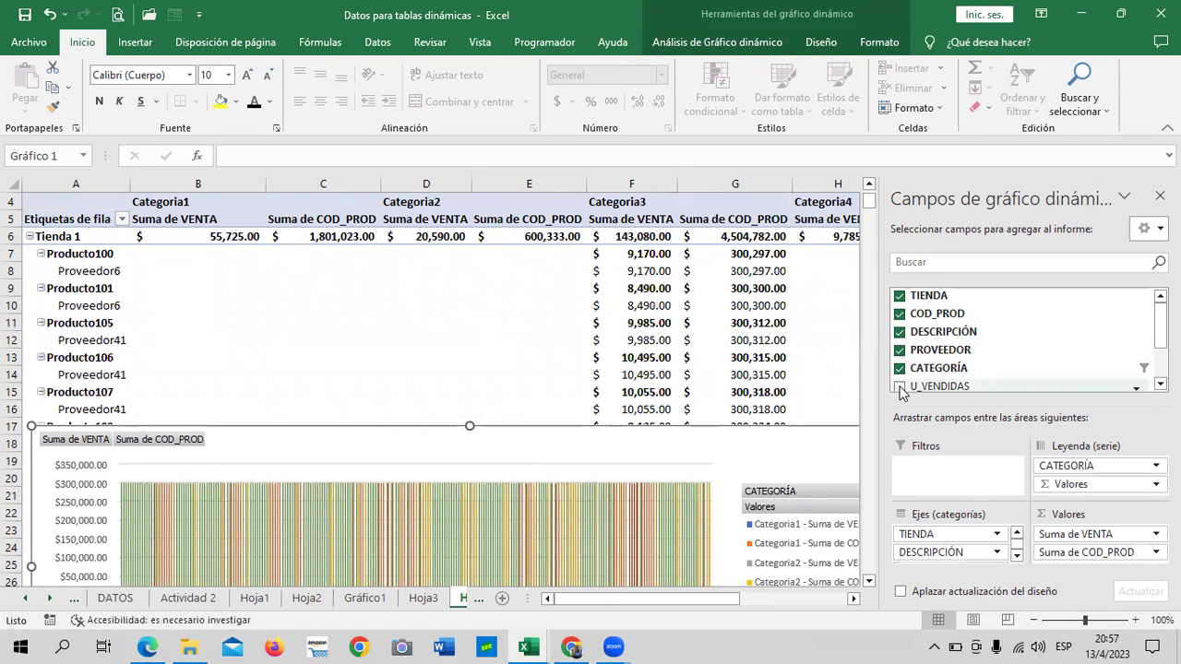
Drag the pivot chart down in stages until its top sits near row 58
scroll(470, 434, down, 4)
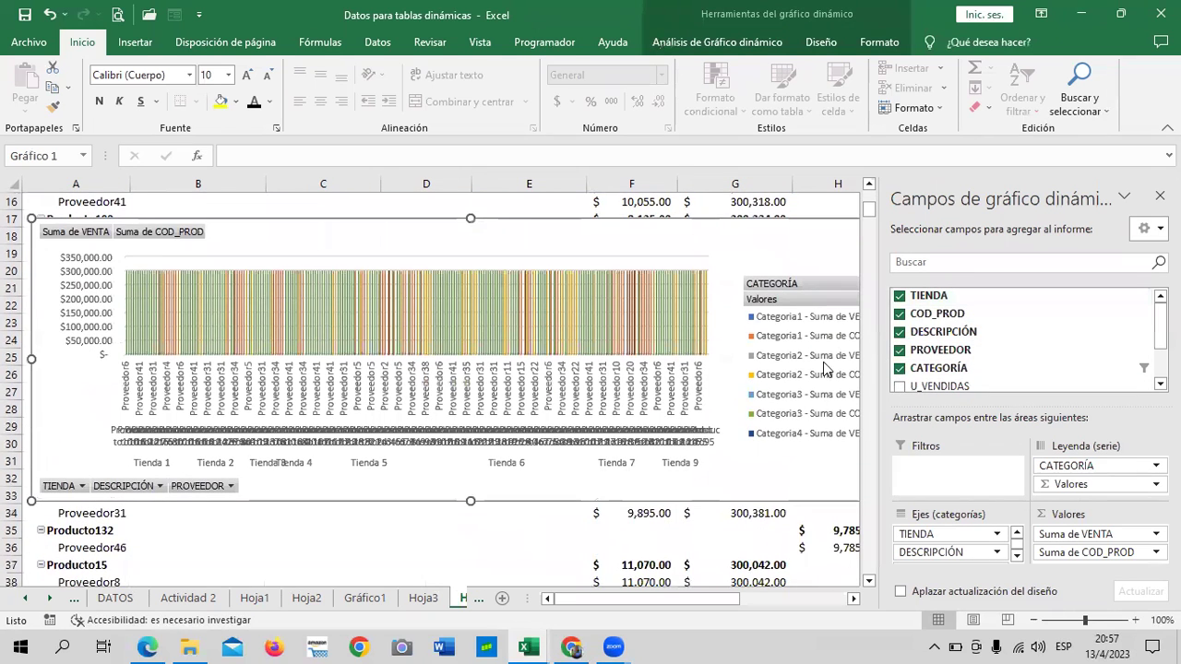
drag(612, 243, 585, 544)
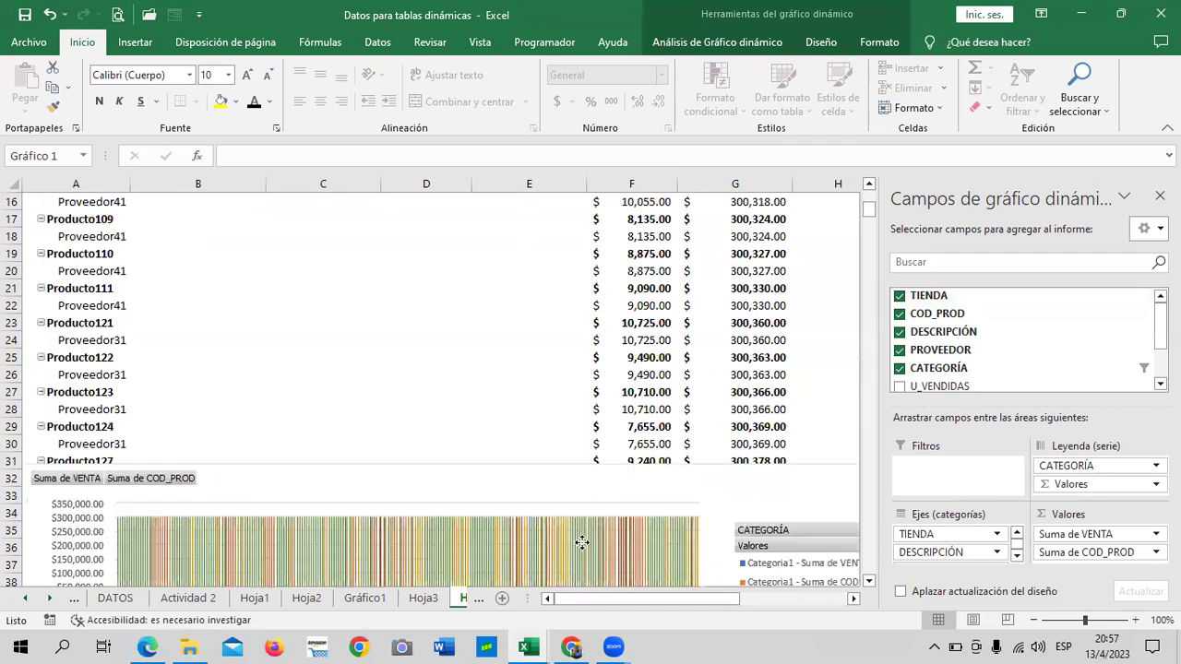
scroll(574, 487, down, 4)
drag(605, 329, 606, 509)
scroll(606, 507, down, 4)
drag(617, 318, 590, 514)
scroll(591, 512, down, 4)
drag(626, 318, 600, 330)
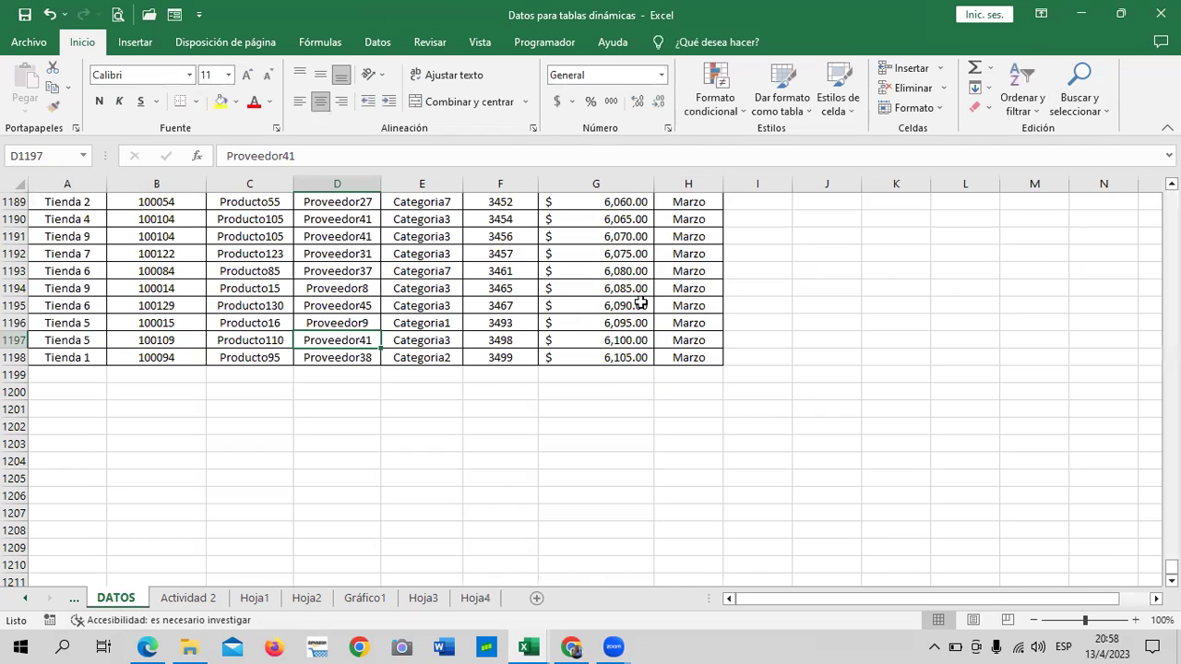
On Hoja4, remove COD_PROD, PROVEEDOR, CATEGORÍA and VENTA from the pivot chart fields
scroll(508, 417, up, 8)
scroll(507, 417, up, 10)
scroll(507, 412, up, 12)
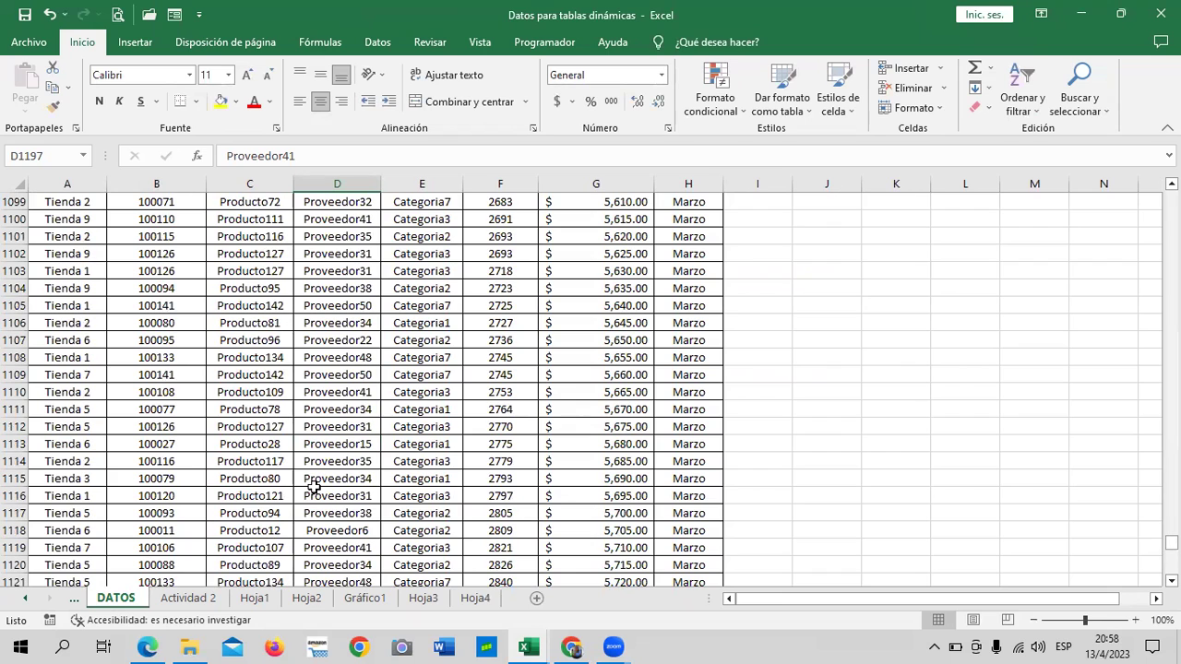
click(469, 597)
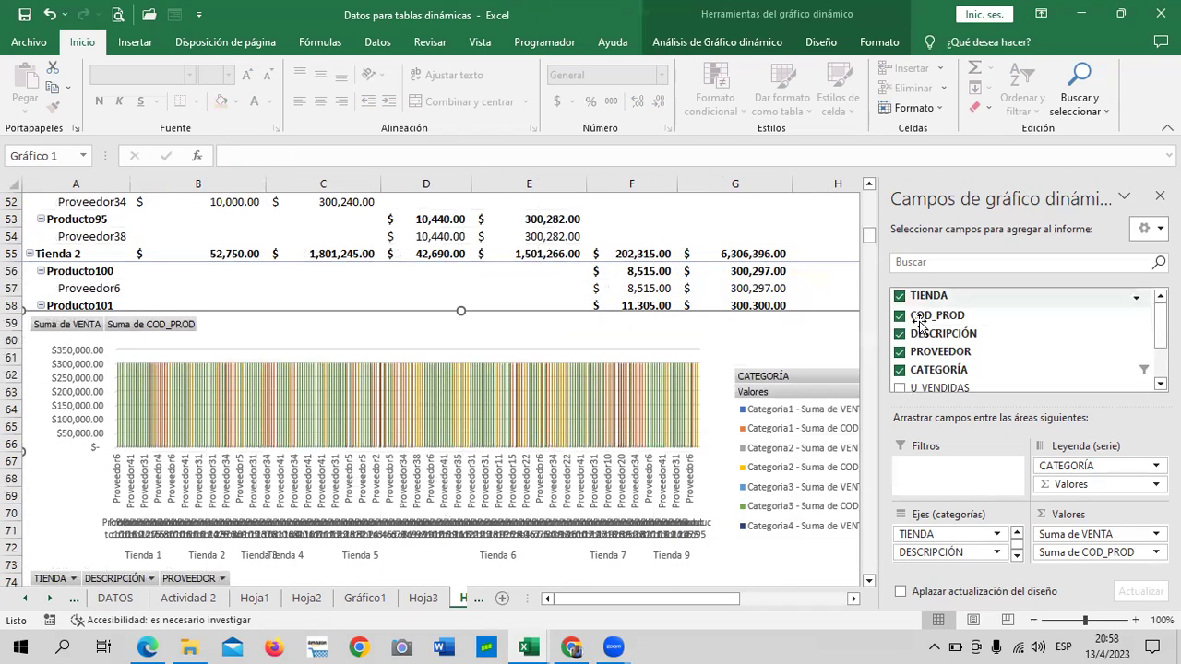
mouse_move(942, 332)
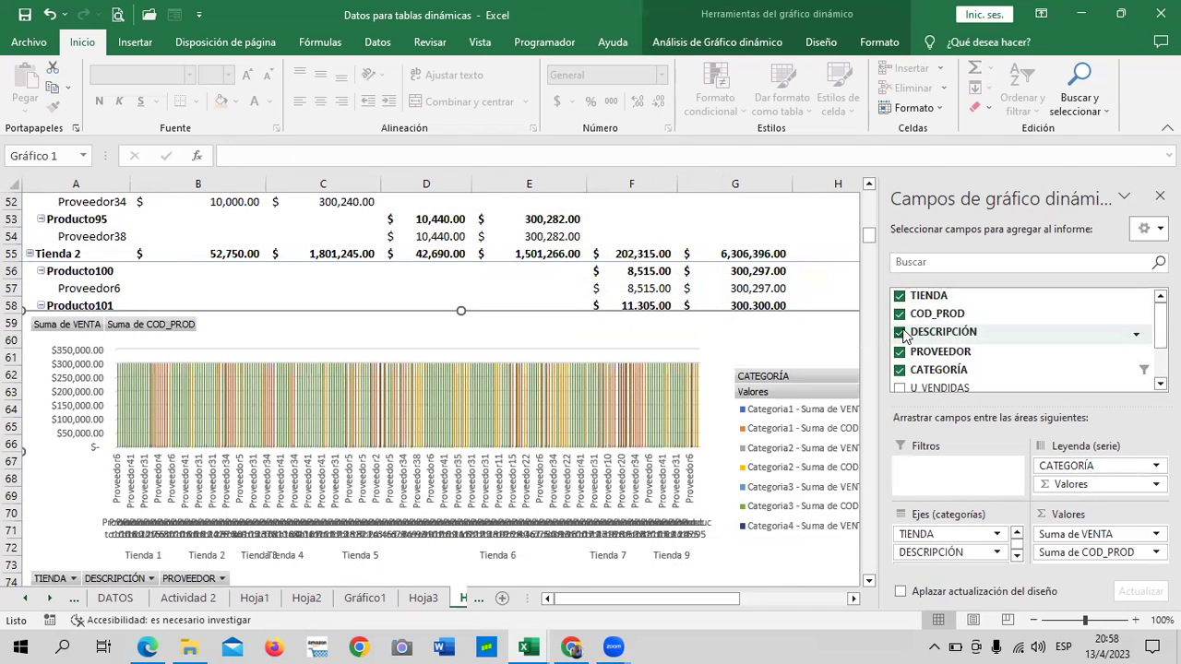
click(899, 313)
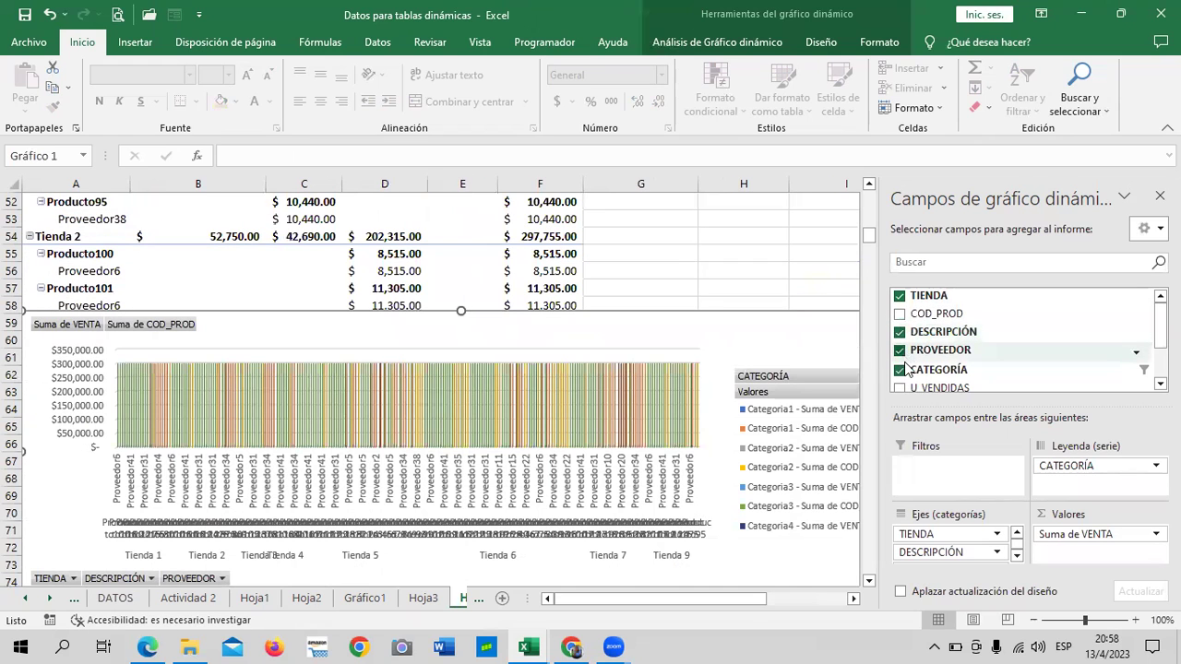
click(900, 350)
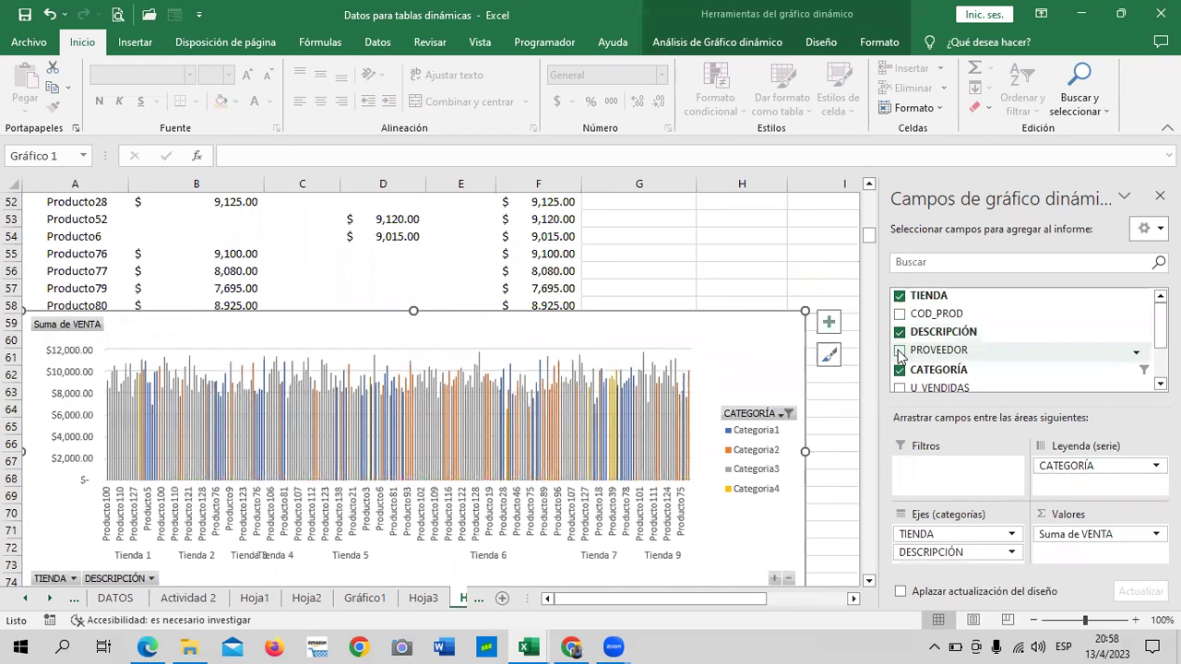
click(899, 369)
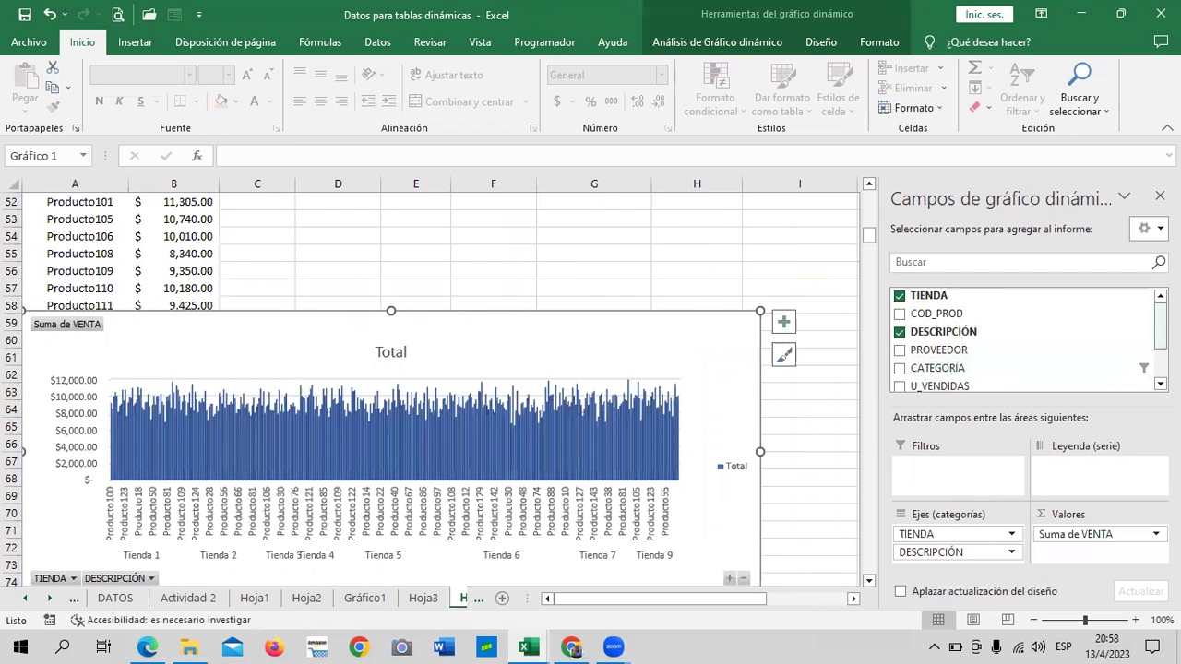
scroll(1048, 355, down, 2)
click(899, 343)
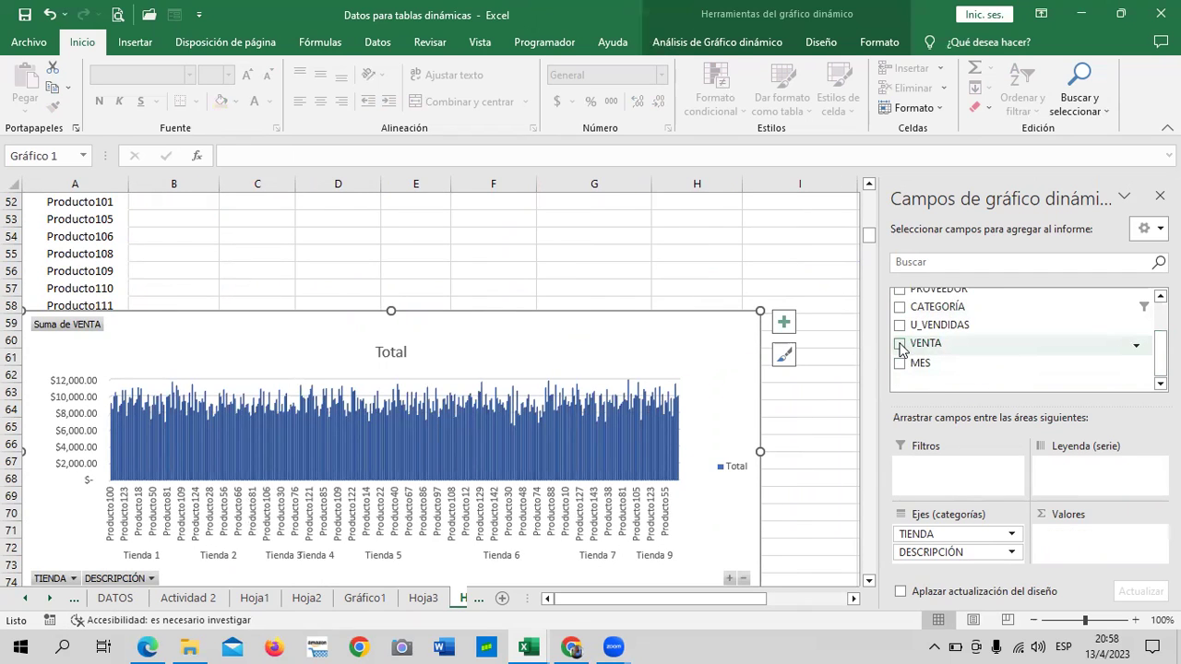
Restore VENTA as the summed value, drop DESCRIPCIÓN, and add PROVEEDOR then CATEGORÍA to the axis
scroll(568, 401, down, 2)
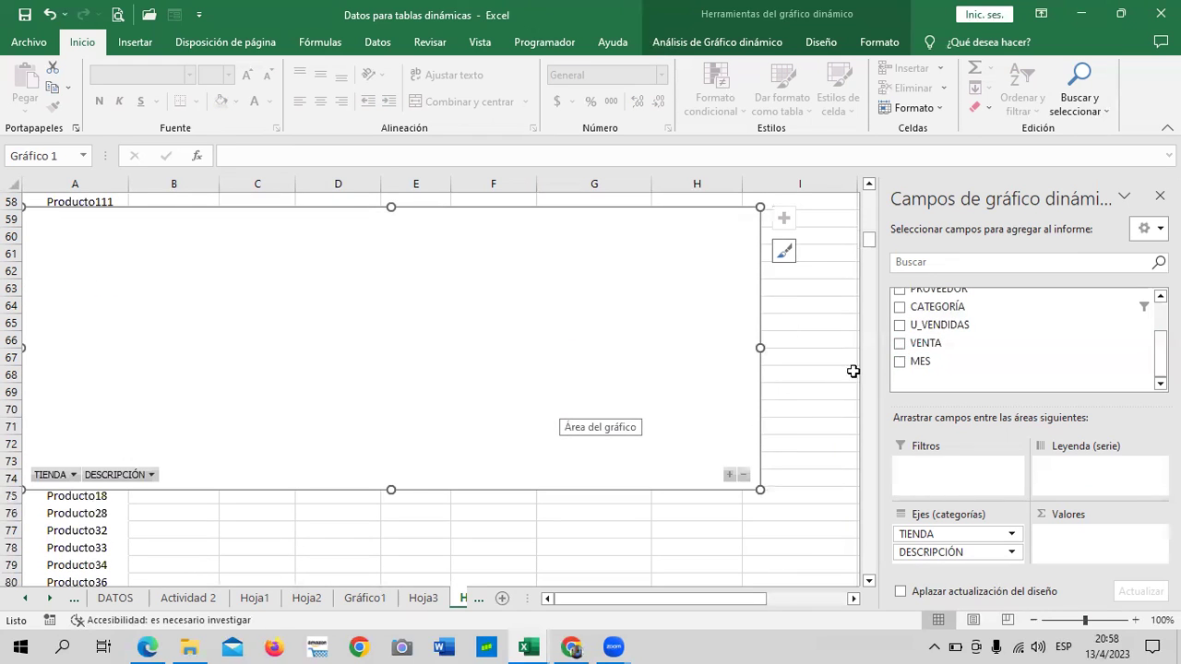
click(913, 344)
scroll(914, 343, up, 3)
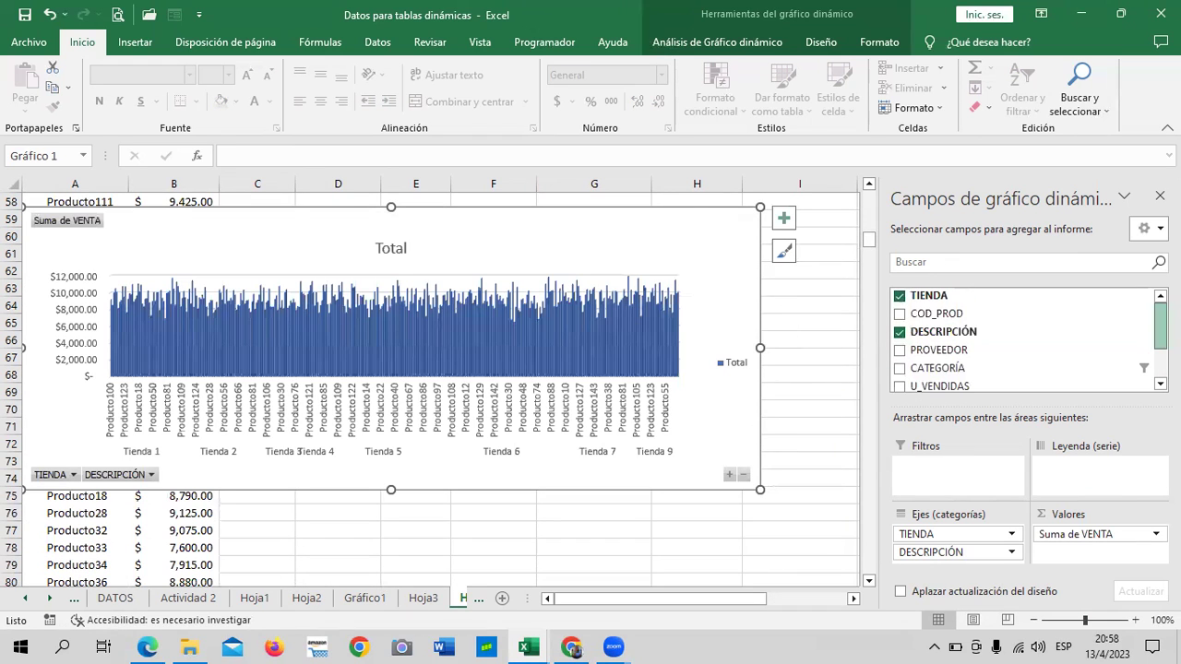
click(899, 332)
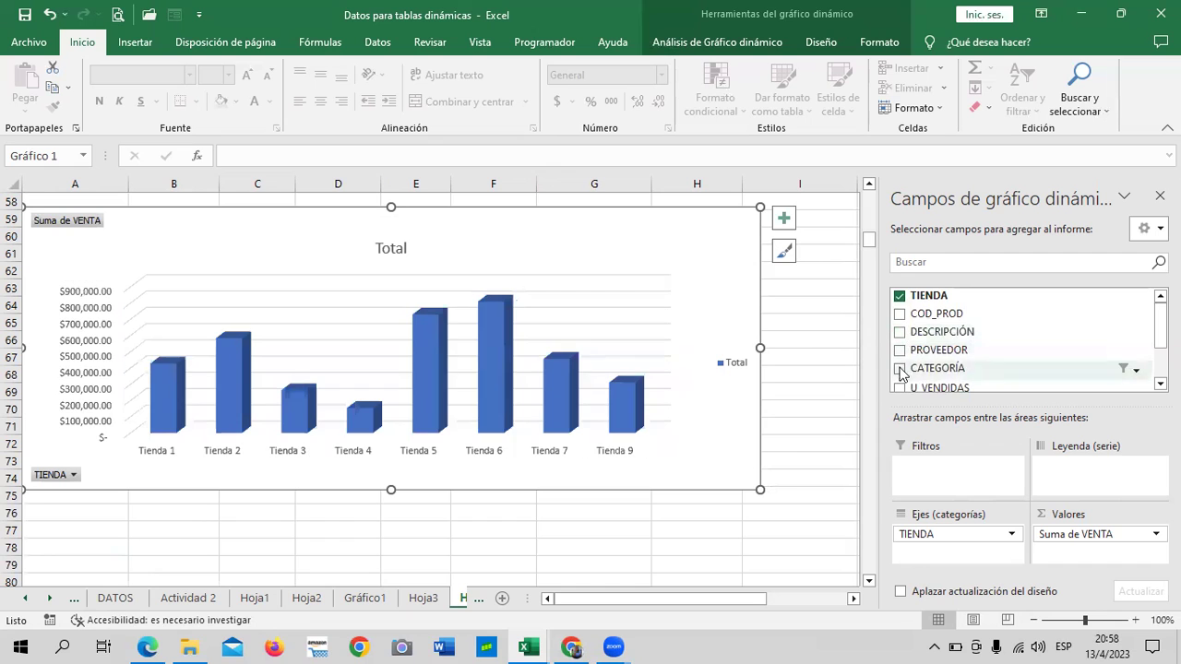
click(900, 350)
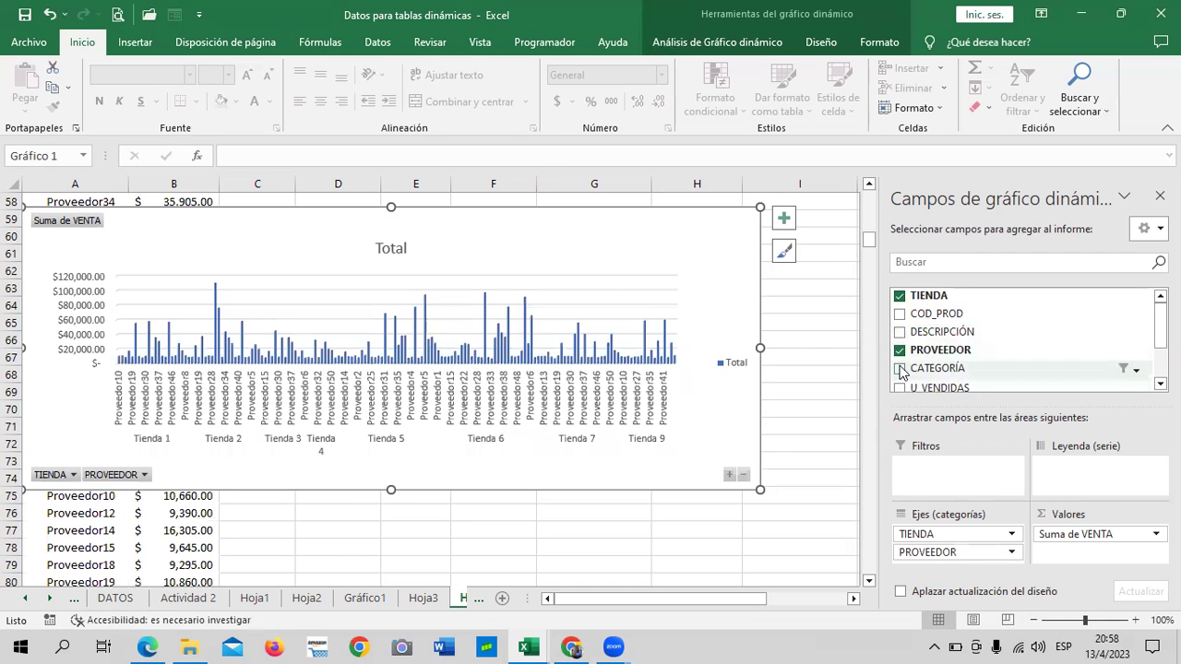
click(899, 369)
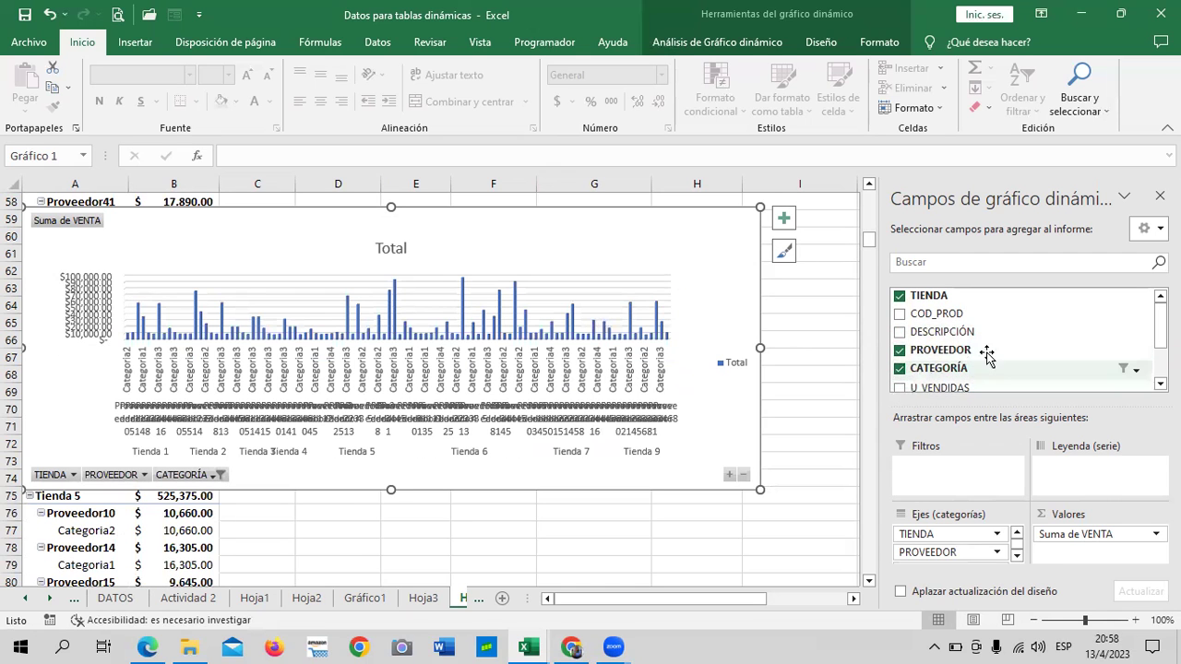
scroll(987, 357, down, 1)
scroll(657, 372, up, 2)
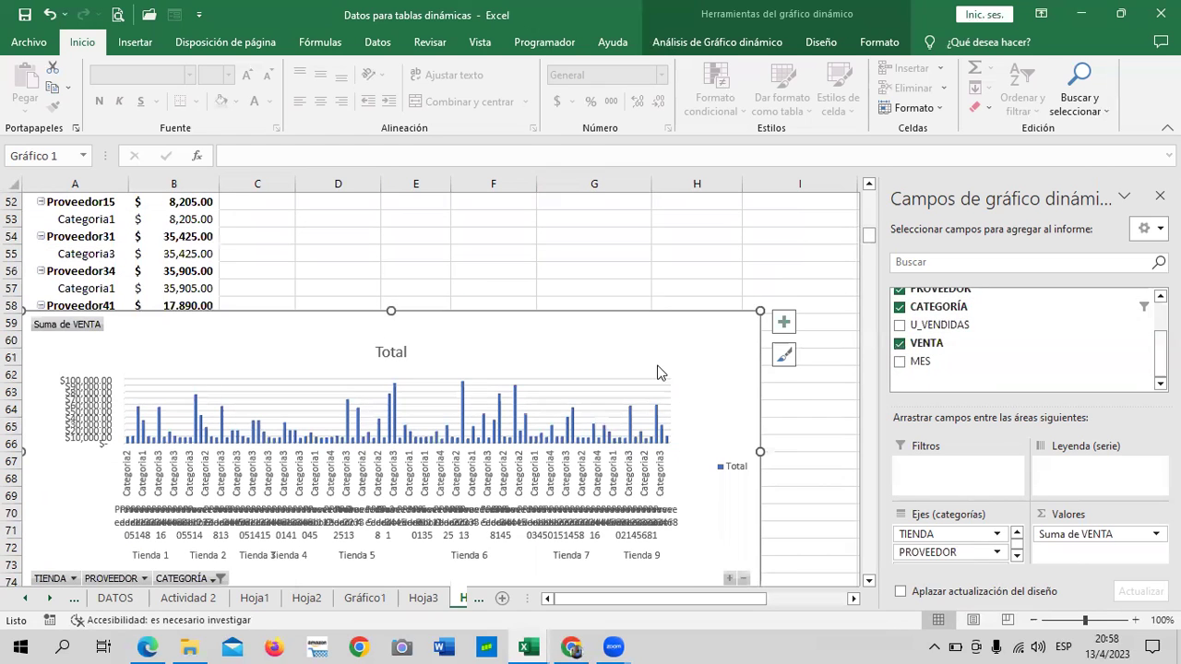